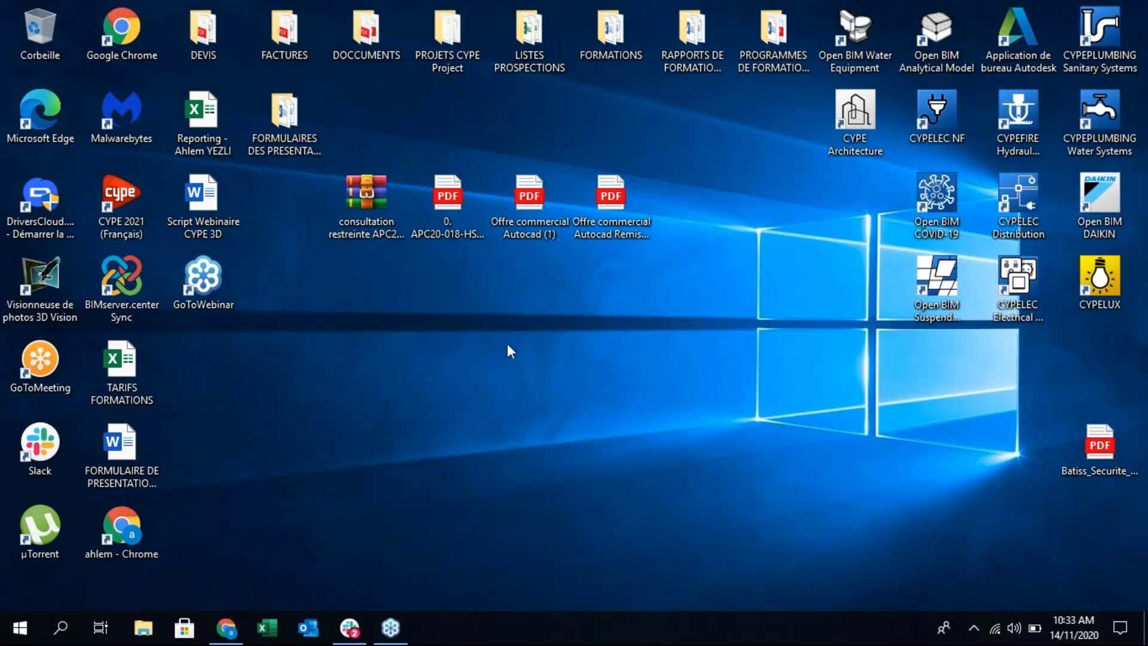
Step: Browse the CYPE 2021 module categories: MEP, CYPETHERM, Gestion, Open BIM and Structures
click(973, 628)
click(959, 563)
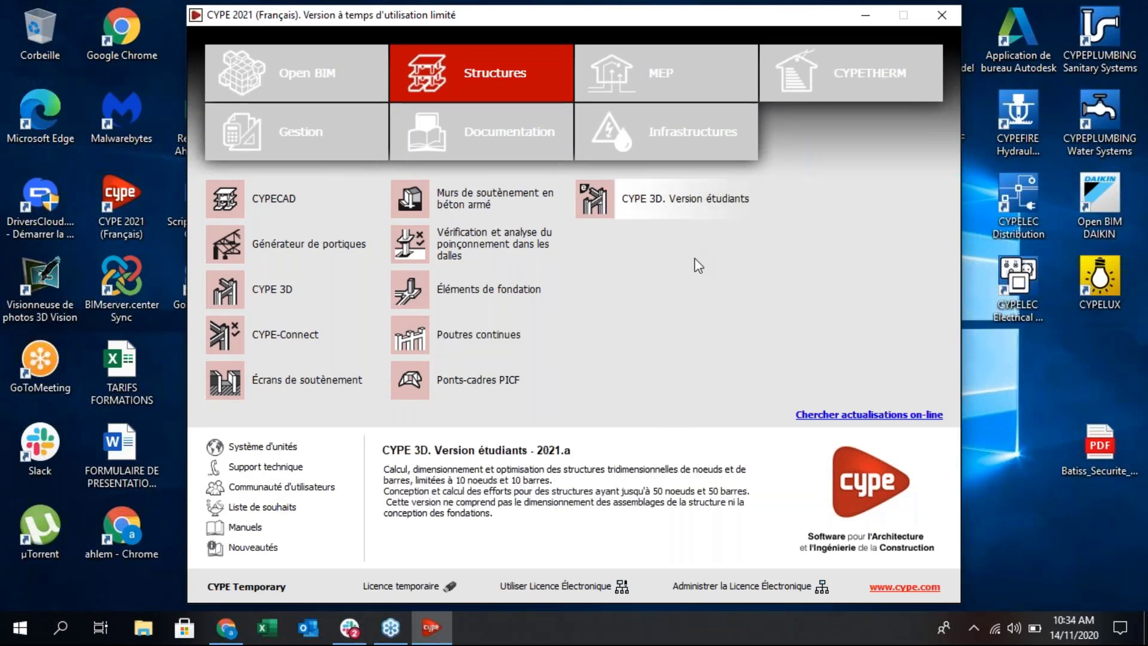
click(628, 89)
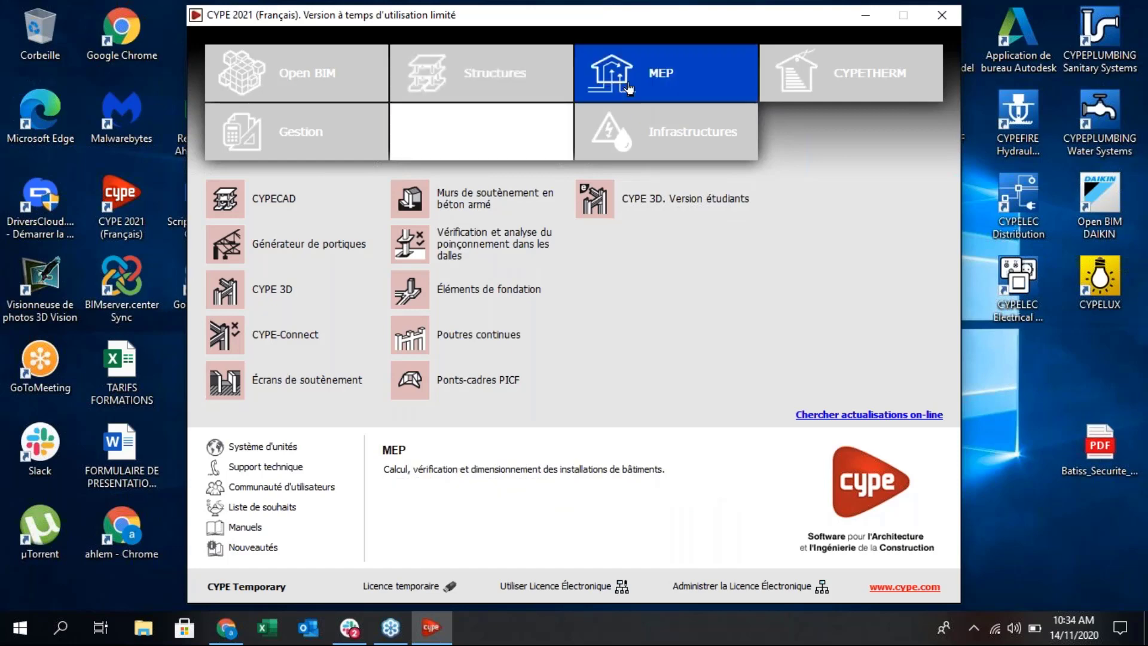
click(795, 72)
click(328, 132)
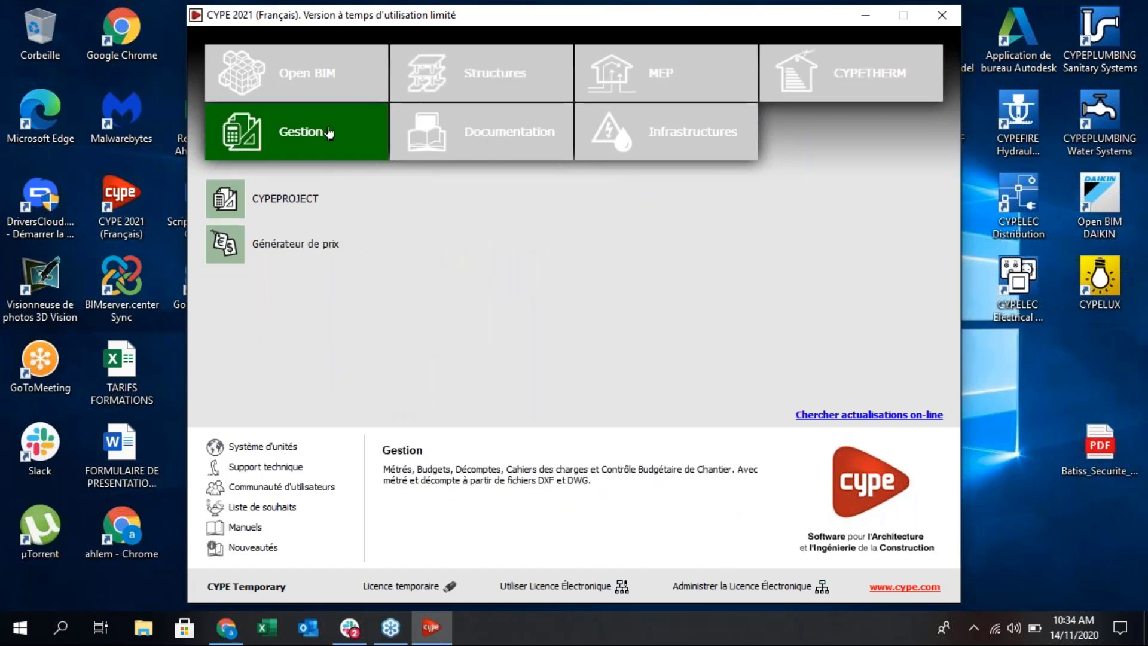
click(305, 83)
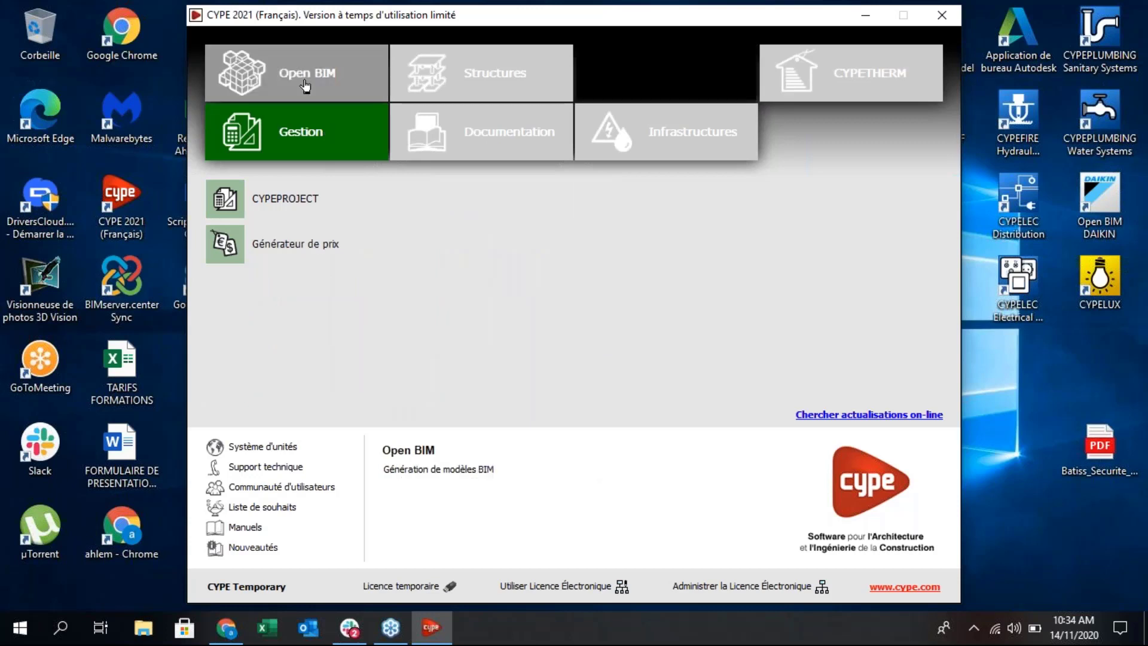
click(461, 76)
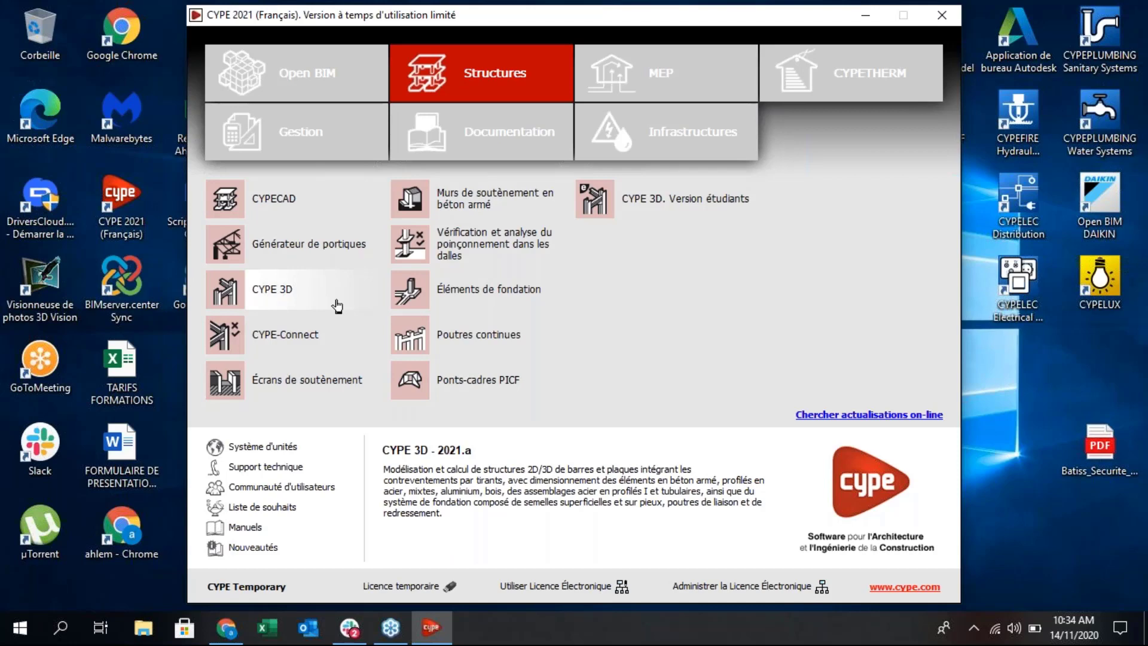
Step: Switch to Chrome and bring up the BIMserver.center dashboard
click(226, 629)
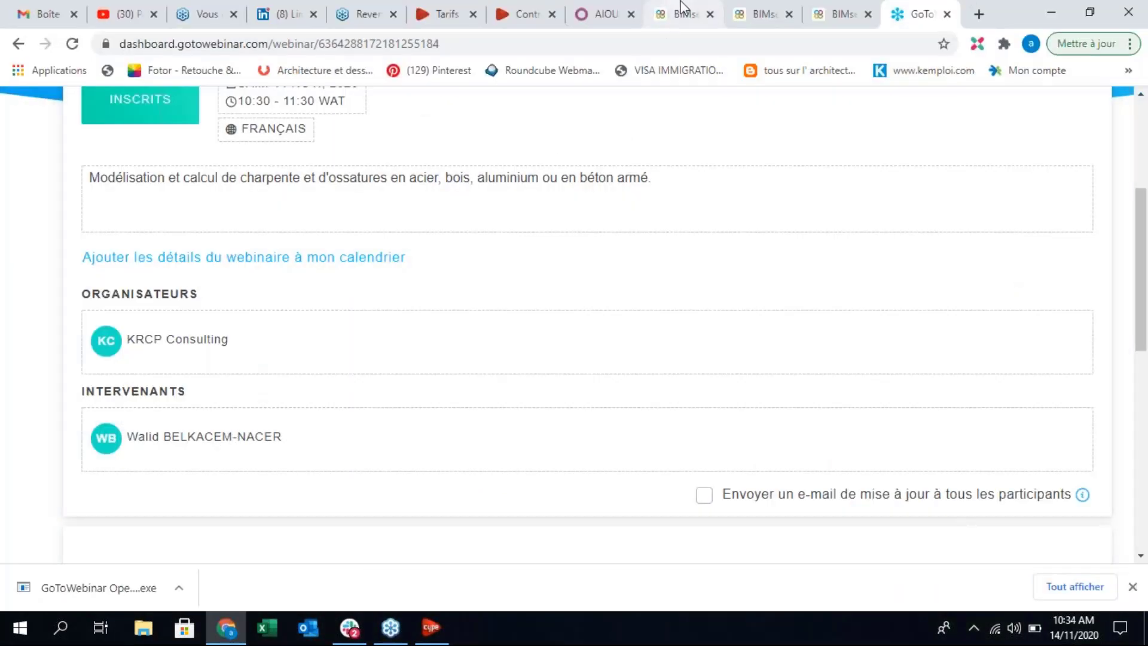
click(680, 8)
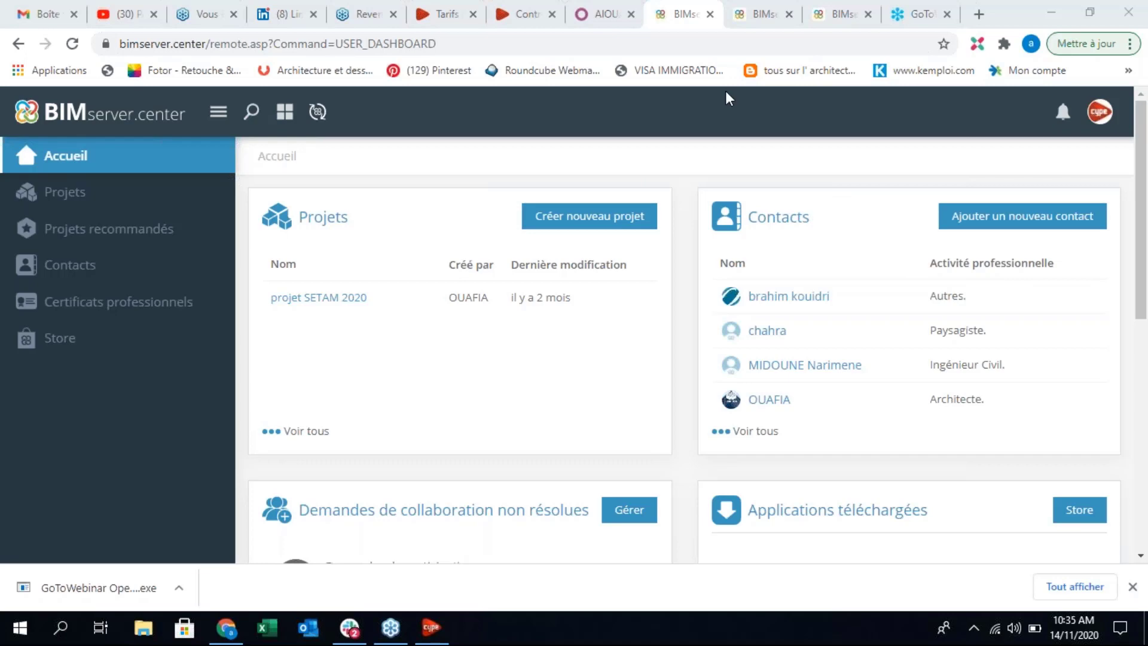
click(1015, 227)
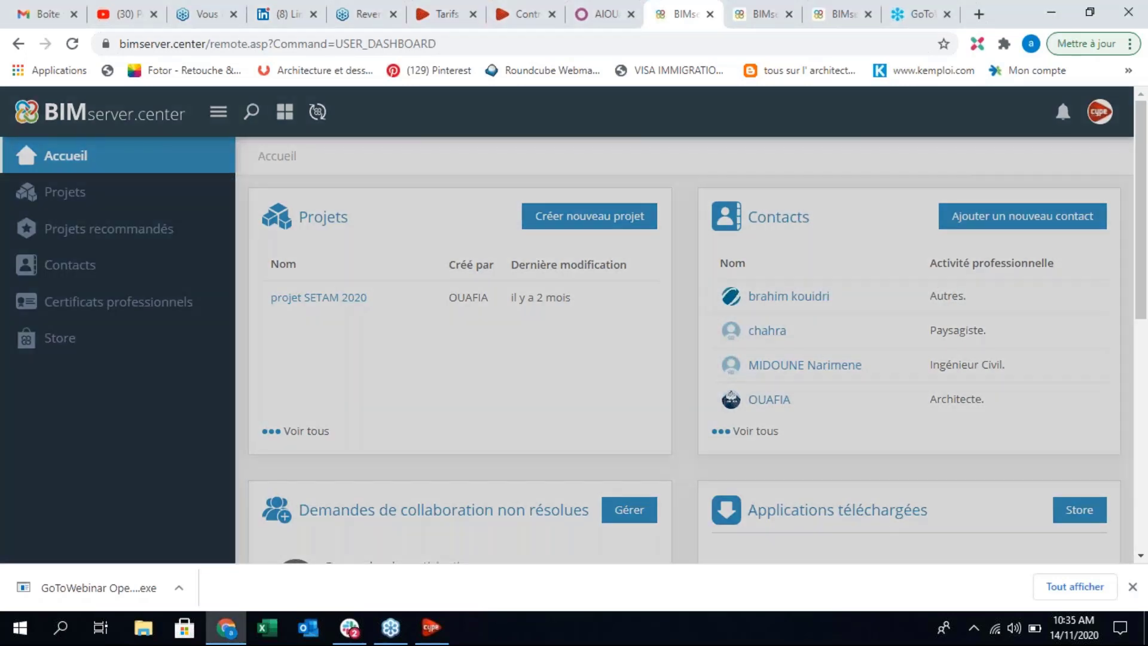
drag(649, 177, 812, 184)
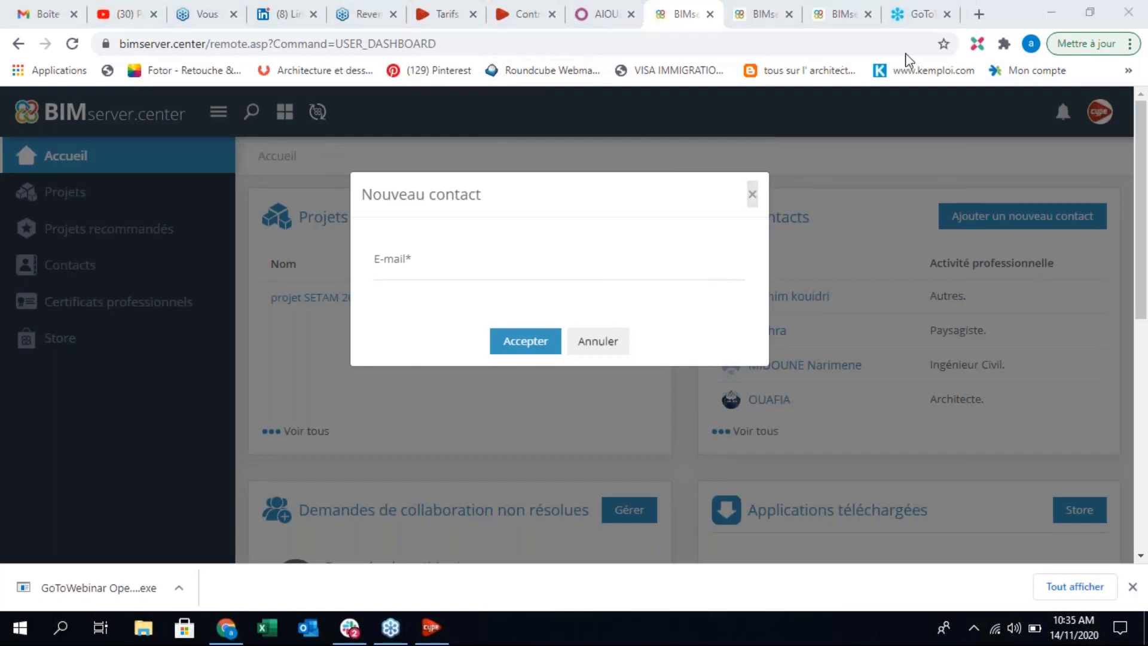
click(639, 258)
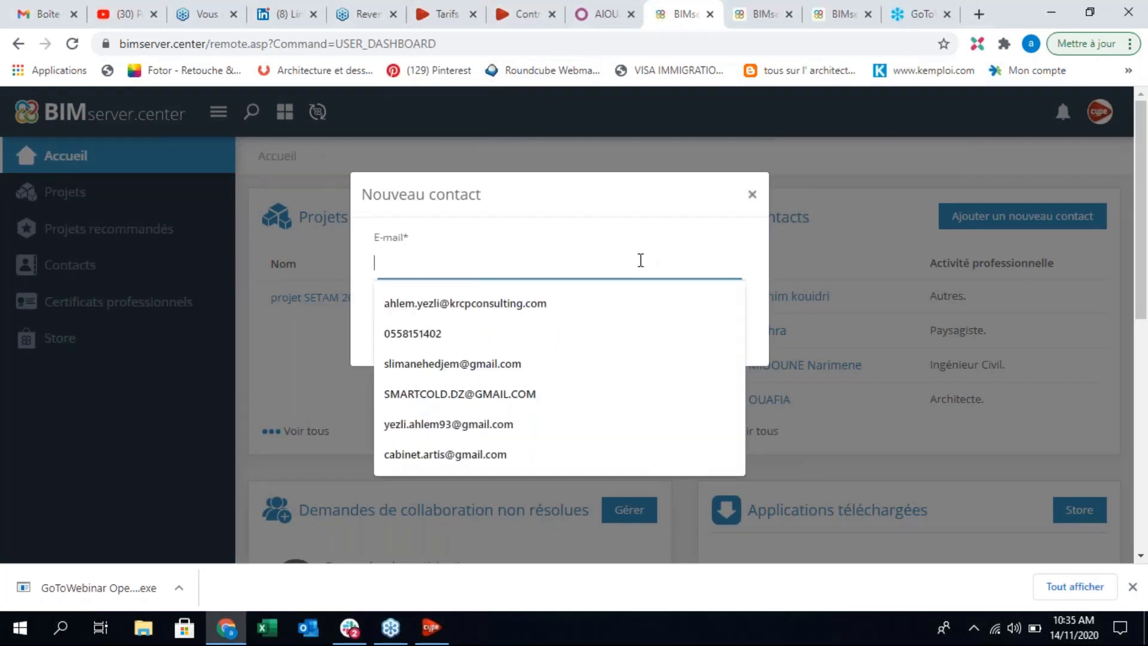
click(590, 192)
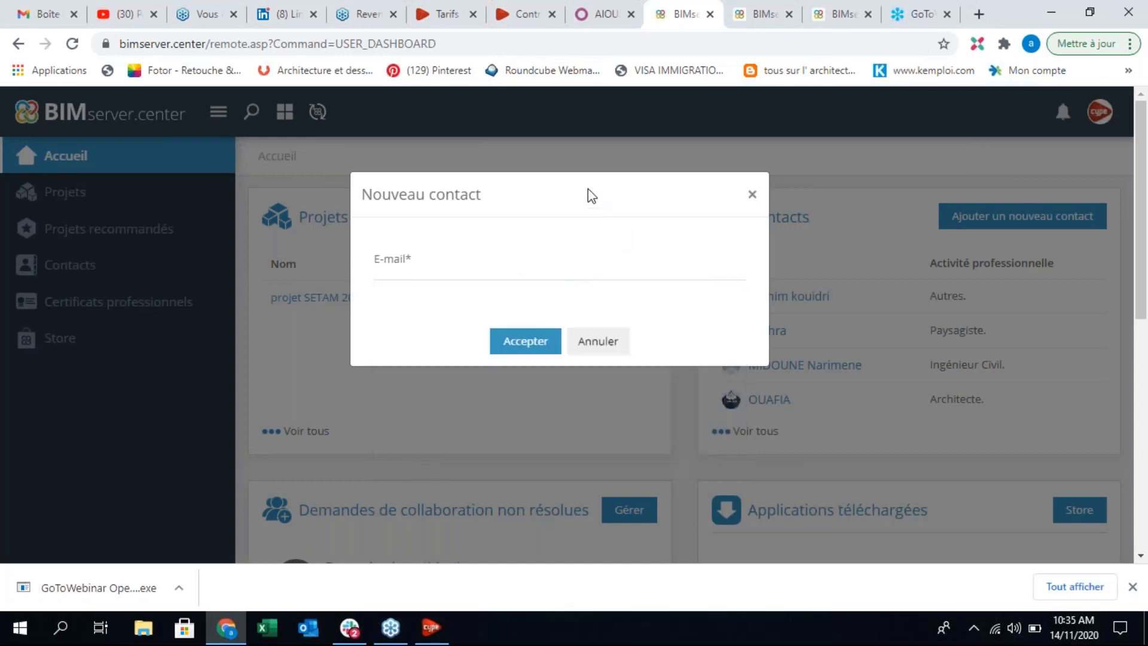
click(529, 344)
click(752, 194)
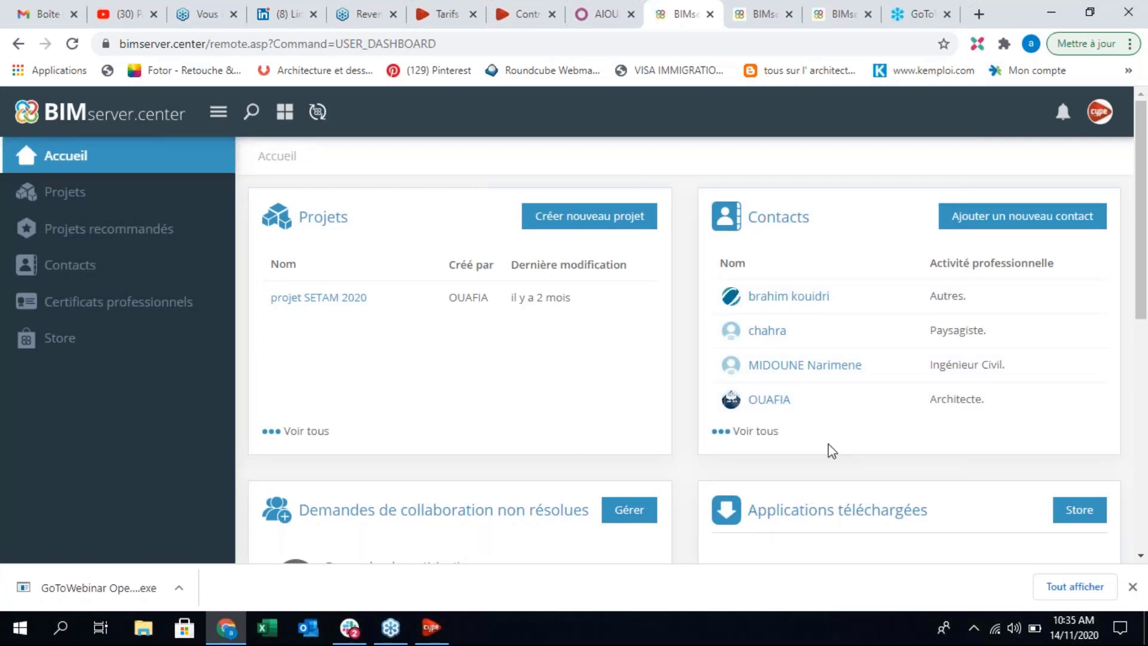
Step: Look over the rest of the BIMserver.center dashboard, including collaboration requests and downloaded applications, and open the project list
scroll(1142, 406, down, 4)
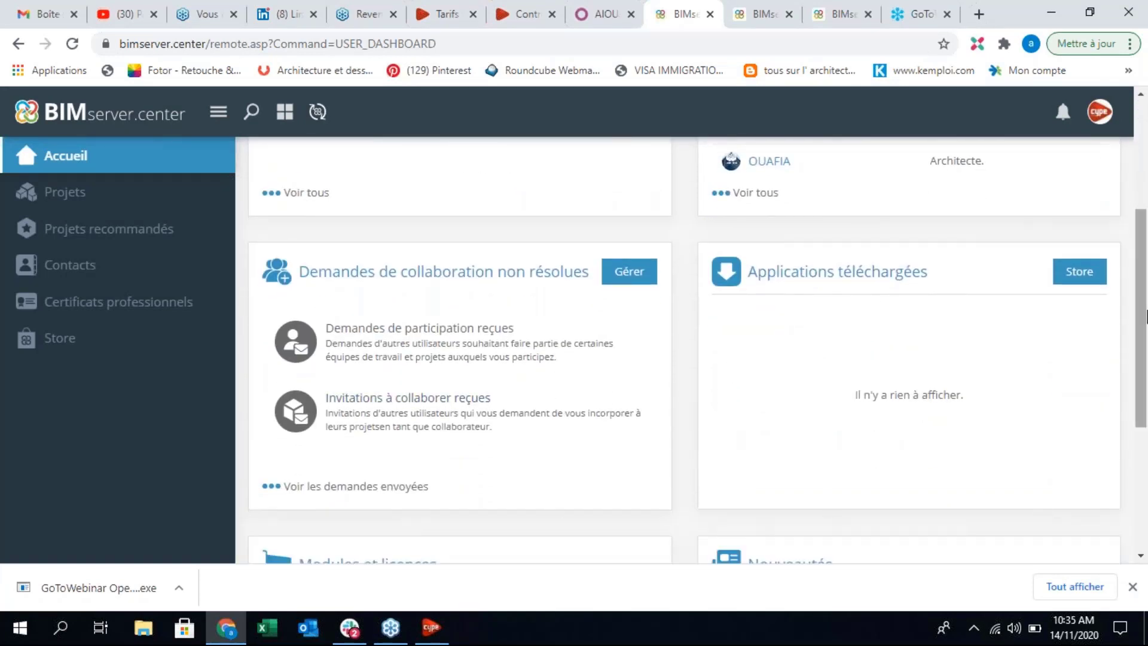
scroll(1146, 317, up, 4)
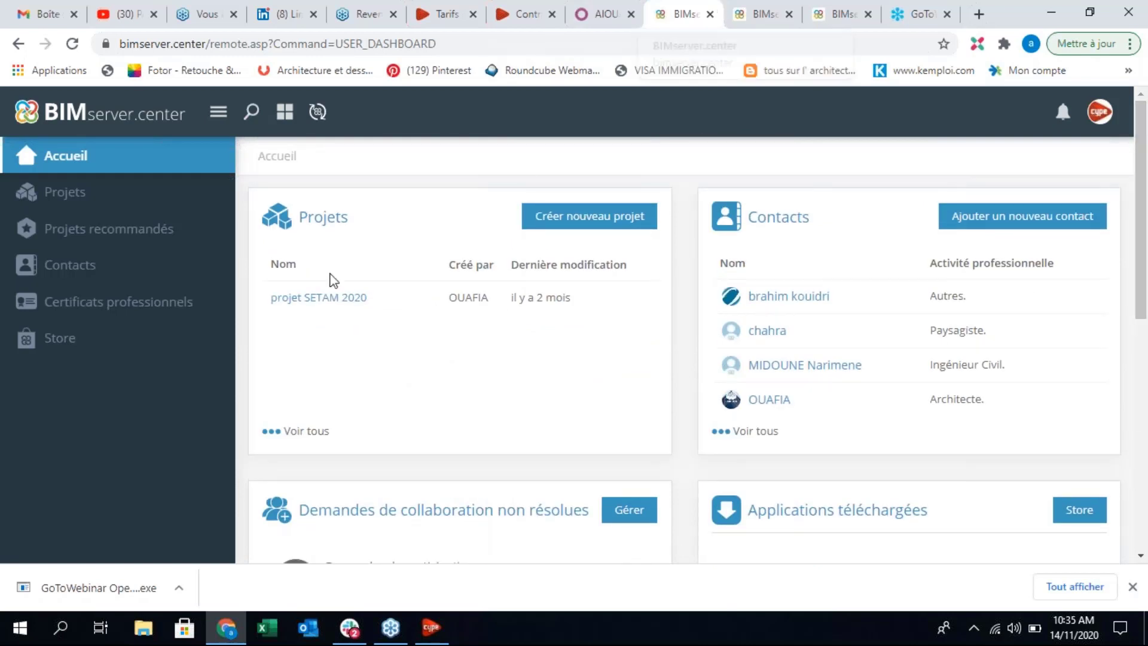
click(113, 213)
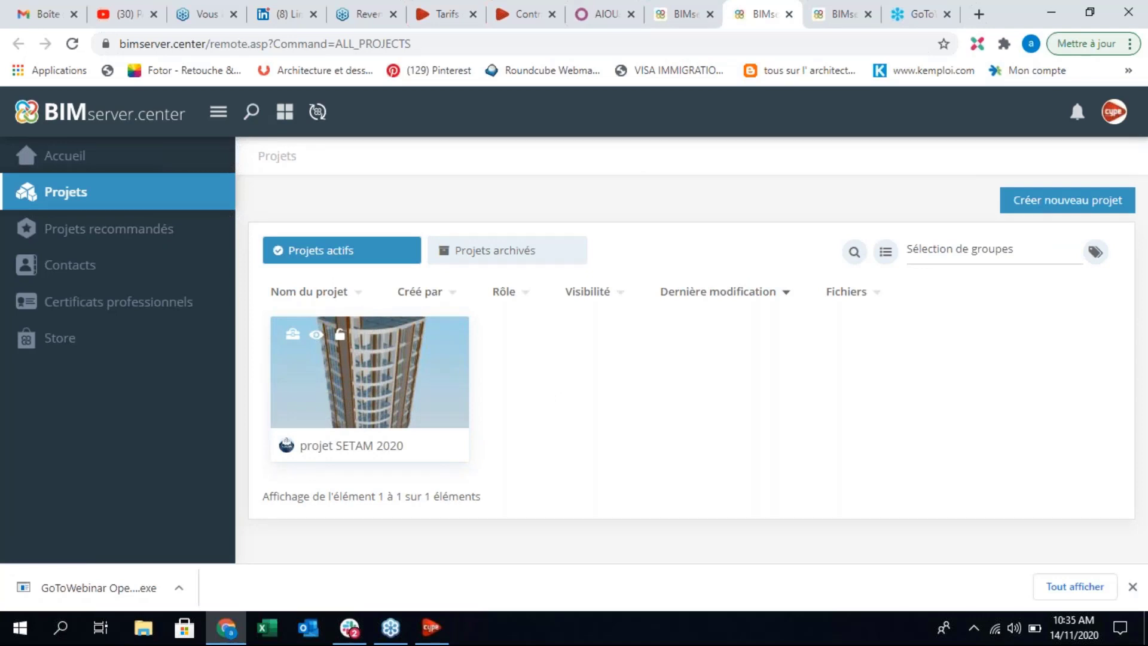
mouse_move(458, 410)
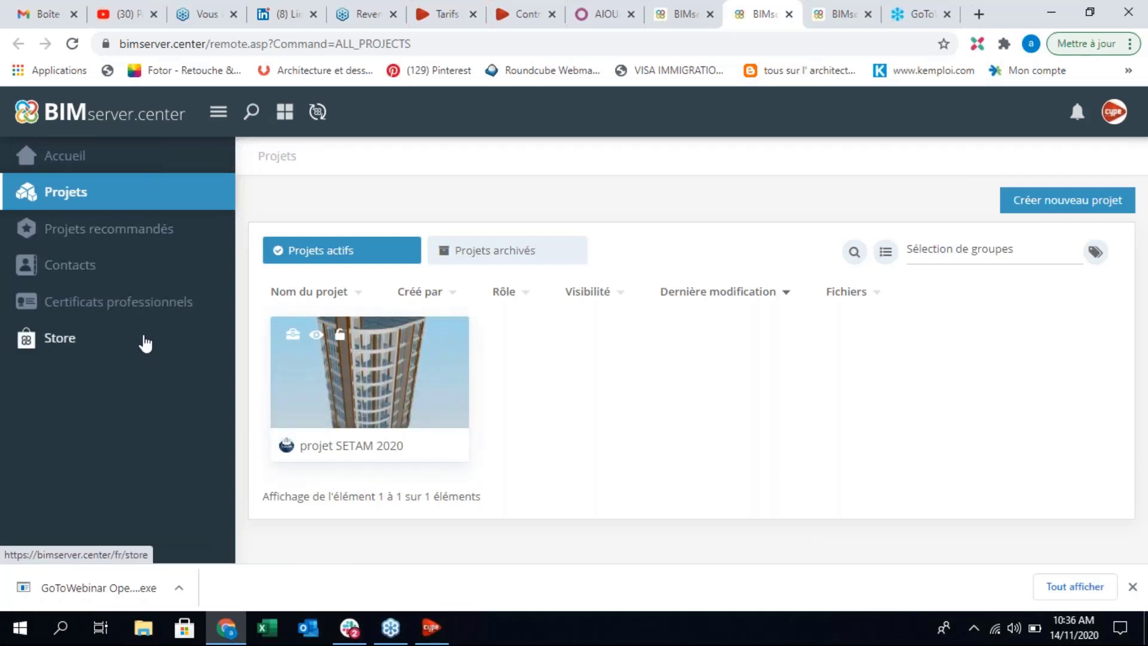
Step: Open the BIMserver.center Store and look through its new, manufacturer, free and popular applications
click(134, 345)
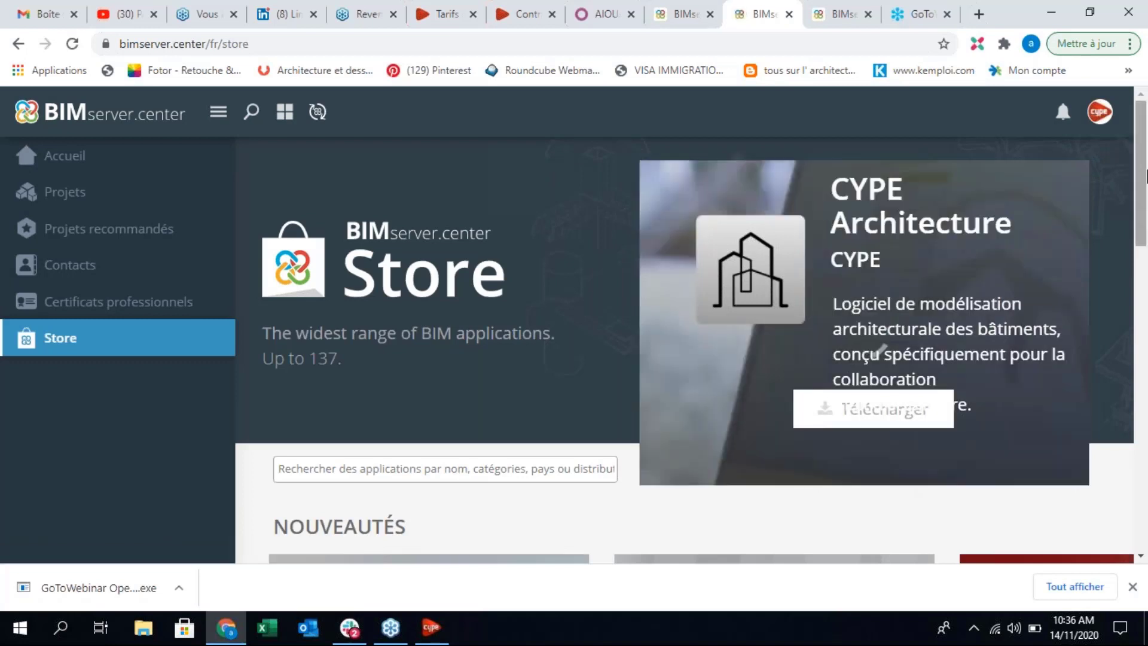
drag(1147, 177, 1146, 309)
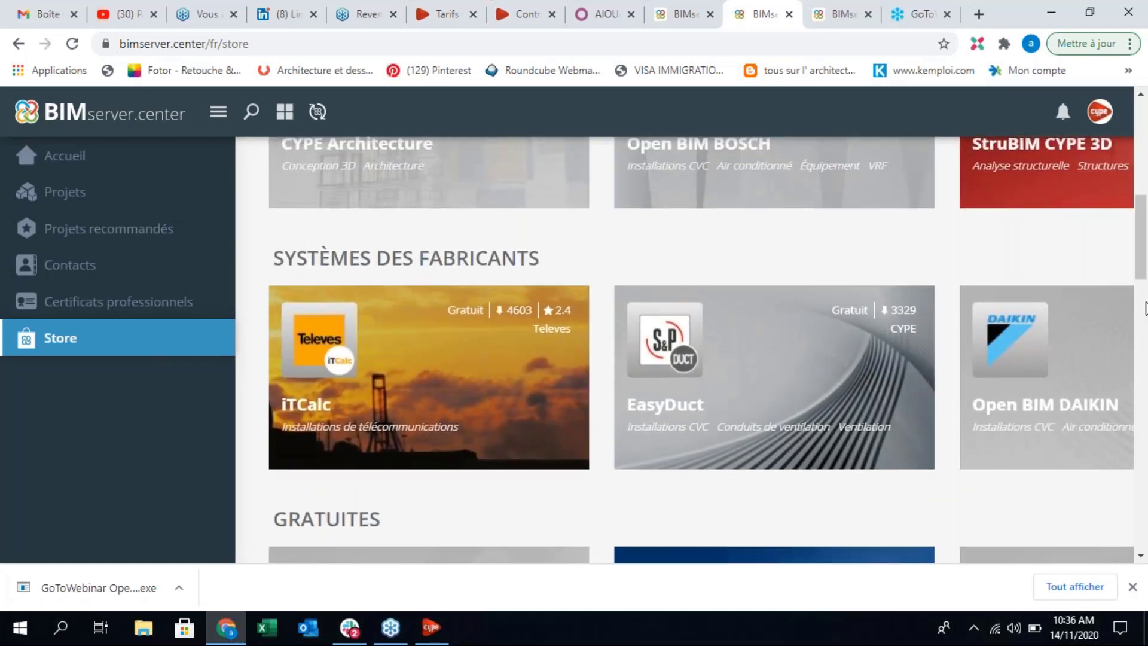
click(1145, 309)
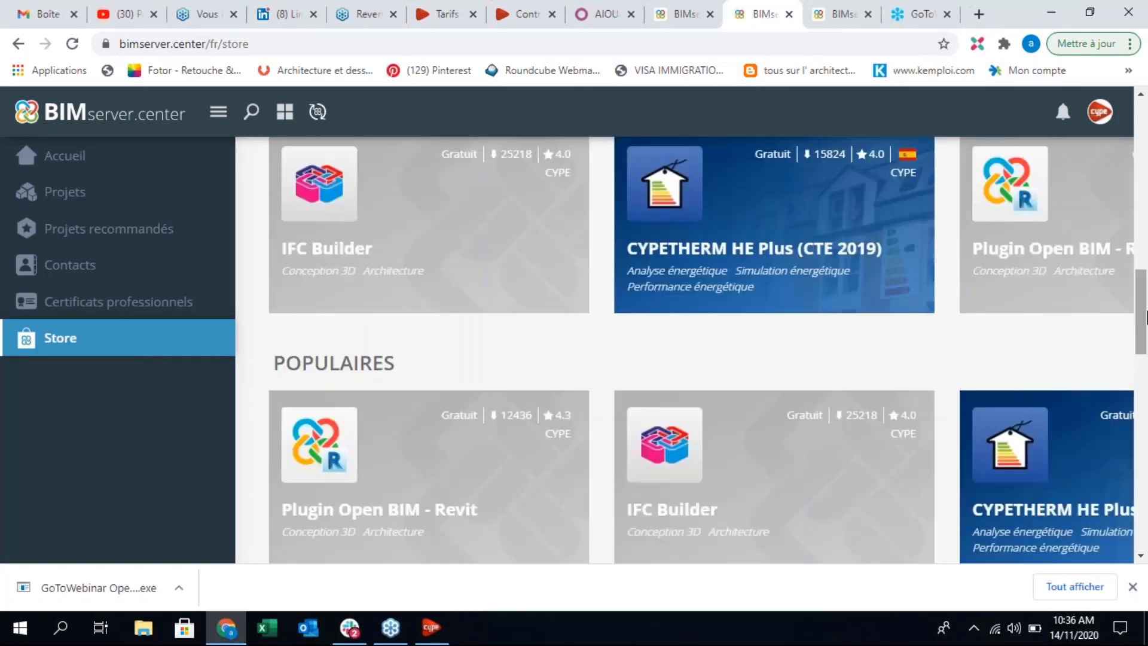
mouse_move(1147, 316)
mouse_down()
mouse_move(1146, 305)
mouse_move(1135, 380)
mouse_move(1147, 424)
mouse_move(1146, 314)
mouse_up()
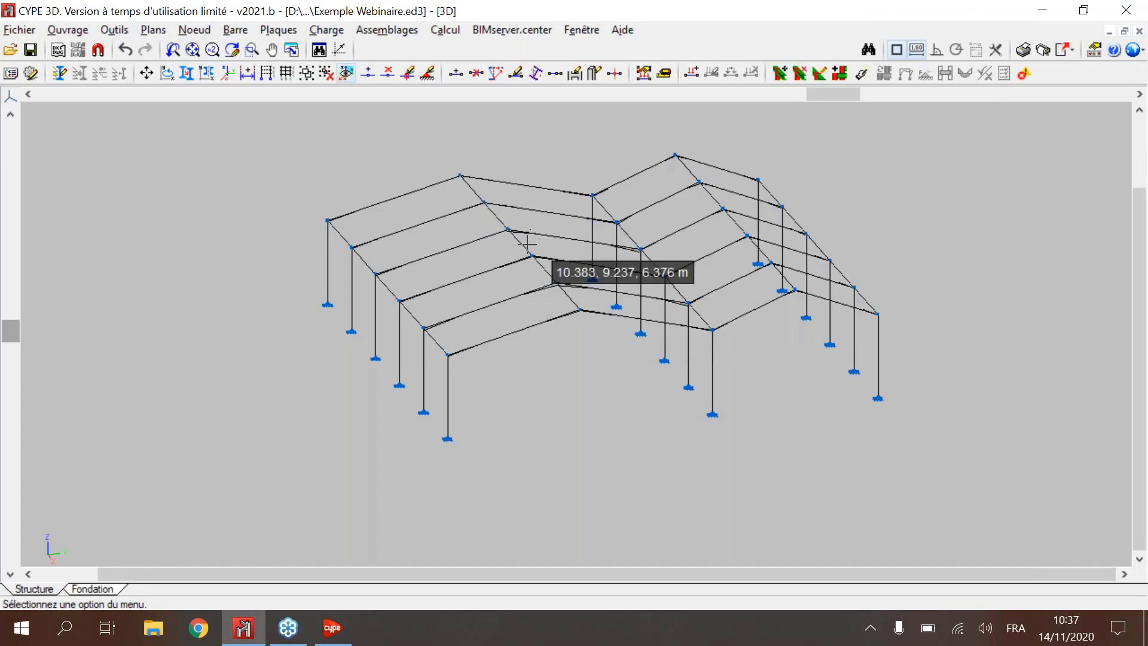
Step: Calculate the CYPE 3D structure with profile verification and bar checking, leaving Dimensionnement des assemblages disabled
scroll(568, 232, up, 1)
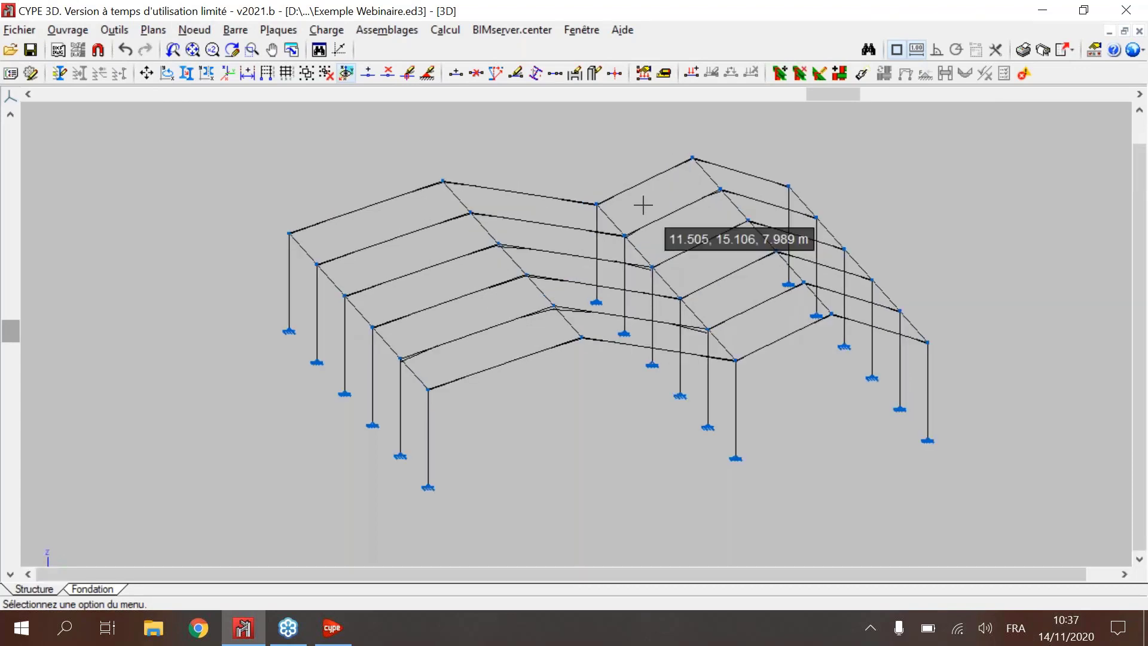
middle_drag(644, 205, 683, 238)
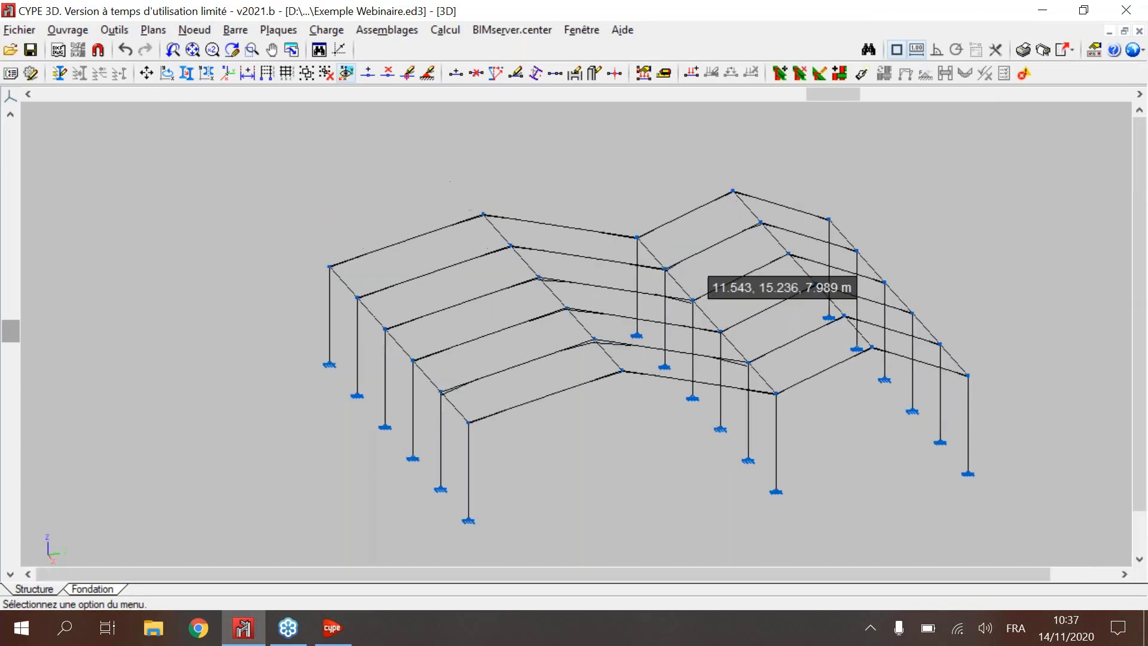
click(445, 31)
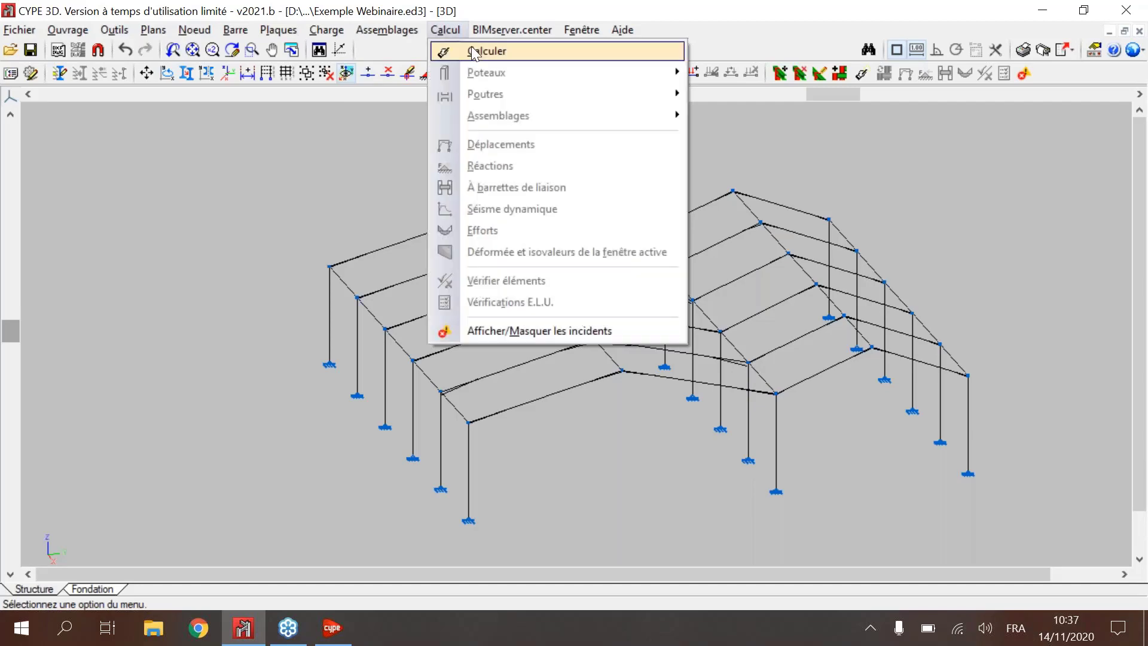
click(485, 52)
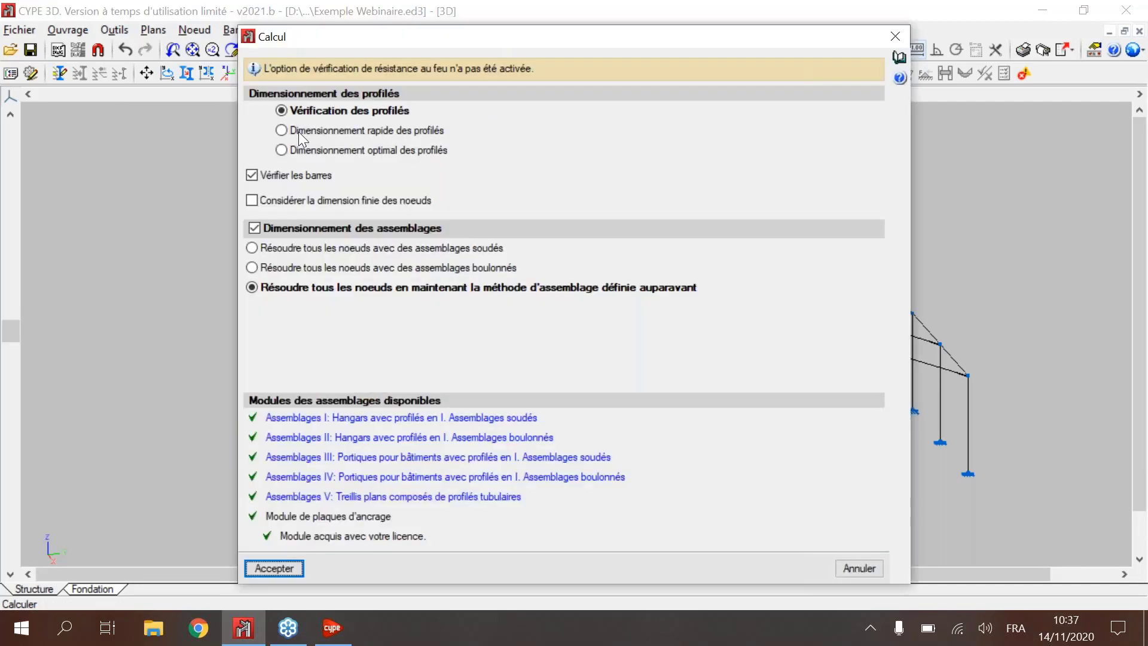
click(289, 233)
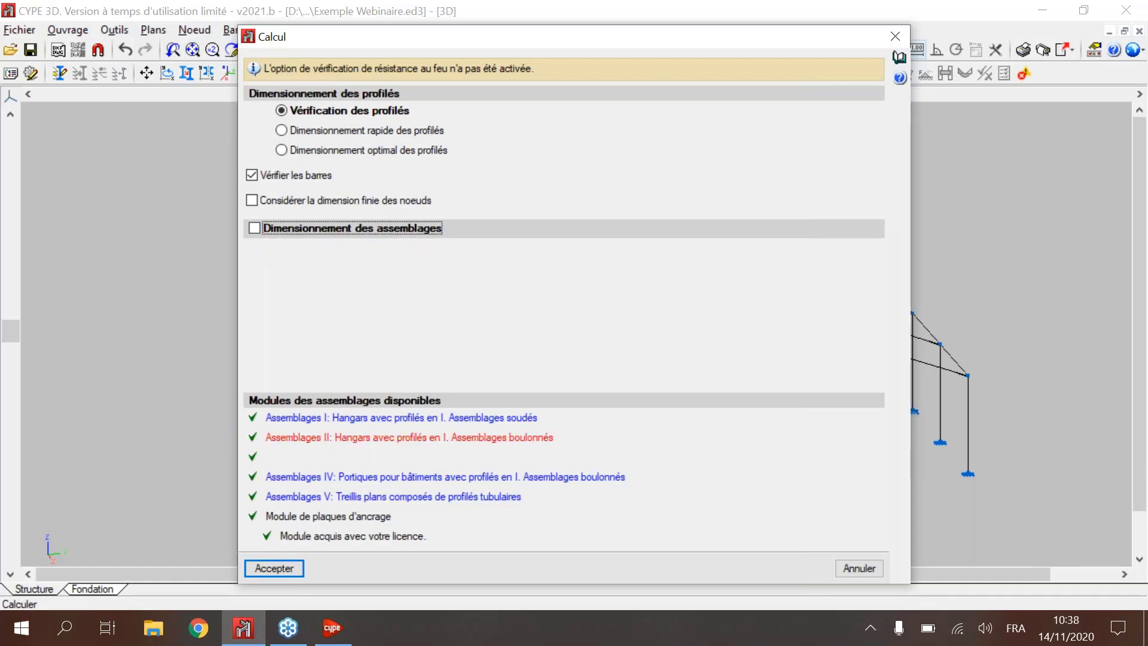
click(286, 571)
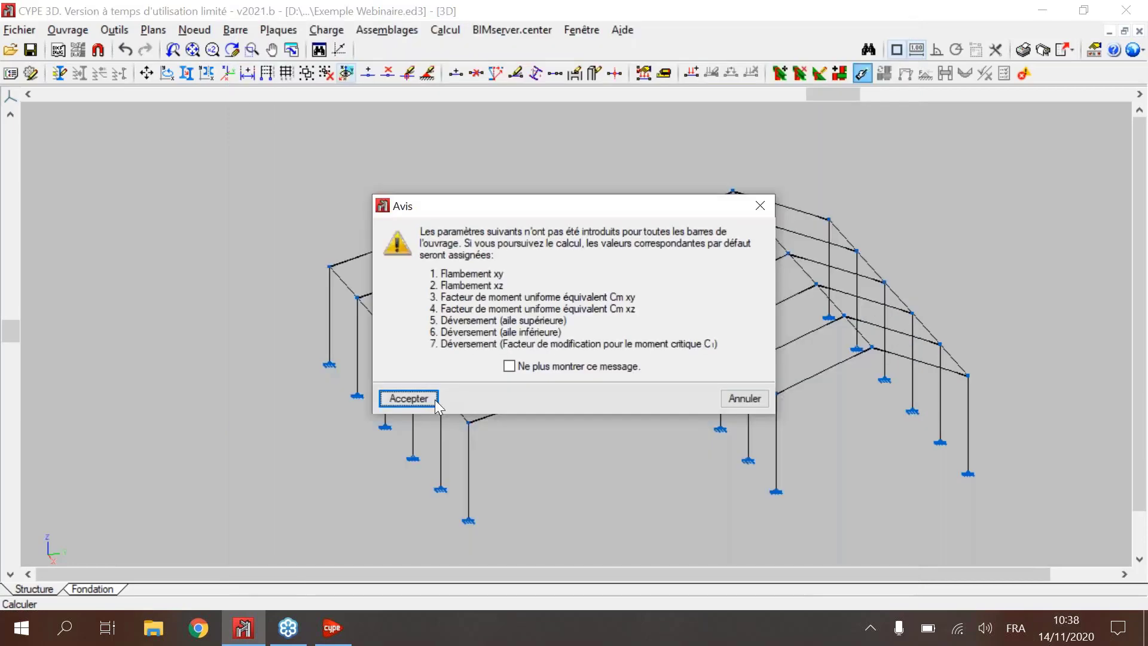
click(409, 399)
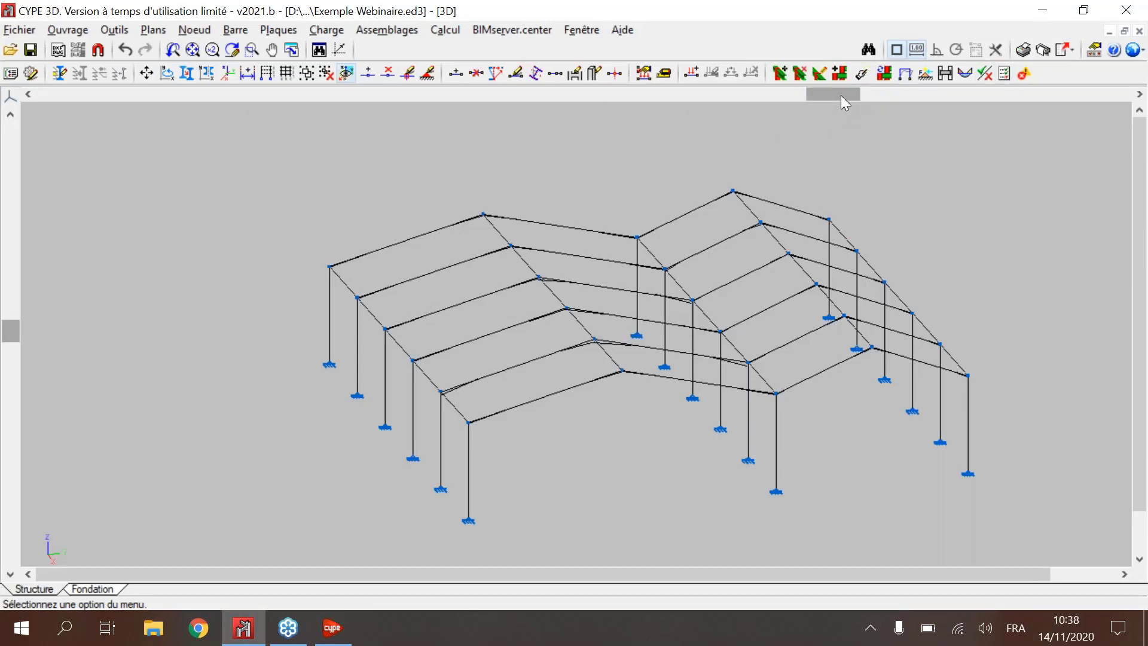
Step: Open the Déplacements results for a selected combination, set the type to Hypothèse simple and examine its available load cases
drag(841, 95, 811, 96)
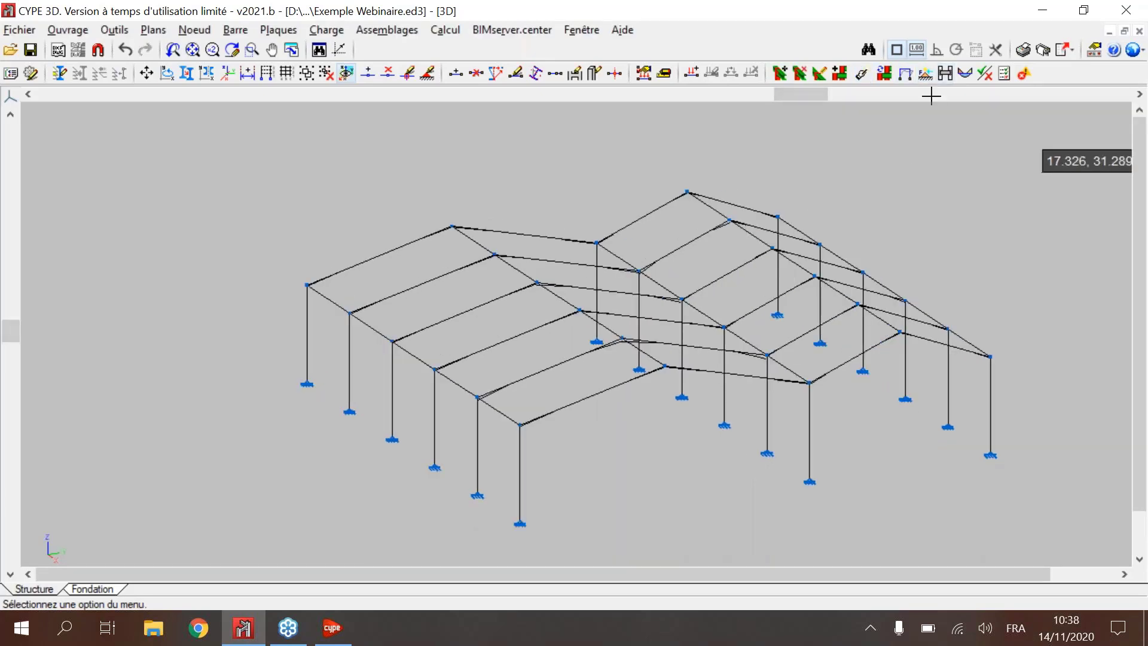
click(906, 73)
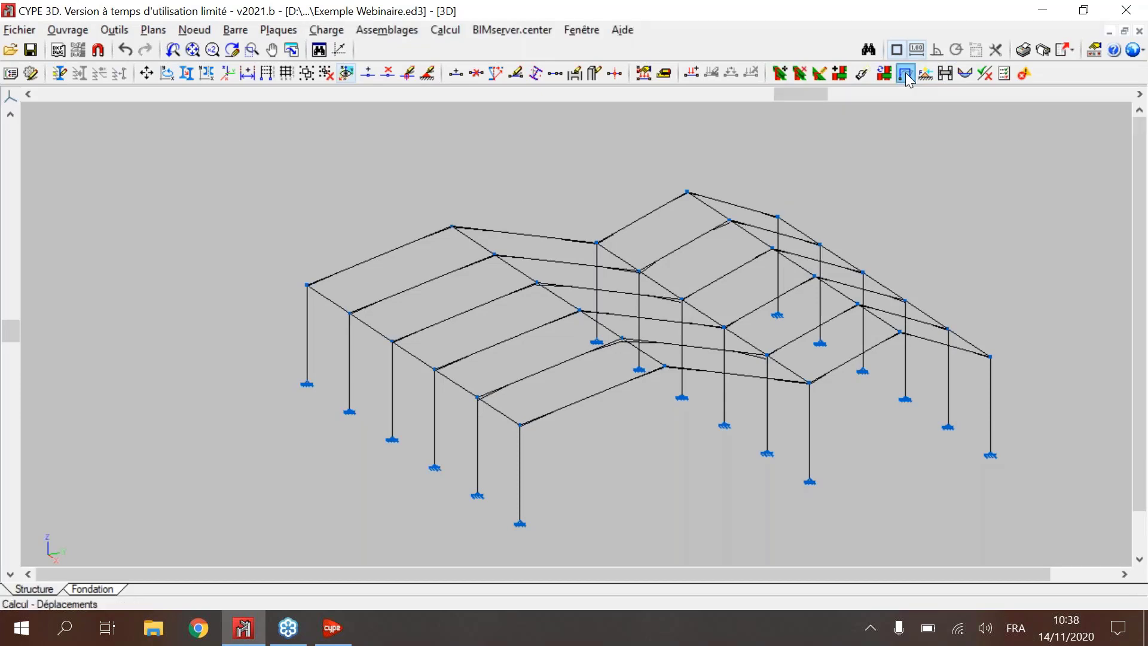
drag(145, 21, 183, 139)
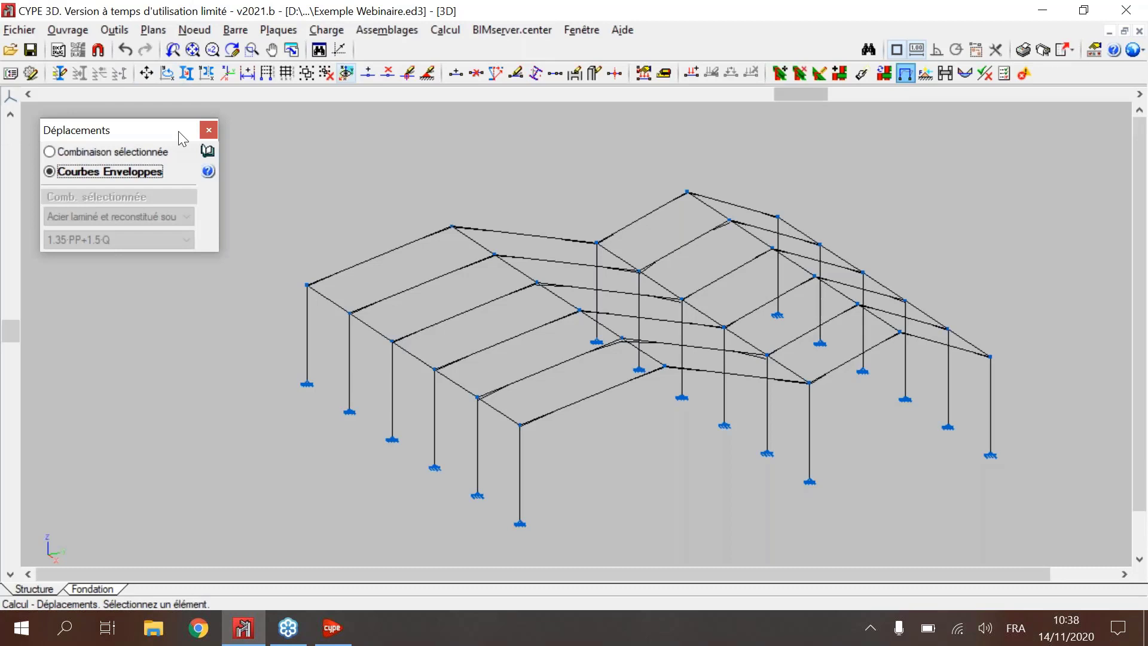
click(49, 151)
click(155, 217)
click(157, 231)
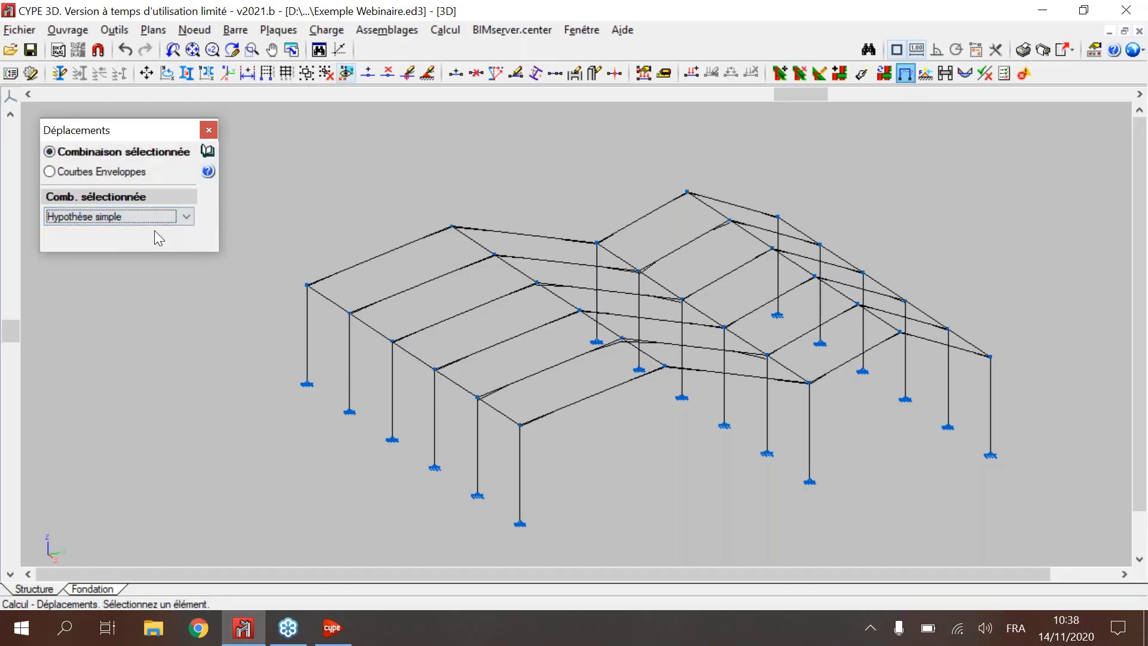
click(157, 240)
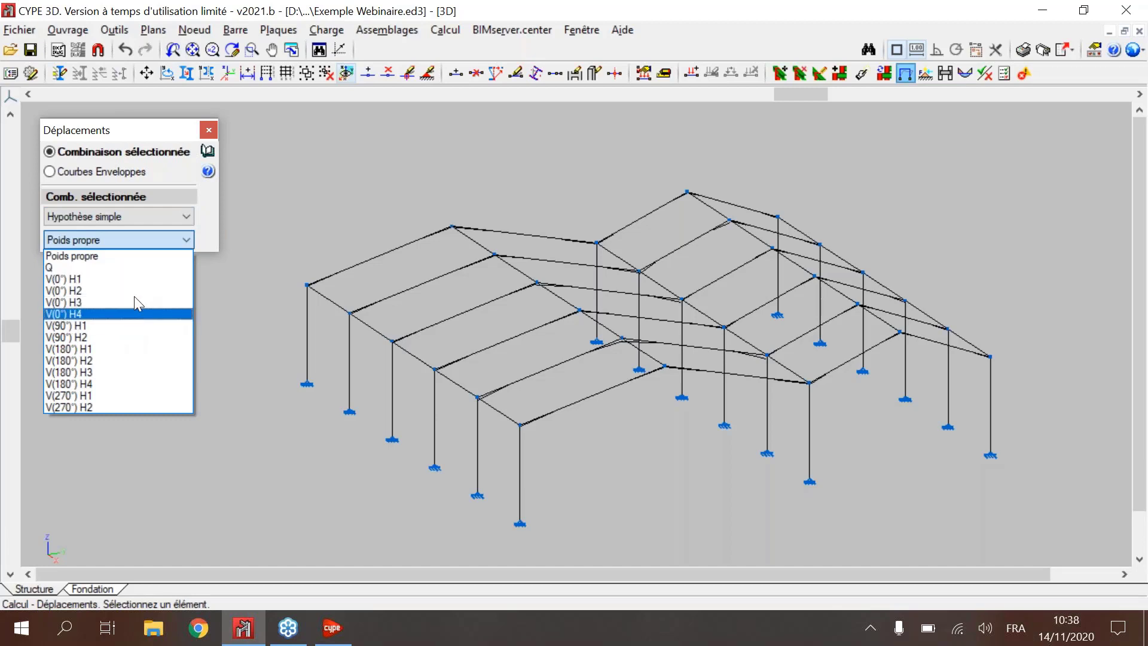
click(126, 239)
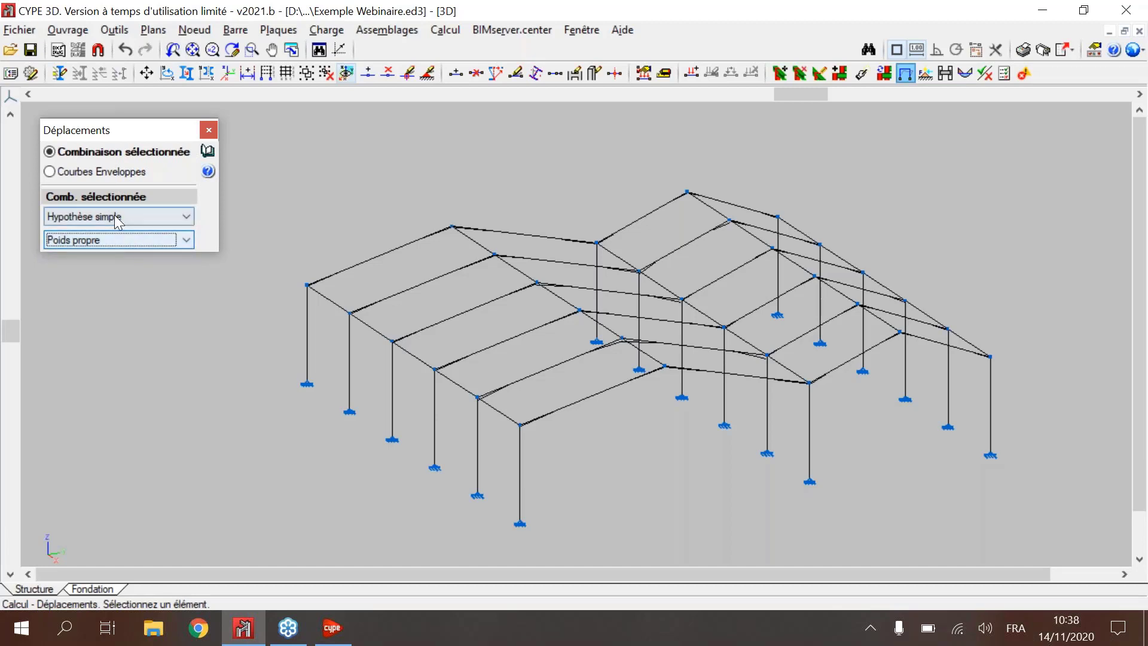
Step: Set the displacement combination type to Acier laminé et reconstitué soudé and select the combination 1.35·PP+1.5·Q
click(117, 217)
click(131, 256)
click(121, 241)
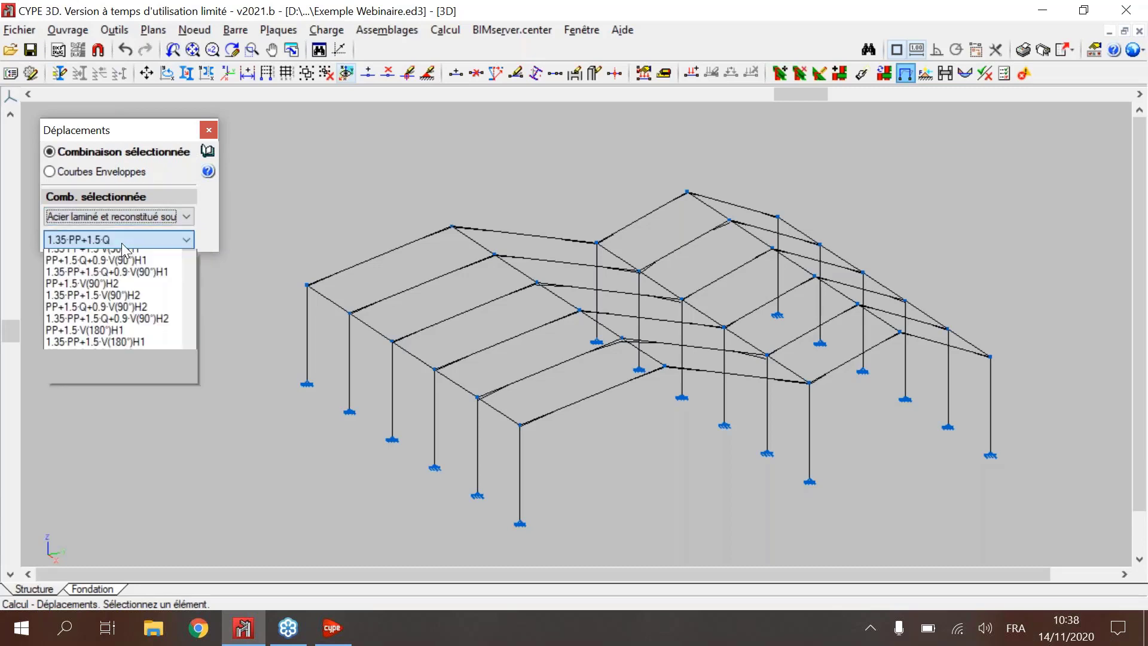
scroll(138, 263, up, 2)
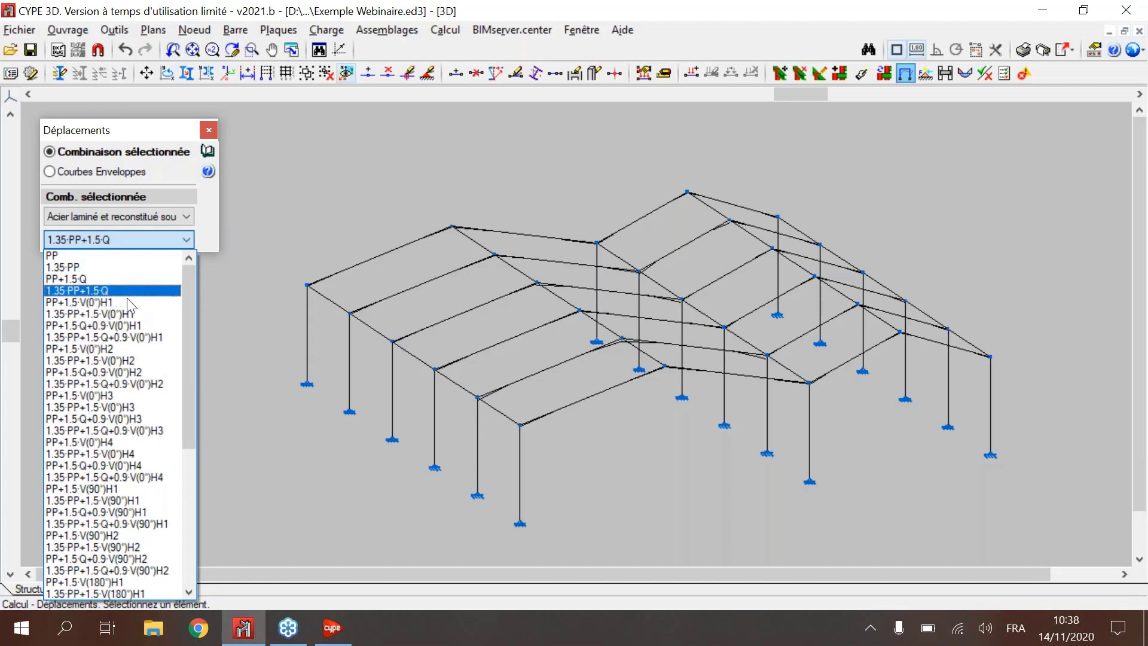
click(116, 238)
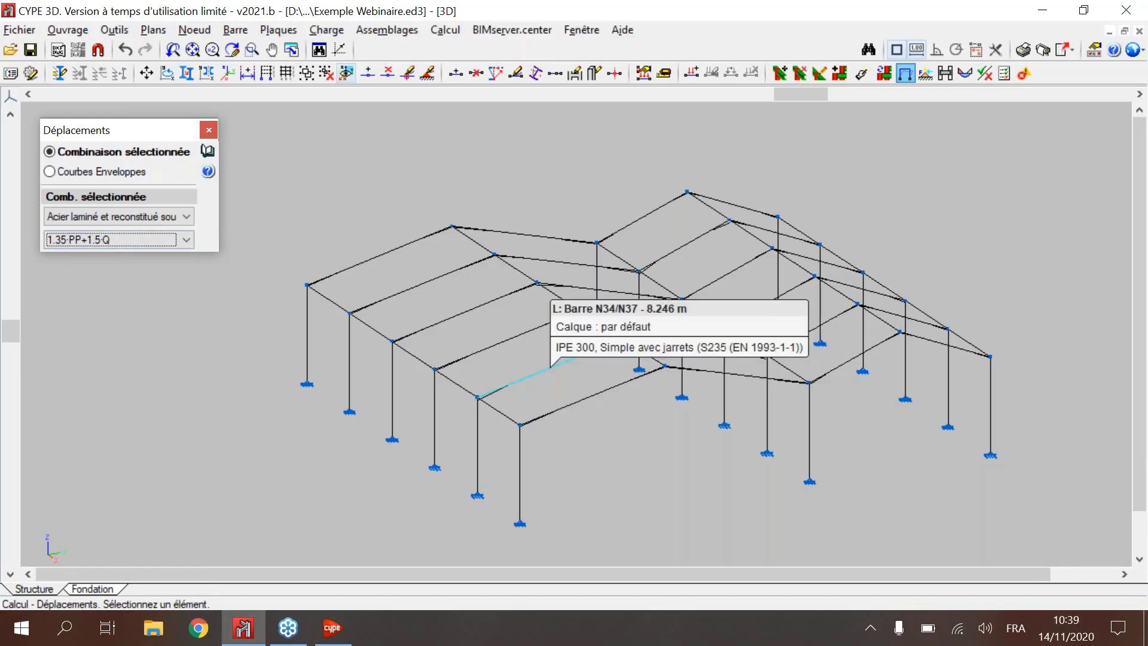
Step: Examine the end-node displacements of the IPE 300 rafter N34/N37 for the selected combination
click(556, 365)
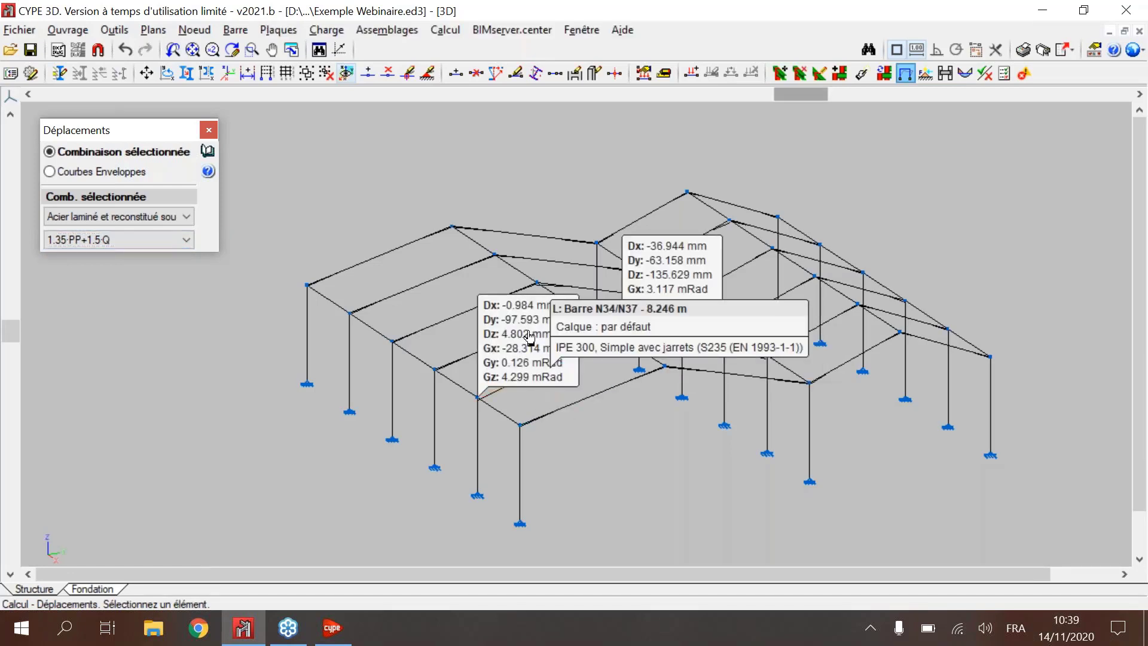
scroll(556, 411, up, 1)
scroll(557, 410, up, 2)
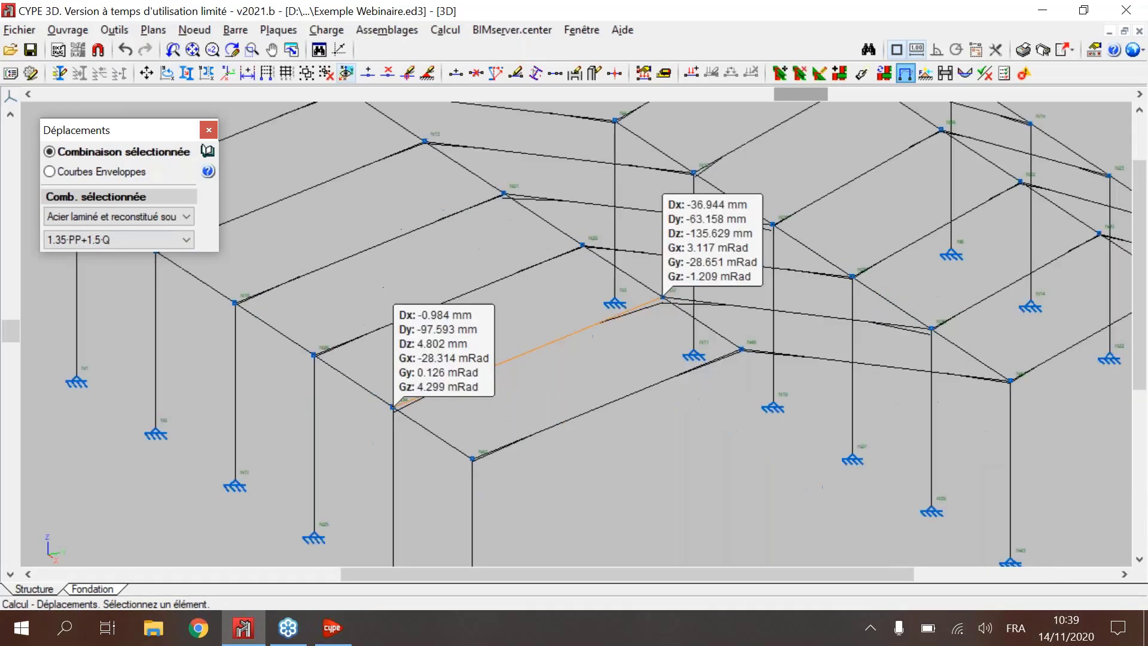
middle_drag(556, 410, 470, 460)
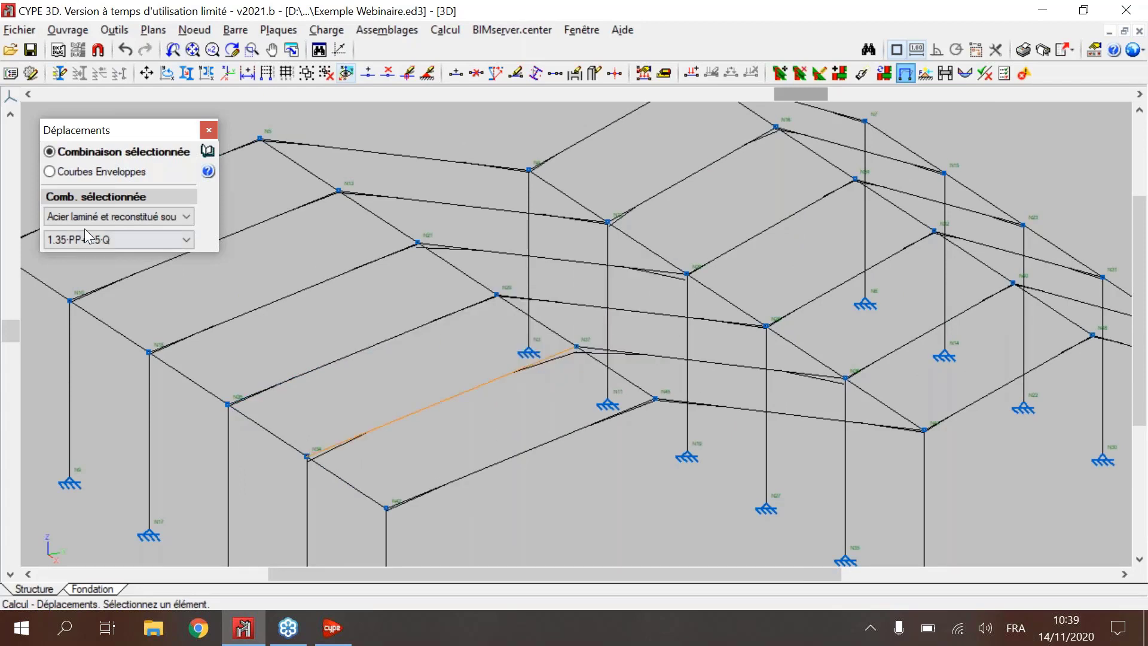
Step: Switch the displacements to Courbes Enveloppes, read the envelope values for the same rafter and close the displacement results
click(89, 174)
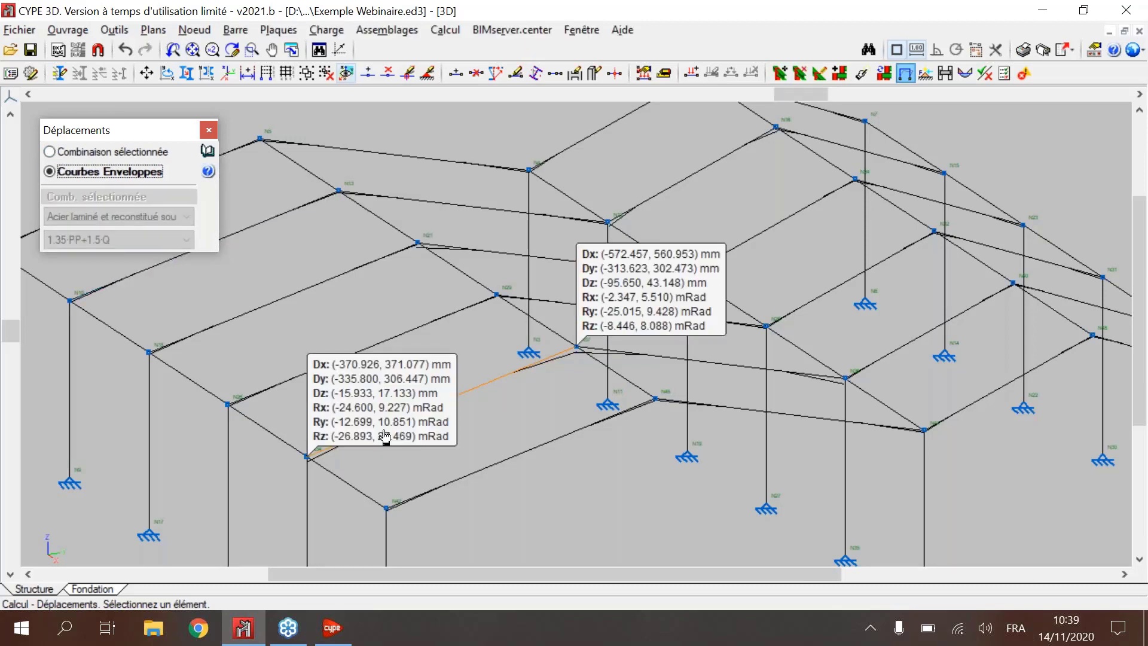
mouse_move(366, 448)
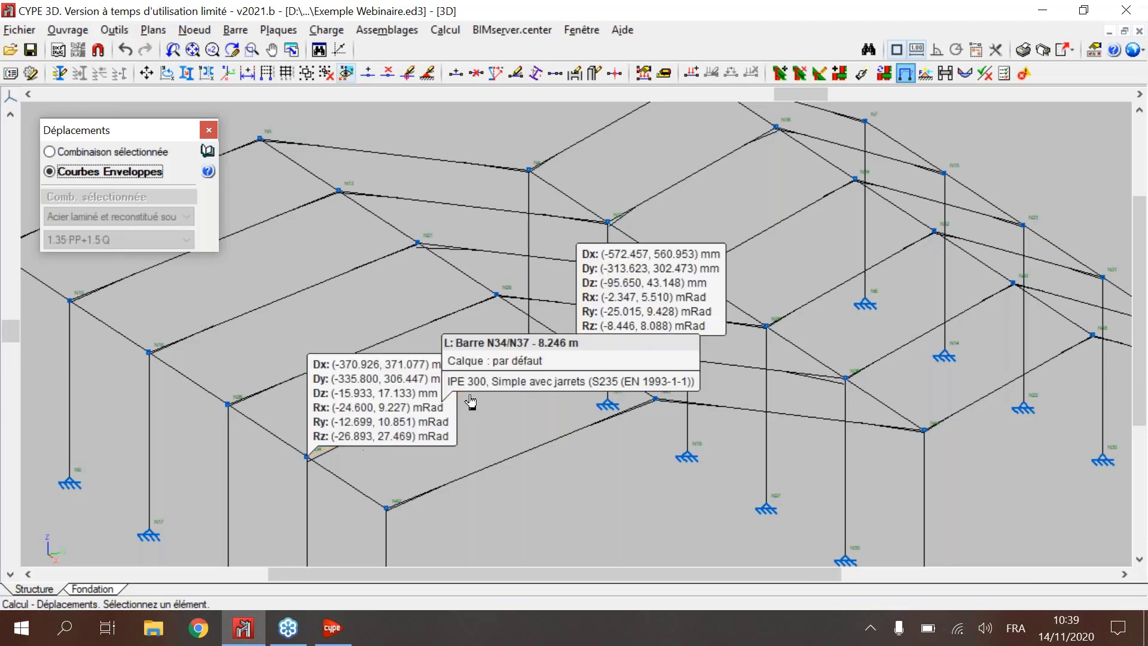
click(207, 135)
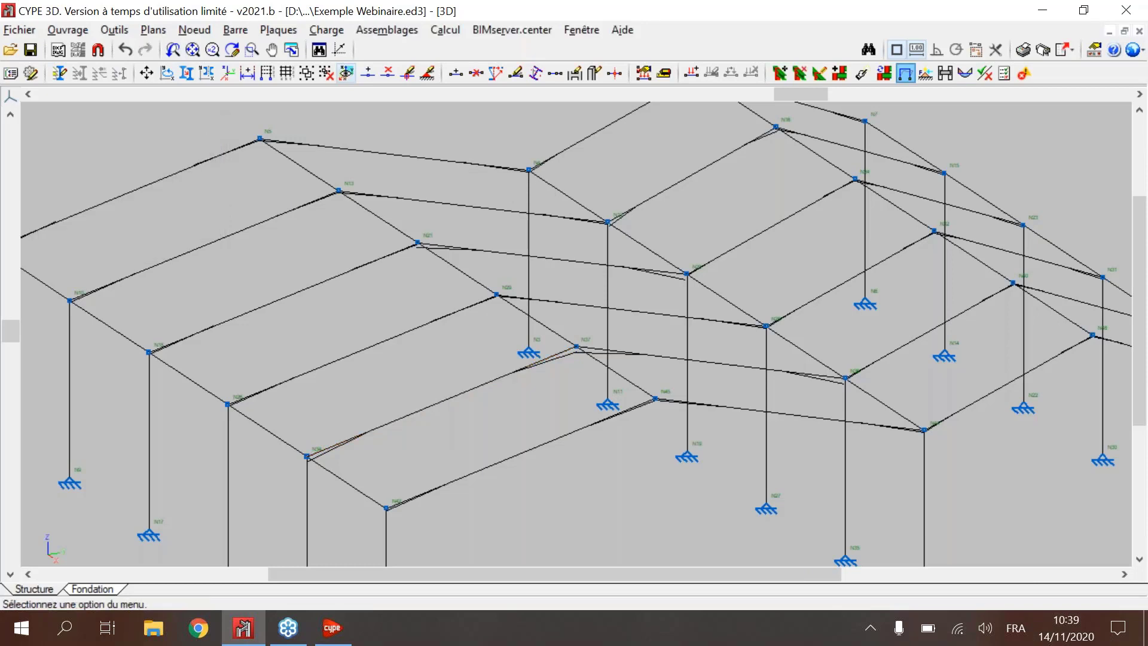
Step: Open the Réactions results and select the Acier laminé et reconstitué soudé combination 1.35·PP+1.5·Q
scroll(813, 263, down, 3)
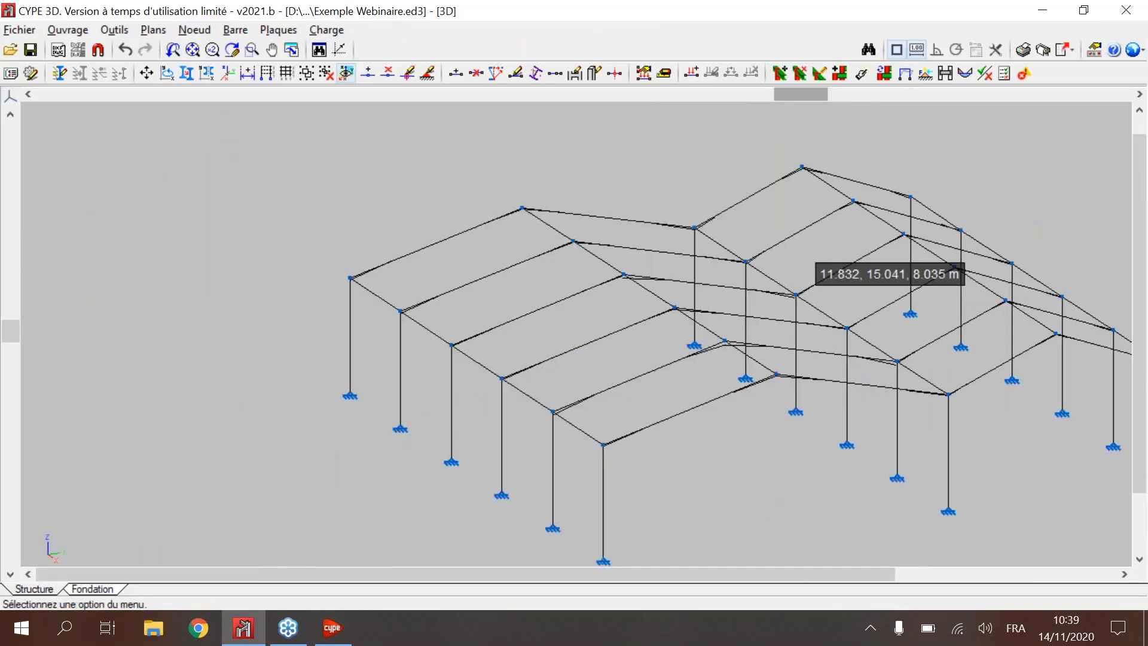
click(930, 78)
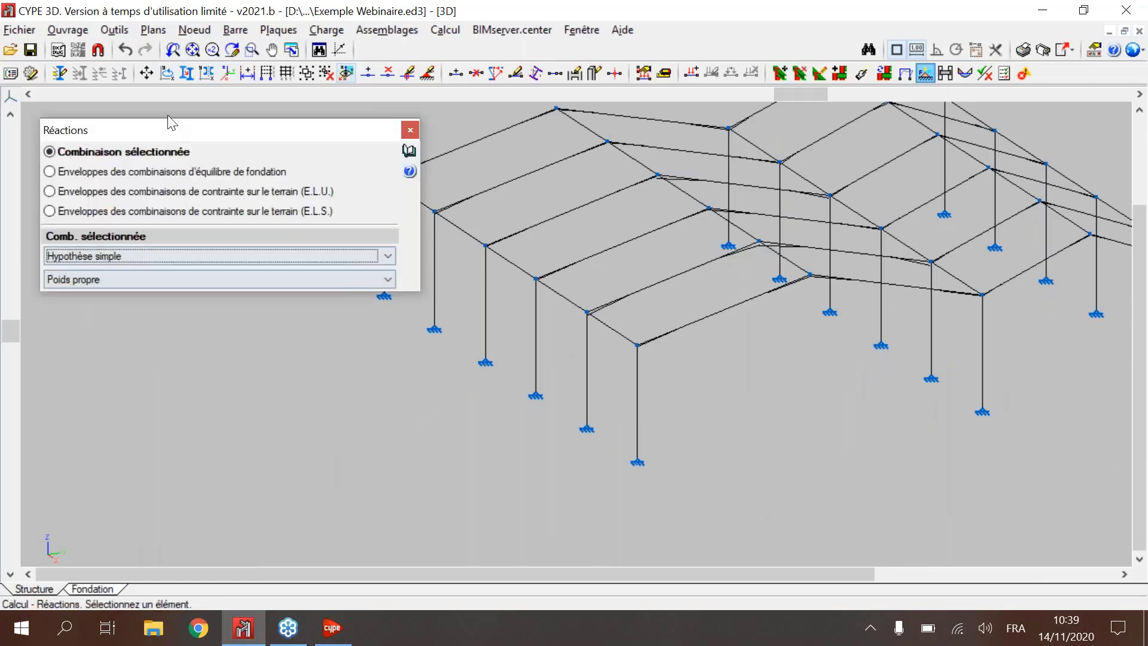
click(192, 258)
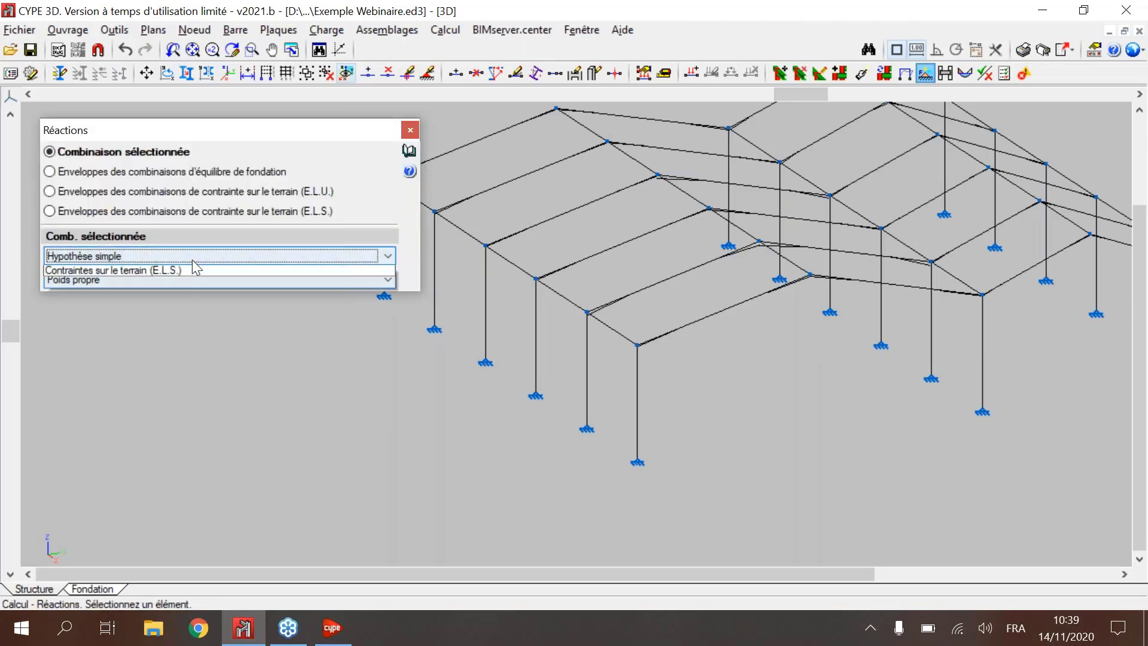
click(119, 295)
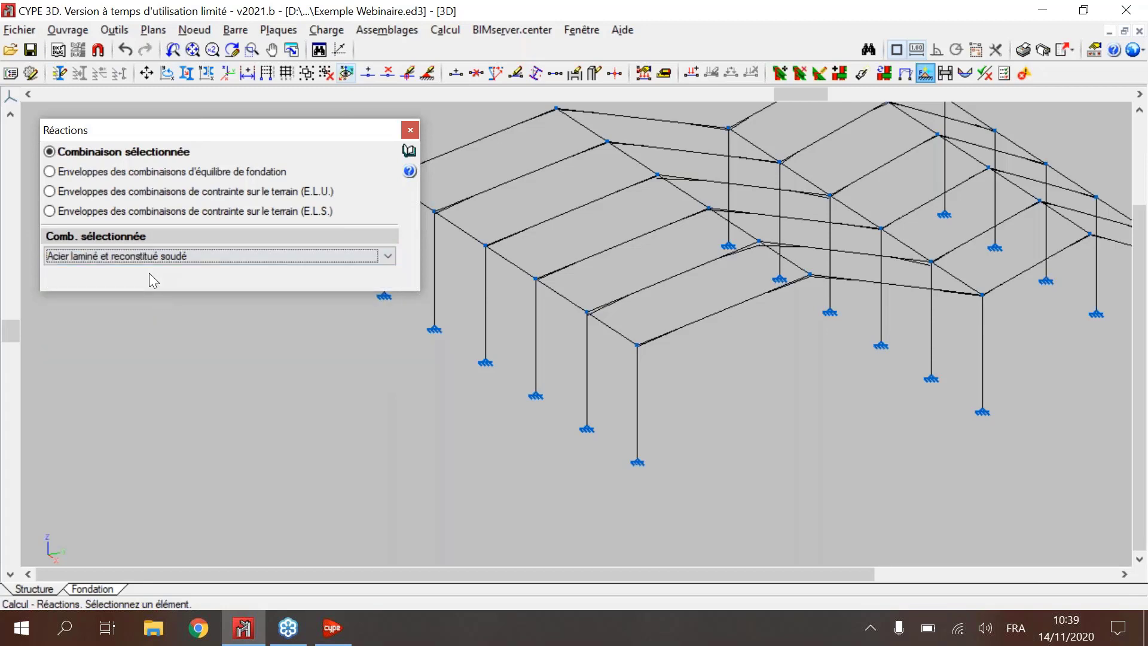
click(149, 276)
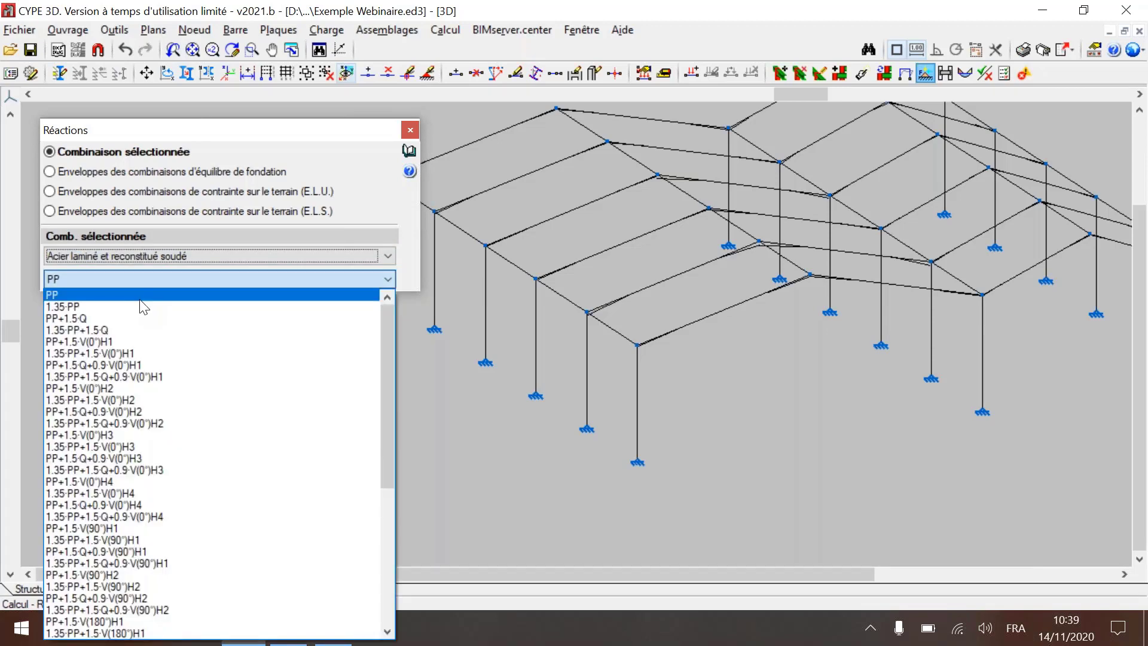
click(119, 329)
drag(344, 131, 299, 125)
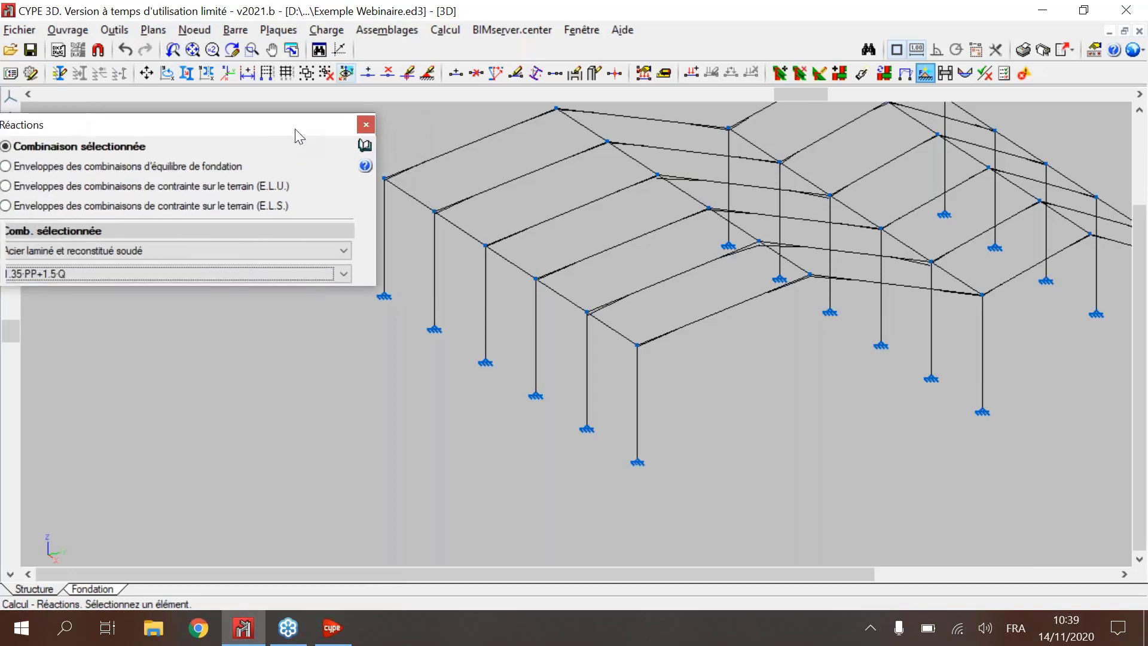
Step: Examine the support reactions at the corner column base N41 for the selected combination
click(644, 459)
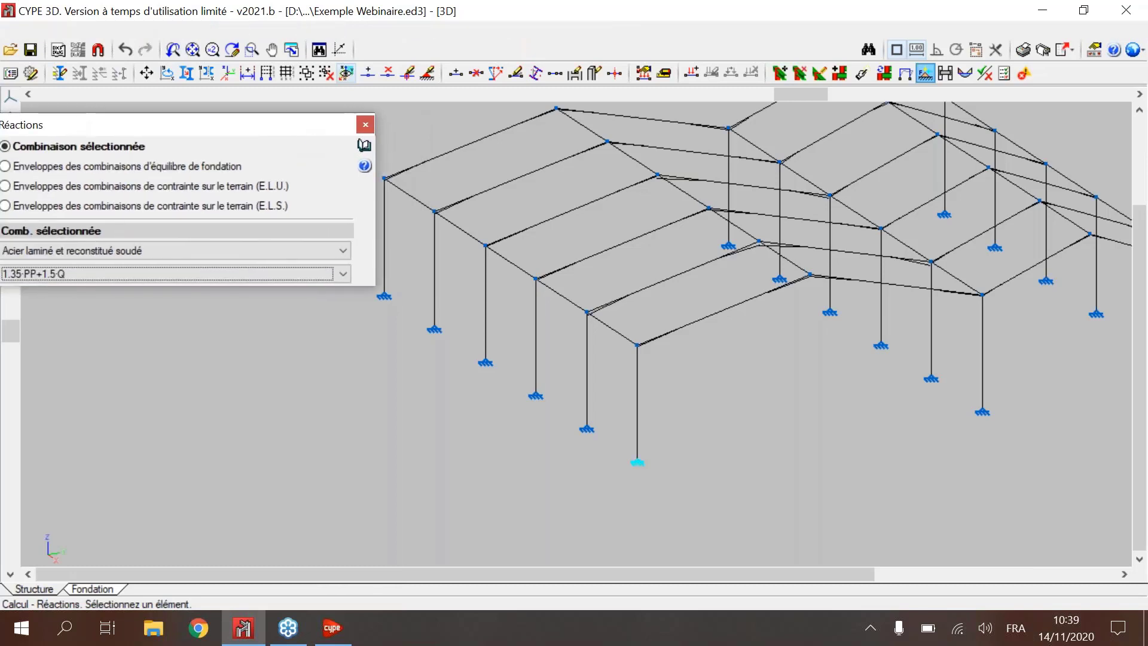
scroll(639, 461, up, 3)
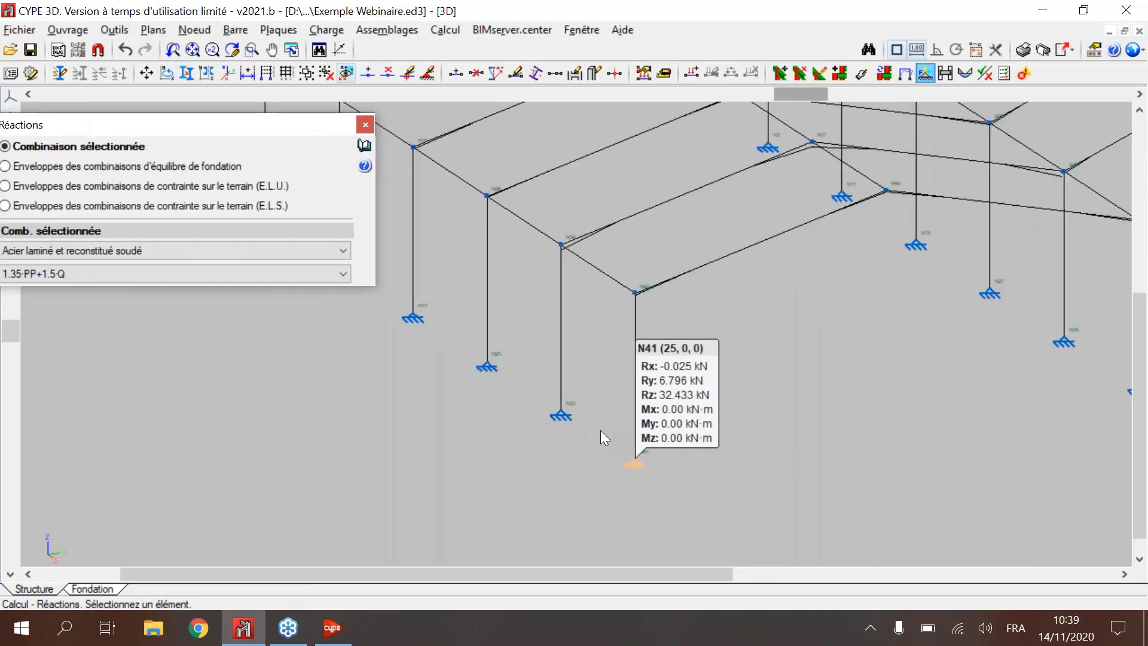
scroll(630, 417, up, 2)
middle_drag(631, 417, 753, 472)
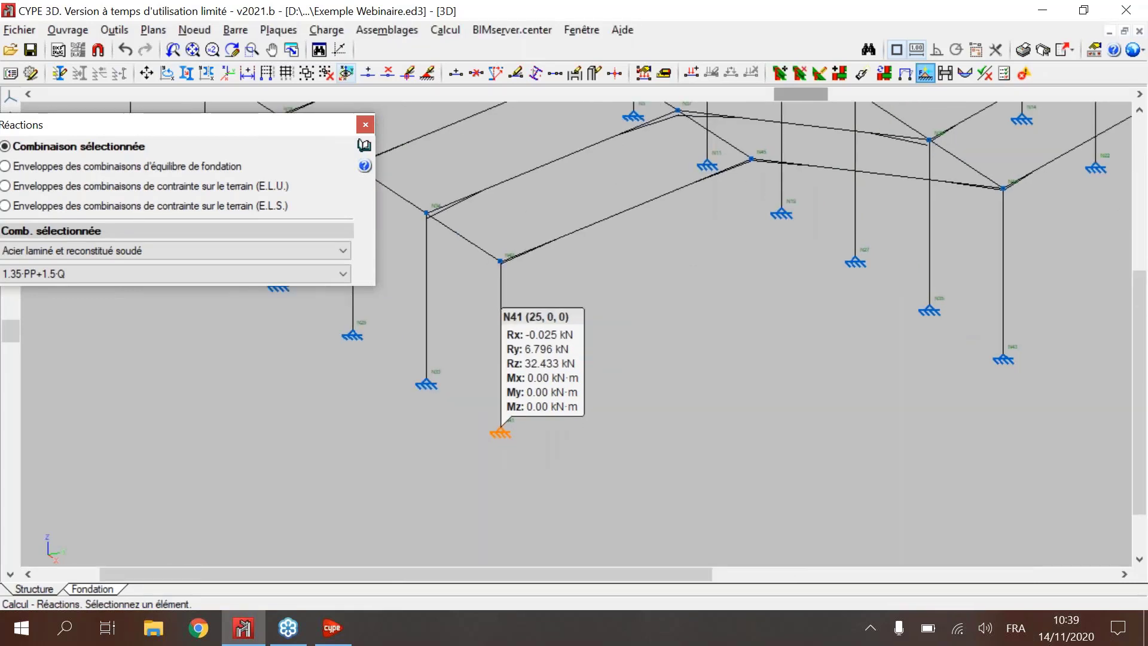
drag(241, 124, 281, 101)
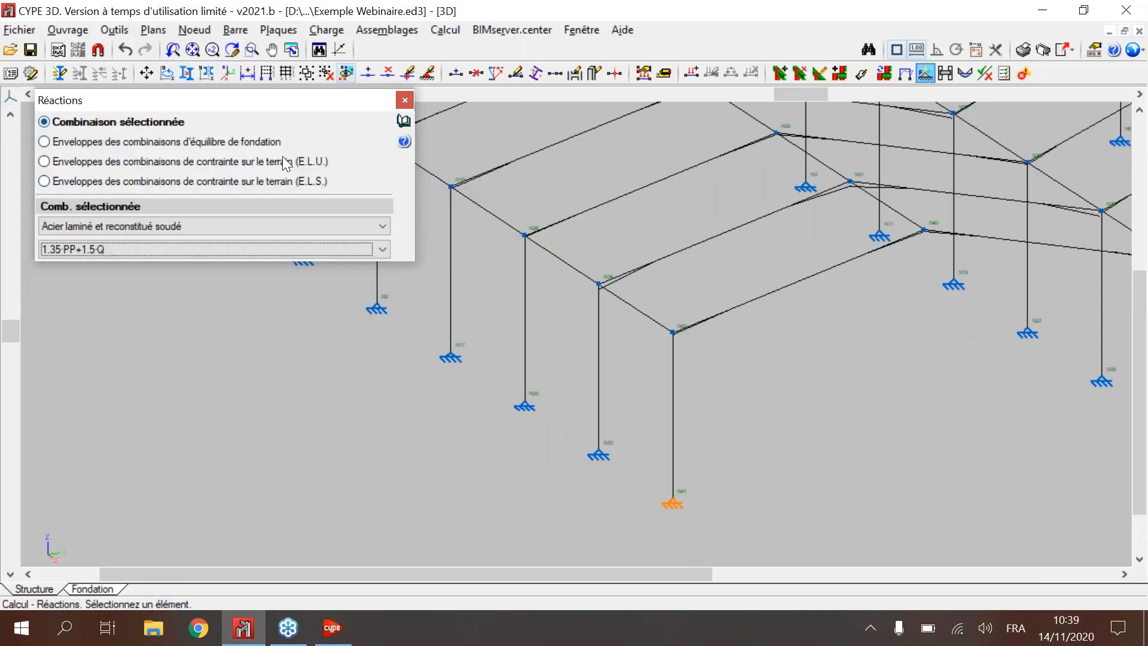
Step: Check the reaction envelopes for foundation equilibrium and for ground stress (E.L.U.), and close the reaction results
click(120, 143)
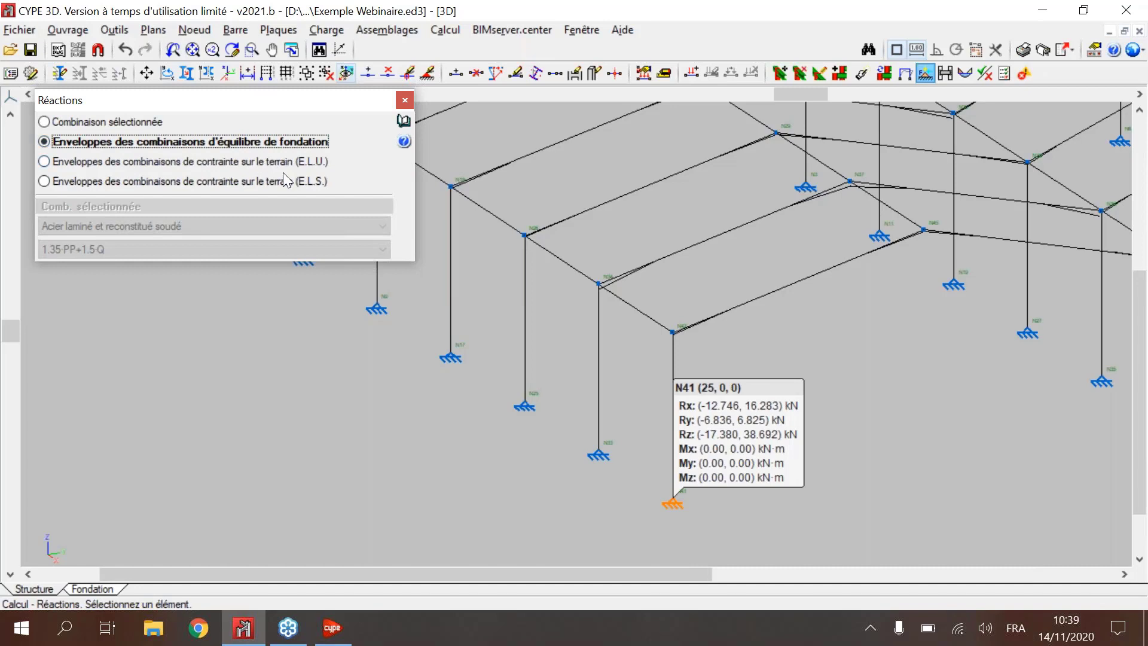
click(269, 165)
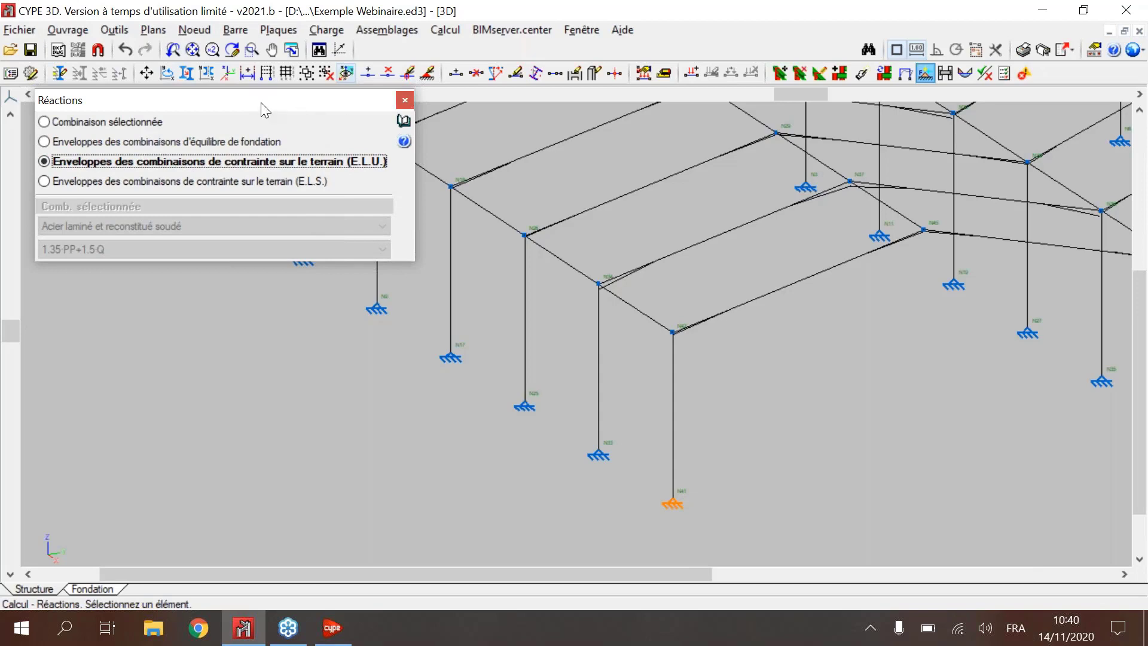
mouse_move(235, 96)
mouse_down()
mouse_move(197, 92)
mouse_move(230, 90)
mouse_up()
click(390, 94)
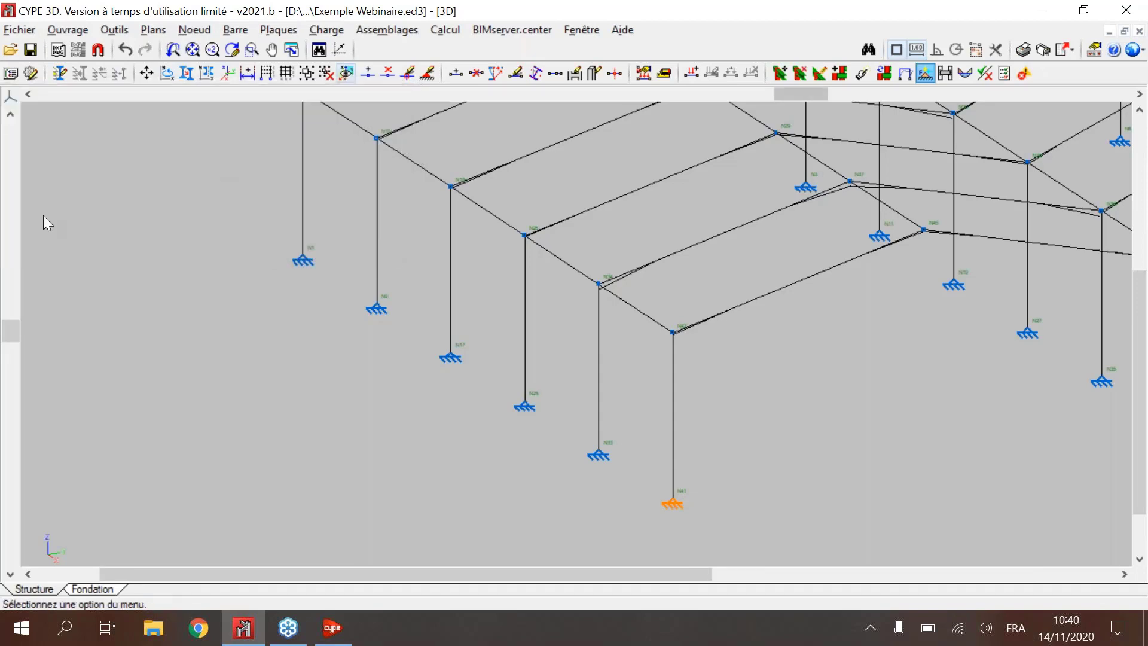
Step: Open the Efforts results and show Diagrammes for all bars with only Effort Normal (N) enabled
scroll(835, 315, down, 3)
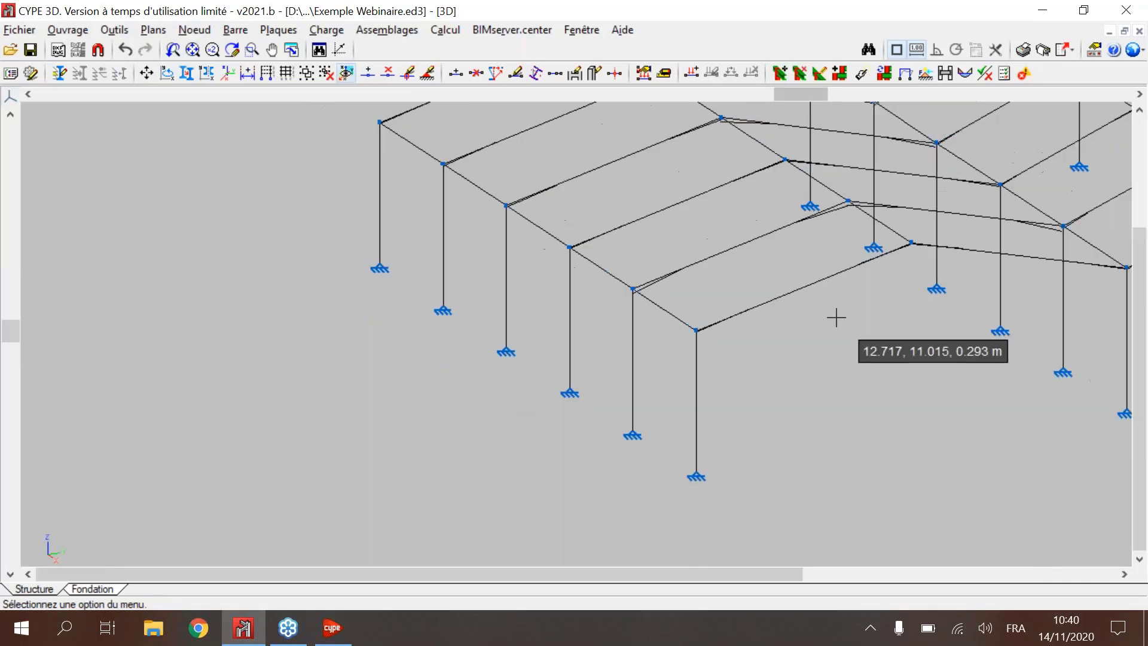
scroll(978, 254, down, 2)
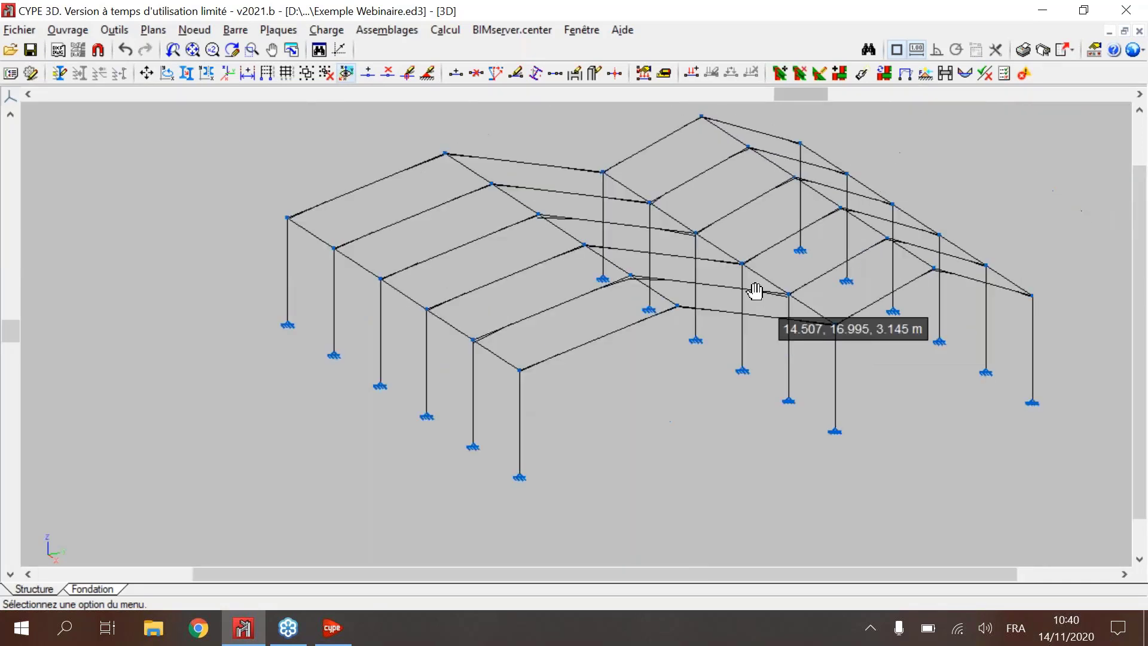
click(971, 73)
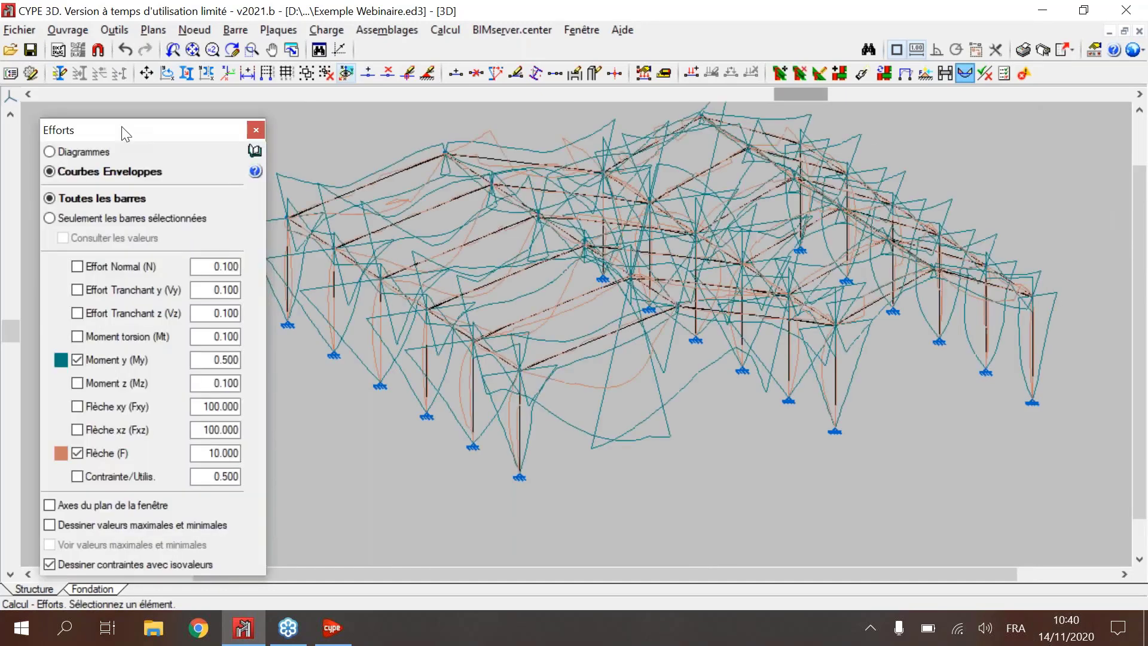
click(49, 151)
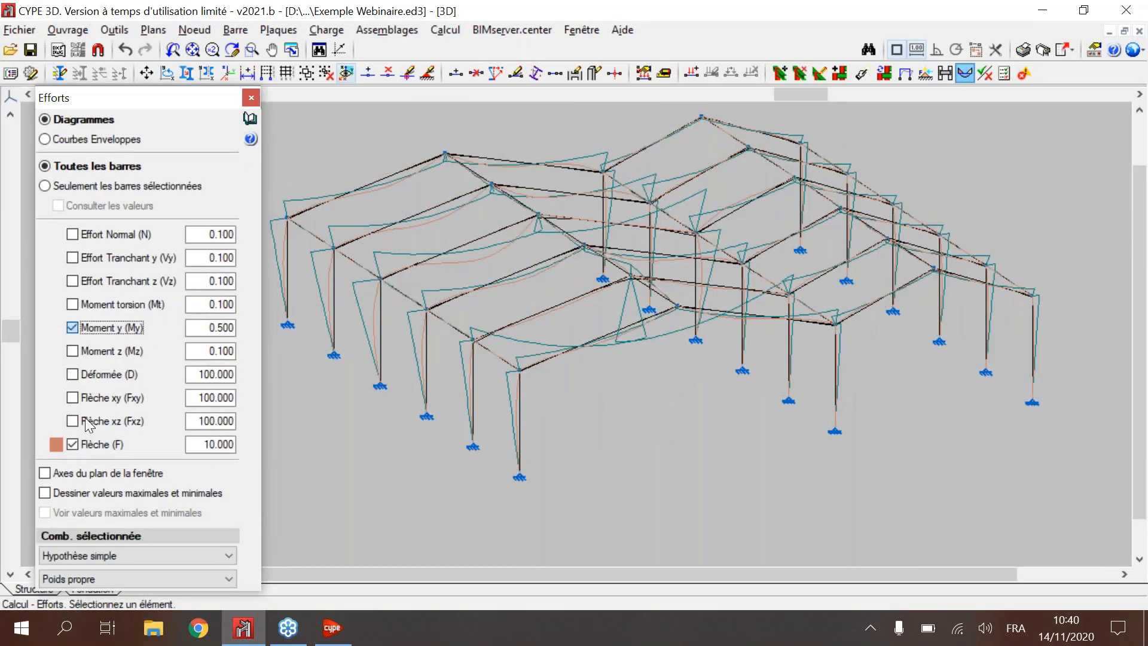
click(73, 327)
click(73, 234)
click(90, 235)
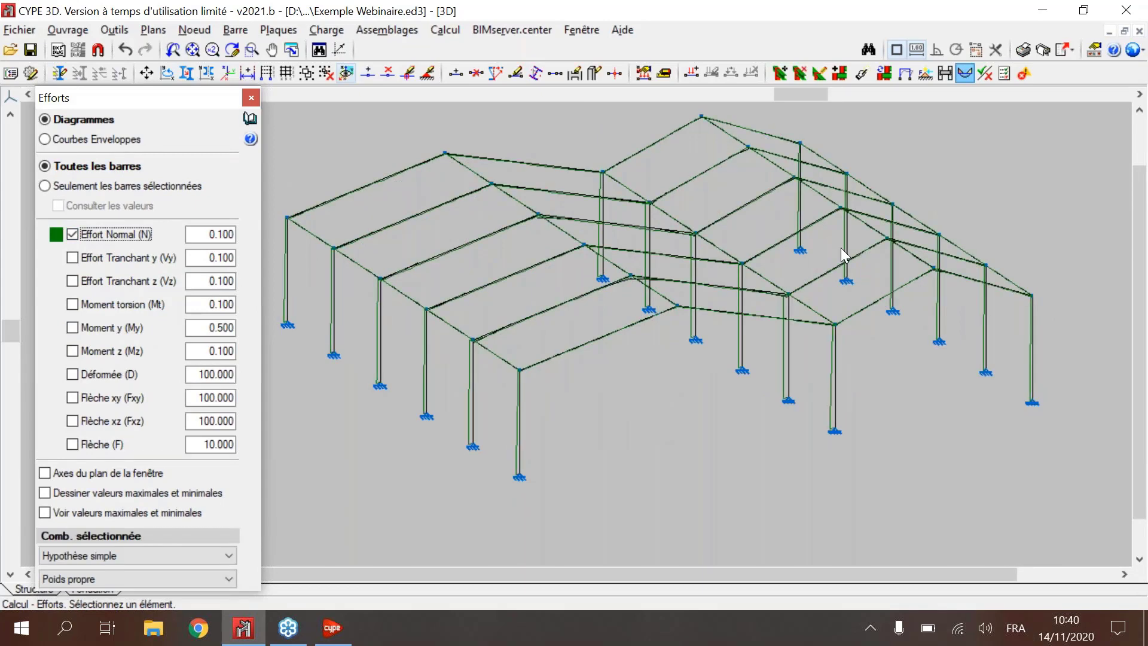
Step: Limit the force diagrams to selected bars and display the normal force of the nearest corner column
middle_drag(841, 247, 823, 205)
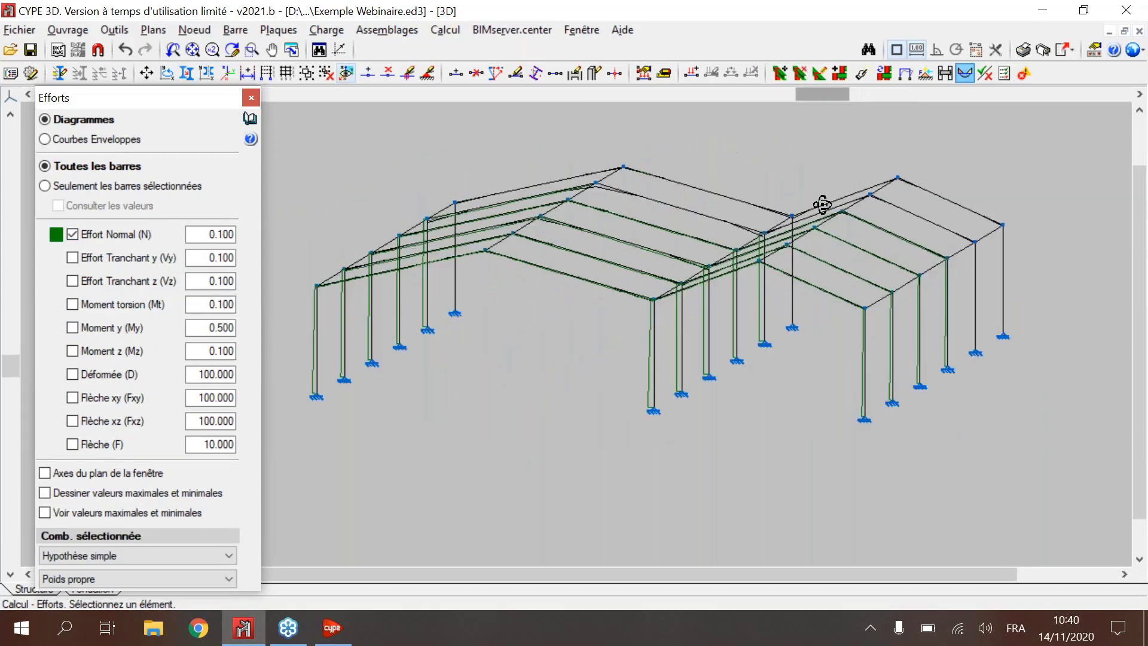
scroll(335, 307, up, 5)
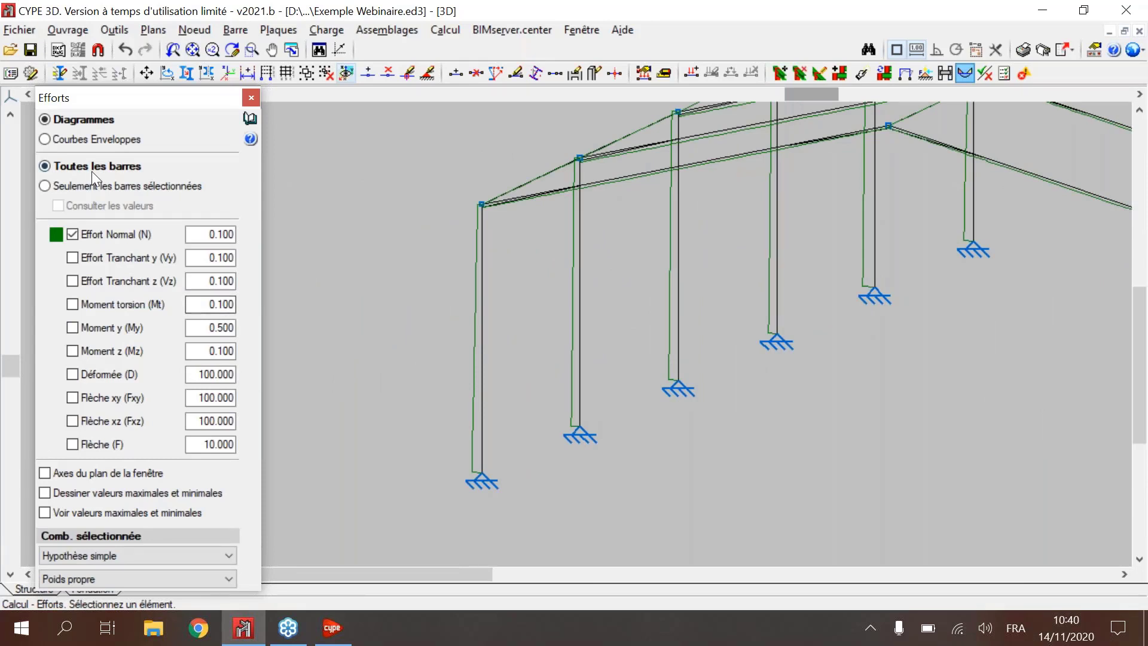
click(94, 187)
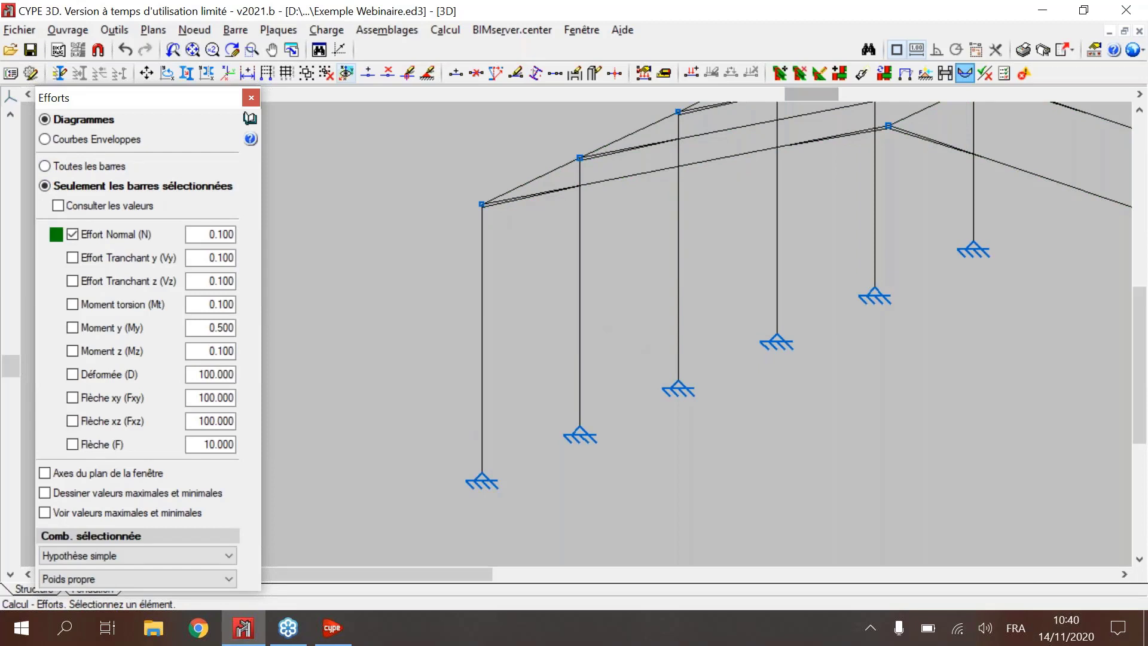
click(482, 412)
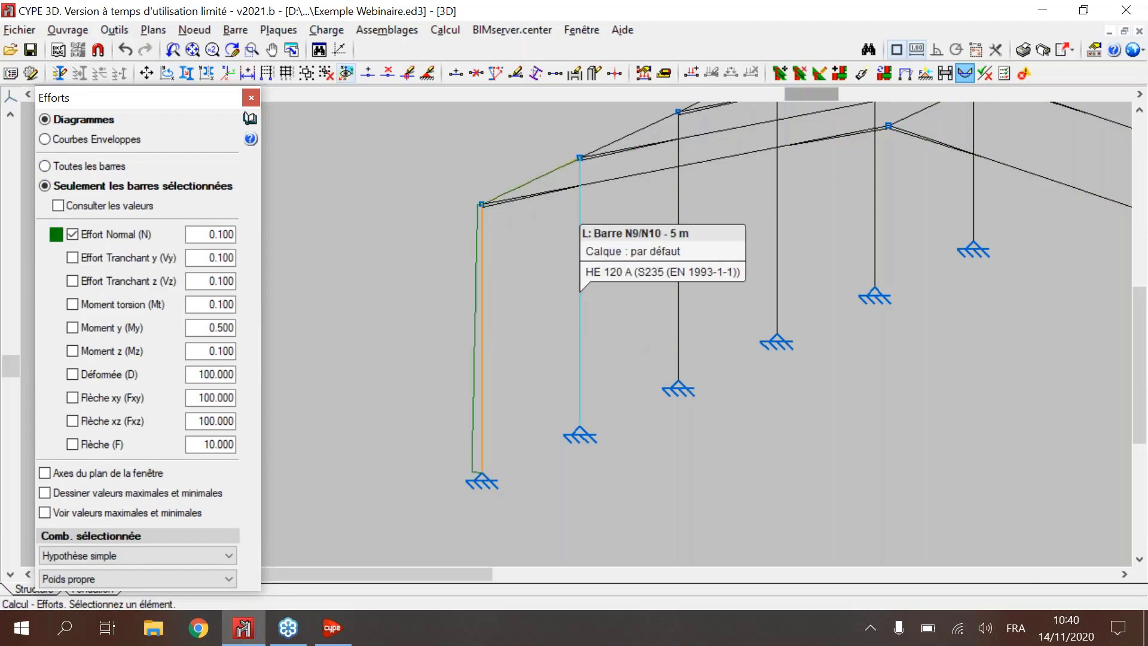
scroll(580, 292, up, 2)
scroll(537, 325, down, 2)
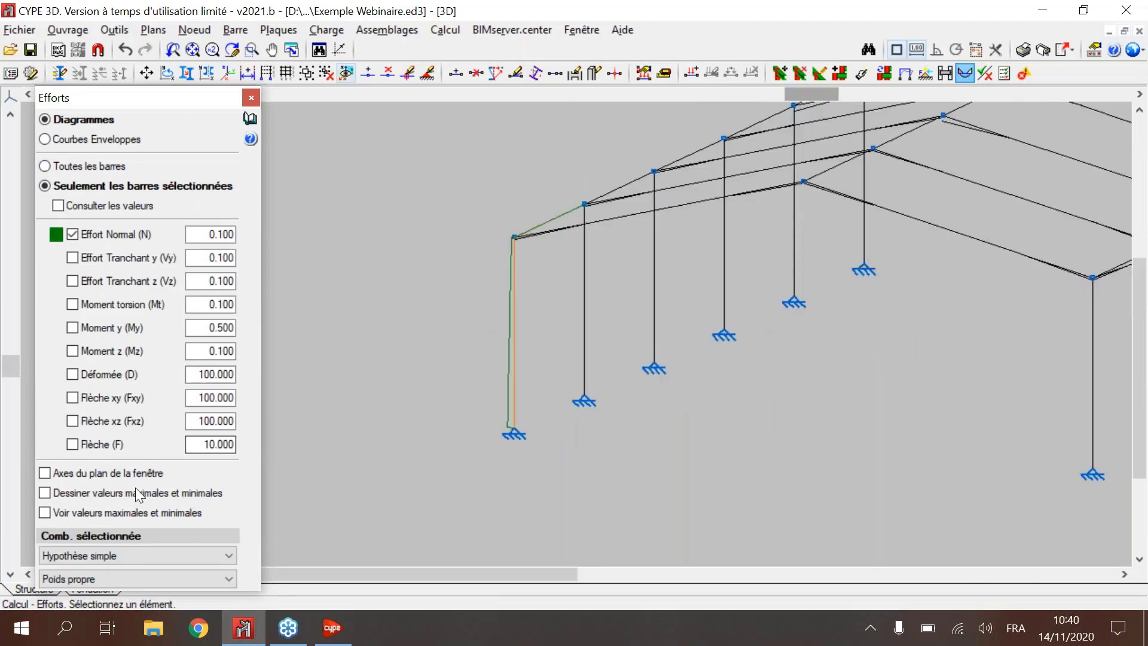
Step: Draw the maximum and minimum values on the diagrams and examine the normal force along the corner column
click(103, 494)
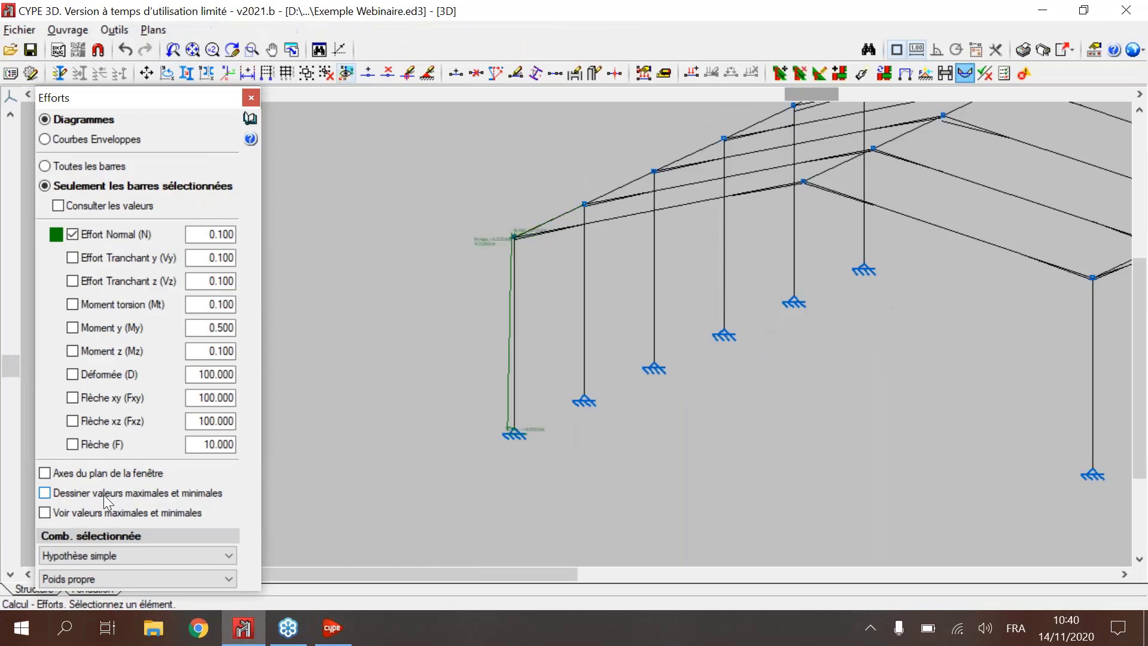
scroll(486, 243, up, 3)
scroll(486, 243, up, 2)
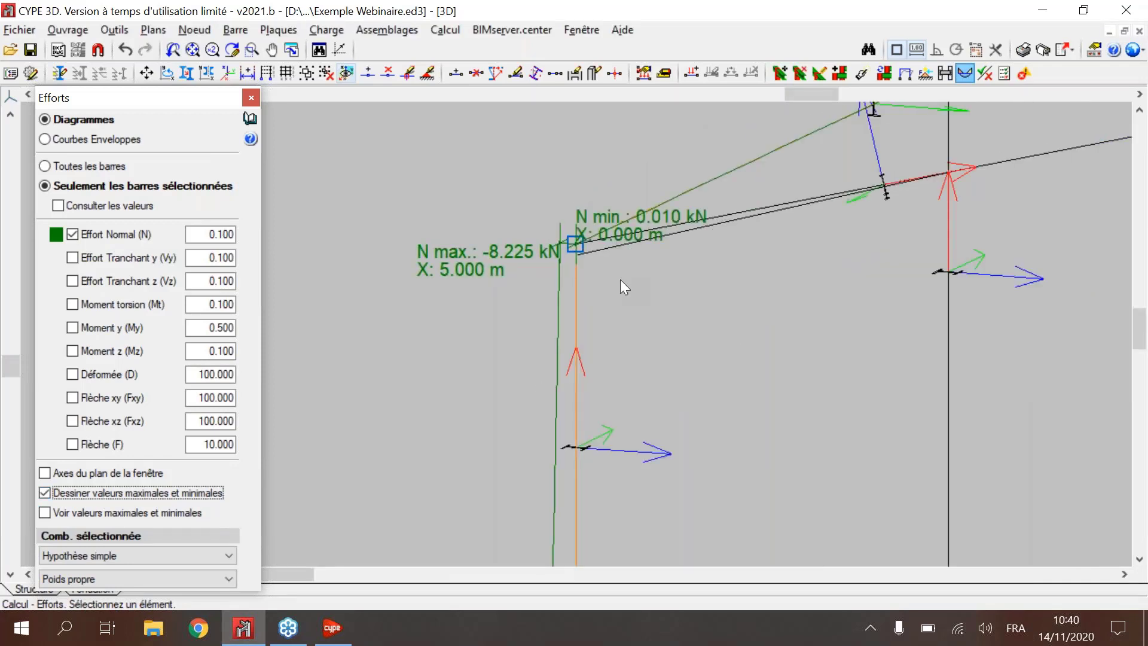
middle_drag(658, 407, 634, 209)
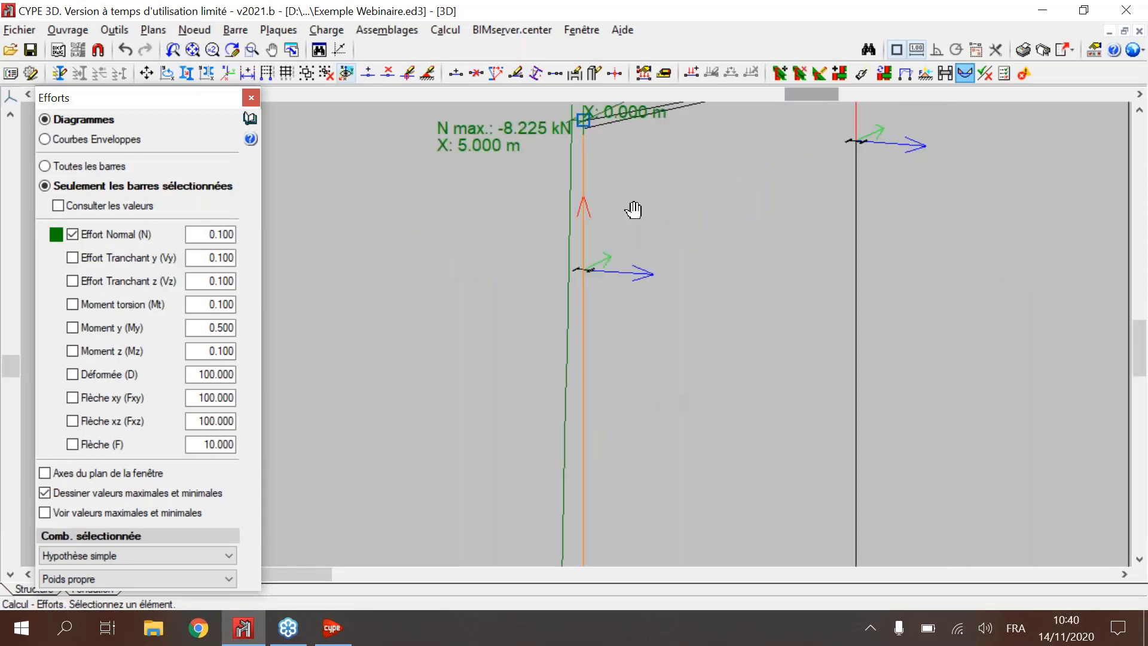
Step: Switch from Diagrammes to Courbes Enveloppes and examine the normal force envelopes on the corner column and its adjoining rafter
scroll(634, 209, down, 5)
click(73, 145)
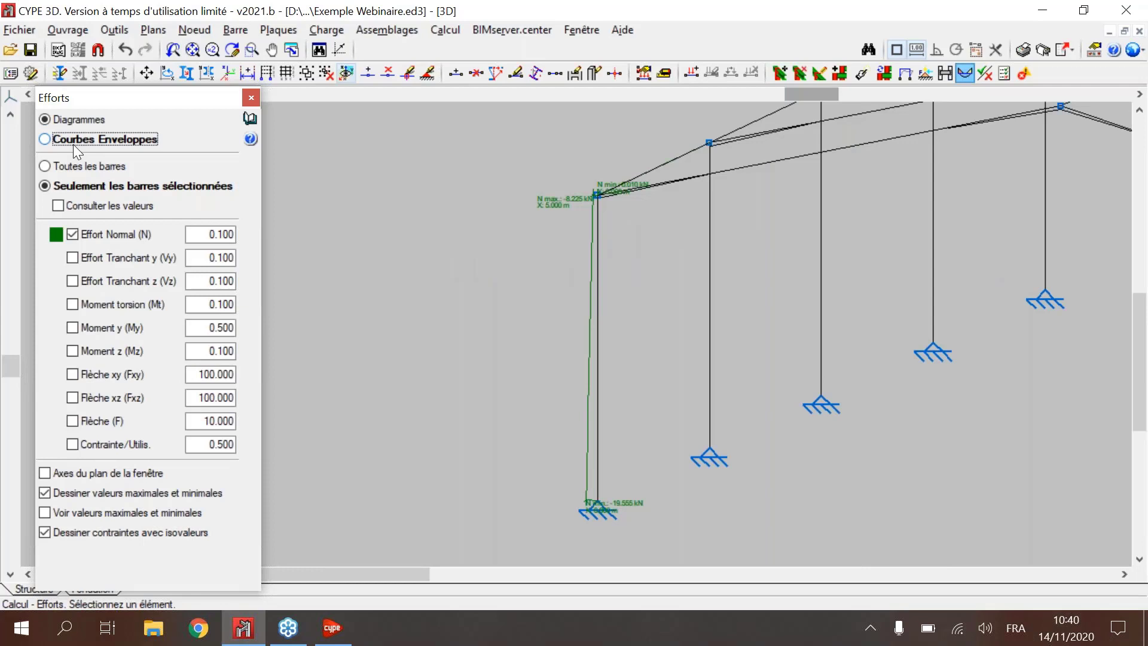
click(73, 141)
scroll(596, 214, up, 3)
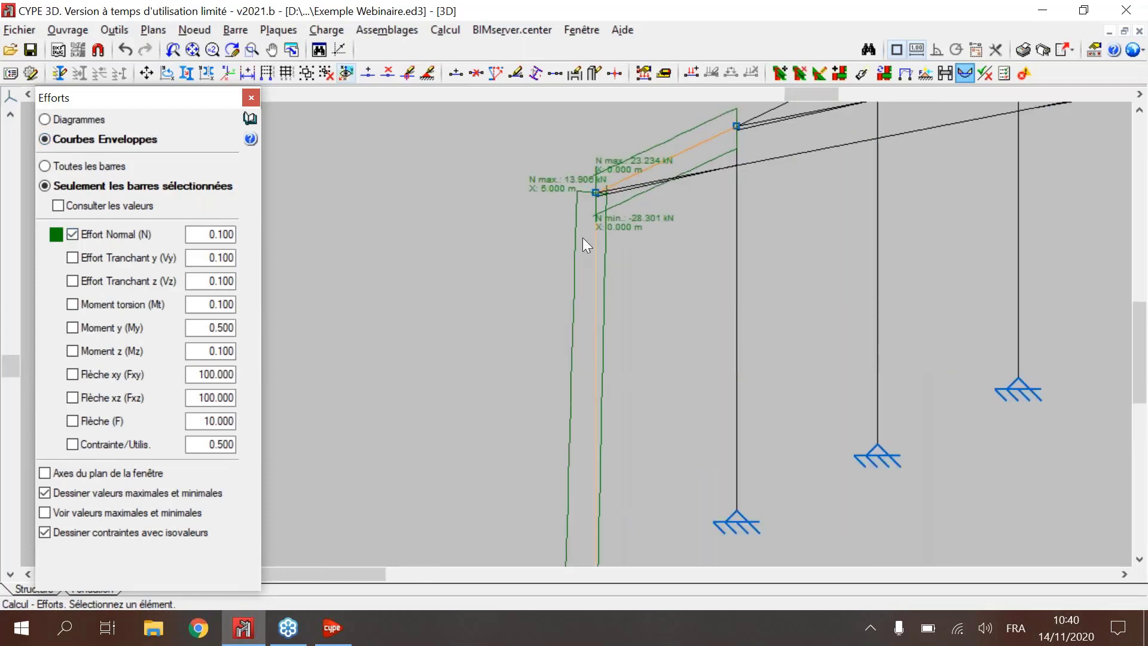
scroll(666, 224, down, 3)
middle_drag(680, 233, 628, 207)
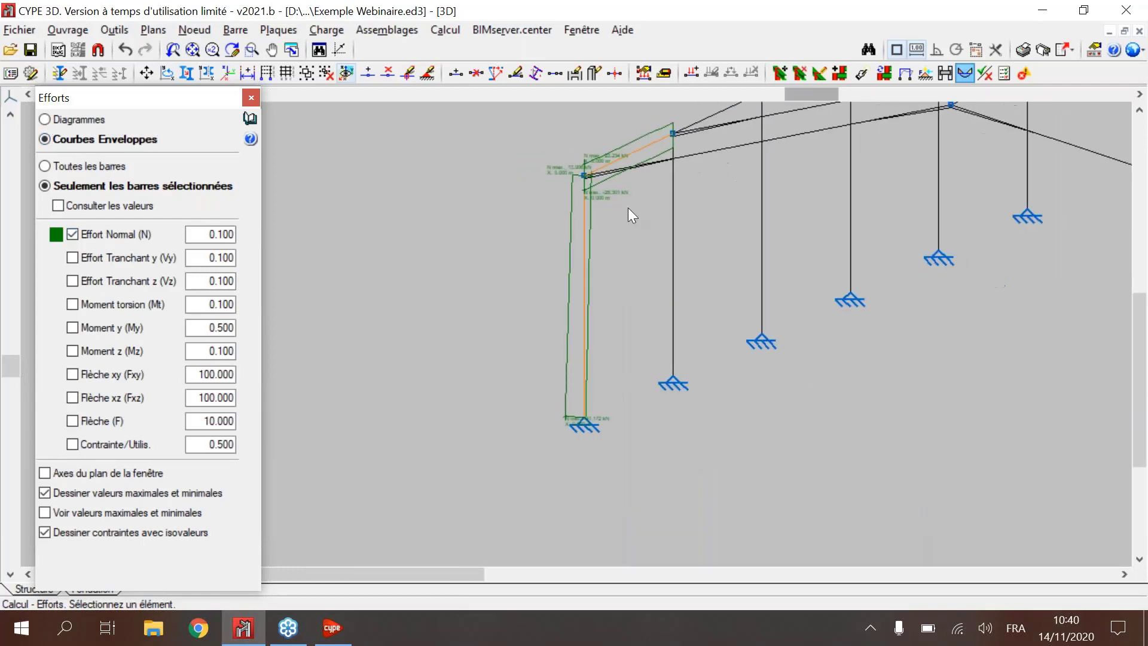
Step: Replace Effort Normal (N) with Moment y (My) in the envelopes and examine the curves on the selected bars
click(109, 225)
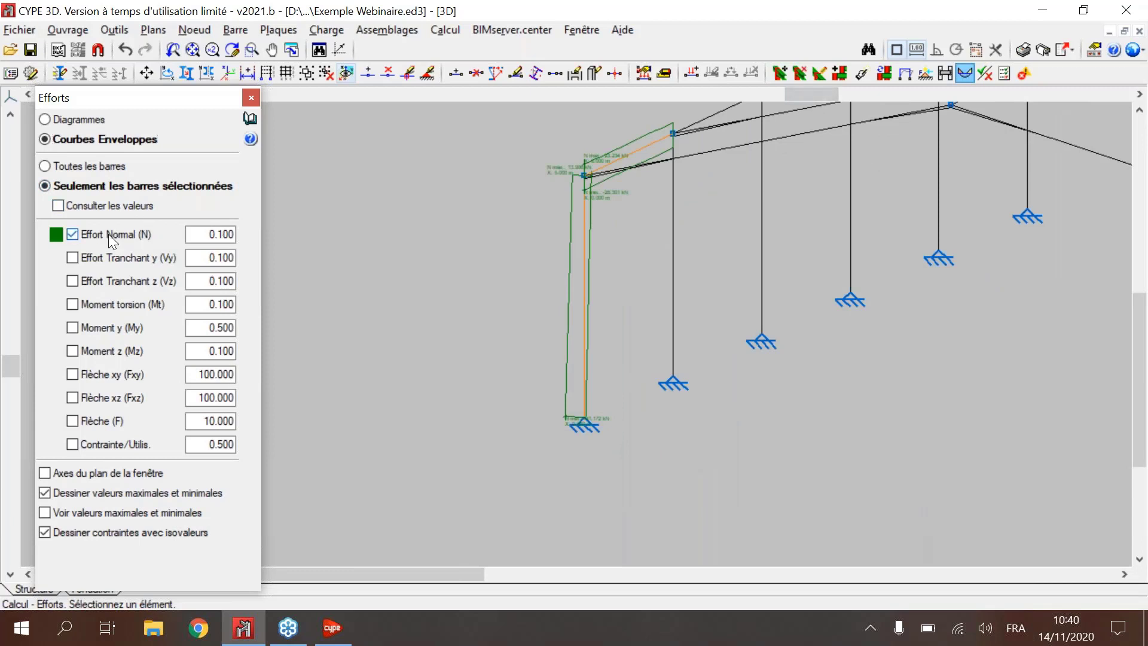
click(109, 234)
click(102, 328)
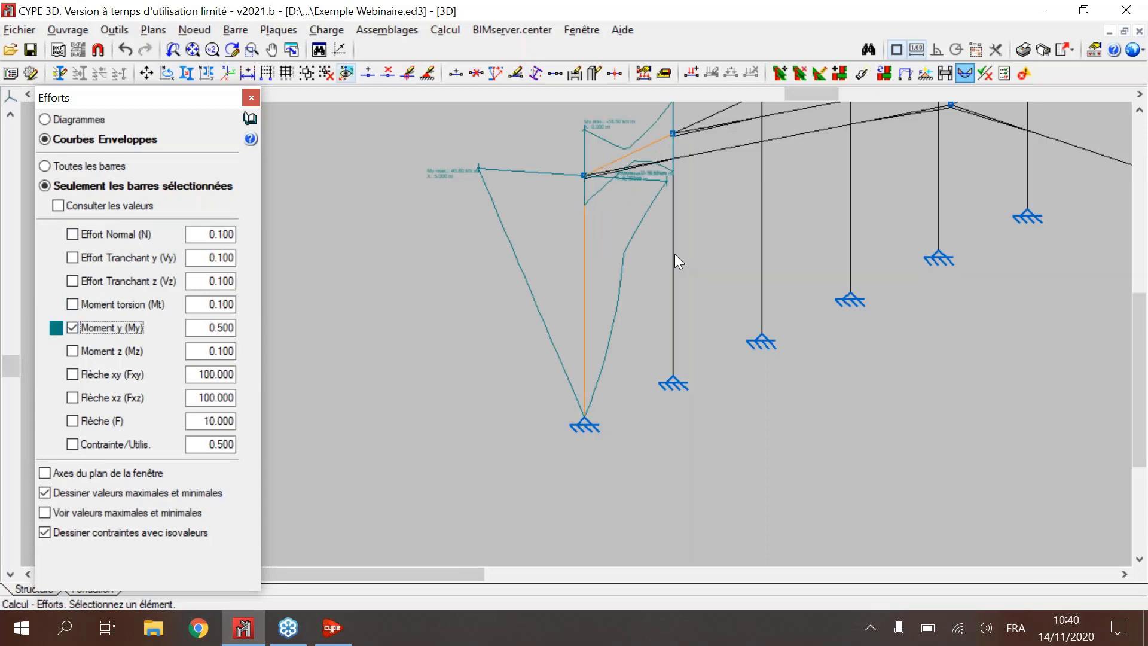
shift+middle_drag(674, 254, 691, 262)
scroll(692, 262, down, 4)
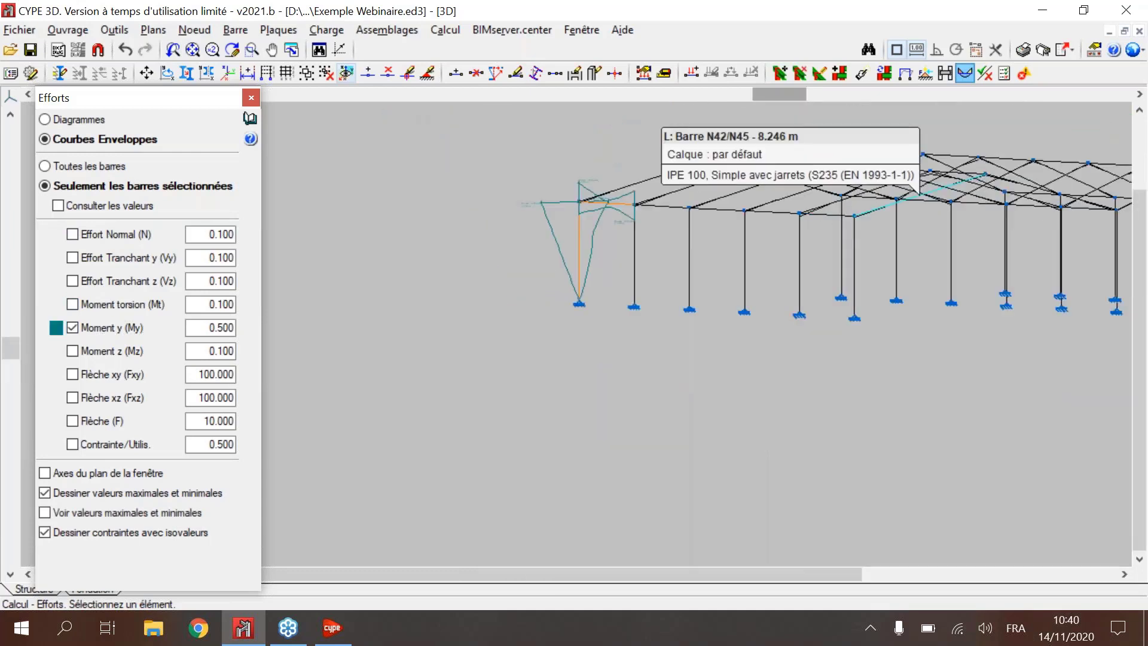
mouse_move(908, 204)
shift+middle_down()
mouse_move(946, 215)
mouse_move(921, 210)
shift+middle_up()
Step: Display the Moment y (My) results for all bars, return to Diagrammes and examine the moments across the frame
click(90, 166)
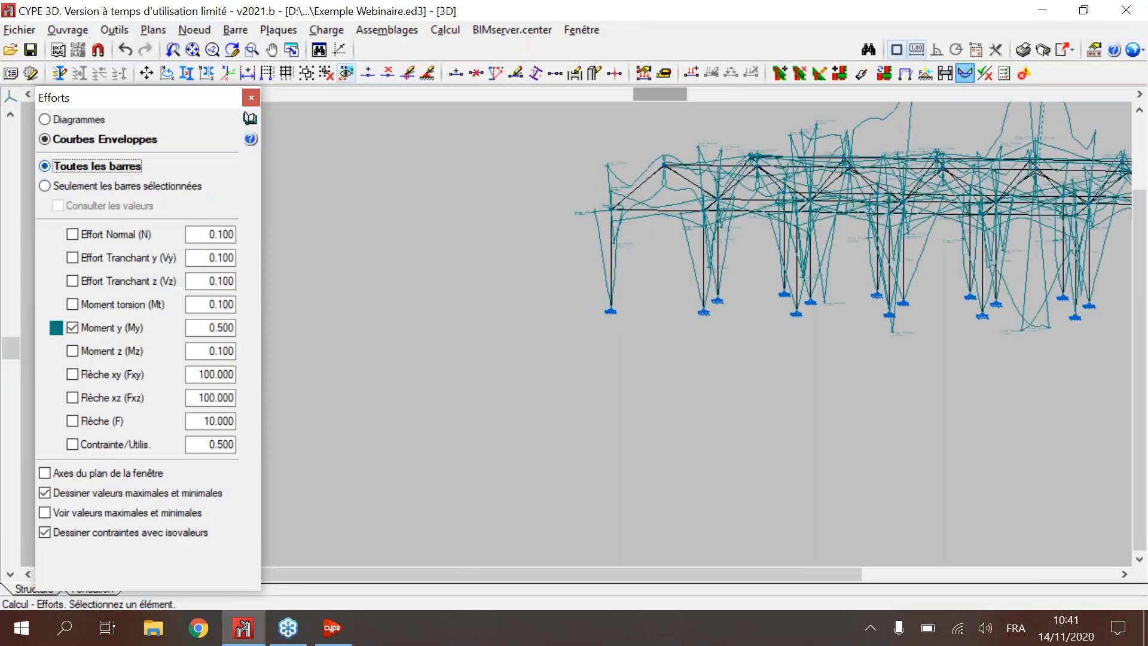
shift+middle_drag(813, 215, 865, 222)
click(95, 122)
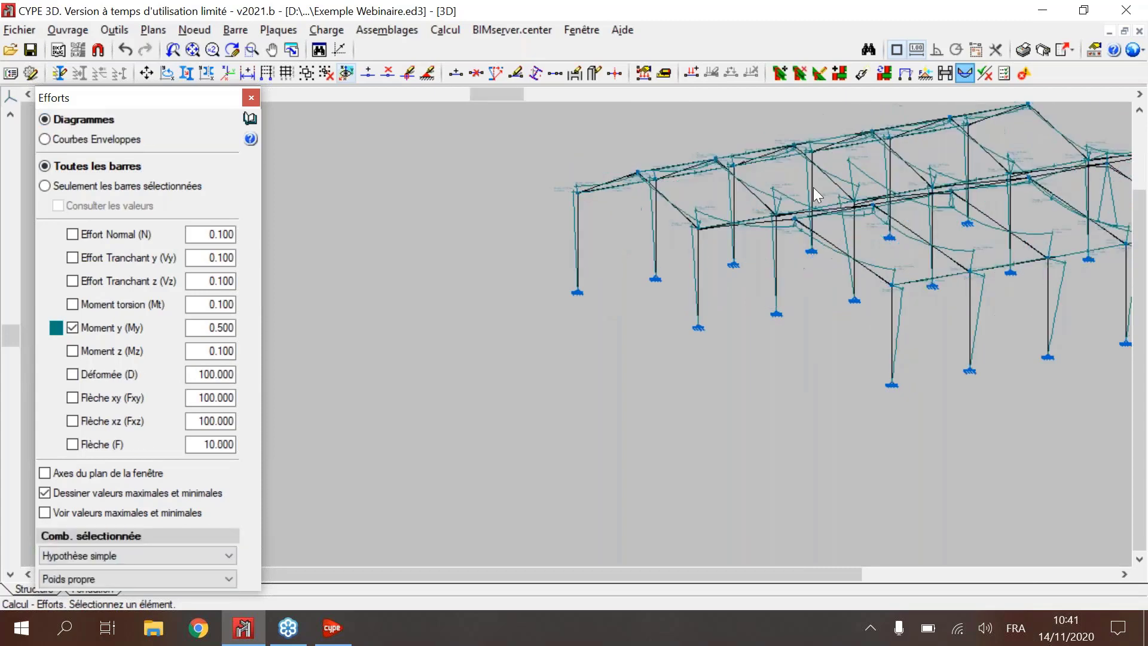
middle_drag(813, 188, 598, 239)
scroll(615, 335, up, 2)
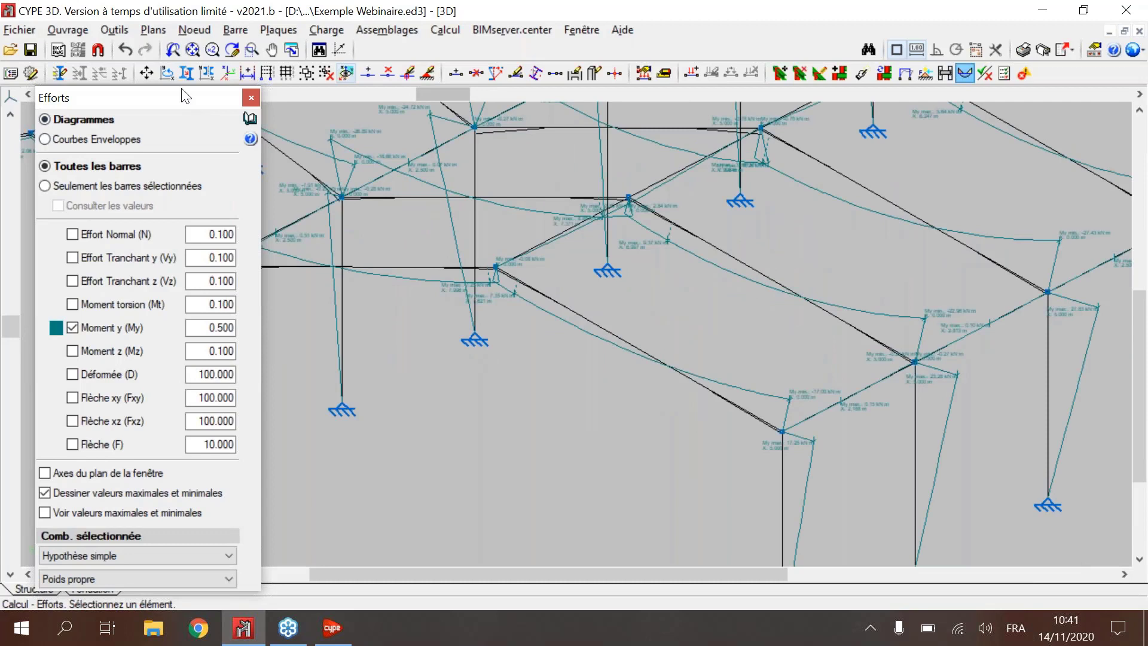
Step: Open the 2D: XZ view and examine the Moment y (My) values at the head of the intermediate column
drag(186, 95, 183, 50)
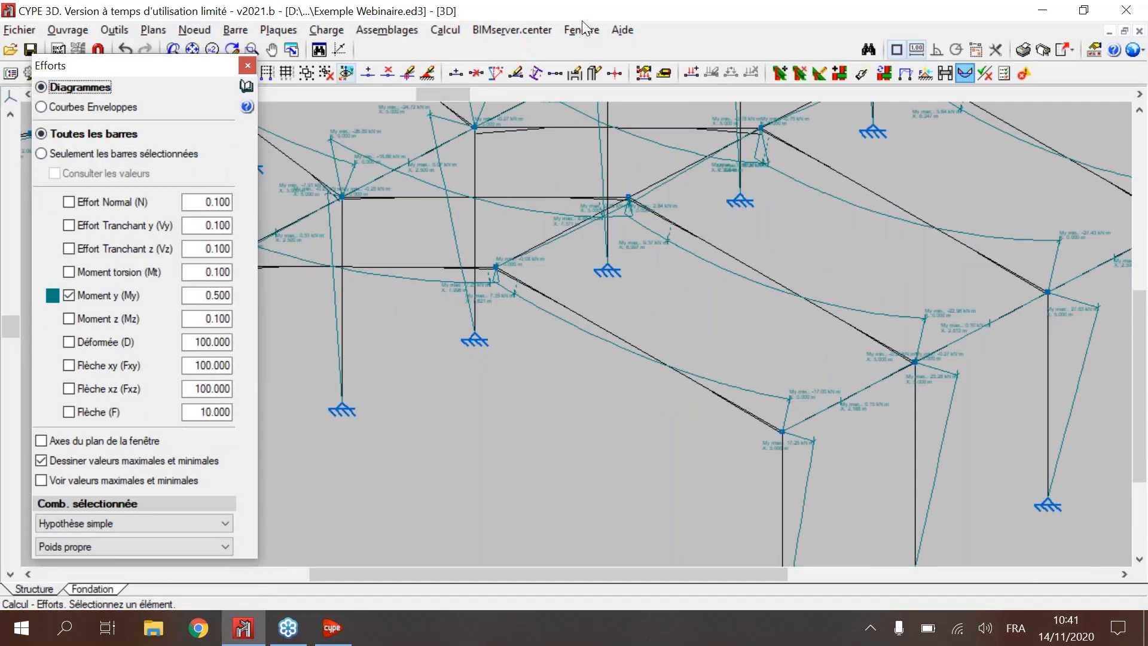
click(581, 30)
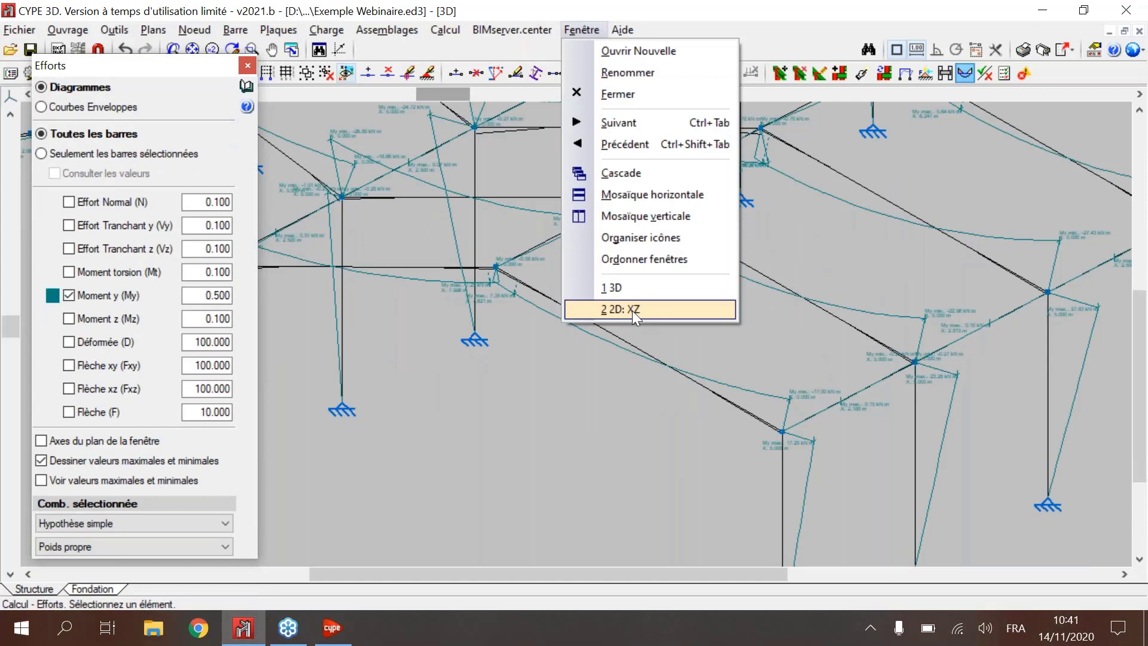
click(633, 310)
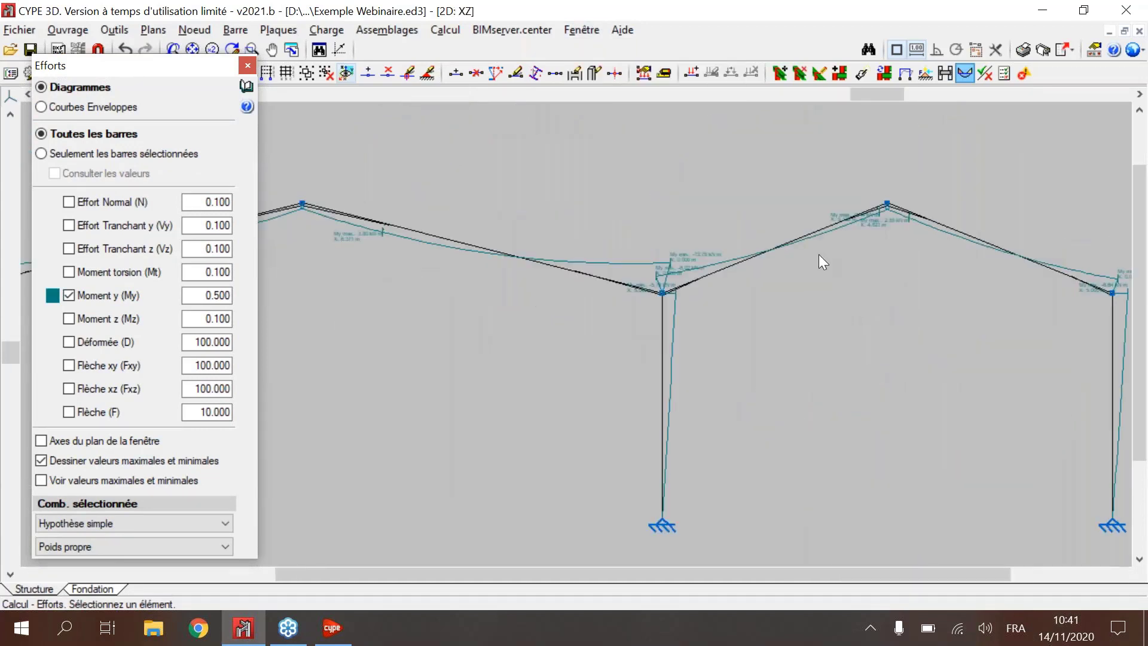
scroll(509, 376, up, 2)
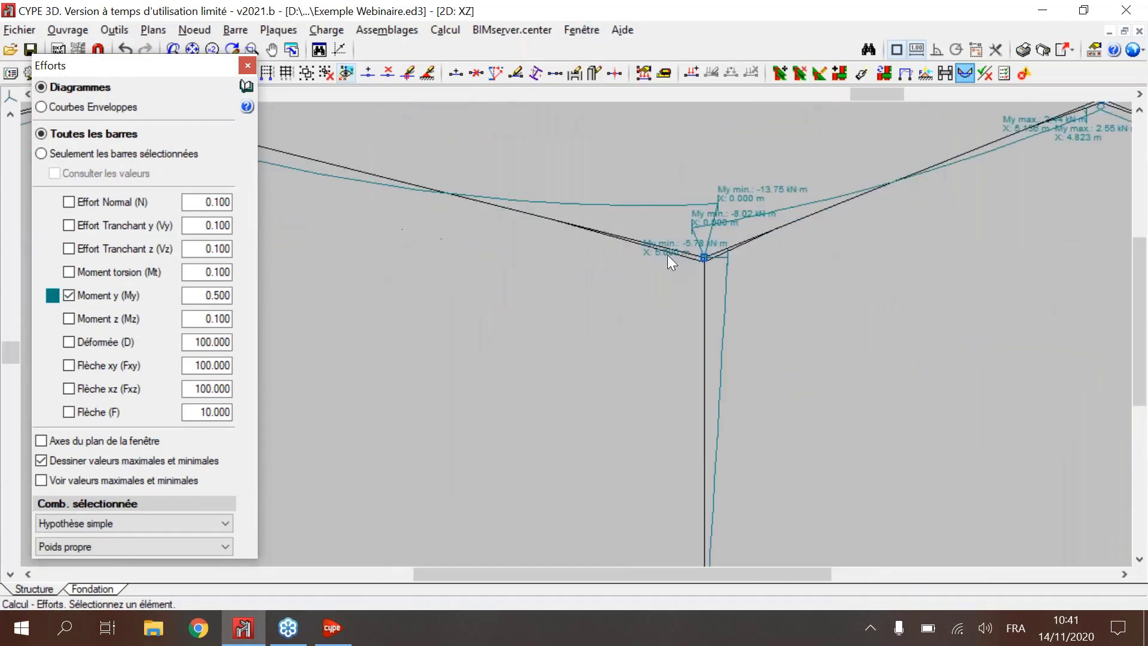
scroll(667, 254, up, 1)
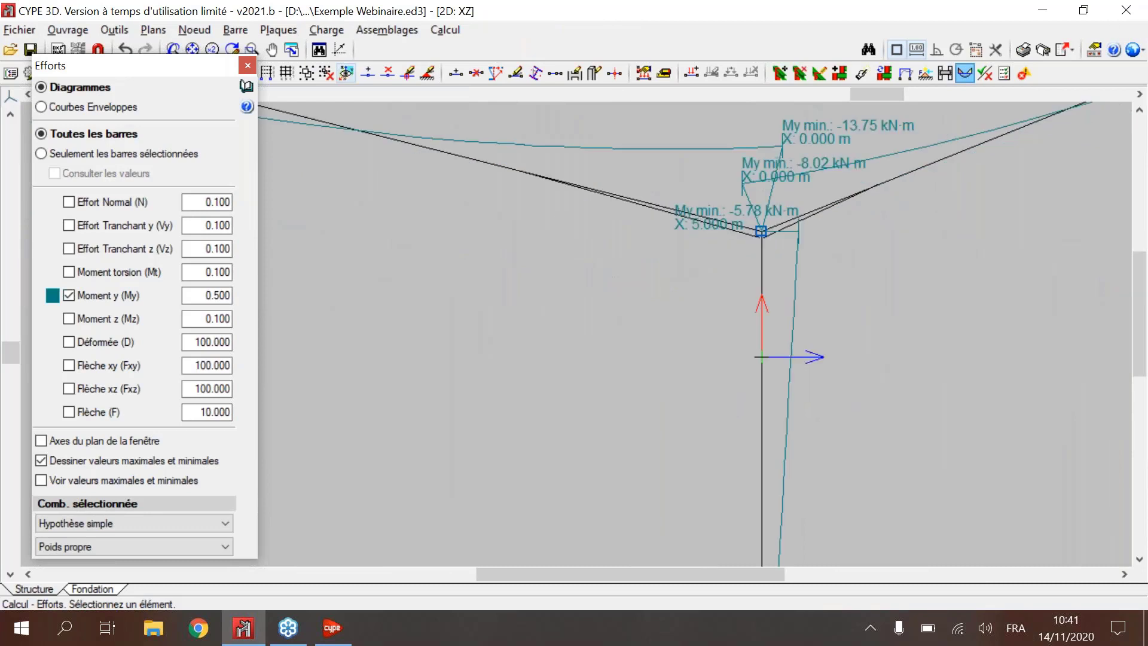
scroll(553, 248, down, 3)
middle_drag(553, 248, 374, 235)
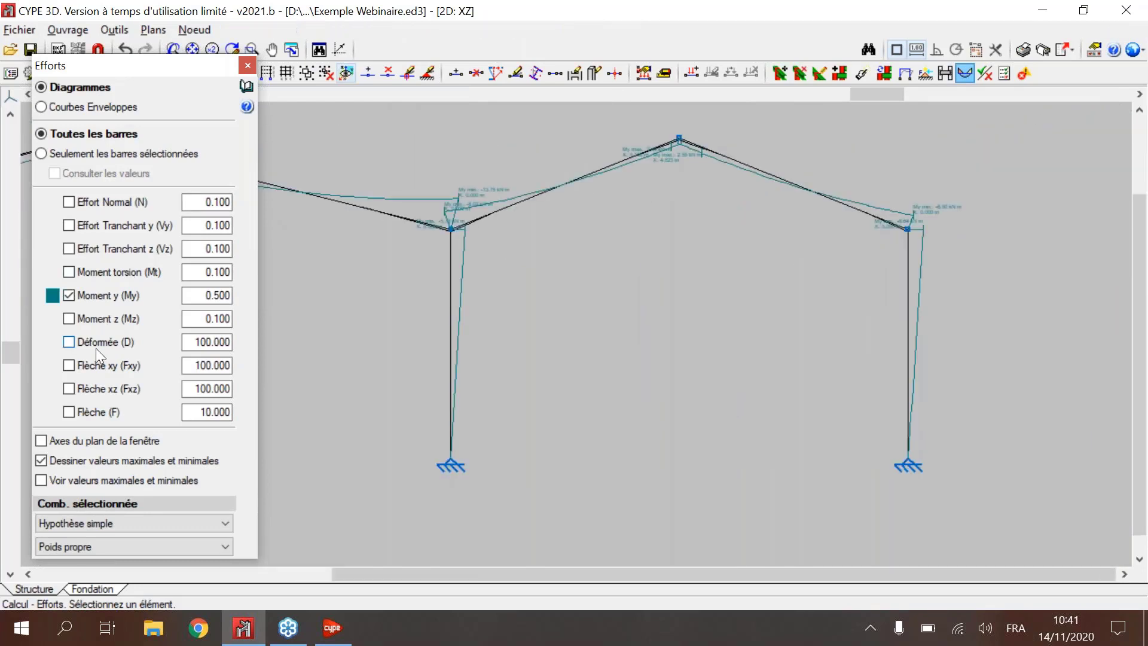
Step: Show the Déformée (D) and Flèche xy (Fxy) curves on the 2D portal, and restore Moment y (My) as the only diagram
click(95, 347)
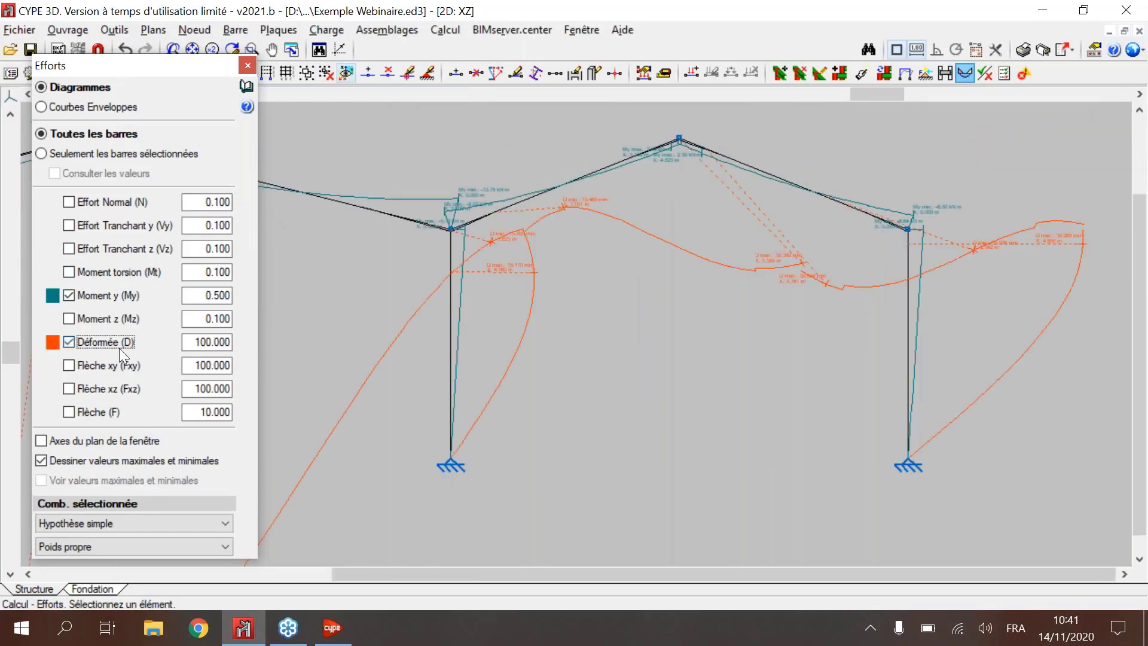
click(111, 363)
click(90, 342)
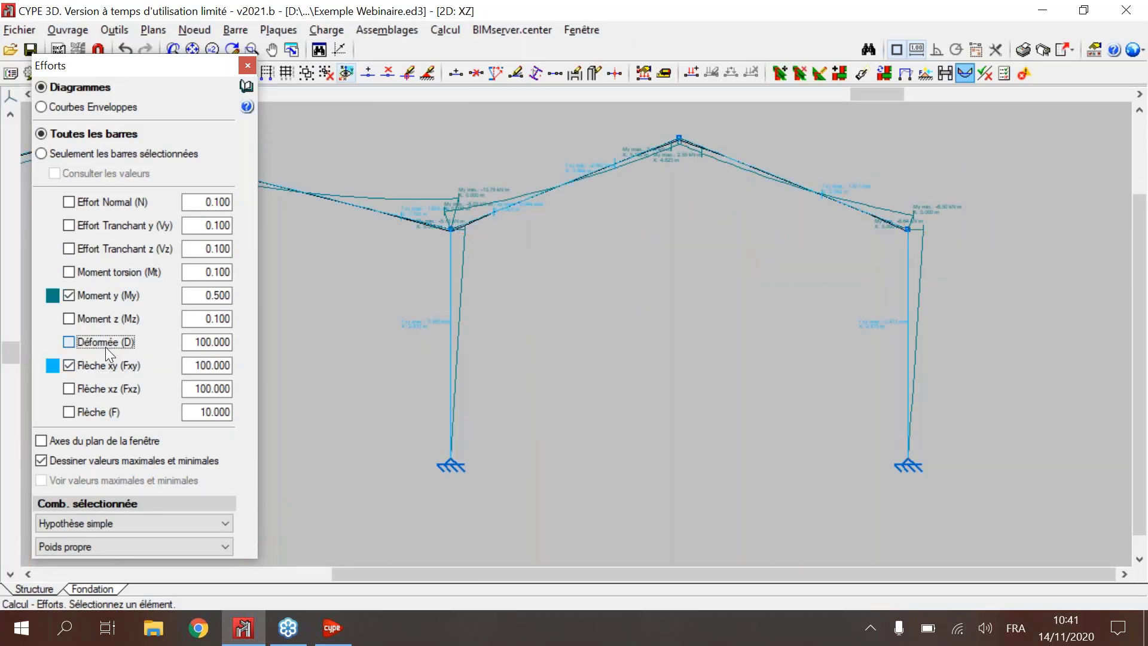
click(86, 345)
click(86, 346)
click(86, 365)
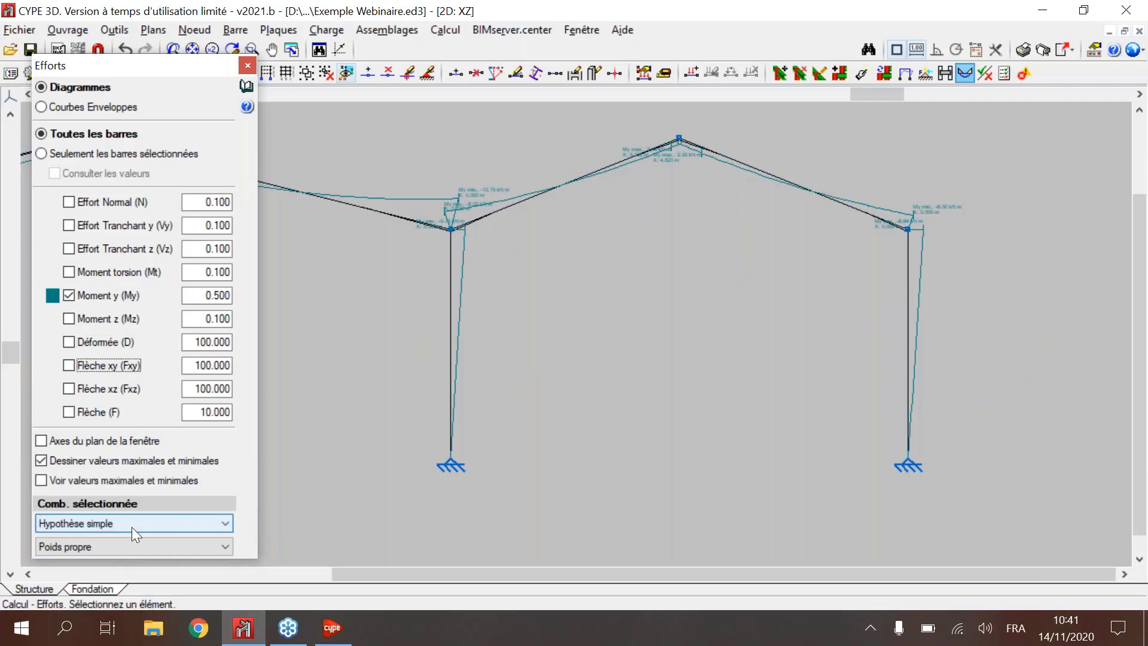
Step: Set the diagram combination to Acier laminé et reconstitué soudé with PP, and close the Efforts results
click(131, 524)
click(144, 559)
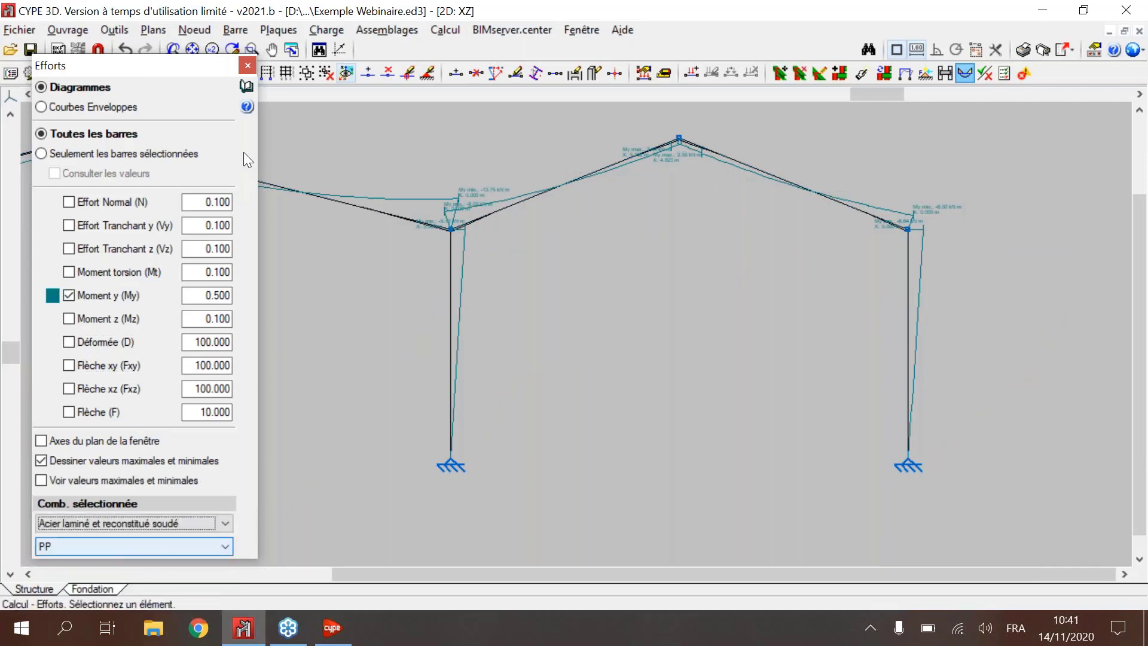
click(248, 65)
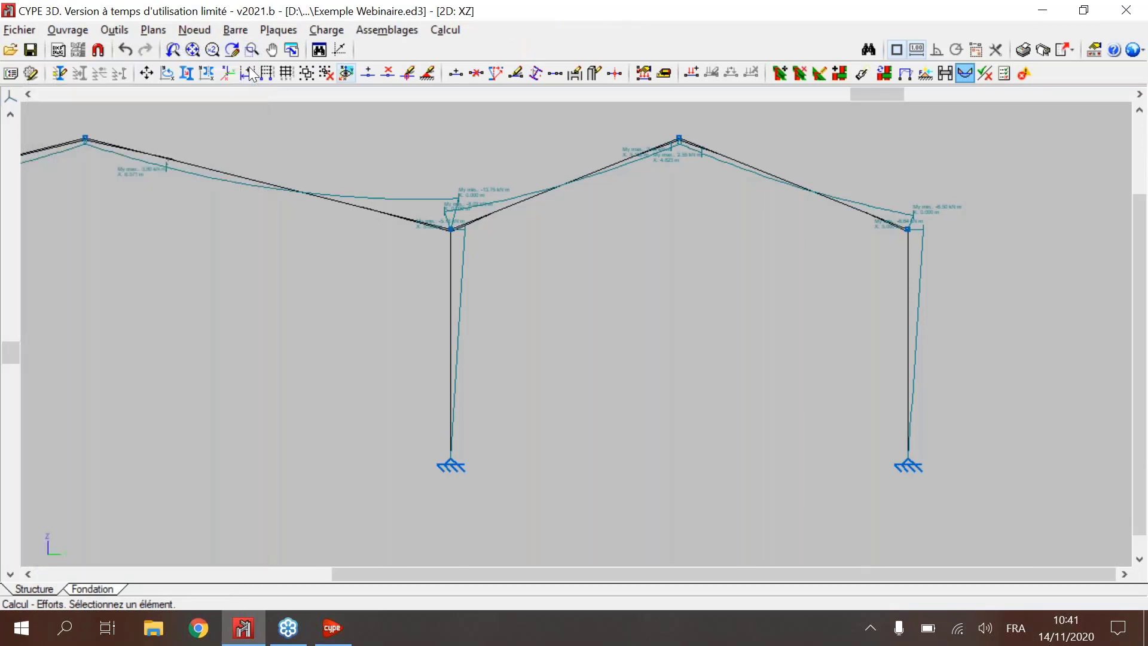
Step: Return to the 3D view and frame the whole steel structure
click(581, 30)
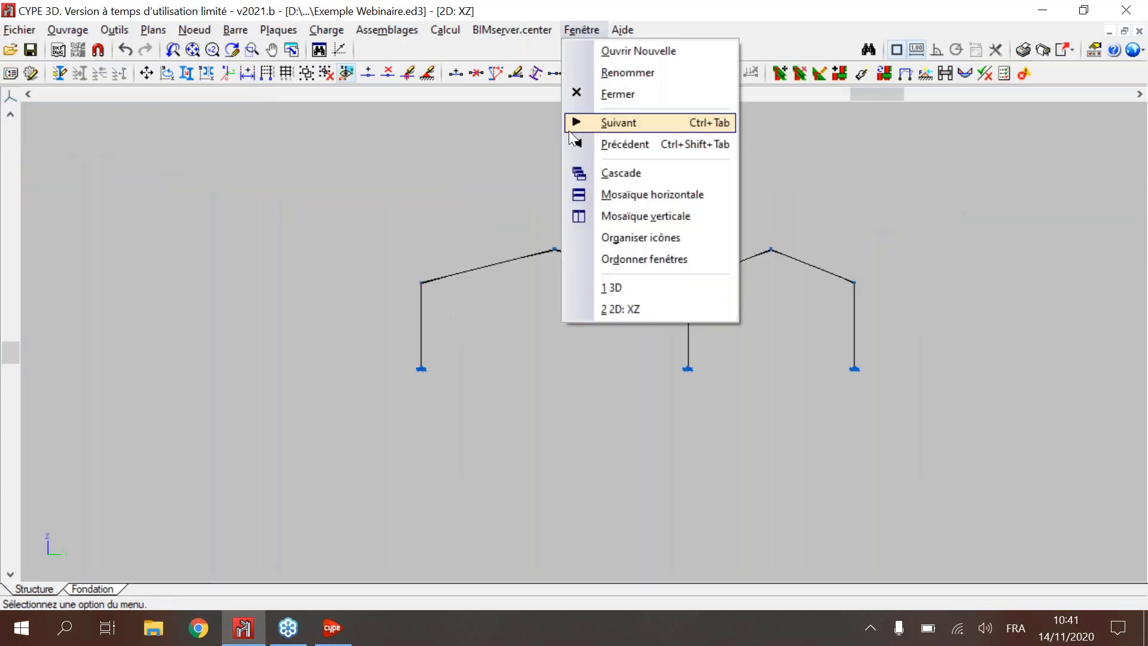
click(612, 287)
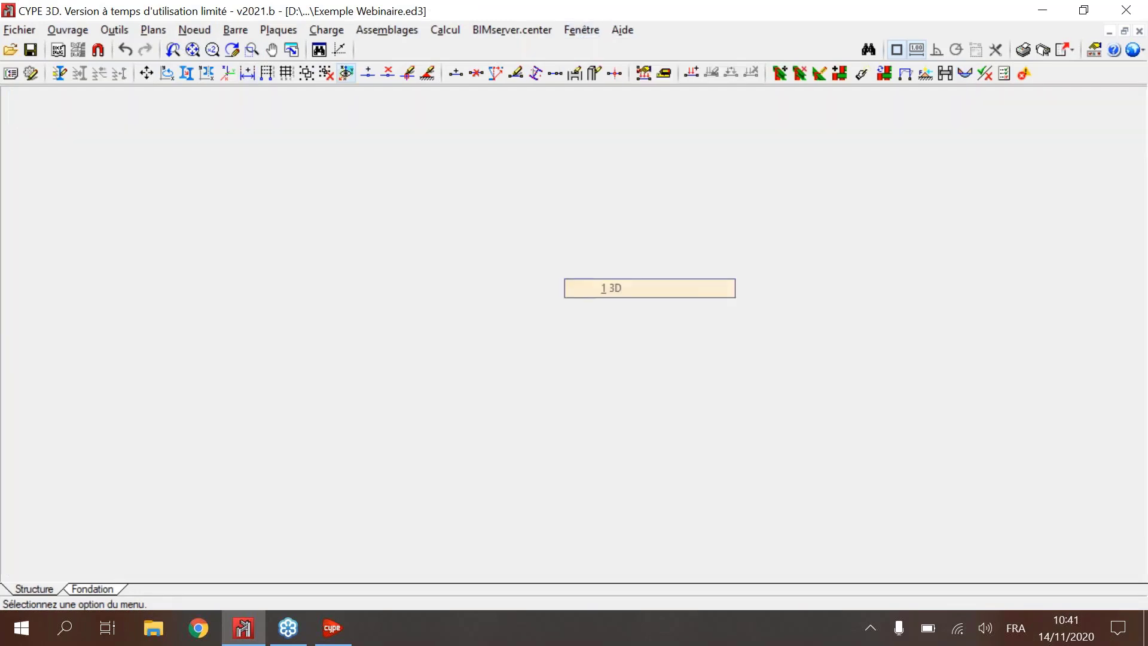
scroll(802, 282, down, 5)
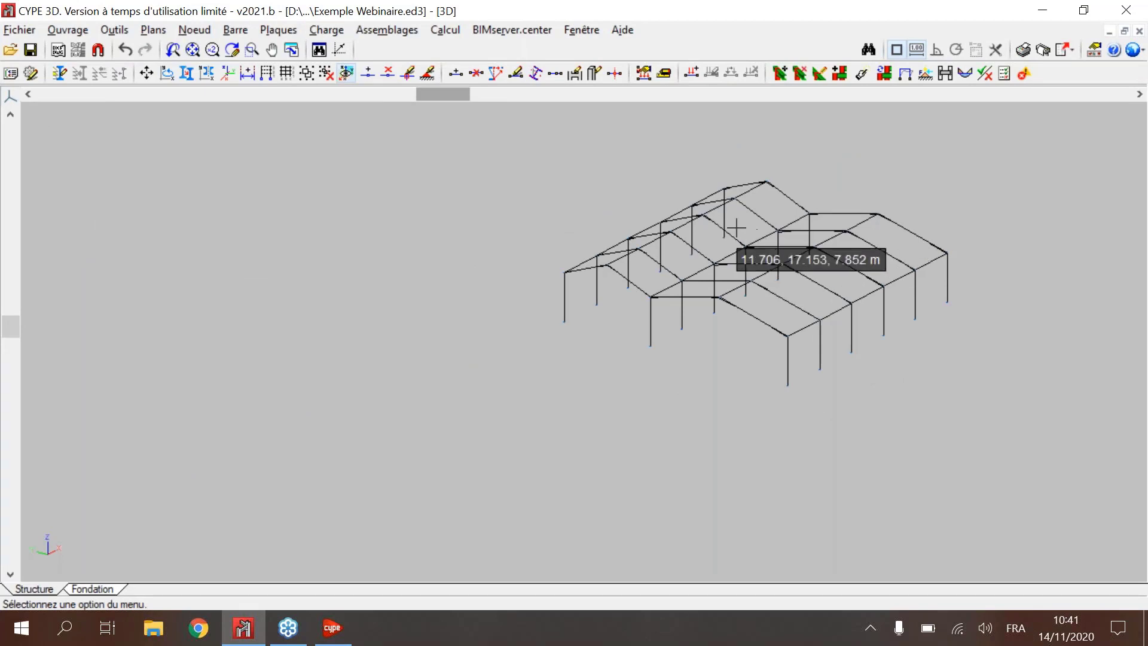
scroll(872, 236, up, 3)
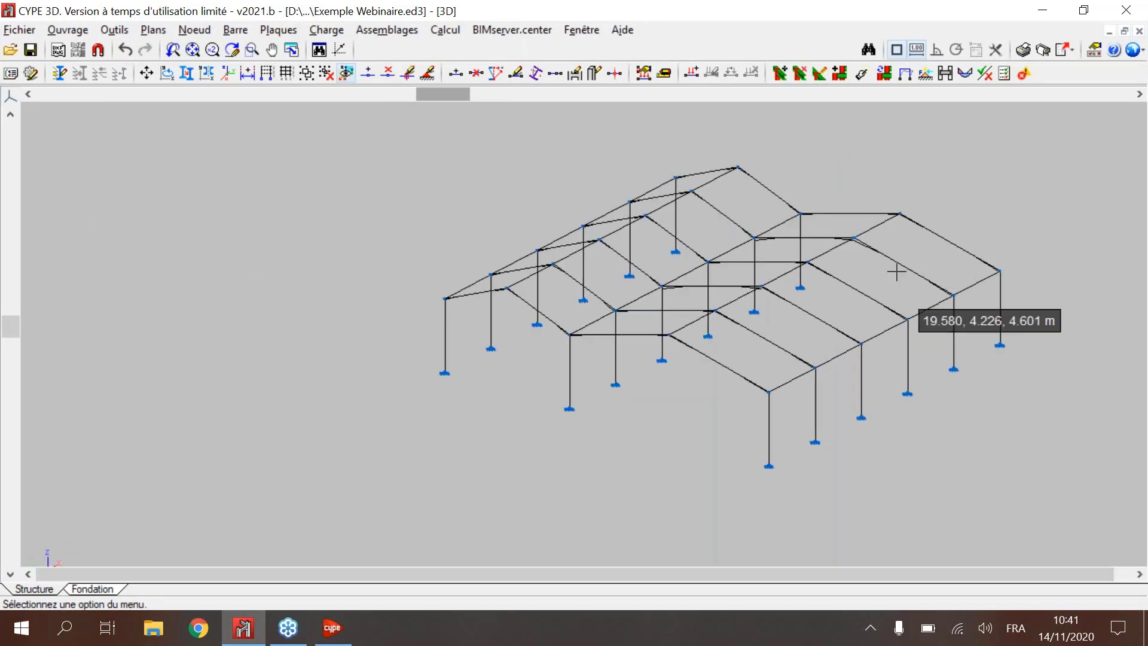
scroll(896, 272, up, 1)
middle_drag(839, 242, 726, 245)
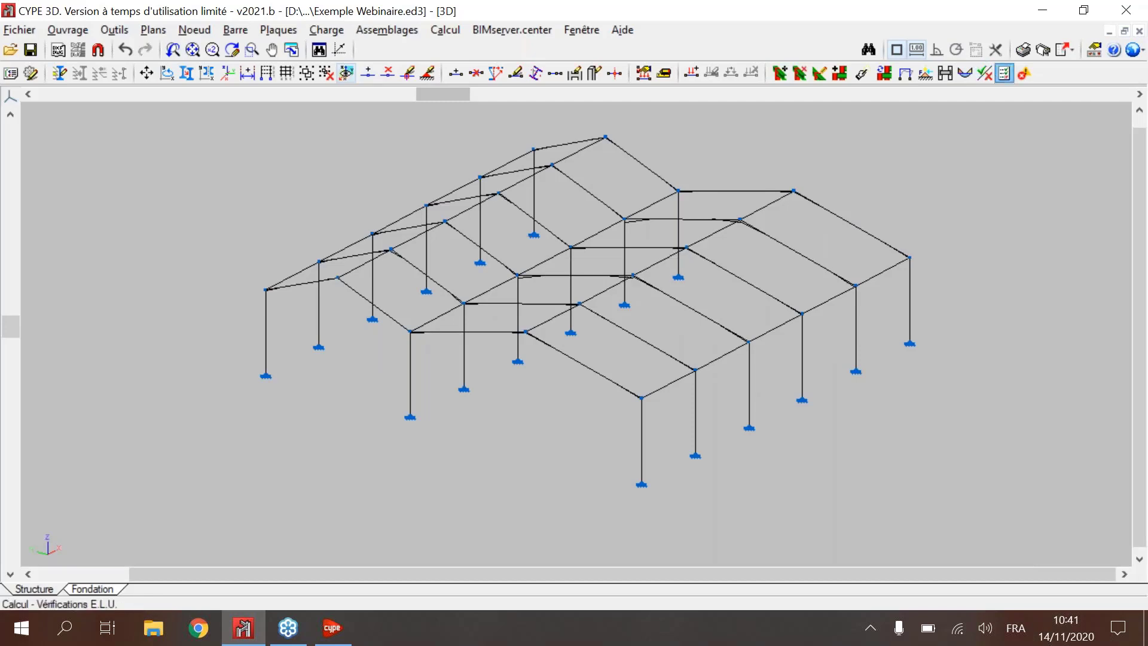
Step: Run Vérifier éléments on the structure, accepting the default values for the undefined buckling and lateral buckling parameters
click(1004, 74)
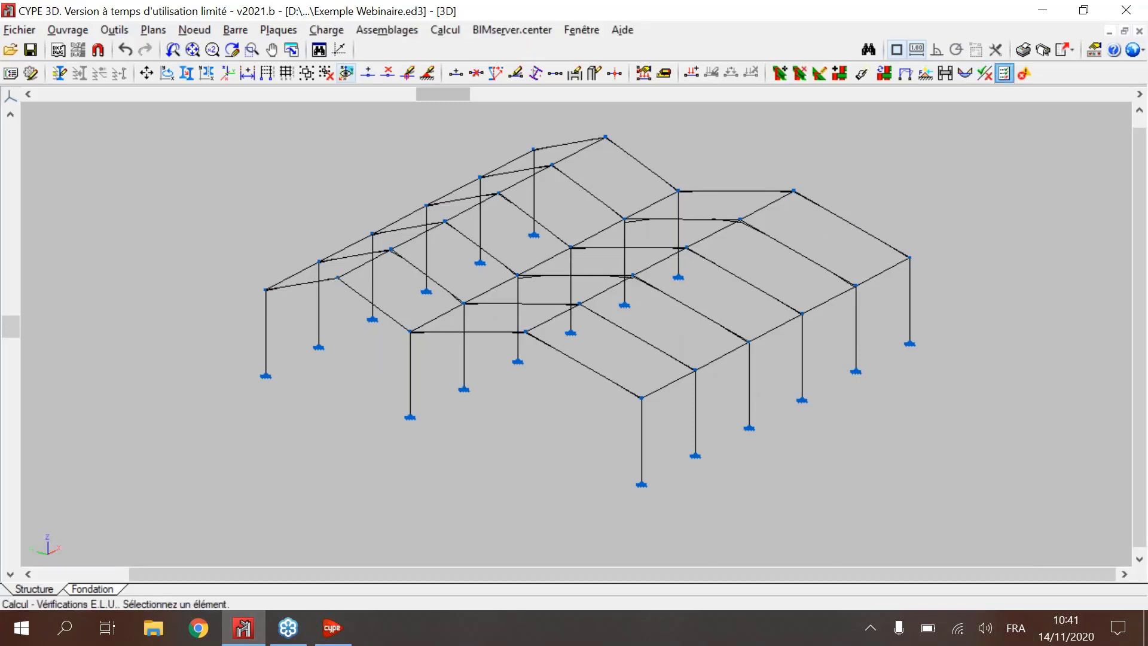
click(220, 130)
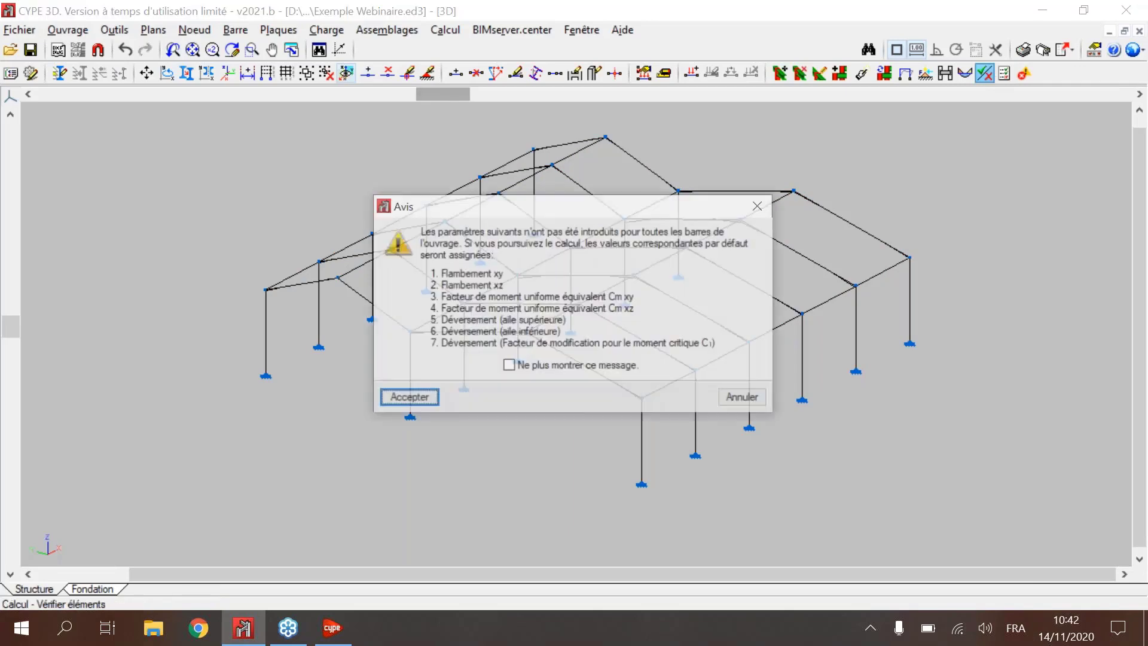
key(Return)
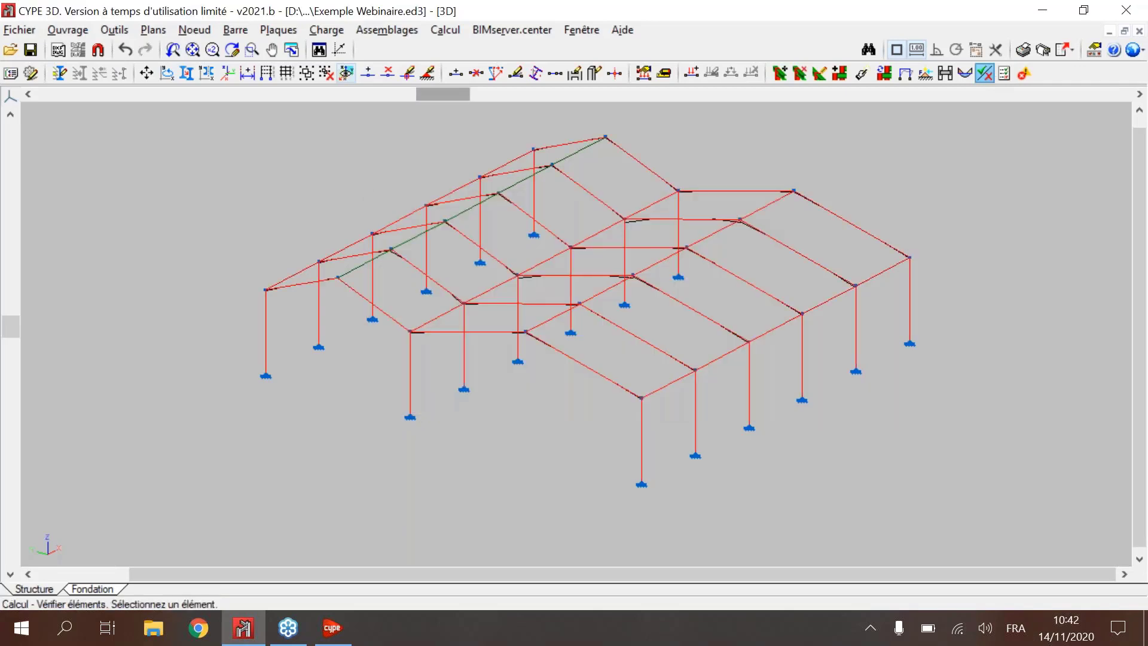
Step: Inspect the resistance utilisation of a longitudinal beam, a haunched rafter and an edge column in the checked frame
scroll(900, 331, up, 1)
mouse_move(508, 295)
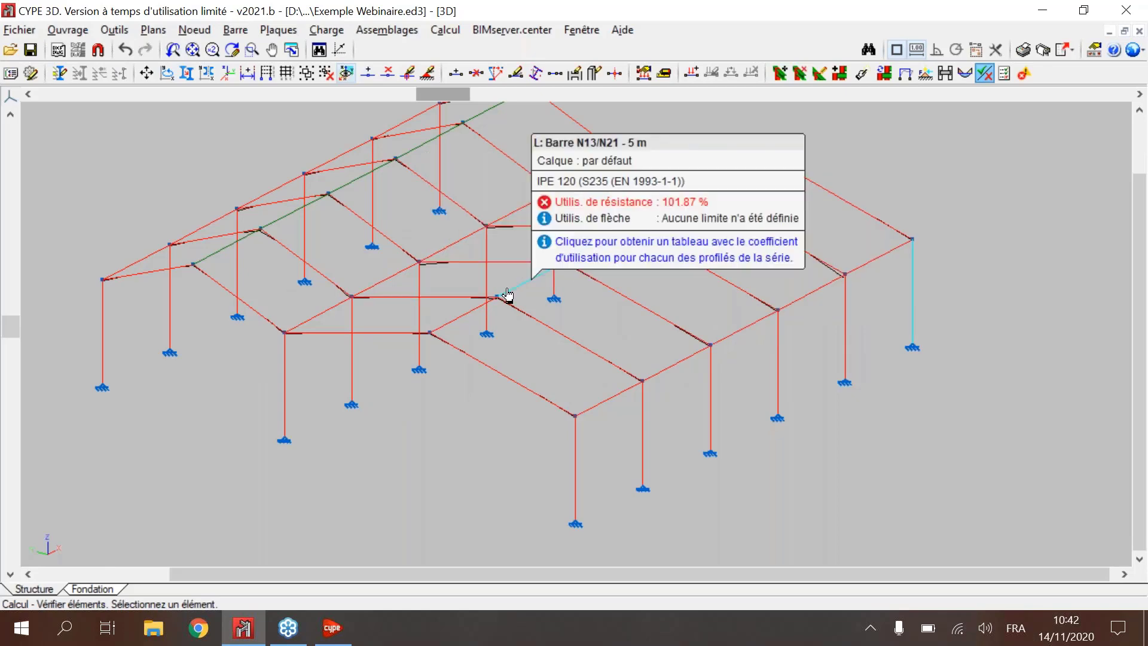
middle_drag(508, 295, 558, 363)
mouse_move(639, 336)
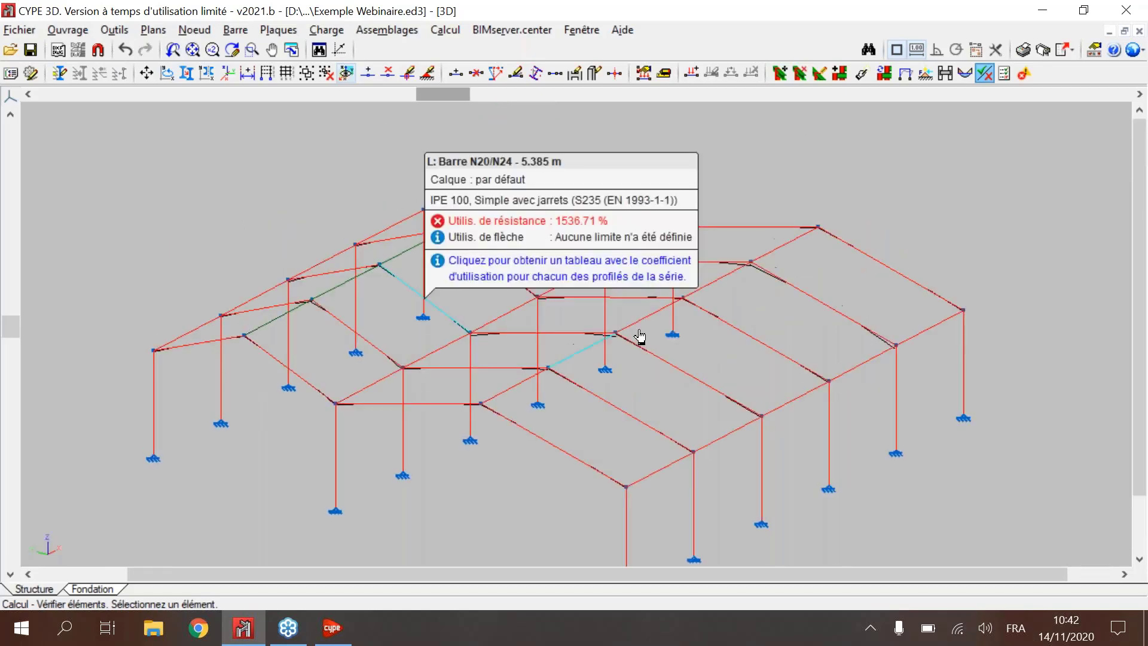
scroll(639, 336, up, 1)
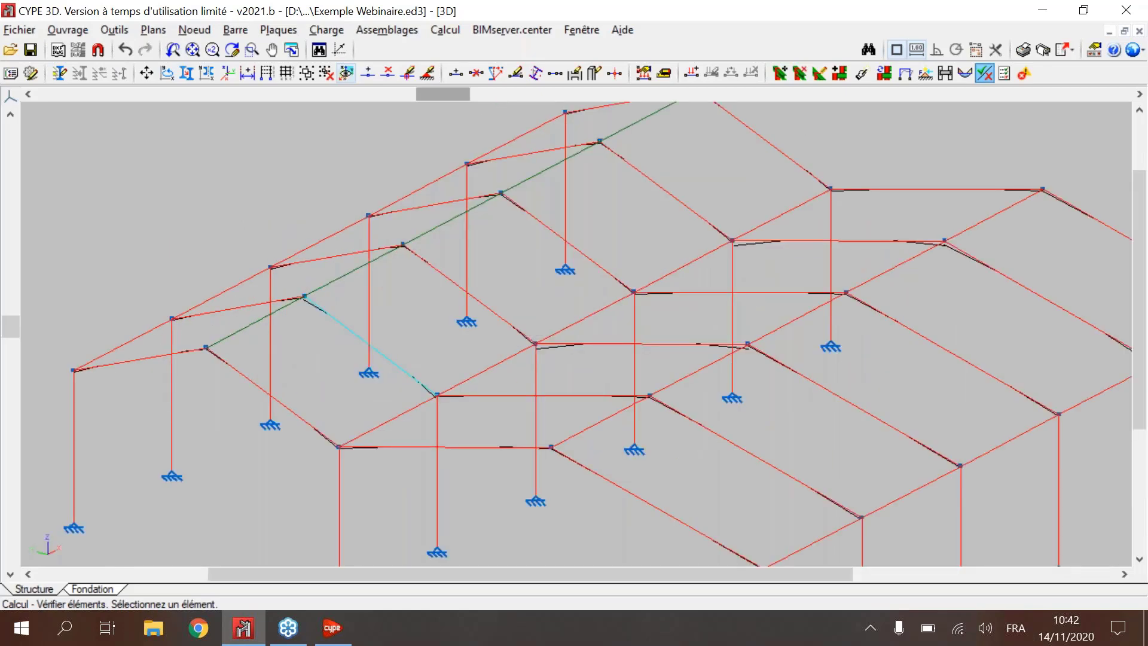
mouse_move(375, 335)
mouse_move(171, 440)
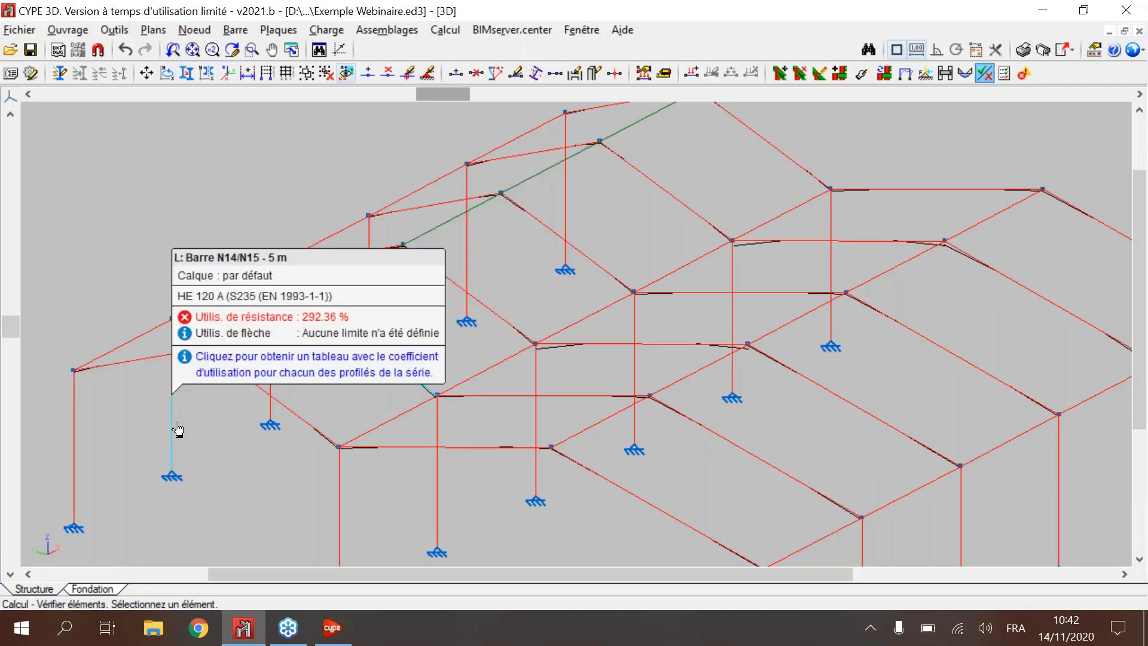
Step: Resize the HE 120 A edge column, second from the near end, to HE 200 A from its profile series verification table
click(176, 425)
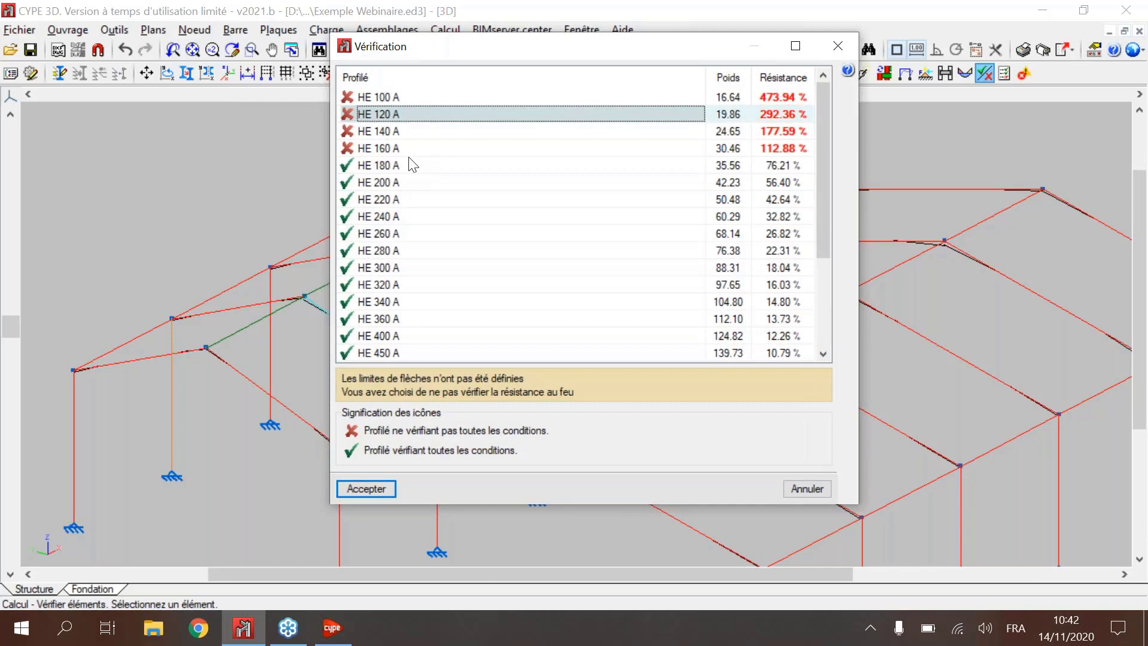
click(410, 165)
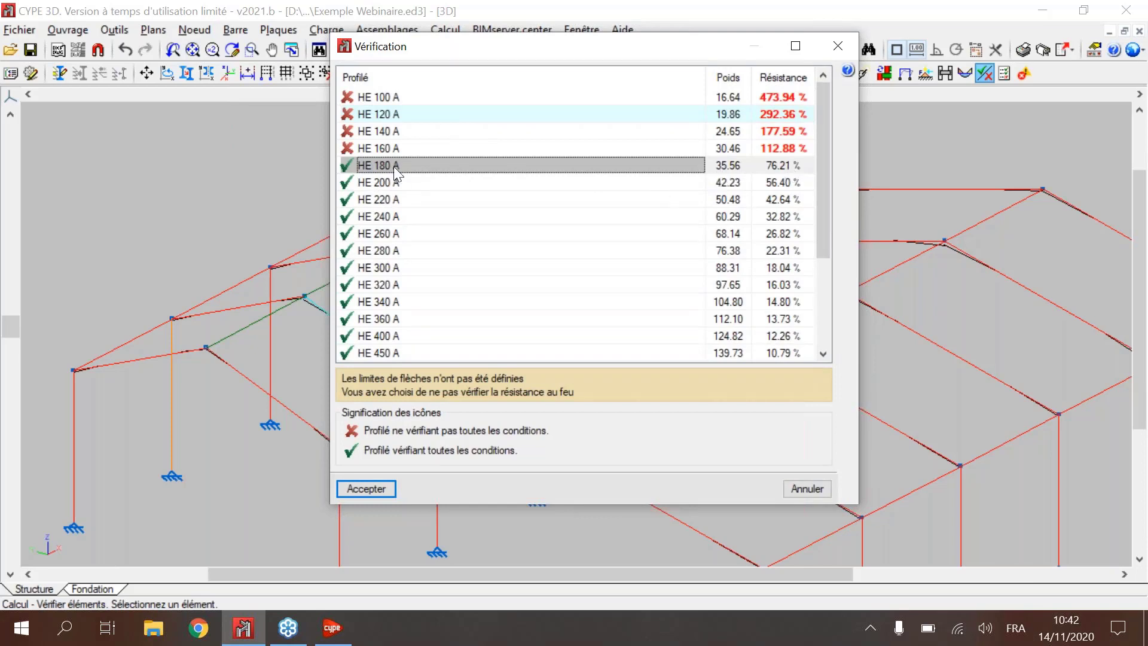
scroll(395, 182, down, 1)
scroll(395, 182, up, 1)
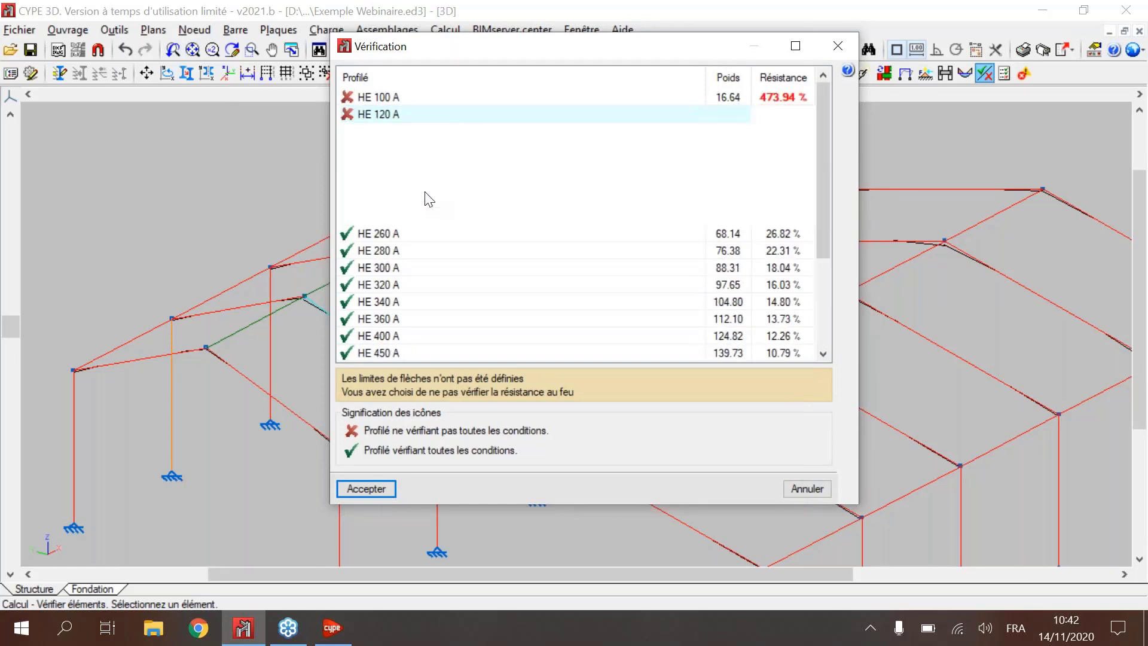
scroll(395, 182, down, 3)
scroll(395, 183, up, 3)
click(395, 182)
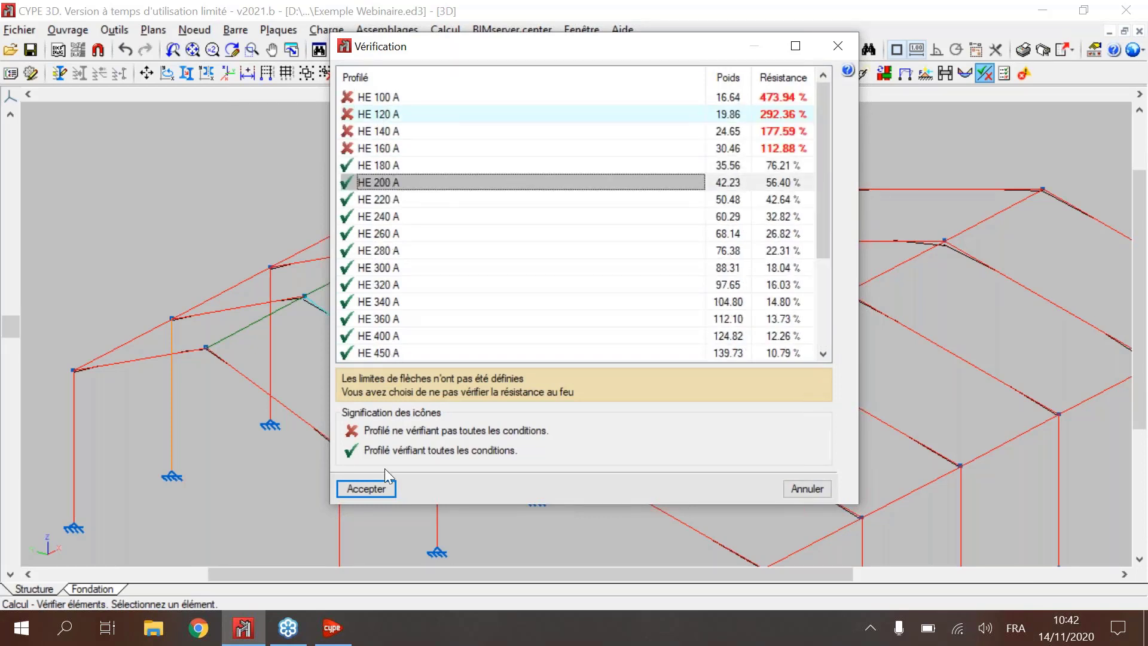
click(385, 485)
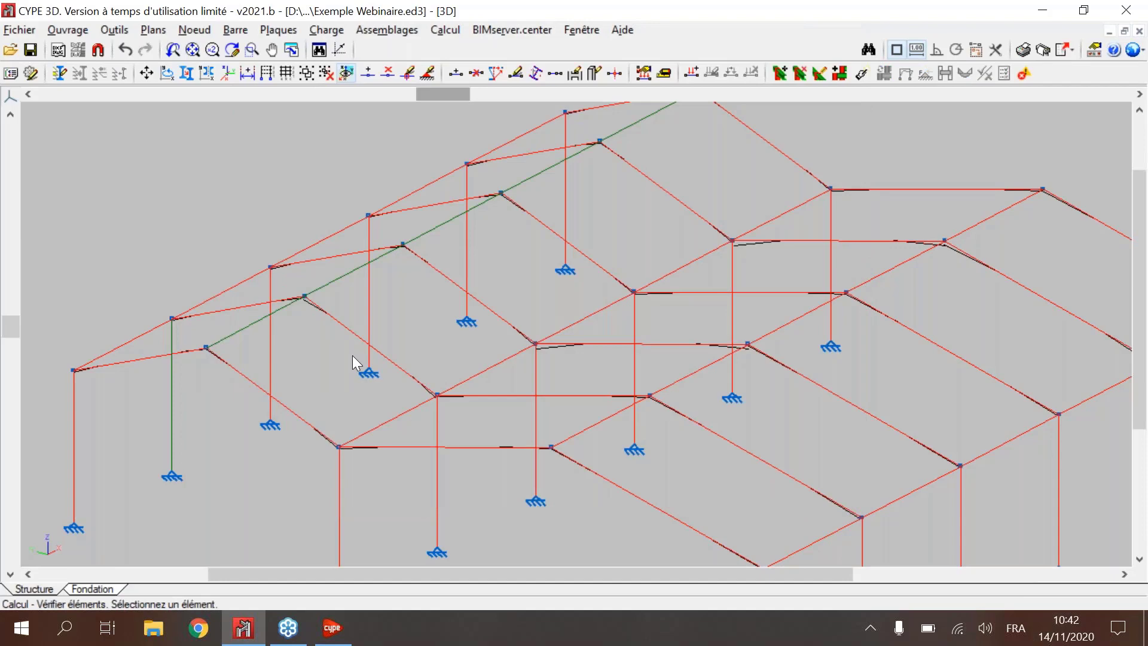
Step: Inspect the resistance utilisation of the haunched IPE 100 rafters and the HE 200 A edge column in the checked frame
scroll(368, 350, down, 5)
mouse_move(269, 380)
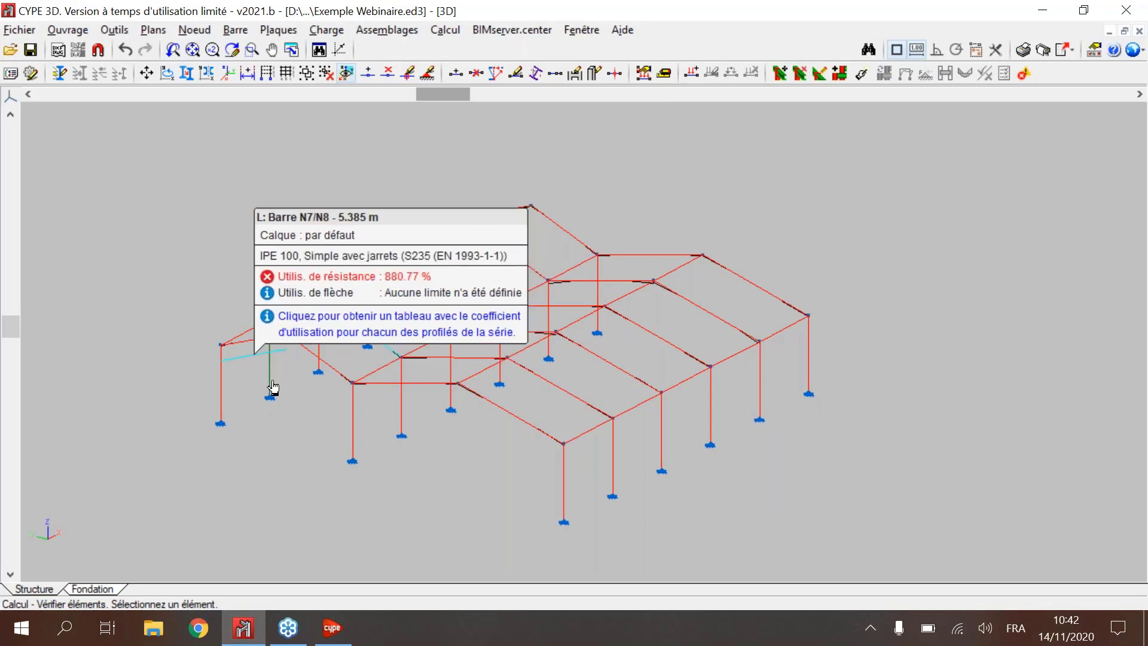
mouse_move(426, 328)
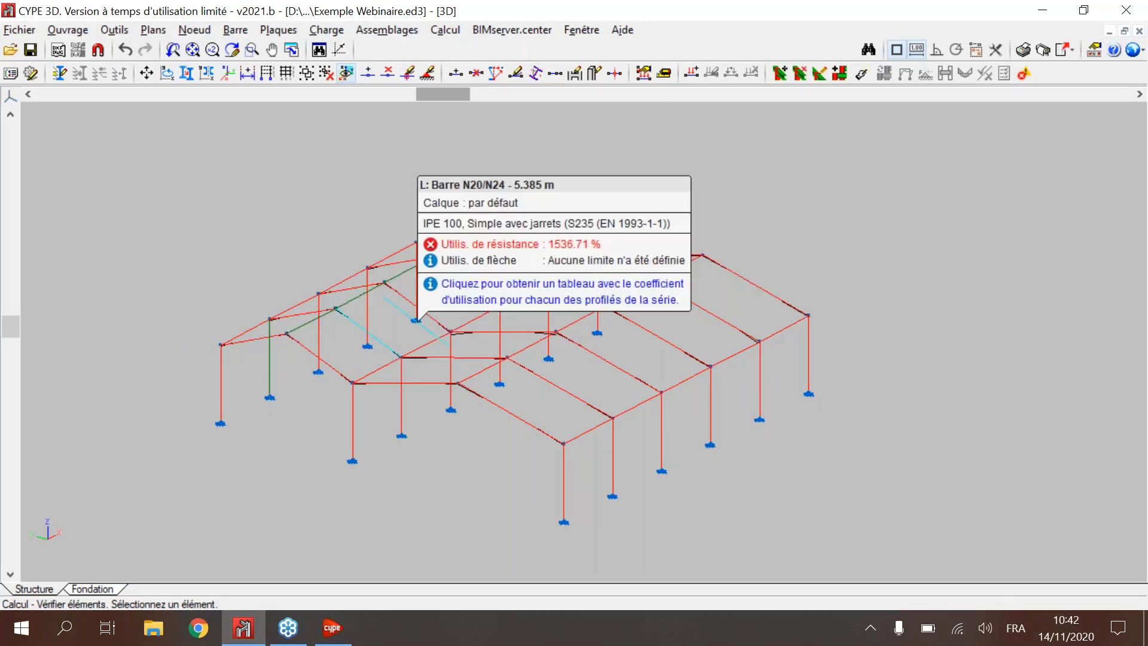
scroll(425, 323, up, 2)
scroll(426, 323, down, 2)
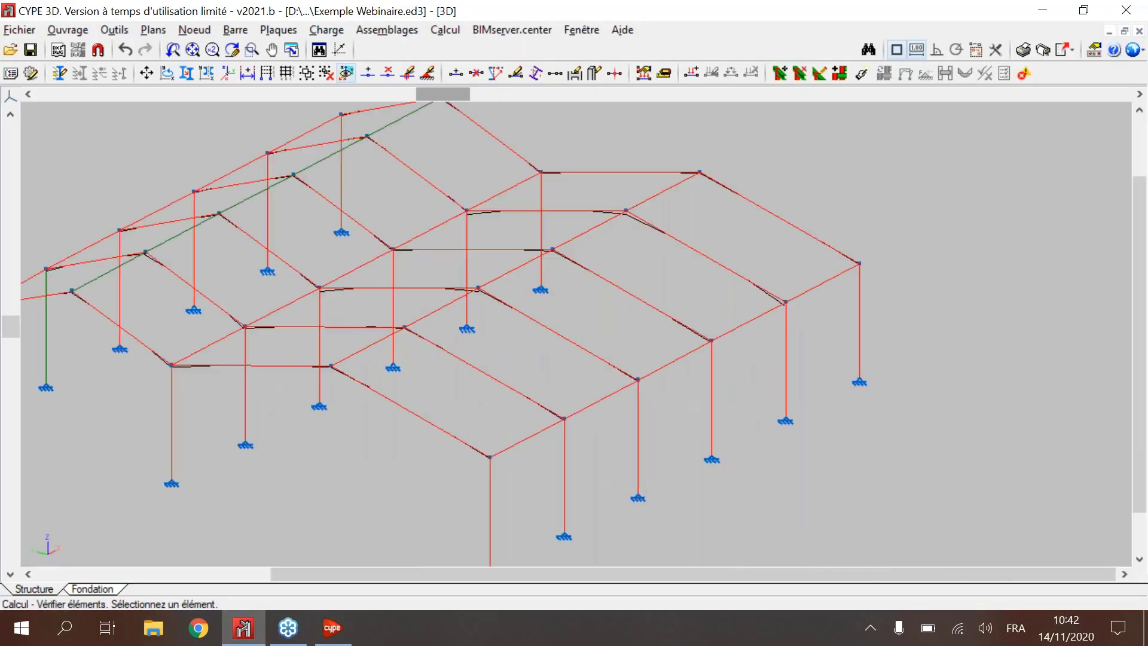
scroll(136, 299, down, 2)
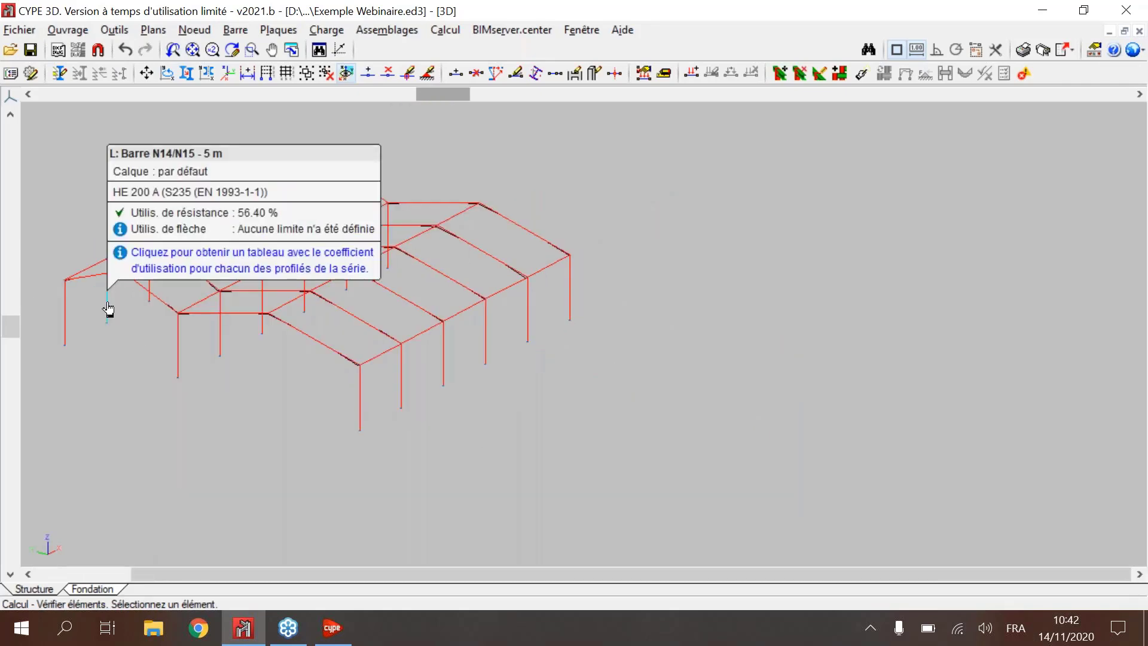
scroll(170, 328, up, 2)
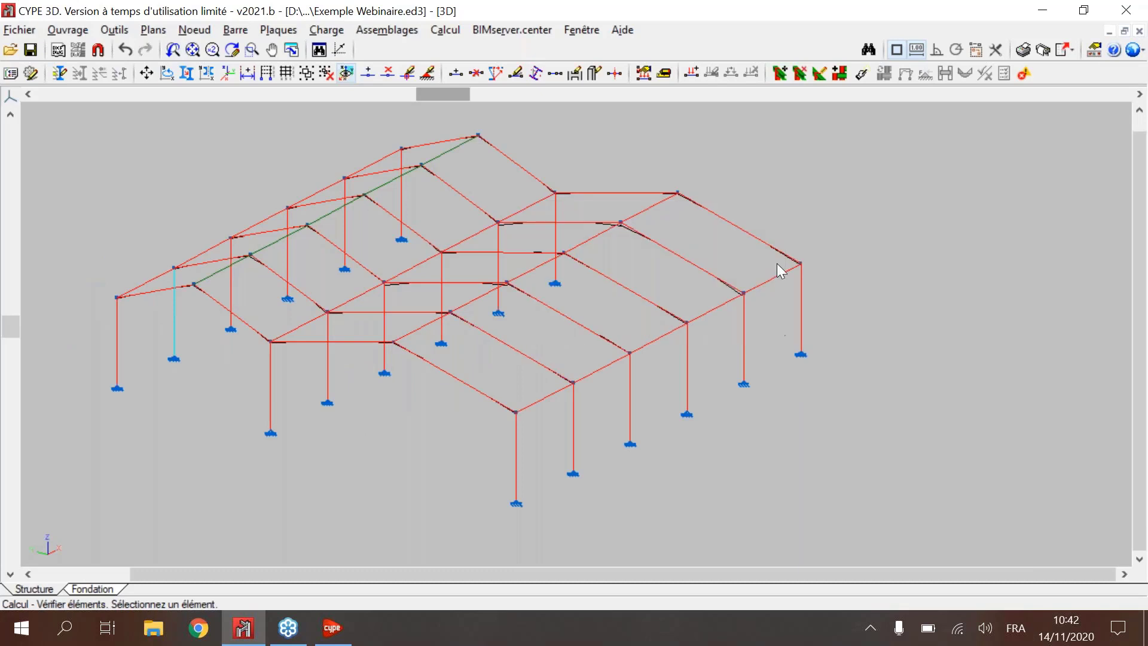
mouse_move(353, 226)
Step: Recalculate the structure with Vérification des profilés and Vérifier les barres, leaving out Dimensionnement des assemblages, and close the calculation report
click(433, 35)
click(479, 51)
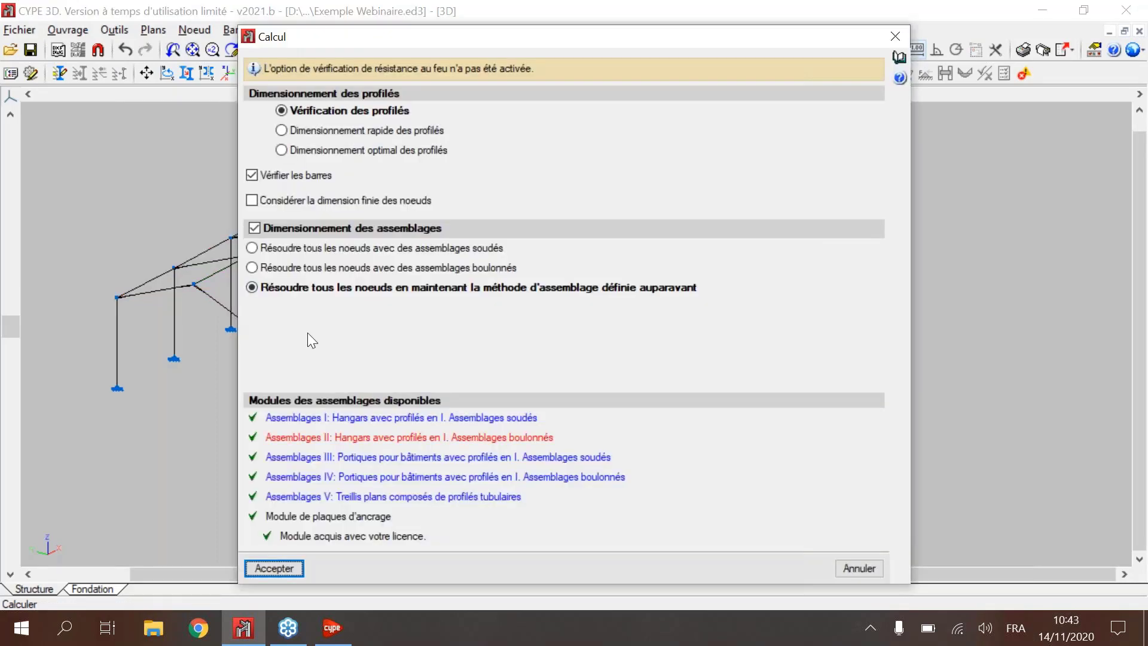
click(304, 229)
click(269, 567)
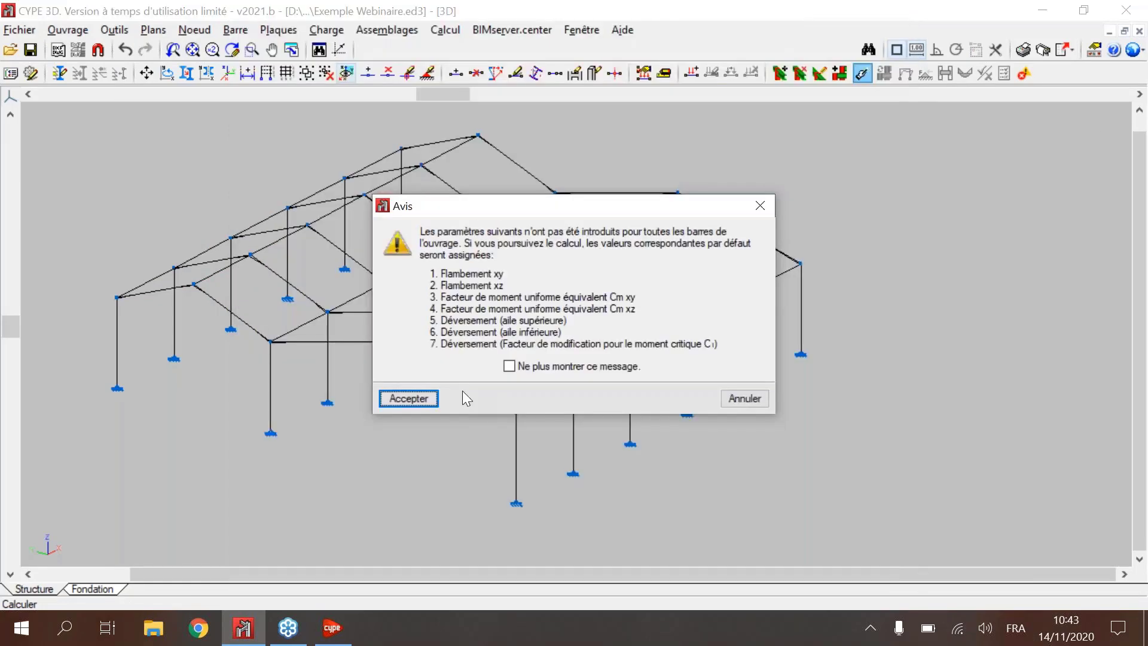
click(464, 398)
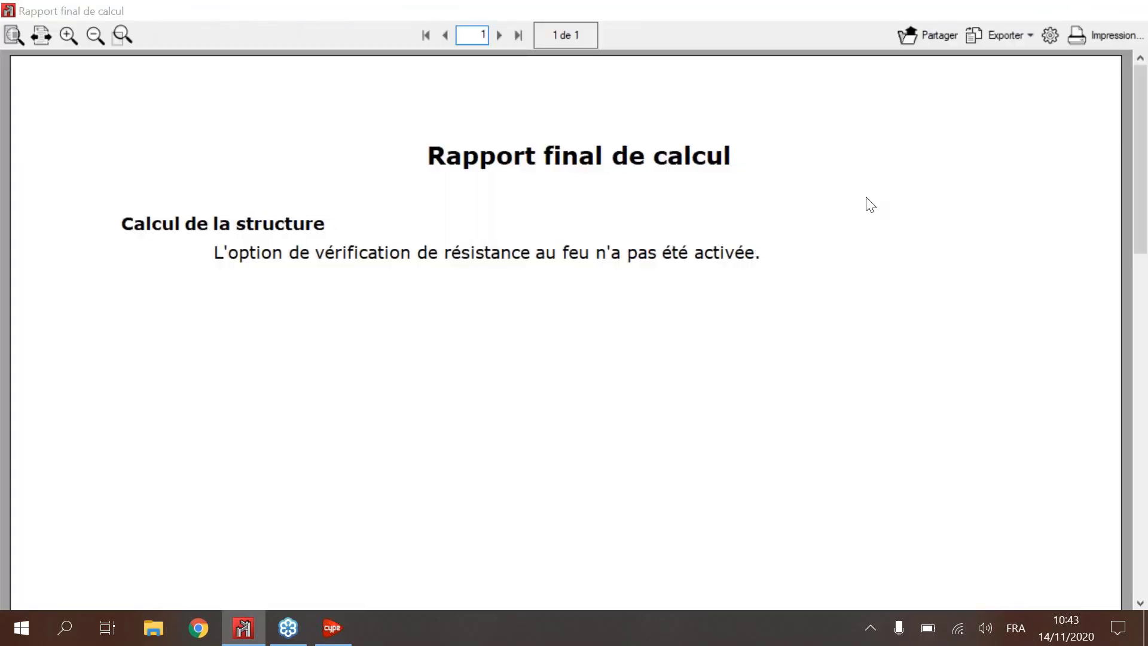
click(1126, 10)
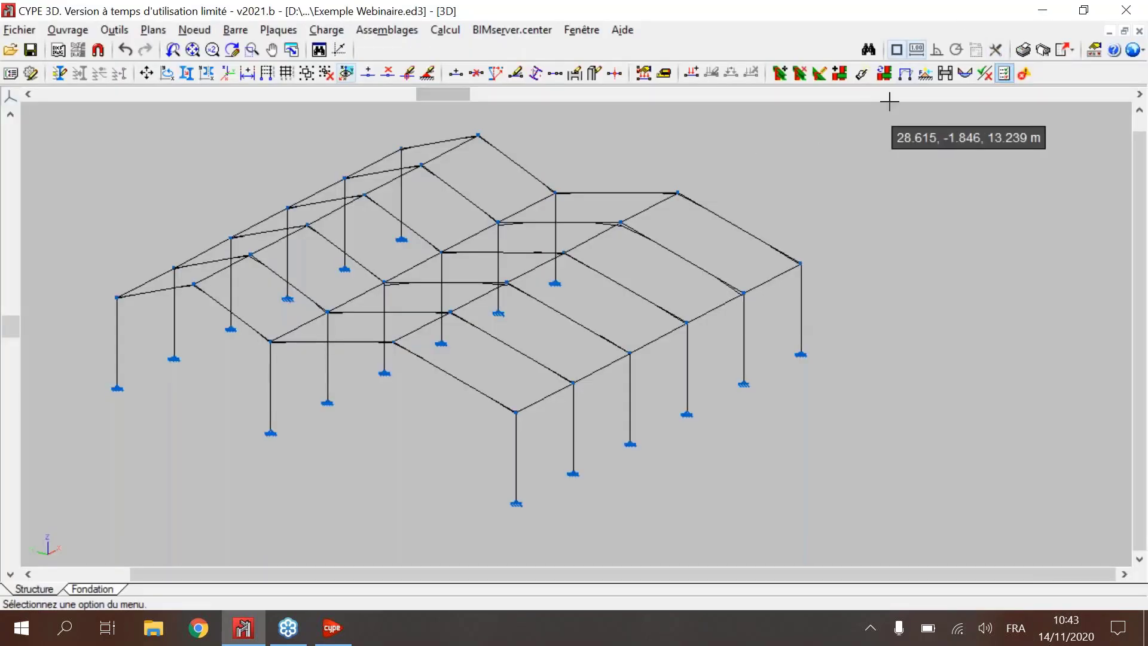
Step: Run Vérifications E.L.U. at the most unfavourable point and open the checks of the 8.246 m haunched rafter N4/N5
click(1004, 74)
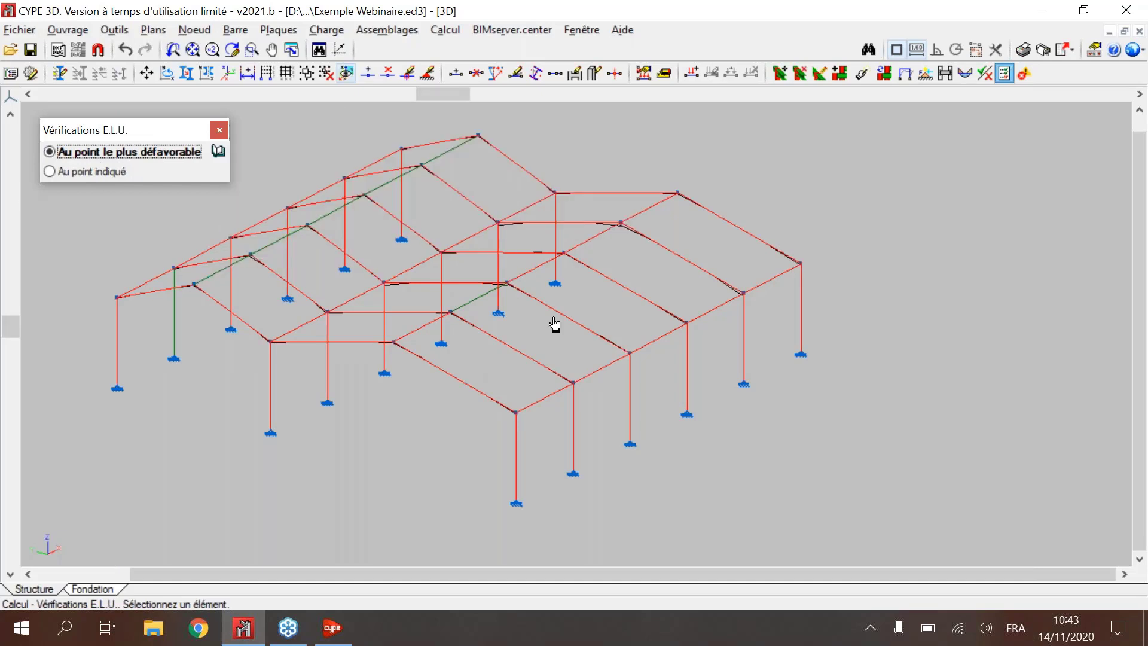
mouse_move(555, 324)
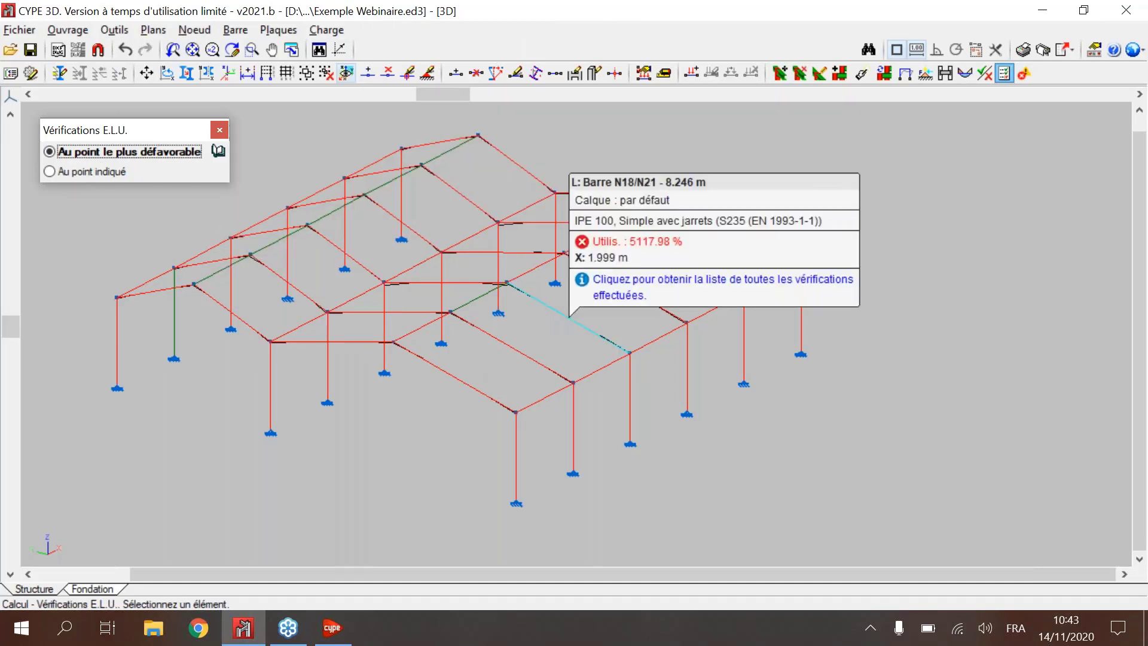
shift+middle_drag(568, 317, 613, 344)
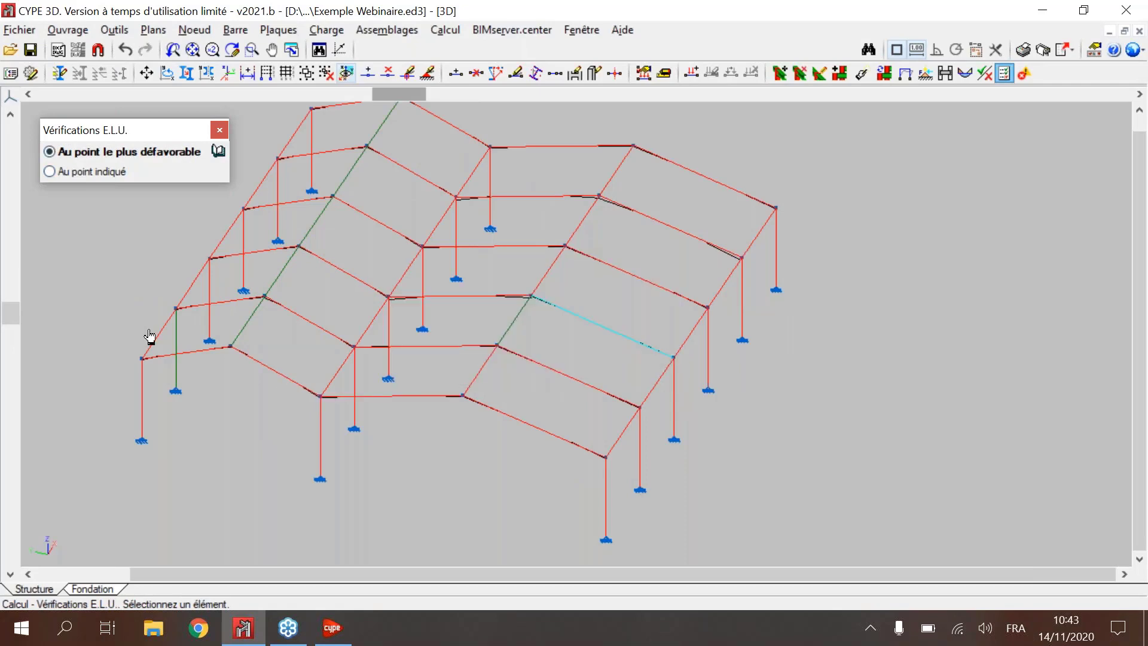
click(389, 396)
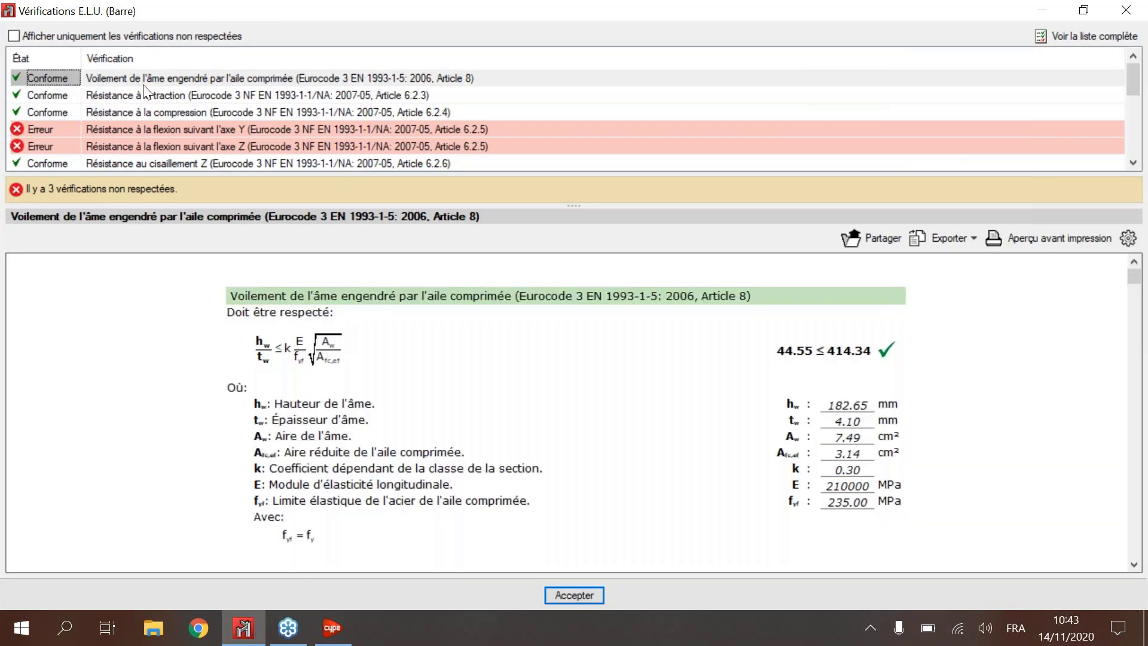
Step: Review the rafter's list of Eurocode 3 checks, including the failed ones, and the detail of the web buckling check
scroll(482, 317, down, 1)
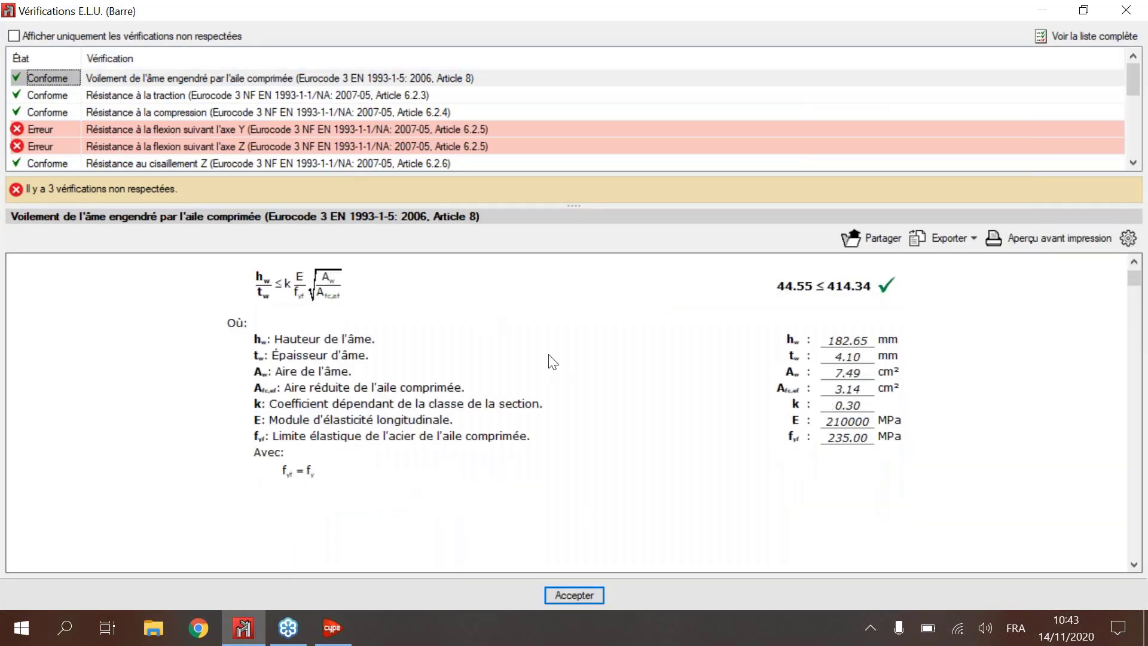
scroll(482, 317, up, 1)
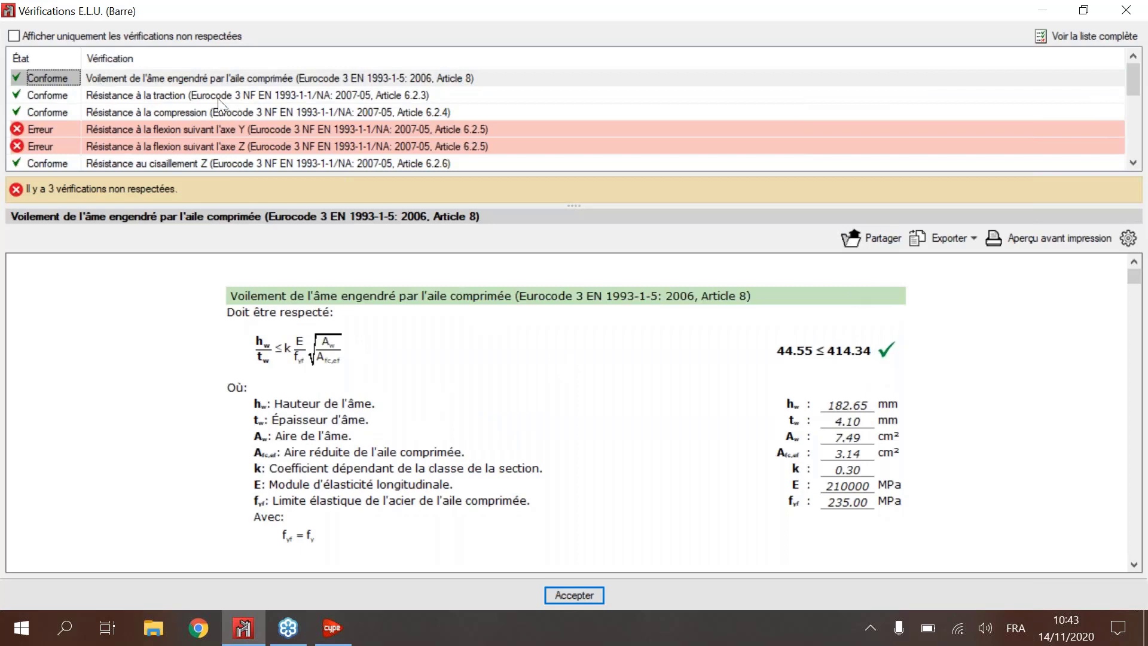
click(1129, 254)
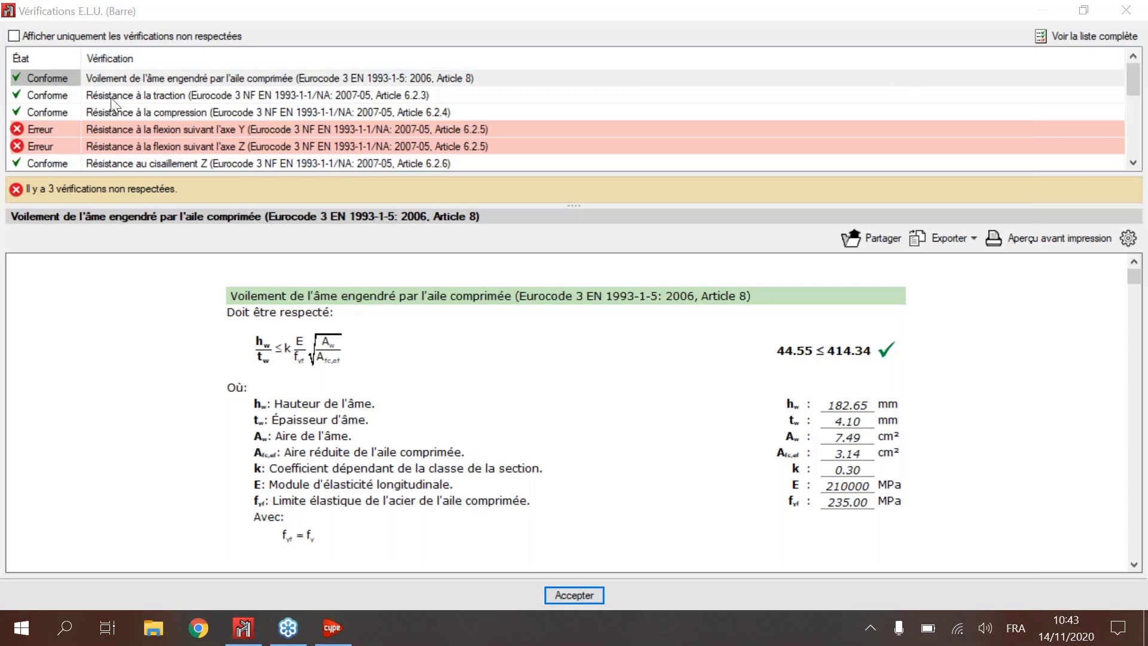
scroll(123, 126, down, 2)
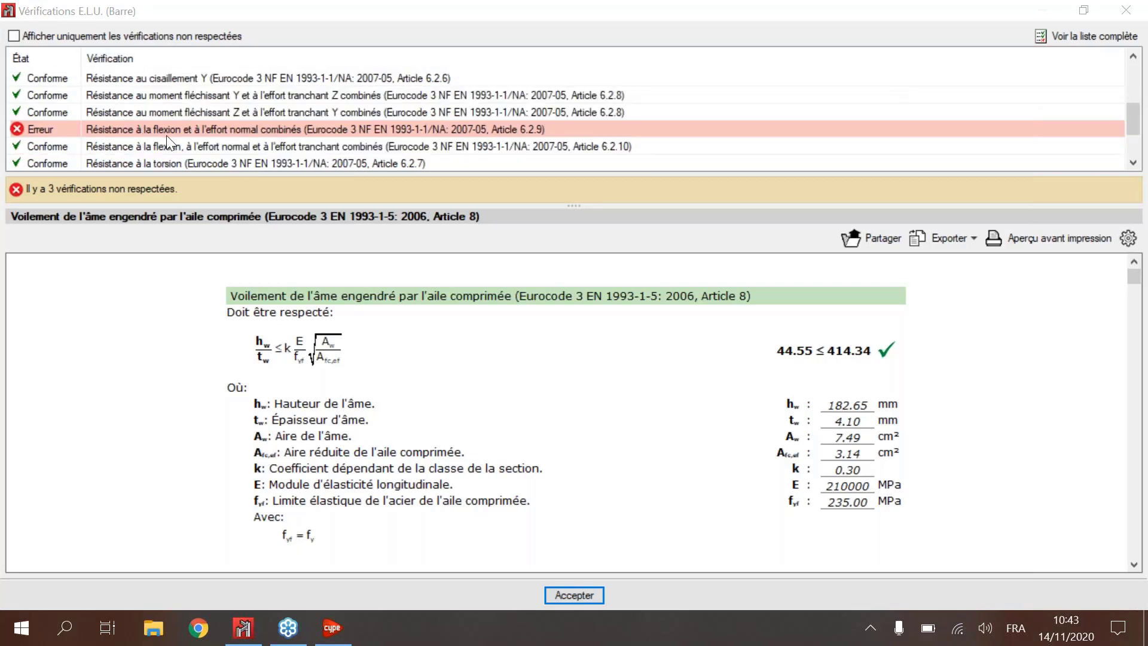
scroll(167, 136, down, 1)
scroll(261, 131, up, 3)
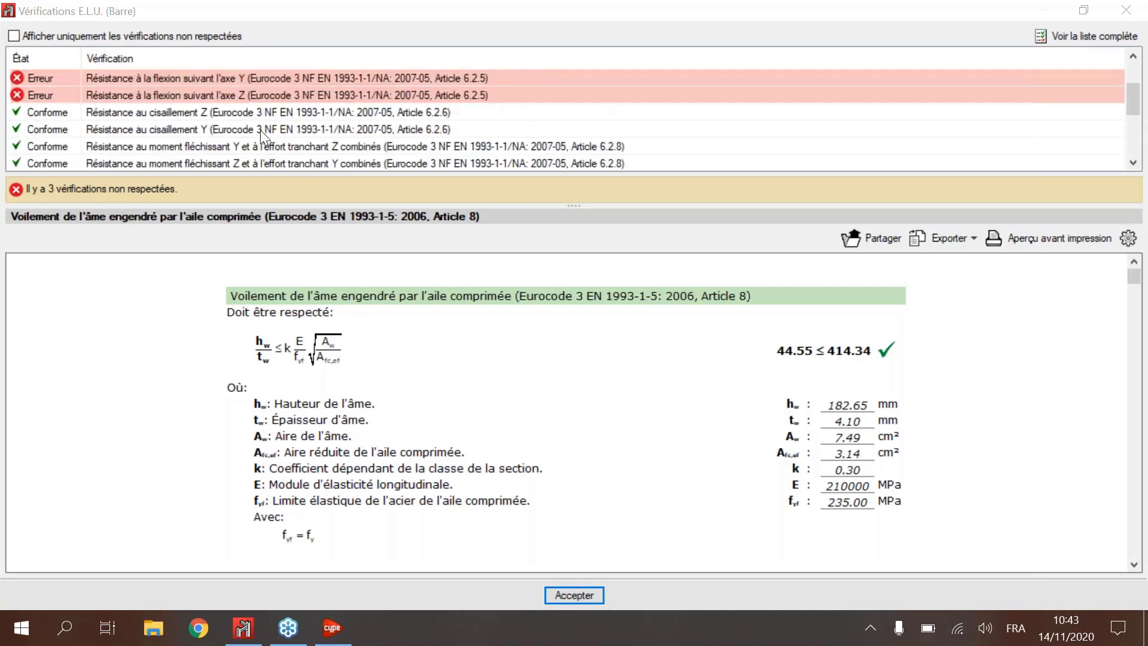
scroll(221, 127, down, 3)
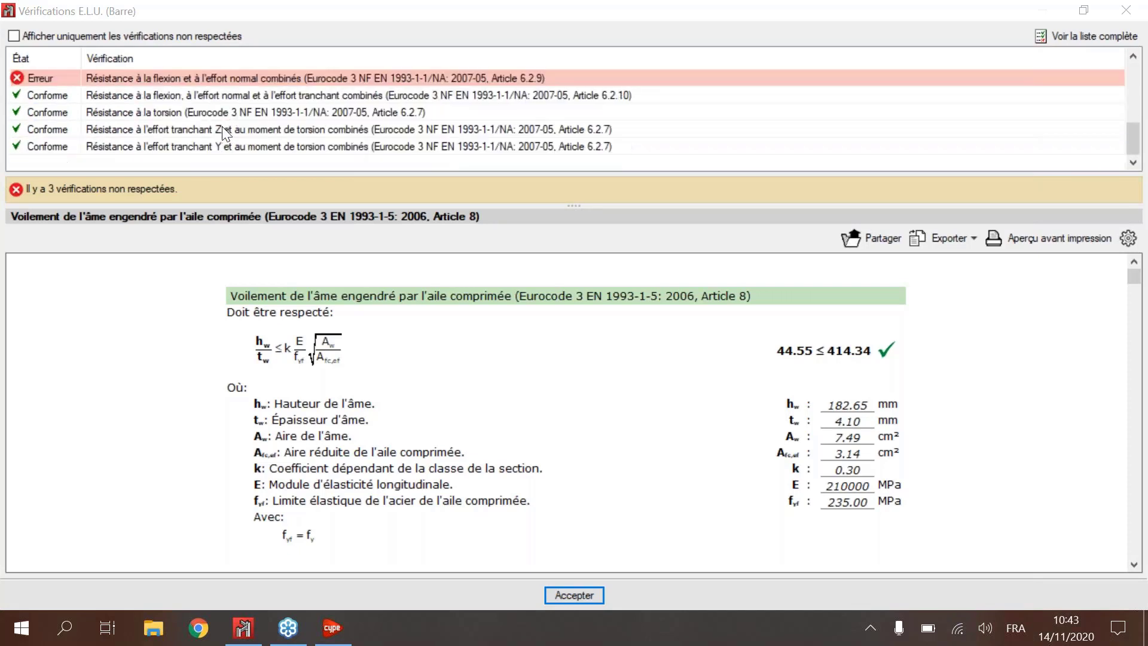
scroll(274, 128, up, 2)
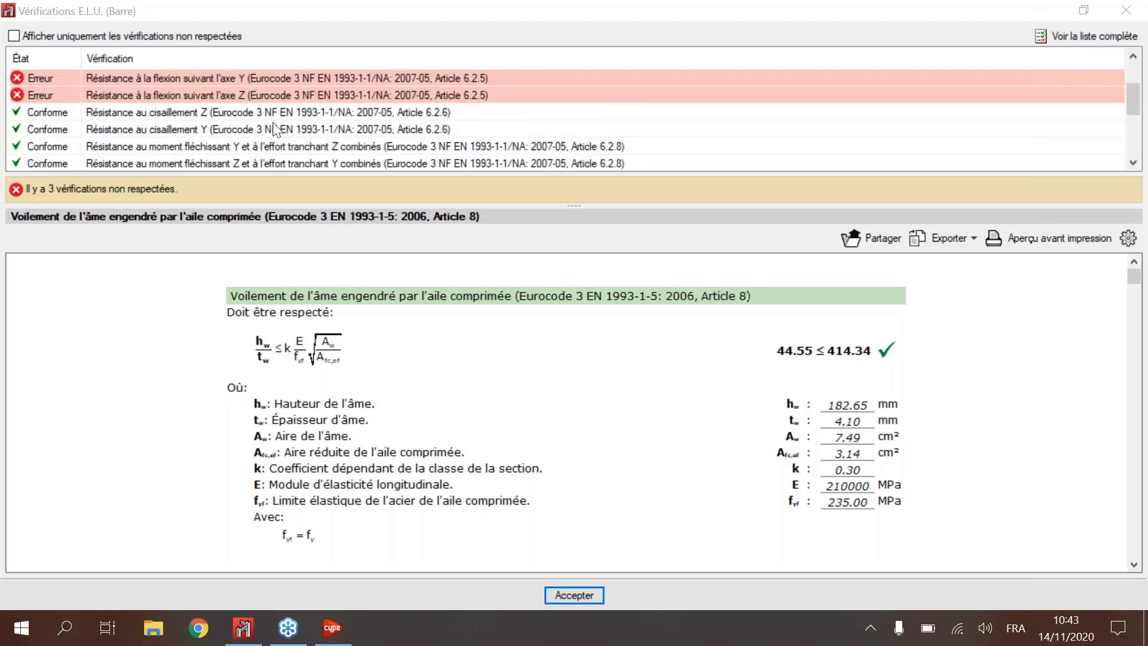
scroll(273, 122, up, 1)
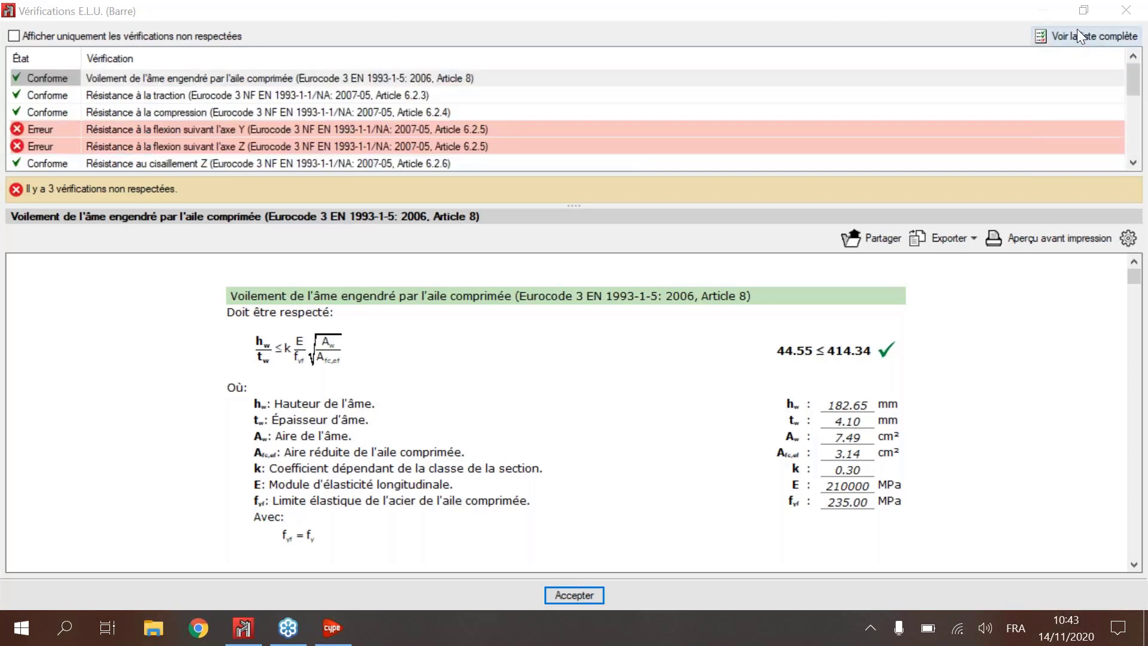
Step: Open the complete list of checks for bar N4/N5 and examine its section properties, buckling coefficients and Eurocode 3 summary table
click(1077, 31)
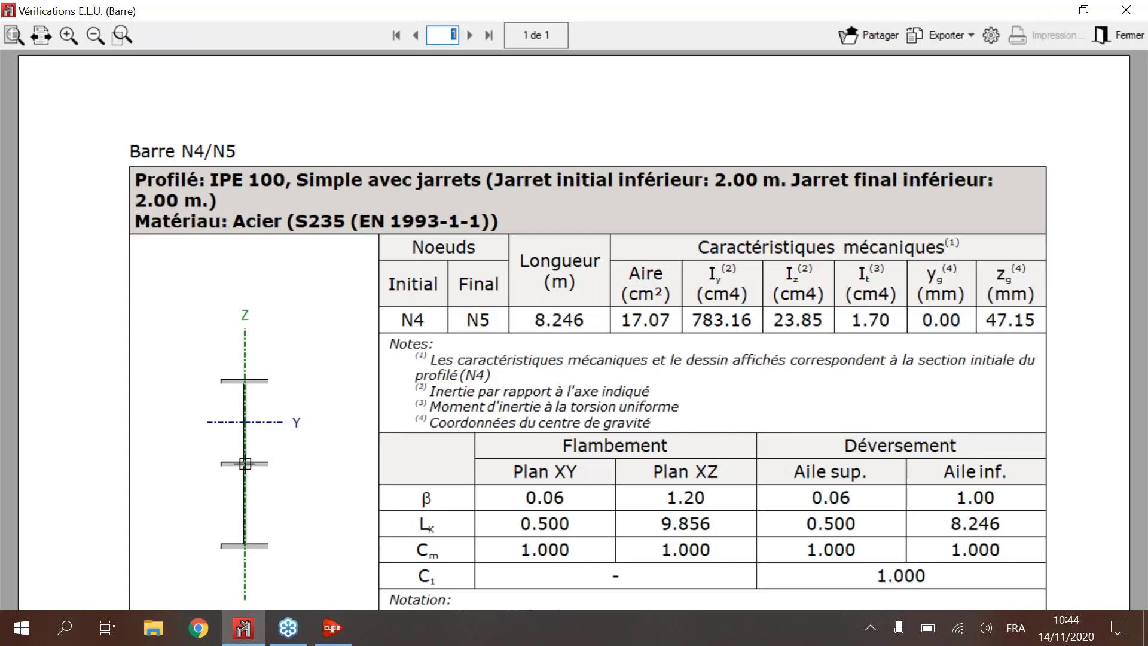
scroll(606, 320, down, 2)
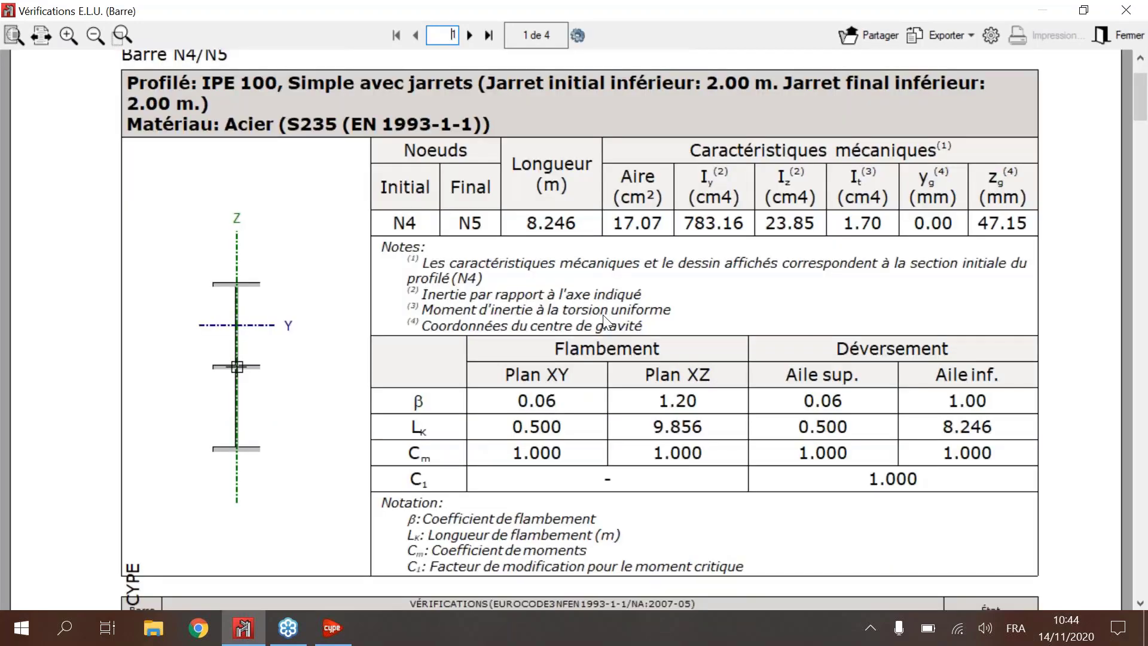
scroll(676, 330, down, 3)
scroll(554, 369, down, 3)
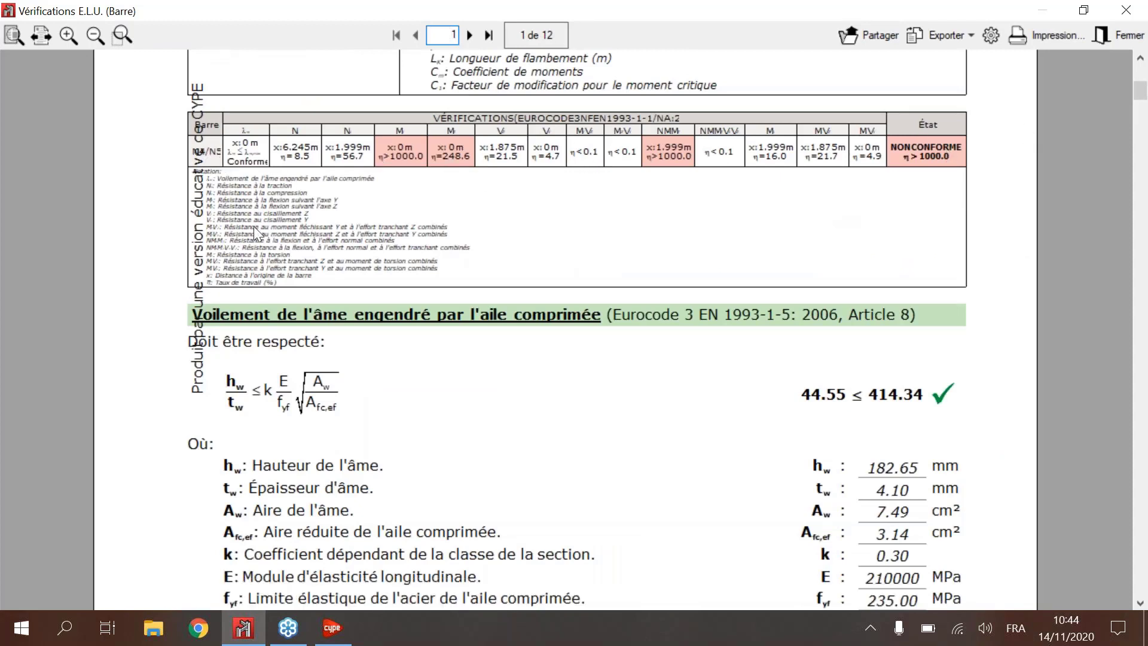
scroll(434, 279, down, 6)
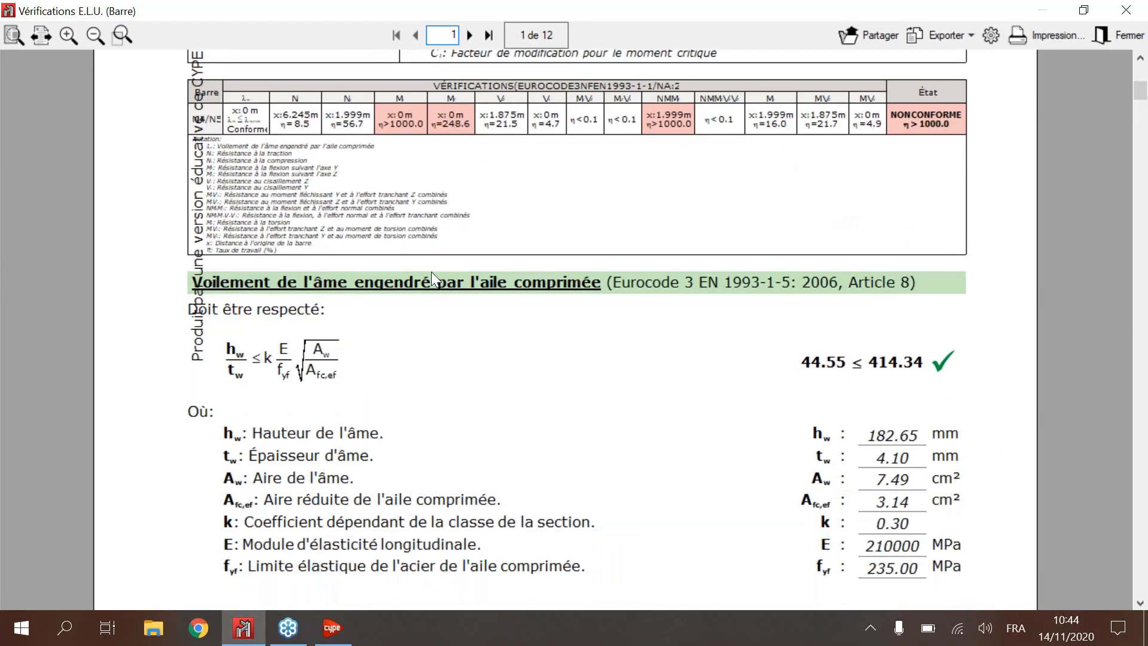
scroll(620, 296, down, 6)
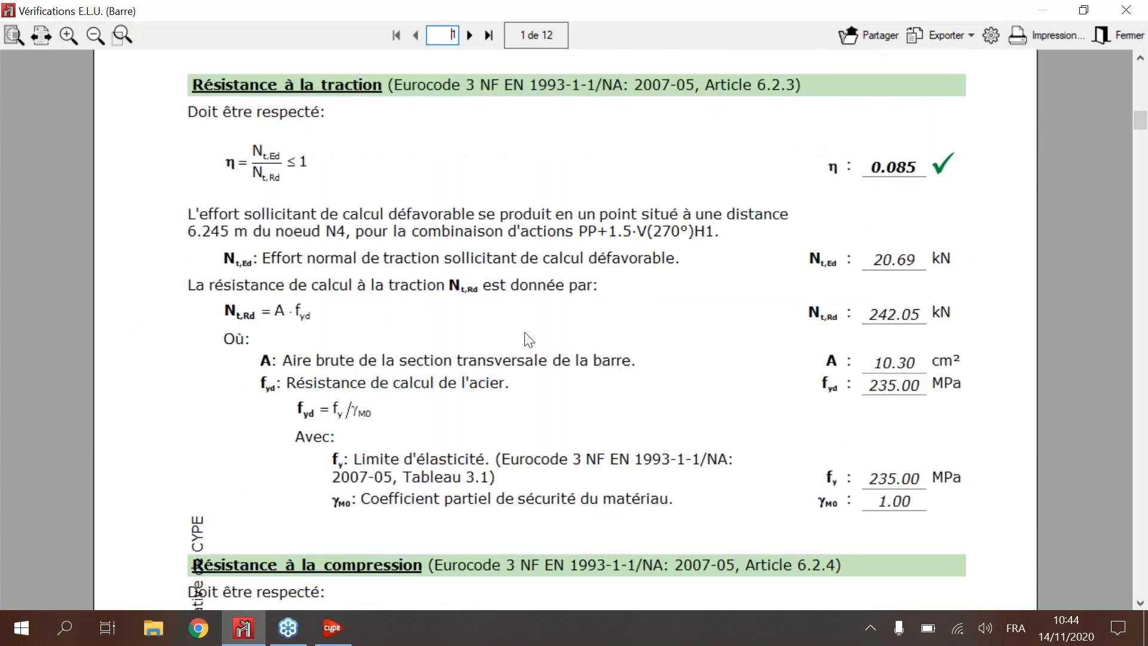
Step: Examine the tension, compression and flexural buckling checks of bar N4/N5 in the complete report
scroll(529, 340, down, 1)
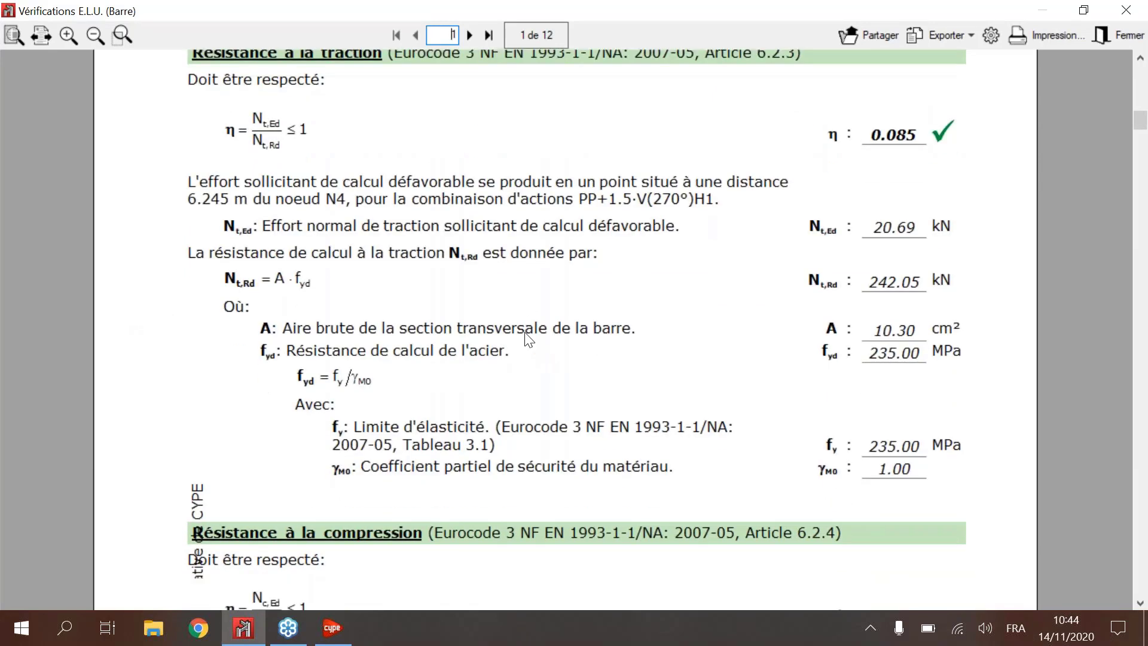
scroll(529, 339, down, 2)
scroll(527, 339, down, 4)
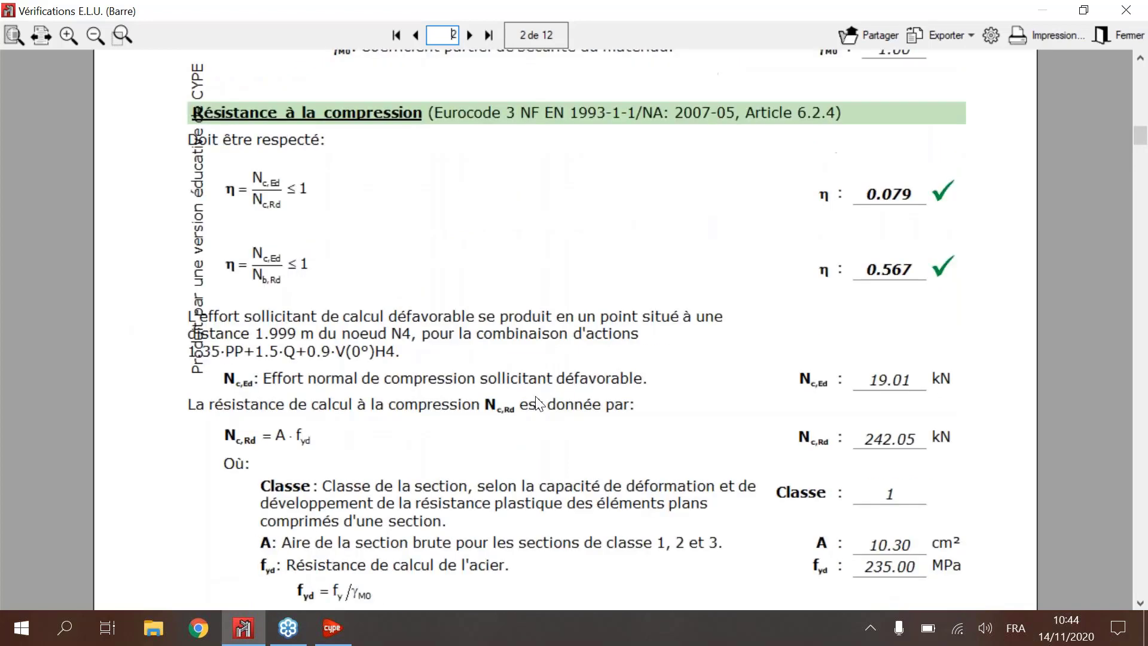
scroll(540, 404, down, 2)
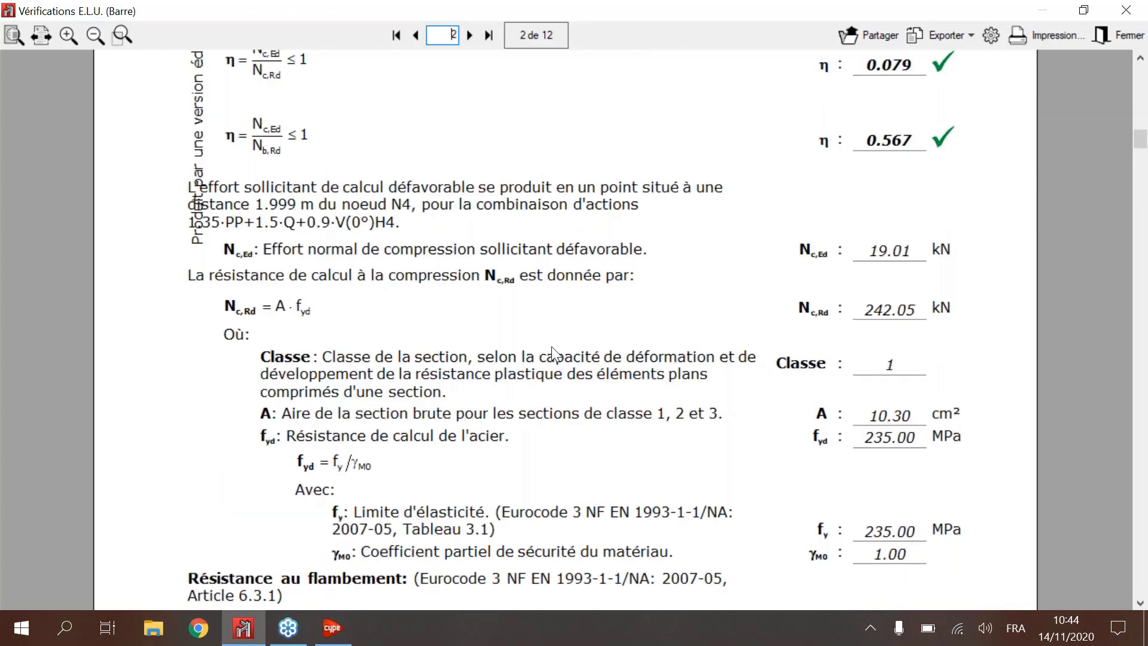
scroll(552, 346, down, 1)
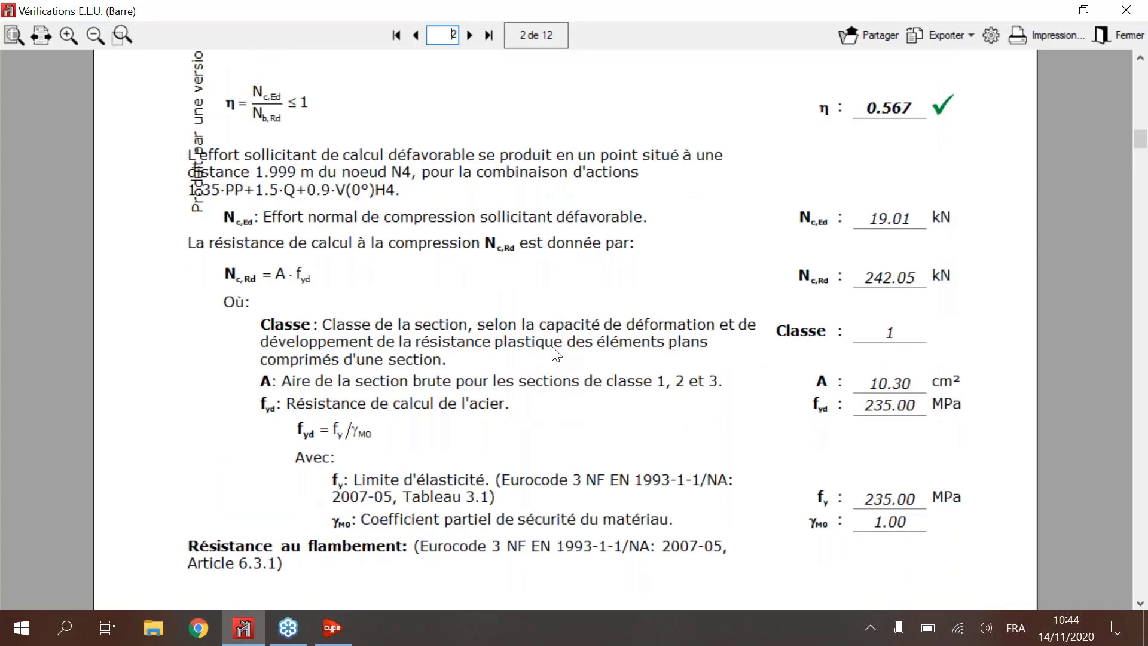
scroll(789, 295, down, 6)
scroll(1050, 135, down, 10)
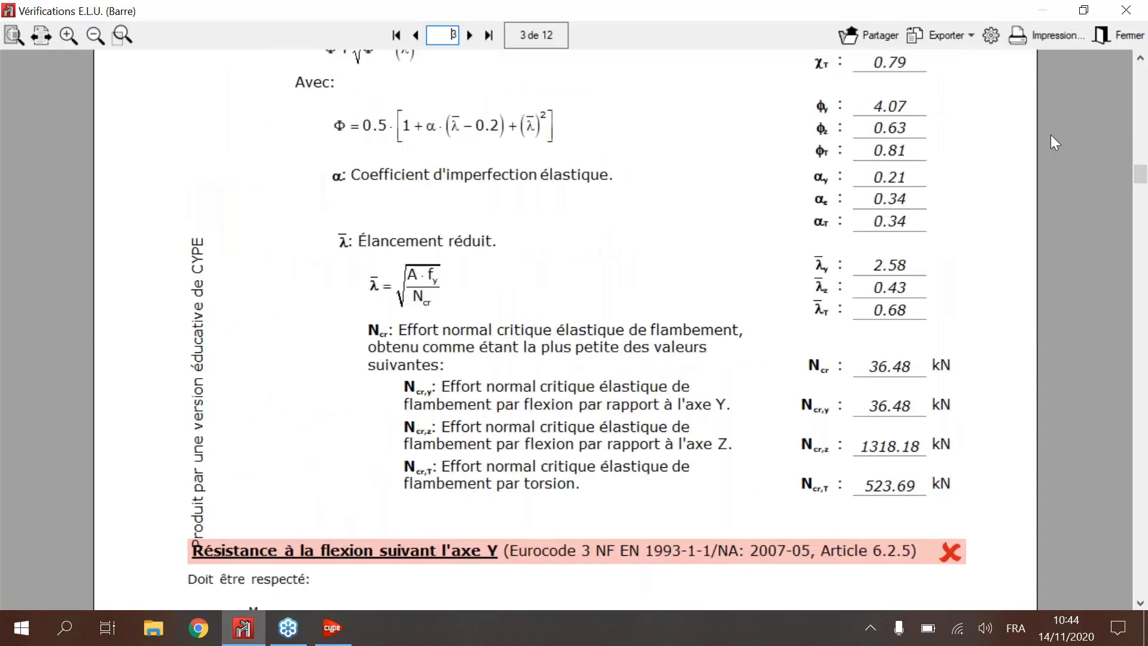
click(580, 255)
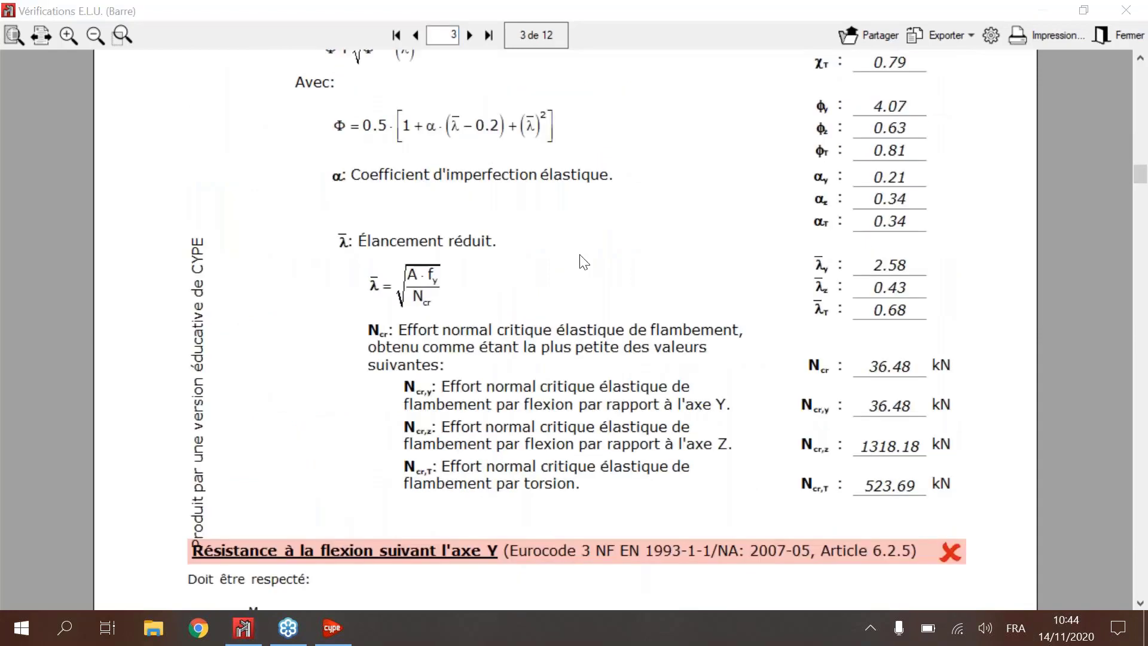
Step: Examine the report's bending checks about the Y and Z axes, including the lateral-torsional buckling calculation
scroll(584, 261, down, 1)
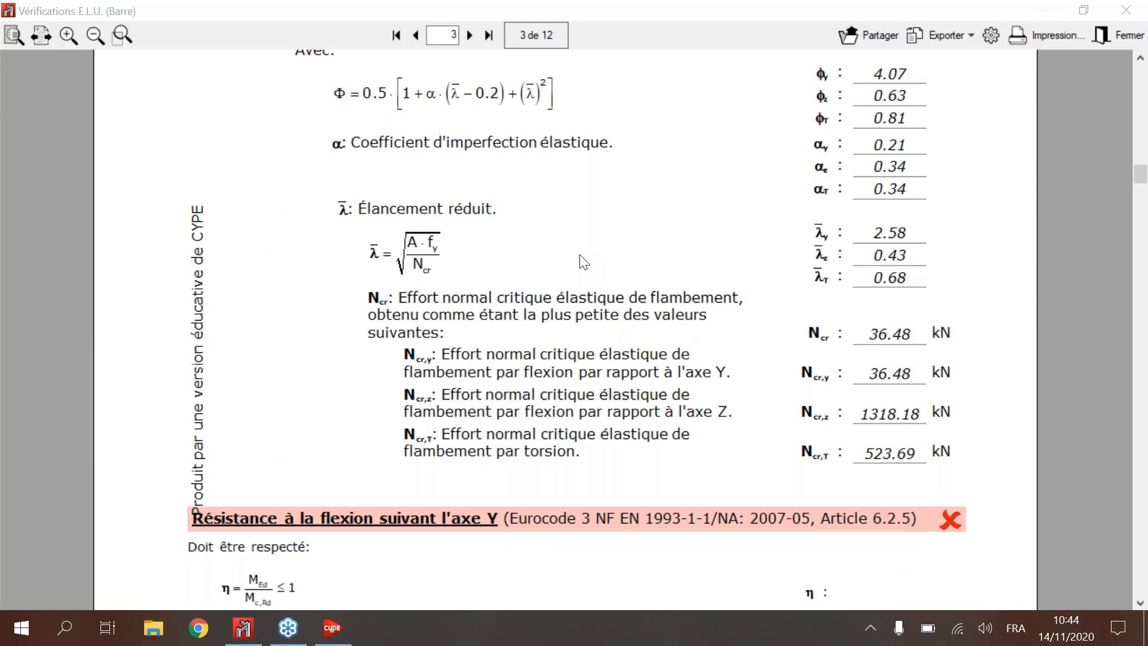
scroll(584, 262, down, 6)
scroll(589, 258, down, 6)
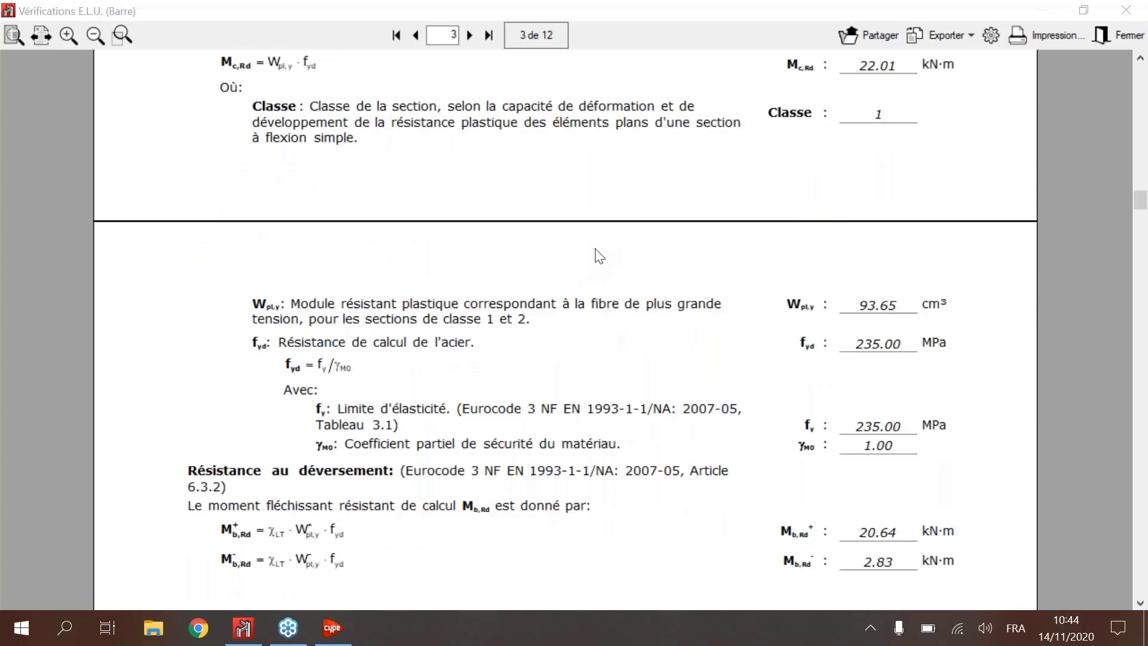
scroll(600, 256, down, 14)
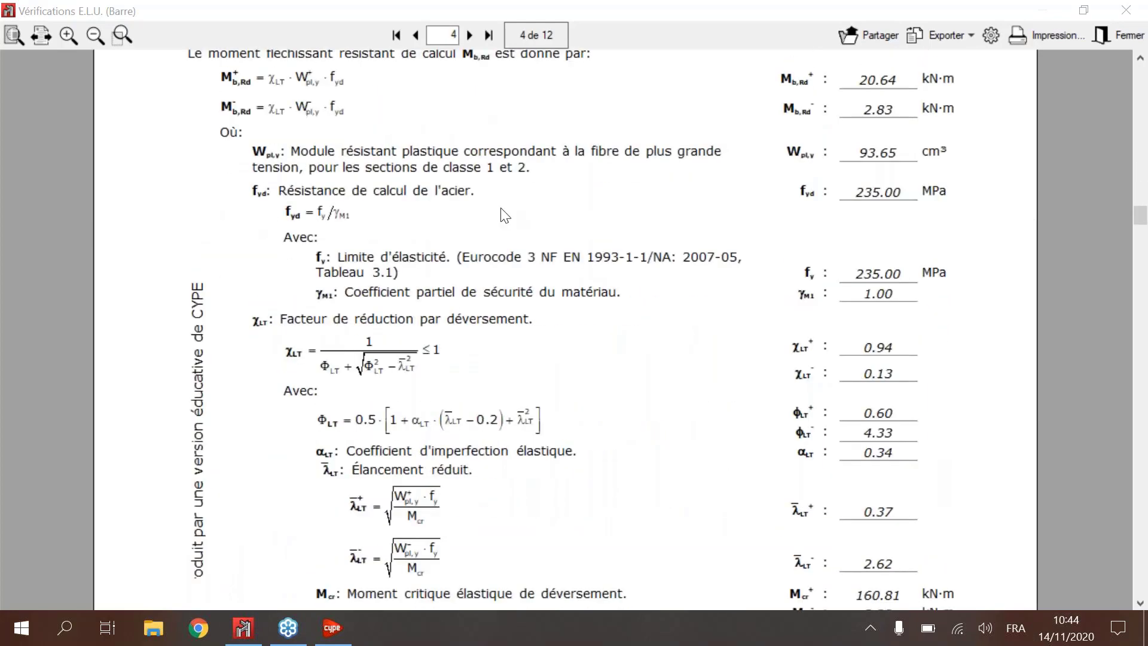
scroll(637, 250, down, 15)
scroll(638, 250, down, 10)
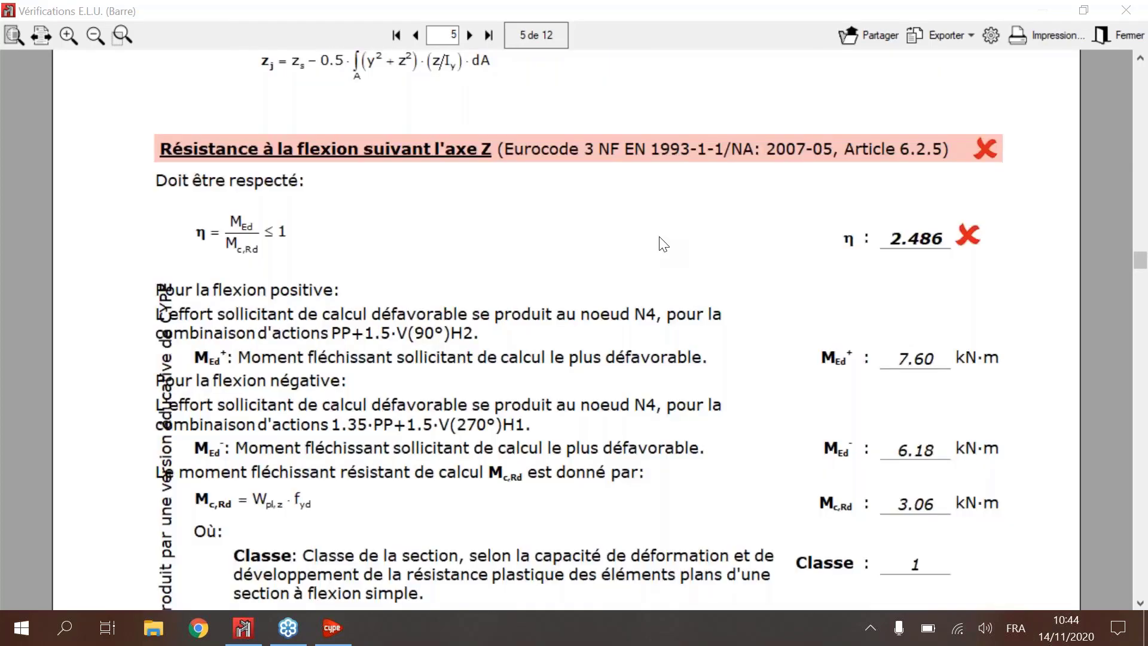
ctrl+scroll(659, 238, down, 1)
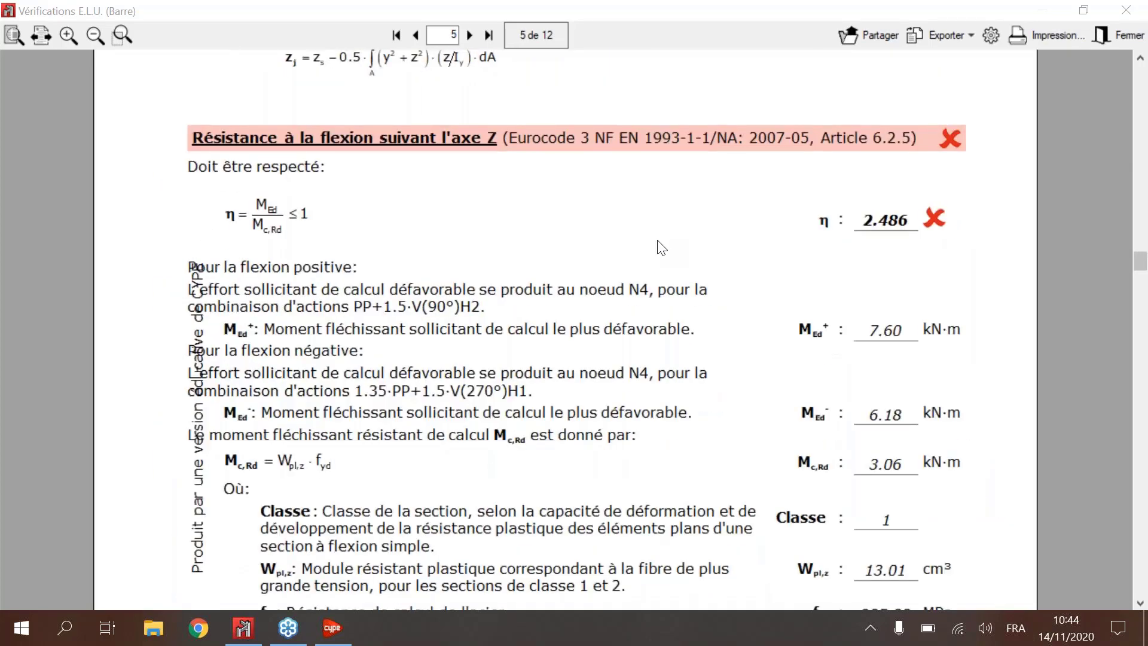
ctrl+scroll(658, 244, down, 1)
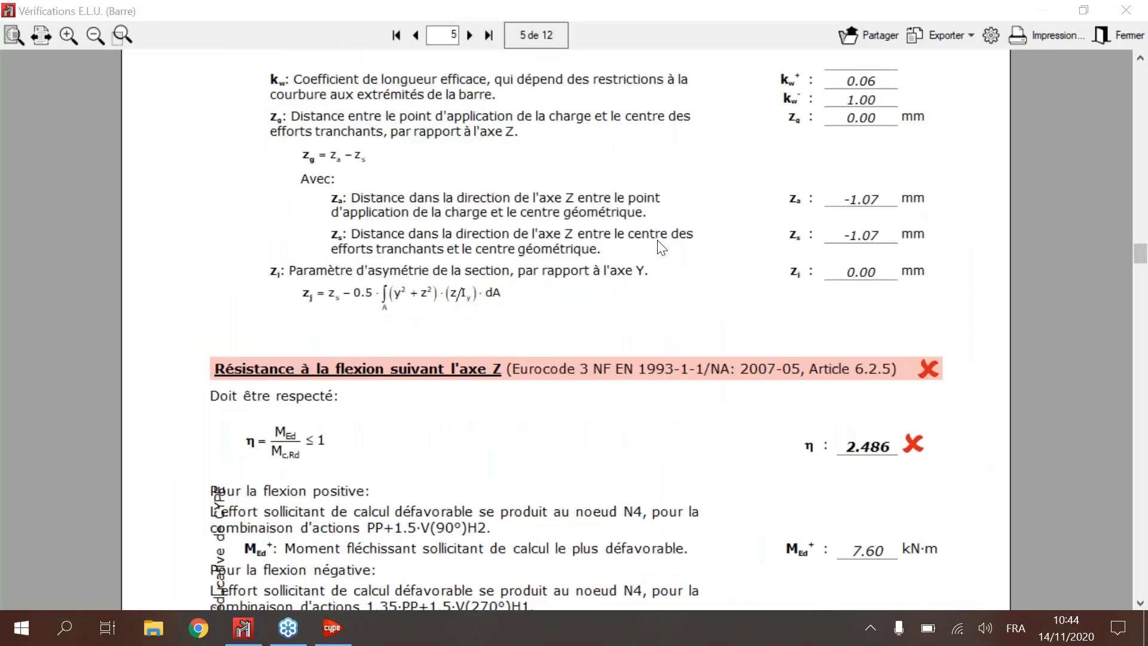
scroll(642, 276, up, 5)
scroll(626, 302, down, 2)
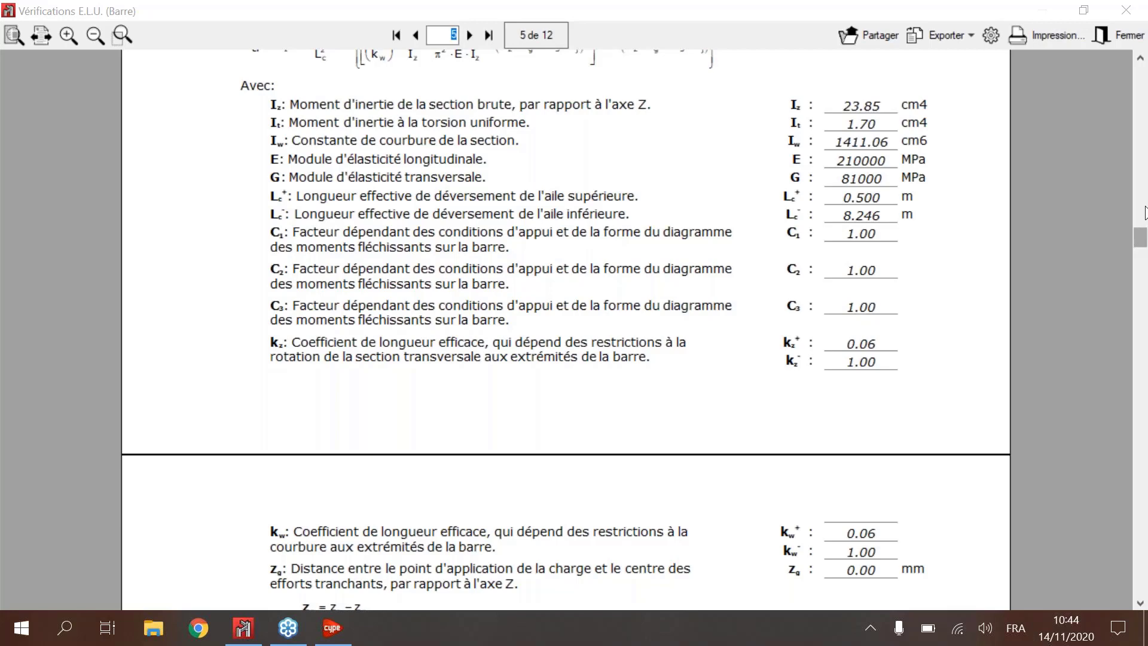
Step: Return to page 1 of the report, look over the tension check again, and close the report and the bar's check list
scroll(1145, 163, up, 1)
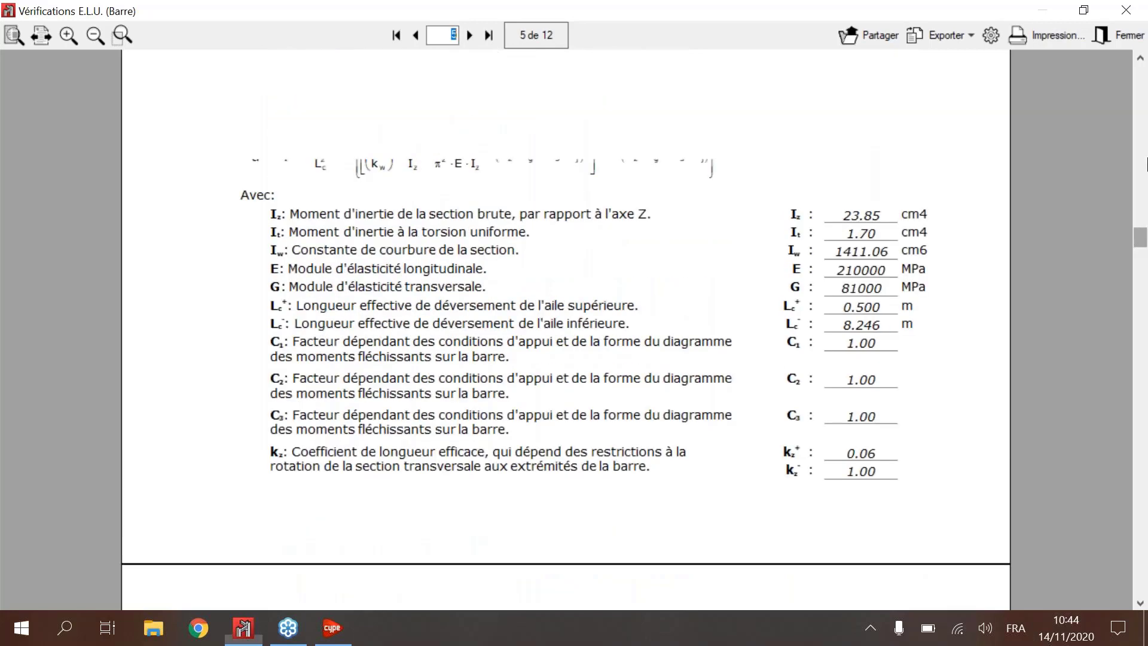
text(1)
key(Return)
scroll(1144, 63, down, 6)
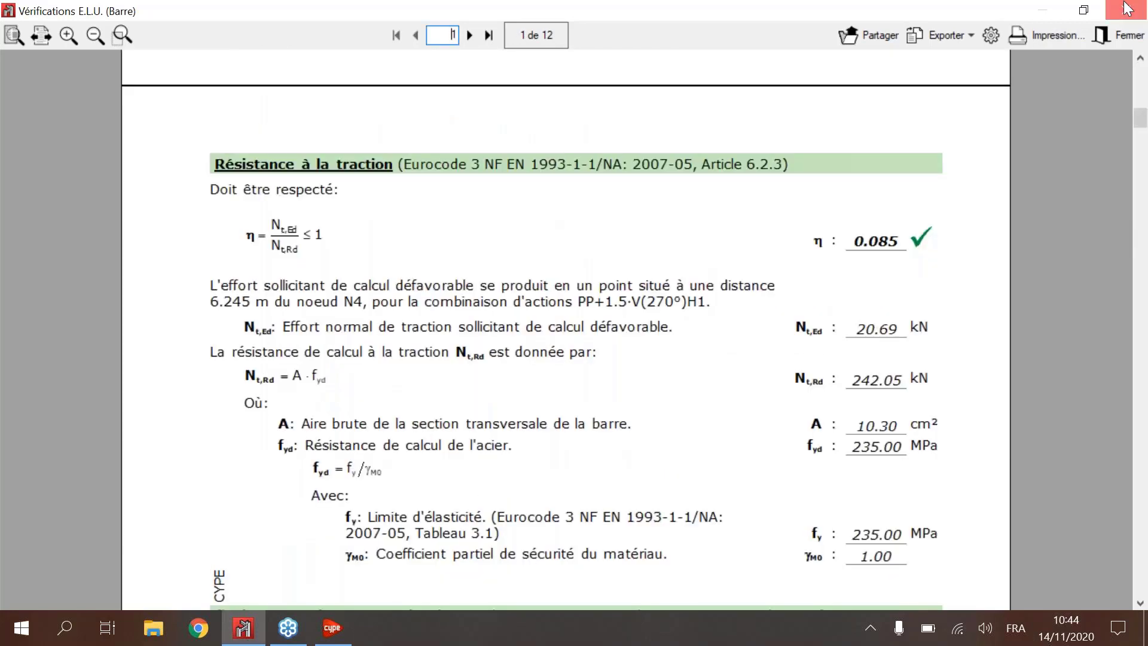
click(1128, 9)
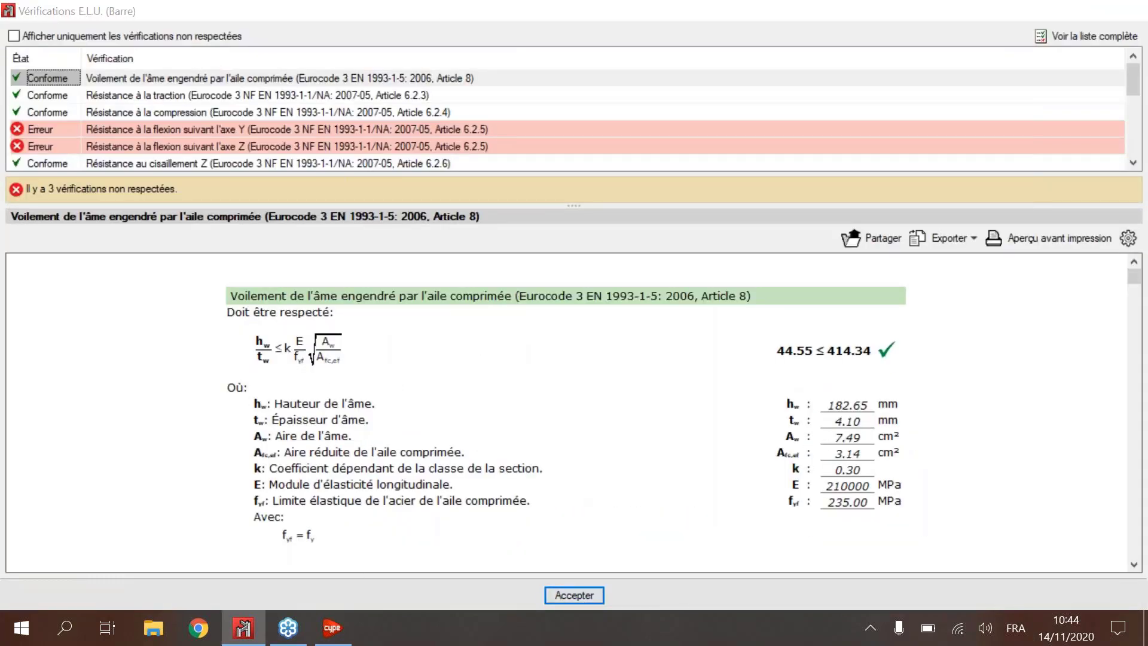
key(Escape)
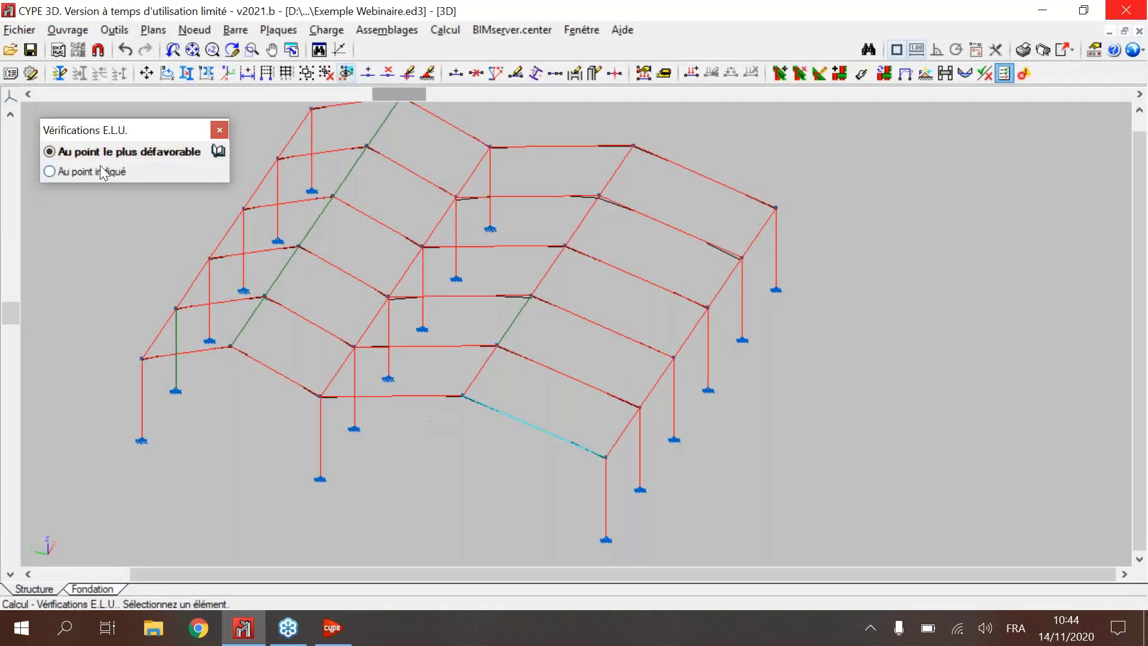
Step: Set the E.L.U. checks to Au point indiqué, inspect the utilisation at points along rafter N4/N5, and close the check tool
click(100, 171)
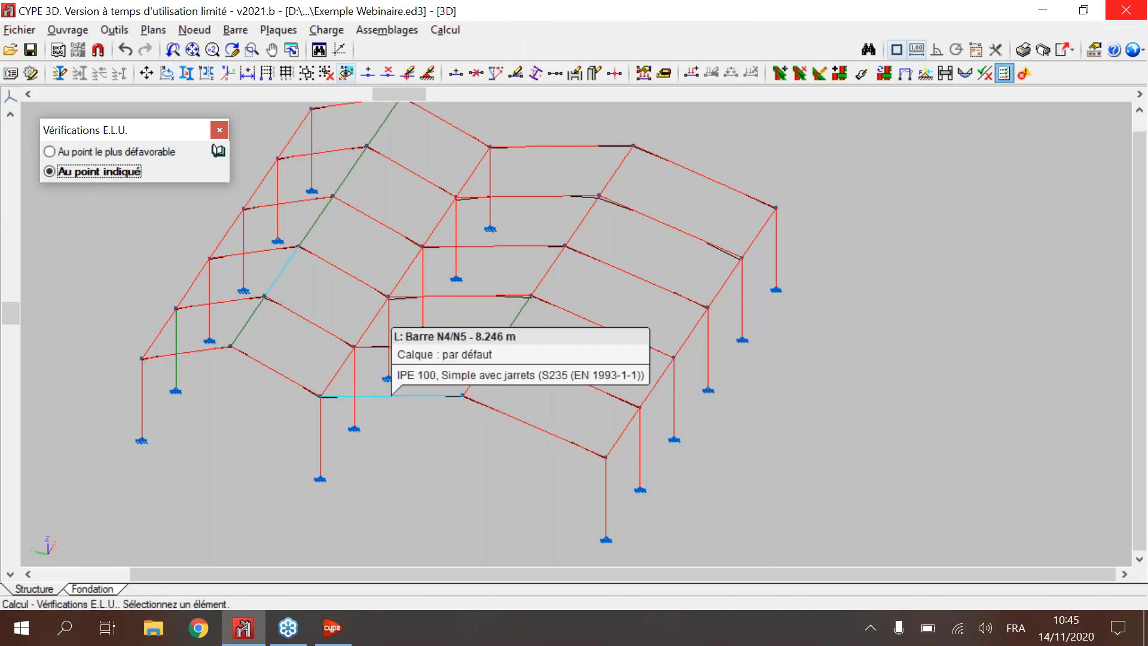
click(411, 395)
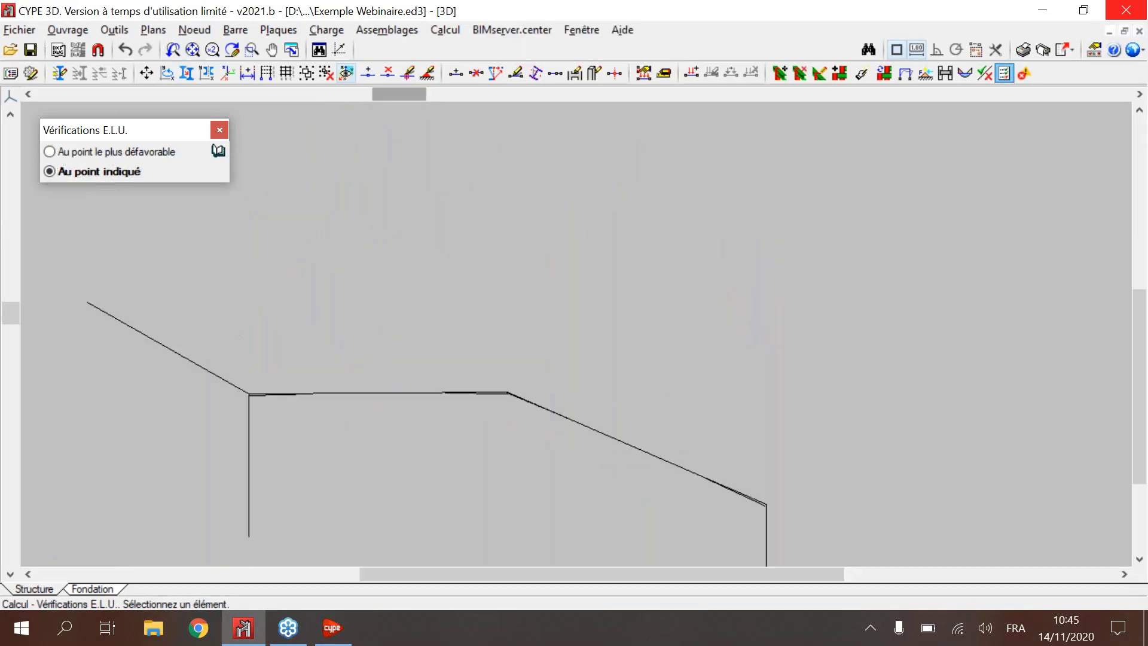
scroll(511, 393, up, 3)
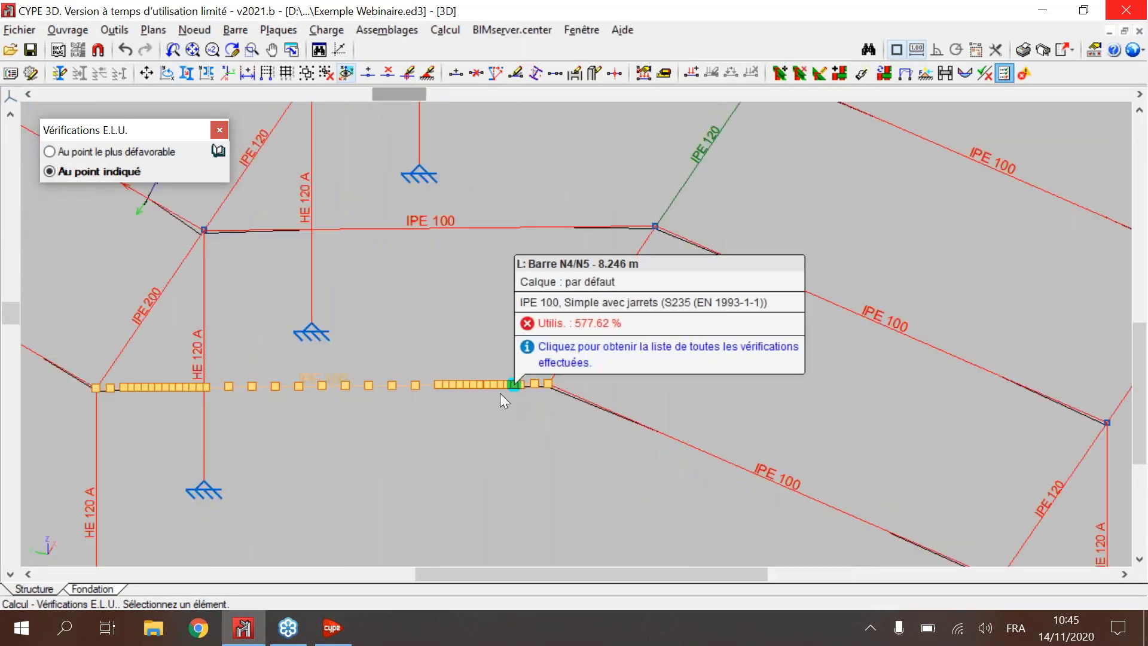
mouse_move(200, 388)
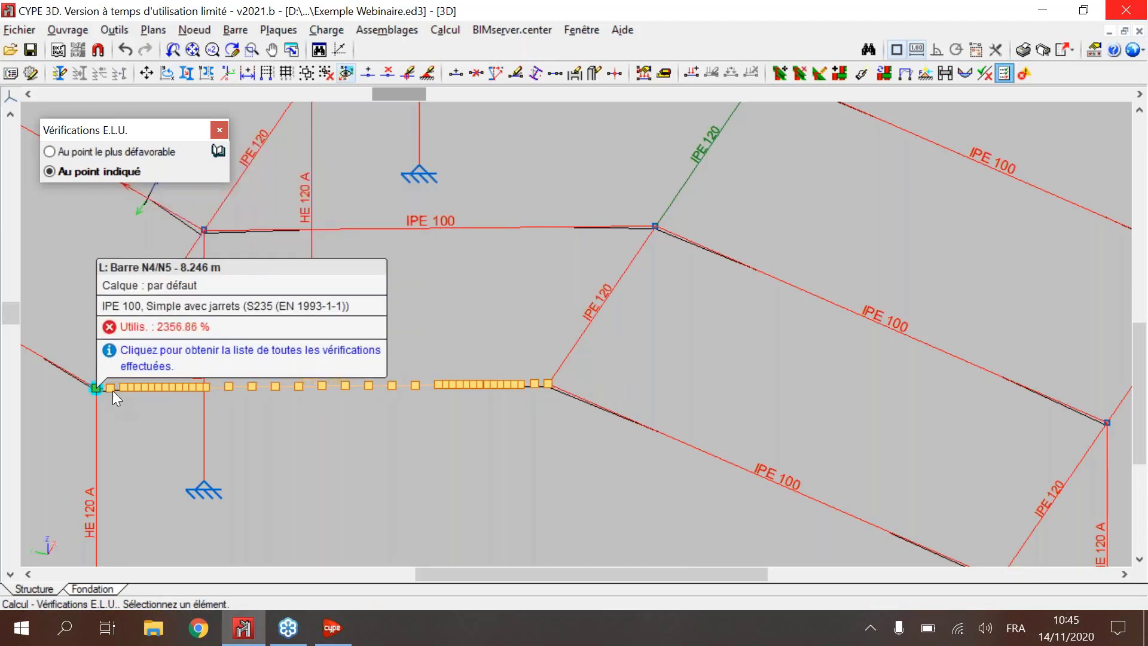
click(219, 130)
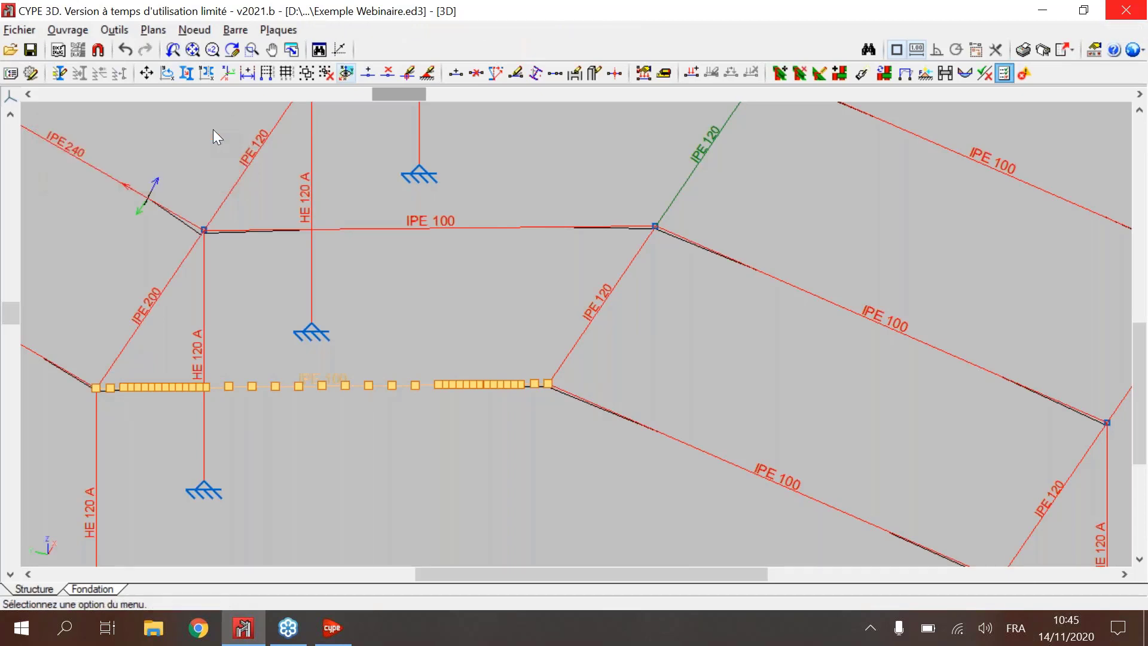
Step: Run Générer to assign the detected connections to all nodes of the frame without one, and bring the connection type labels into view
click(839, 73)
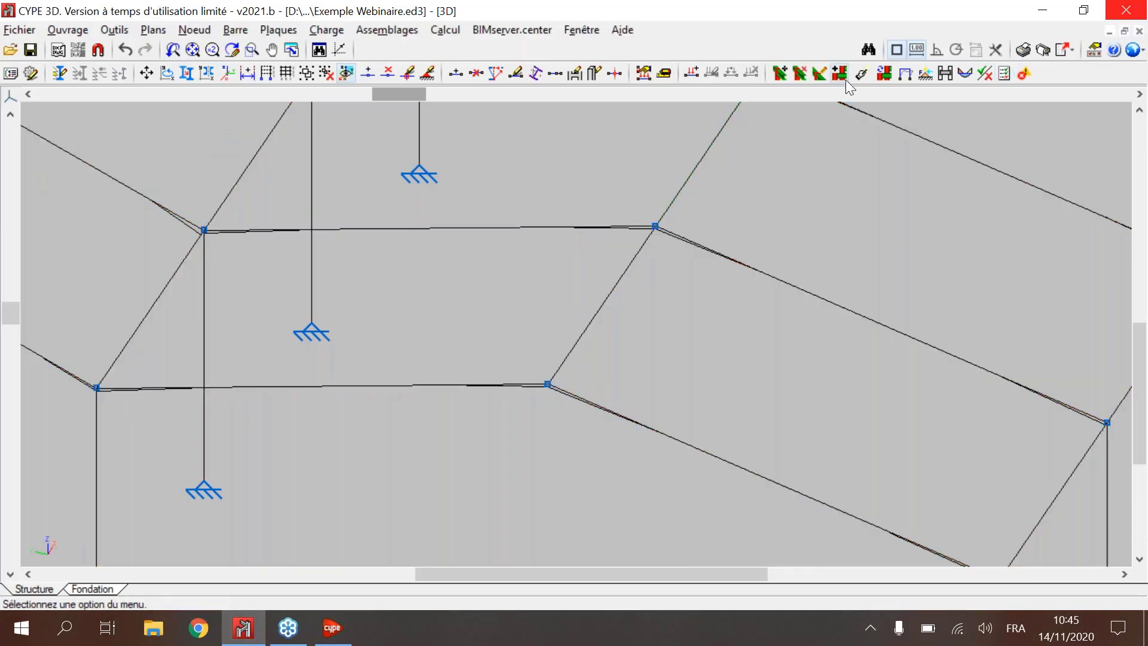
scroll(817, 151, down, 8)
middle_drag(807, 144, 718, 278)
scroll(775, 234, up, 2)
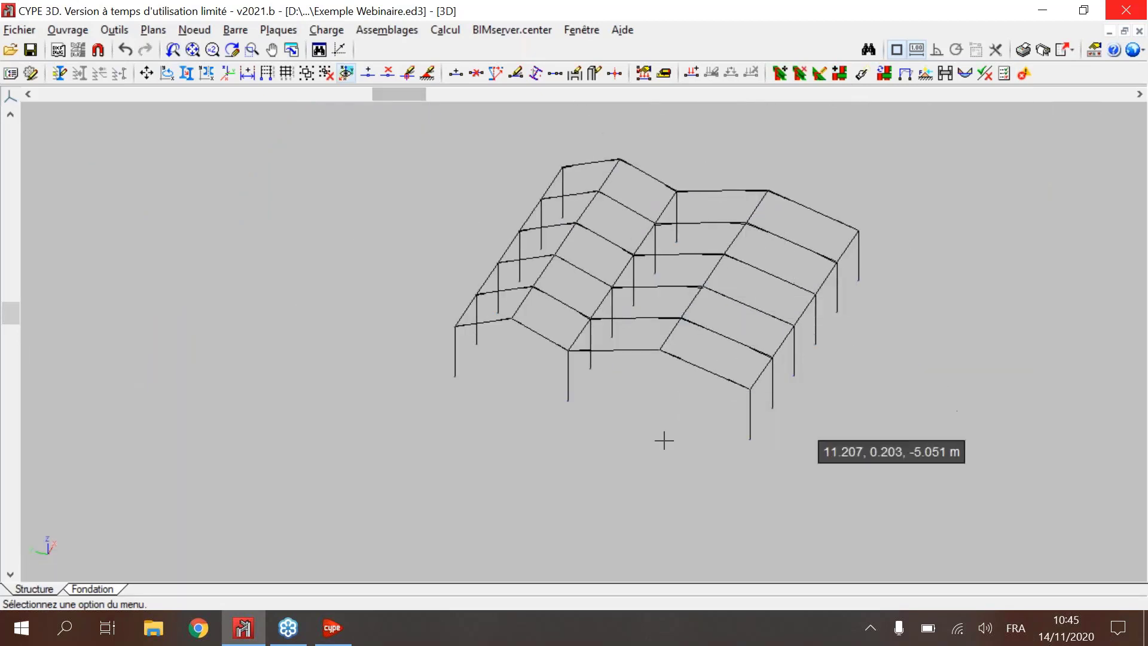
scroll(746, 261, up, 3)
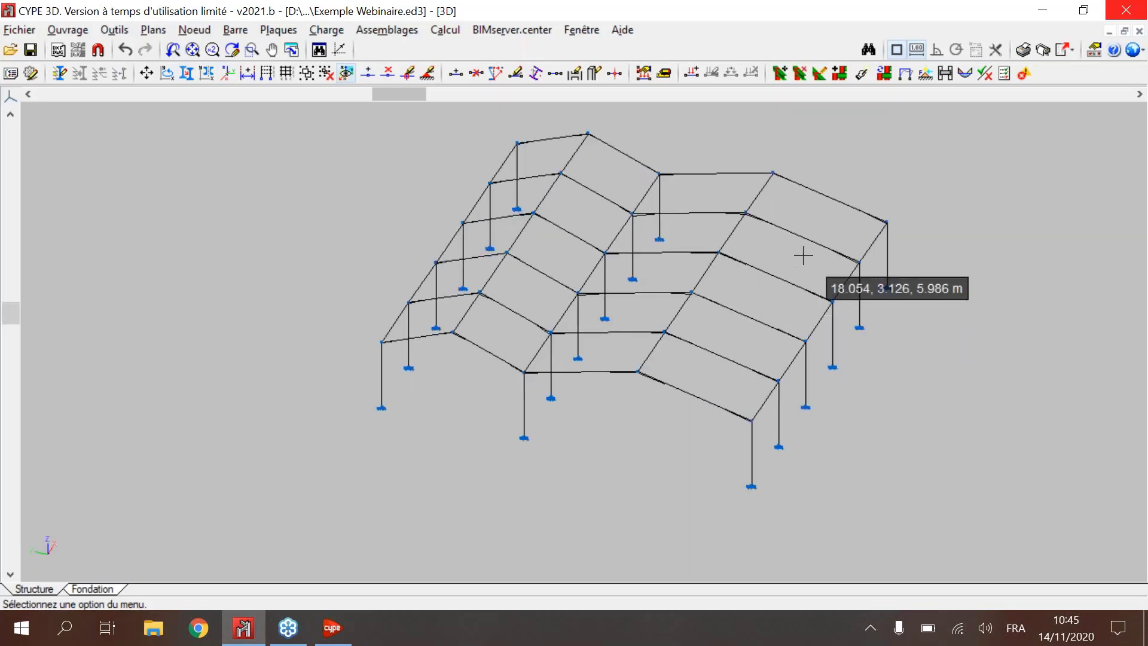
shift+middle_drag(805, 256, 820, 232)
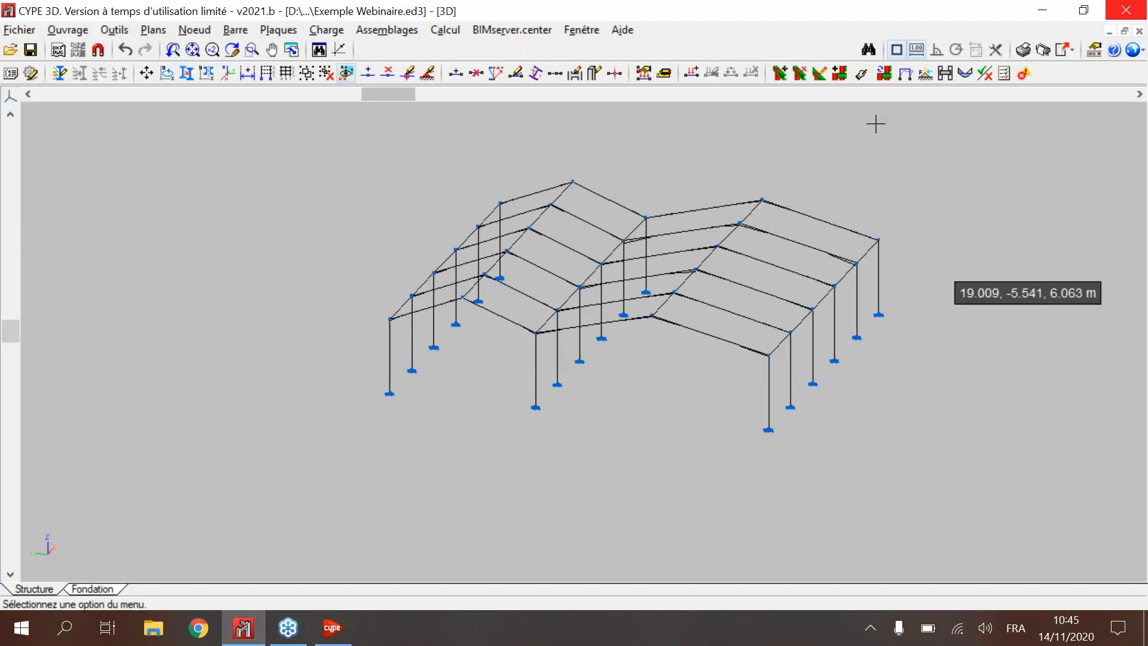
click(839, 73)
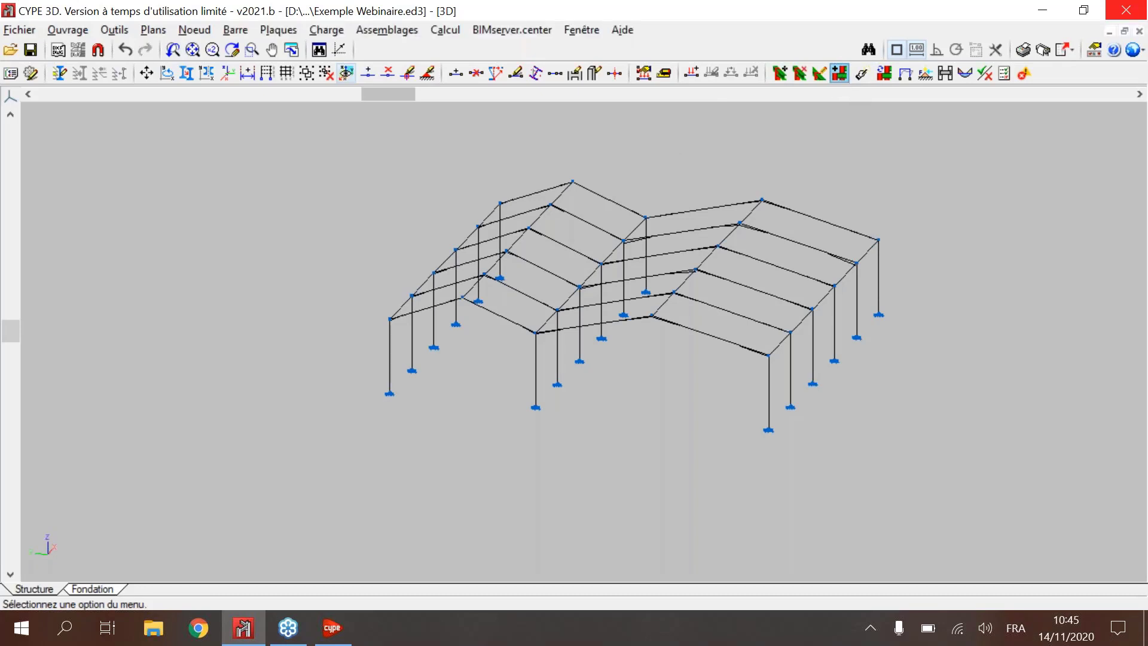
click(432, 357)
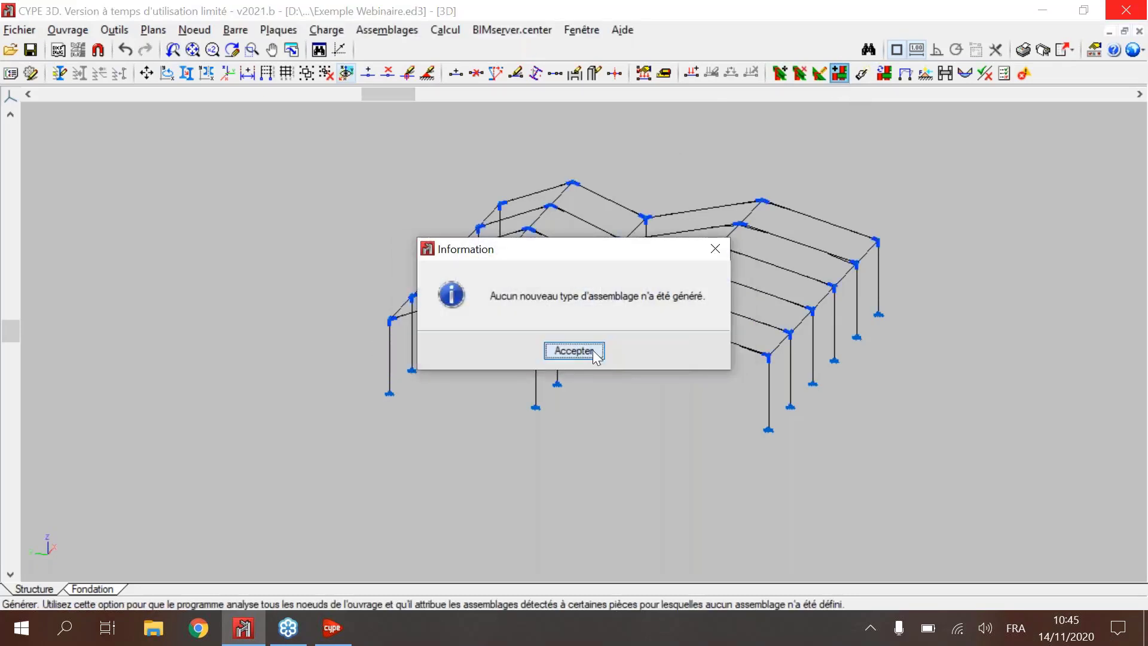
click(594, 351)
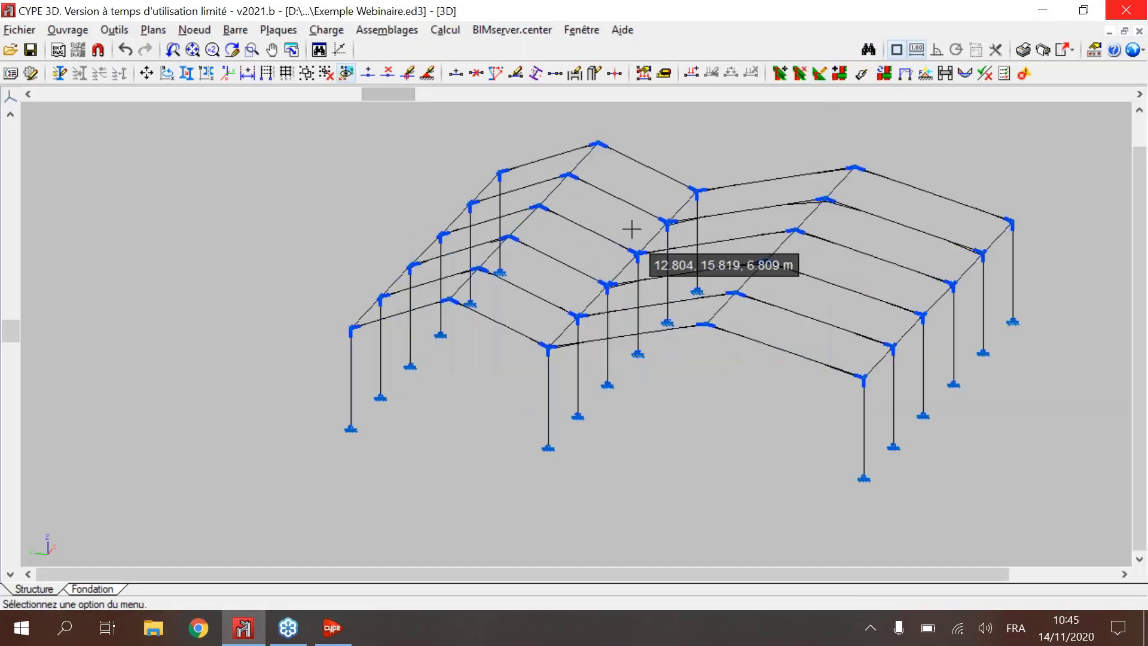
scroll(631, 229, up, 1)
scroll(631, 228, up, 2)
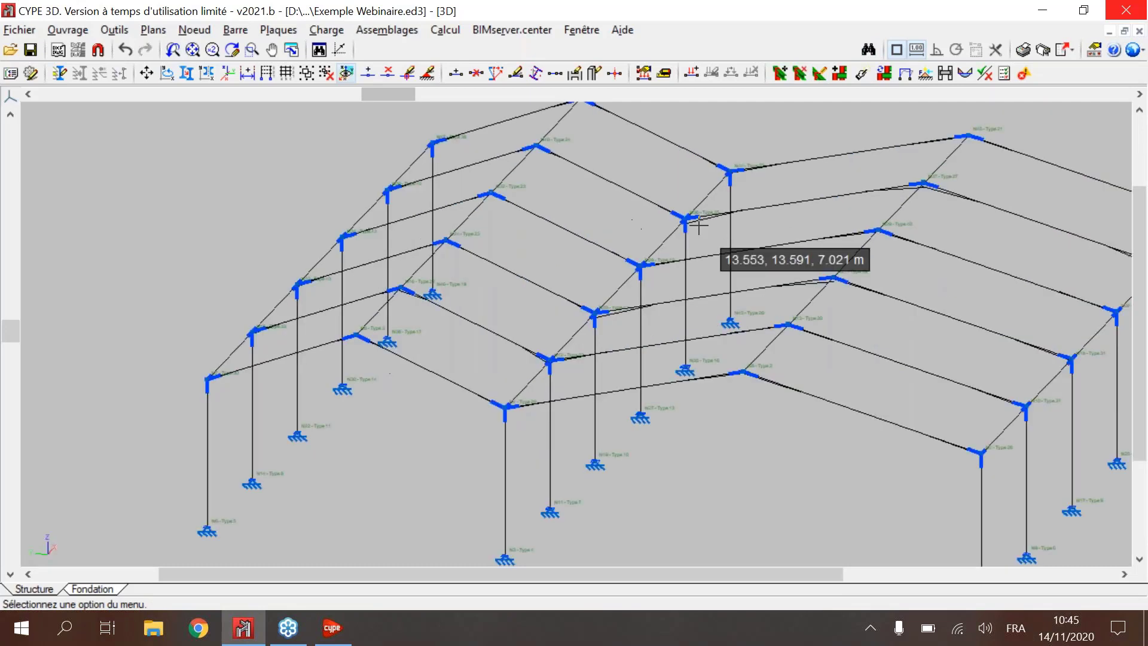
Step: Open the calculation options and look through the Dimensionnement des assemblages choices, ending on keeping the previously defined connection method
scroll(699, 225, down, 4)
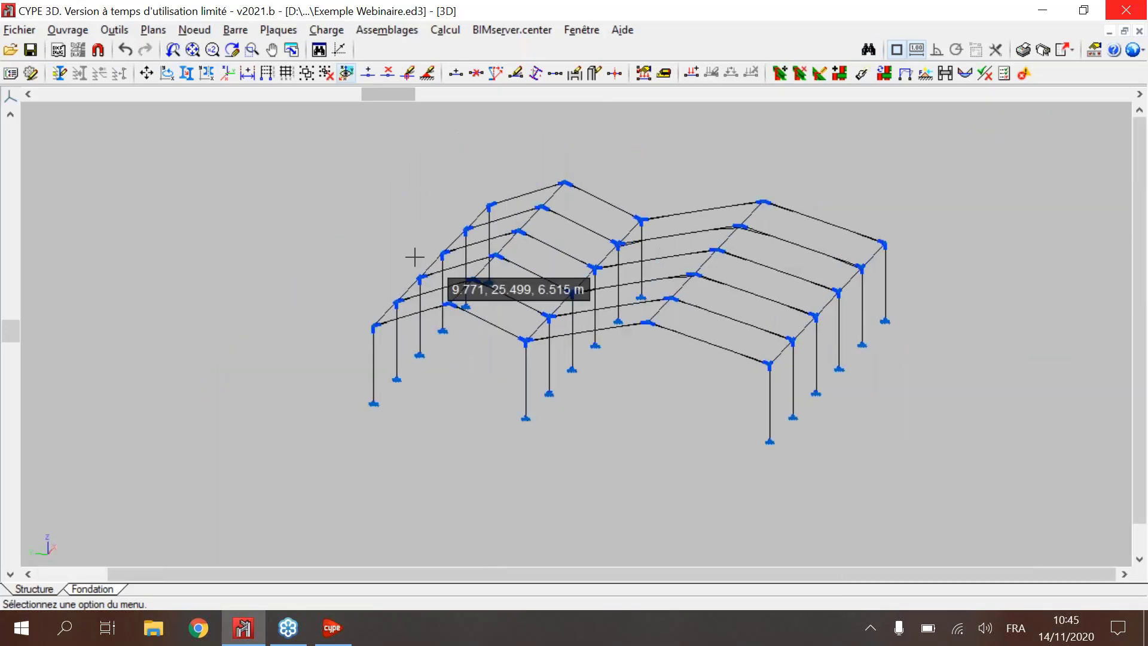
click(445, 30)
mouse_move(549, 72)
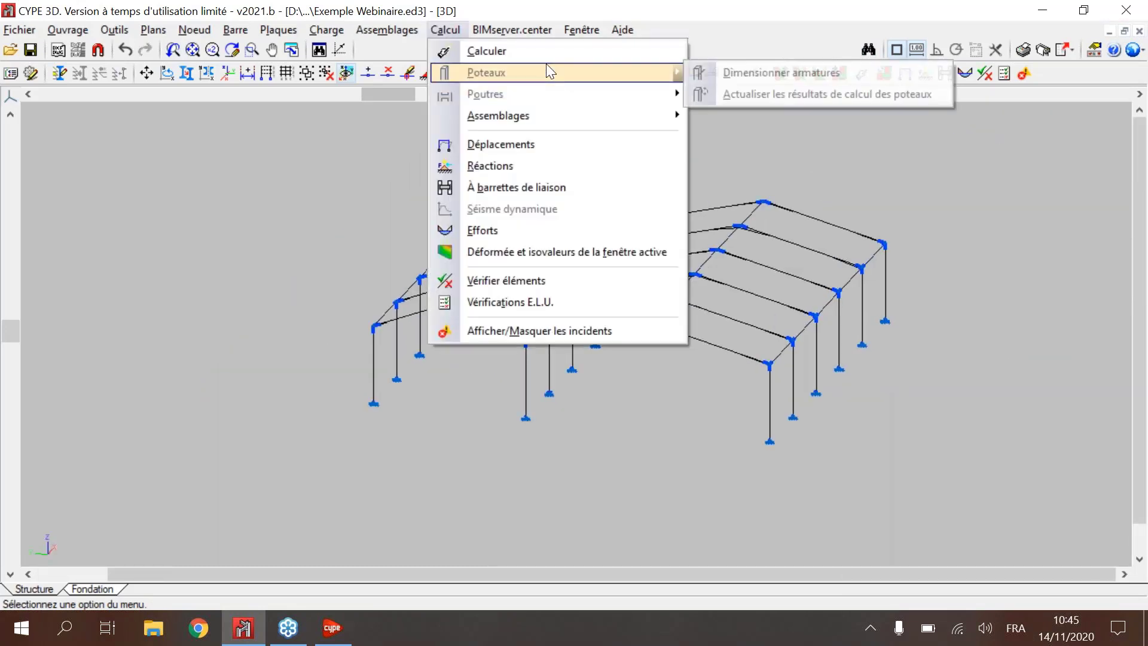
click(538, 52)
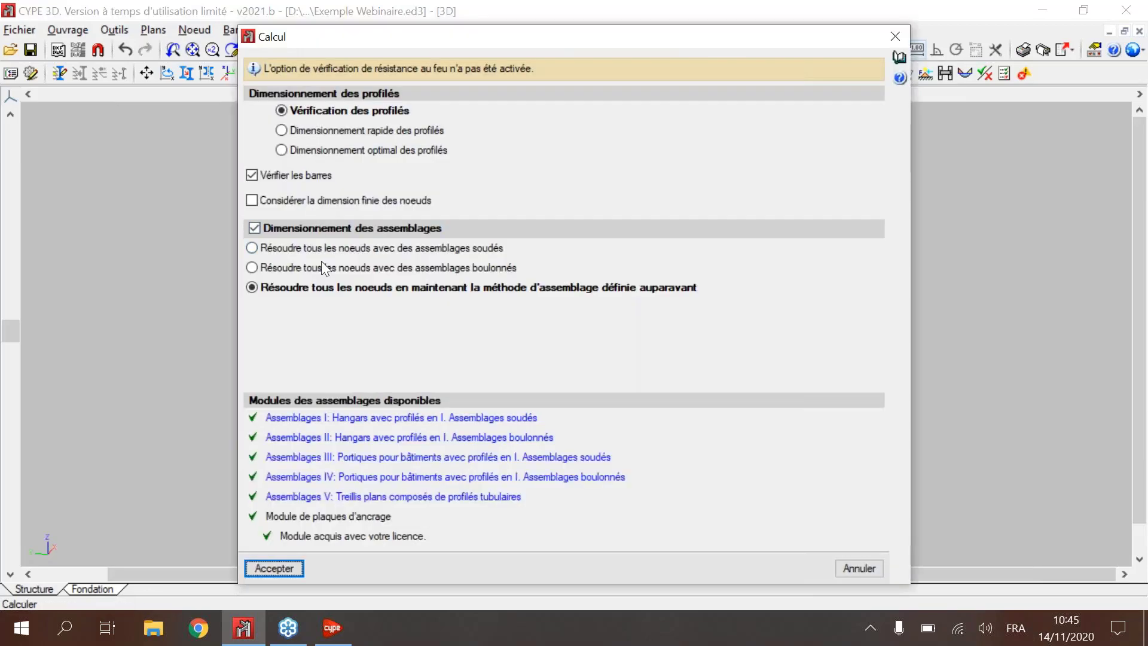
click(335, 233)
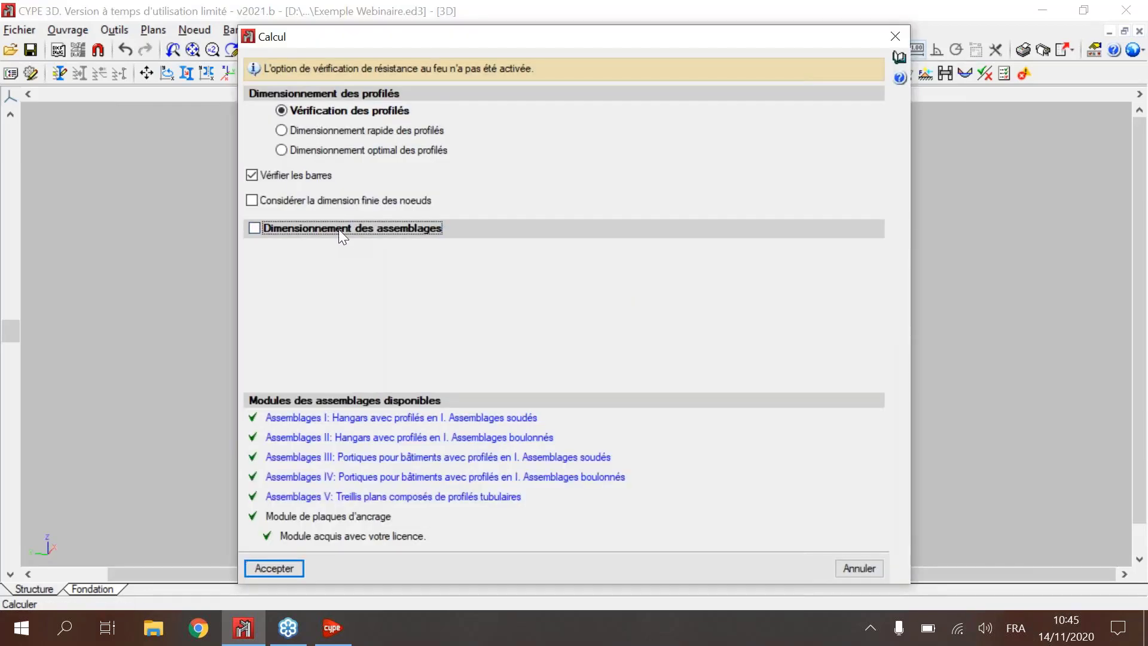
click(339, 230)
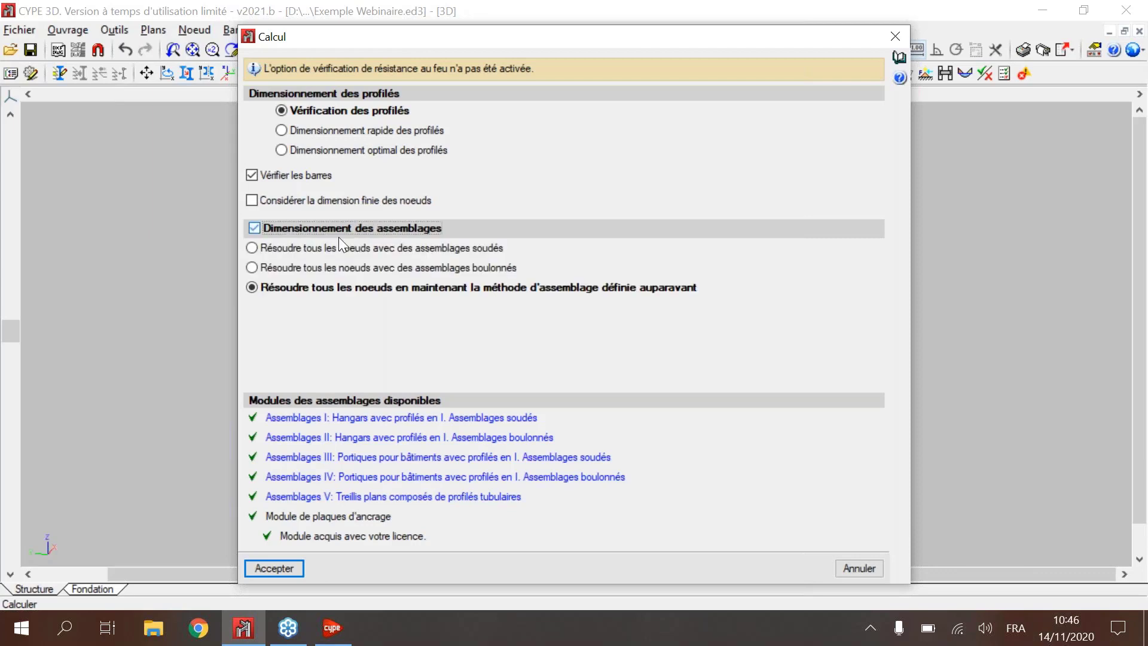
click(338, 288)
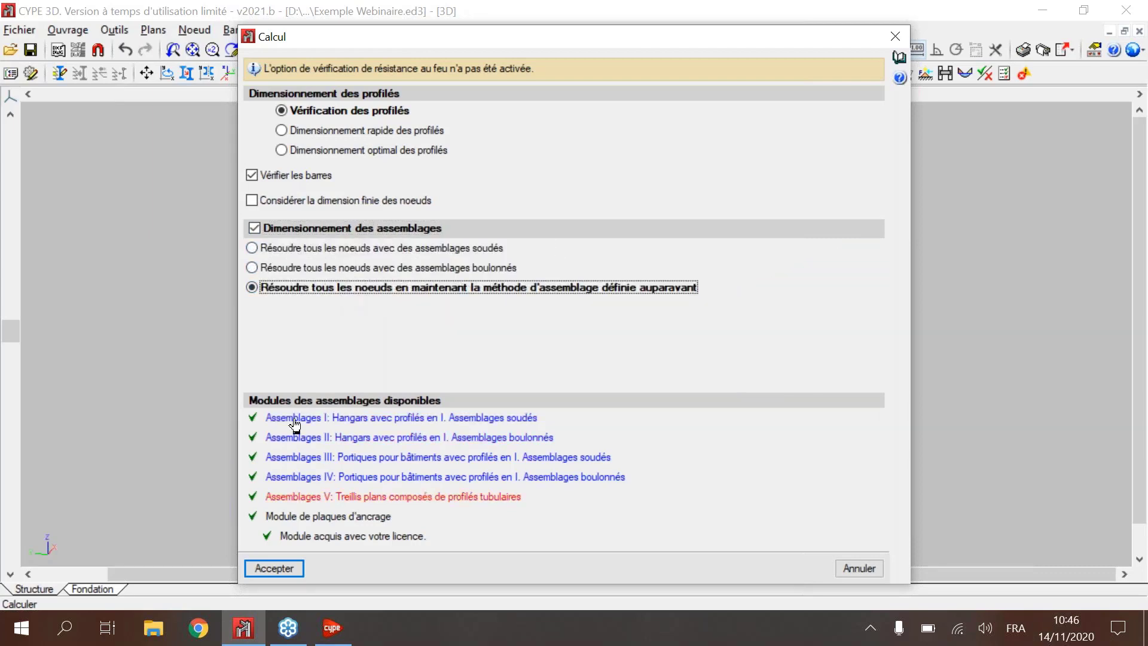
Step: Examine the standards and bolted connection typologies on the Assemblages II module's web page, and close the calculation options without calculating
click(391, 440)
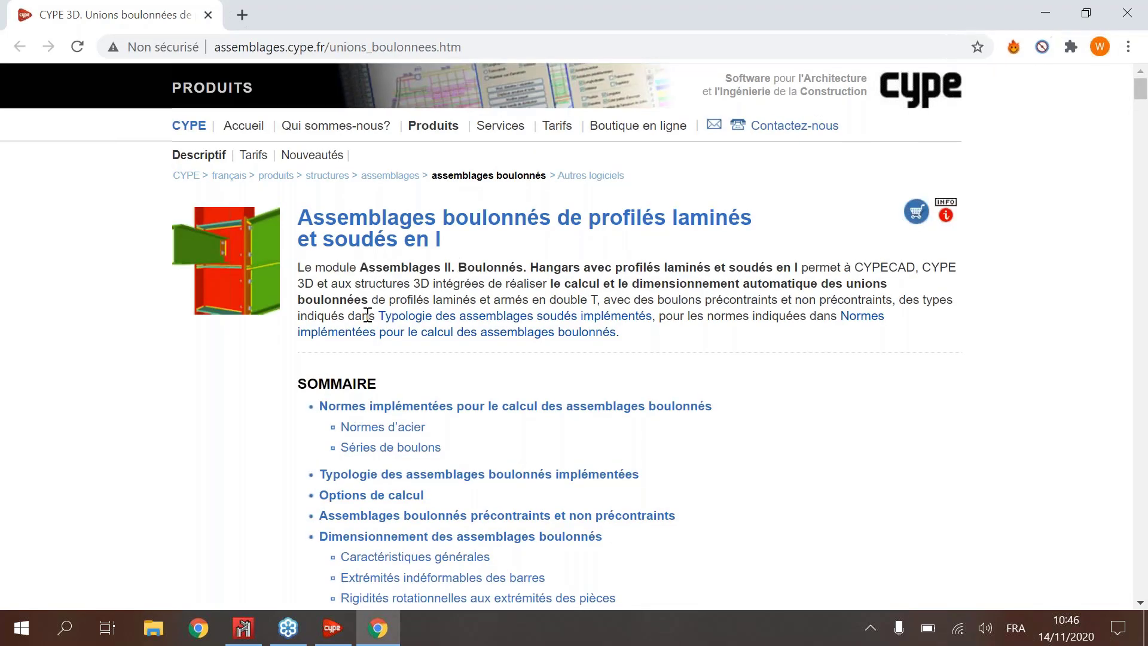
scroll(368, 315, down, 4)
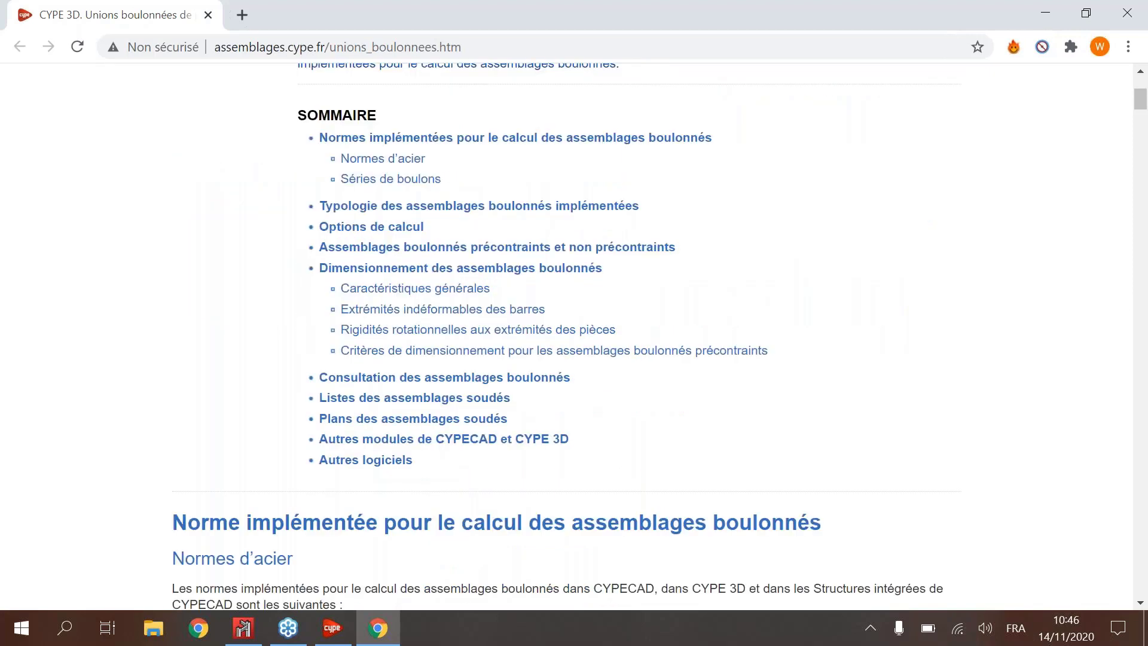
scroll(549, 359, down, 10)
scroll(549, 359, down, 6)
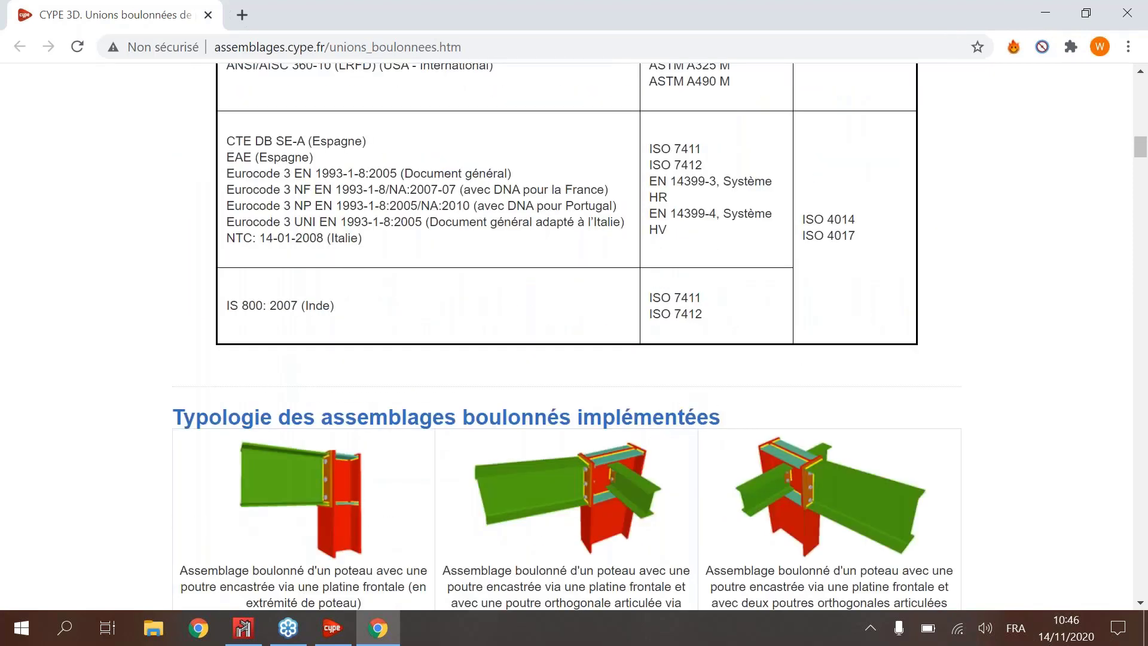
scroll(566, 335, down, 7)
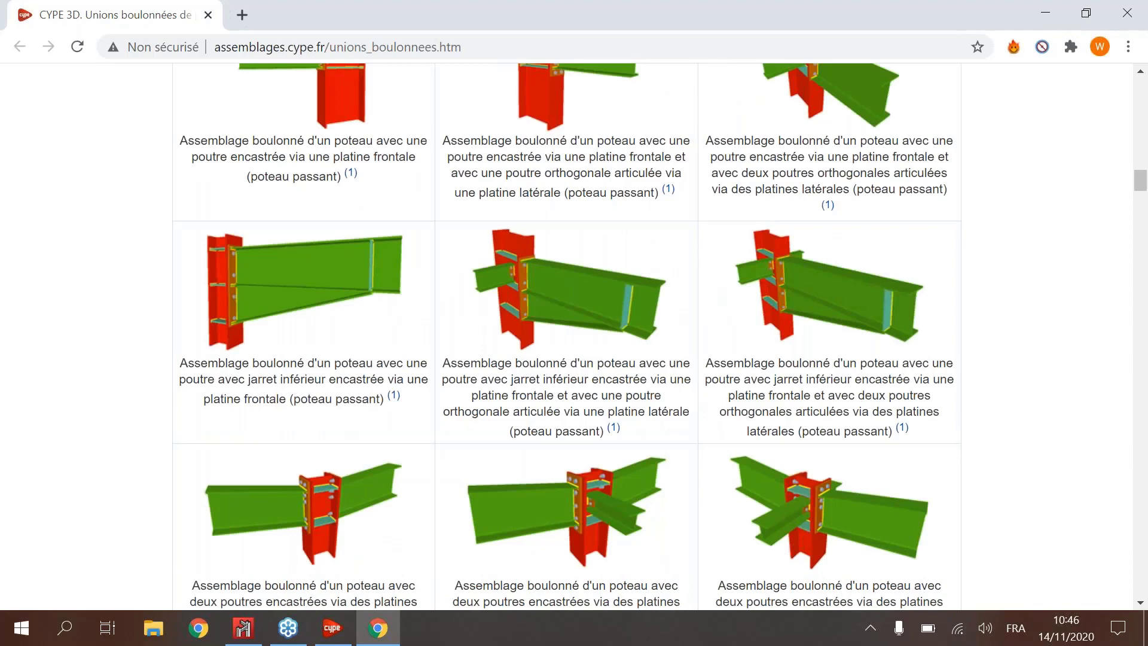
scroll(393, 328, down, 2)
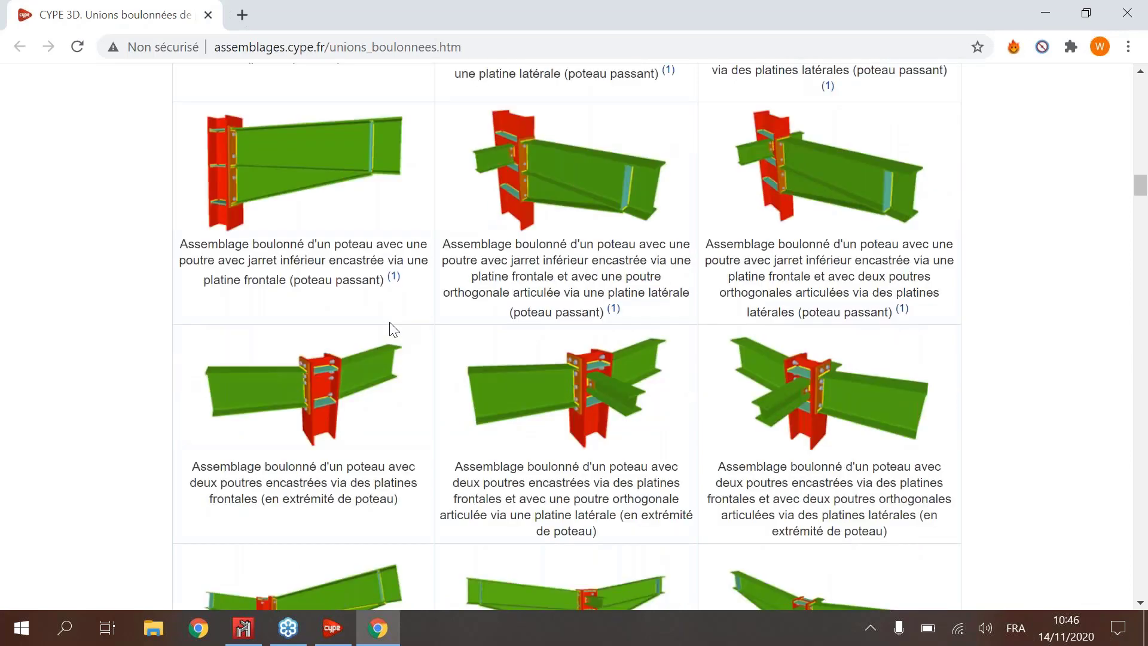
scroll(413, 320, down, 9)
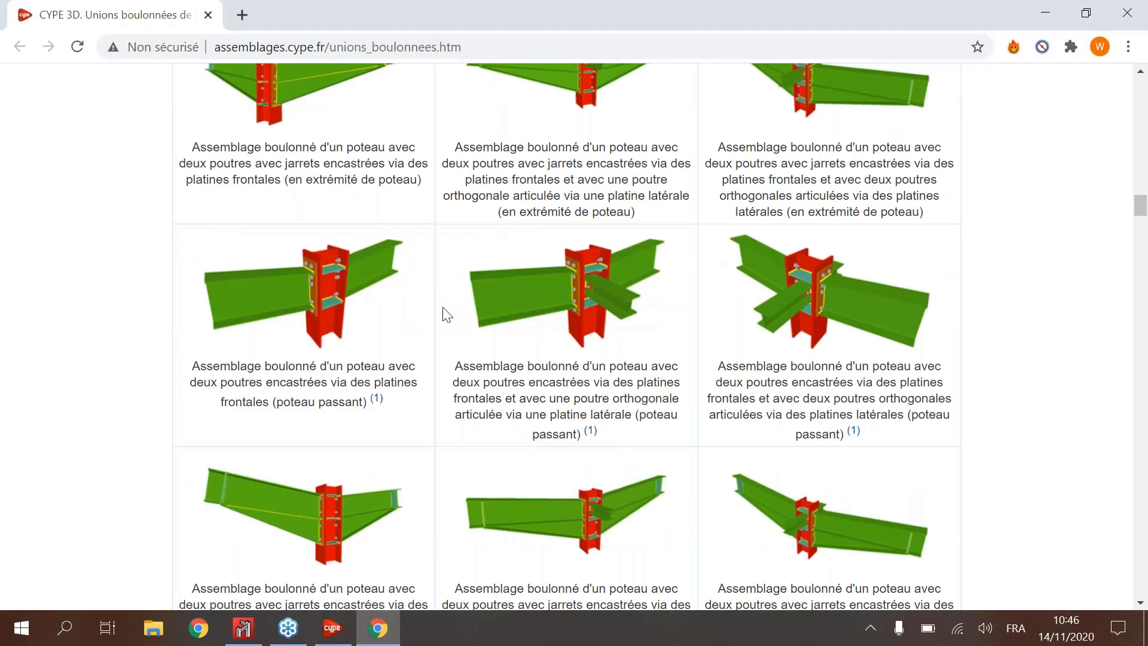
scroll(447, 315, down, 1)
scroll(447, 315, down, 6)
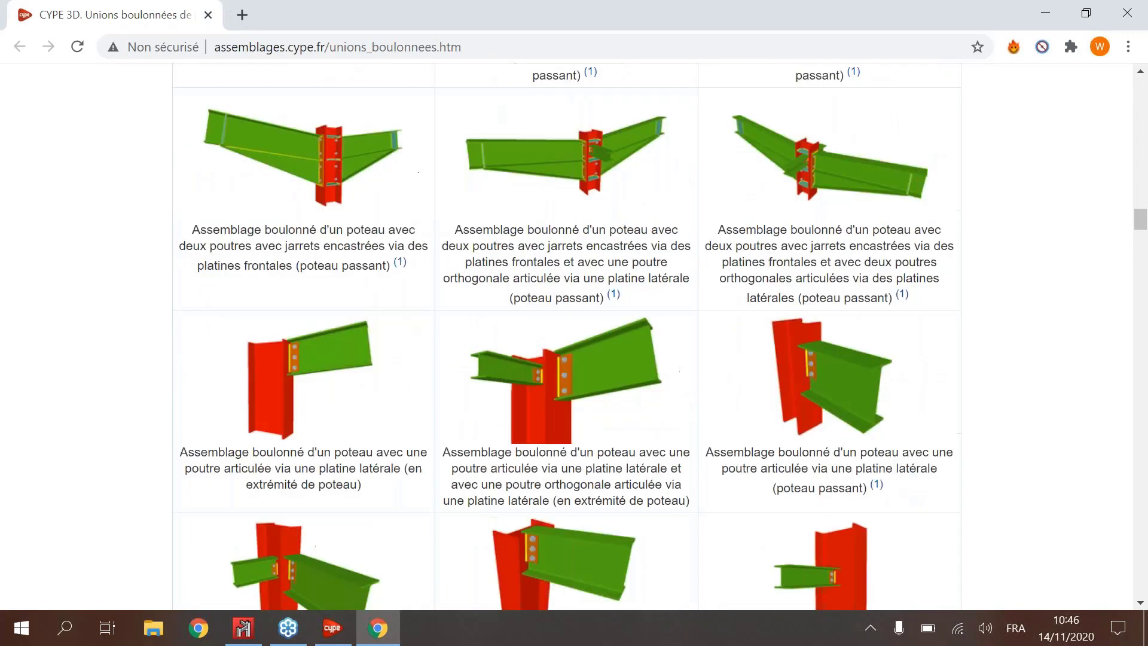
scroll(600, 277, down, 8)
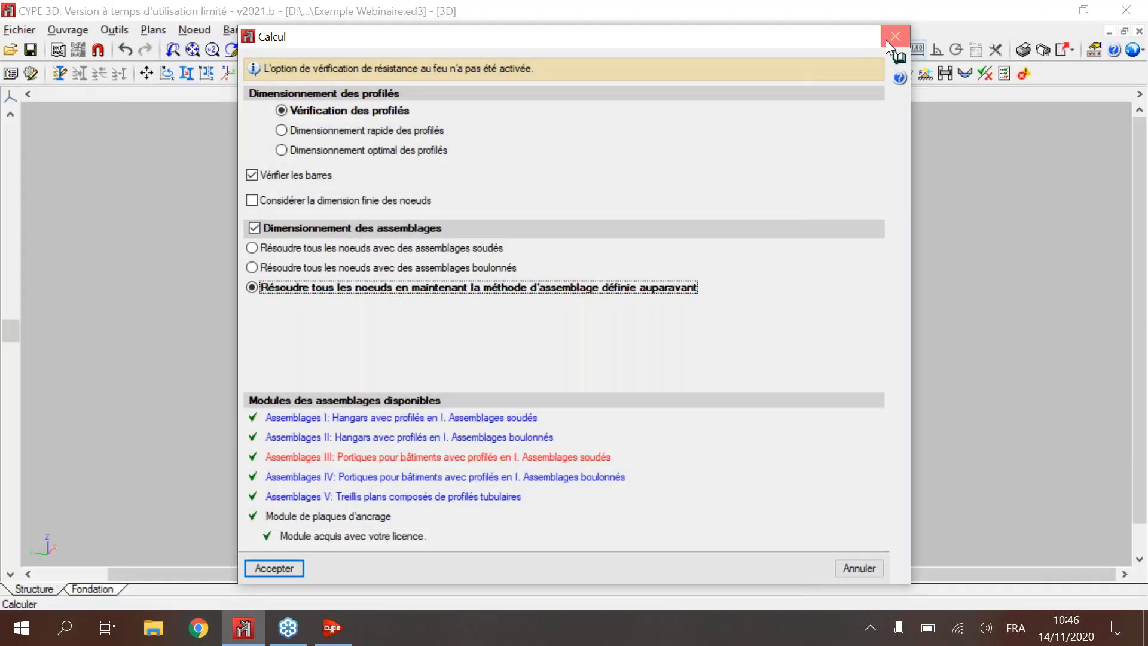
click(886, 38)
Step: Start the connection Éditer tool, read the incident on the ridge connection Type 22, and hide the incident markers
scroll(728, 219, up, 2)
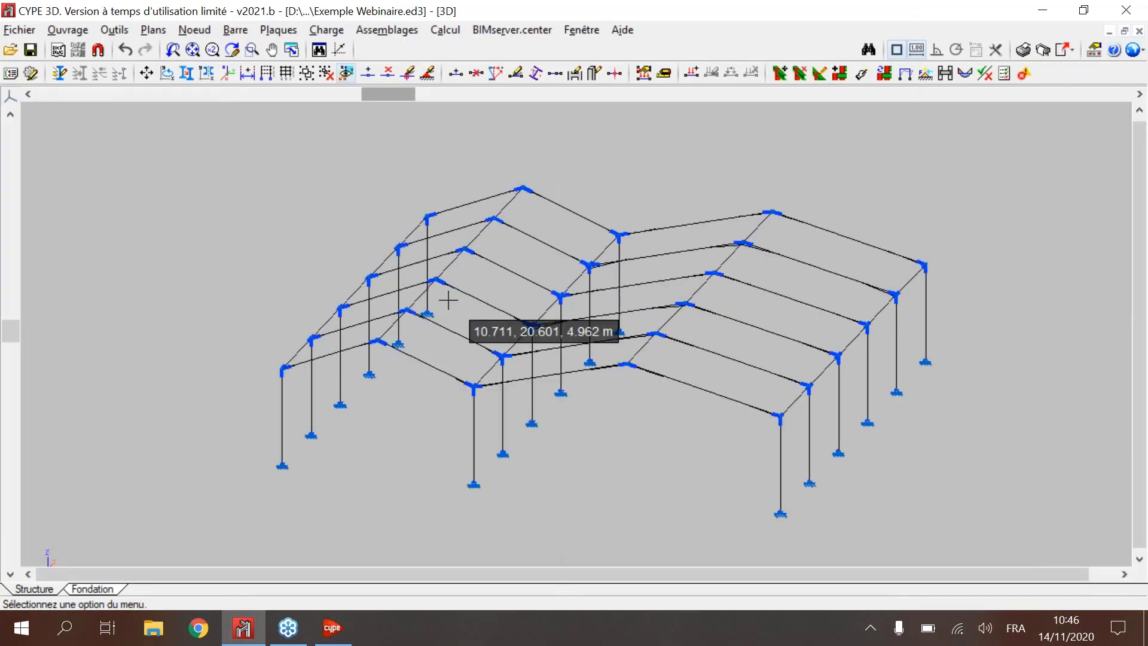
scroll(446, 346, up, 2)
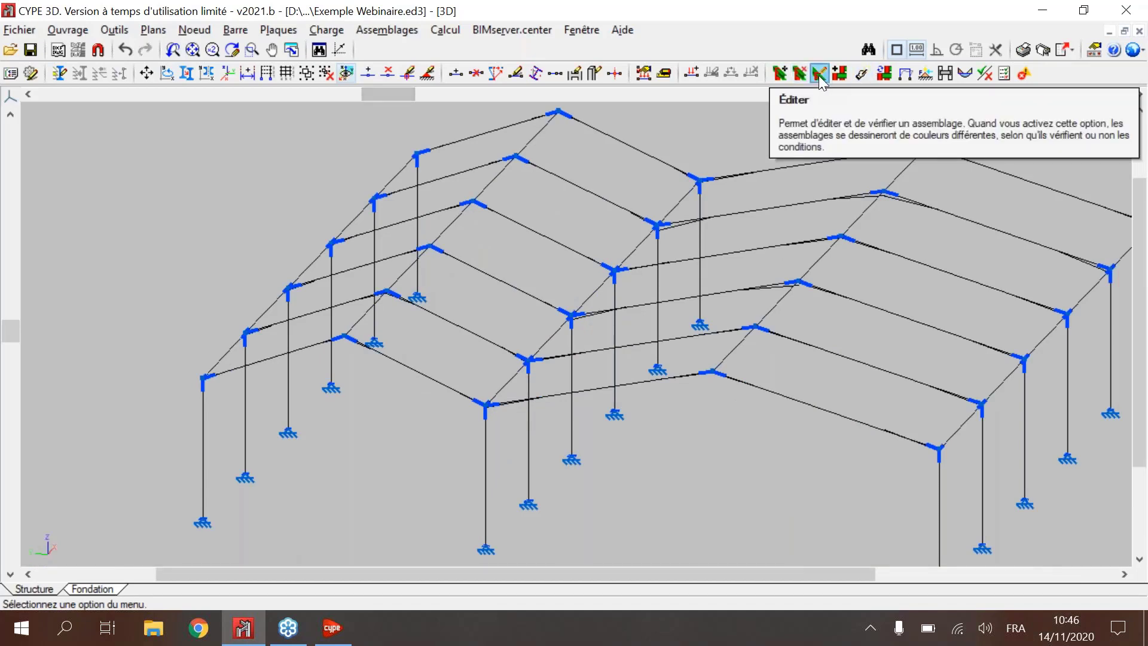
click(820, 73)
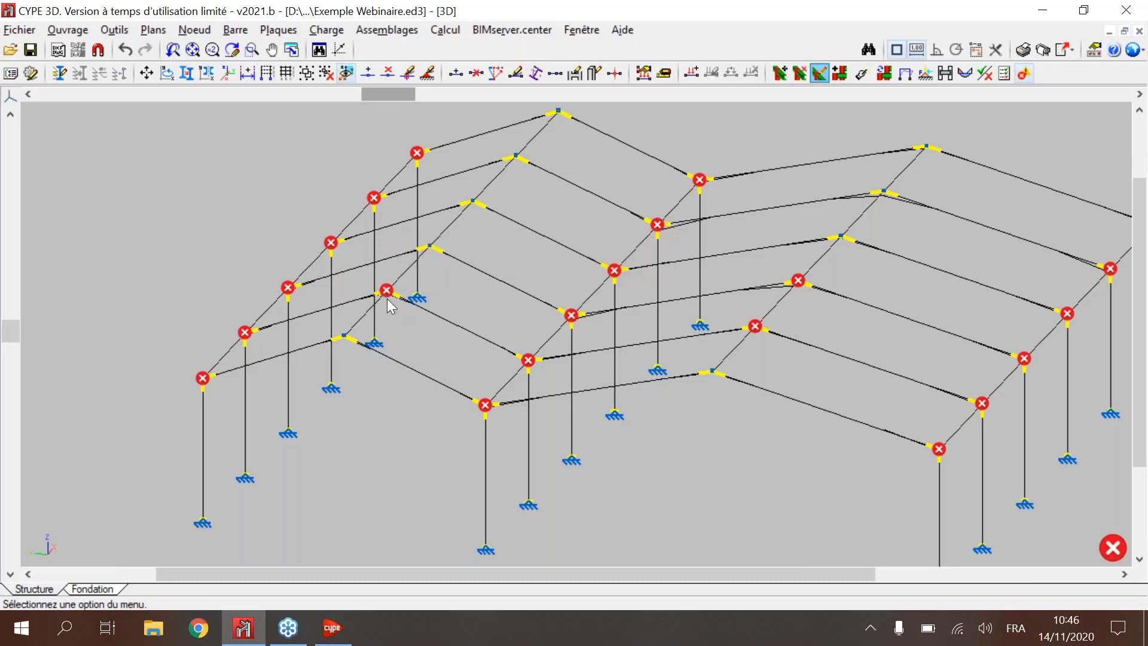
mouse_move(392, 294)
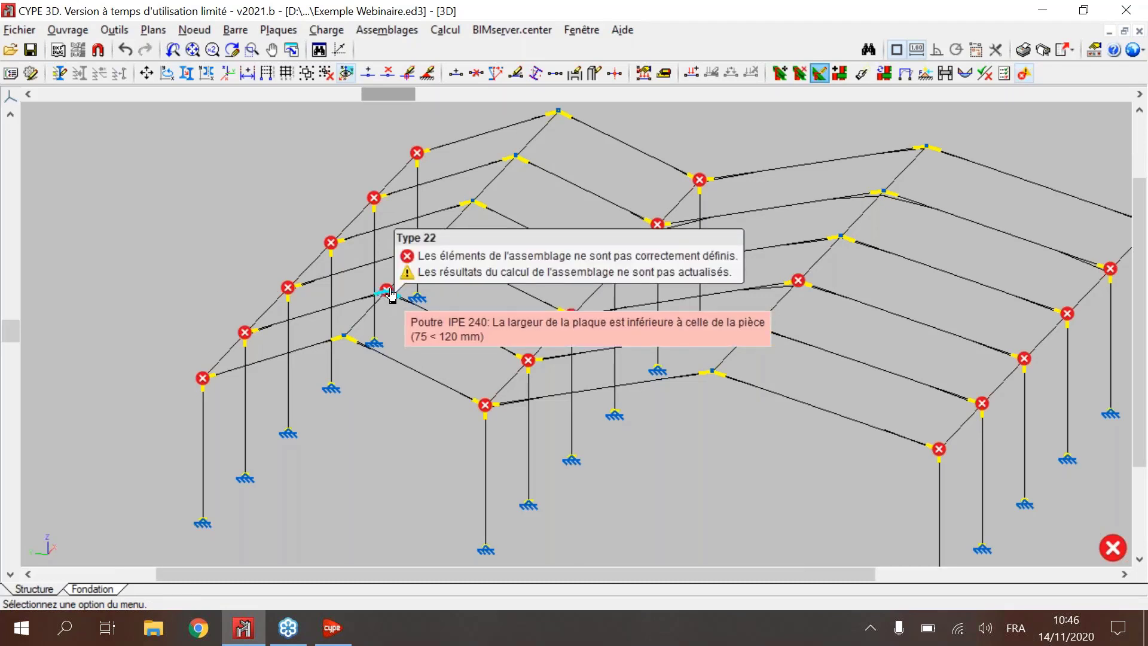
click(937, 50)
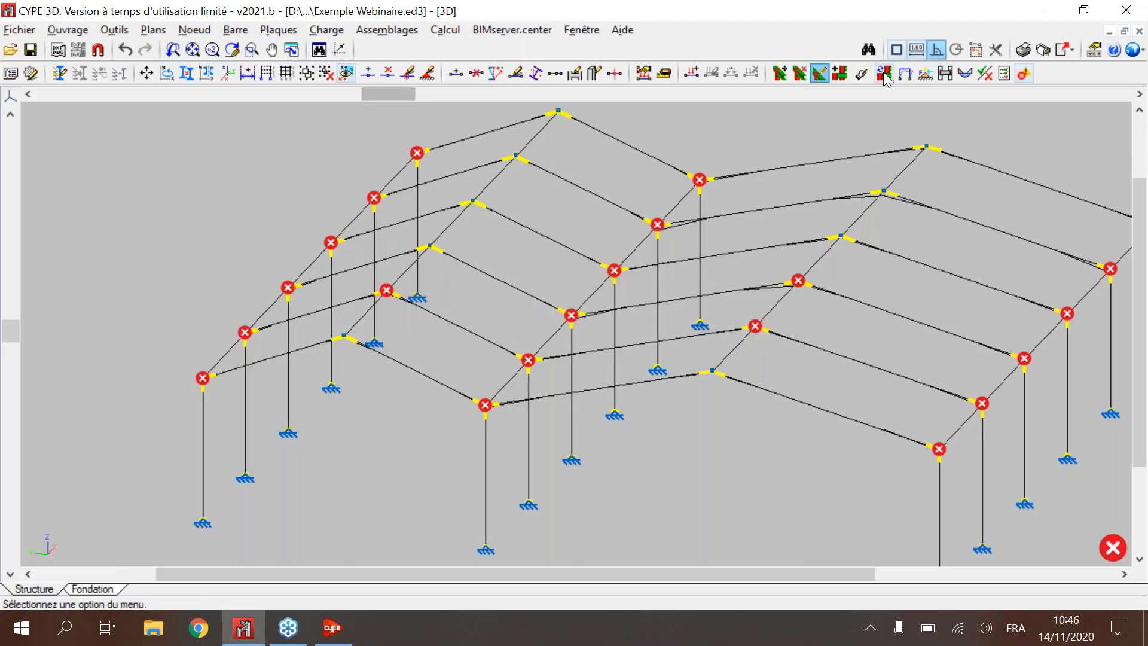
click(1024, 73)
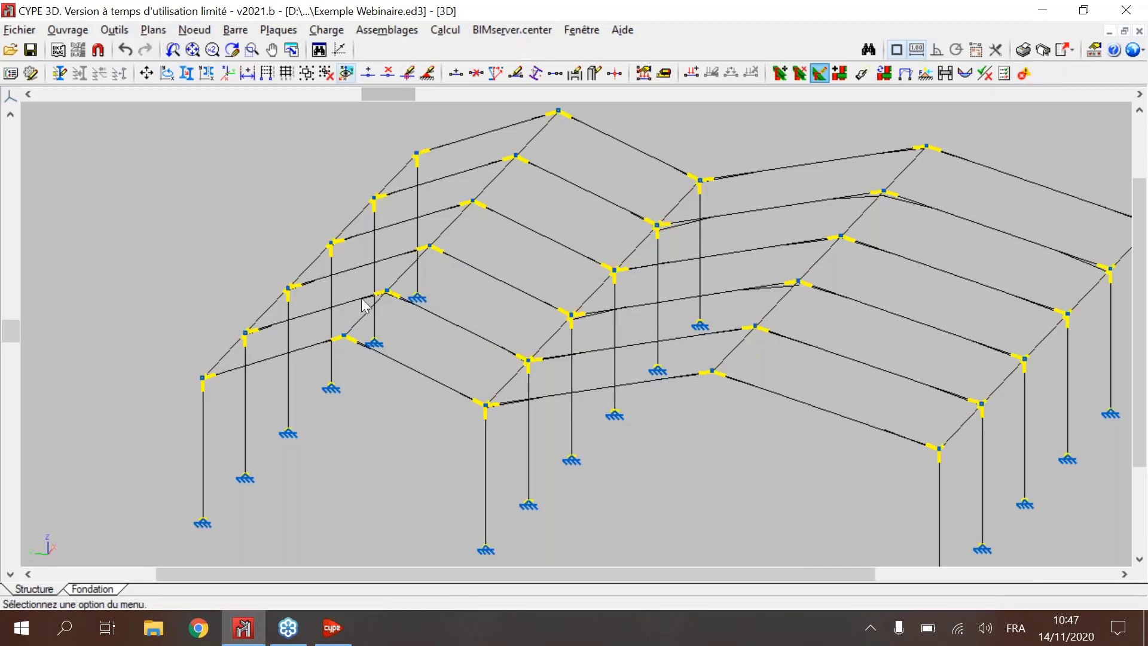
Step: Open the corner connection Type 30 for editing and examine its column, its two beams and the listed incidents in 3D
shift+middle_drag(493, 218, 467, 335)
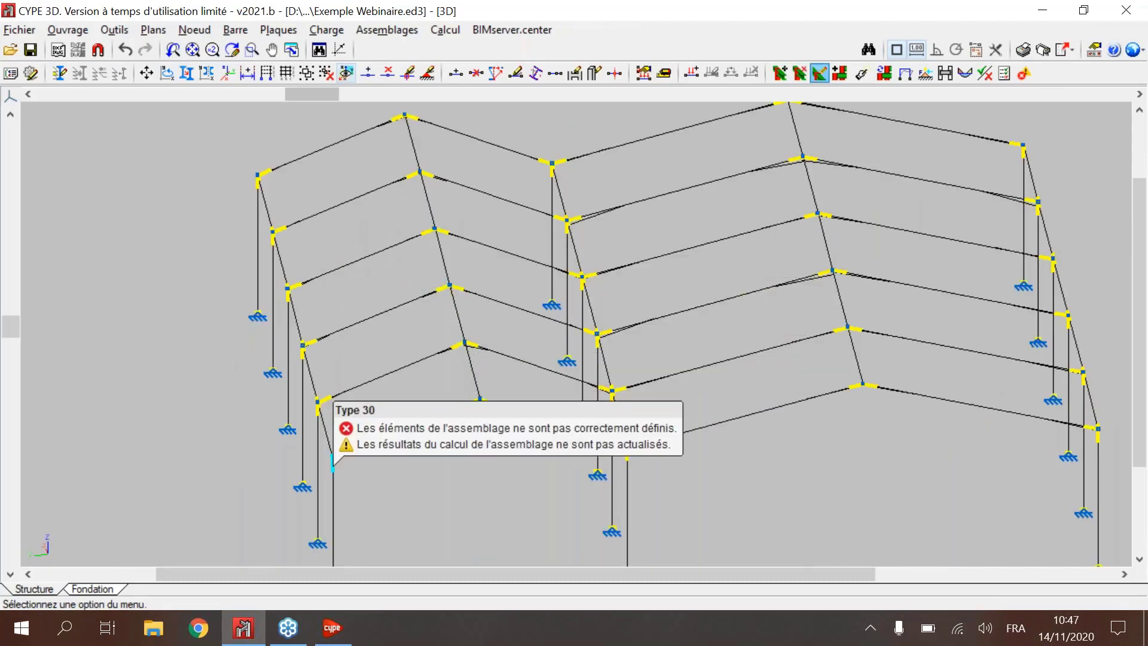
click(332, 463)
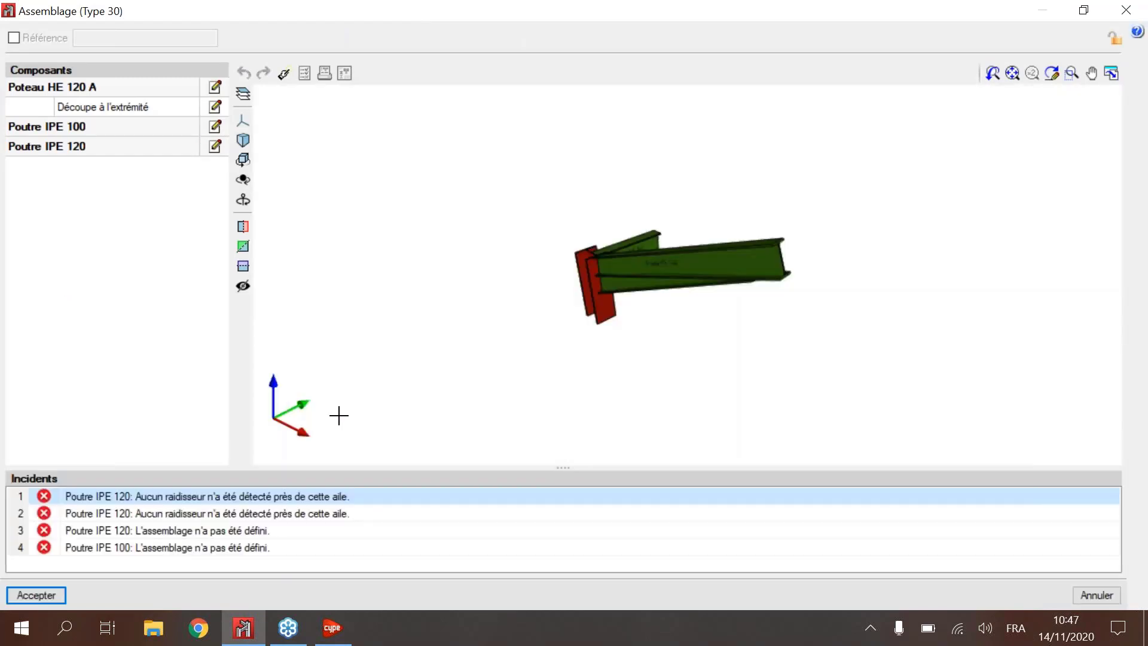
middle_drag(637, 200, 633, 204)
scroll(631, 261, up, 3)
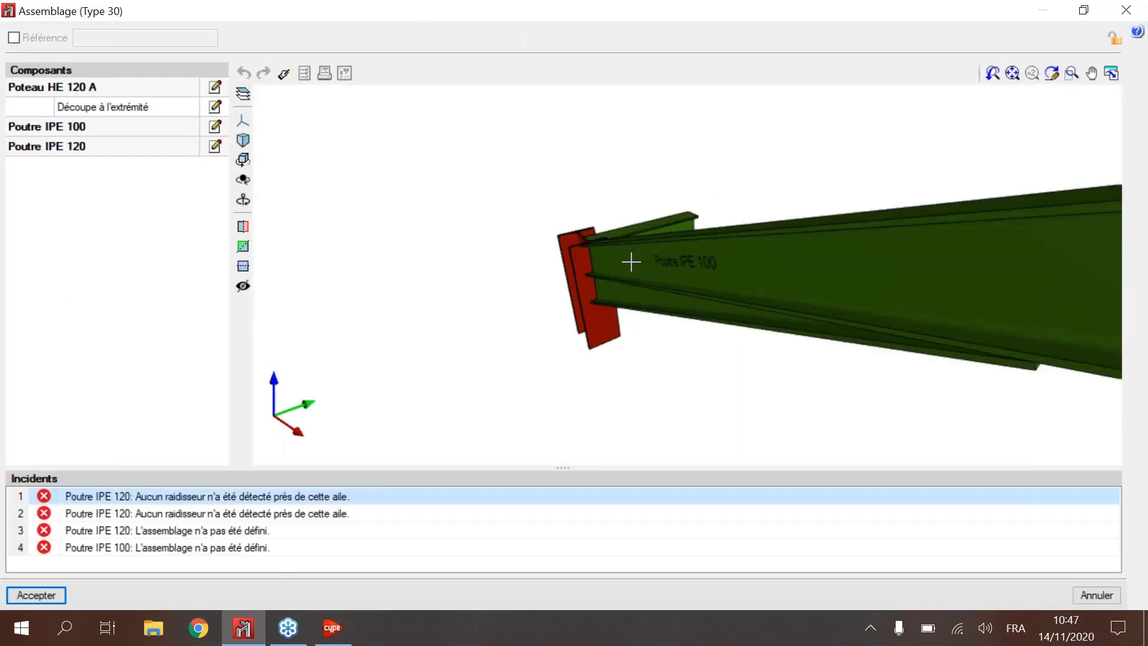
scroll(631, 262, up, 5)
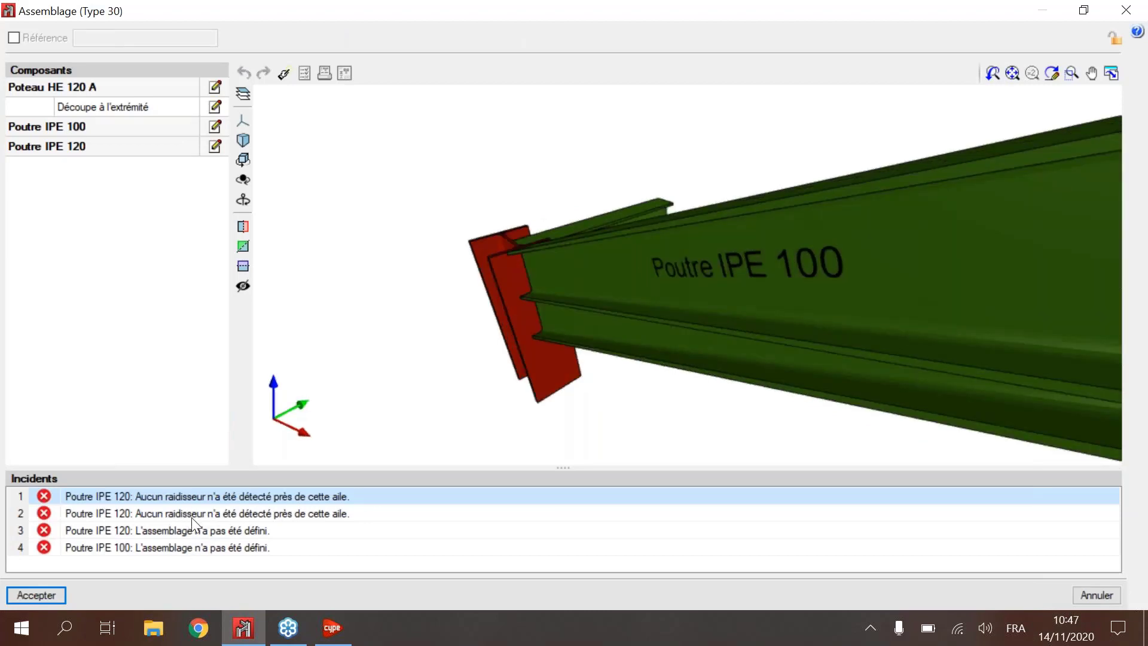
scroll(546, 307, up, 4)
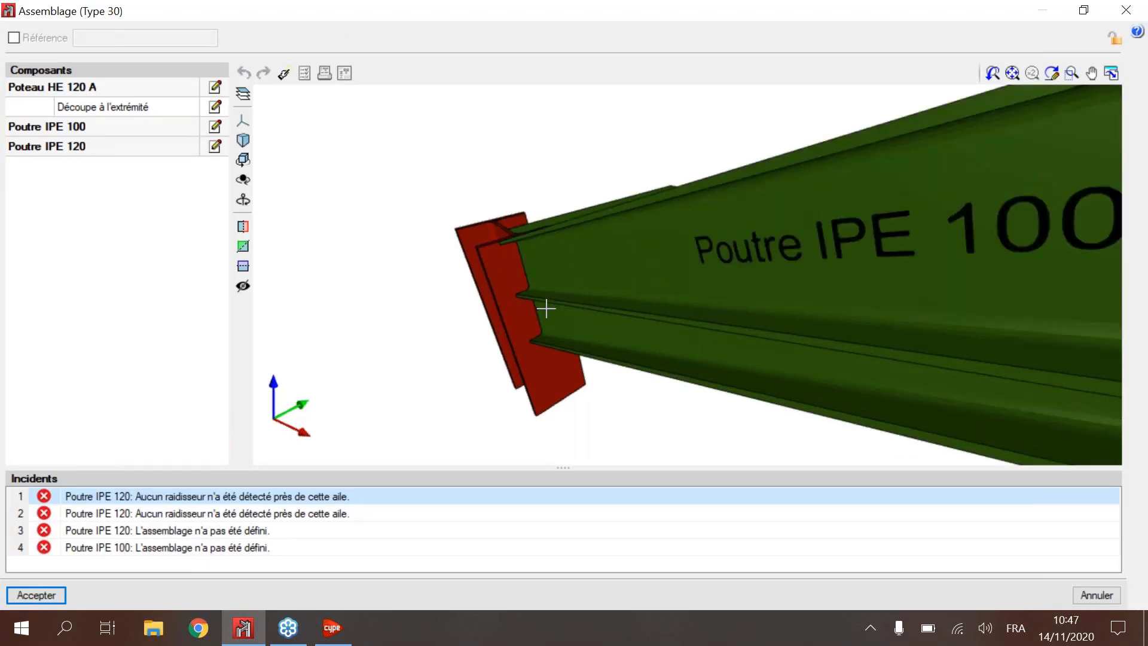
scroll(524, 279, down, 2)
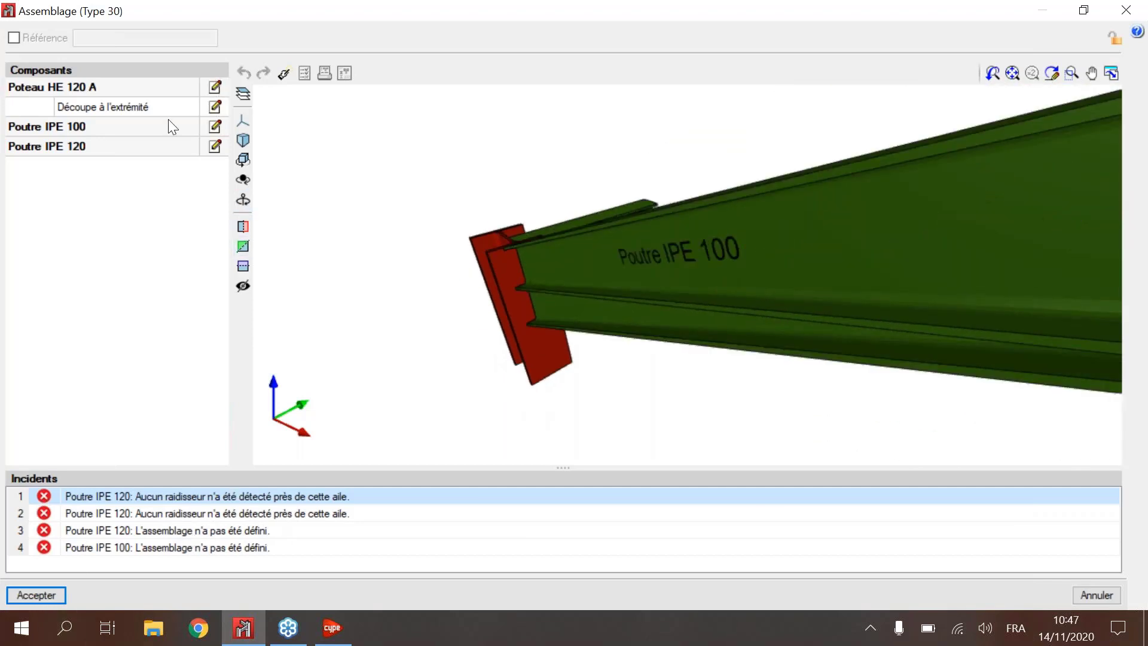
drag(556, 254, 444, 253)
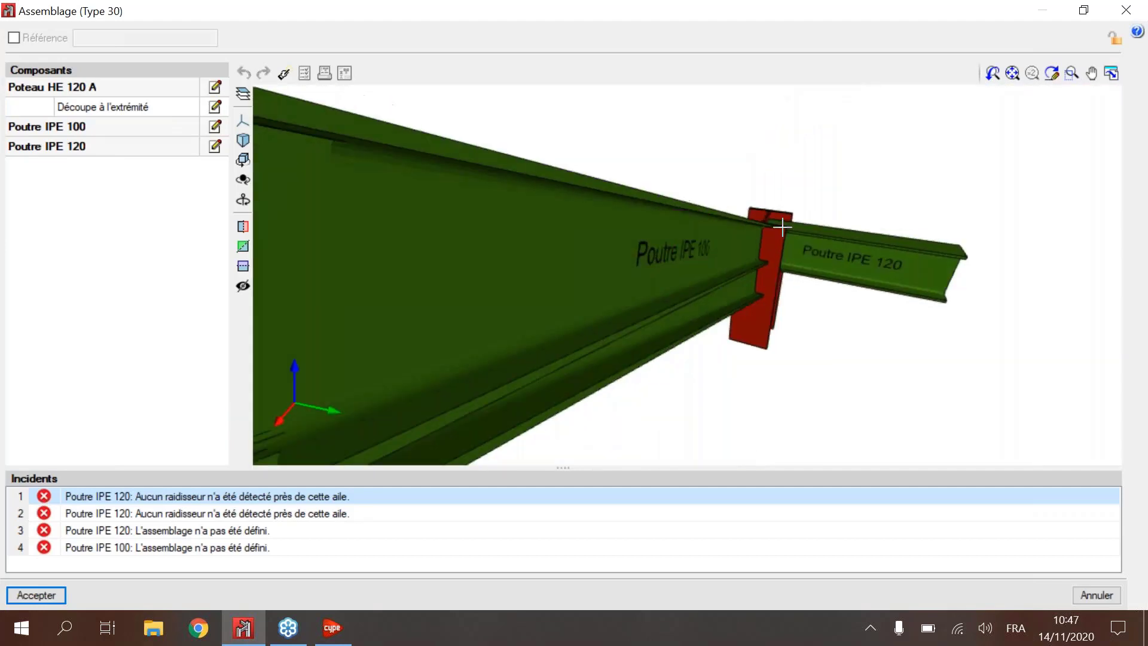
scroll(927, 226, down, 2)
drag(927, 225, 747, 230)
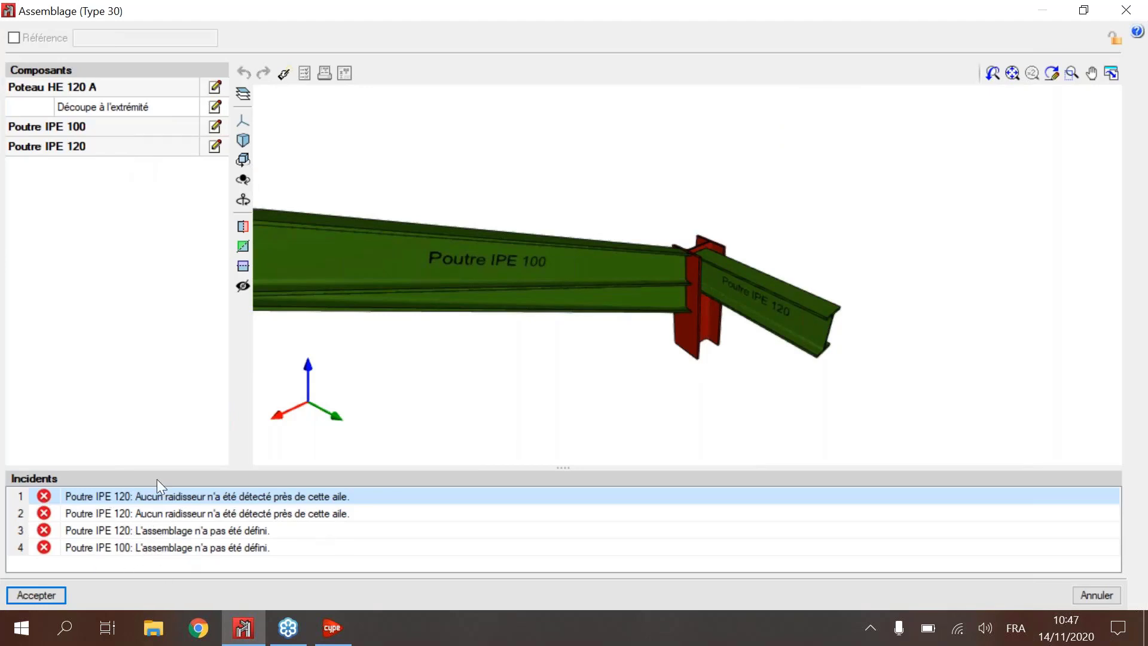
Step: Define the connection of Poutre IPE 100 as Assemblage soudé only, leaving Assemblage boulonné and Découpe à l'extrémité off
click(214, 128)
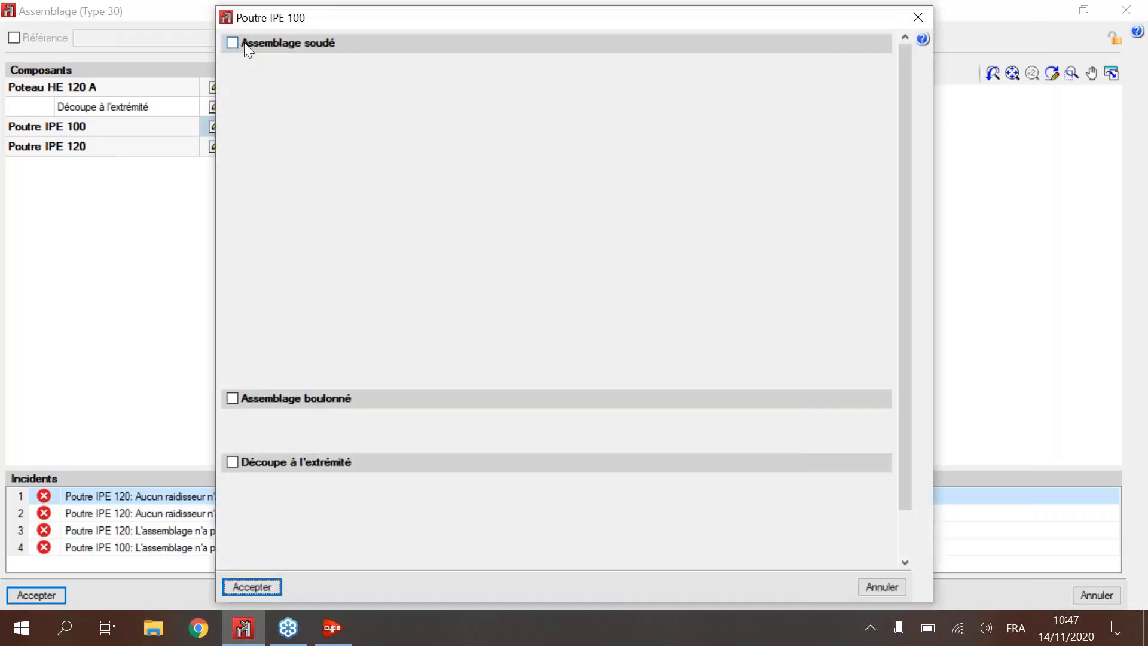
click(244, 42)
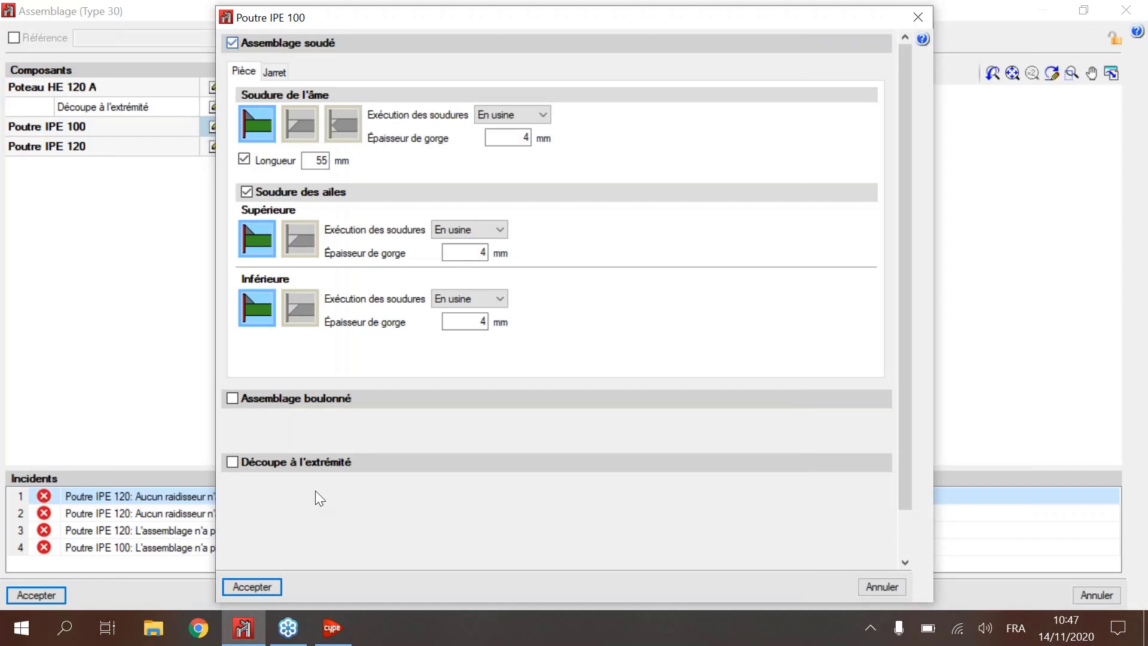
click(267, 399)
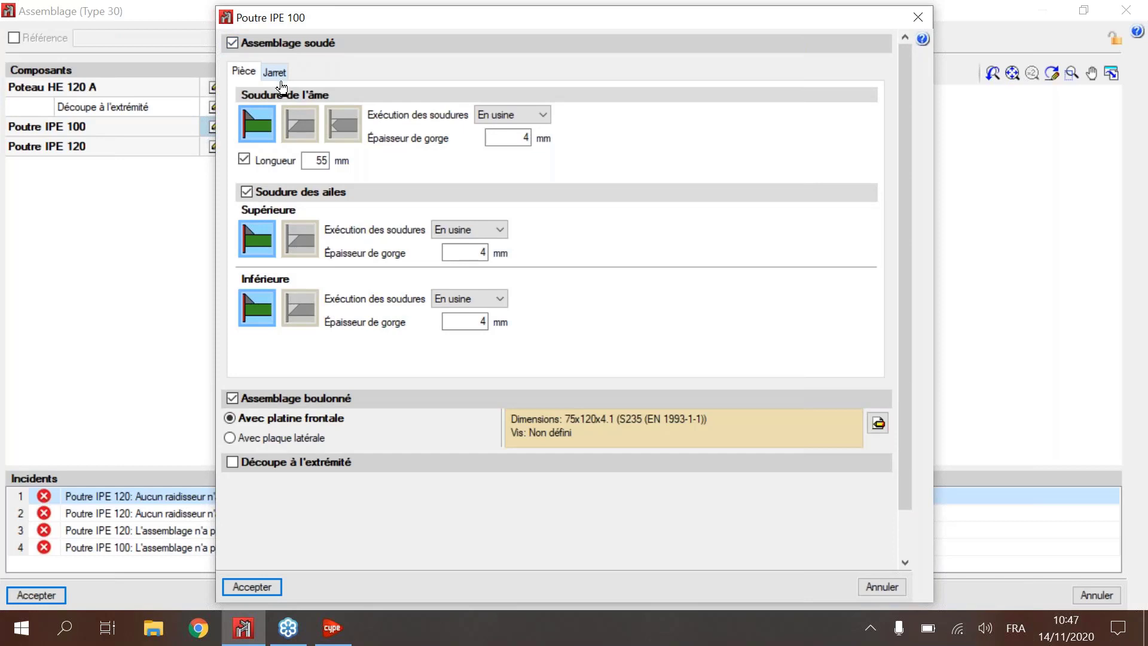
click(264, 41)
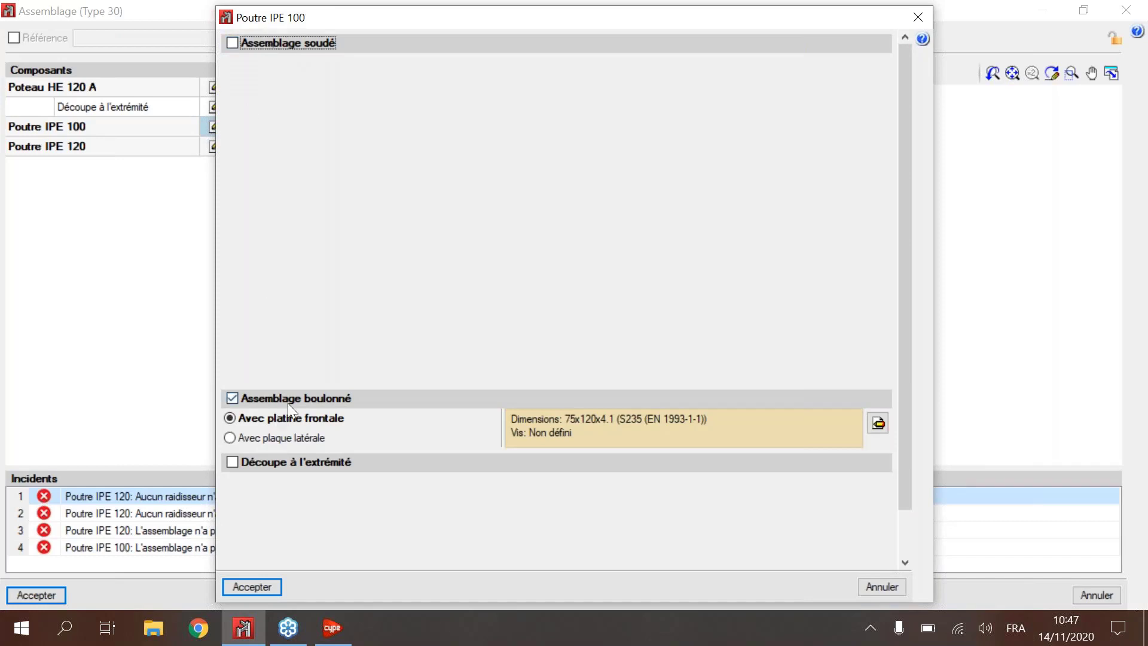
click(288, 401)
click(280, 42)
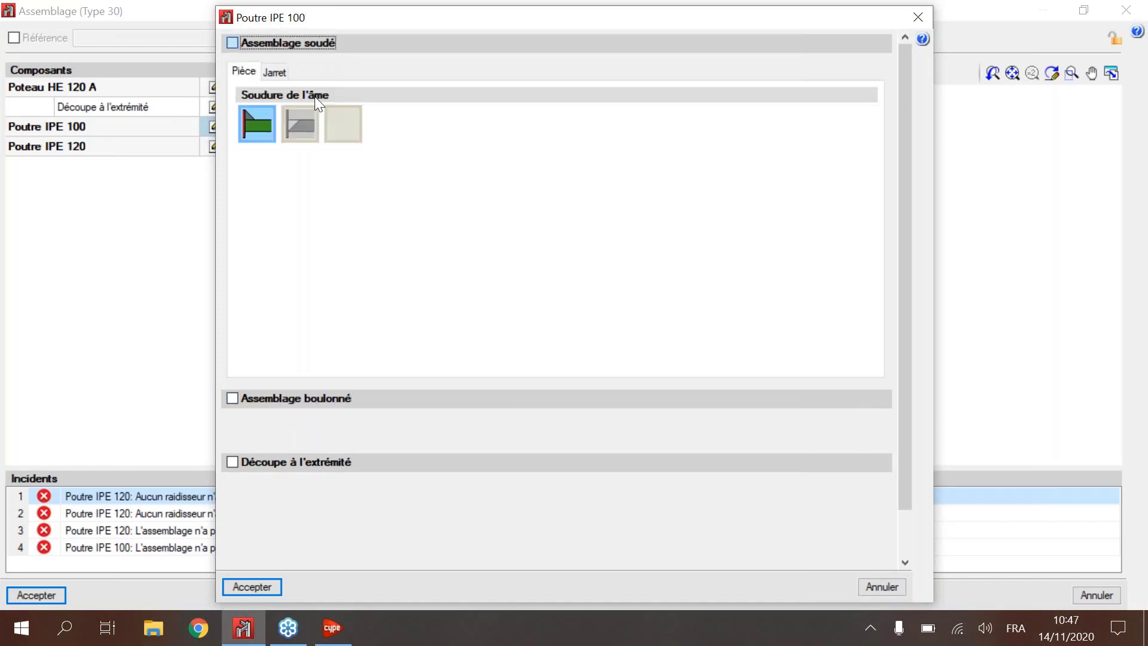
click(242, 586)
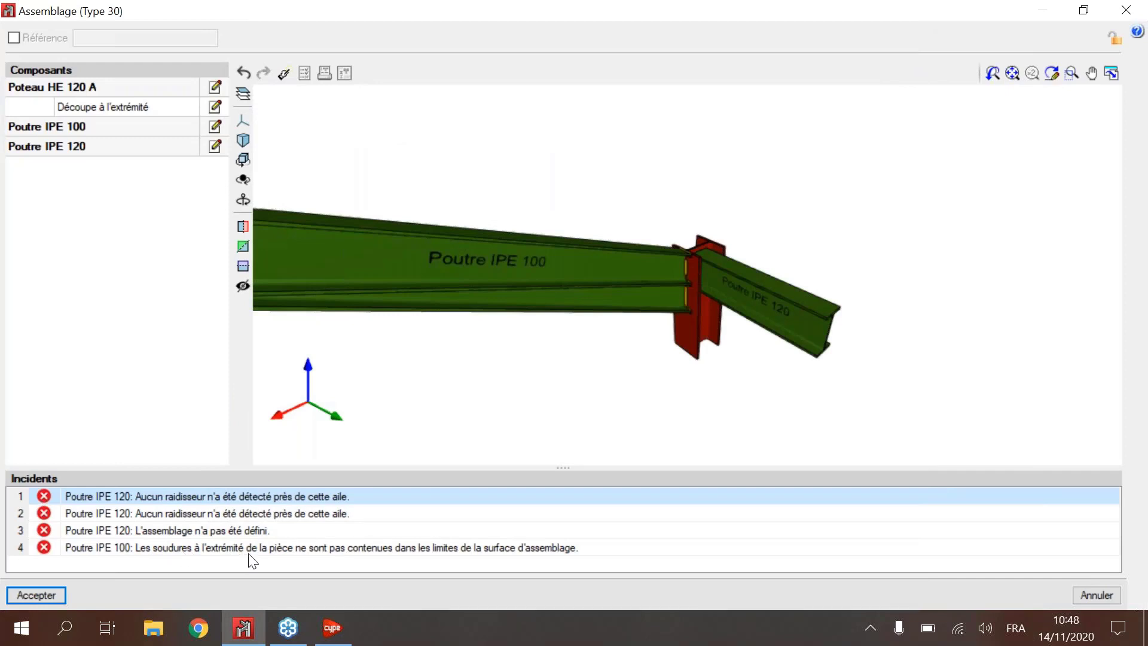
Step: Generate 7 mm S235 (EN 1993-1-1) stiffeners on Poteau HE 120 A, then accept the column and the Type 30 connection
click(215, 87)
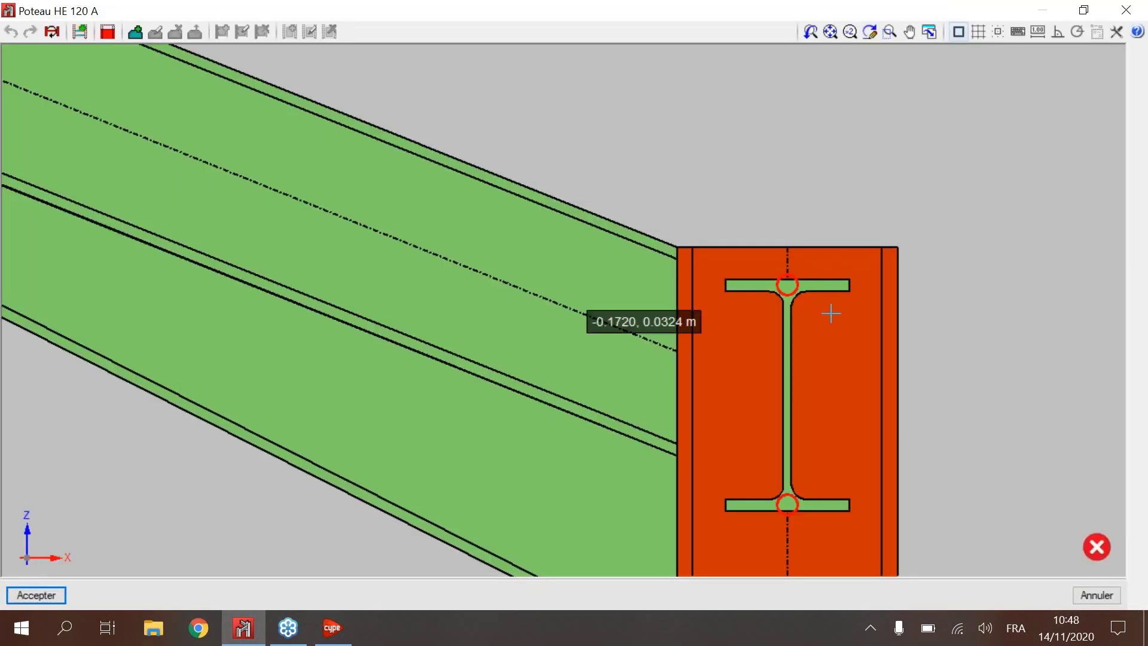
scroll(835, 310, down, 2)
middle_drag(835, 310, 794, 292)
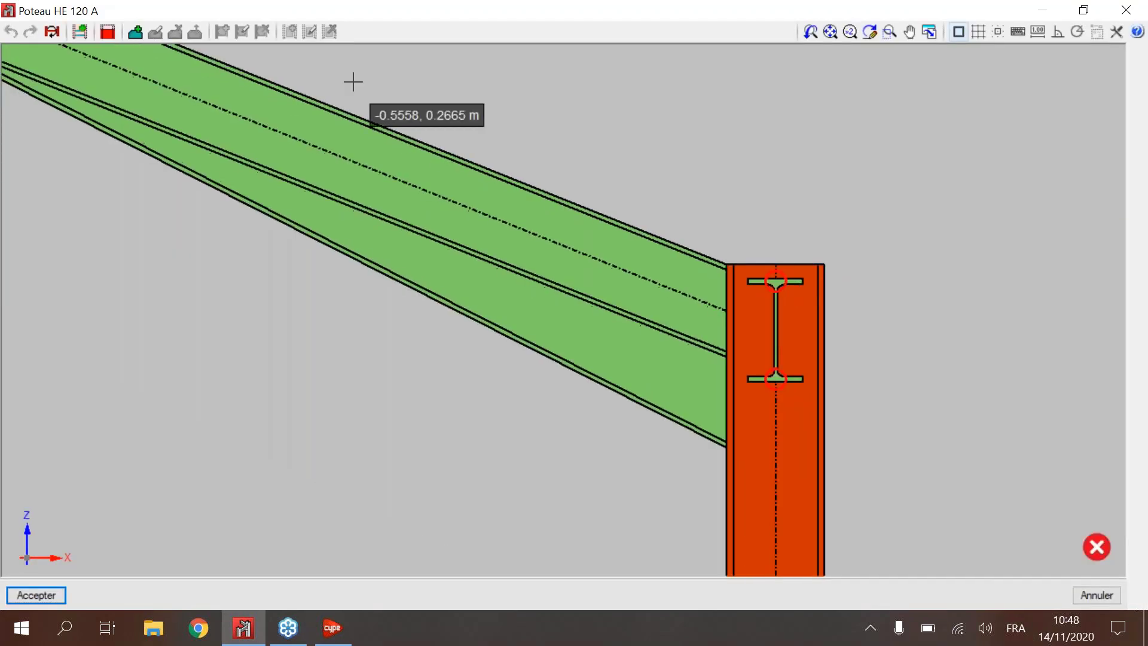
click(79, 32)
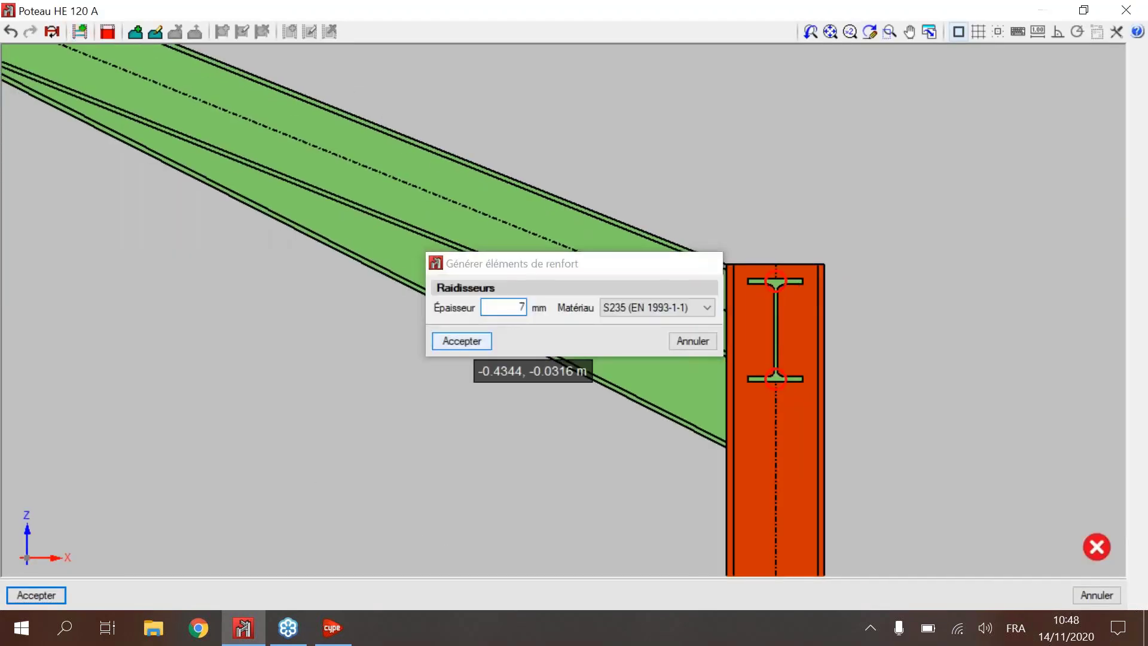
click(462, 340)
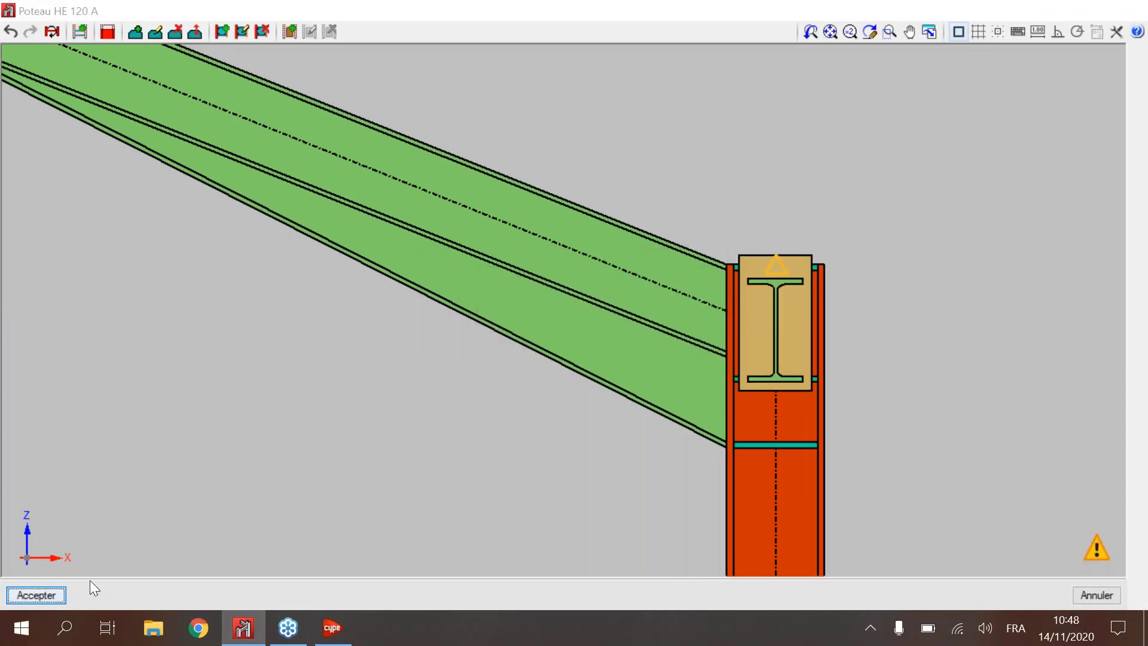
click(36, 595)
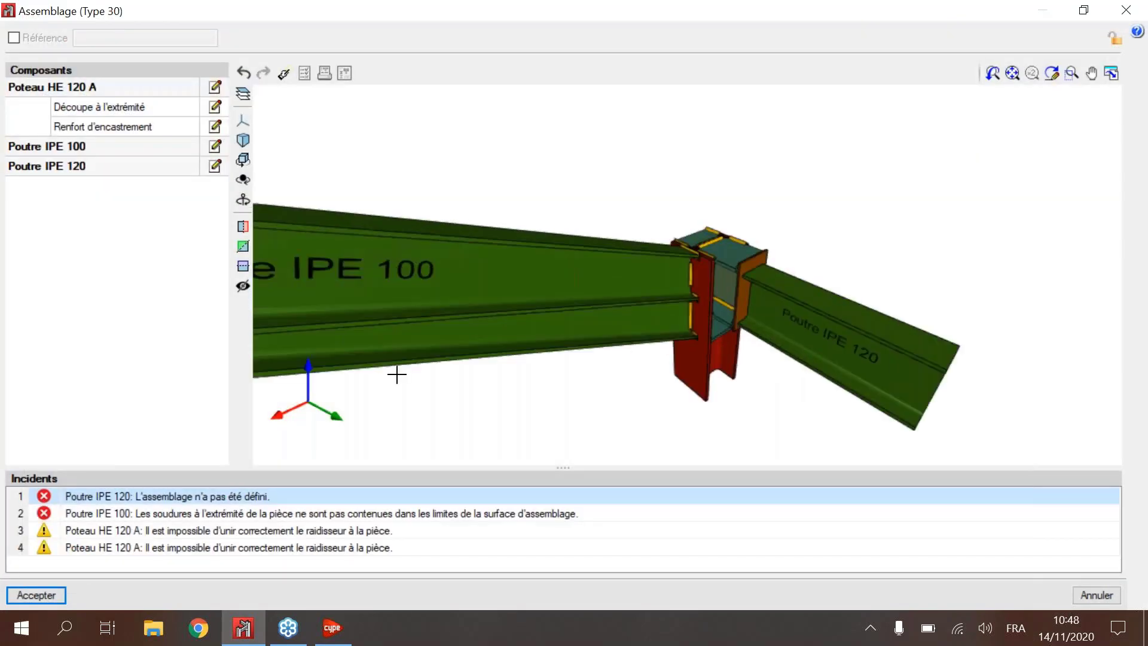
click(32, 596)
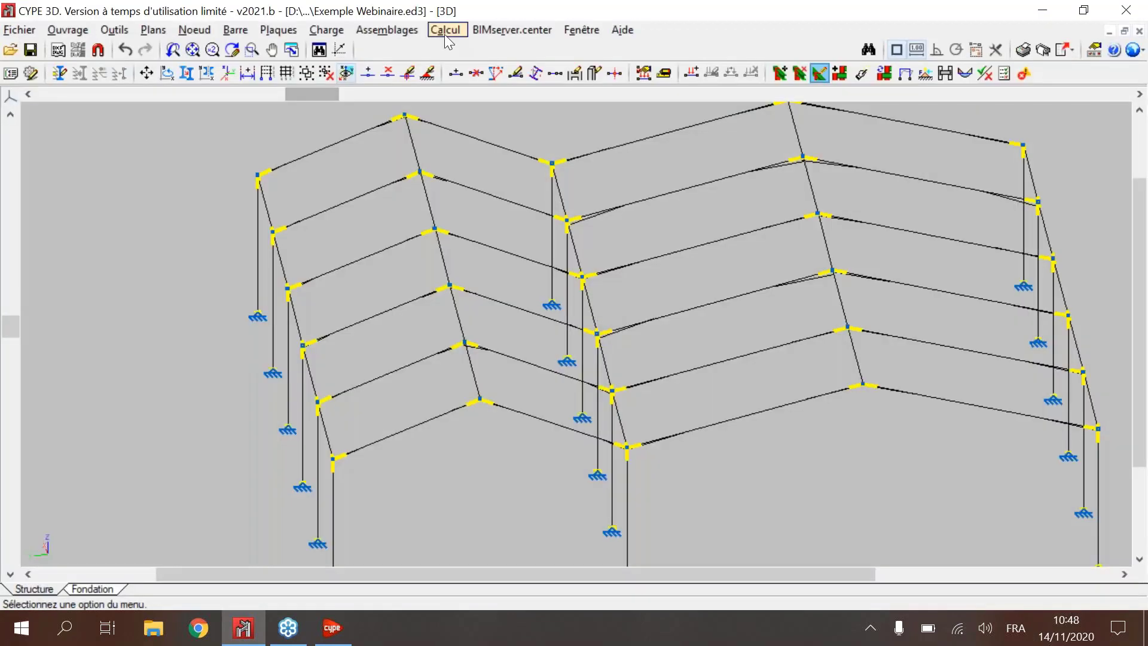
Step: Review the profile and connection dimensioning options of the calculation, and close them without calculating
click(444, 33)
click(491, 53)
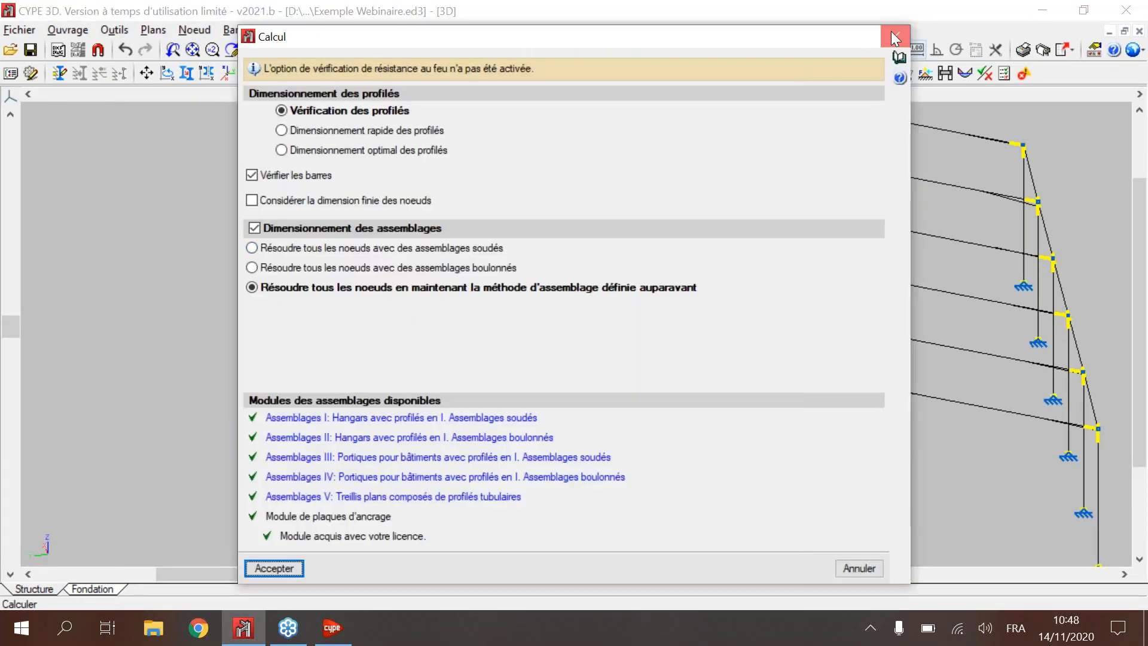
click(896, 37)
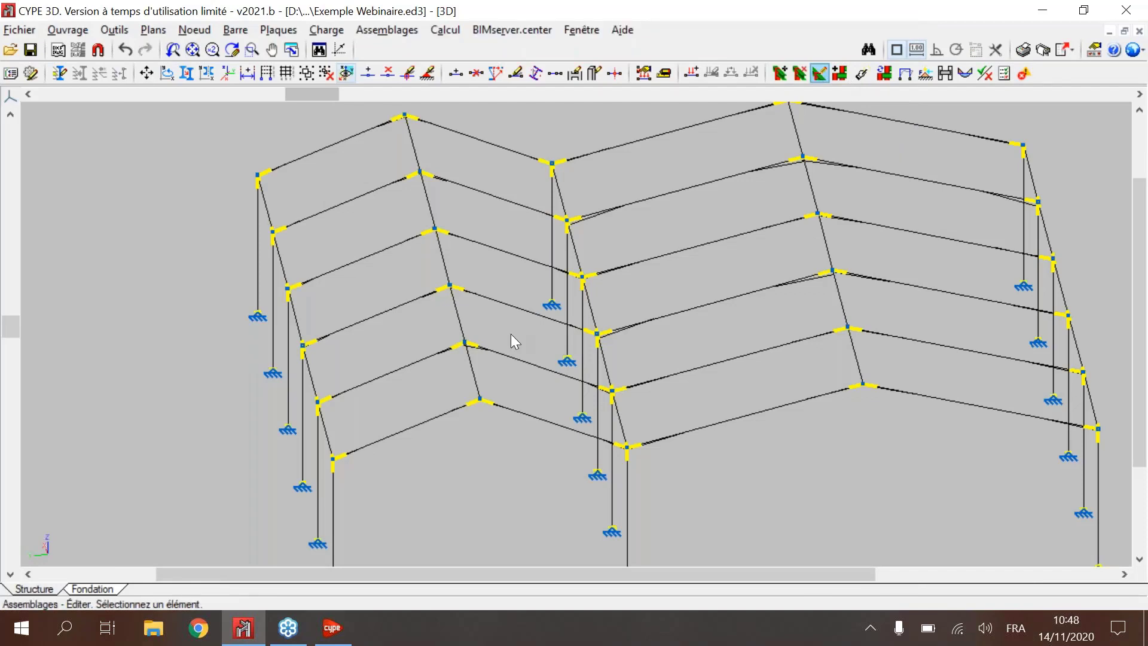
Step: Open the front ridge connection Type 3 for editing and examine its end plate, welds, haunches and both IPE 100 beams in 3D
click(475, 404)
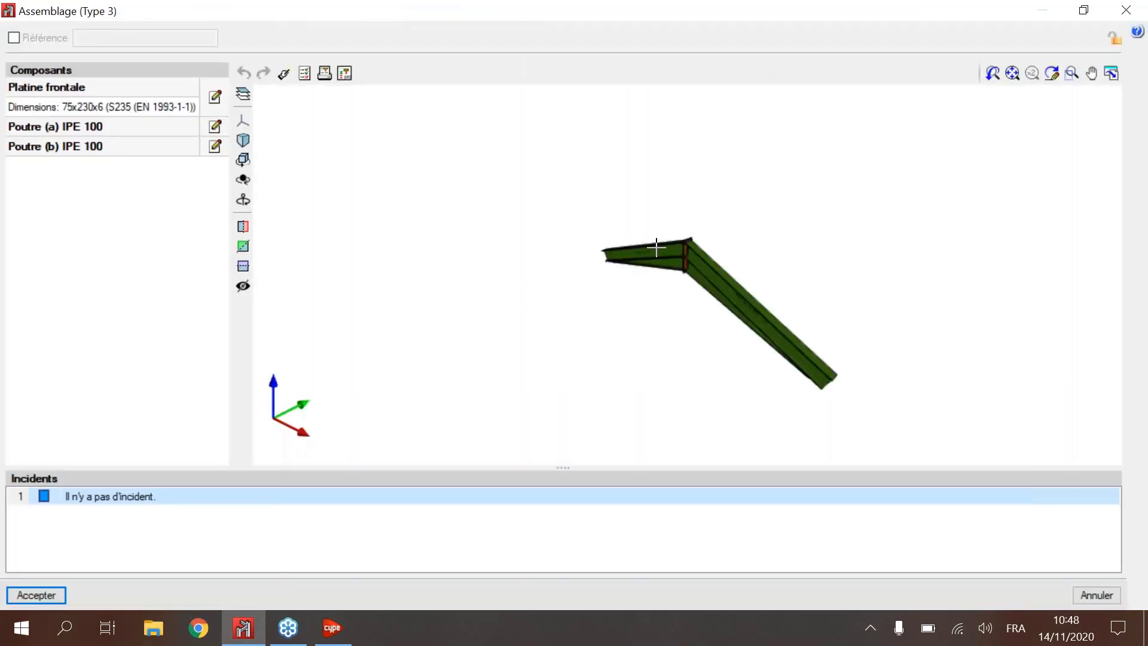
middle_drag(657, 247, 698, 248)
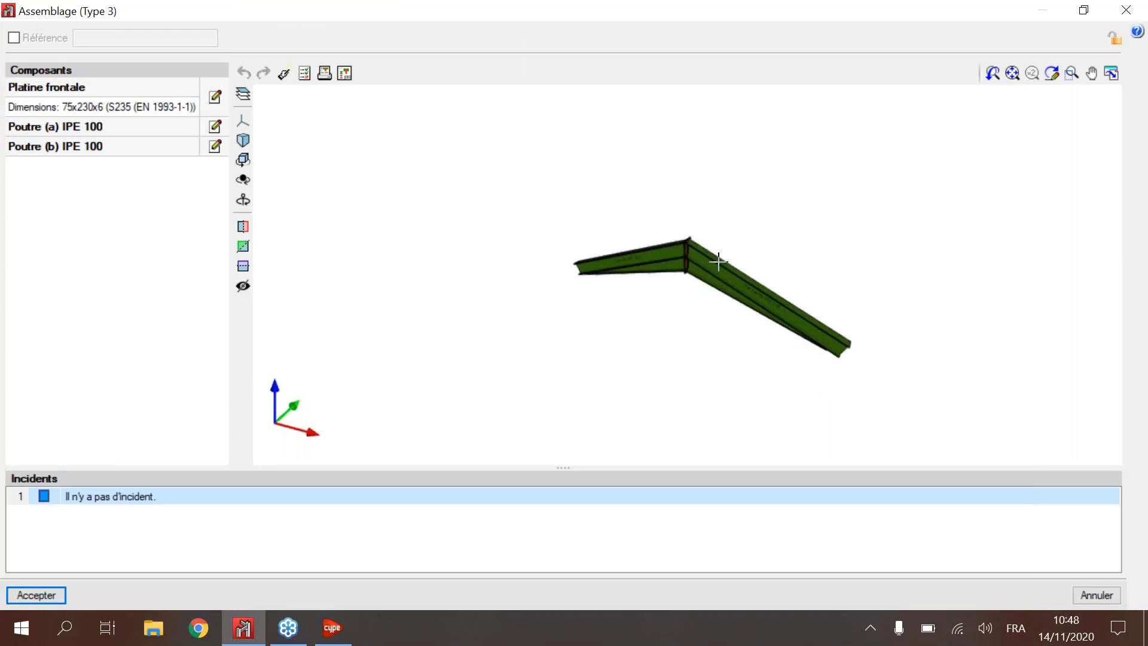
scroll(699, 258, up, 3)
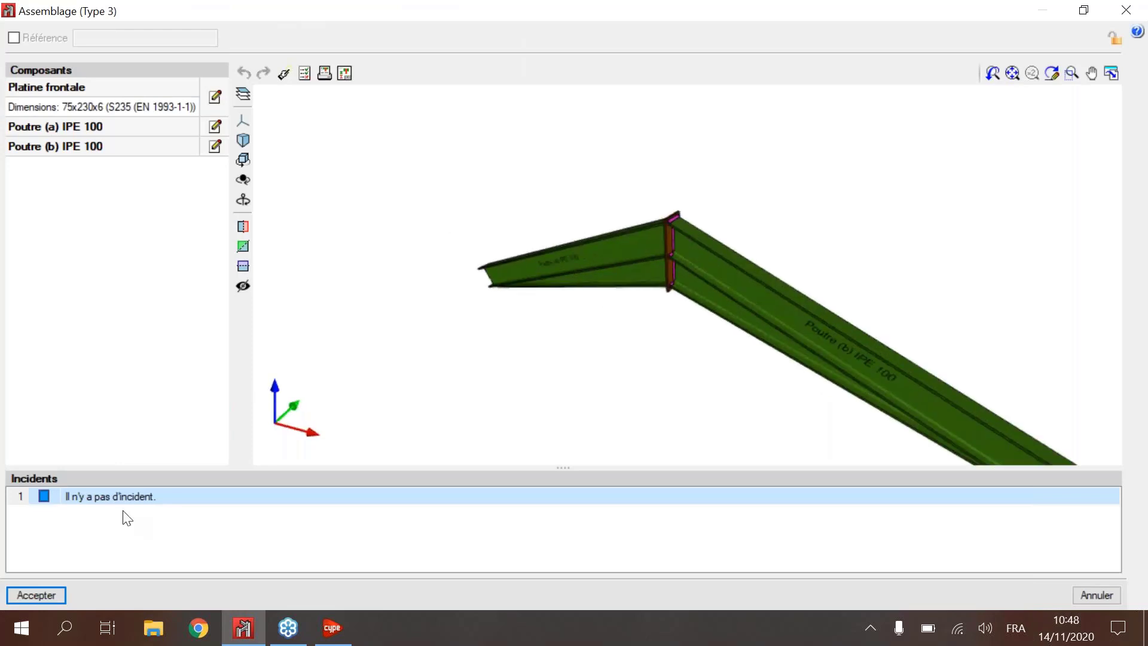
middle_drag(690, 189, 680, 219)
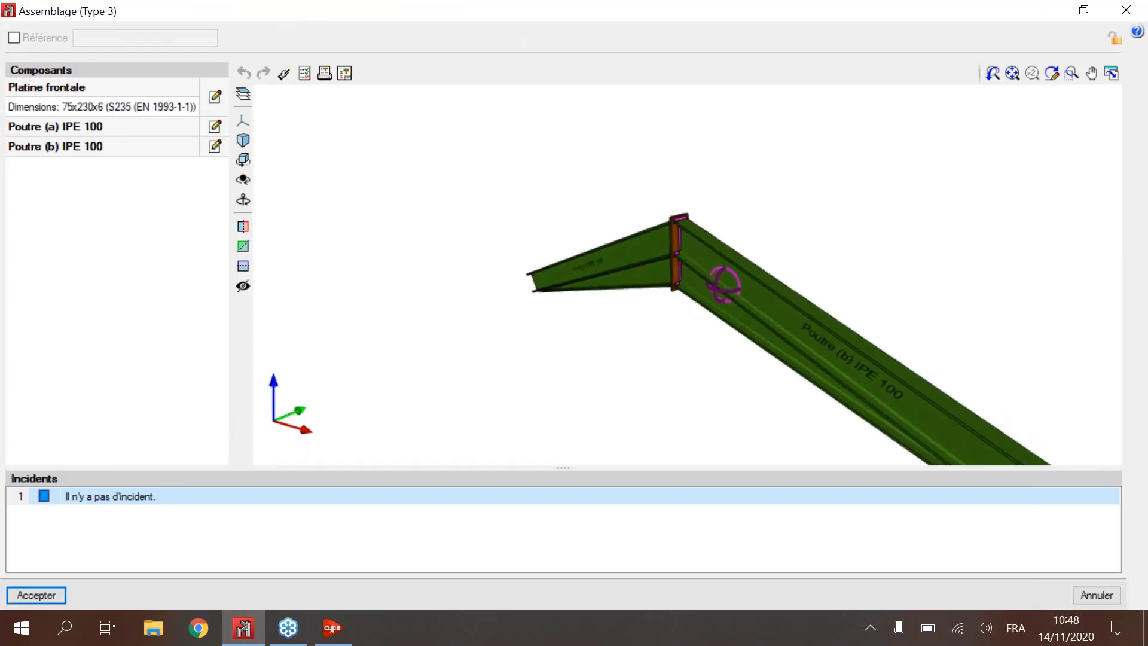
scroll(681, 226, up, 3)
scroll(681, 226, up, 2)
middle_drag(749, 257, 887, 241)
middle_drag(745, 314, 635, 260)
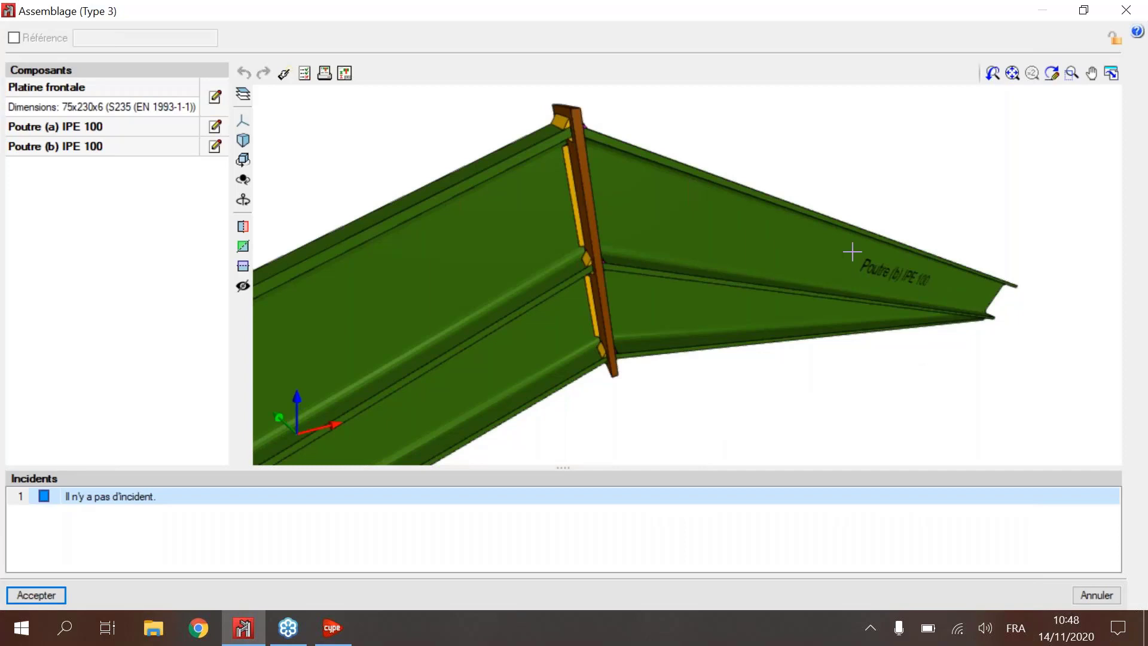
scroll(851, 251, down, 4)
middle_drag(750, 154, 845, 205)
middle_drag(844, 205, 684, 174)
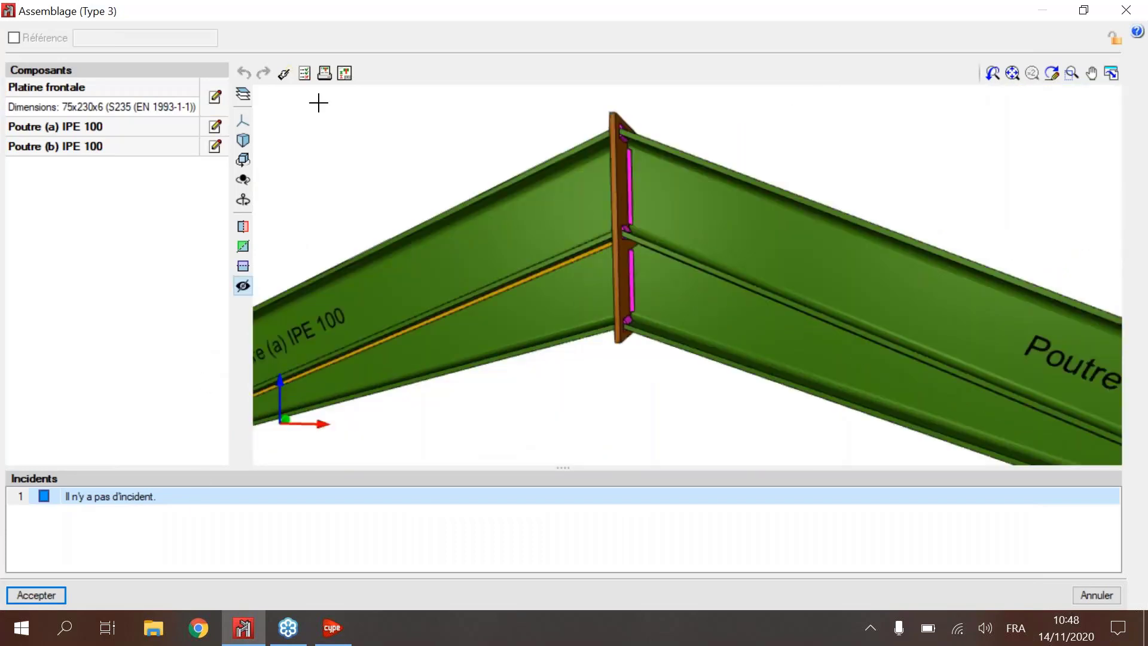
click(323, 71)
scroll(760, 231, down, 3)
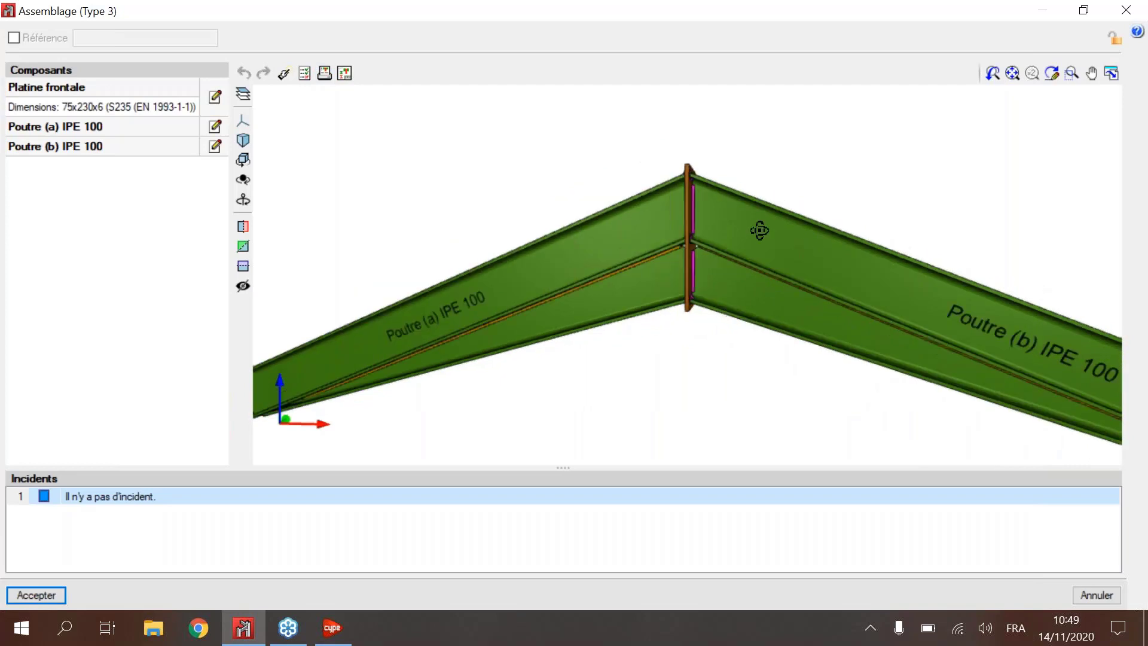
middle_drag(761, 231, 743, 249)
Step: Open the connection's verifications and examine the Attaches soudées geometry and resistance tables for Poutre (a) IPE 100
click(304, 73)
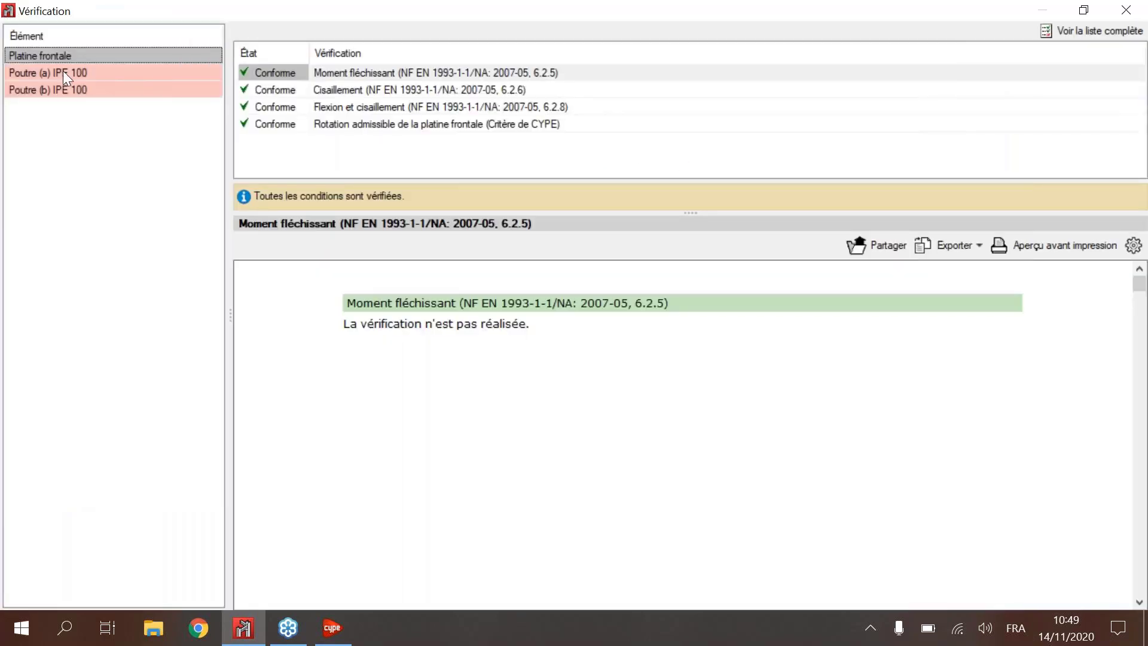
click(63, 72)
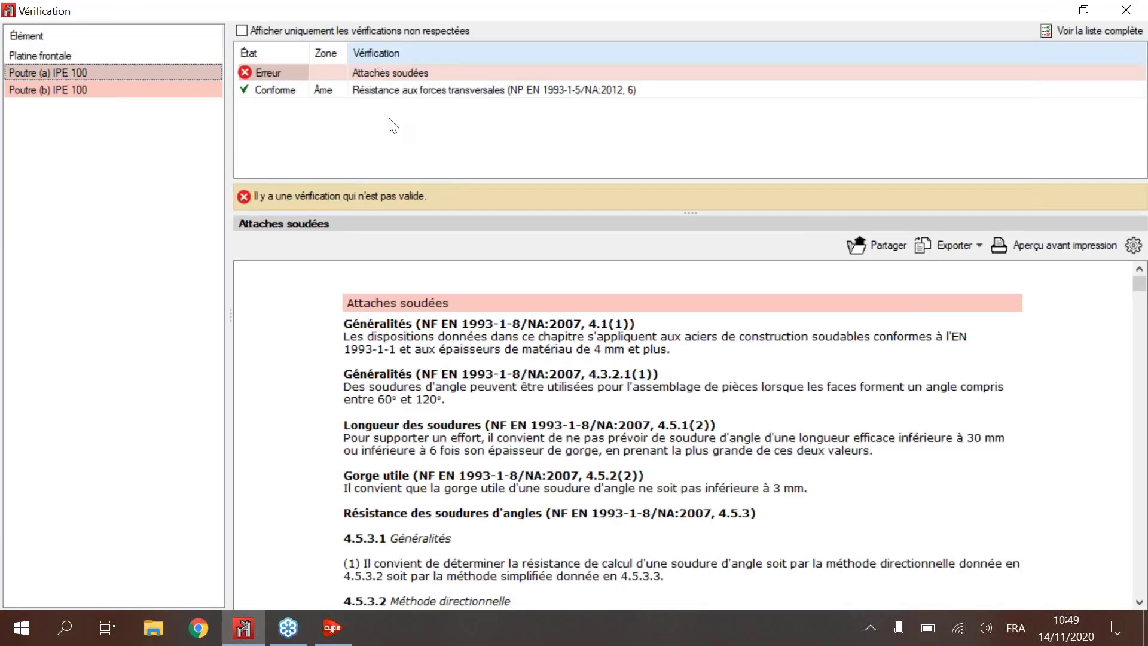
scroll(556, 386, down, 1)
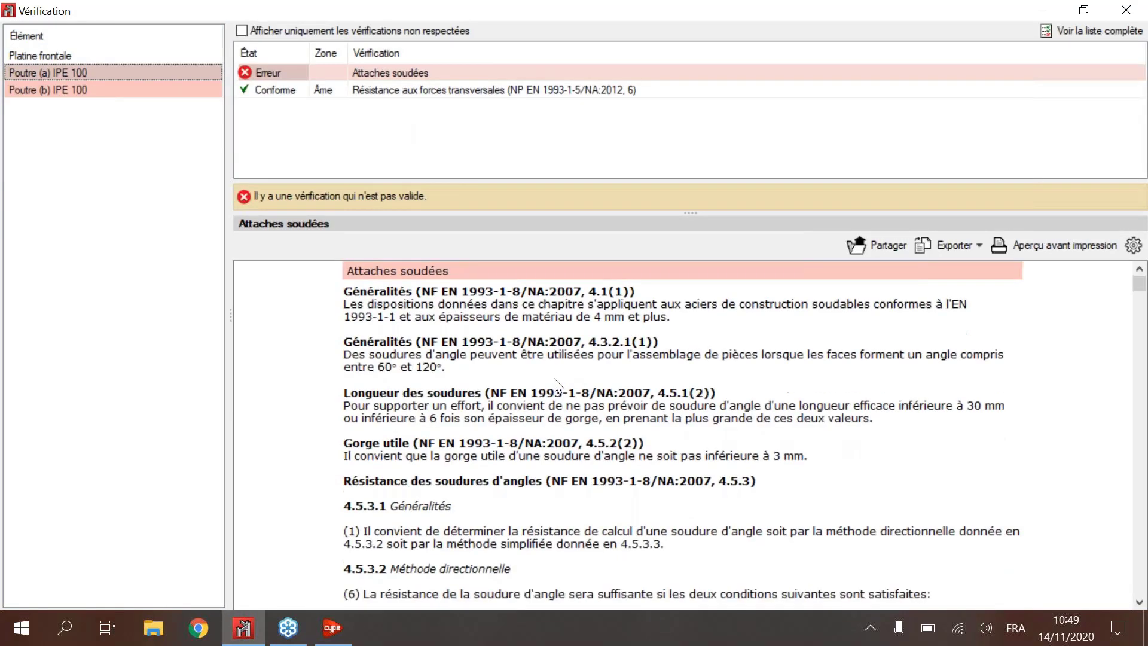
scroll(556, 385, down, 5)
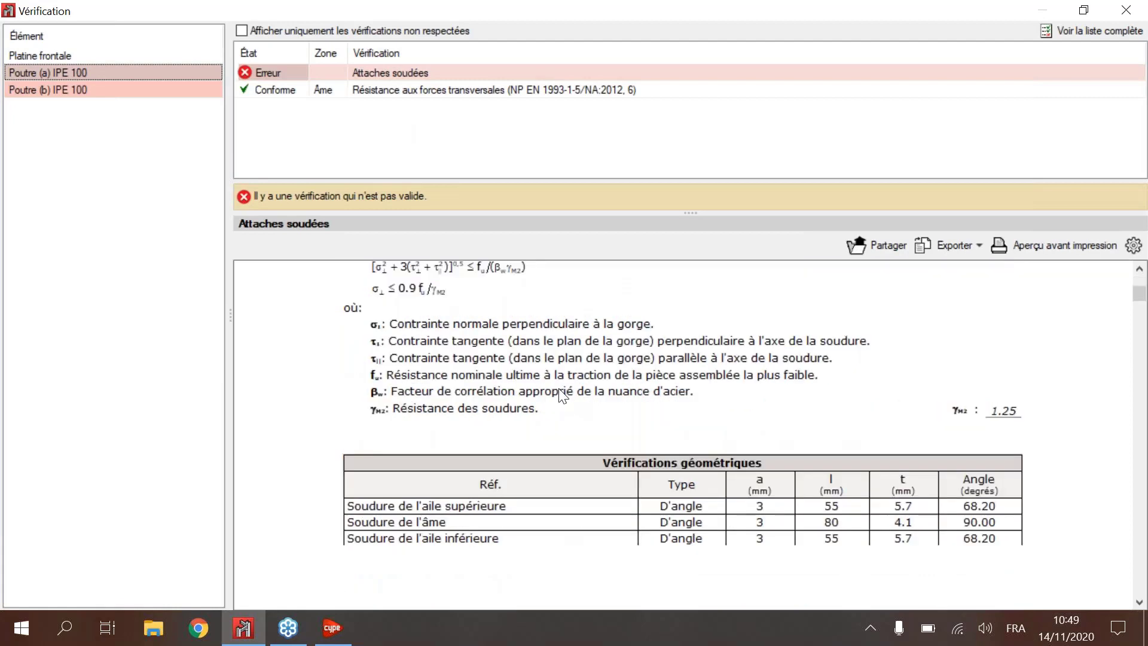
scroll(563, 394, down, 4)
scroll(891, 390, down, 2)
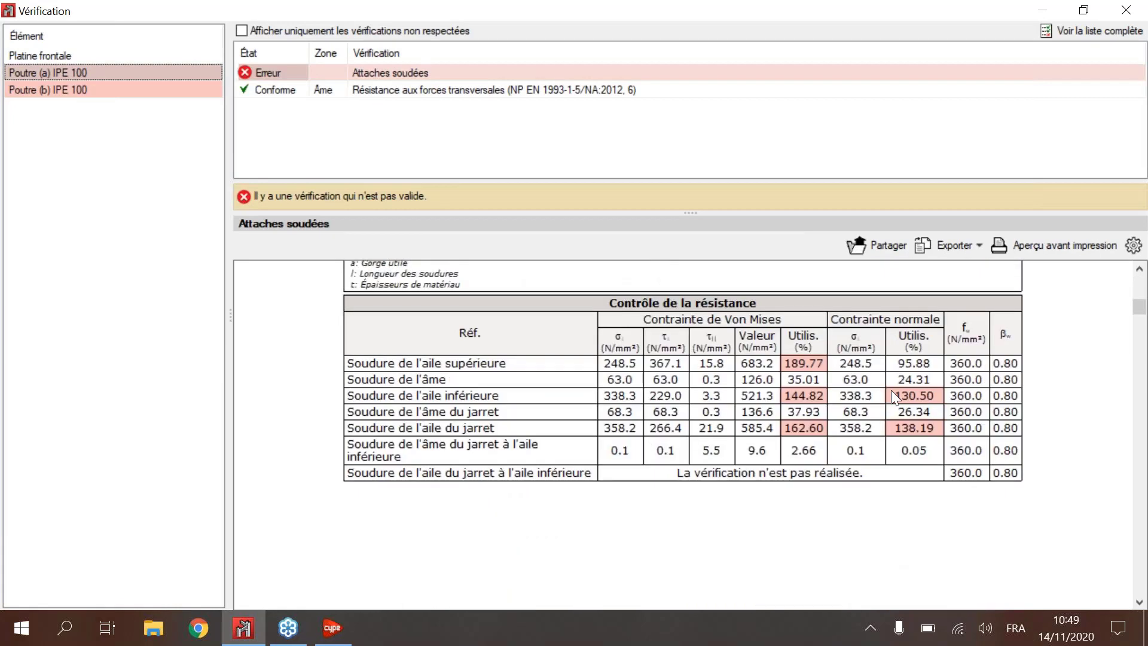
scroll(653, 488, up, 5)
scroll(827, 399, down, 5)
scroll(827, 399, up, 1)
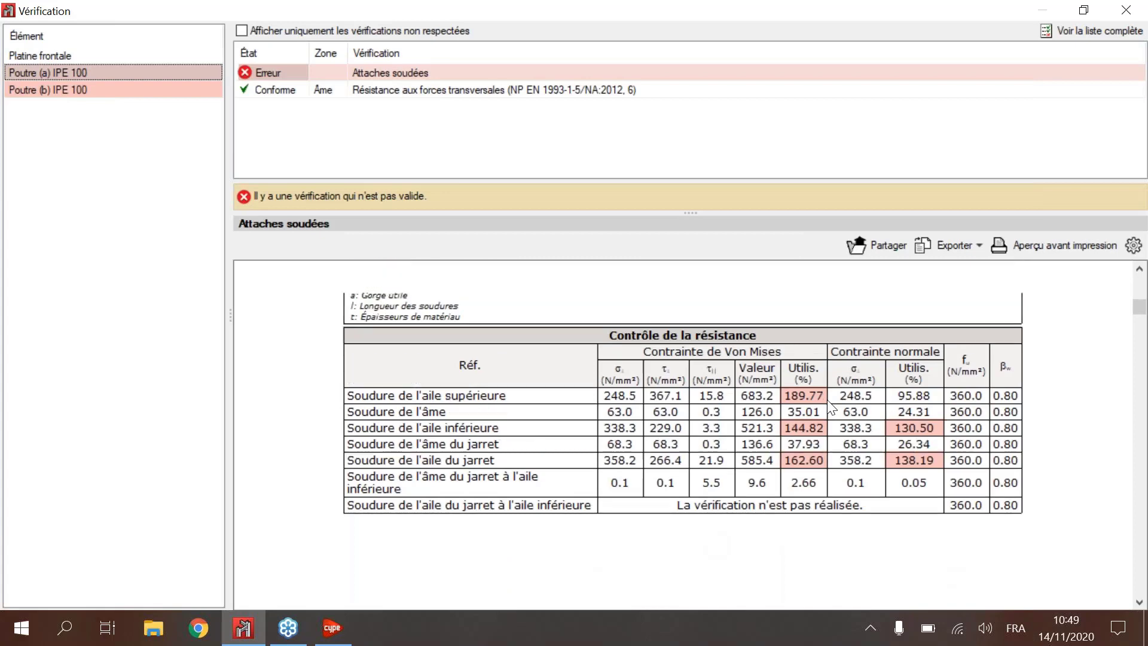
scroll(831, 407, up, 3)
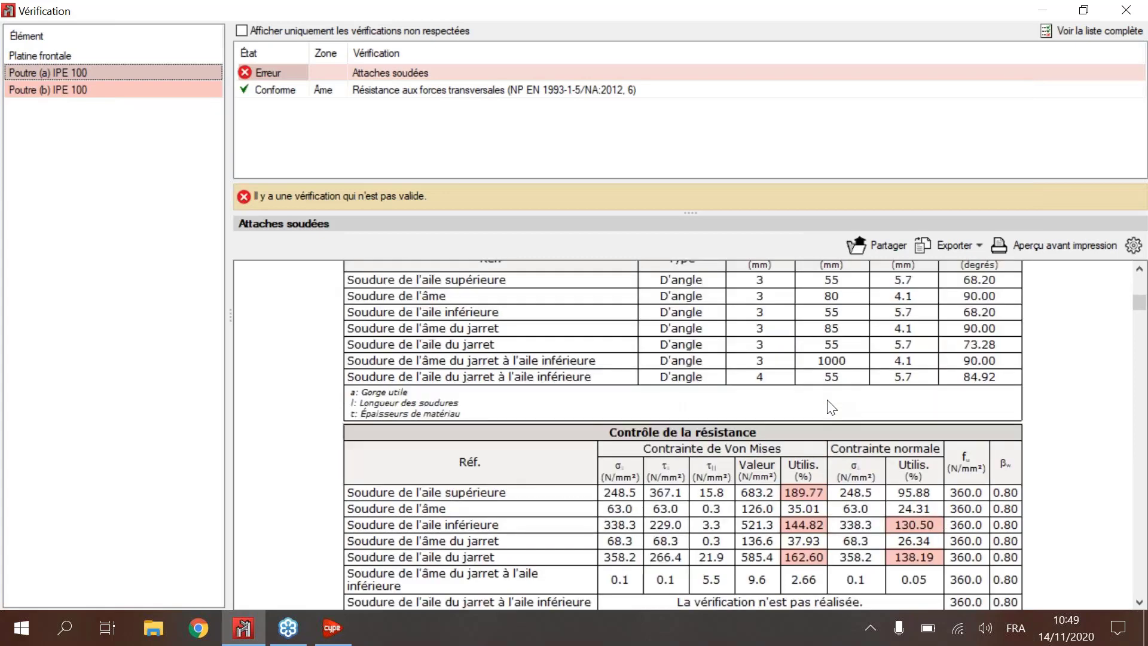
scroll(539, 400, up, 5)
scroll(539, 399, up, 3)
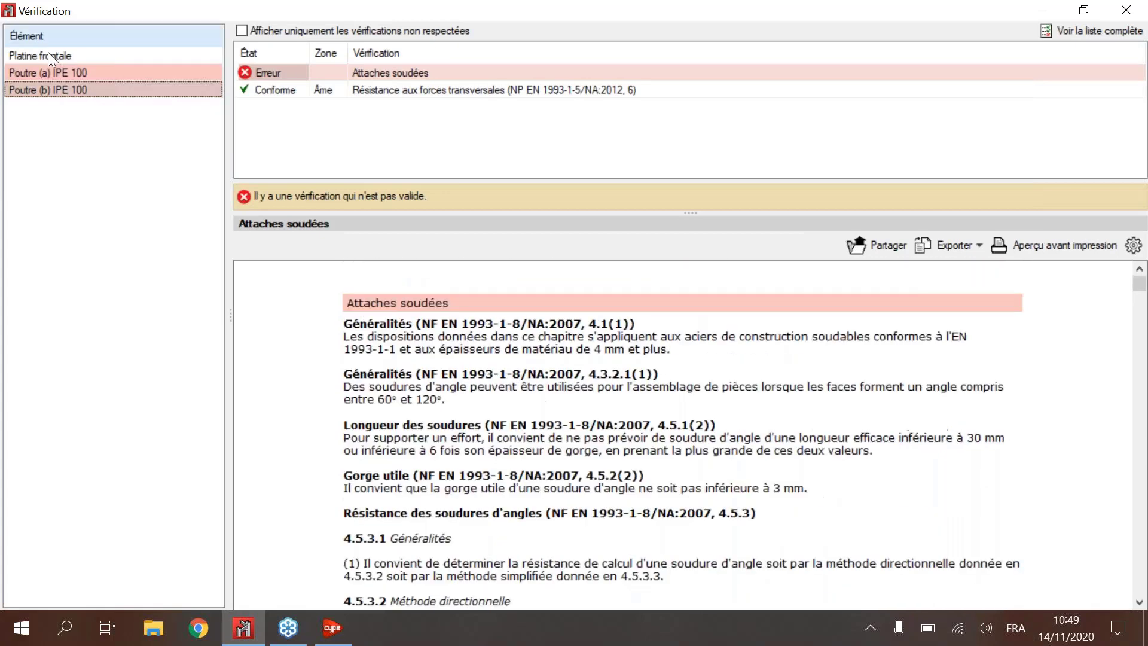
Step: Review the four Platine frontale verifications and the checks of Poutre (b) IPE 100, and close the verification window
click(49, 55)
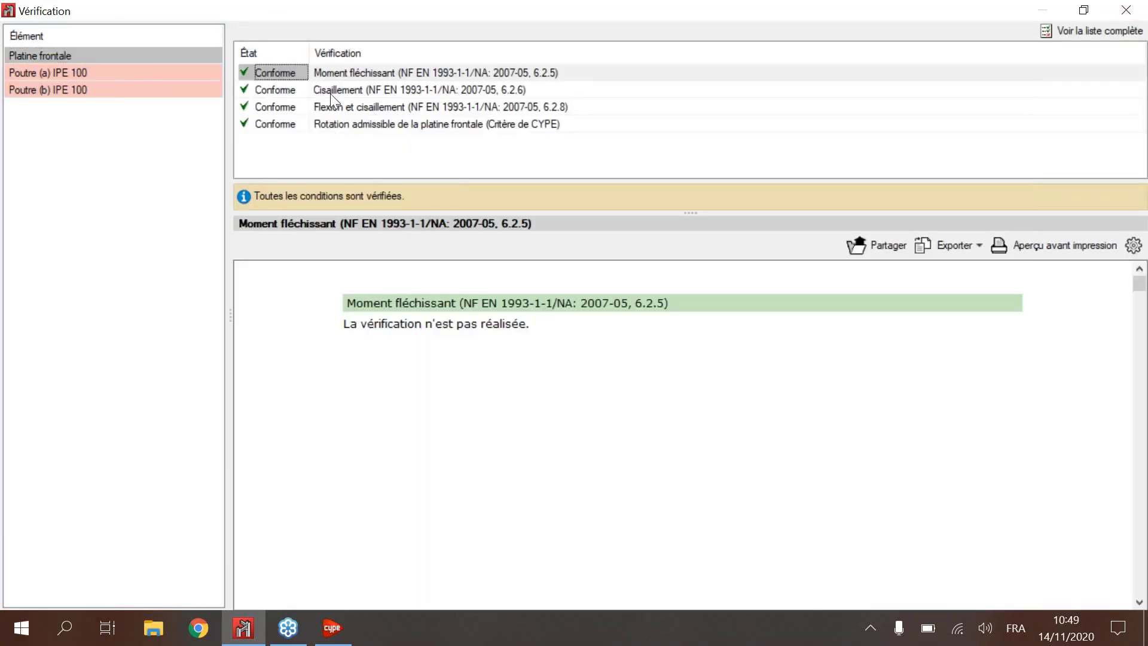
click(330, 91)
click(343, 109)
click(346, 125)
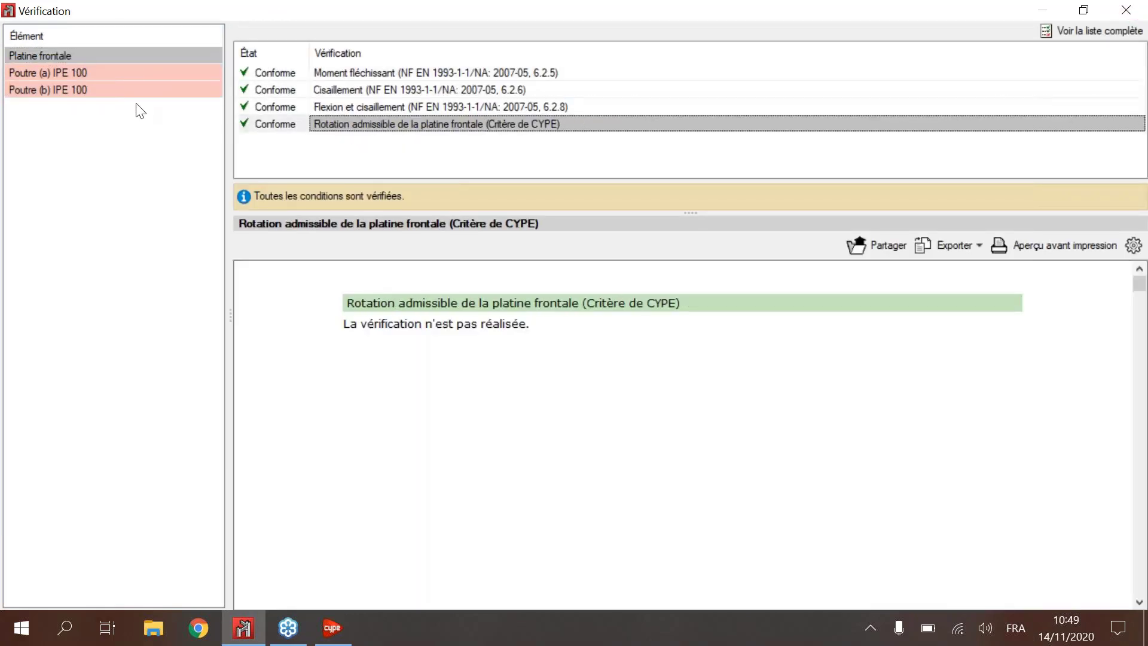
click(114, 89)
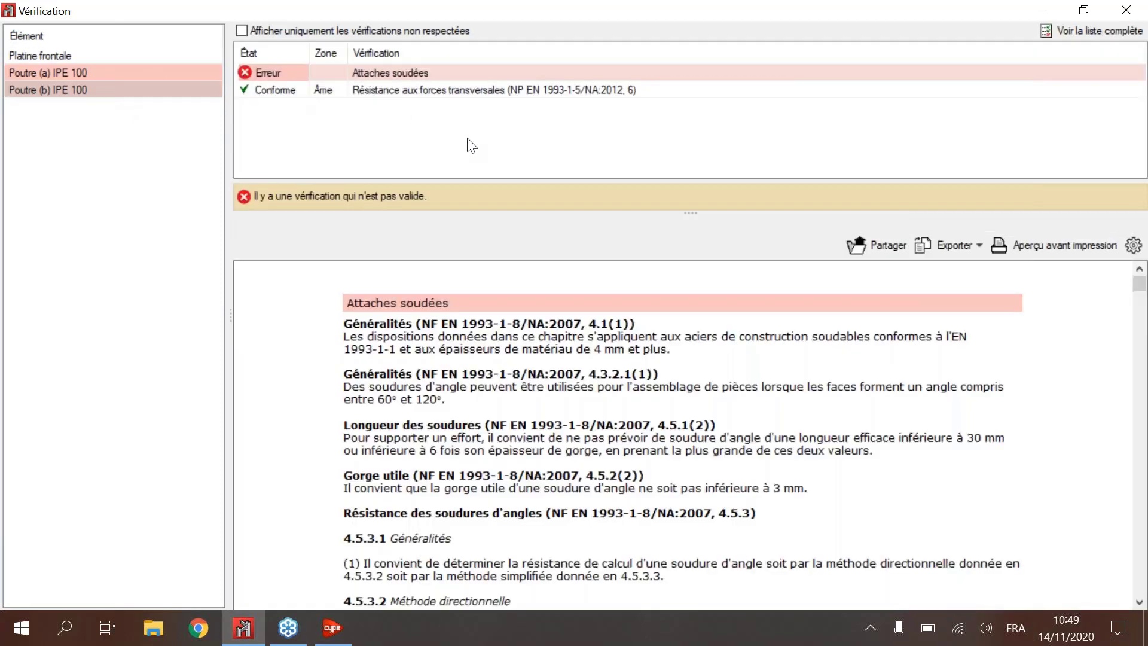
click(478, 91)
click(1129, 3)
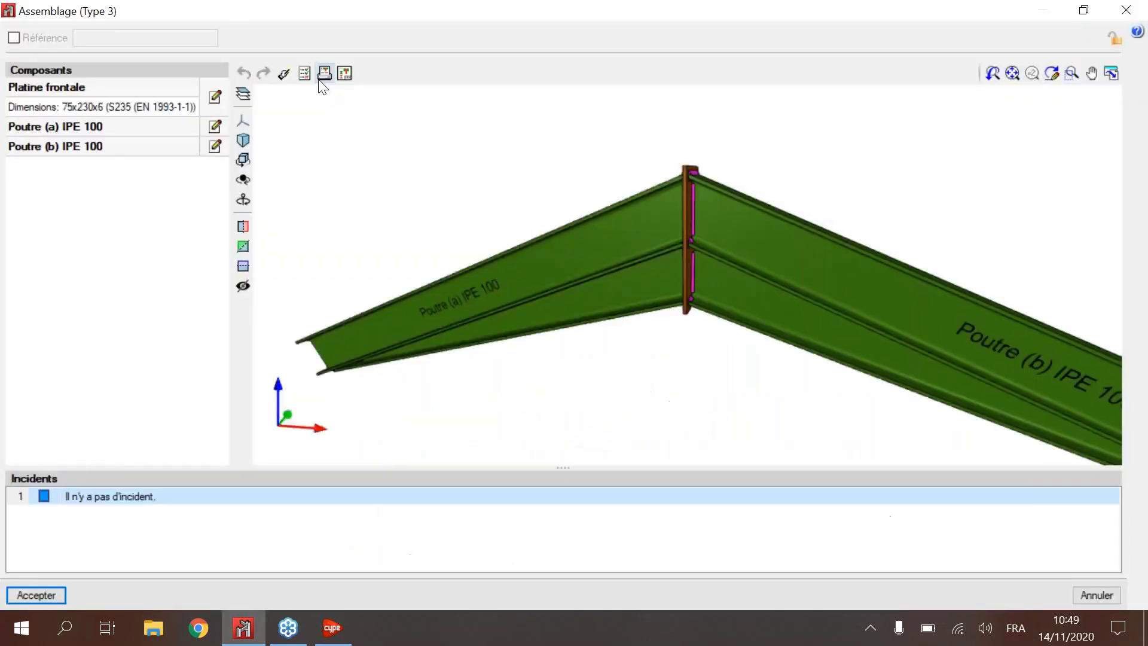
Step: Display the complete verification listing of node N8, read through its pages, and return to the Type 3 connection
click(305, 74)
click(1090, 34)
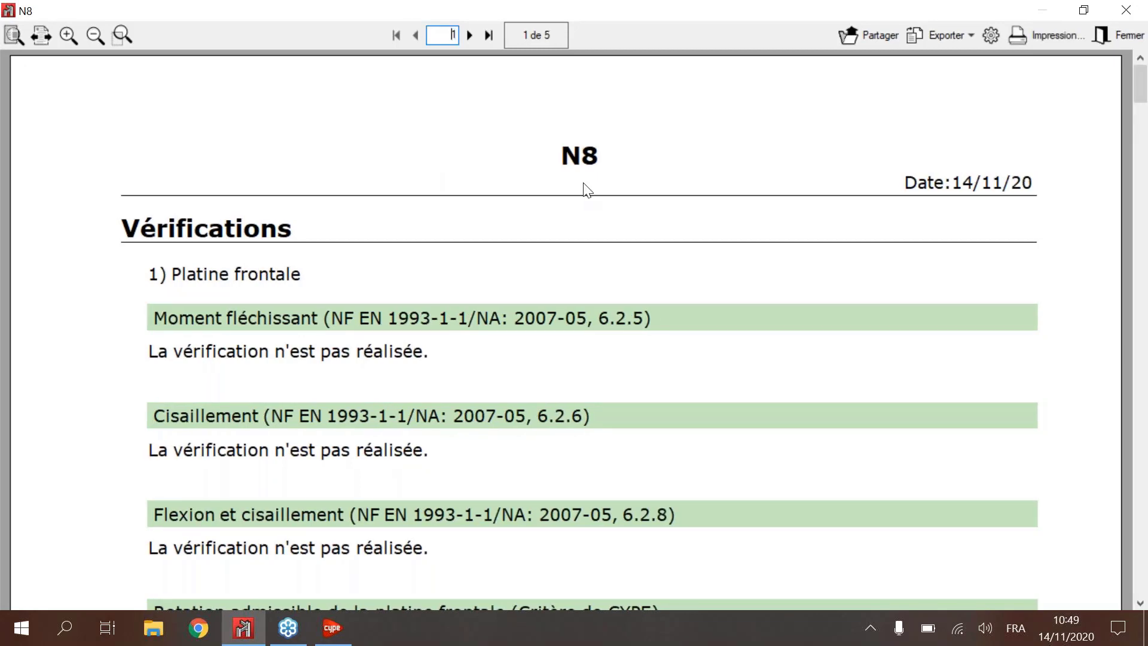
scroll(688, 202, down, 10)
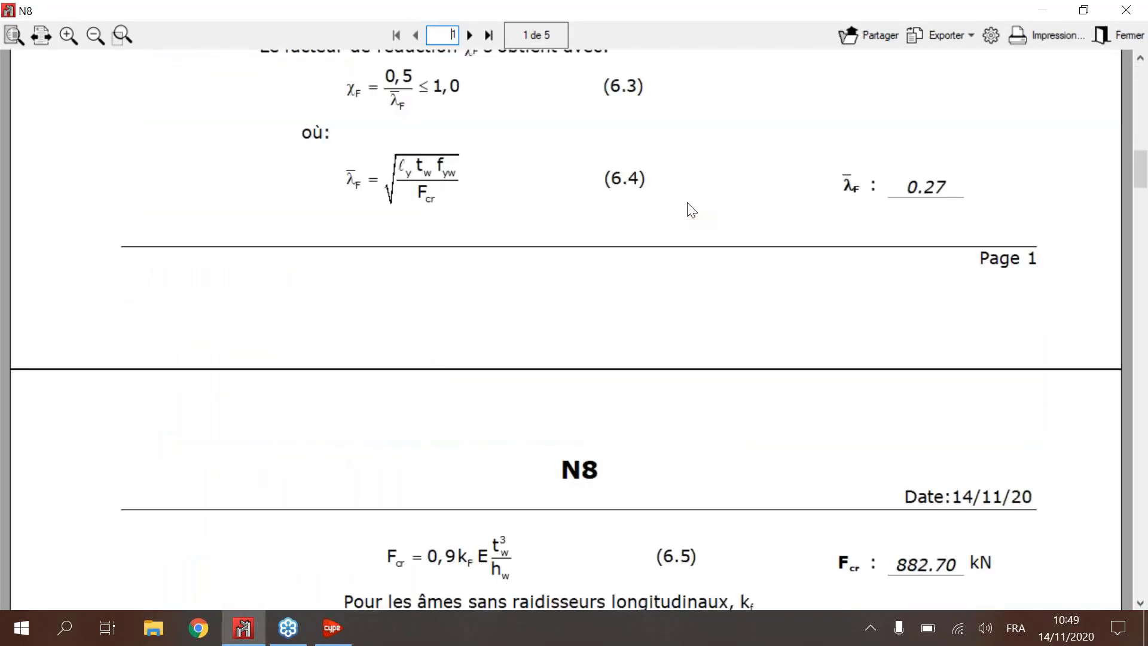
scroll(687, 204, down, 9)
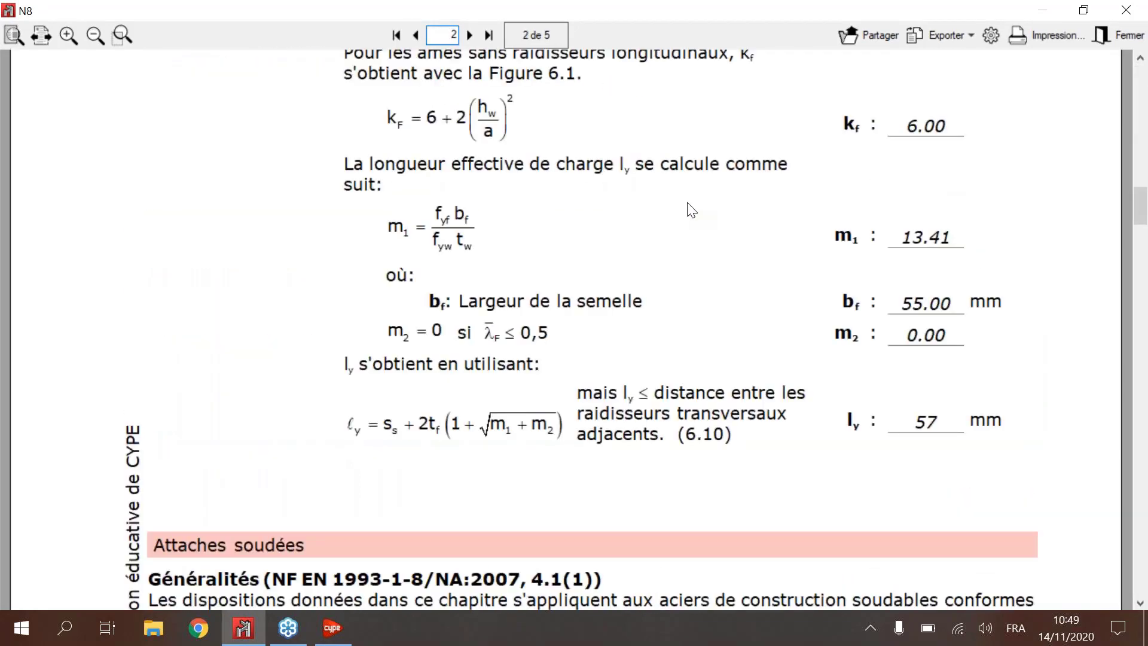
scroll(692, 210, down, 15)
click(1124, 12)
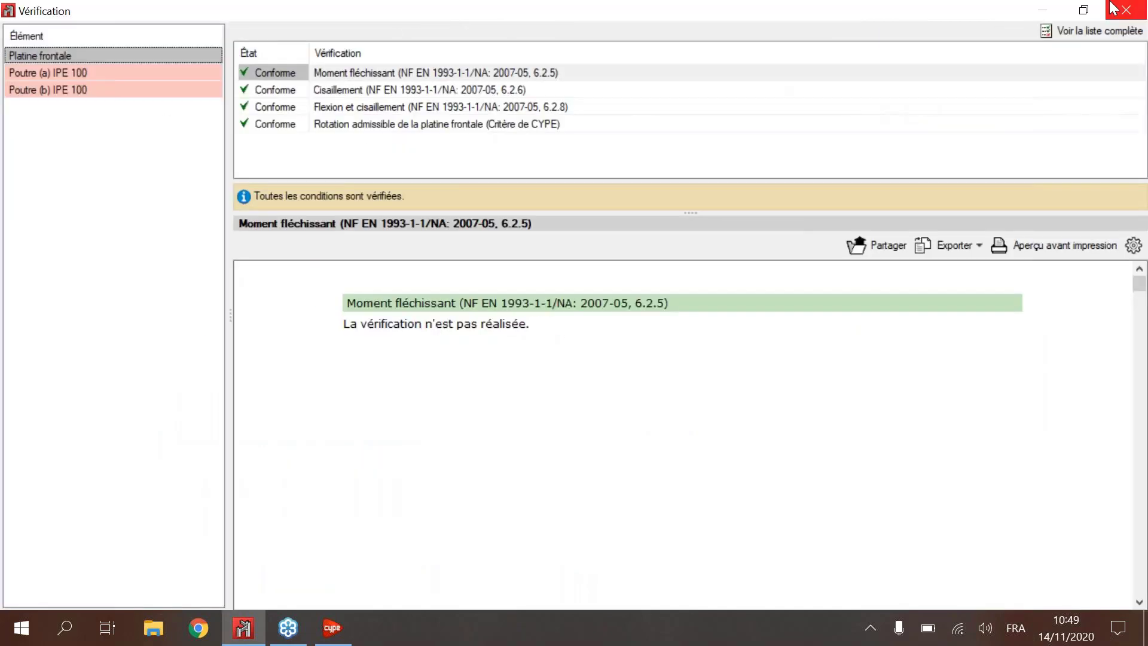
click(1113, 8)
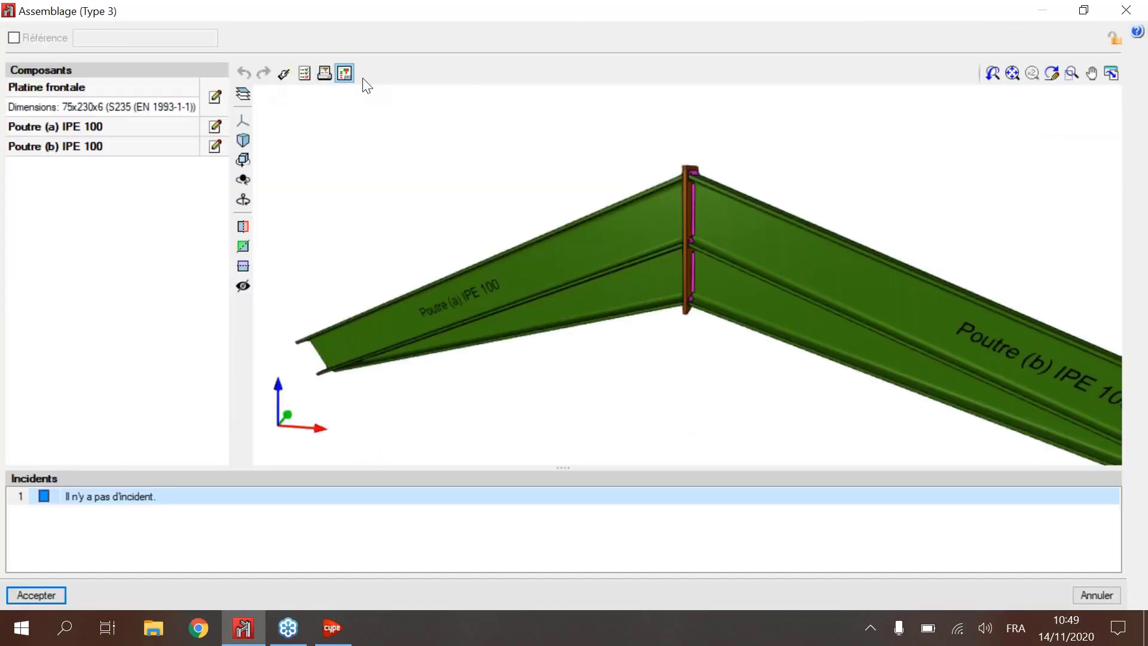
Step: Open the ridge connection's complete node summary and examine its elevation drawing and the Profilés and Éléments complémentaires tables
scroll(479, 261, down, 3)
middle_drag(552, 191, 454, 170)
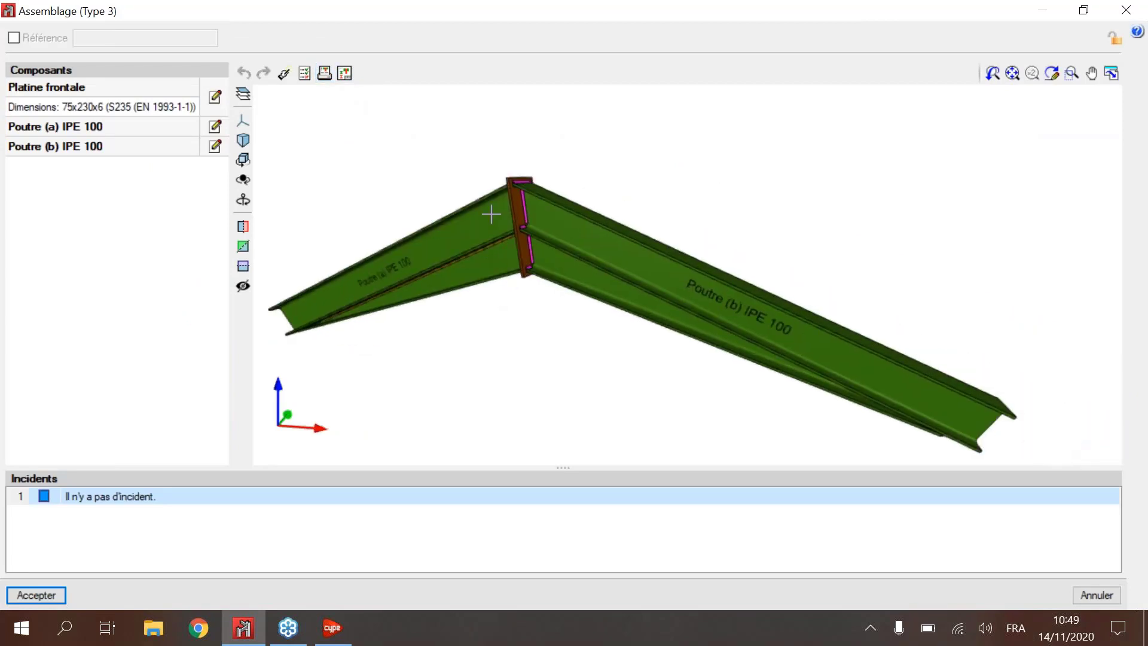
click(323, 74)
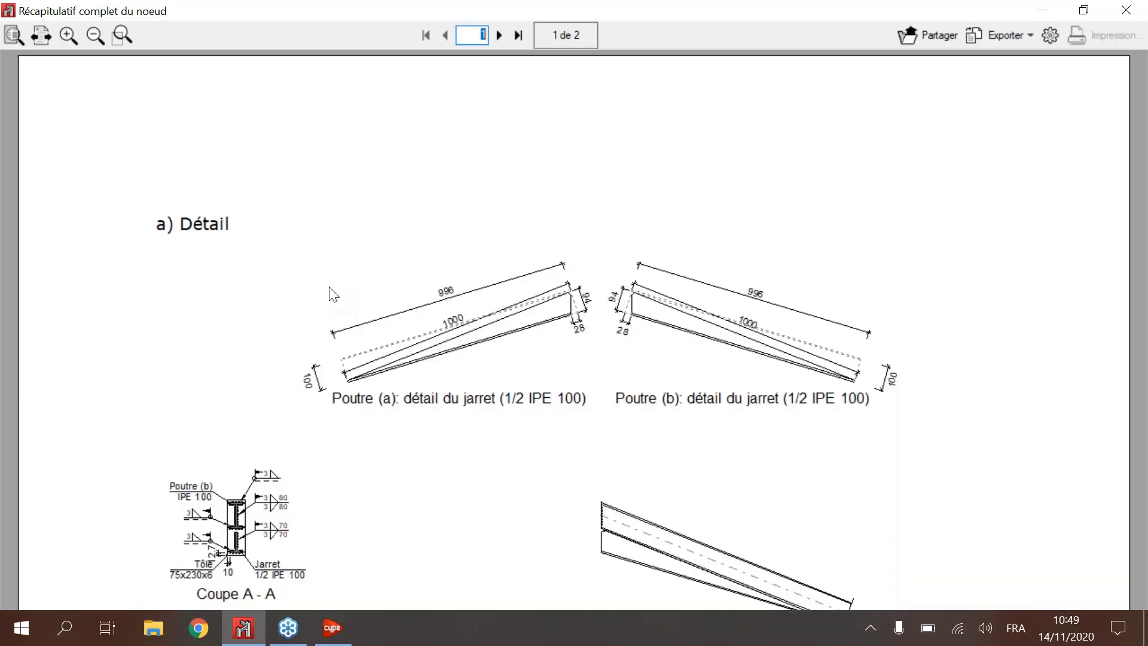
scroll(843, 364, down, 5)
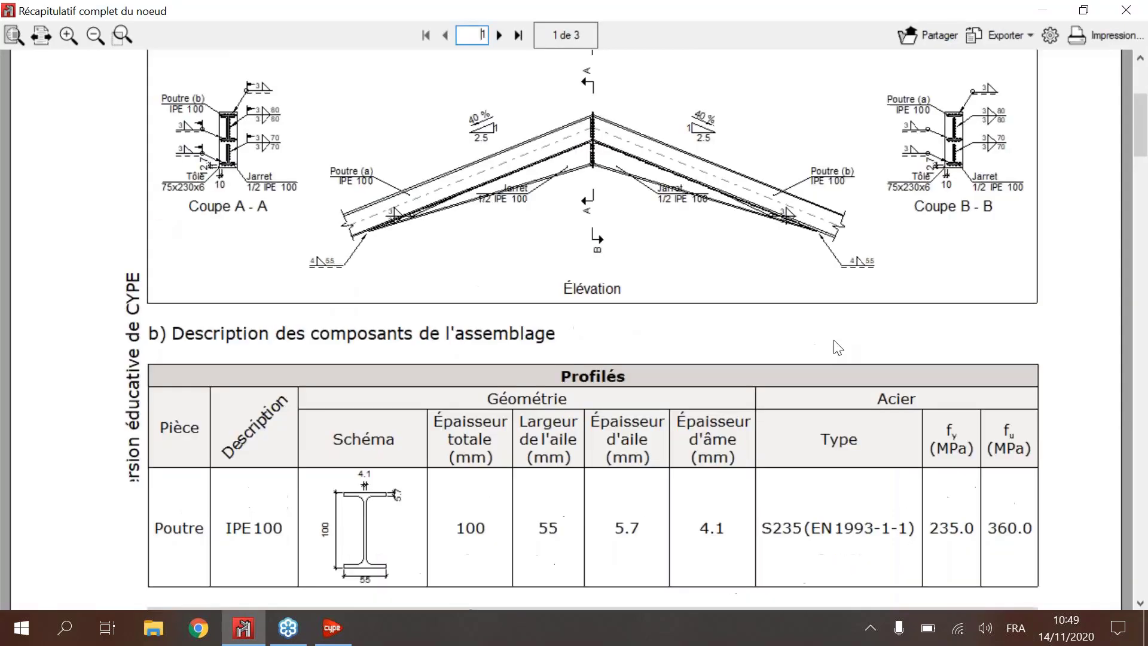
scroll(838, 347, down, 1)
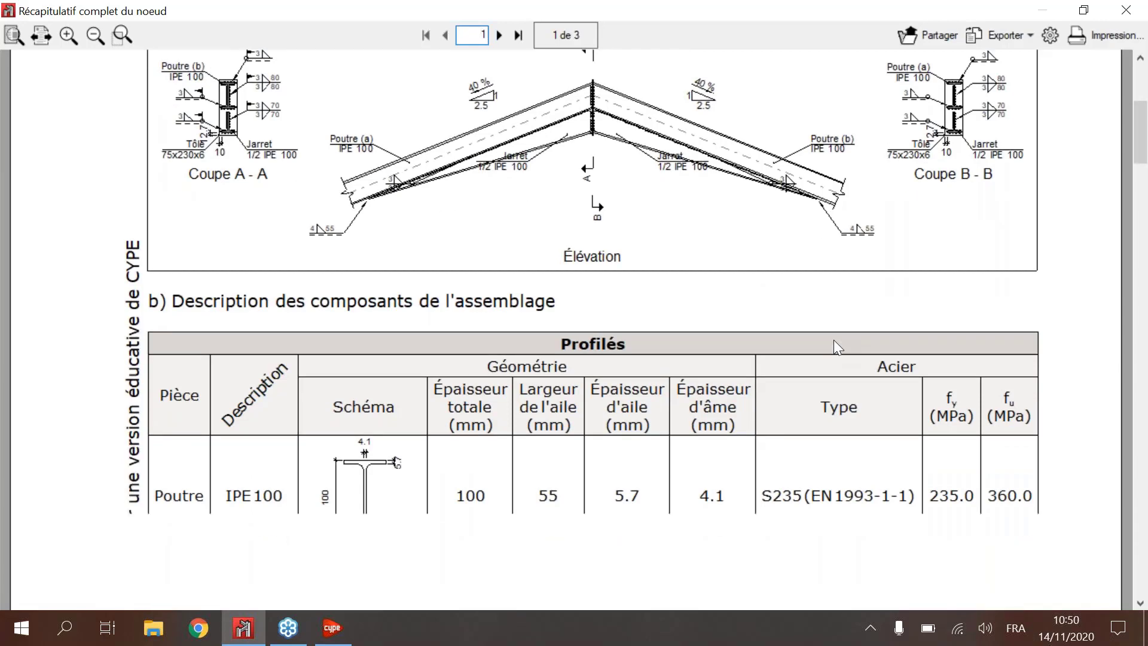
scroll(838, 347, down, 3)
scroll(838, 347, down, 1)
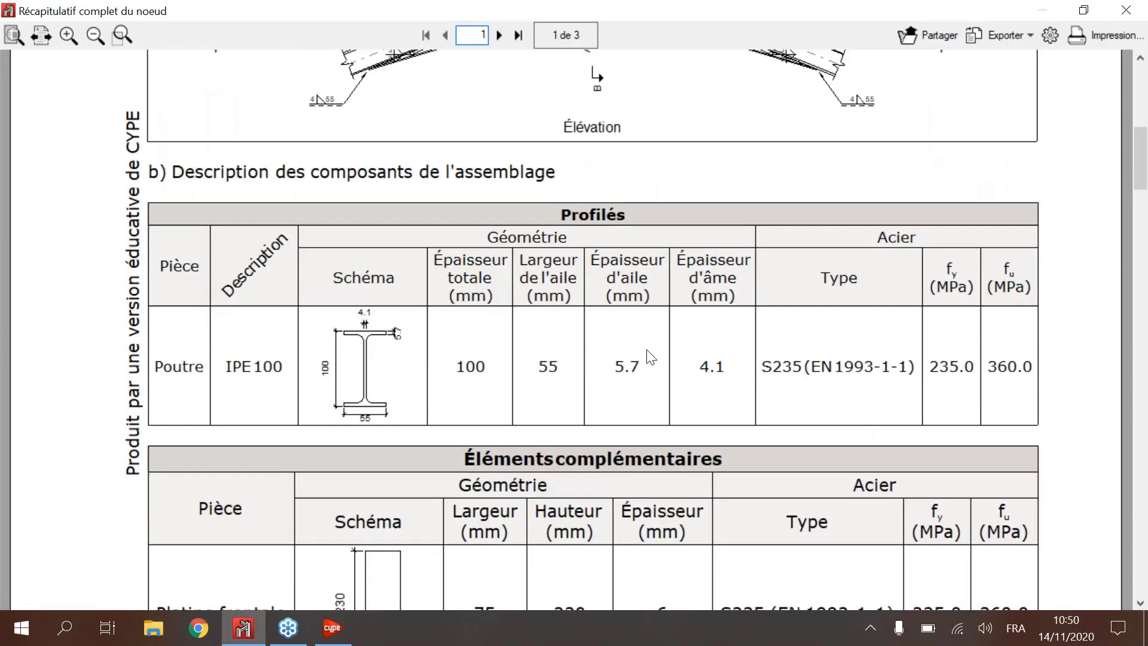
scroll(703, 468, down, 3)
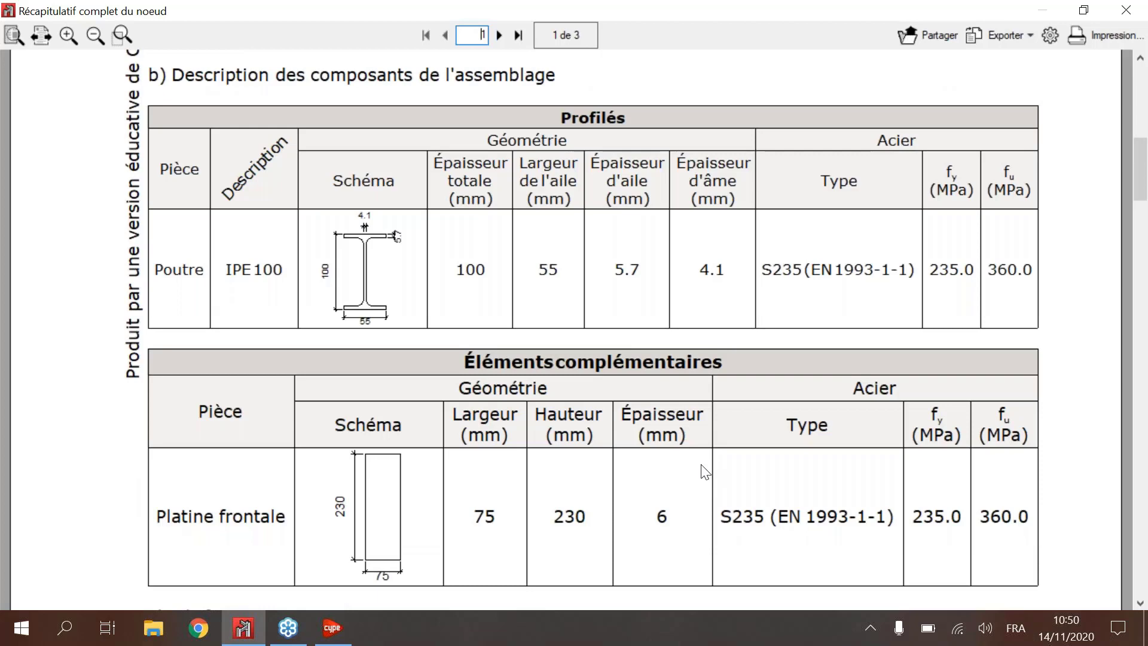
Step: Read the Platine frontale verification table in the summary and re-examine the beam and end plate description tables
scroll(706, 472, down, 1)
scroll(706, 472, down, 12)
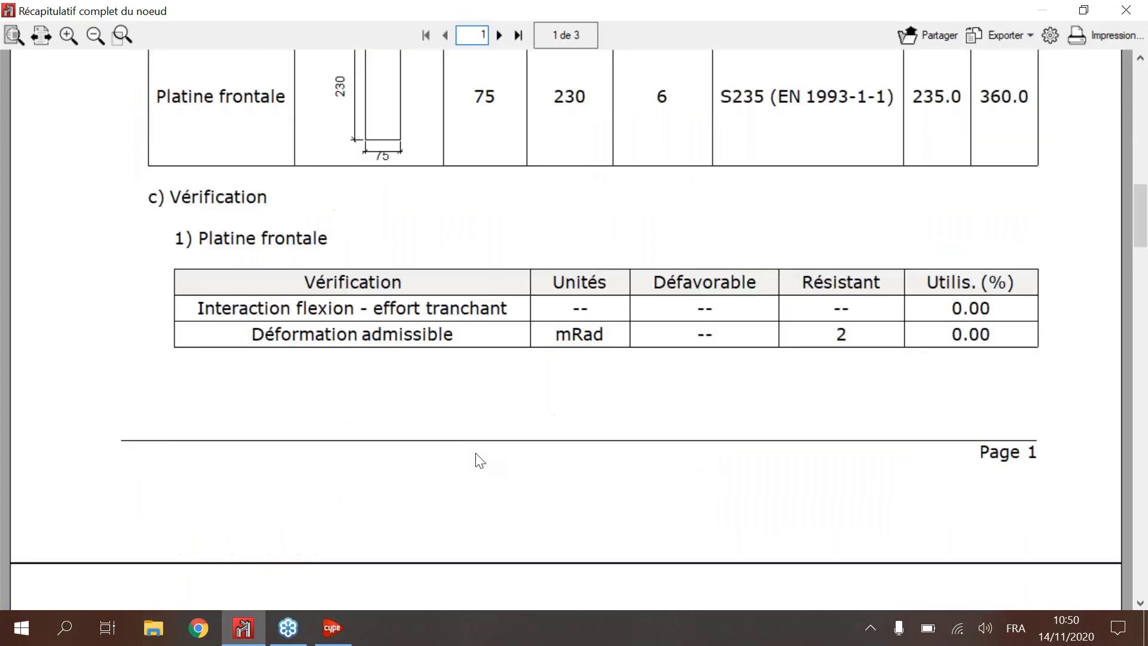
scroll(479, 460, up, 1)
scroll(479, 460, up, 5)
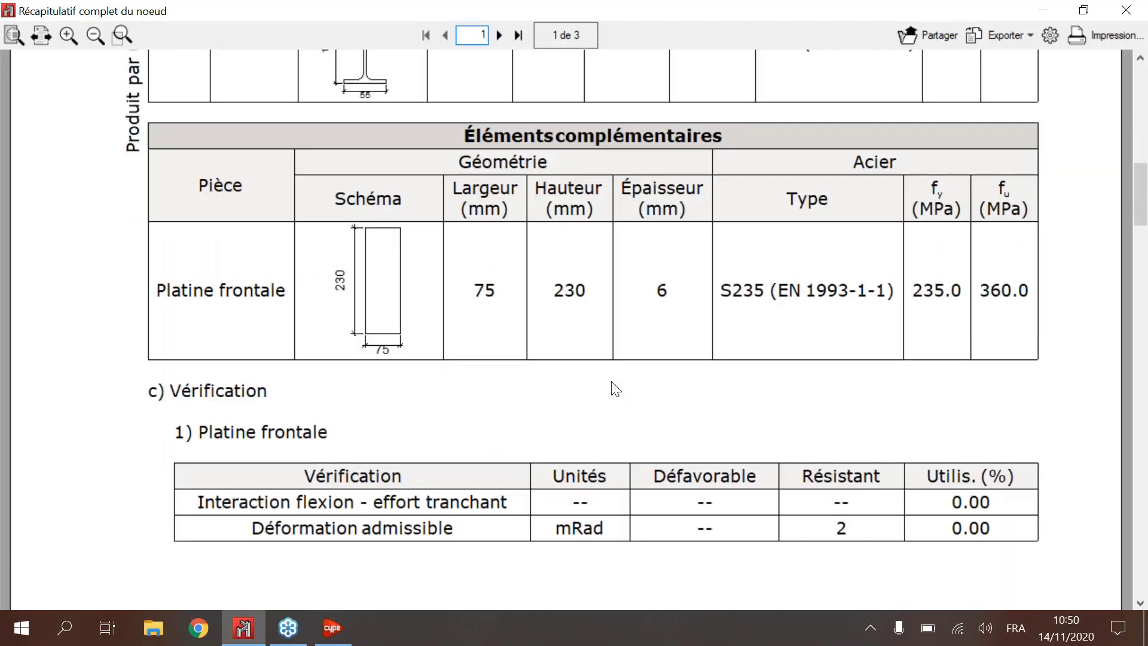
mouse_move(1138, 221)
mouse_down()
mouse_move(1138, 123)
mouse_move(1147, 182)
mouse_up()
scroll(637, 386, down, 3)
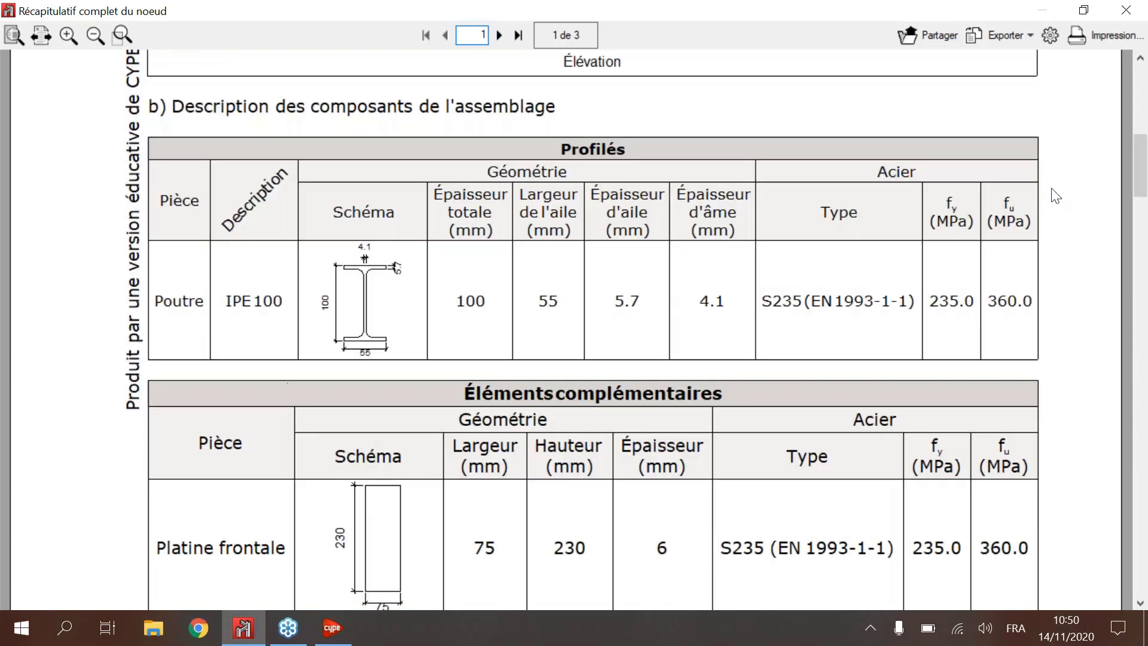
scroll(1048, 217, down, 1)
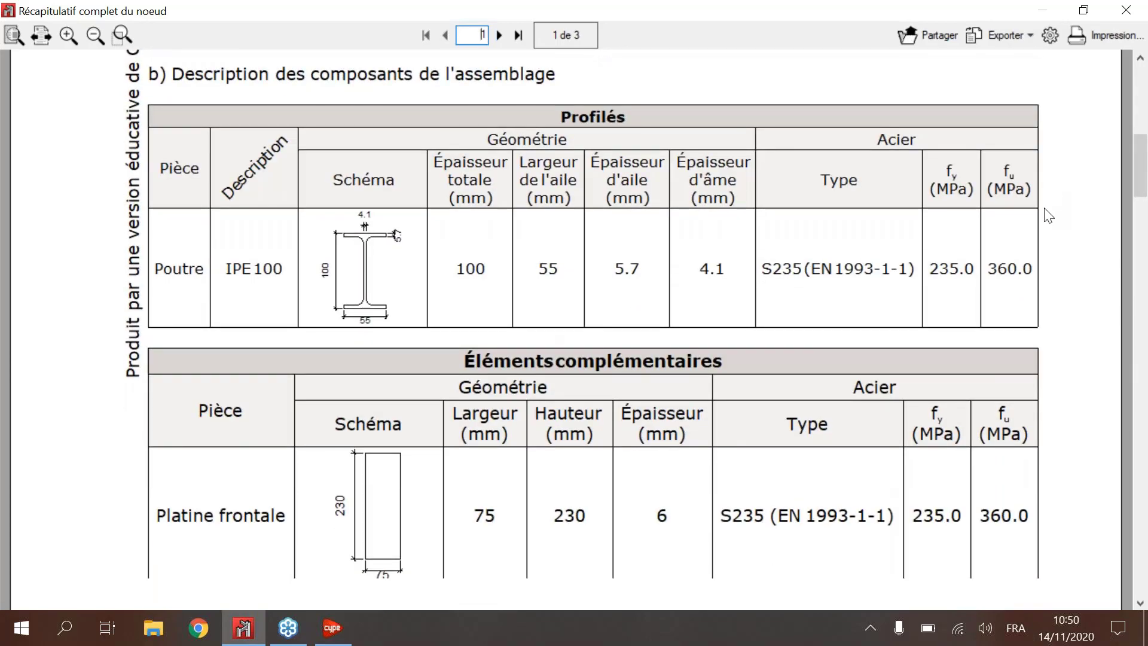
scroll(1048, 217, down, 5)
scroll(334, 261, up, 5)
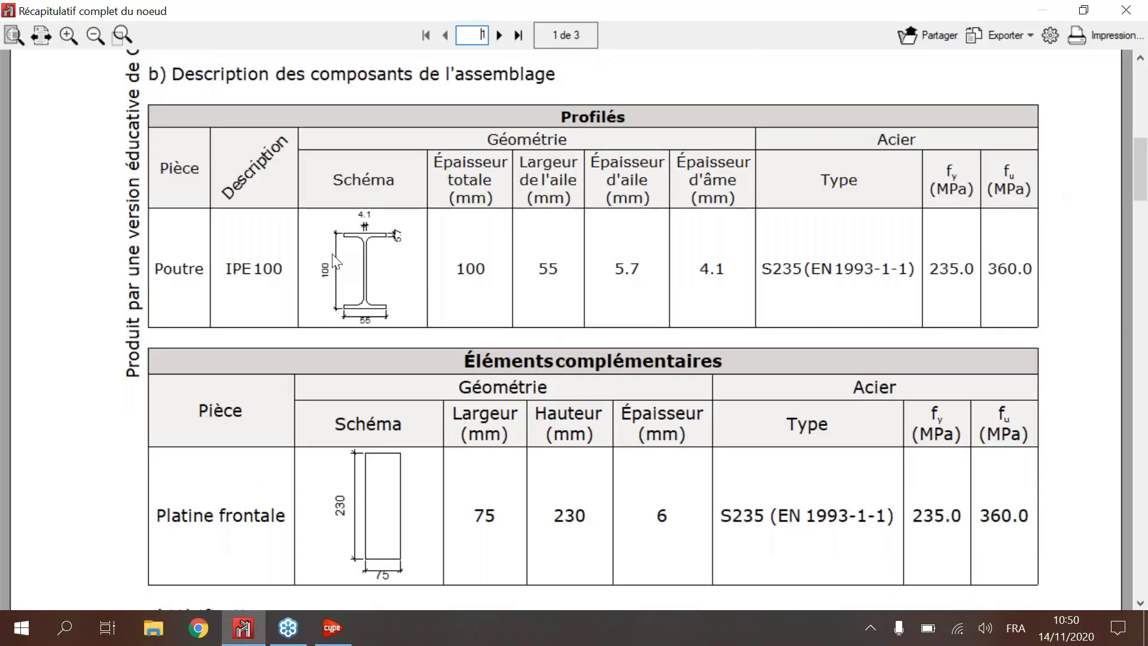
scroll(602, 226, down, 15)
scroll(866, 177, up, 3)
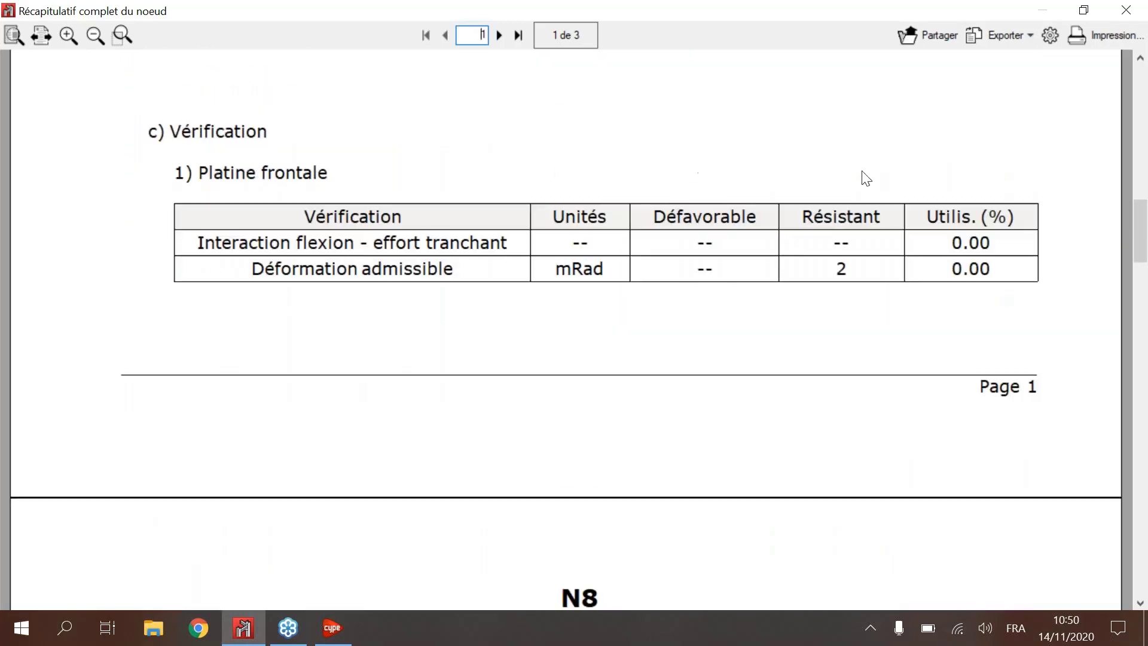
Step: Read the Poutre (a) IPE 100 resistance and Attaches soudées tables, return to the haunch details and elevation, and close the summary
scroll(315, 197, down, 5)
scroll(720, 157, down, 7)
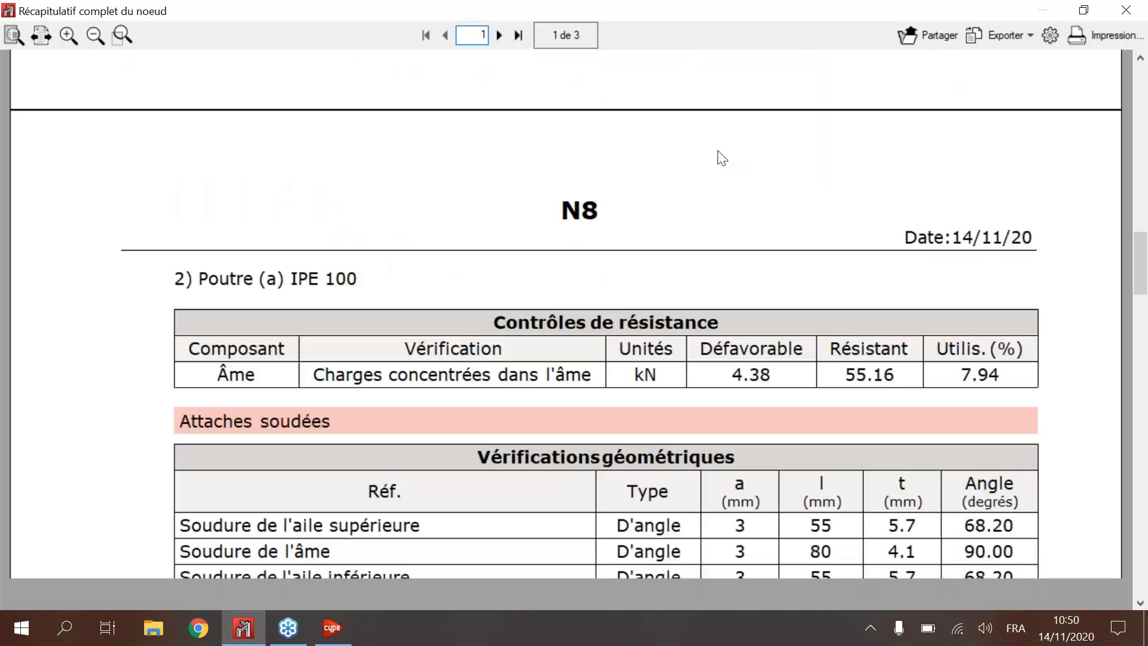
scroll(722, 157, down, 11)
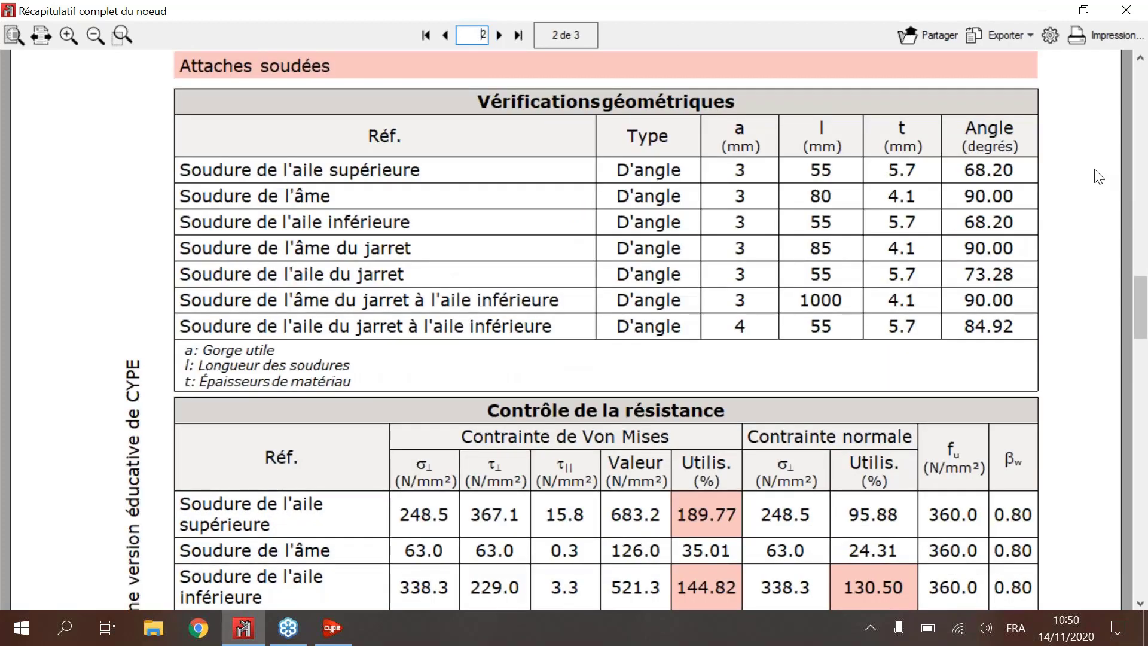
scroll(1098, 176, down, 10)
drag(1147, 136, 1147, 98)
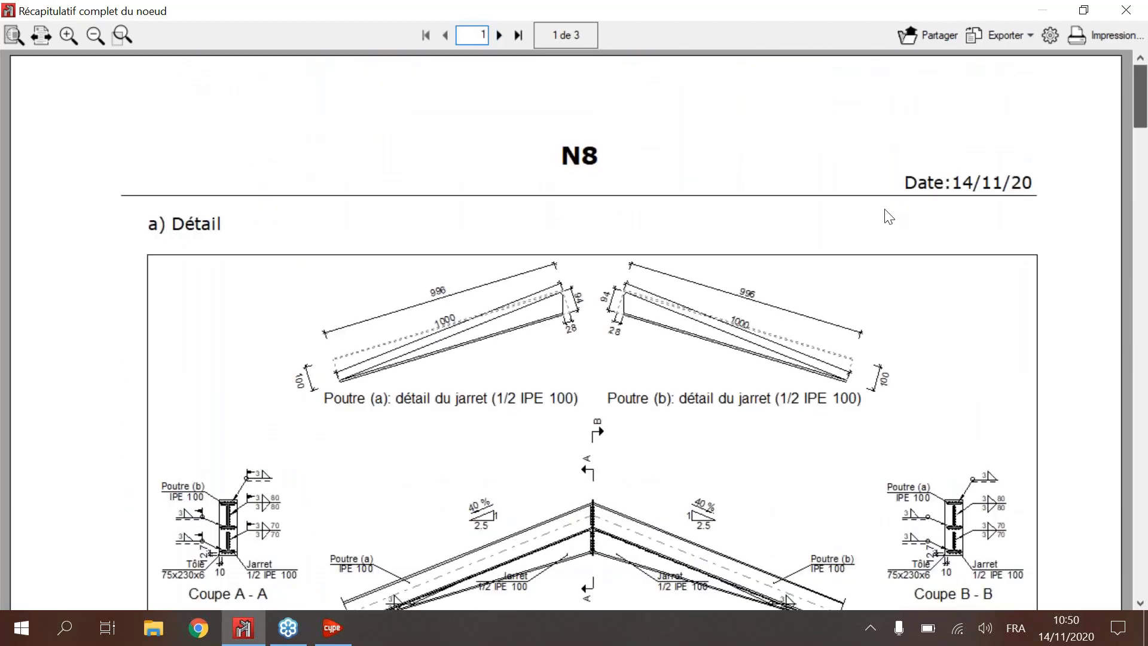
scroll(470, 341, down, 7)
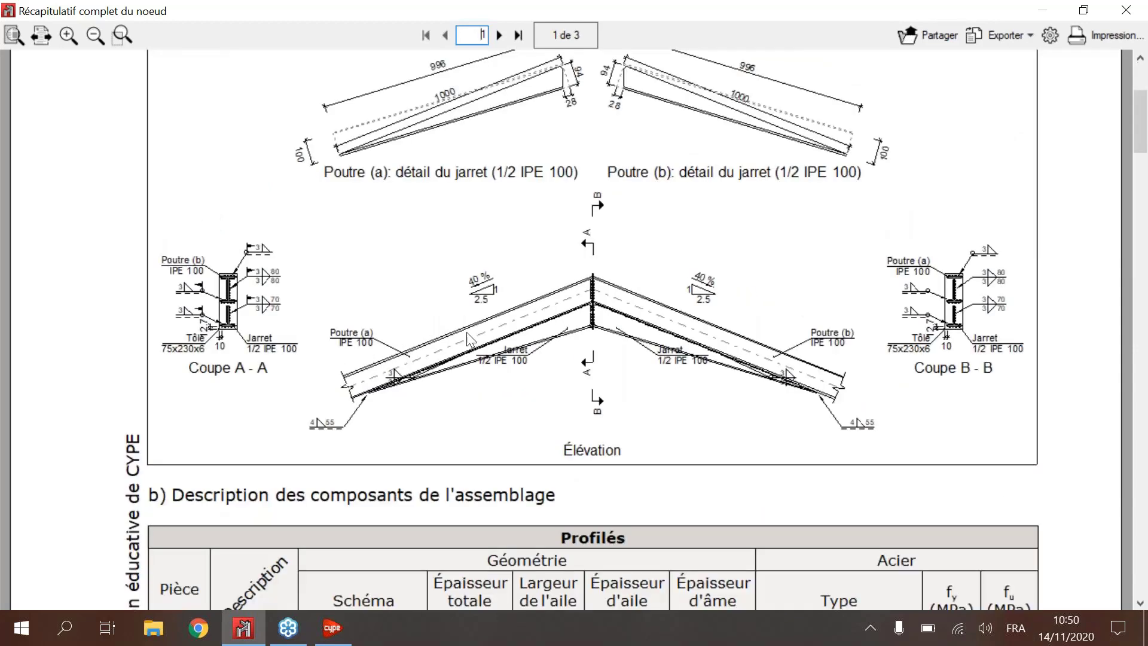
scroll(637, 275, up, 4)
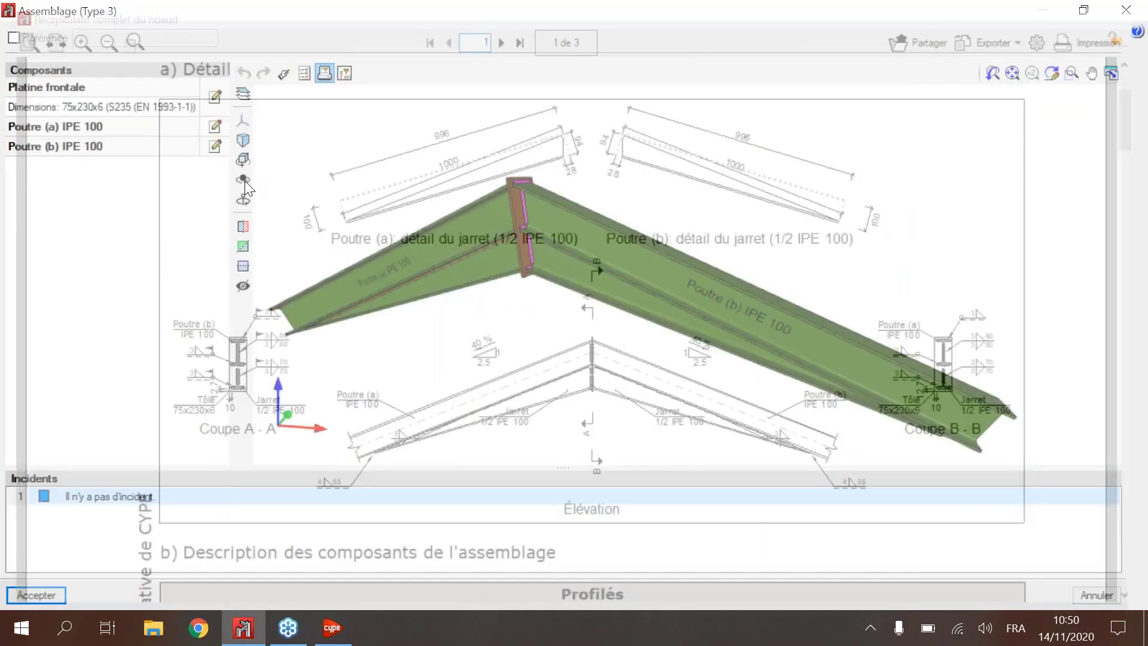
Step: Open the connection's detail drawing and examine the haunch details and the elevation along Poutre (b) IPE 100
click(344, 73)
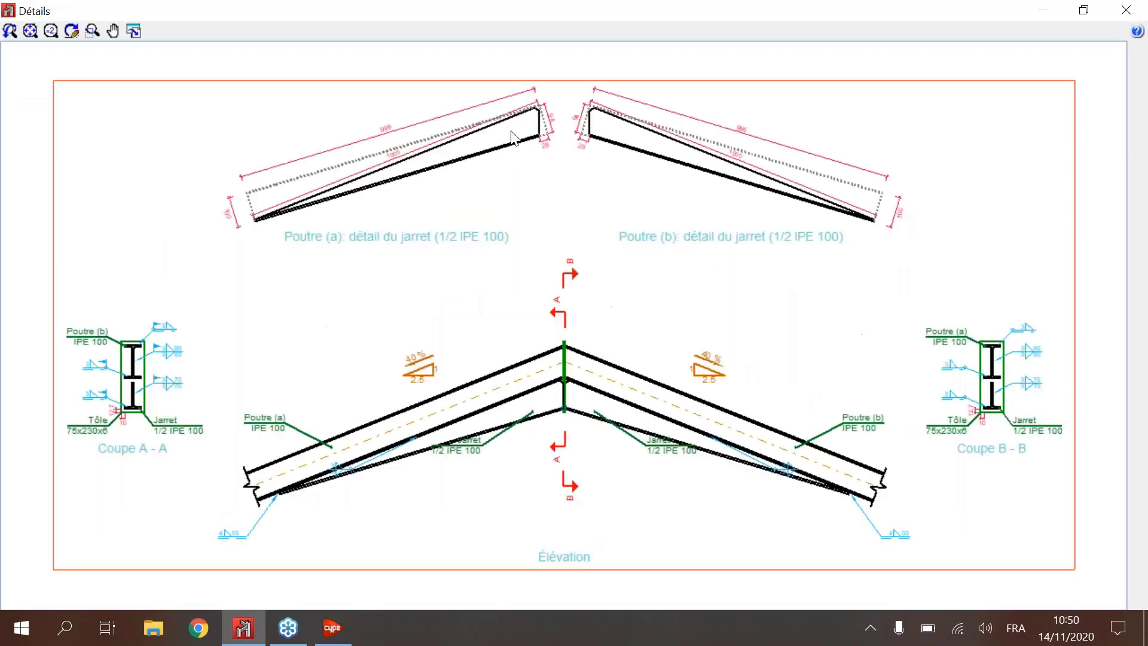
scroll(409, 208, up, 1)
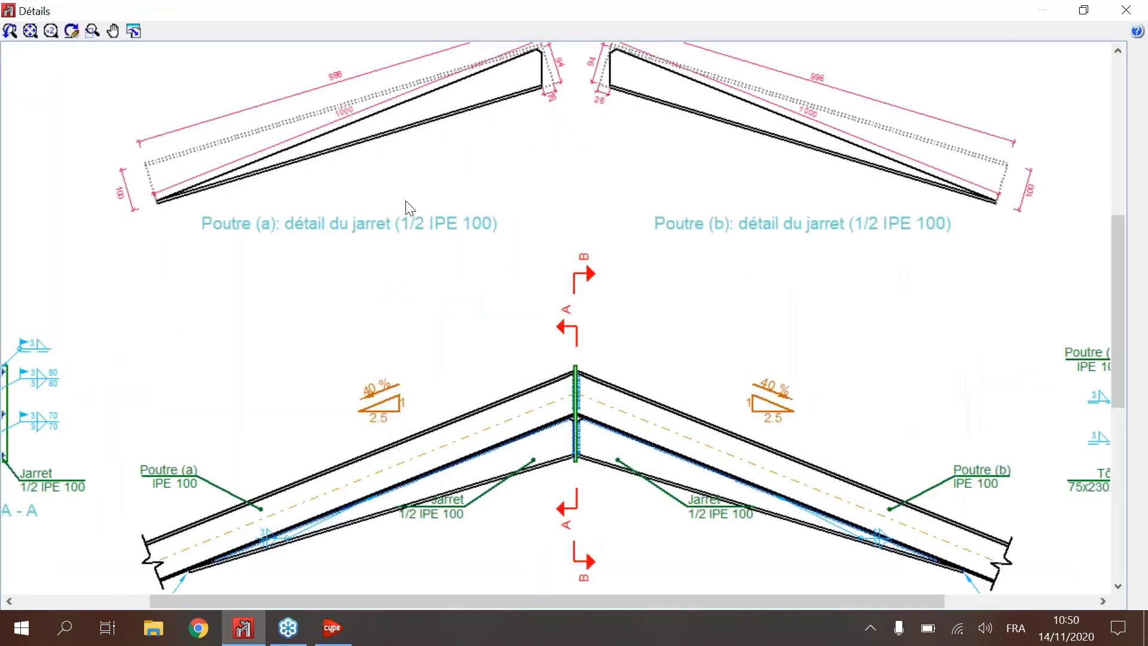
scroll(409, 208, up, 1)
mouse_move(632, 105)
middle_down()
mouse_move(716, 276)
mouse_move(690, 112)
middle_up()
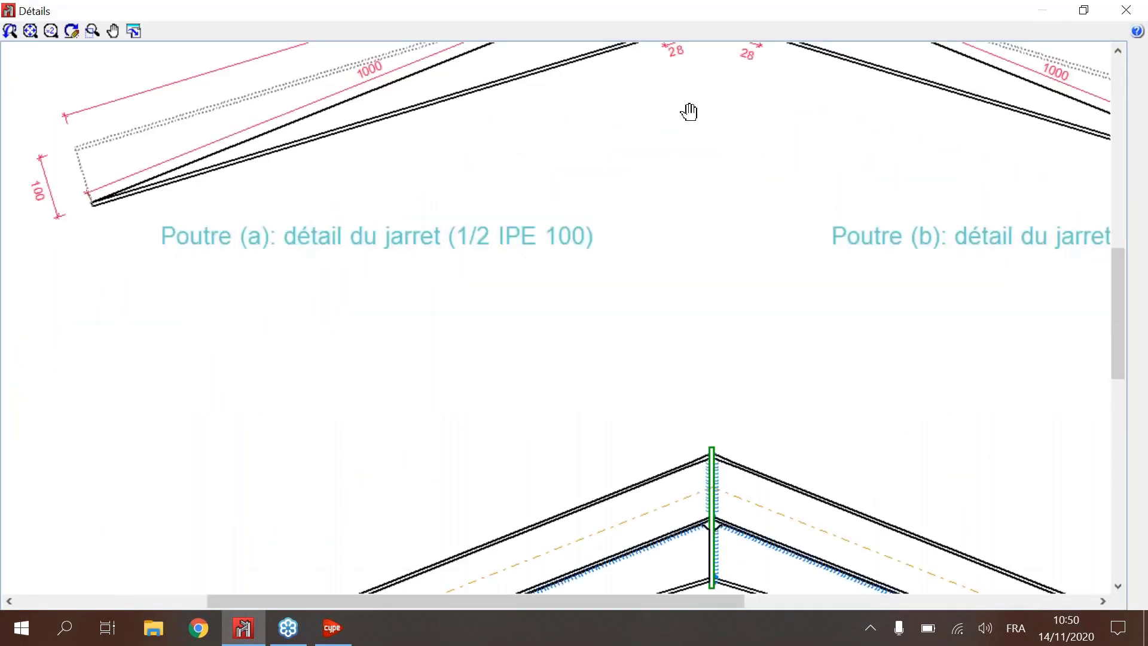
middle_drag(755, 589, 632, 354)
scroll(630, 360, down, 2)
scroll(746, 341, up, 3)
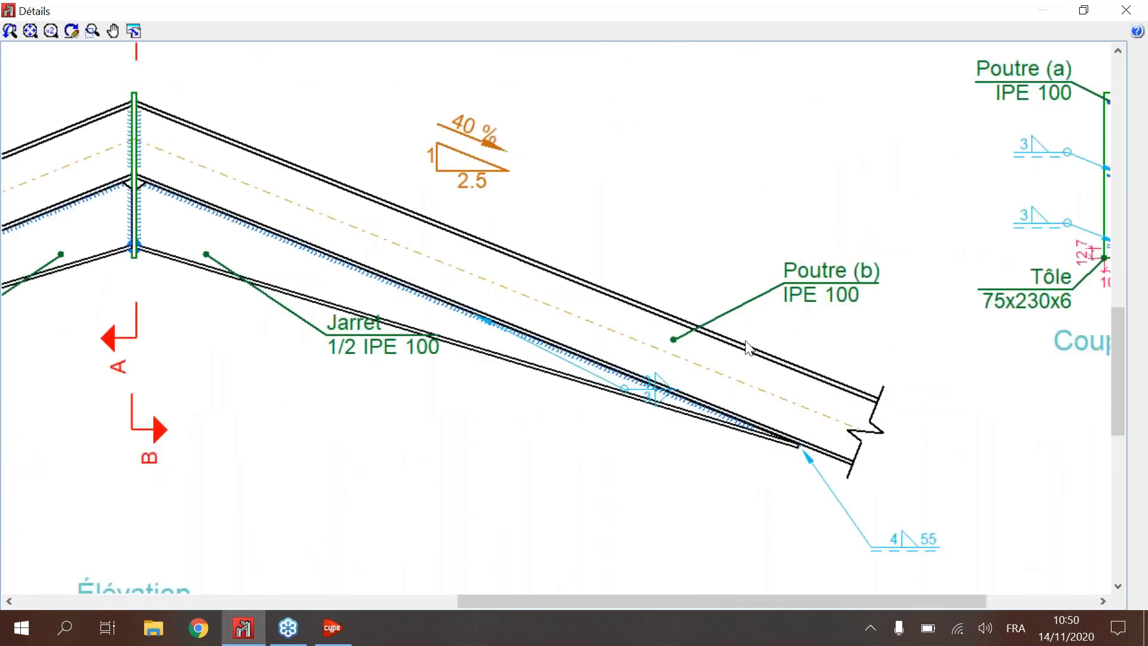
scroll(746, 347, down, 3)
scroll(619, 293, up, 5)
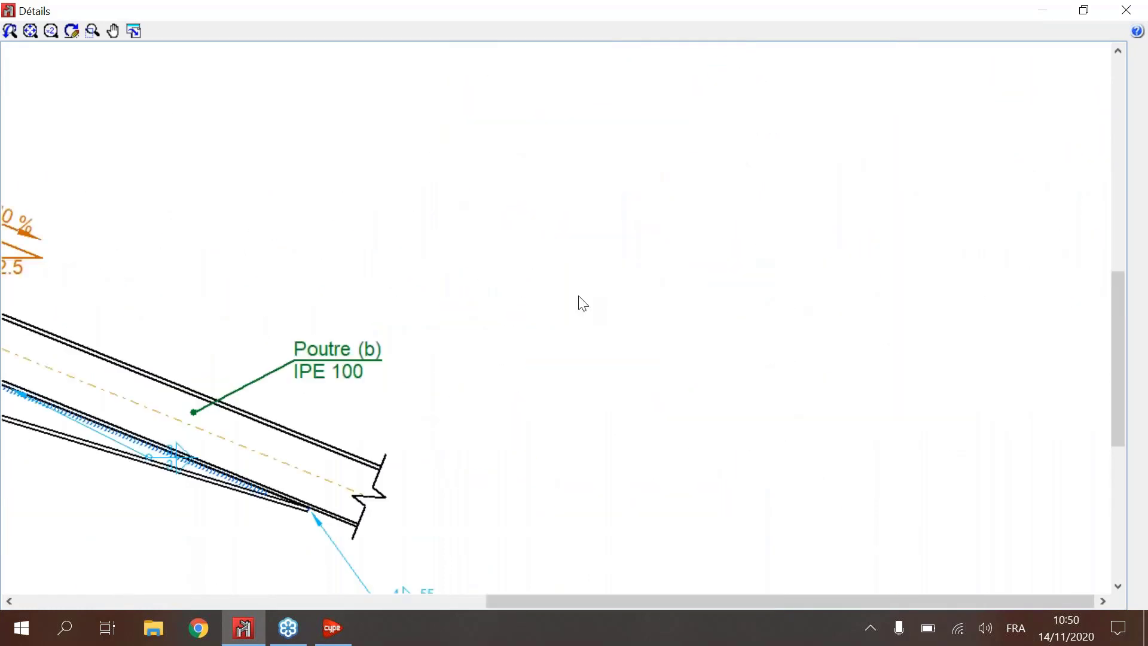
scroll(580, 302, down, 2)
mouse_move(131, 251)
middle_down()
mouse_move(464, 264)
mouse_move(656, 286)
middle_up()
scroll(469, 271, down, 1)
scroll(465, 263, down, 2)
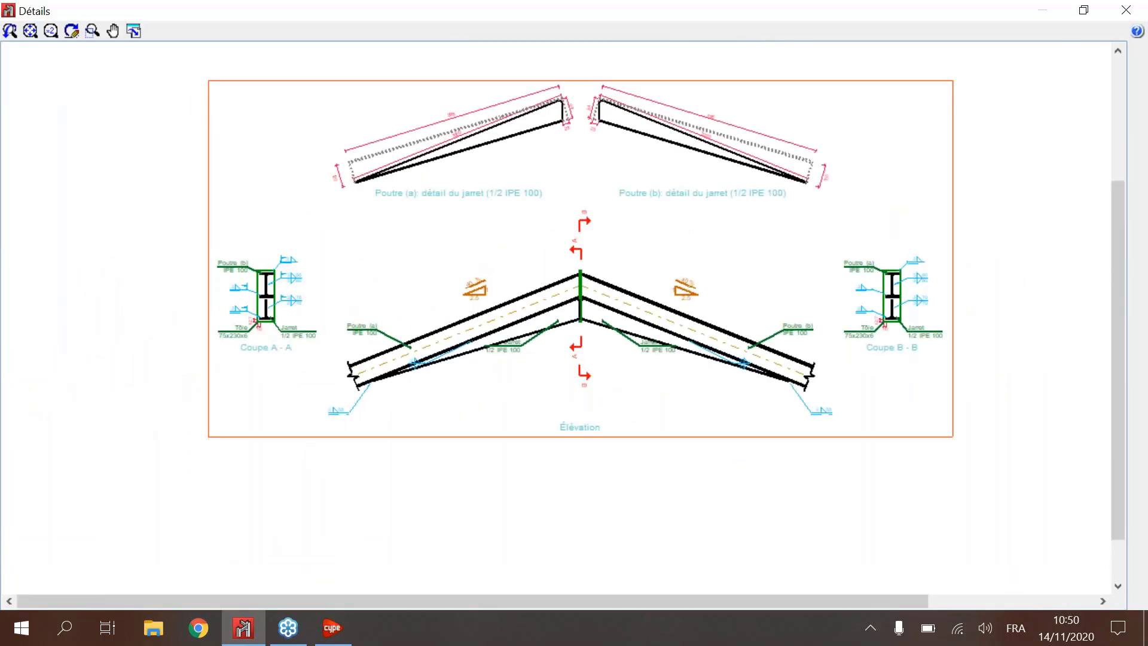
Step: Examine the weld symbols and plate dimensions of section Coupe A - A, and close the detail drawing
scroll(329, 290, up, 4)
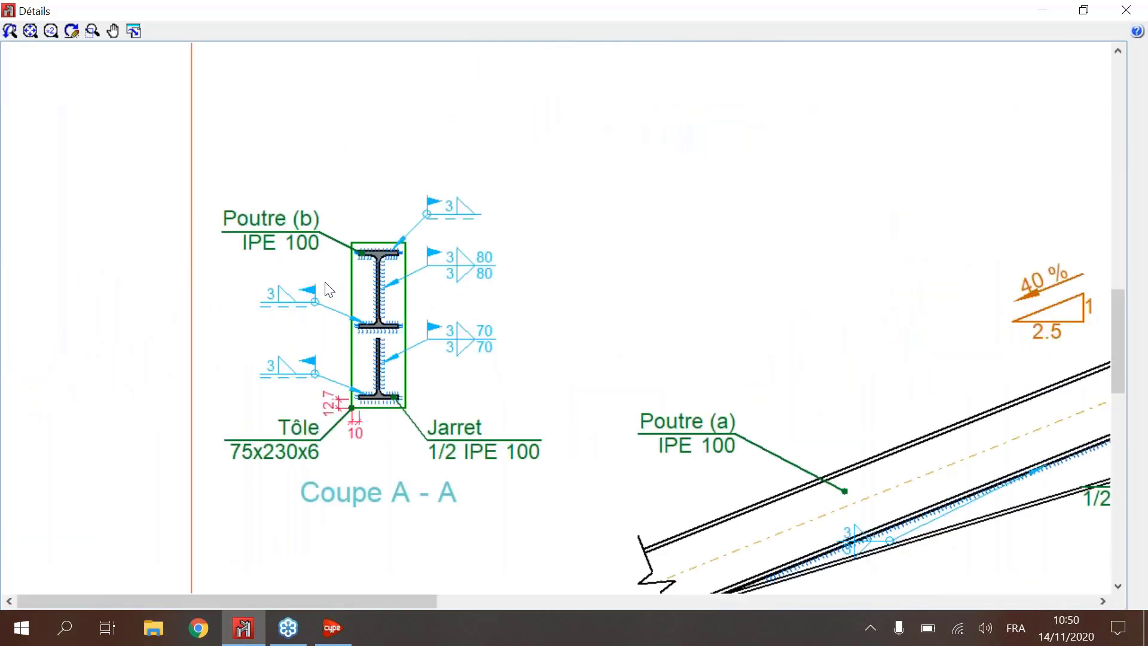
scroll(329, 290, up, 1)
scroll(1047, 233, down, 1)
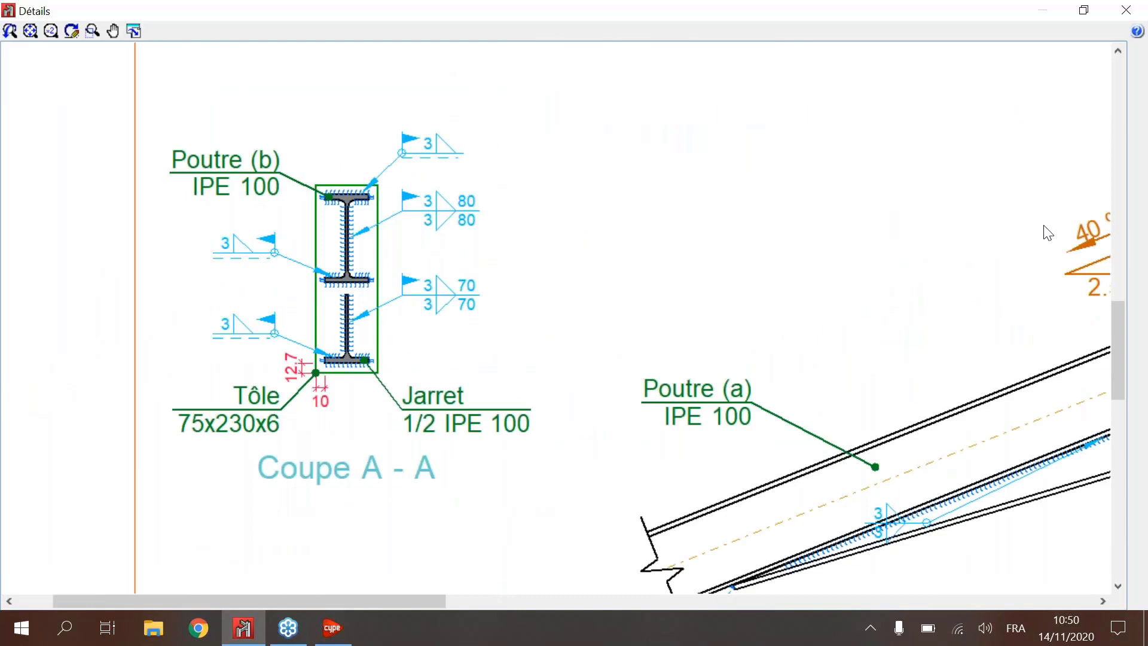
scroll(1048, 233, down, 2)
key(Escape)
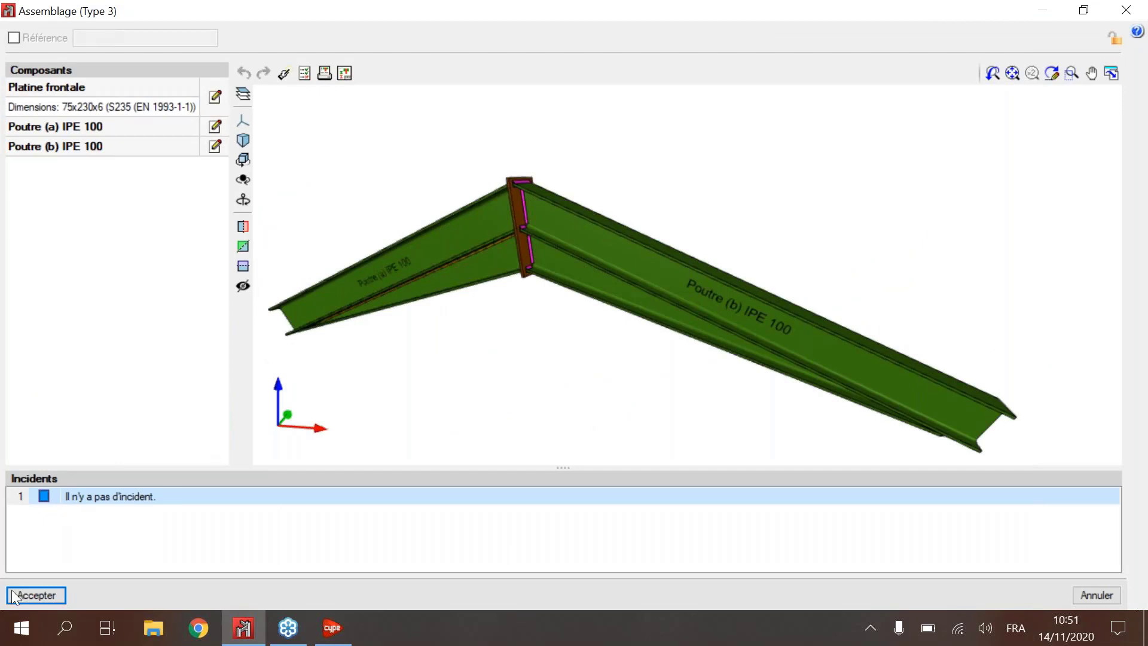
Step: Accept the Type 3 connection and switch from the 3D structure to the Fondation plan
click(36, 595)
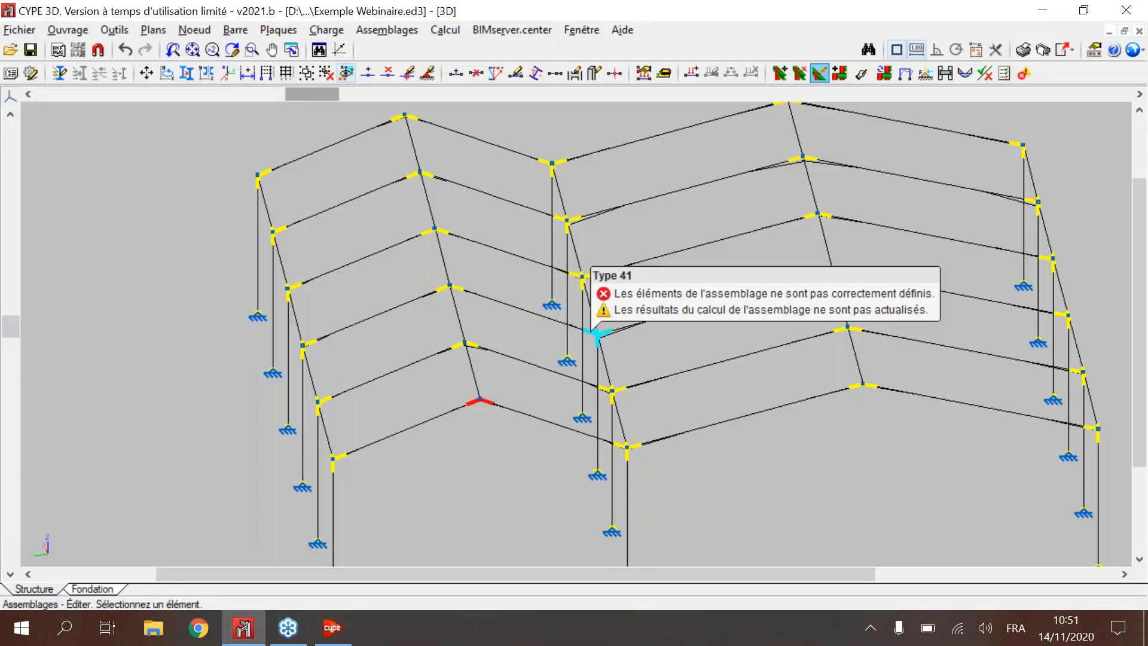
scroll(592, 331, down, 2)
middle_drag(715, 292, 451, 292)
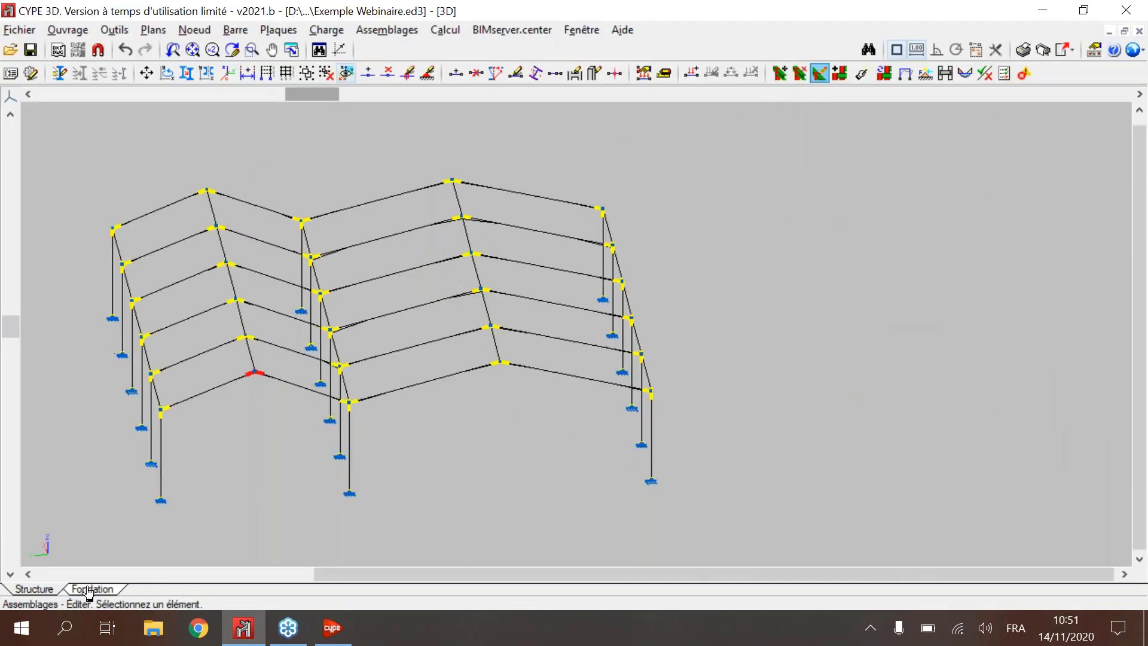
click(90, 592)
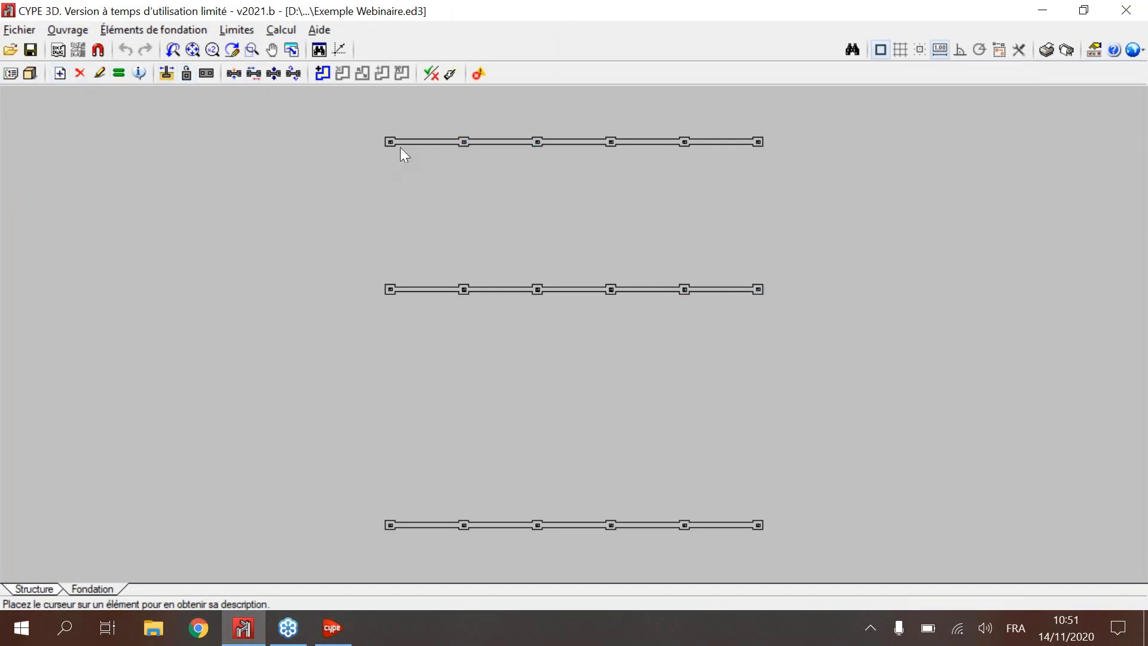
Step: Open the isolated footing of node N14 for editing and examine its reinforcement plan and 3D view
click(98, 73)
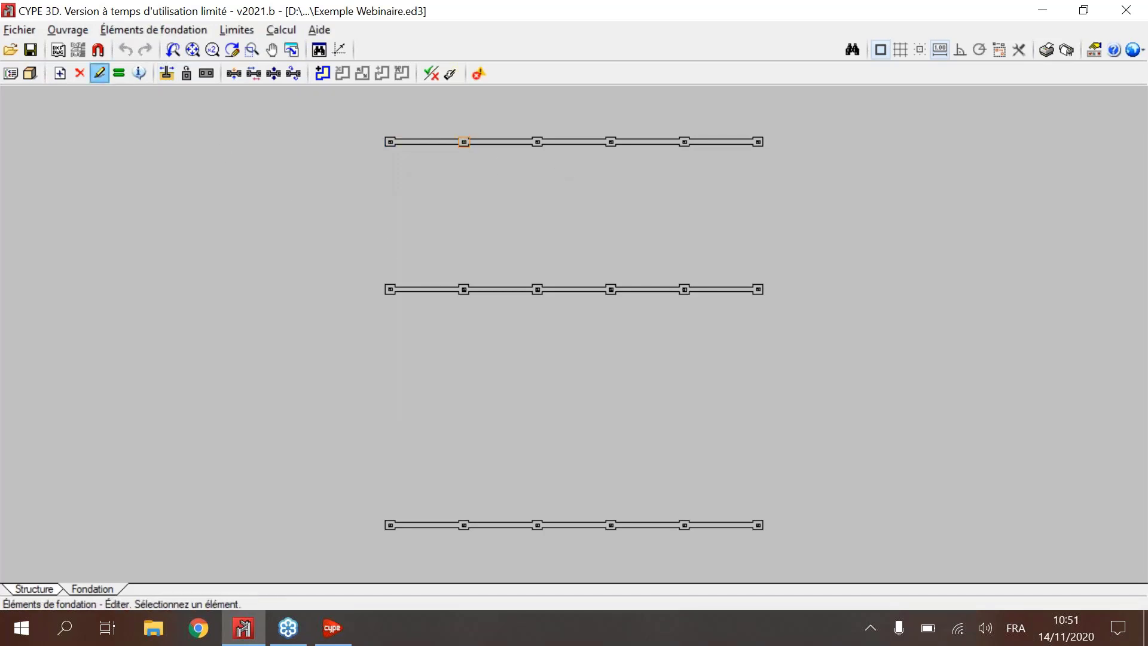
click(465, 143)
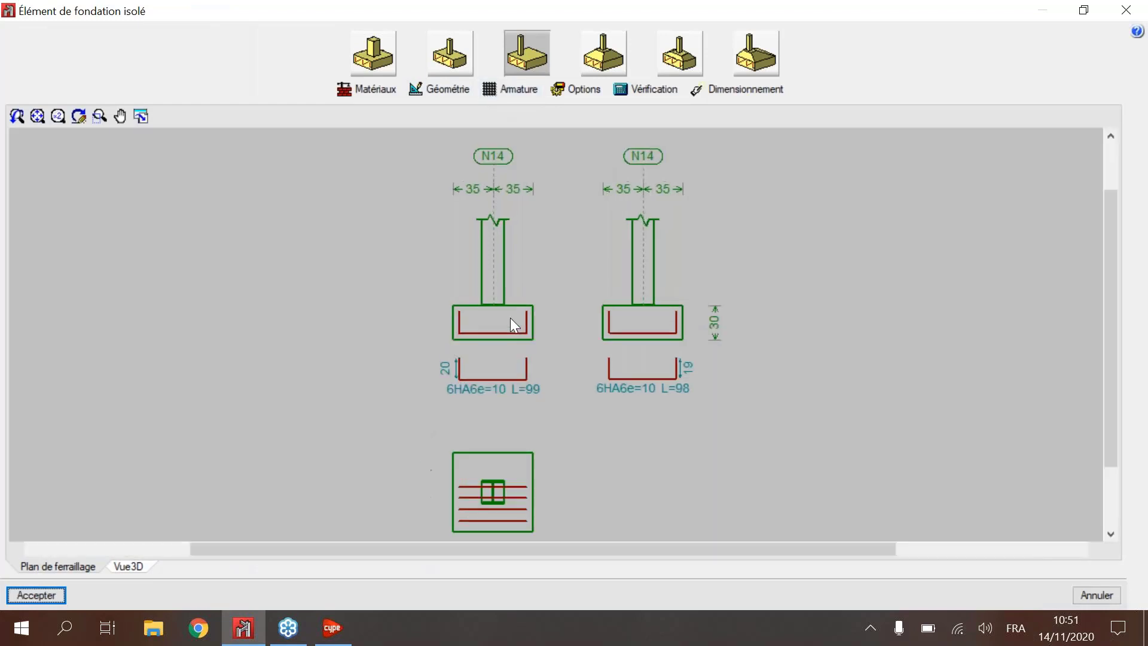
scroll(510, 317, up, 2)
middle_drag(562, 220, 574, 128)
scroll(491, 270, down, 2)
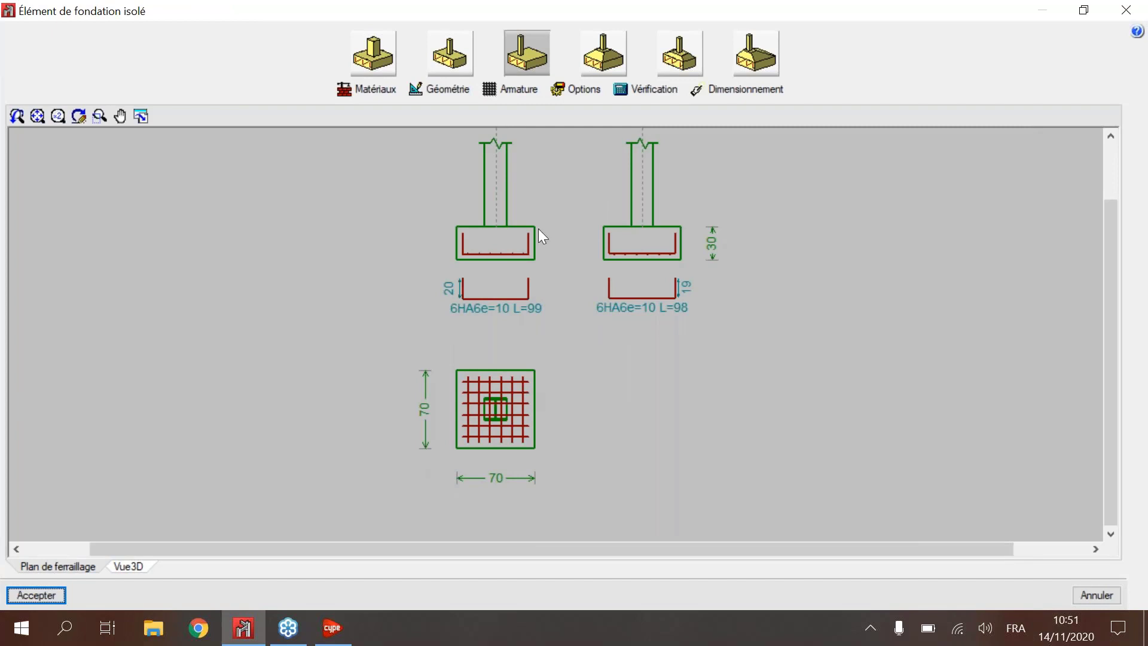
scroll(589, 291, down, 2)
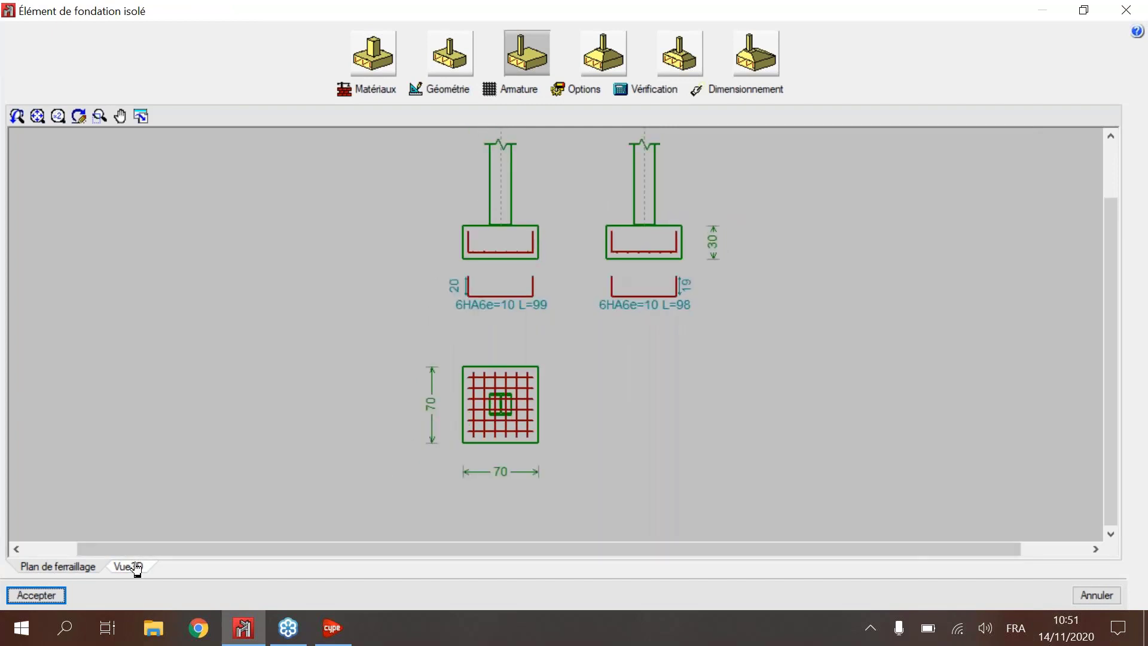
click(132, 567)
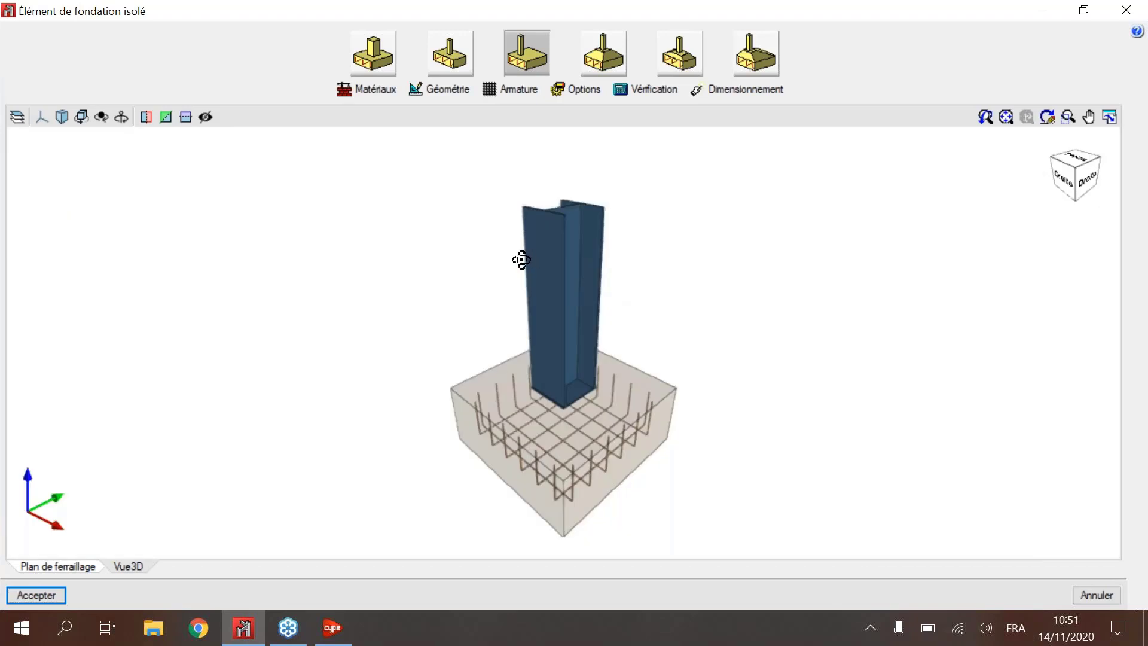
middle_drag(520, 259, 419, 264)
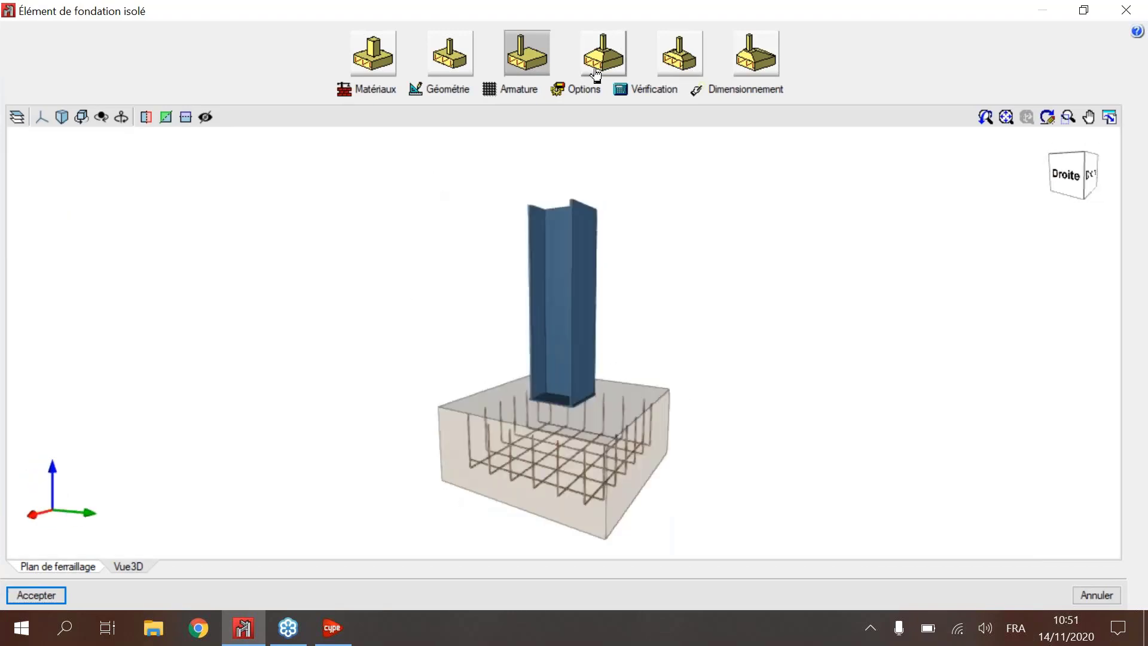
Step: Examine the footing's advanced sizing options and its lower and upper reinforcement layer settings, and accept the isolated footing
click(576, 90)
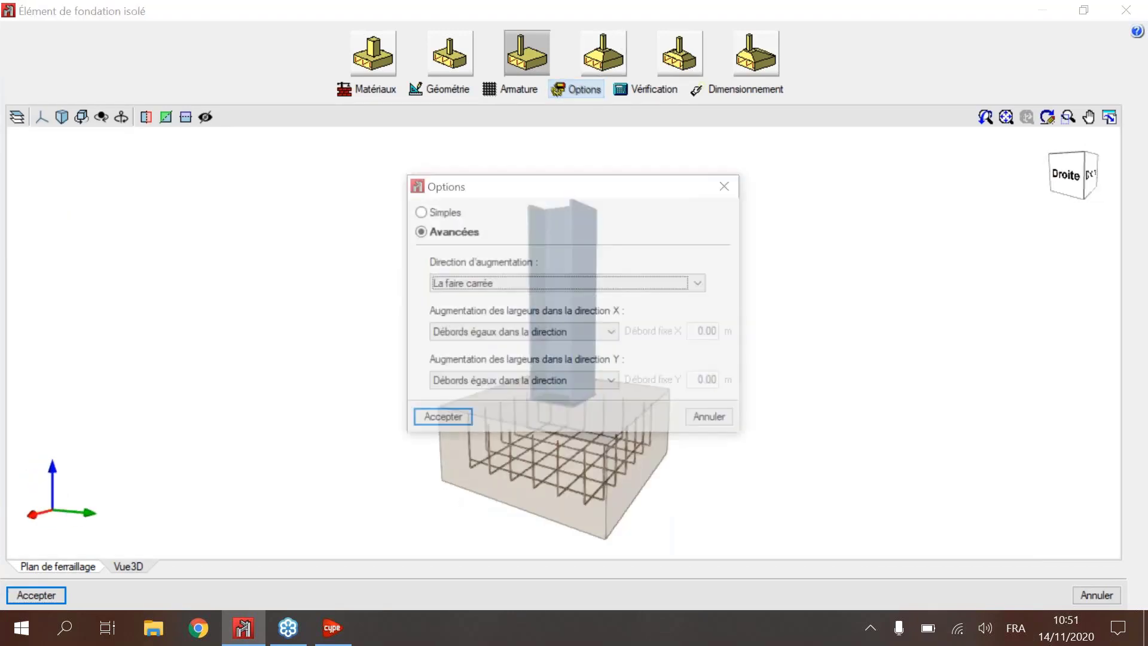
click(727, 185)
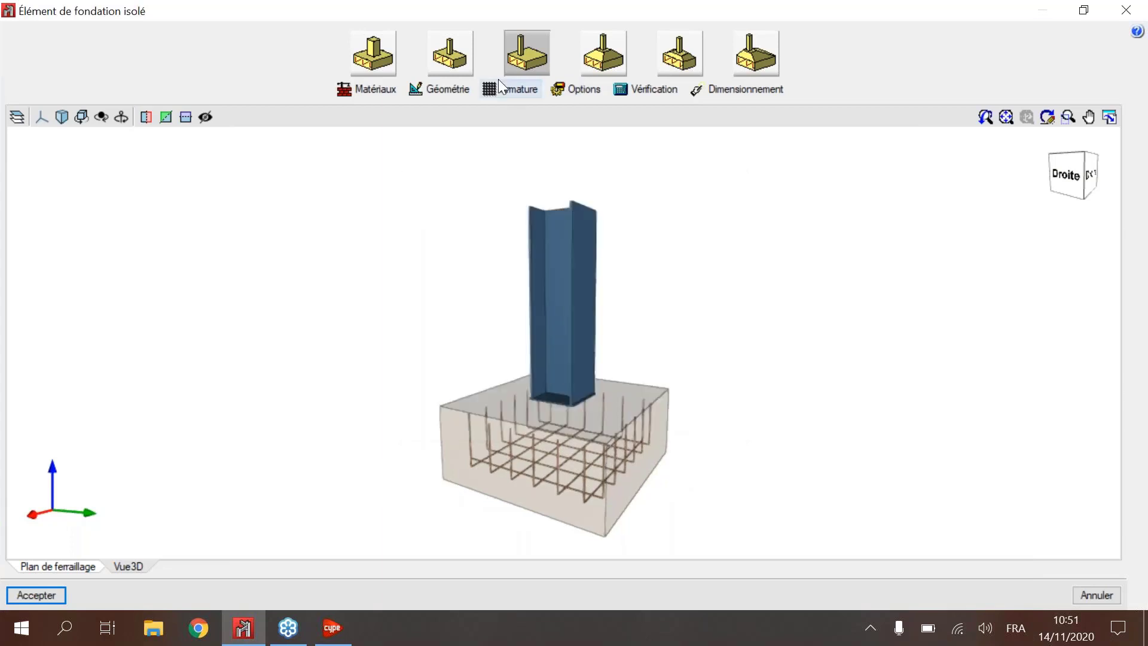
click(518, 88)
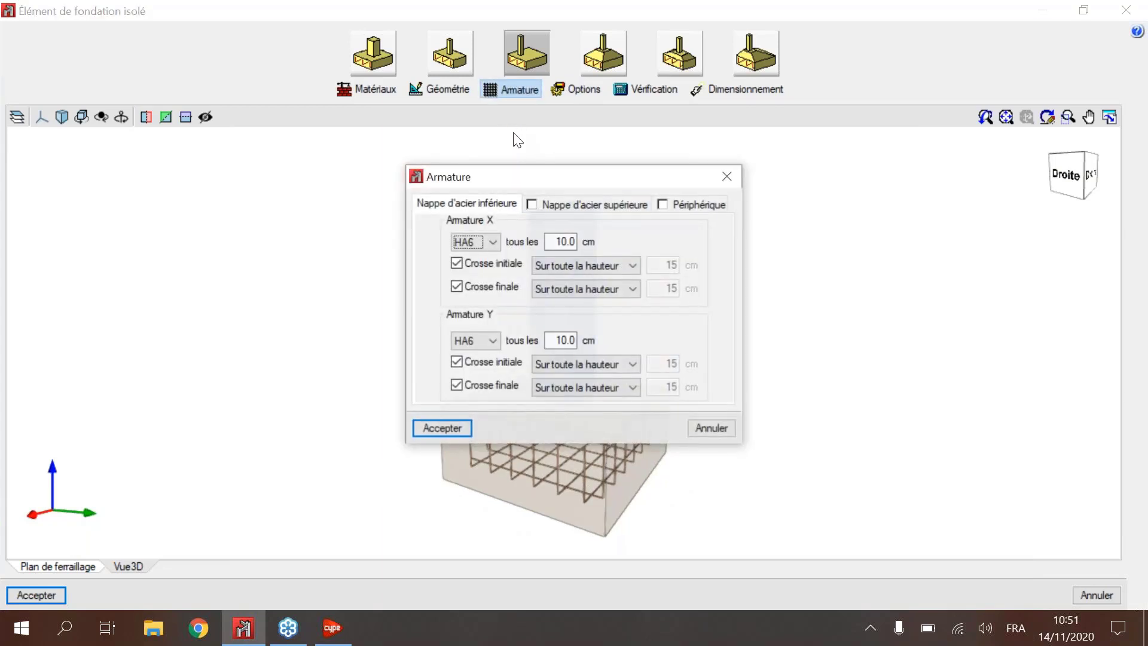
click(571, 206)
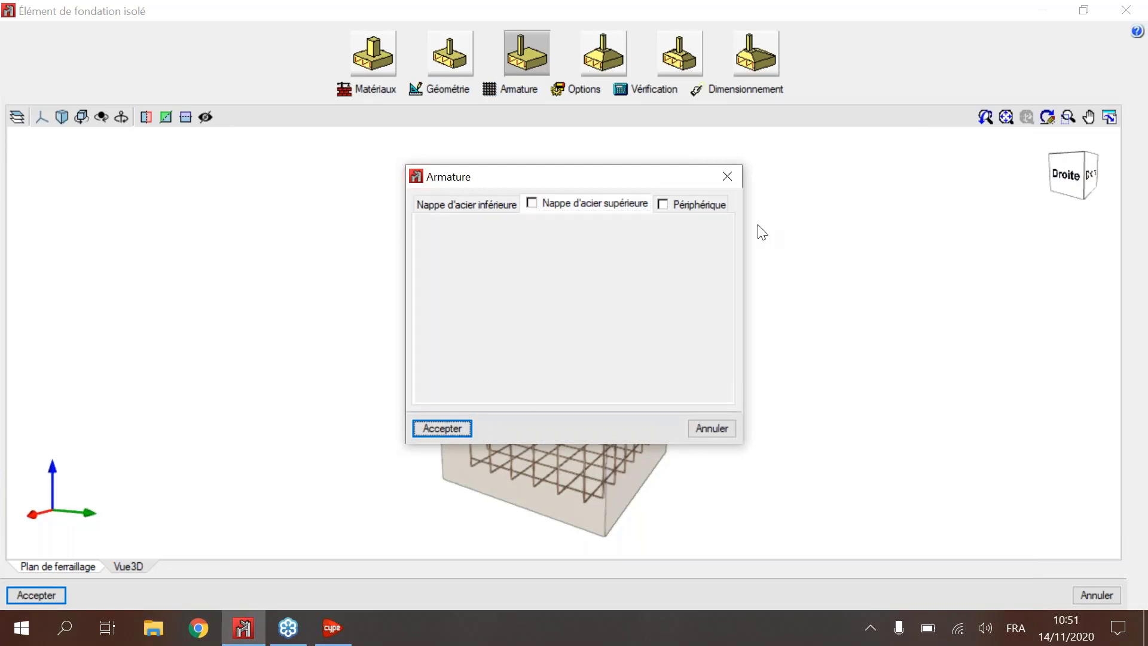
click(720, 181)
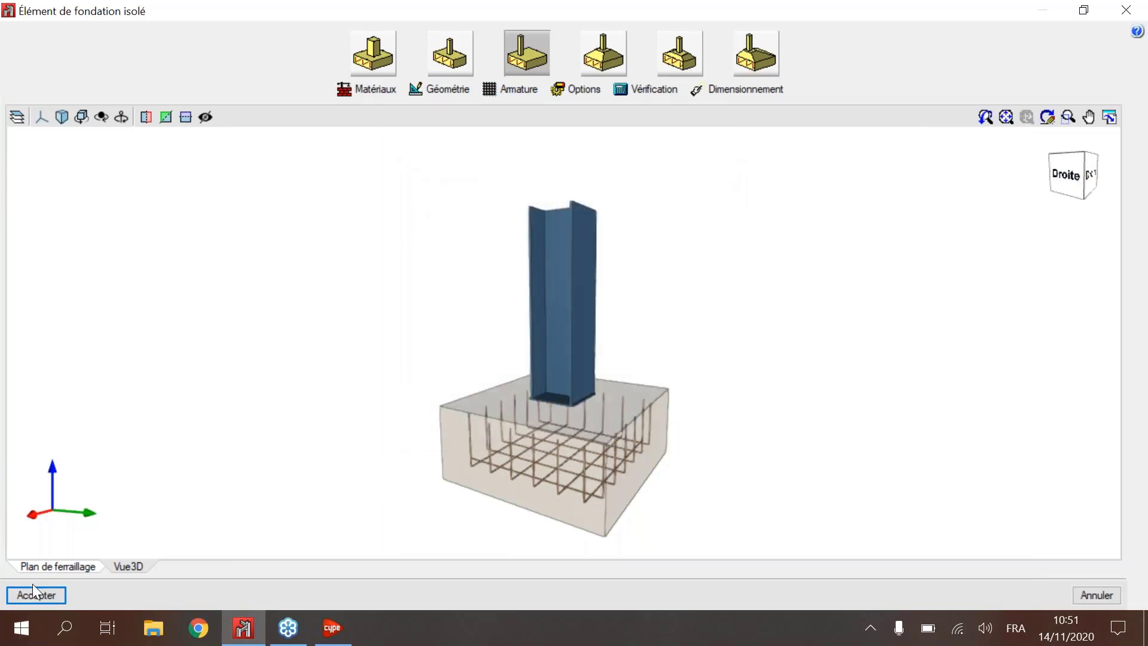
click(34, 602)
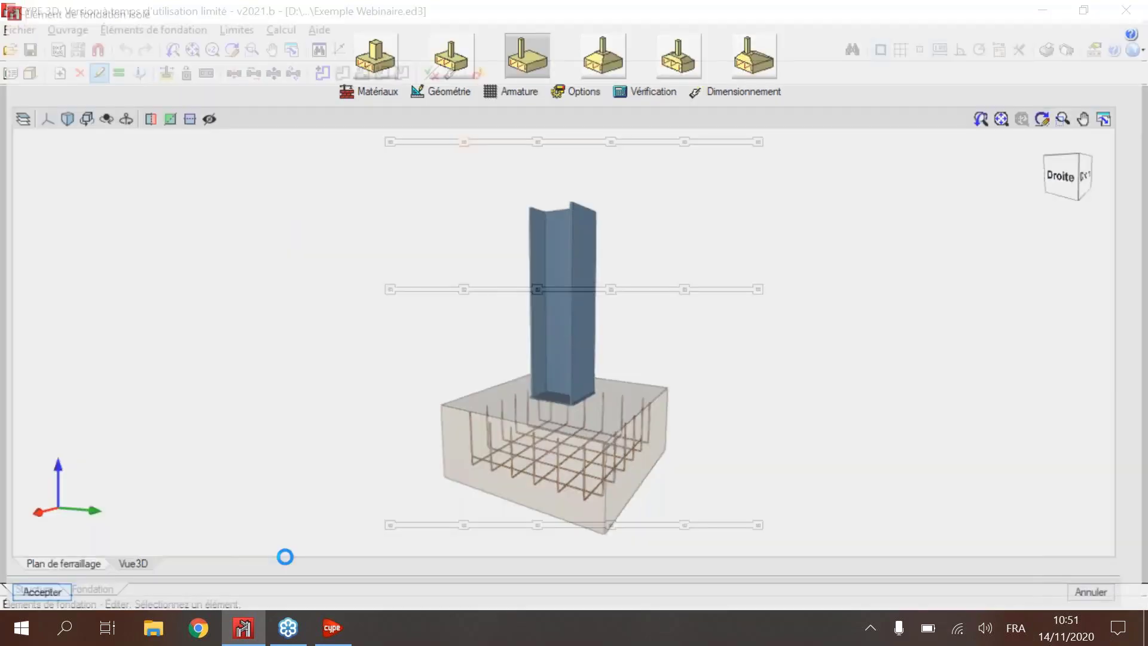
Step: Return to the 3D structure, open the Type 5 column base connection for editing, examine its base plate and anchor bolts, and accept it
click(24, 586)
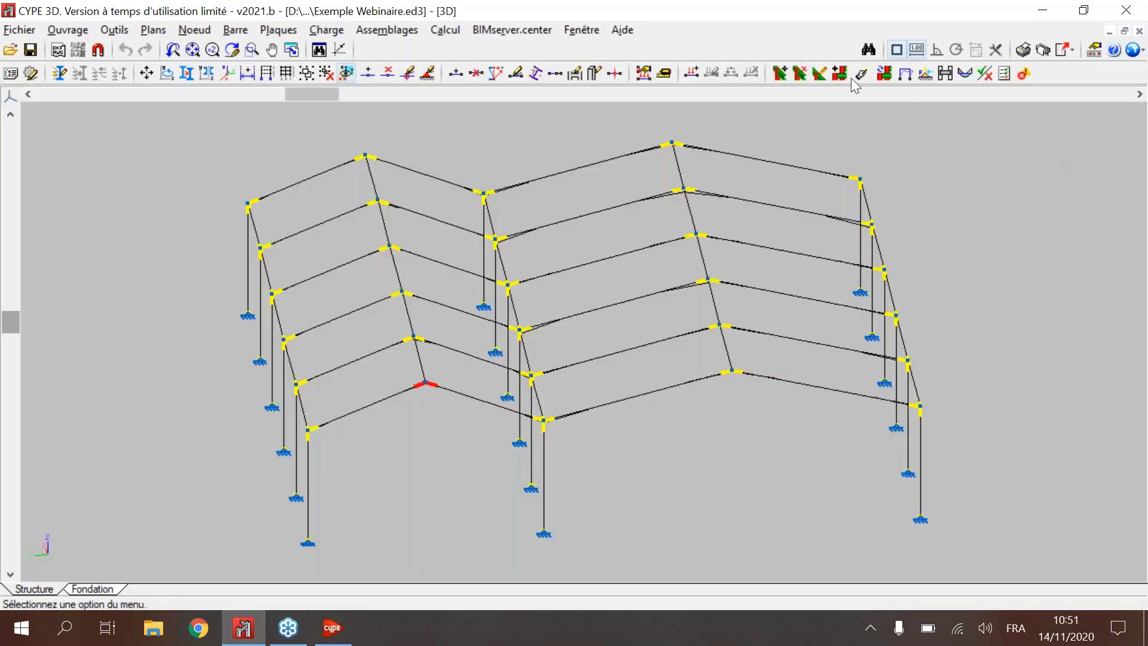
click(819, 72)
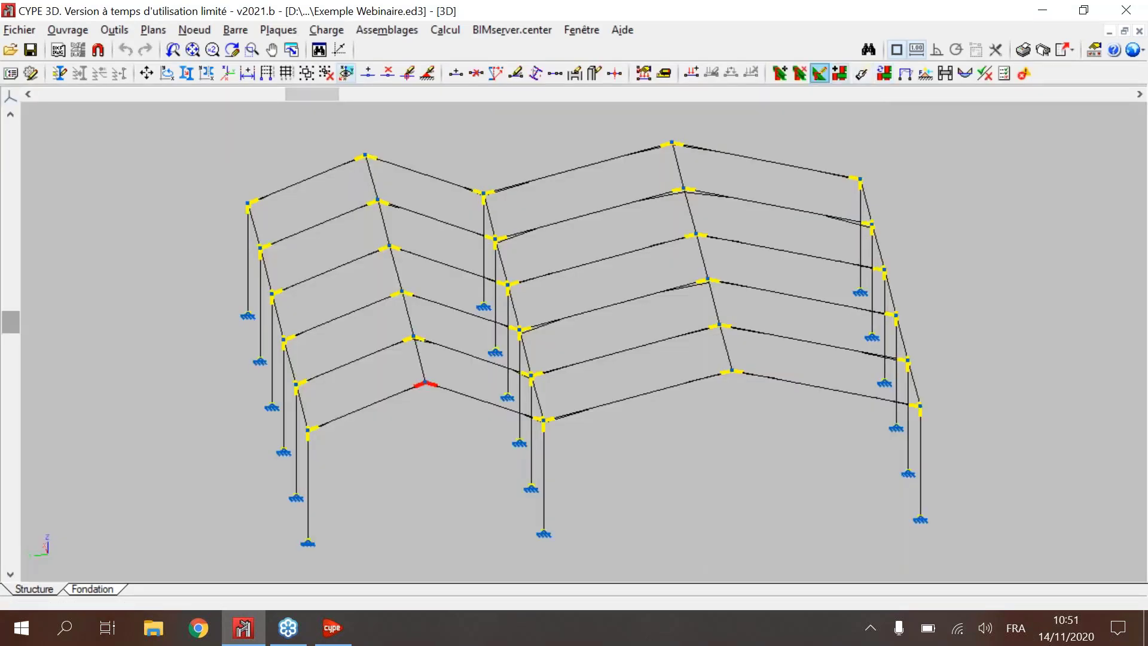
click(494, 526)
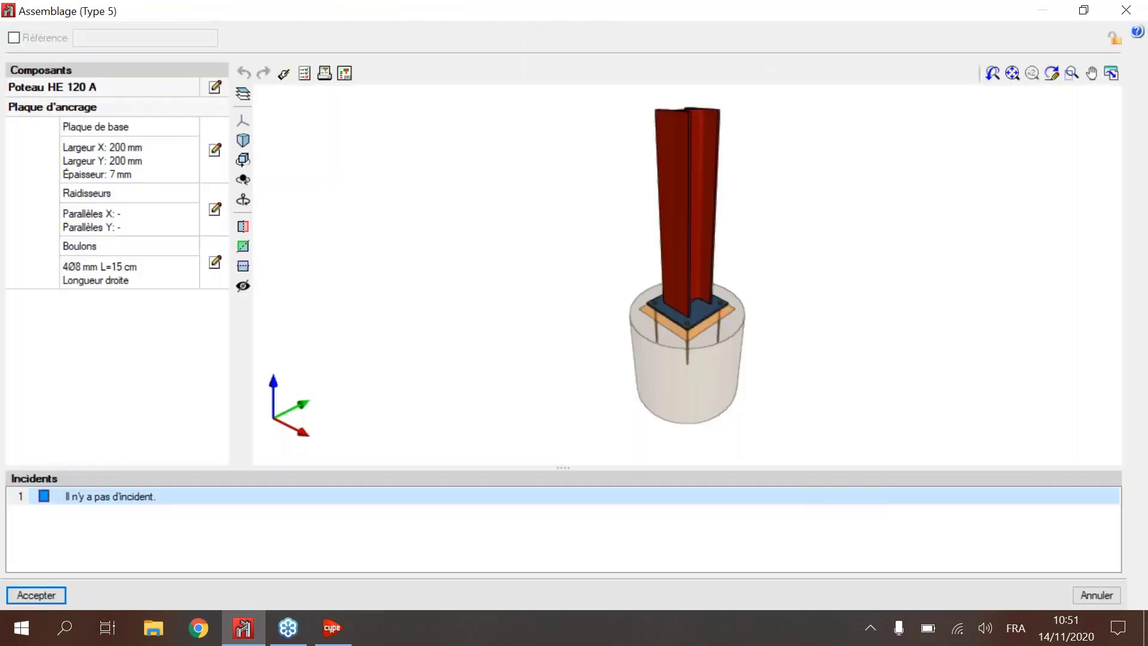
drag(647, 289, 580, 263)
scroll(716, 321, up, 3)
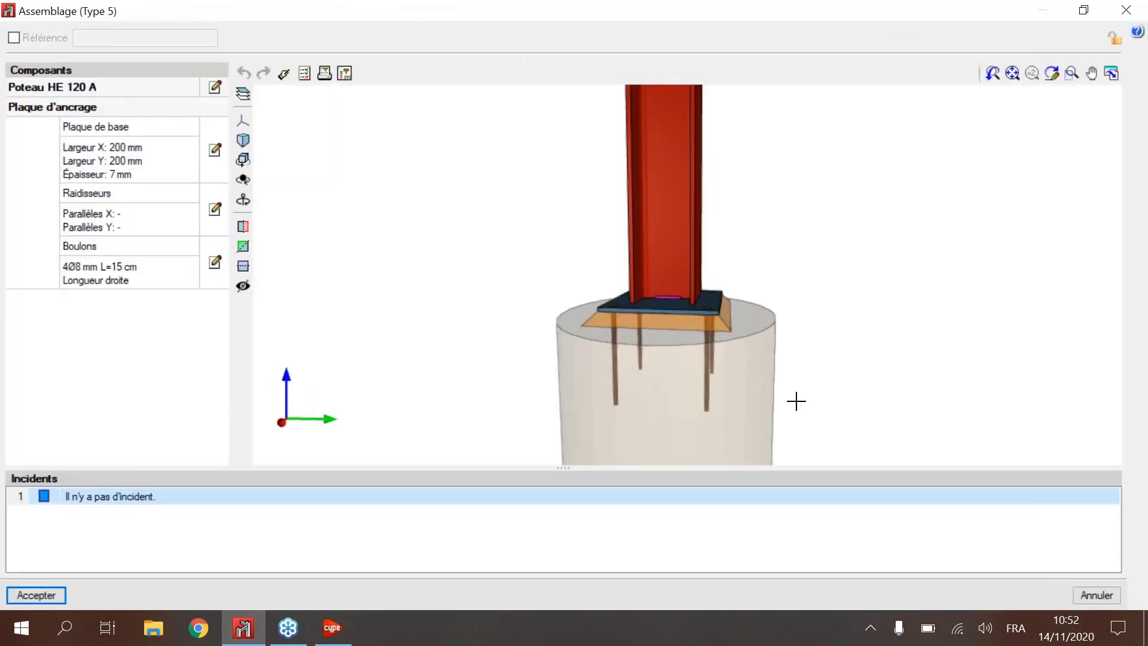
drag(730, 349, 626, 297)
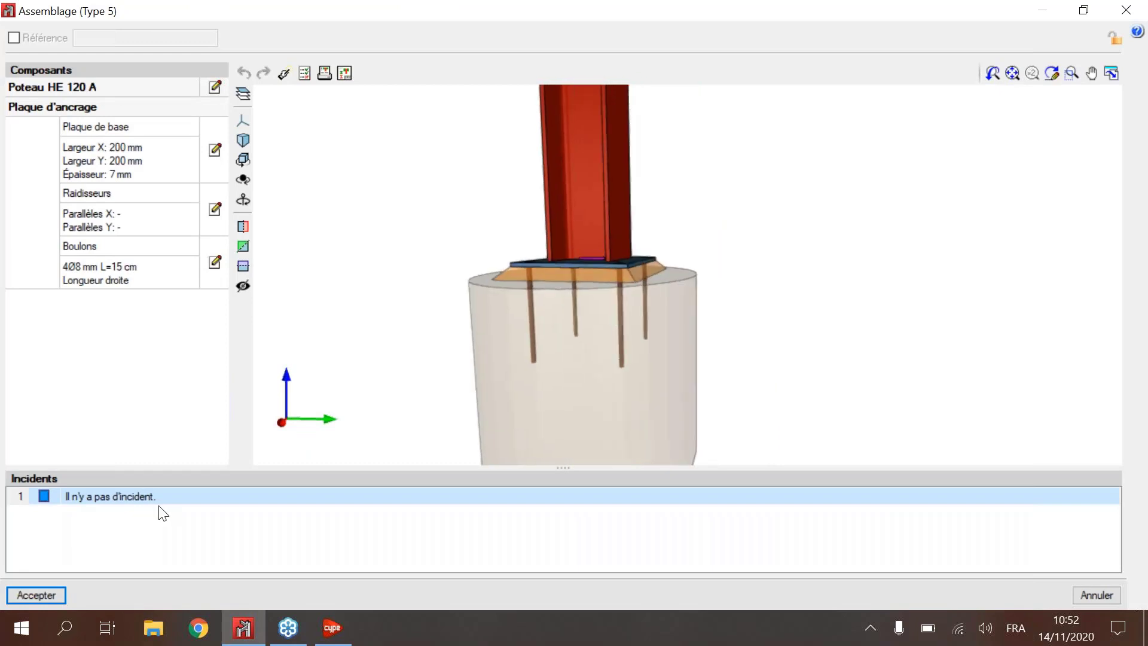
drag(549, 215, 546, 215)
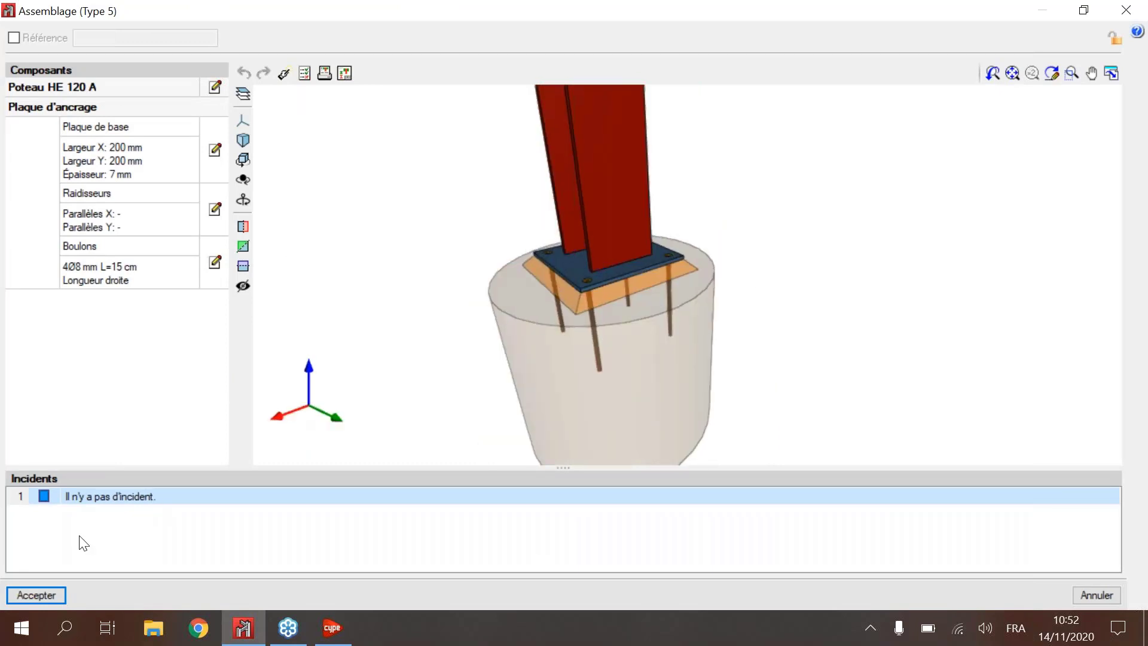
click(33, 594)
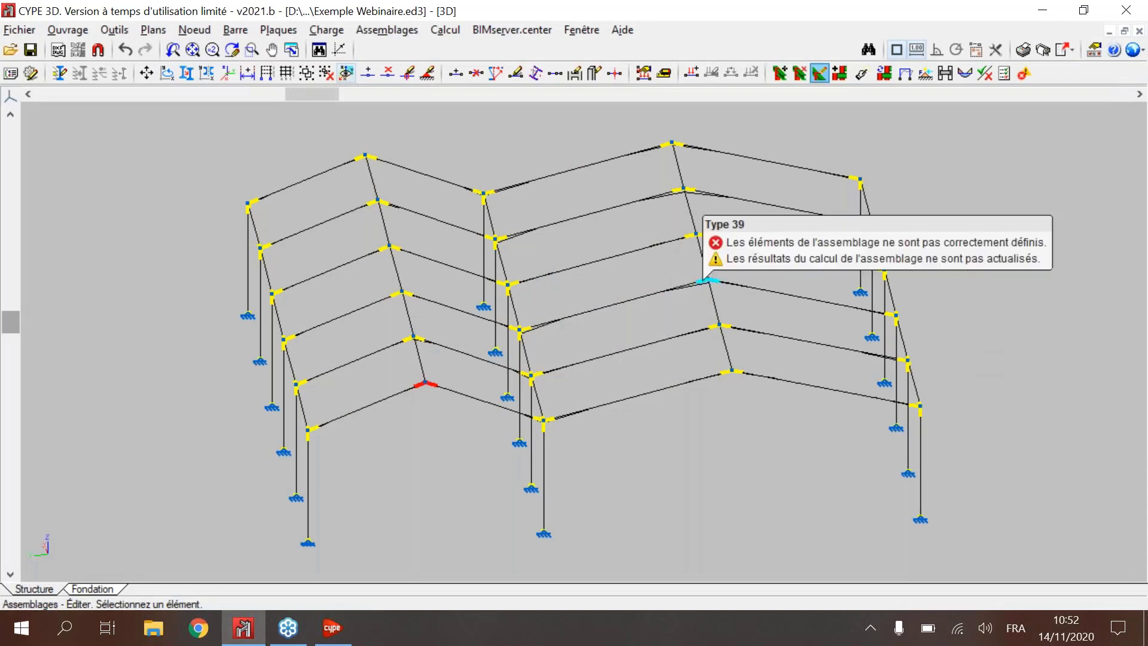
scroll(692, 304, down, 3)
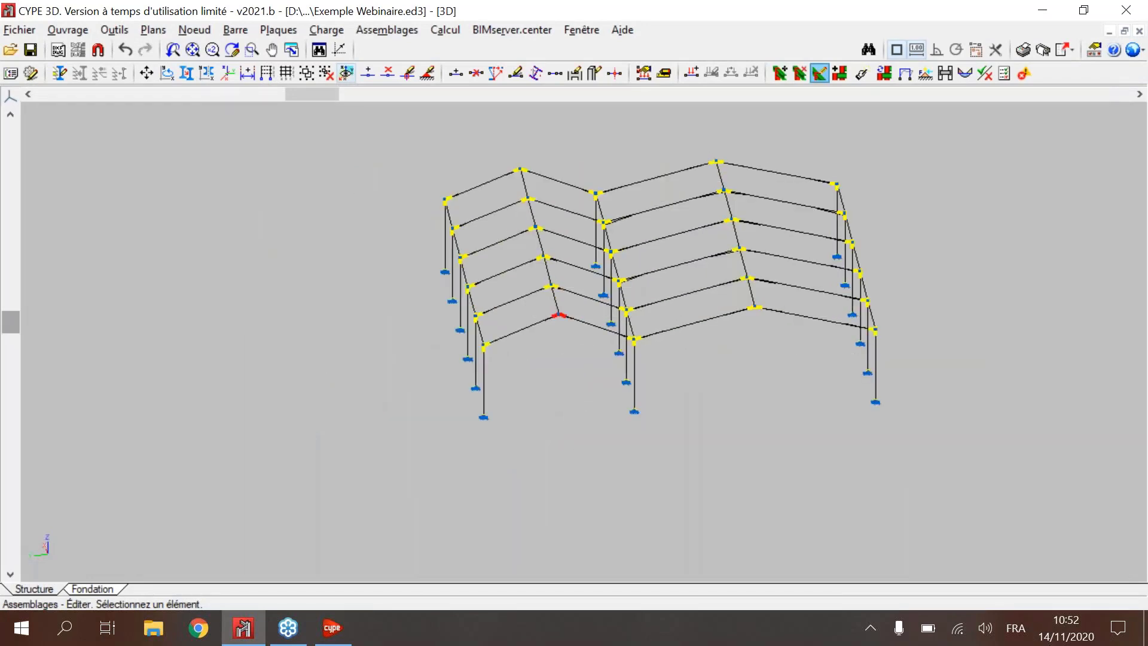
middle_drag(775, 295, 754, 364)
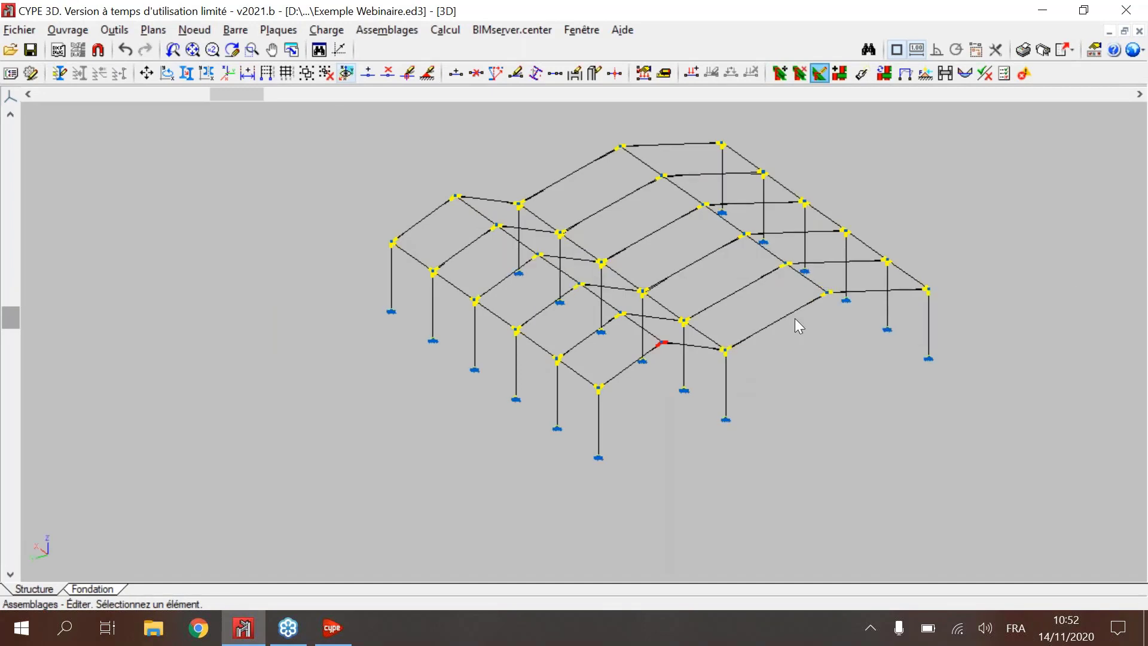
scroll(640, 298, up, 1)
scroll(776, 289, up, 2)
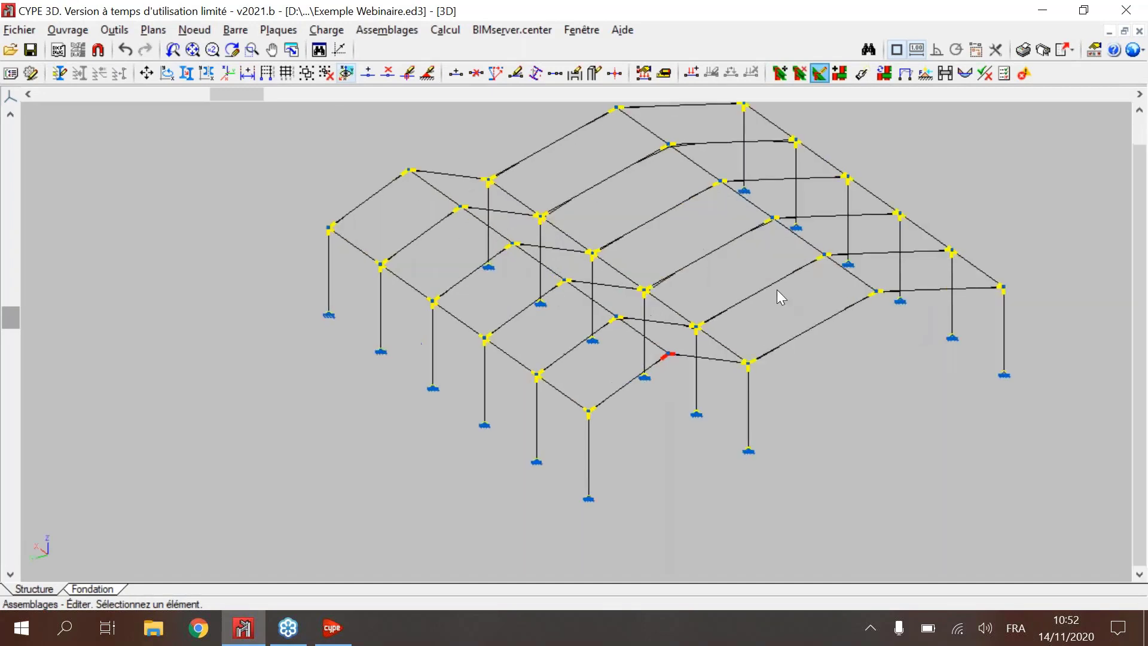
scroll(796, 274, down, 3)
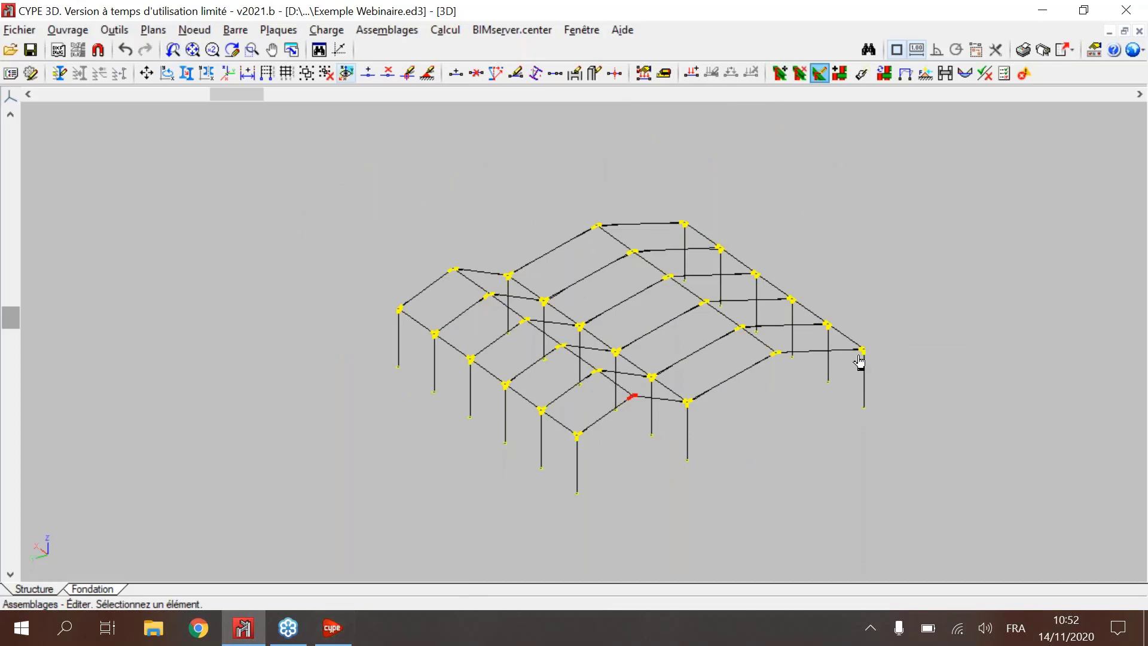
Step: Launch Générateur de portiques from the CYPE 2021 program launcher and start creating a new job
mouse_move(332, 634)
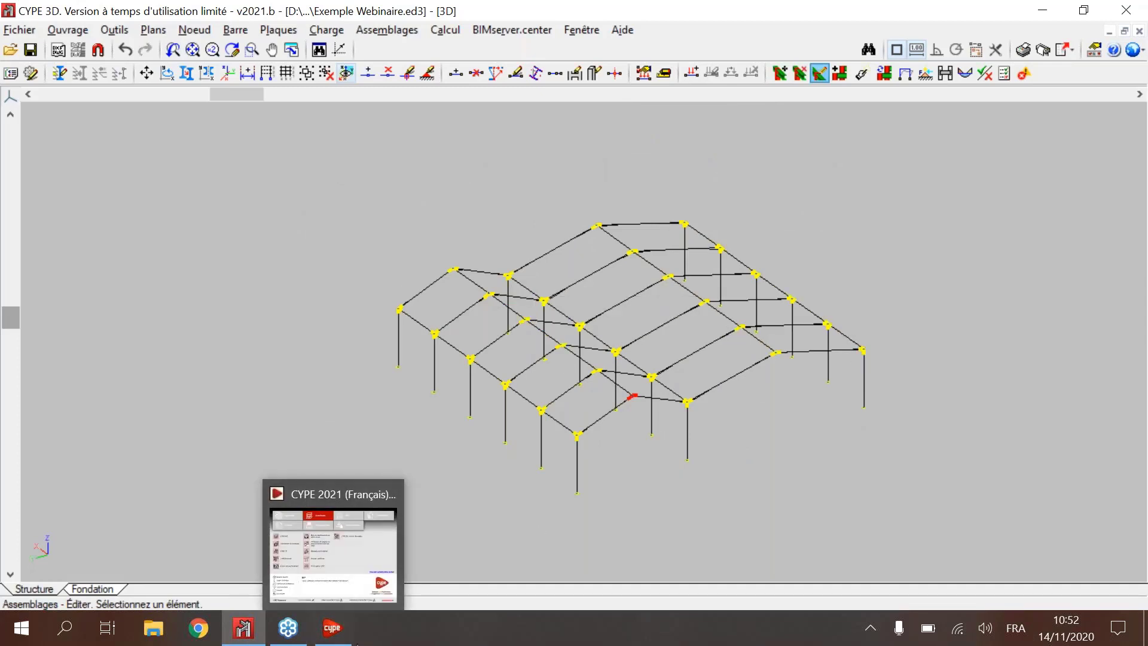
click(326, 635)
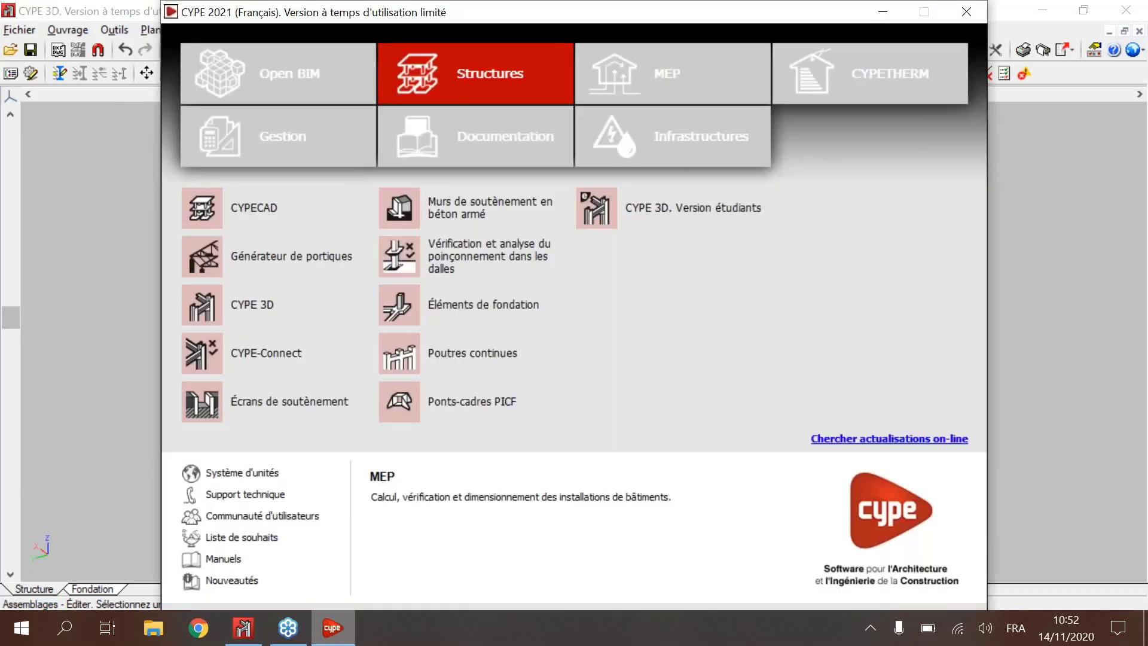
click(265, 274)
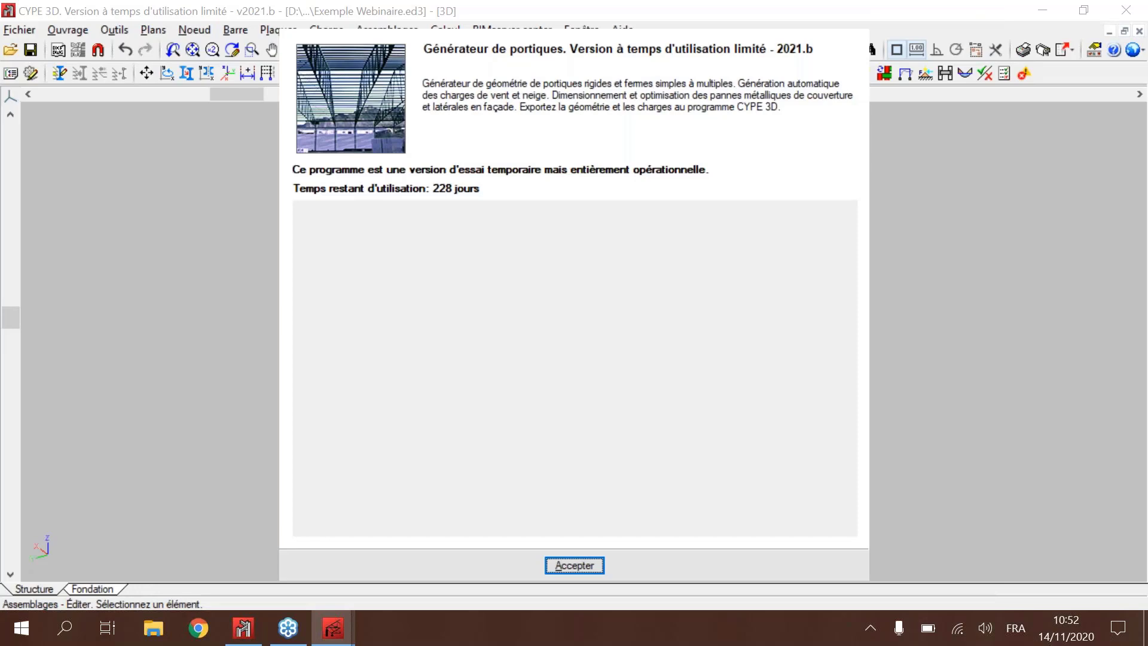
key(Return)
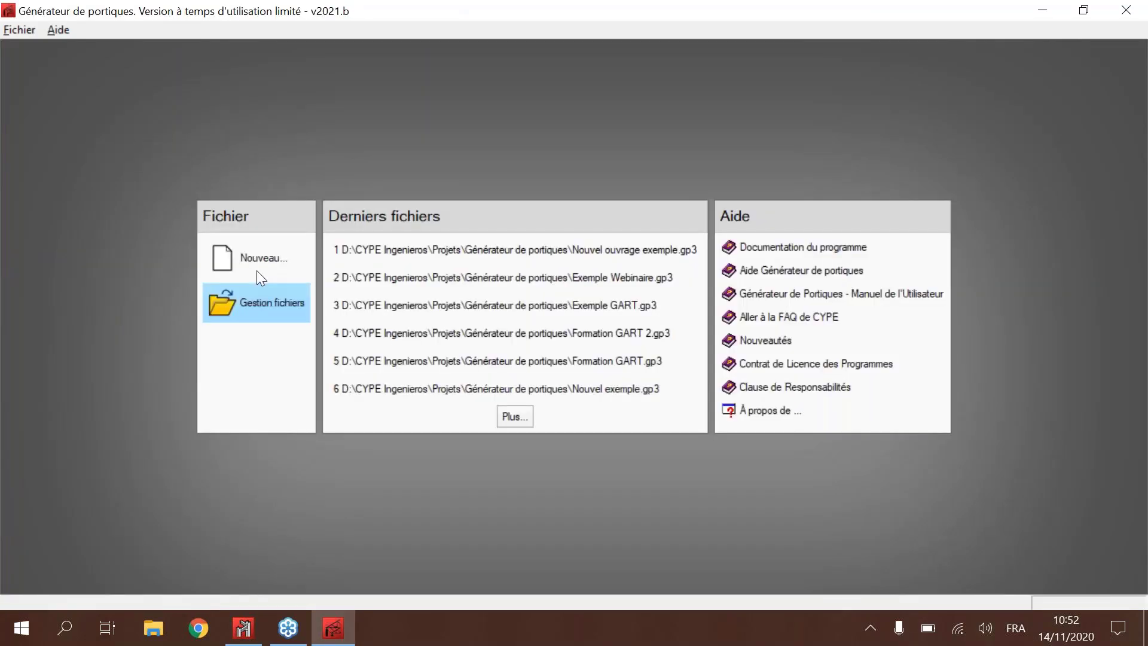
click(257, 269)
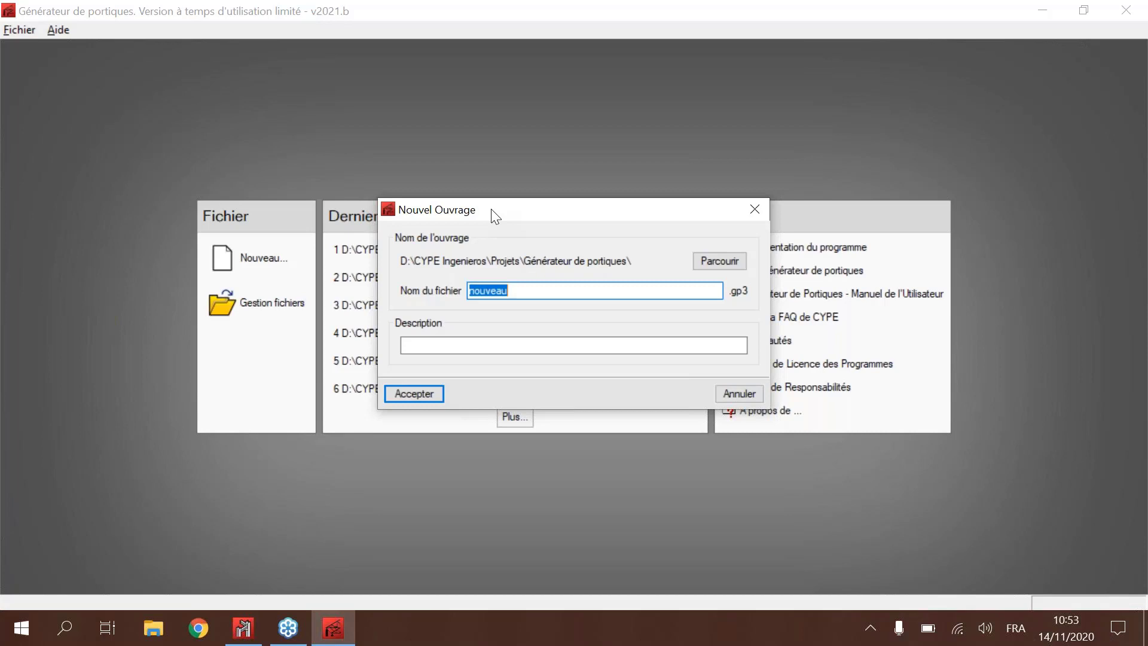
Step: Name the new job file "Exemple Webinaire 1" and create the job
text(Exemple Webinaire 1)
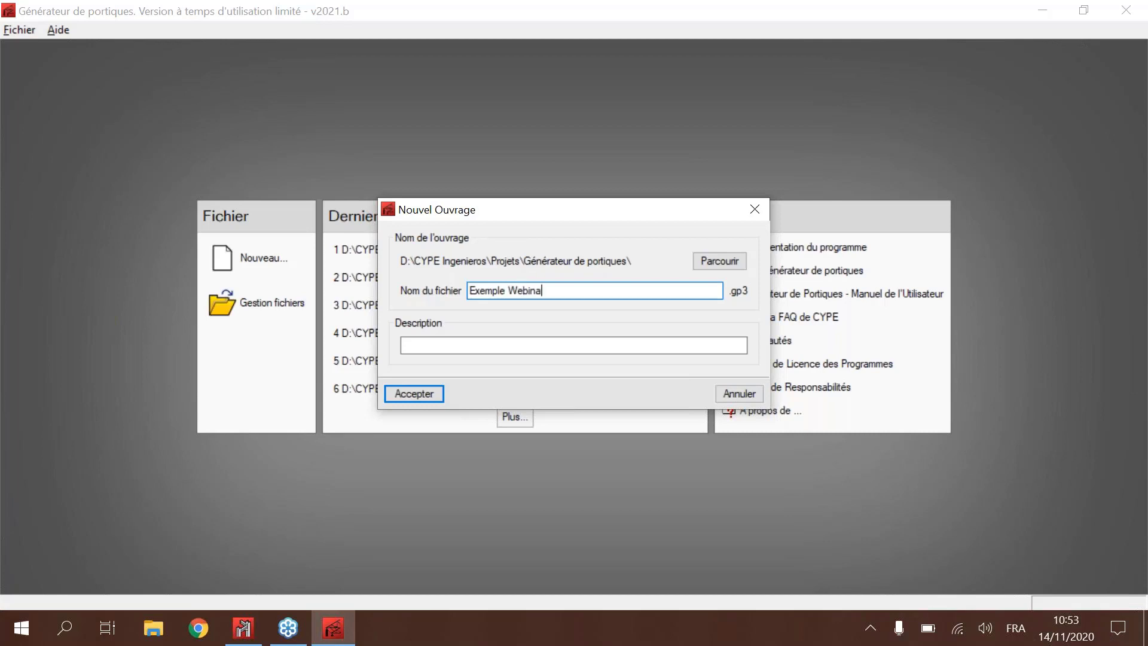
key(Tab)
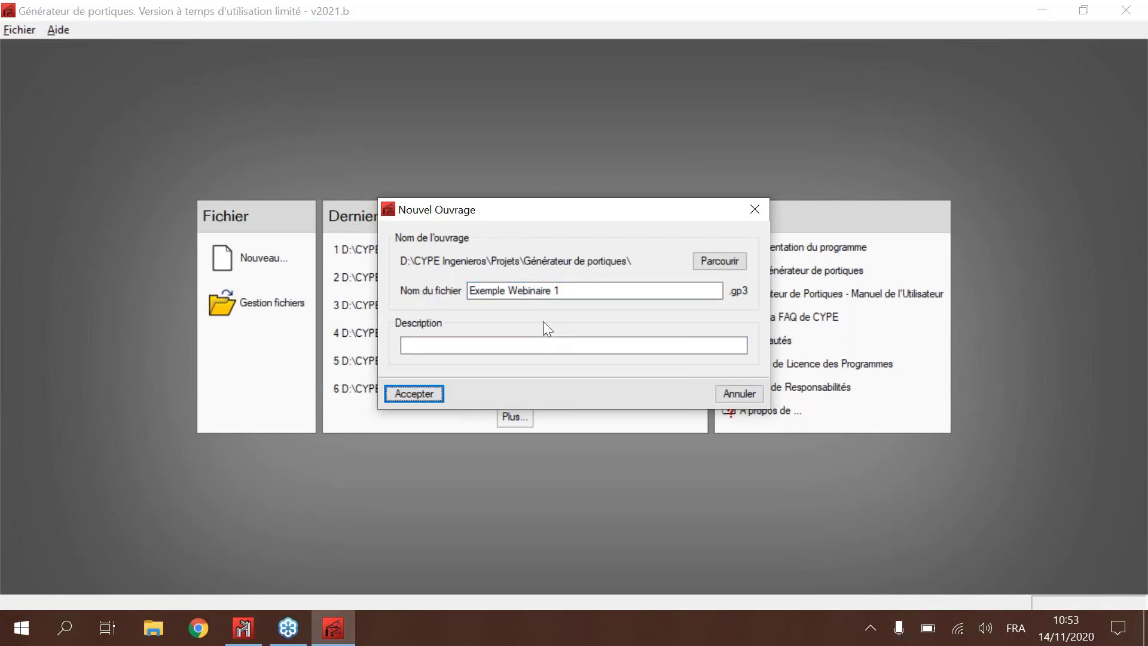
click(410, 395)
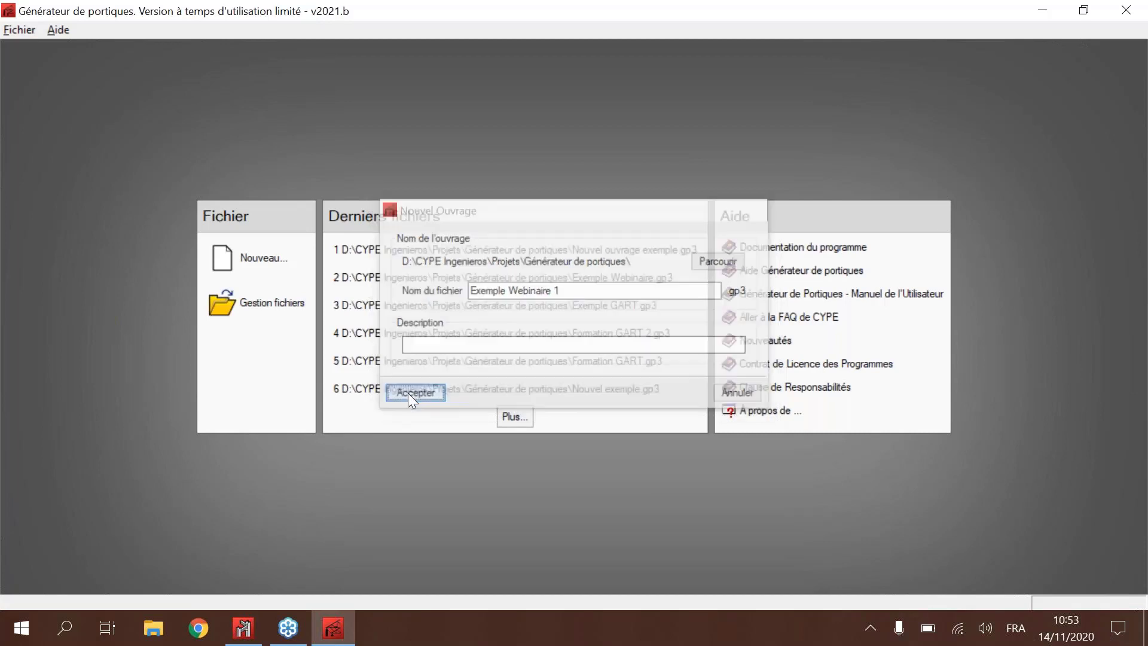
key(Return)
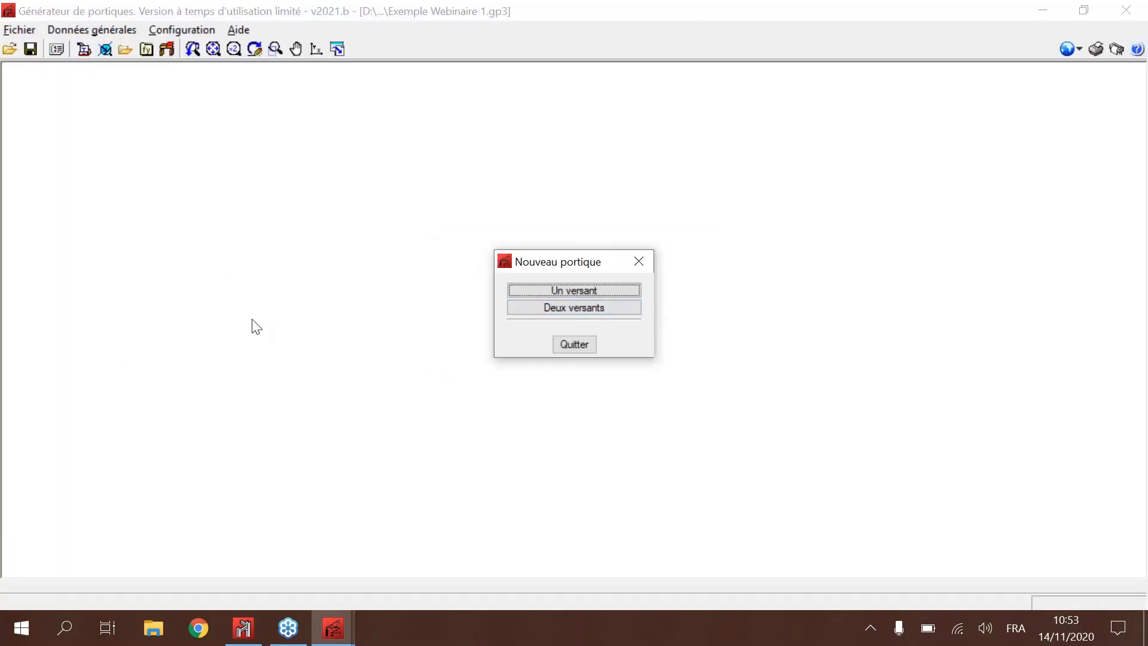
Step: Start a two-slope frame and set its left column height to 5 m and its left half-span to 8 m
click(581, 308)
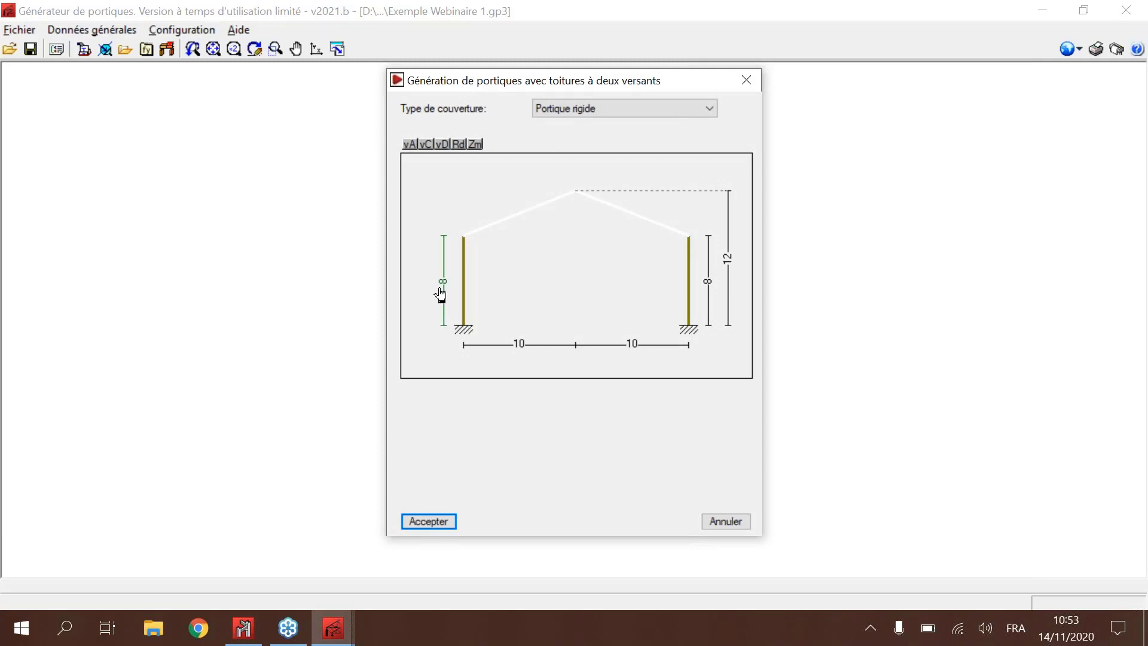
click(441, 289)
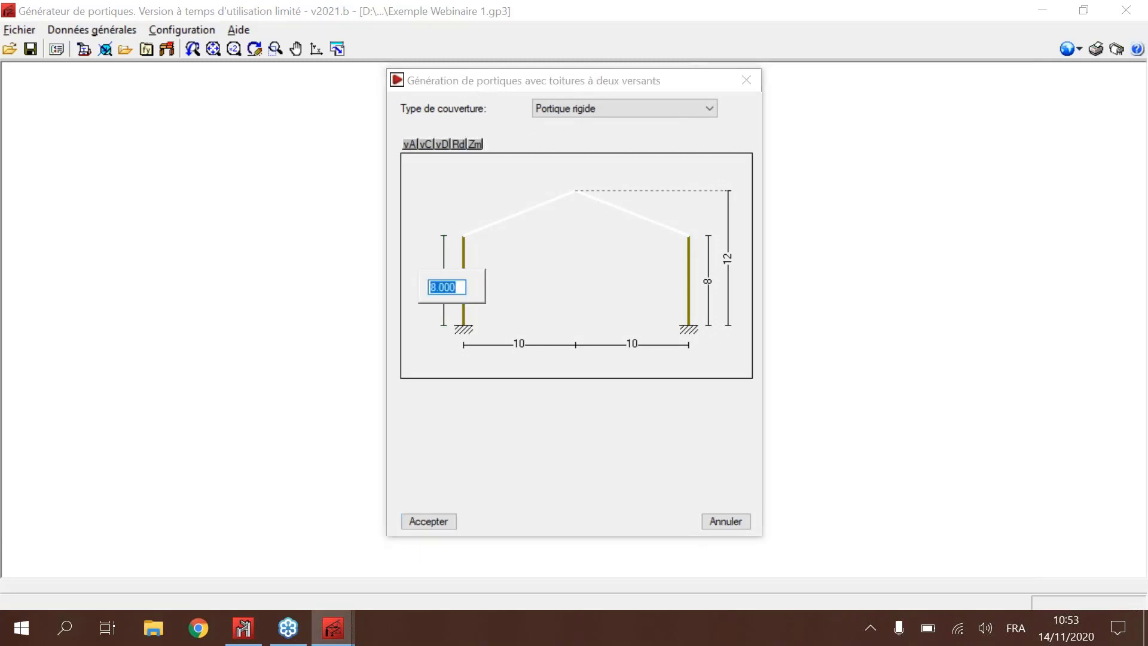
text(5)
key(Return)
click(518, 344)
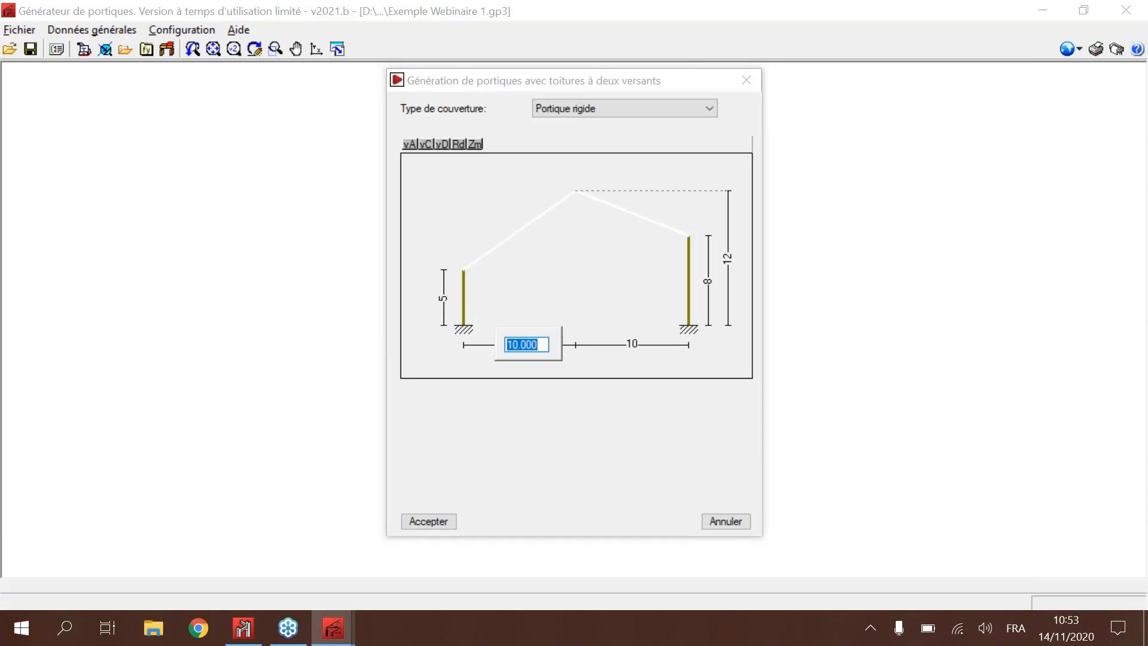
text(8)
key(Return)
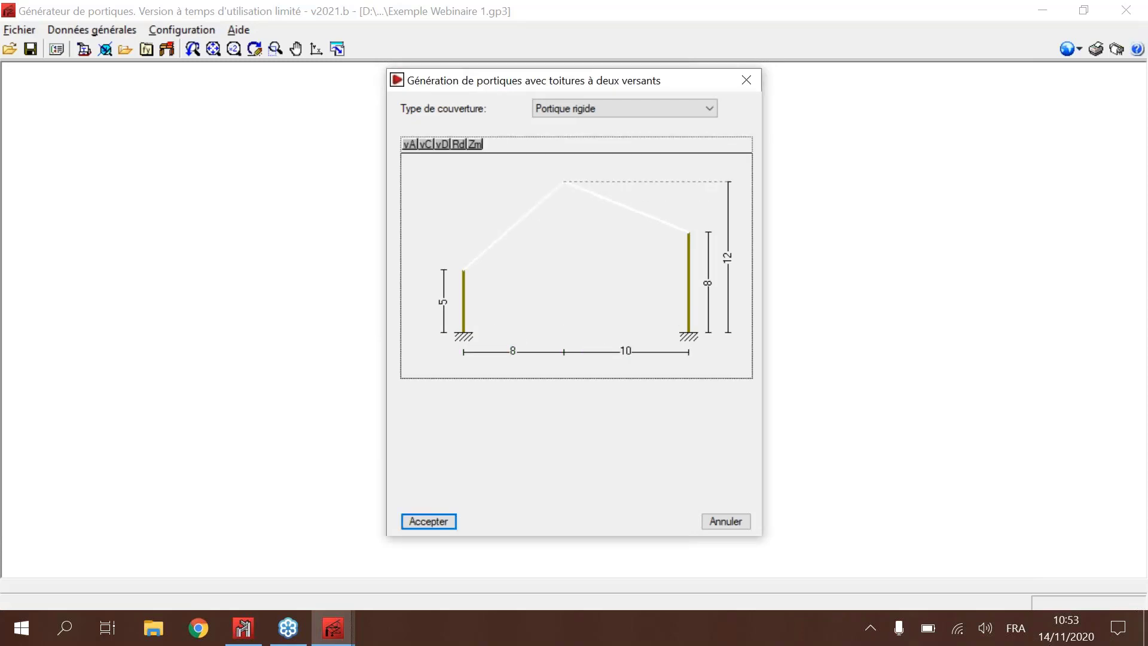
Step: Set the frame's right half-span to 8 m, right column height to 5 m and ridge height to 7 m
click(625, 351)
text(8)
key(Return)
click(699, 284)
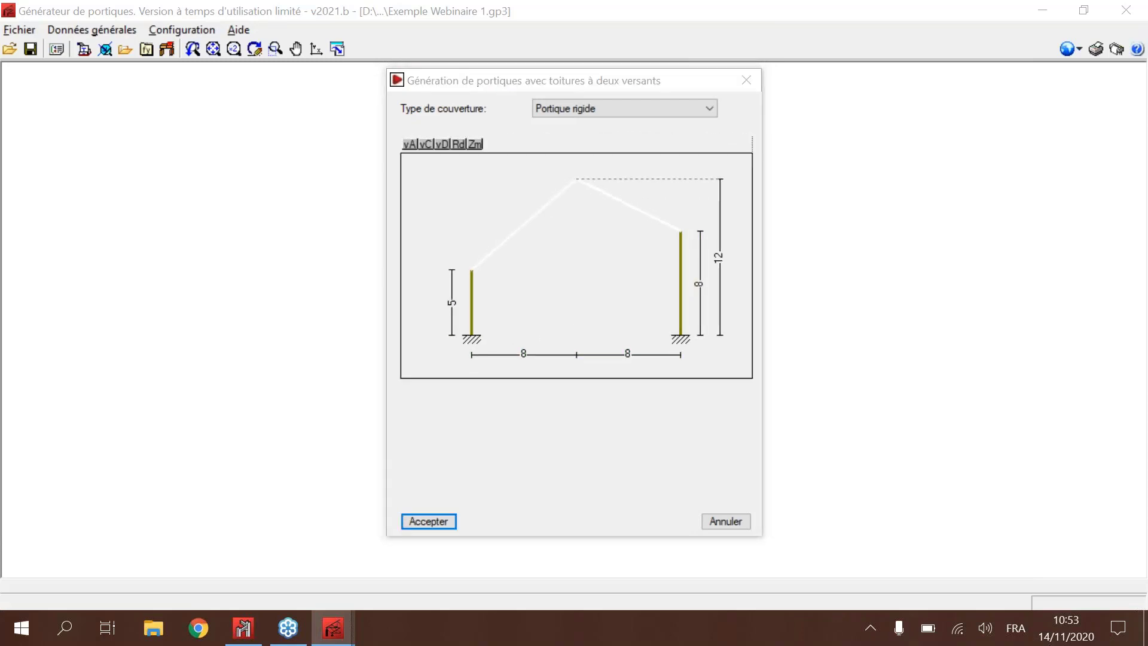
text(5)
key(Return)
click(720, 260)
text(7)
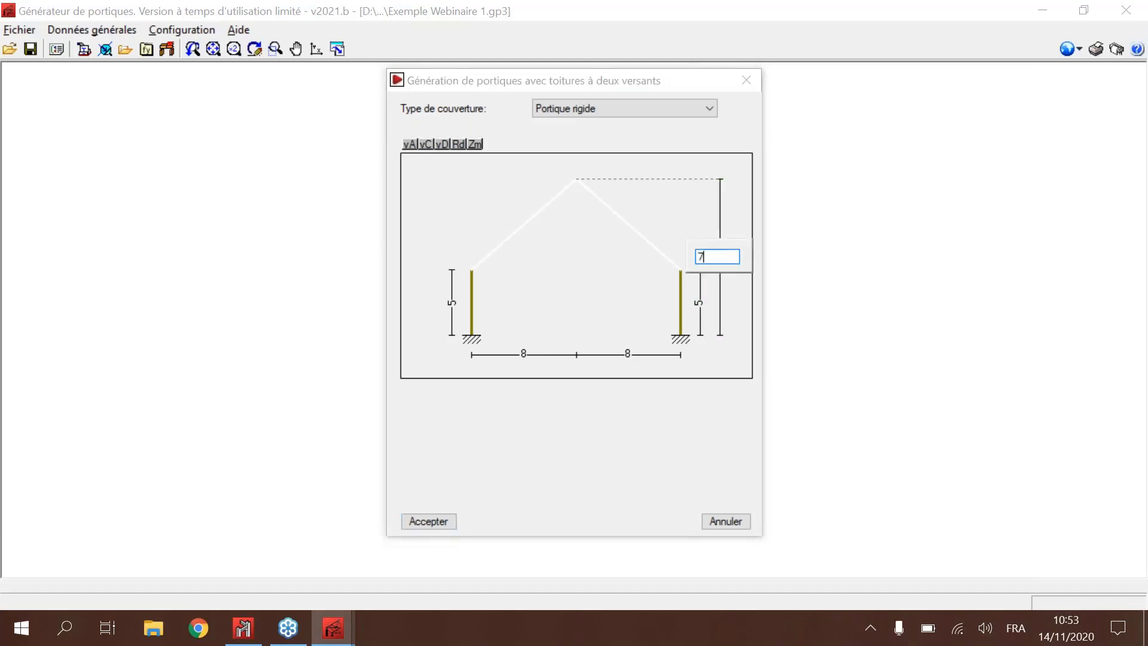
key(Return)
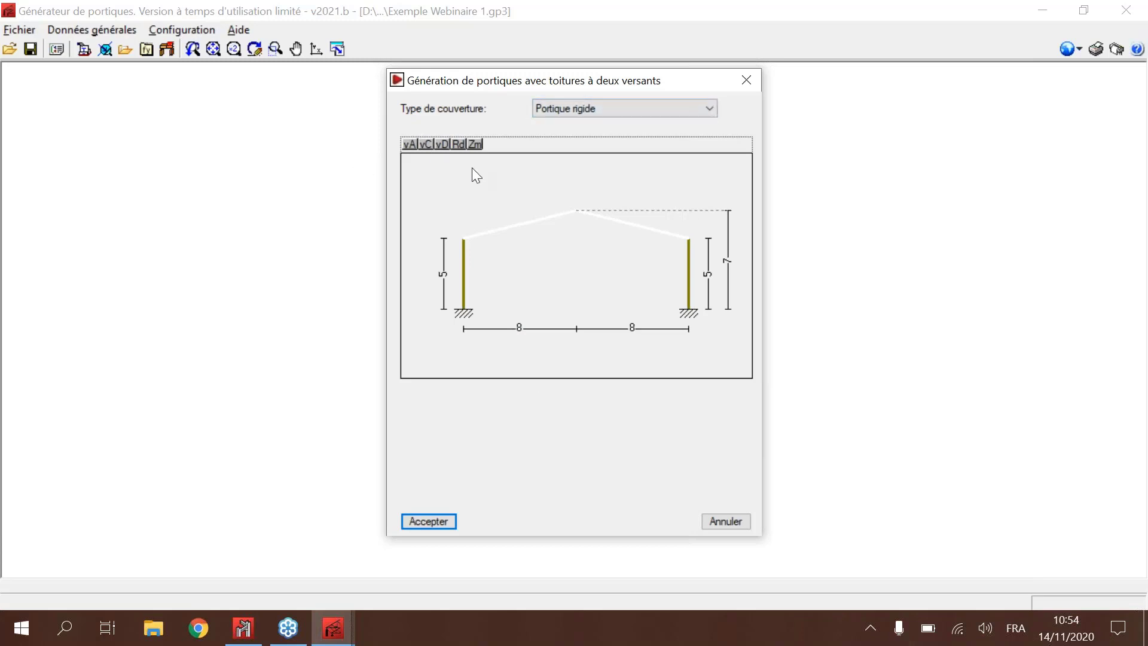
Step: Try the cover types Treillis américain, Poutre en treillis and Polonceau avec surélévation on the frame
click(579, 109)
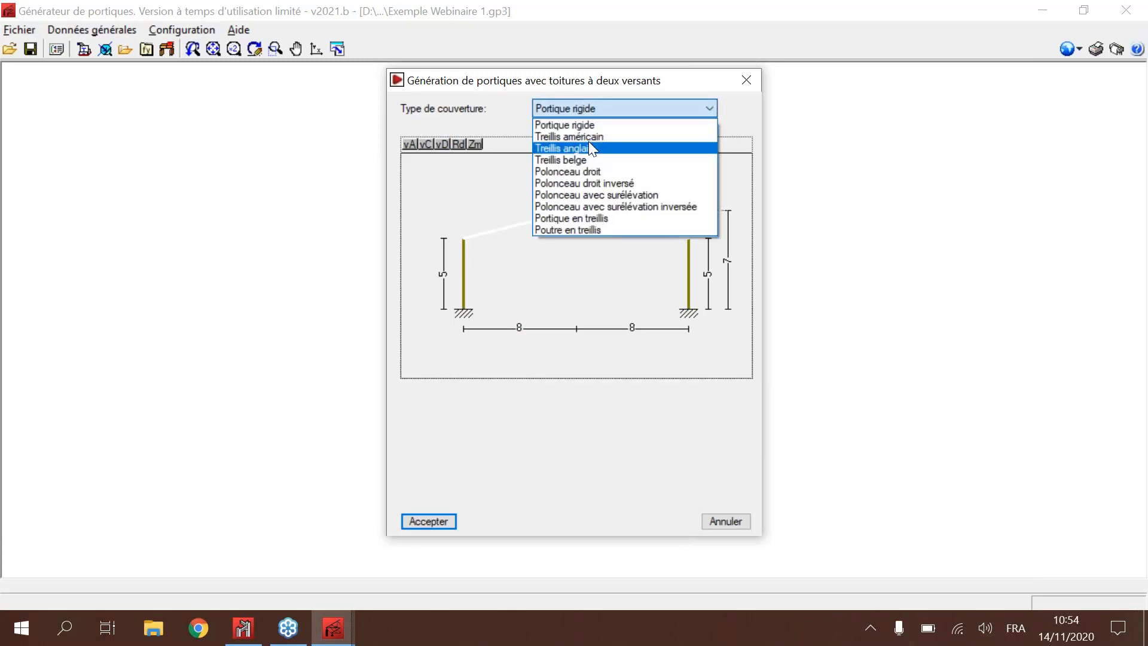
click(586, 139)
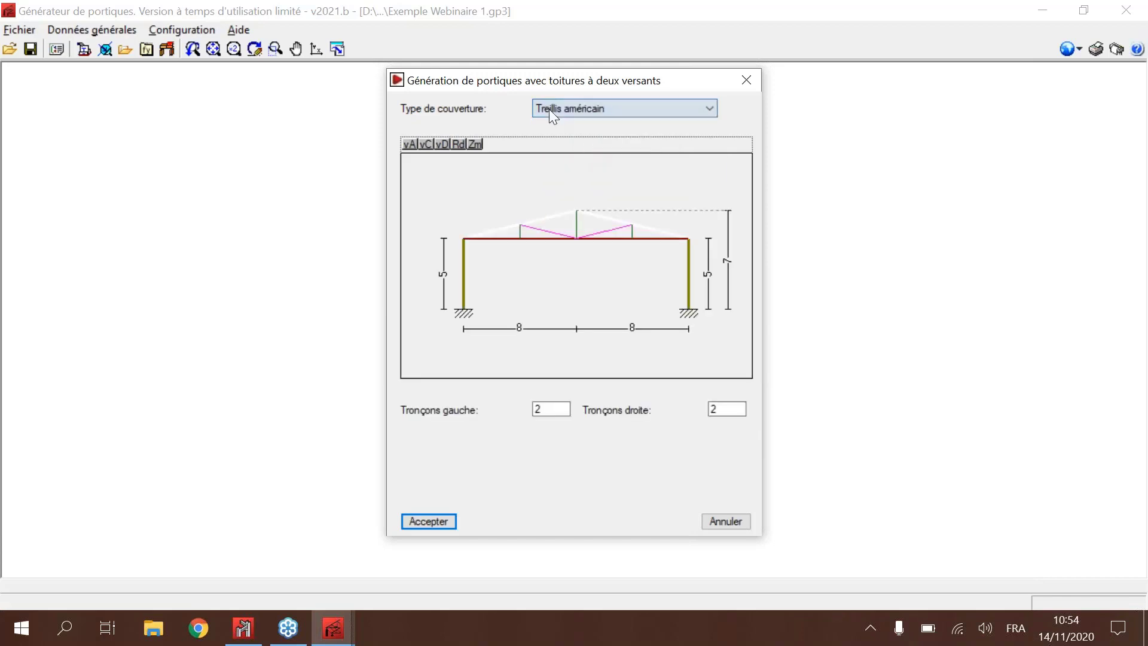
click(549, 109)
click(592, 229)
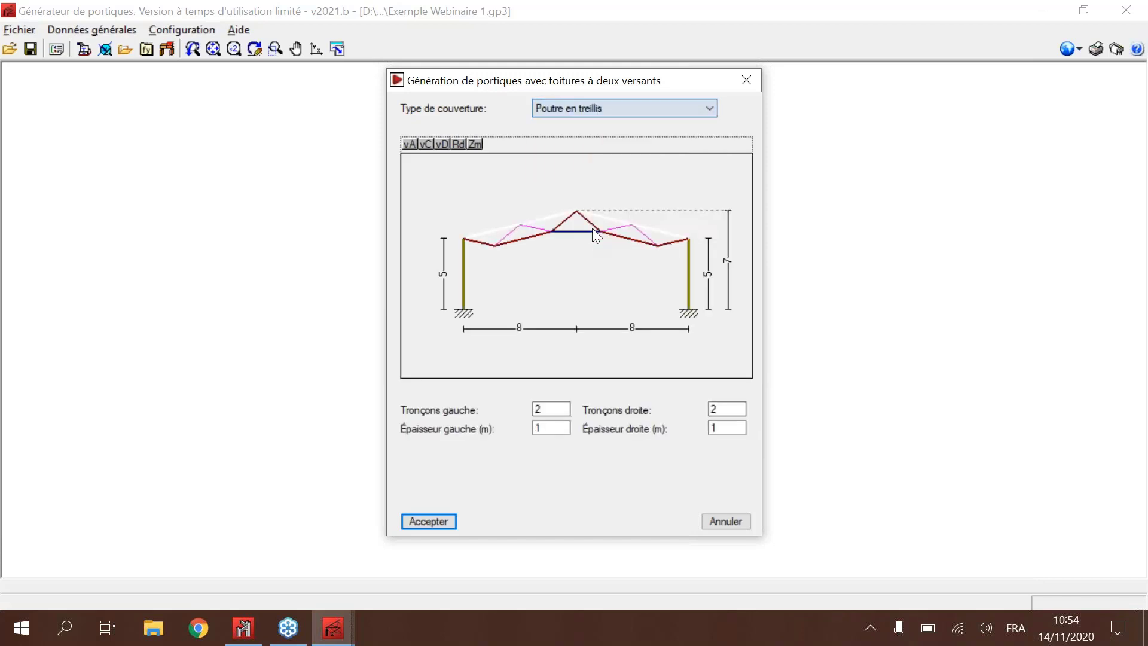
click(594, 107)
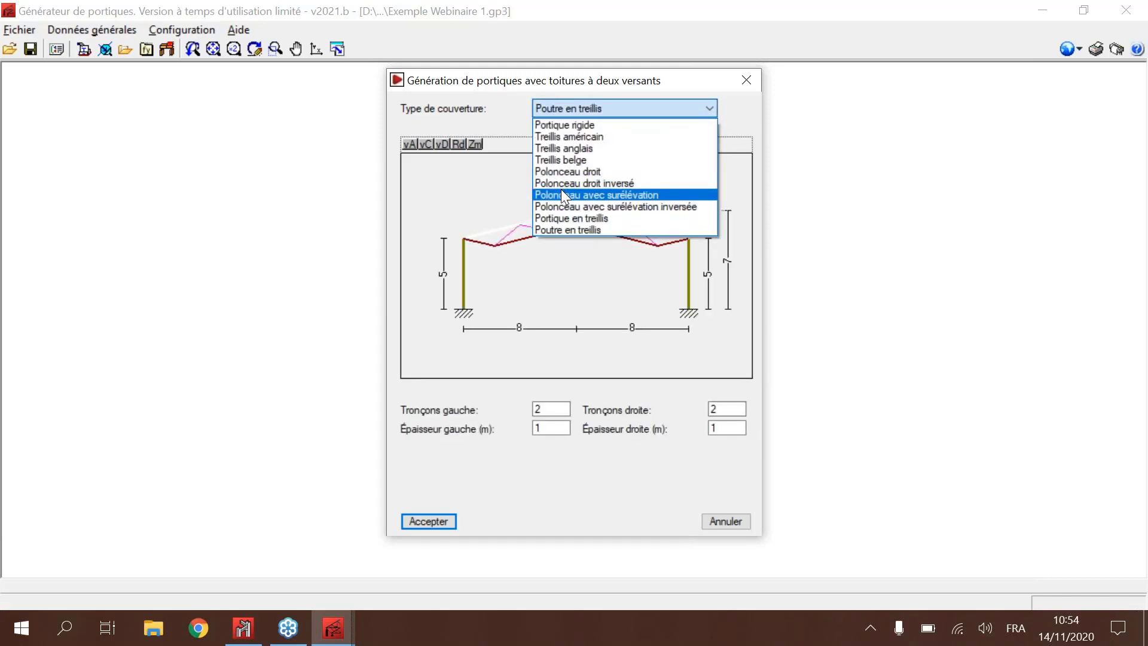
click(562, 194)
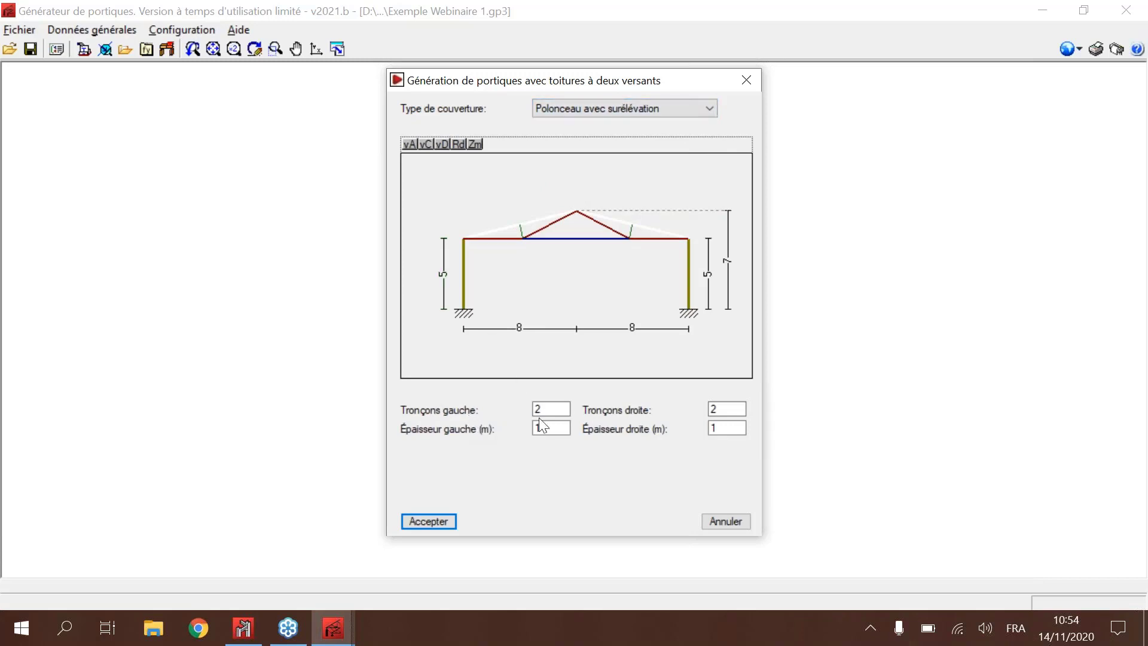
Step: Try 5 left sections for the Polonceau truss, and set the number of left sections to 6
drag(553, 410, 513, 412)
text(5)
key(Return)
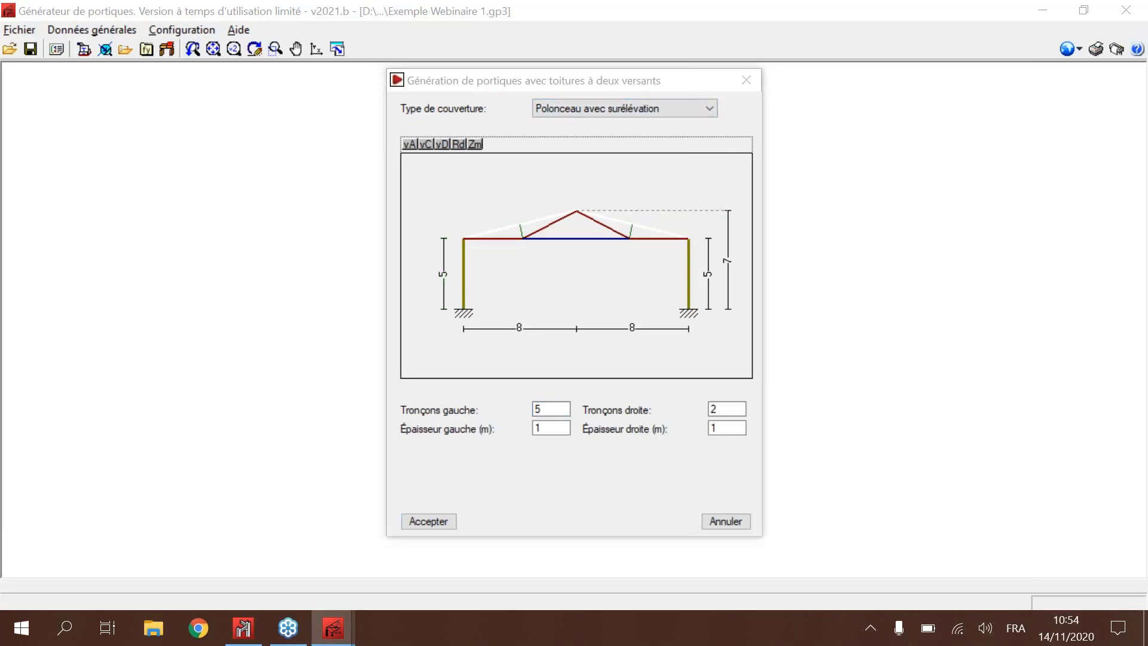
click(557, 353)
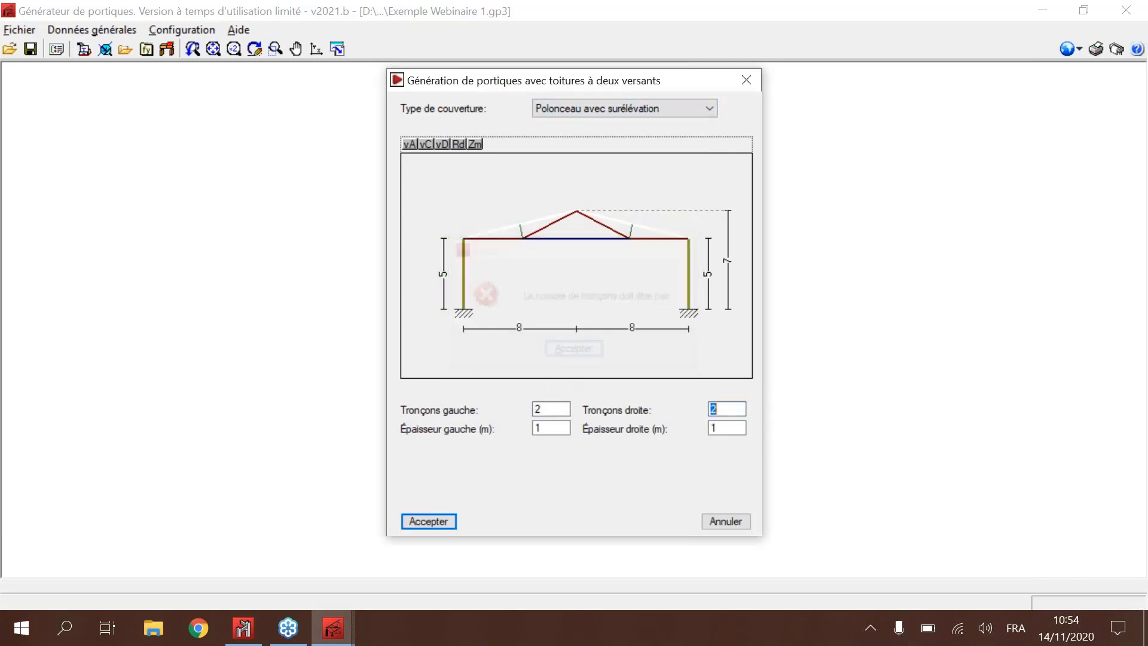
text(6)
key(Tab)
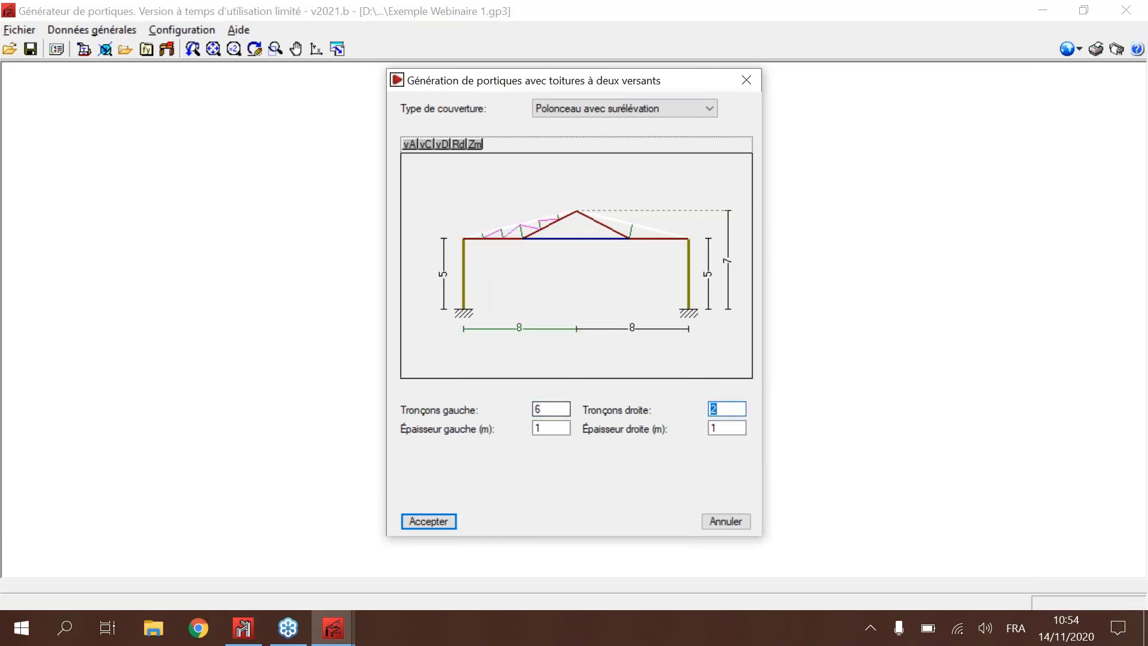
Step: Set the cover type back to Portique rigide and generate the frame
click(598, 103)
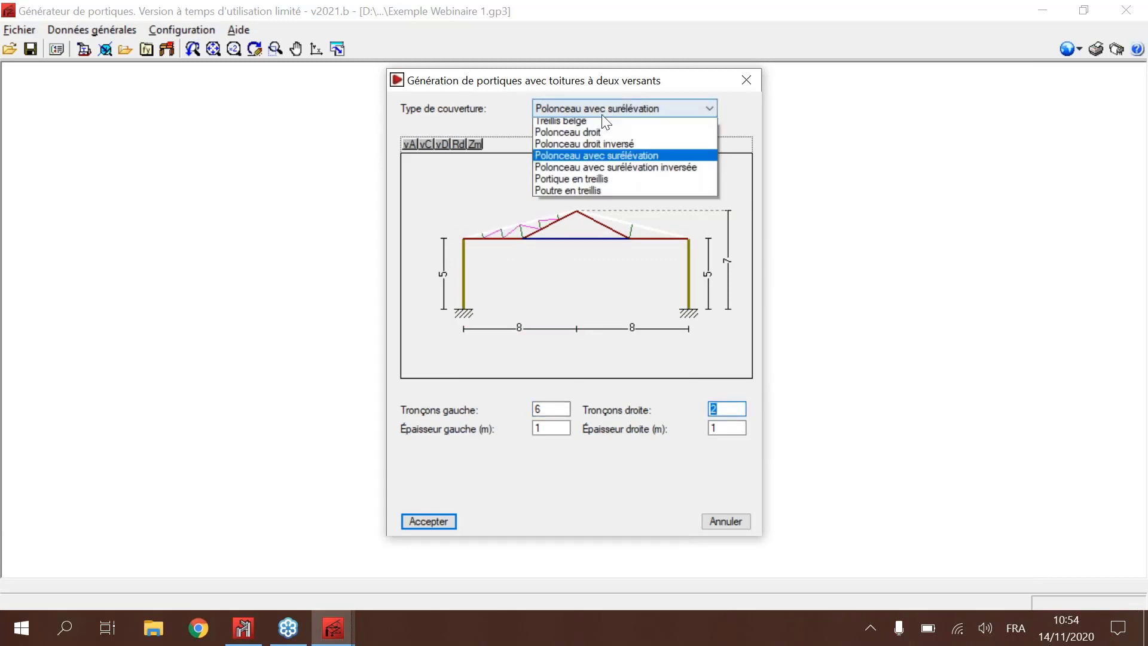
click(602, 126)
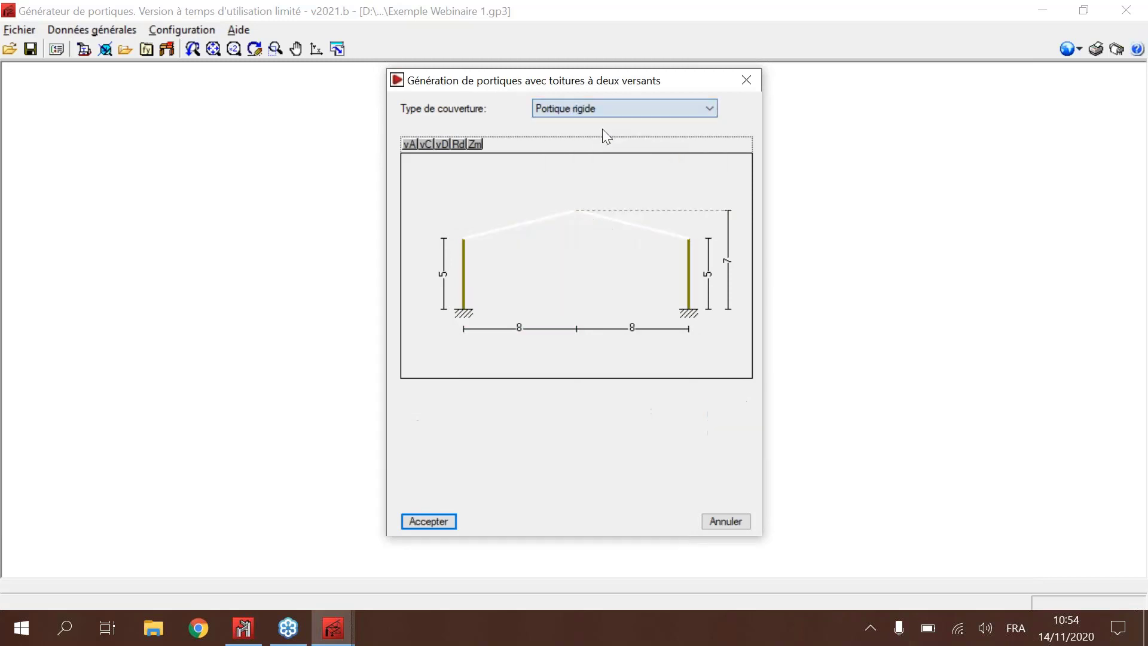
click(423, 522)
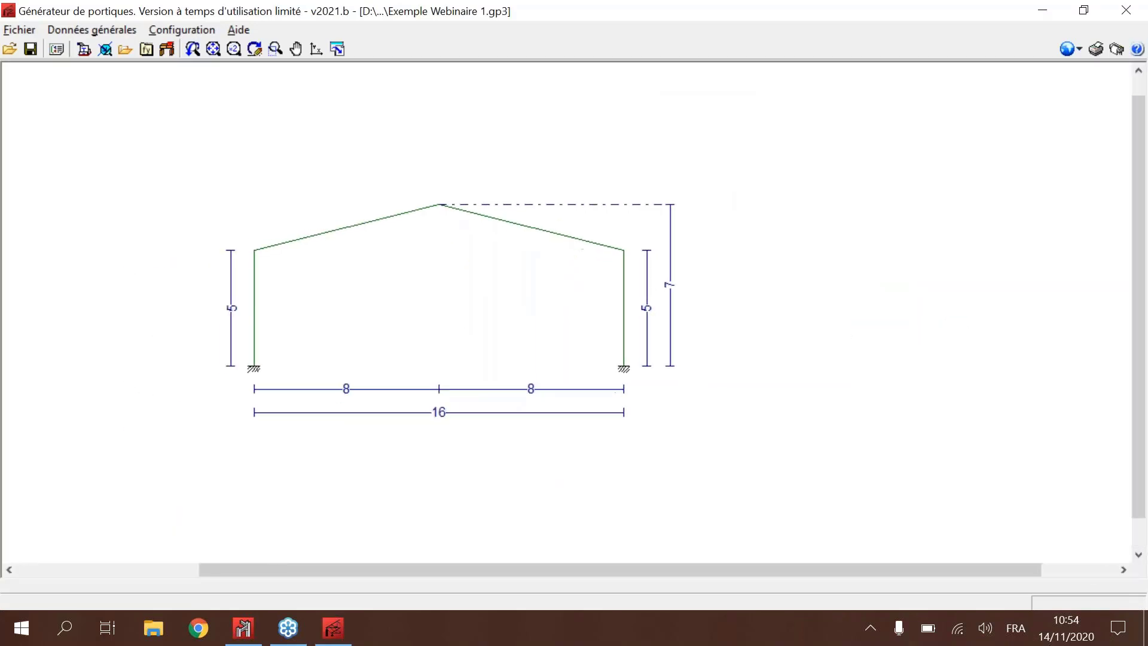
Step: Add a 1.00 m high lateral wall at the left column, bracing the column against buckling
click(255, 329)
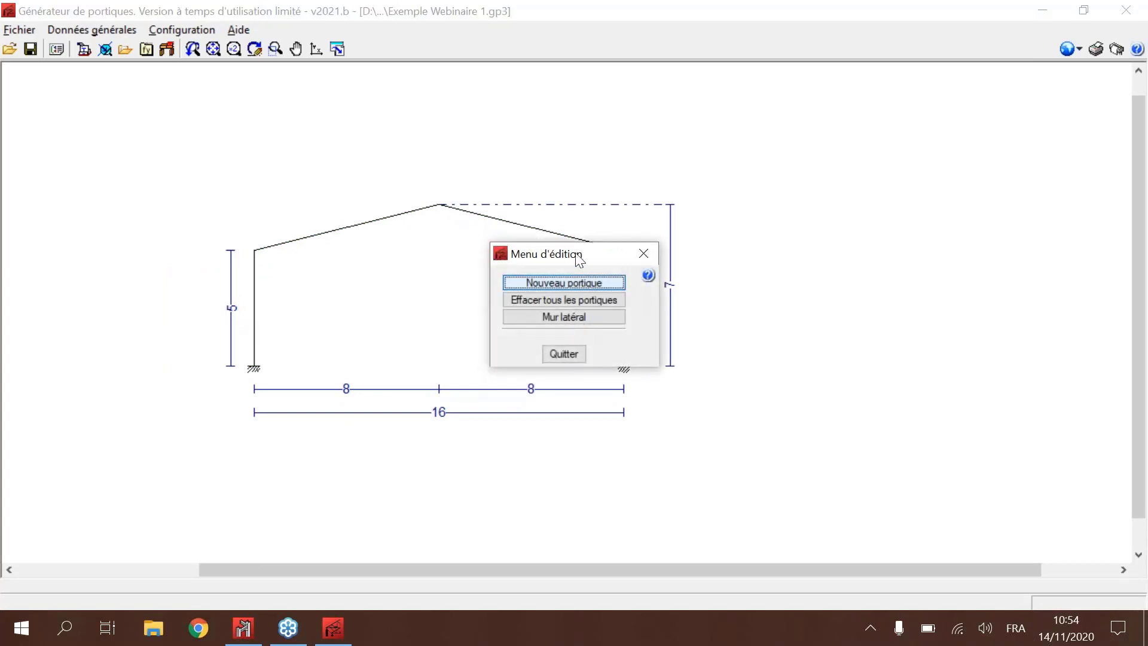
click(580, 321)
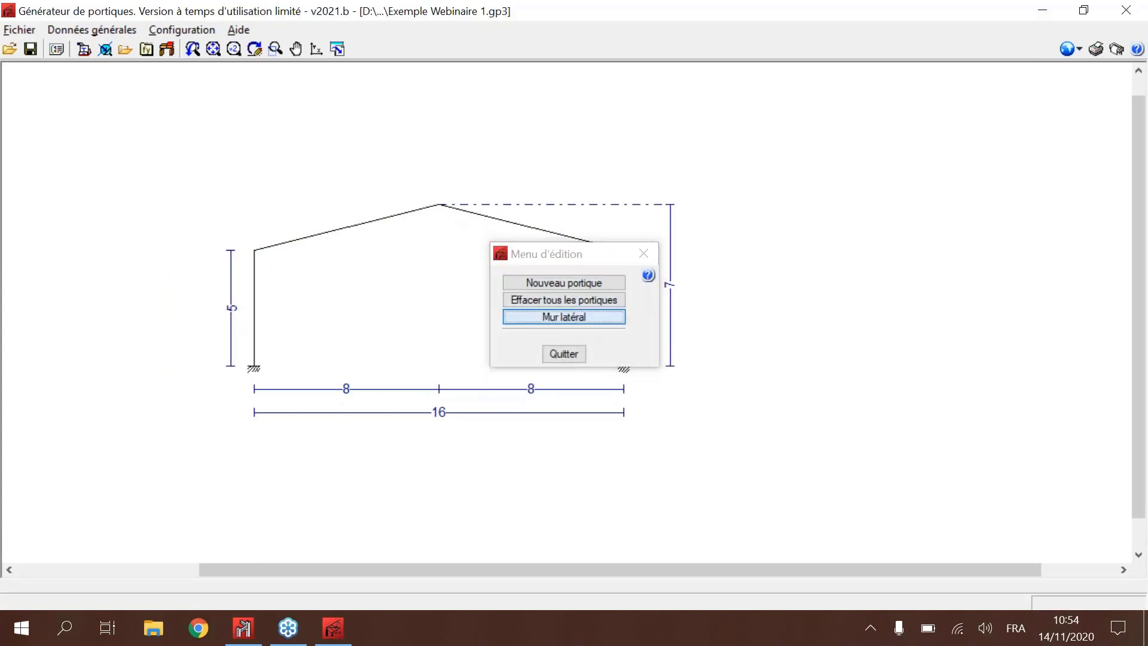
click(511, 267)
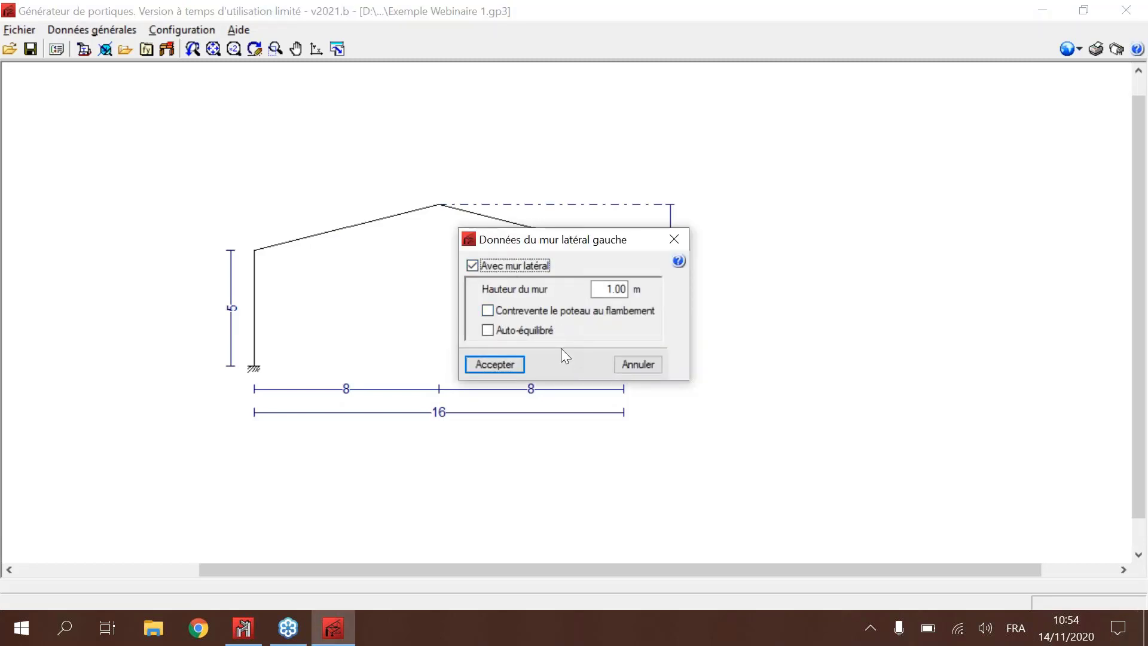
click(534, 310)
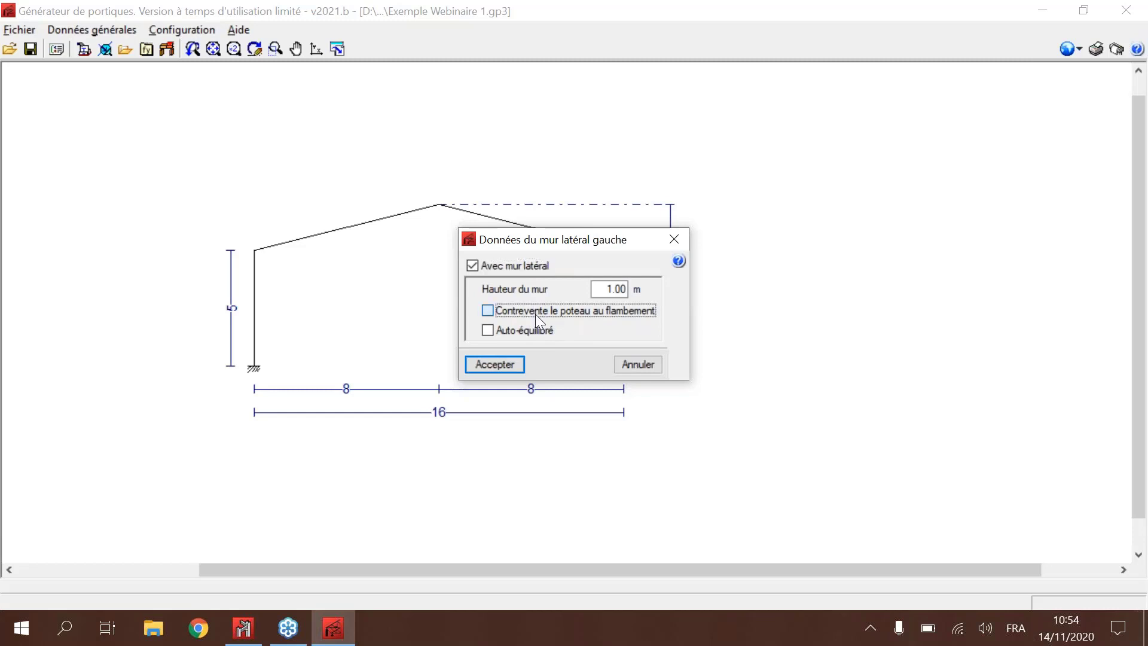
click(488, 366)
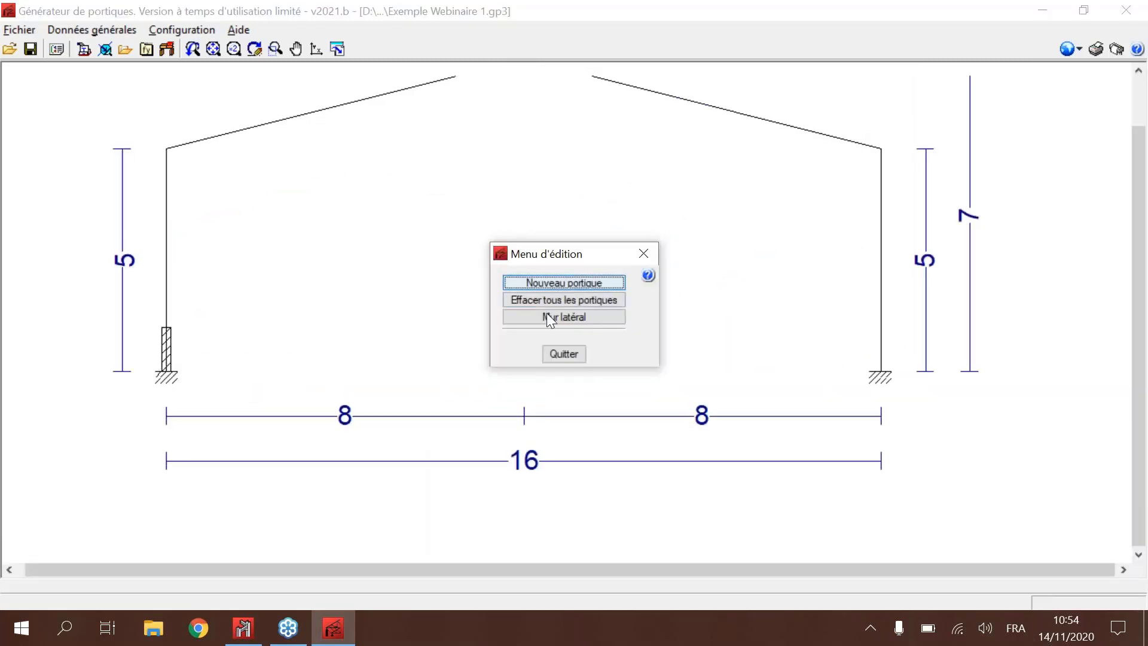
Step: Remove the lateral wall from the left column
click(564, 316)
click(476, 265)
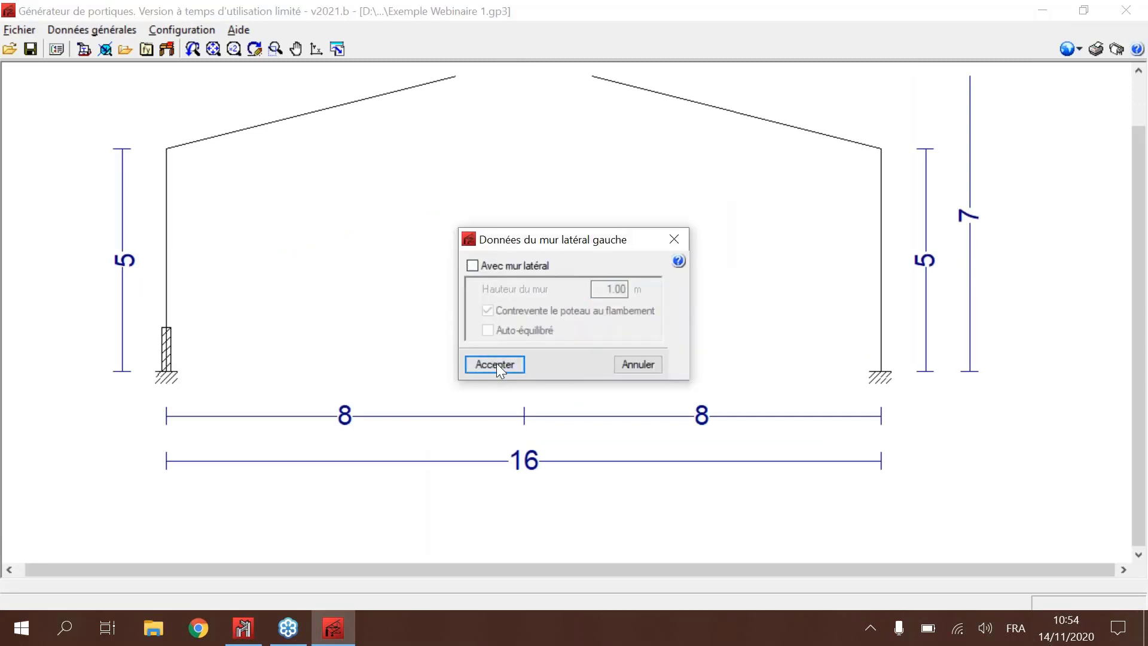
click(496, 363)
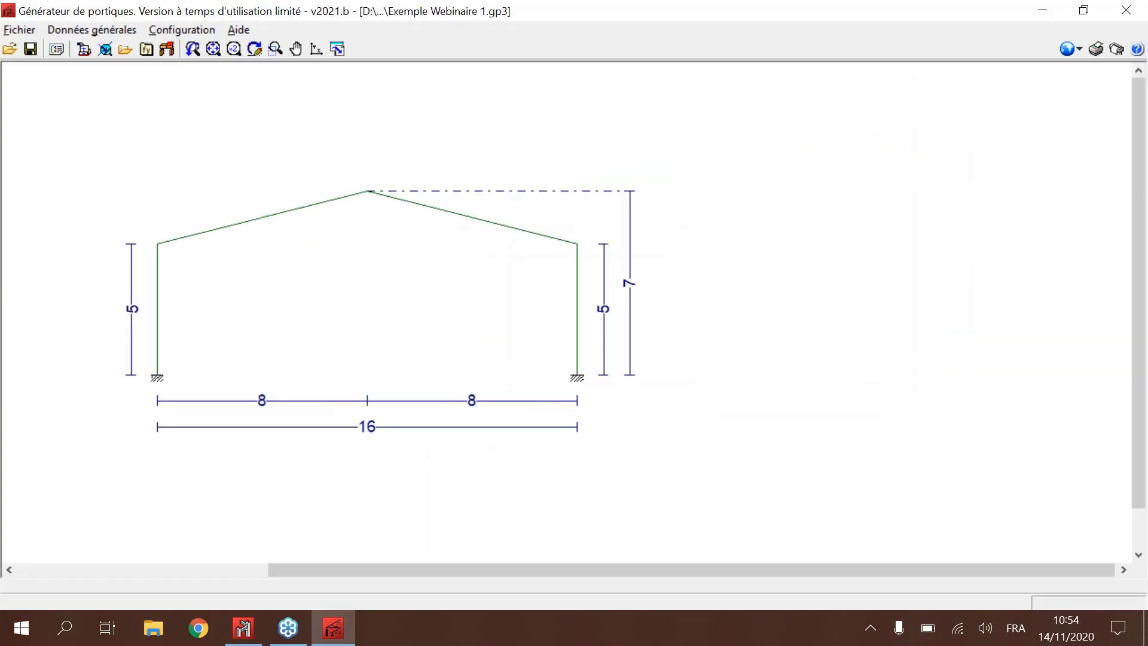
Step: Start a second two-slope frame with 5 m high left and right columns and a 7 m ridge height
click(566, 288)
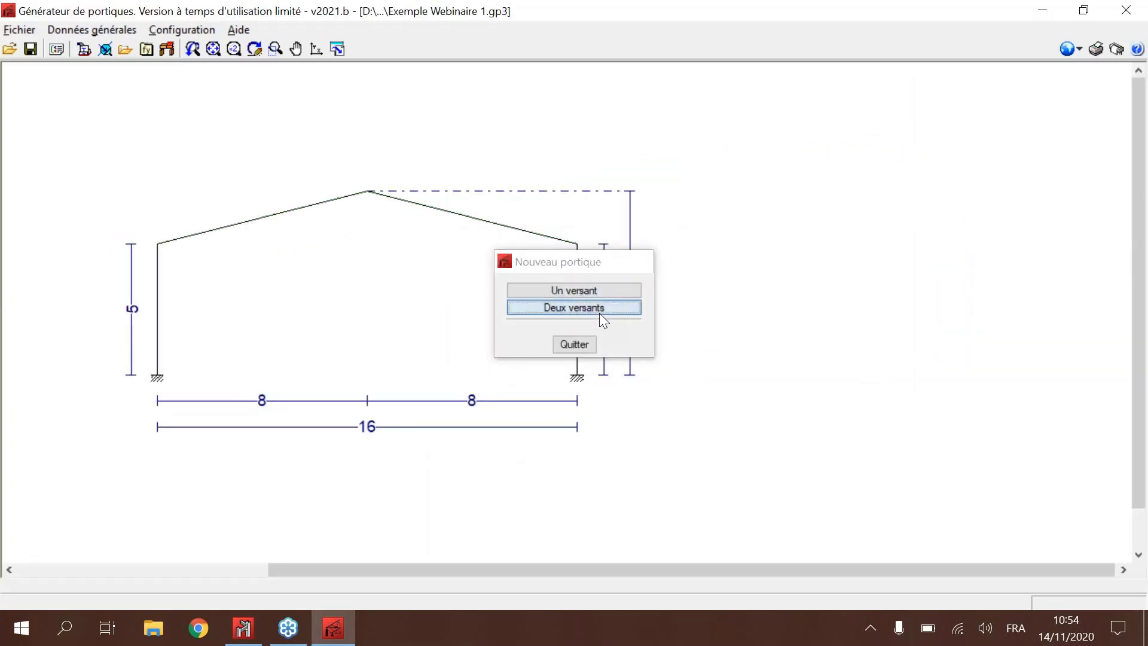
click(600, 307)
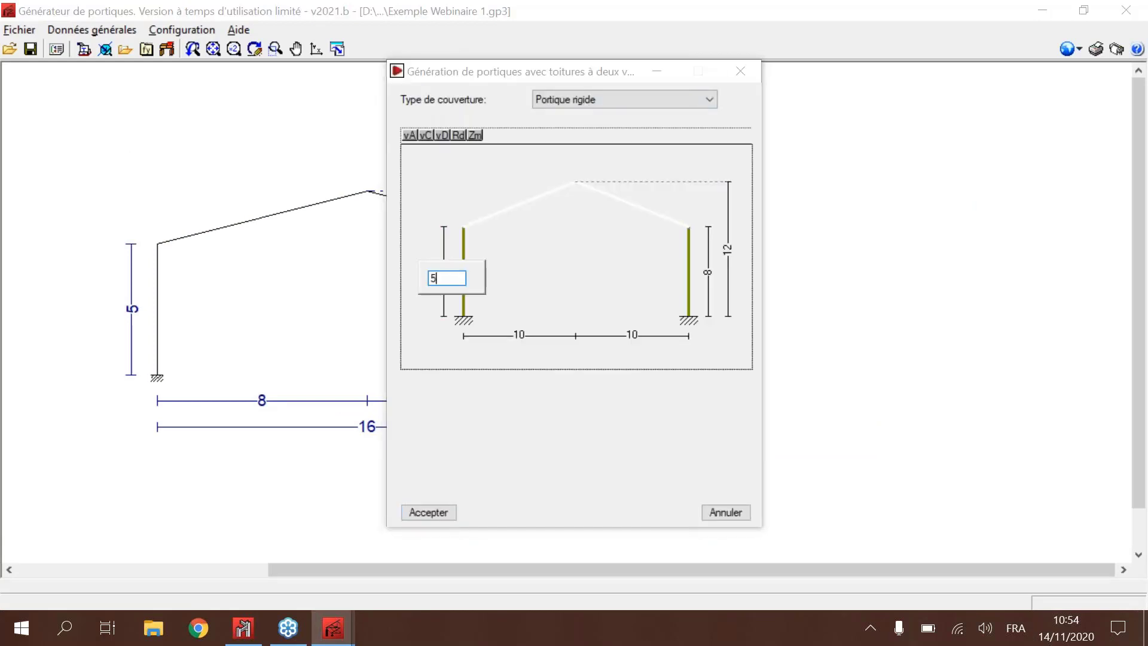
click(707, 272)
text(5)
key(Return)
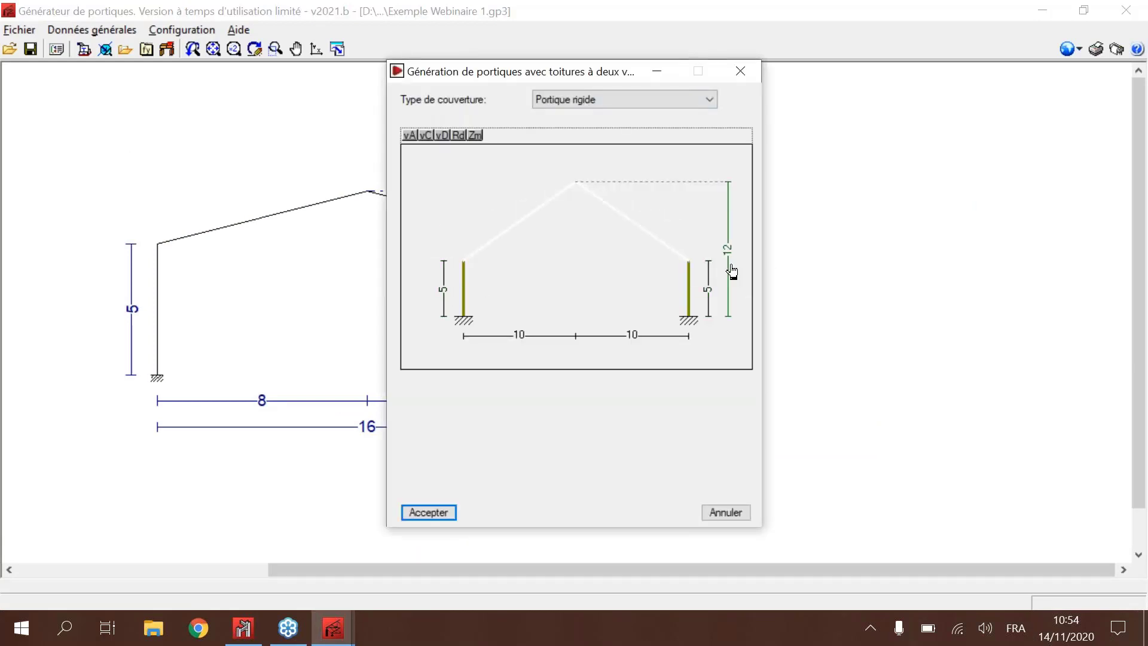
click(727, 249)
text(7)
key(Return)
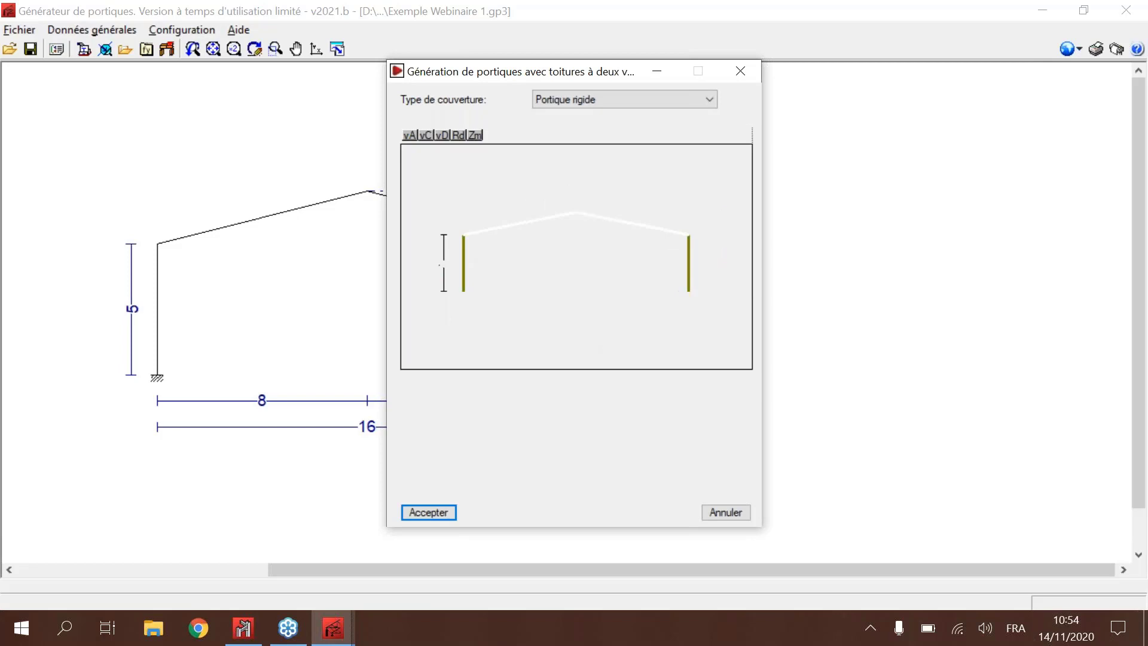
Step: Set both half-spans of the second two-slope frame to 5 m and generate it beside the first frame
click(617, 310)
text(6)
key(Return)
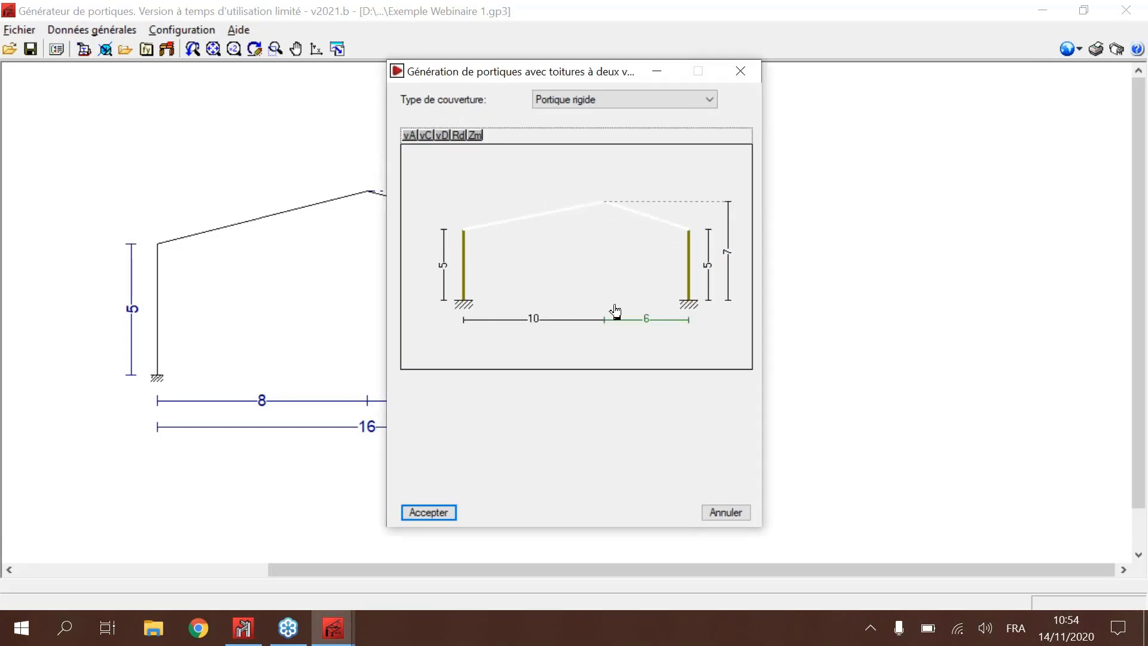
click(646, 318)
text(5)
key(Return)
click(533, 318)
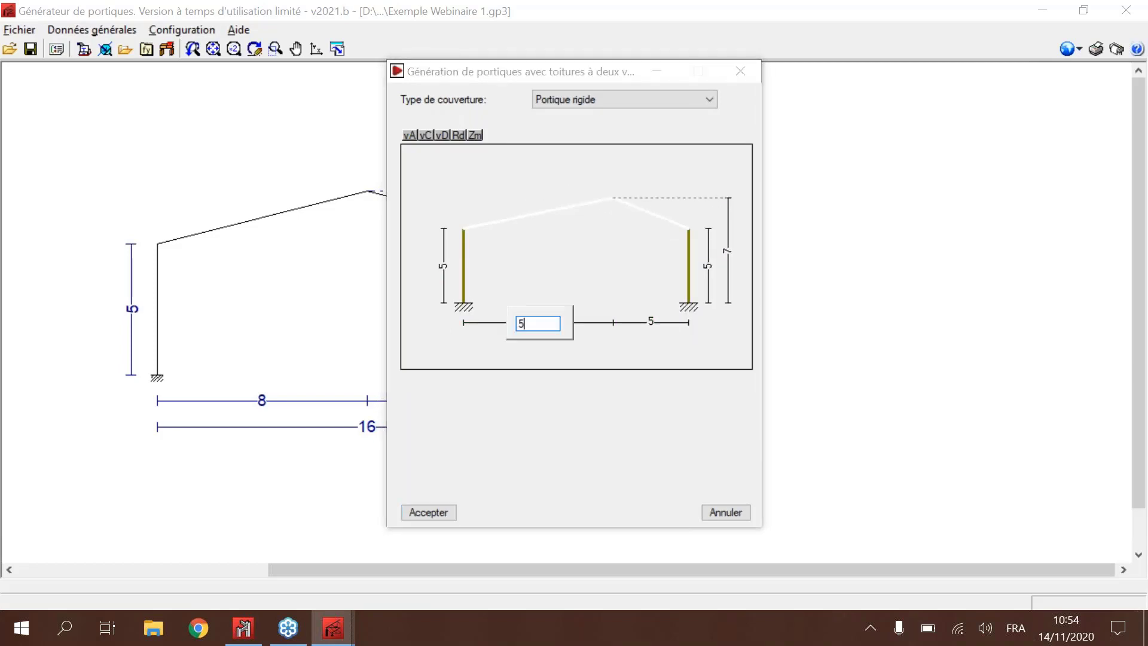
text(5)
key(Return)
click(421, 534)
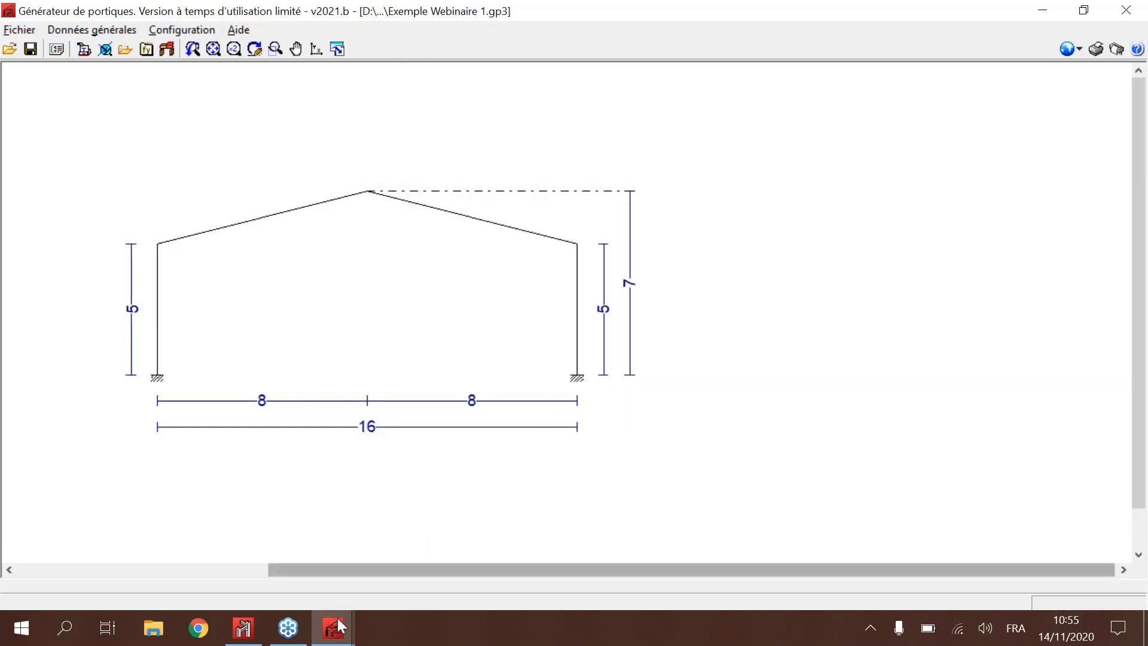
mouse_move(339, 619)
click(410, 529)
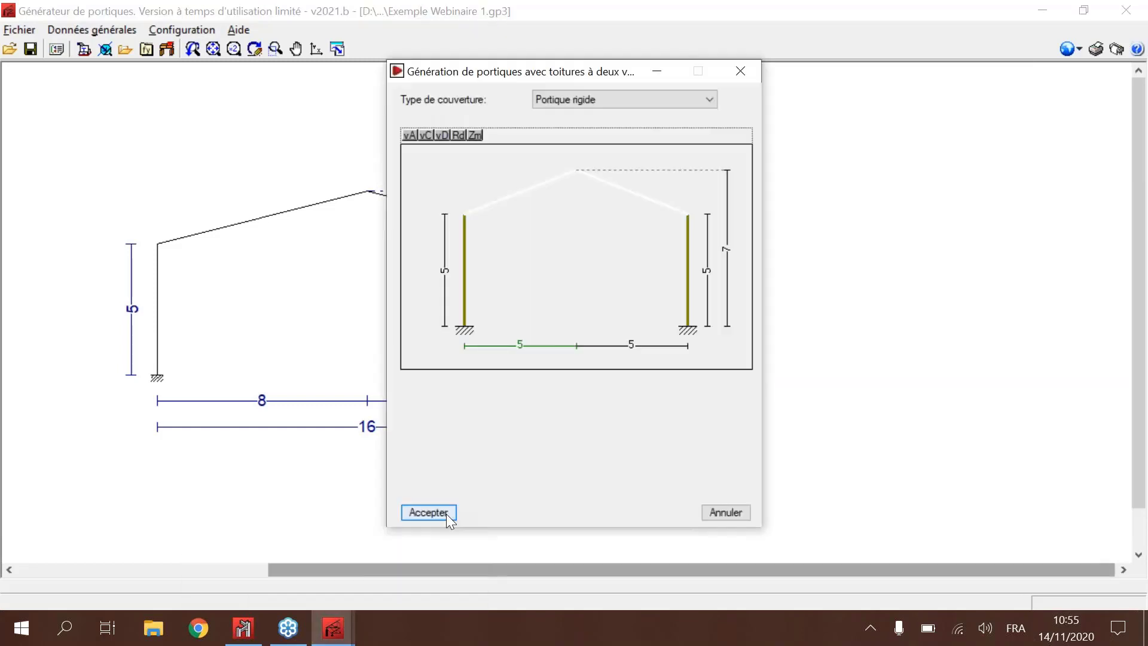
click(446, 514)
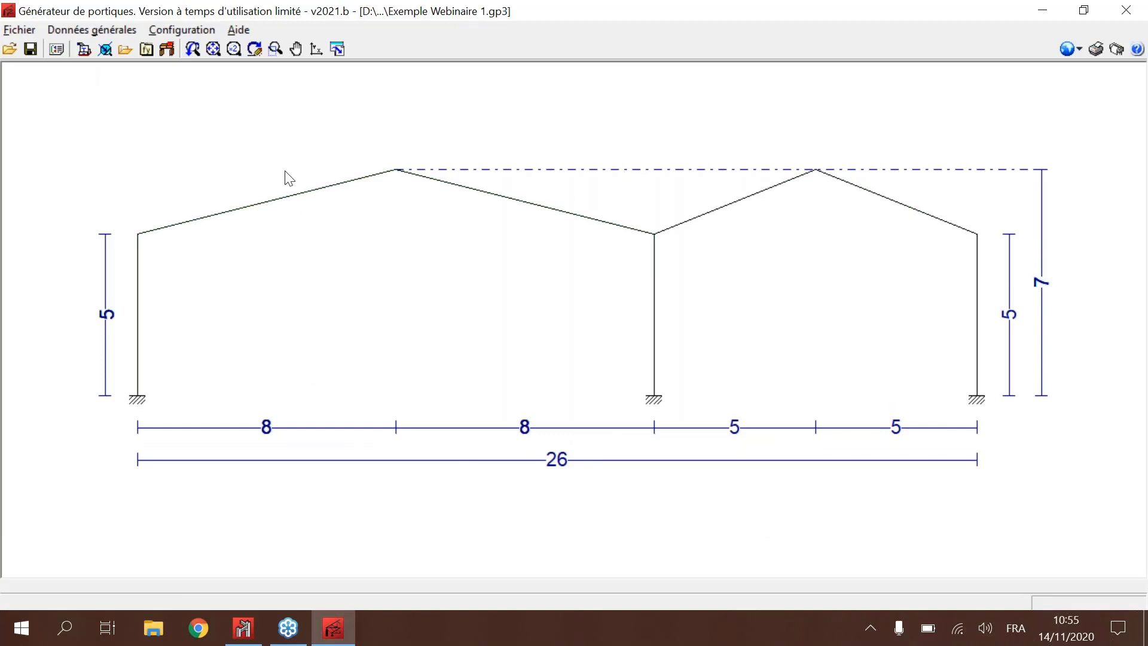
Step: Set the number of bays (Nombre de travées) to 8 in the general data
click(57, 50)
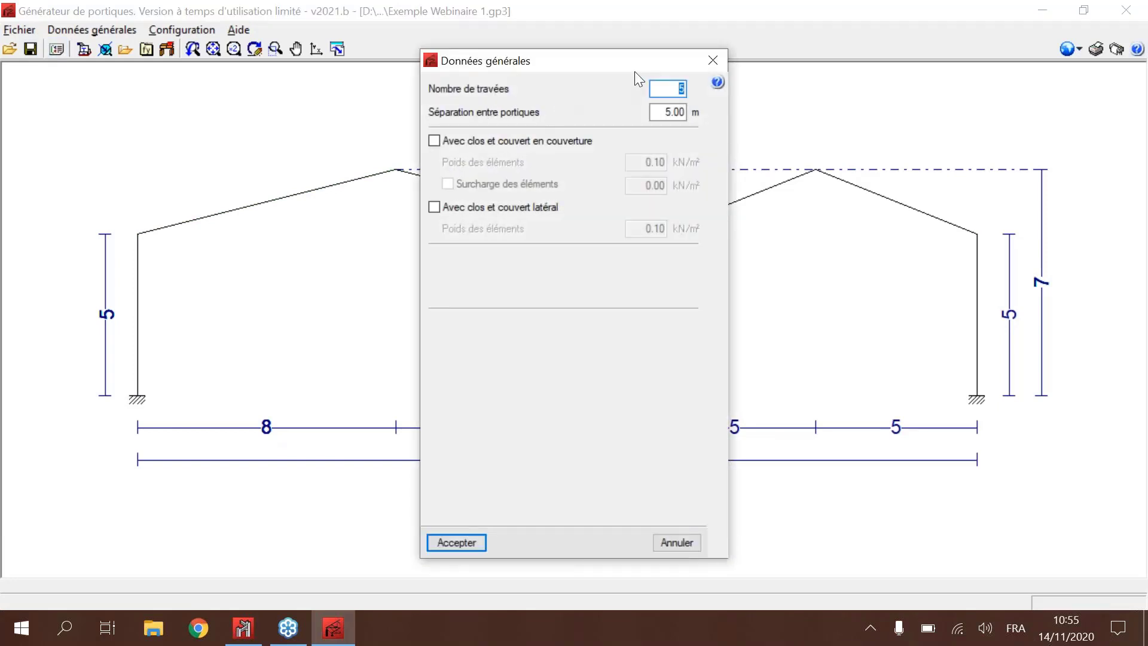
text(9)
key(Tab)
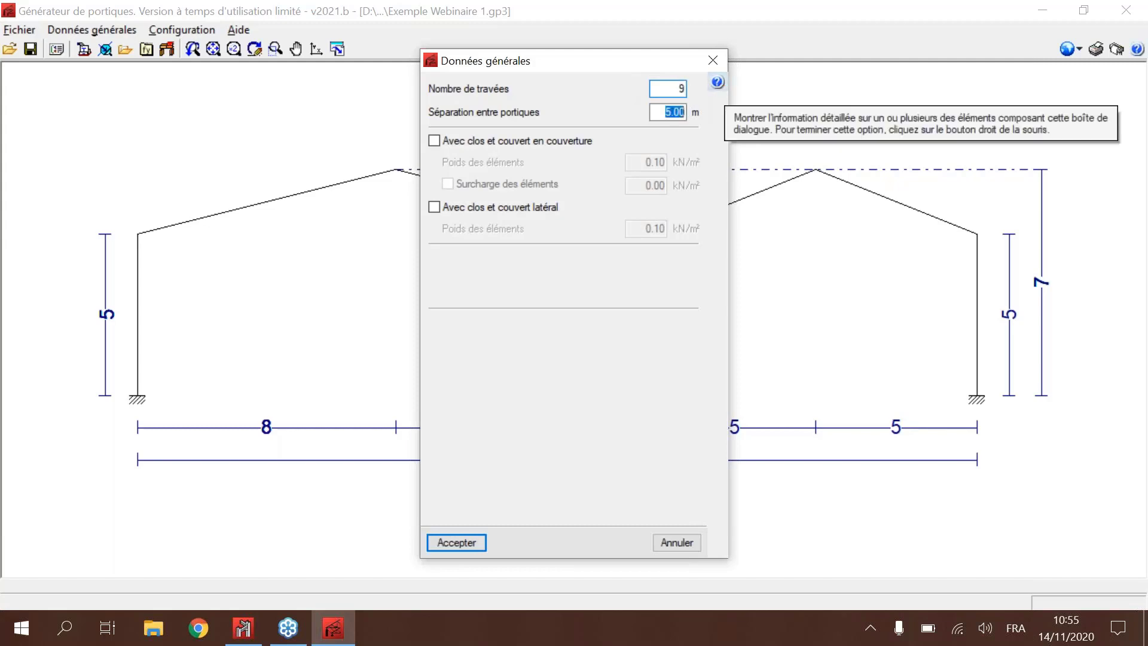
double_click(680, 88)
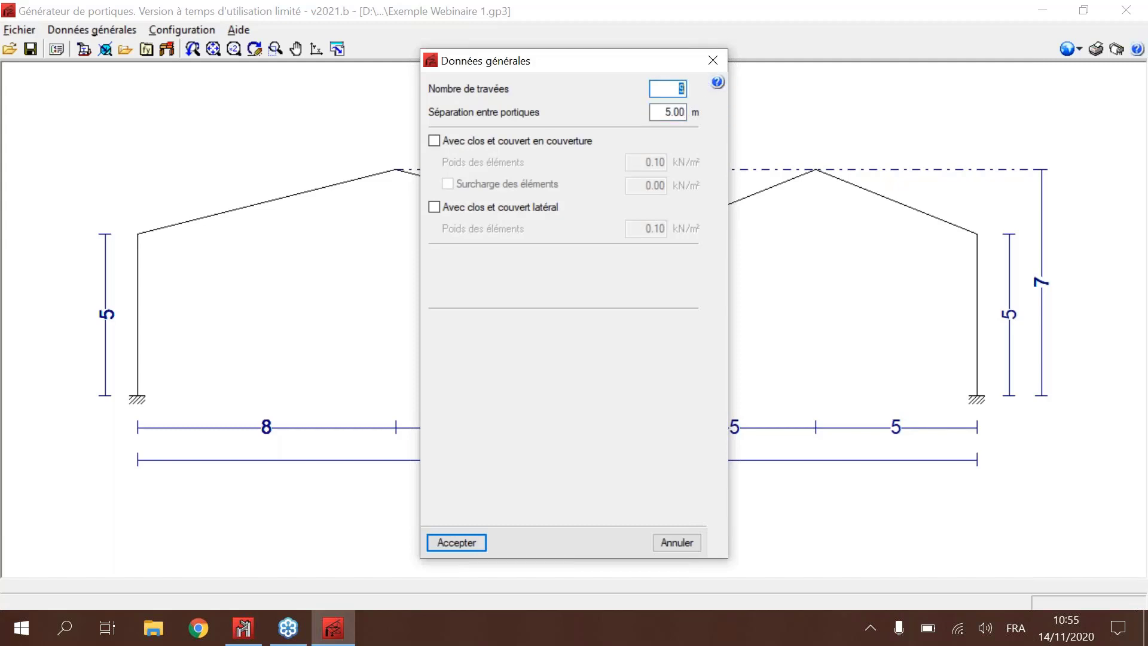
key(BackSpace)
text(8)
key(Tab)
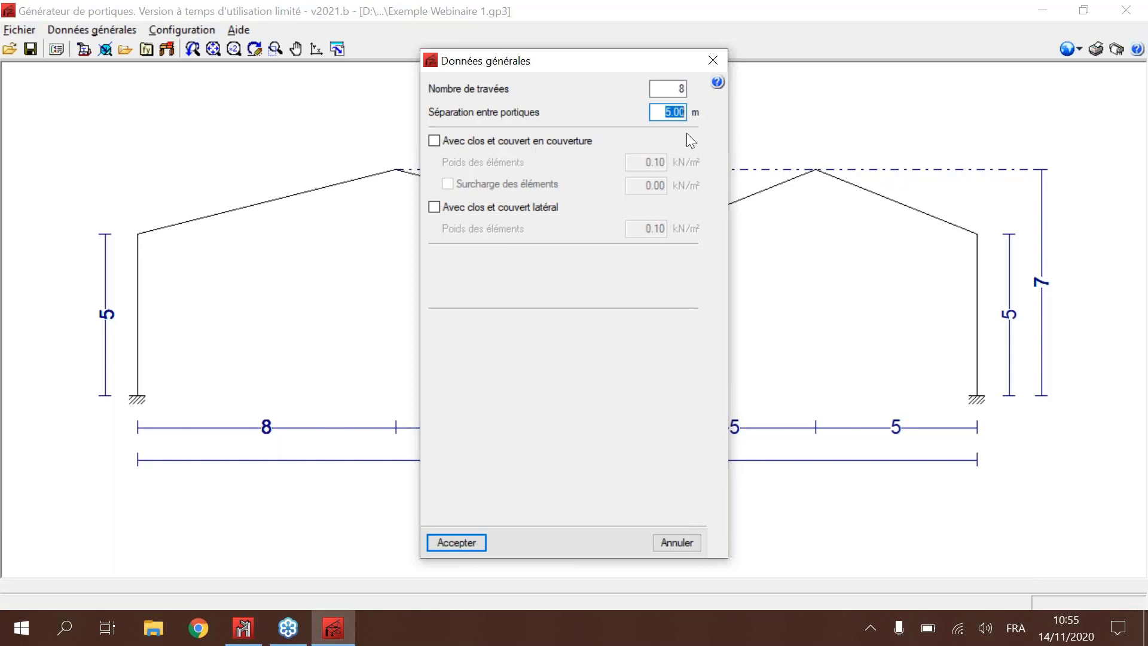
Step: Enable roof and lateral cladding (clos et couvert) in the general data, without an element overload on the roof
click(466, 146)
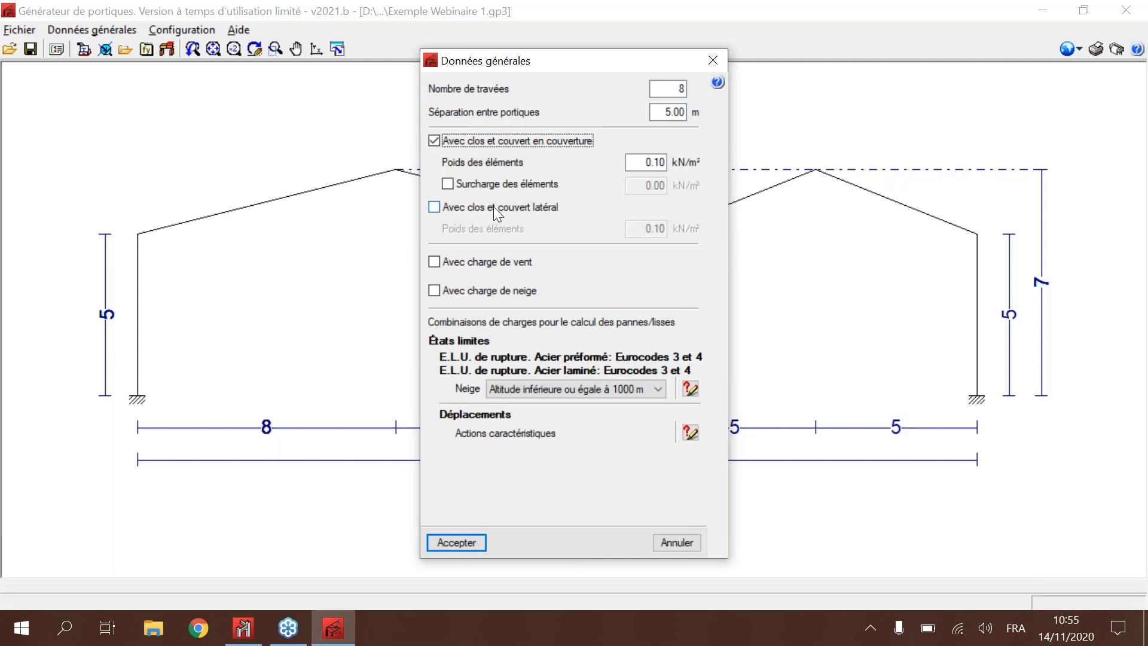
click(531, 202)
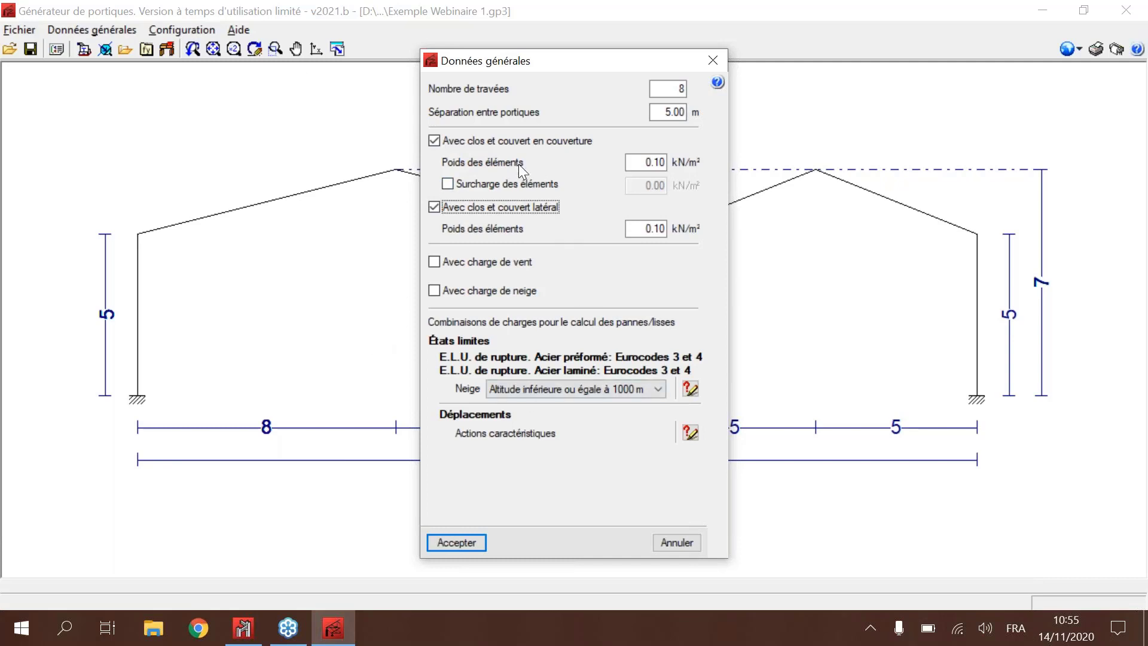
click(516, 184)
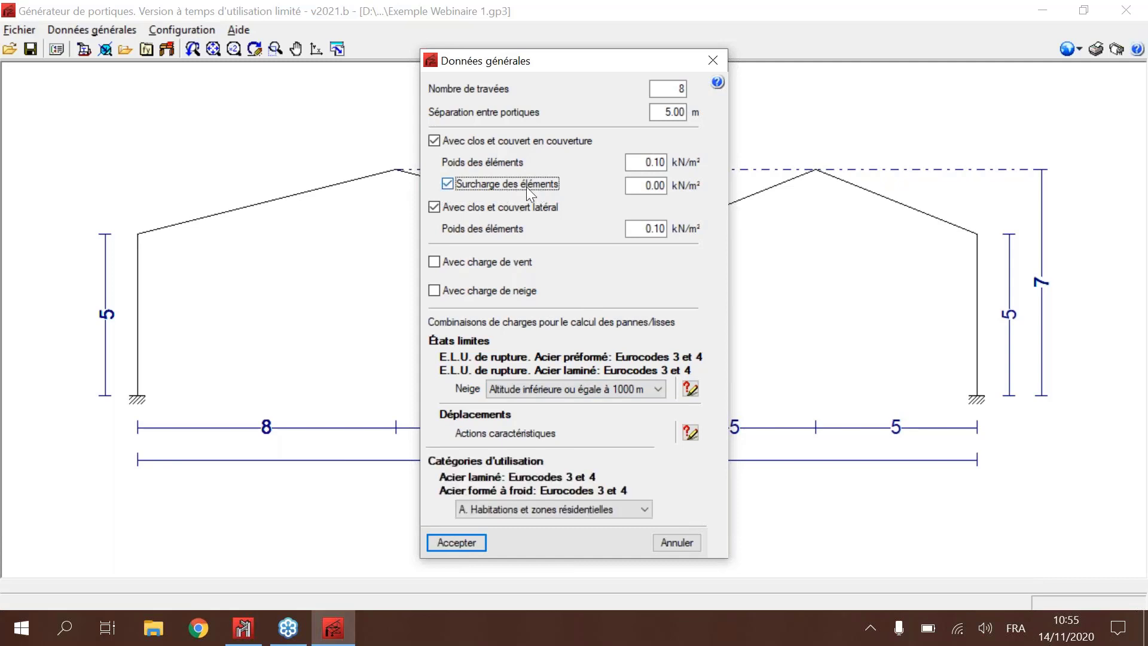
click(506, 183)
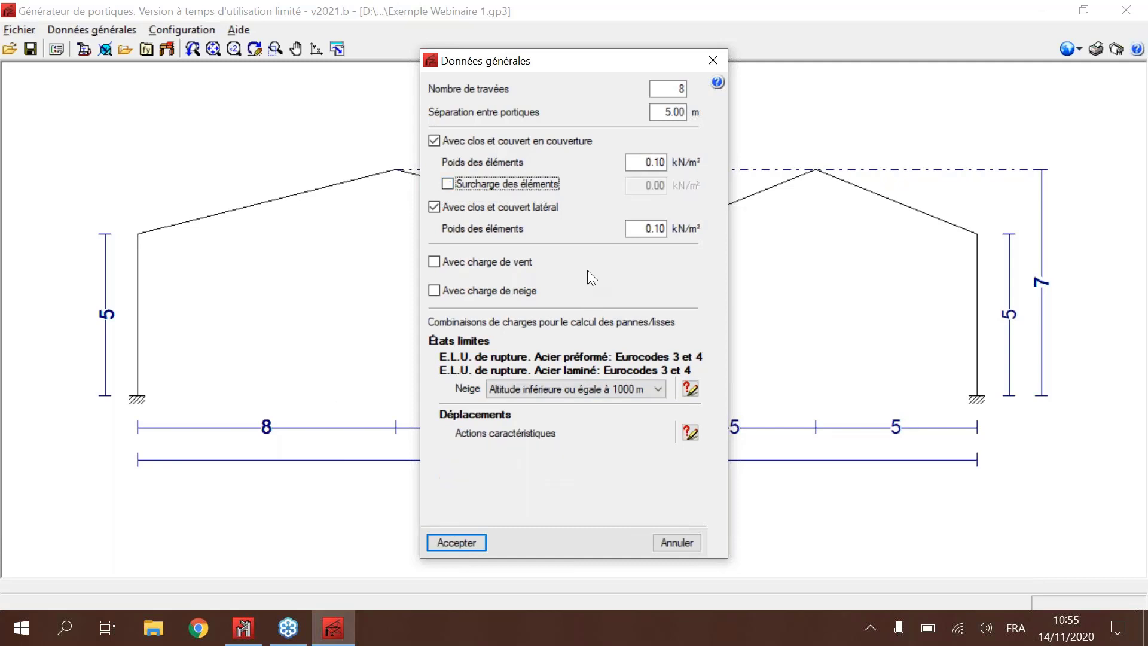
Step: Enable the wind load and choose the Algerian RNV 99 standard for it
click(482, 267)
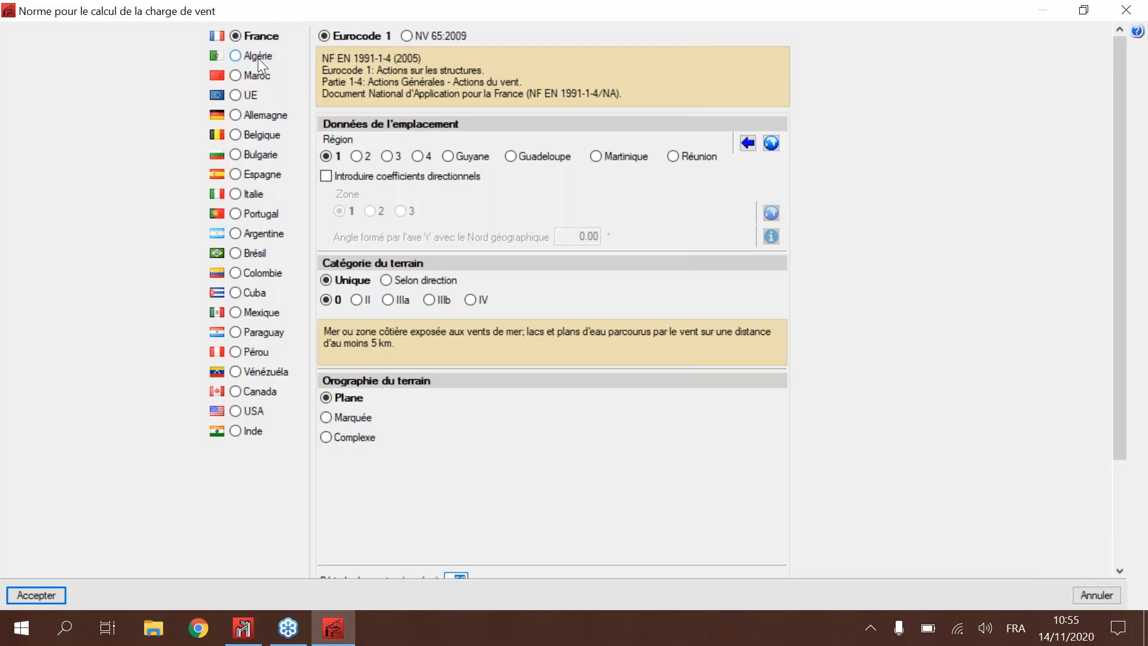
click(257, 58)
click(235, 55)
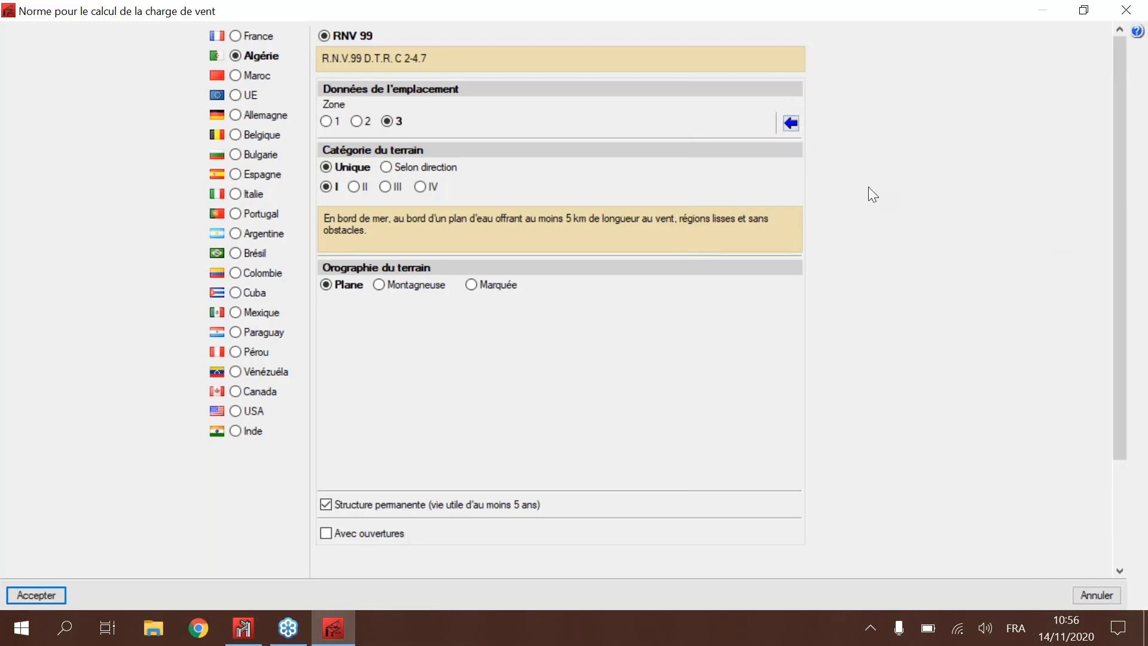
Step: Check the wind zones by province for Chlef, Mila, Oran, Guelma, Ouargla and Adrar
click(793, 124)
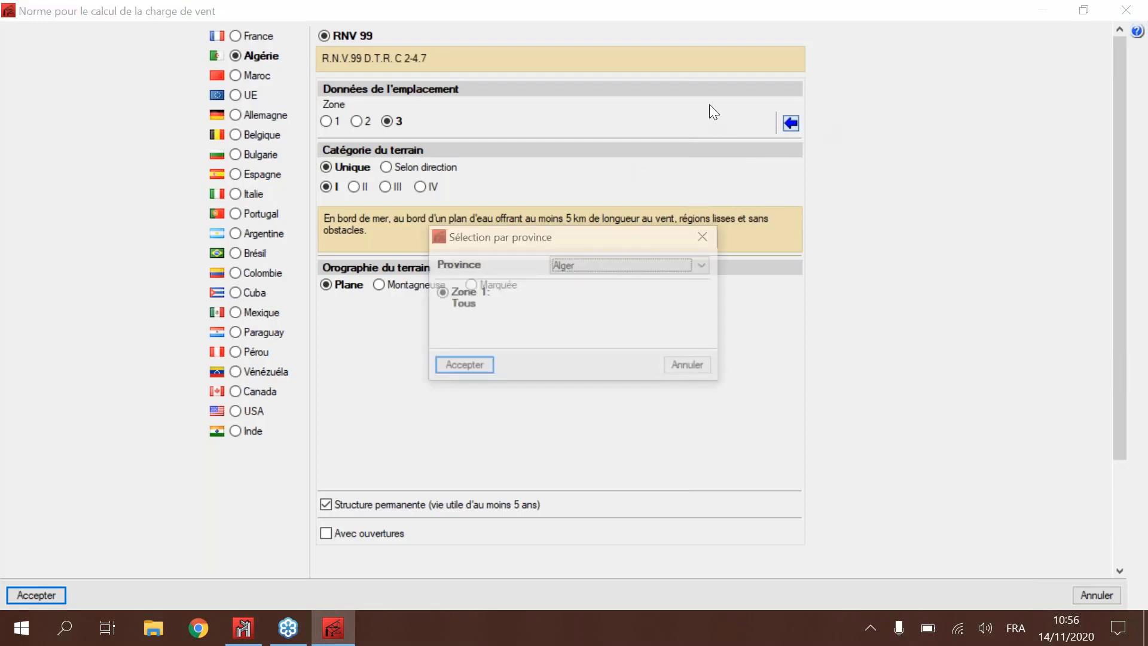
click(619, 266)
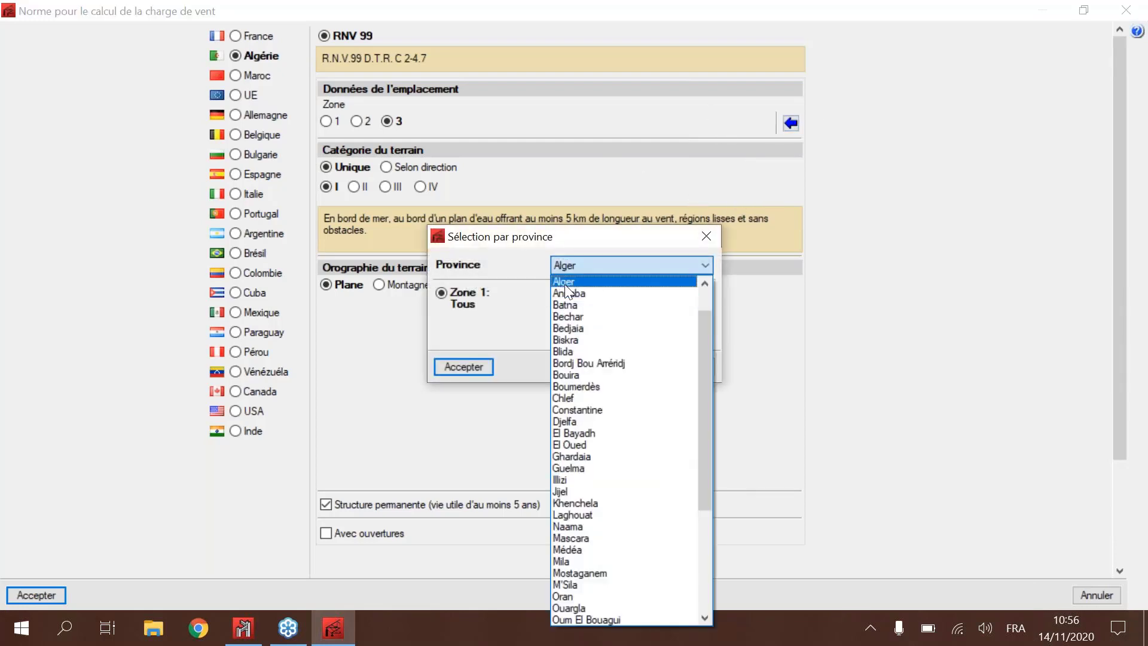
click(593, 397)
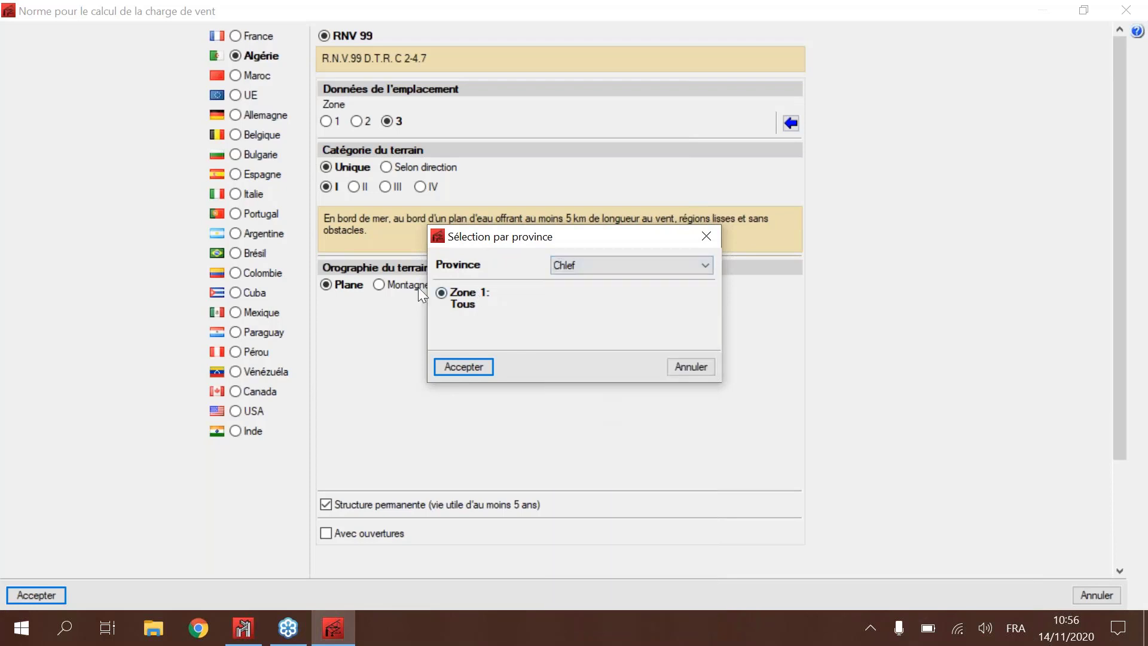
click(608, 265)
click(601, 385)
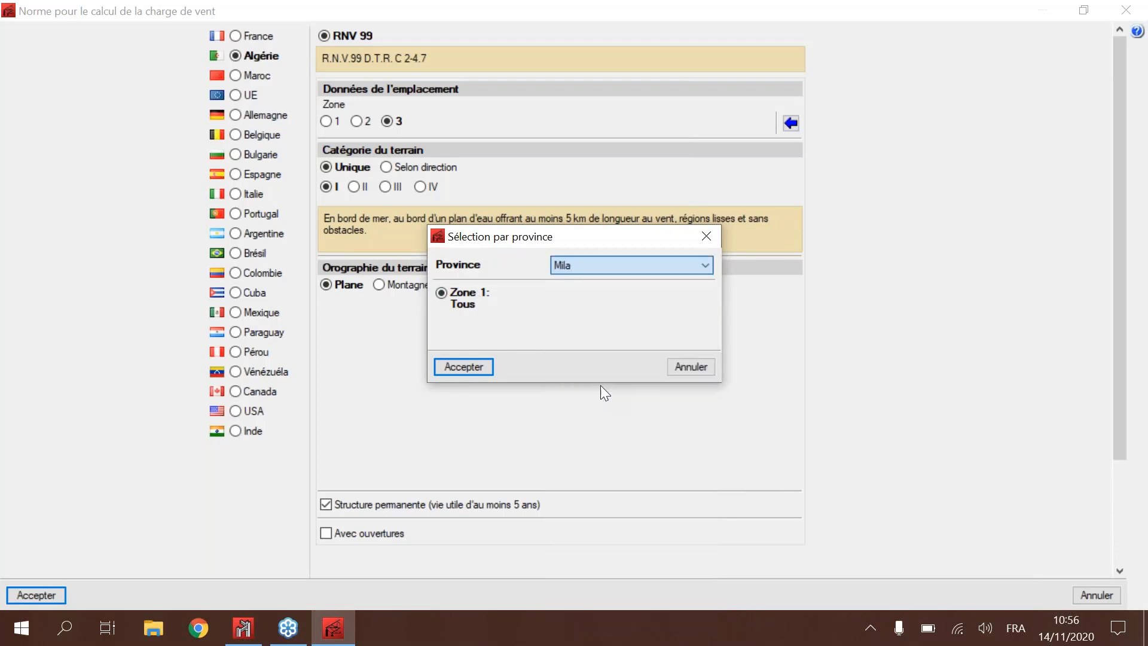
click(617, 263)
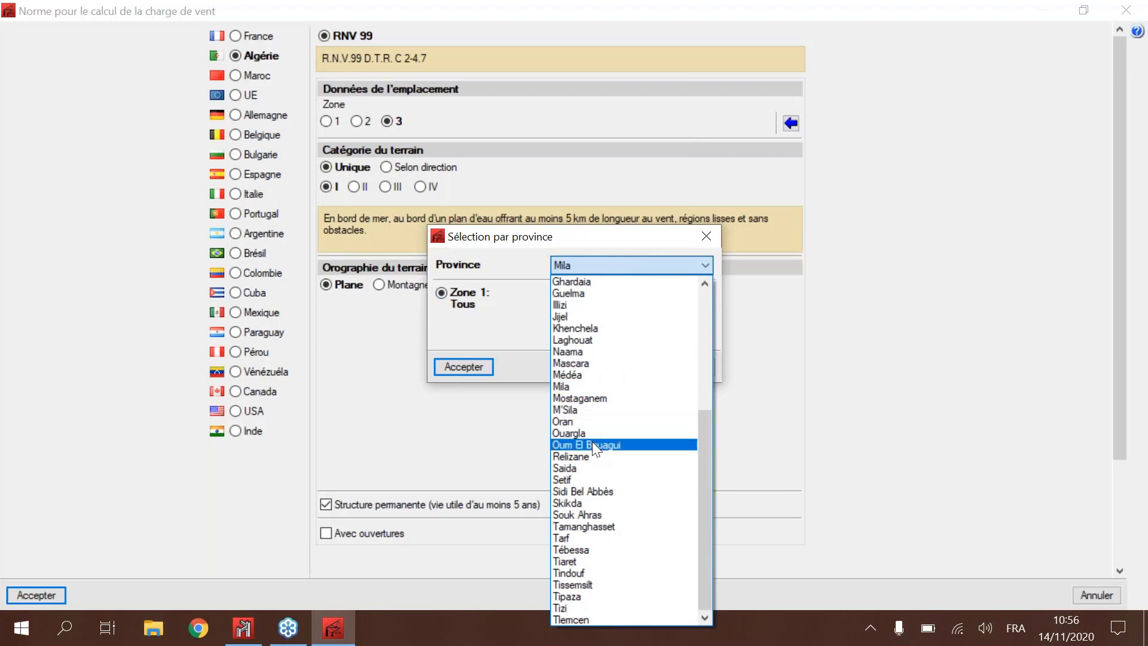
click(592, 421)
click(601, 261)
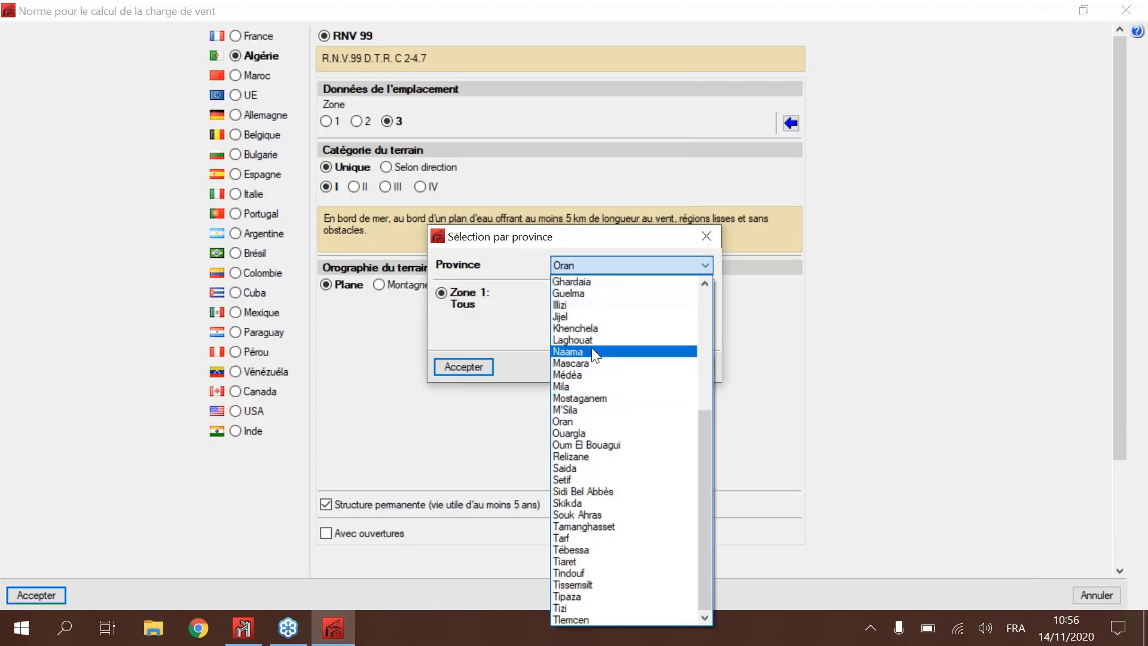
scroll(590, 353, up, 2)
click(574, 299)
click(574, 264)
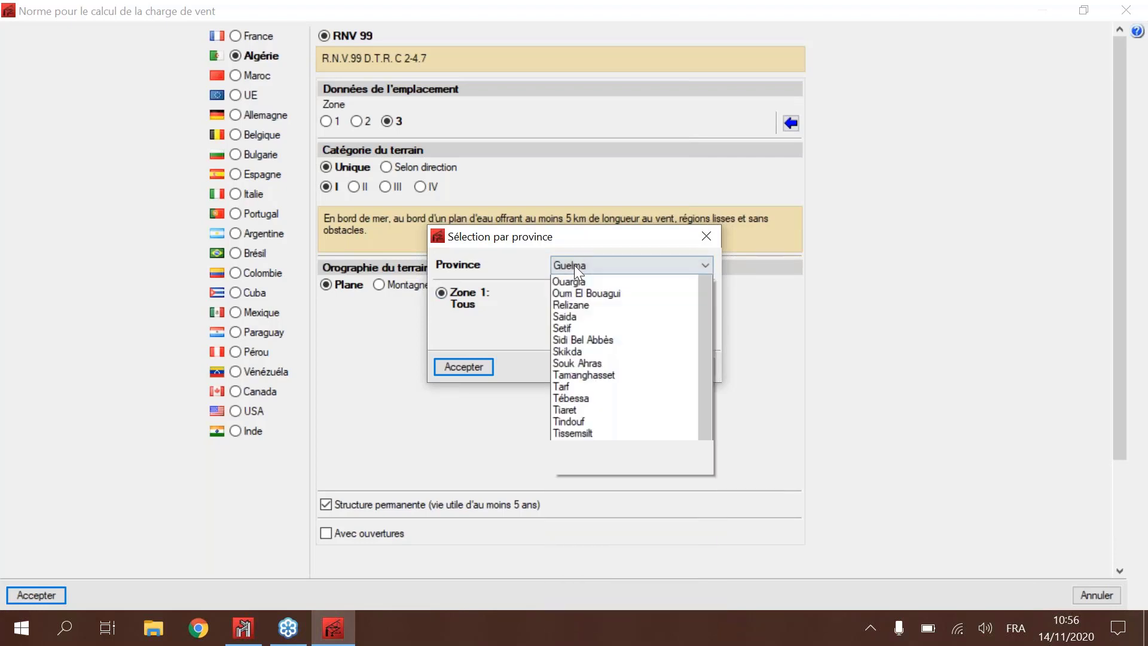
click(585, 431)
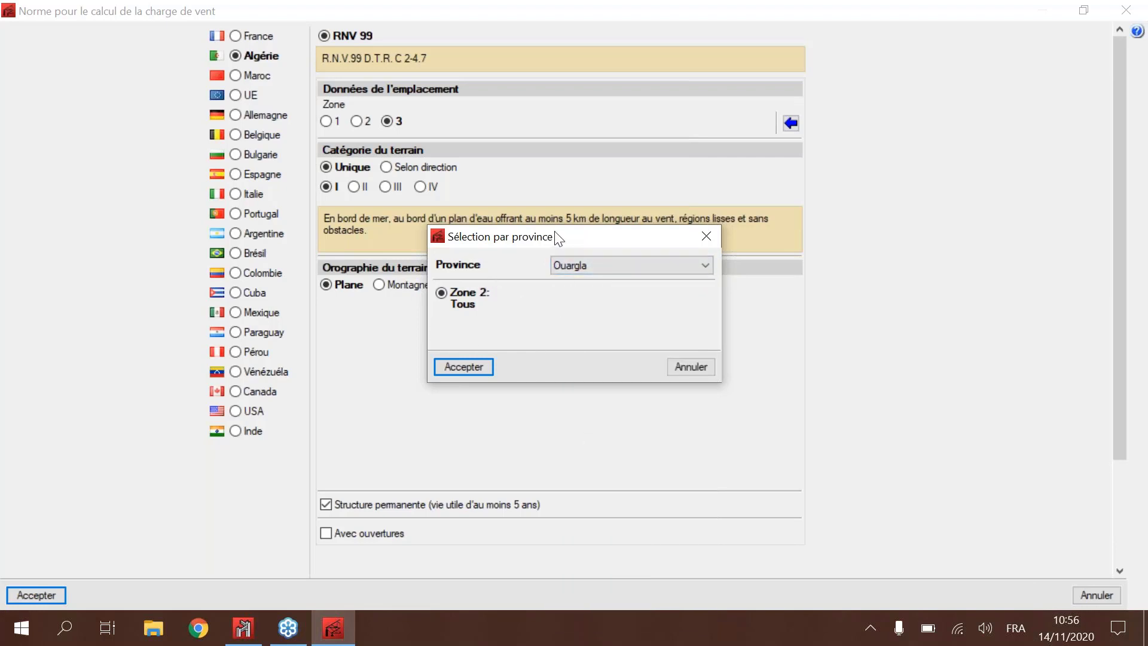
click(580, 261)
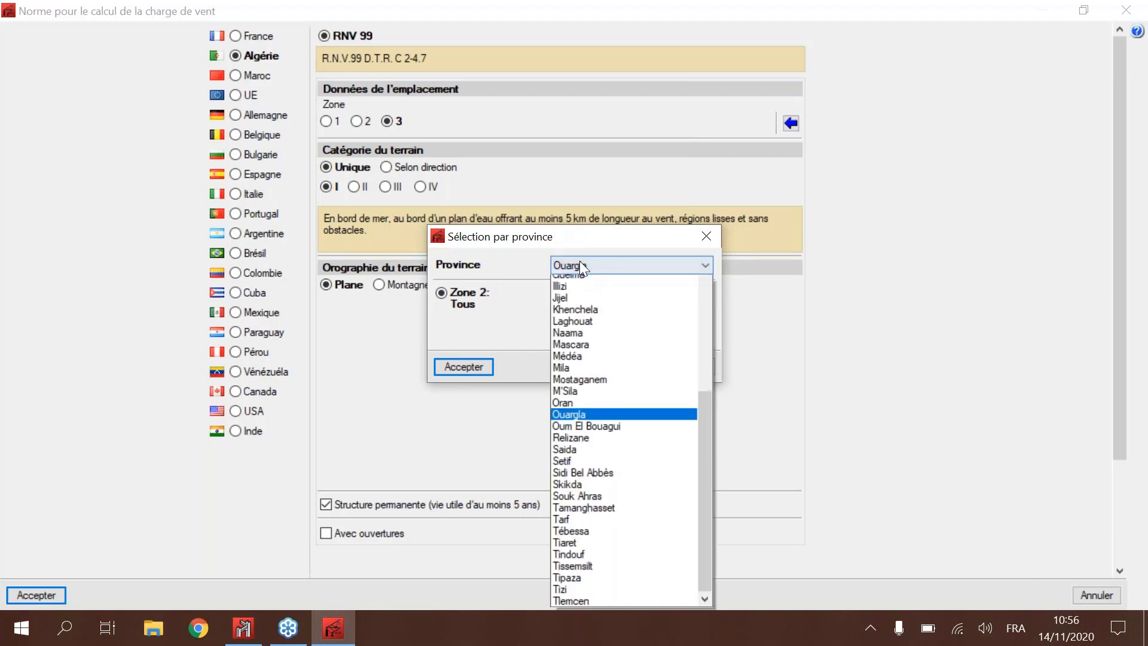
scroll(580, 261, up, 6)
click(582, 281)
Step: Choose the province Alger and apply its Zone 1 as the site's wind zone
click(598, 259)
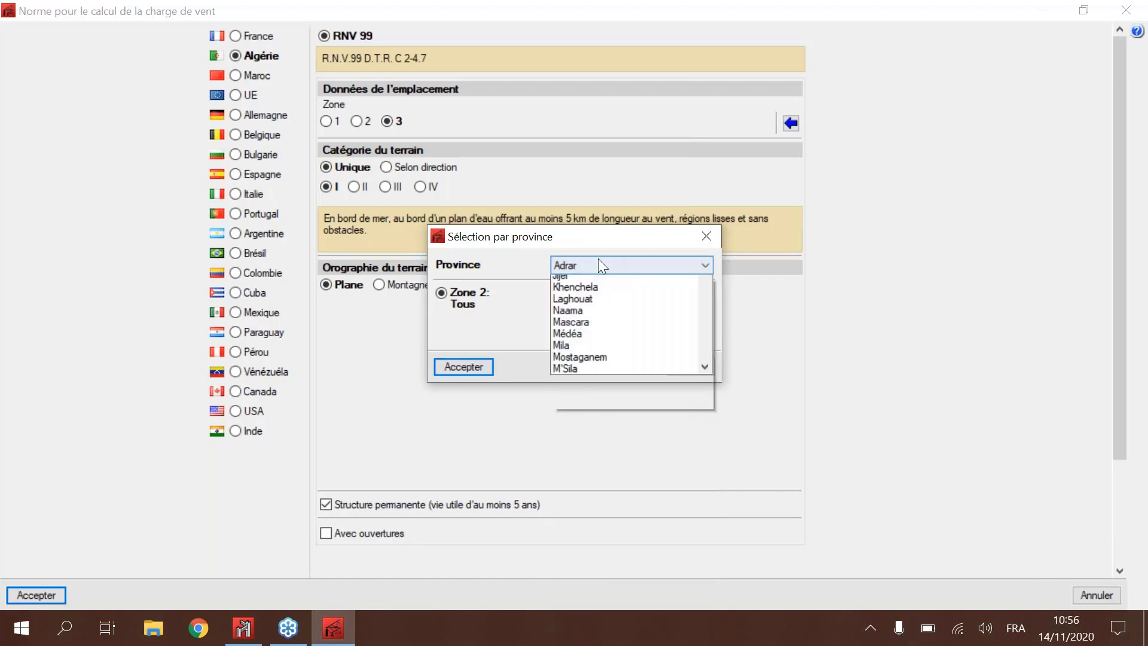
scroll(598, 278, up, 3)
click(561, 318)
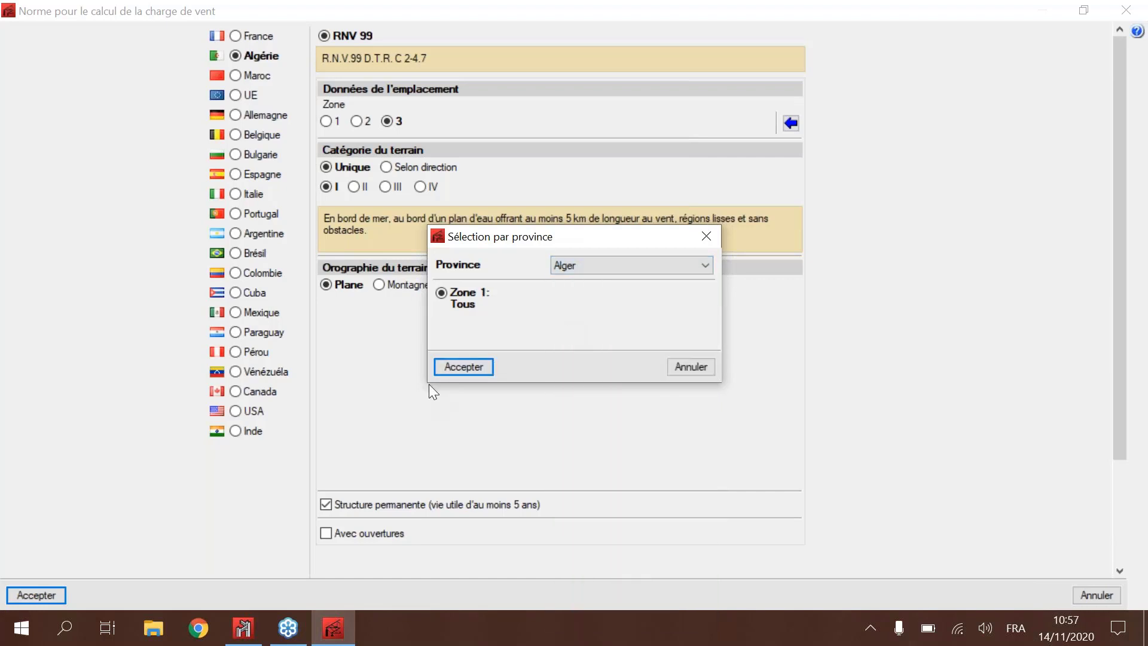
click(455, 367)
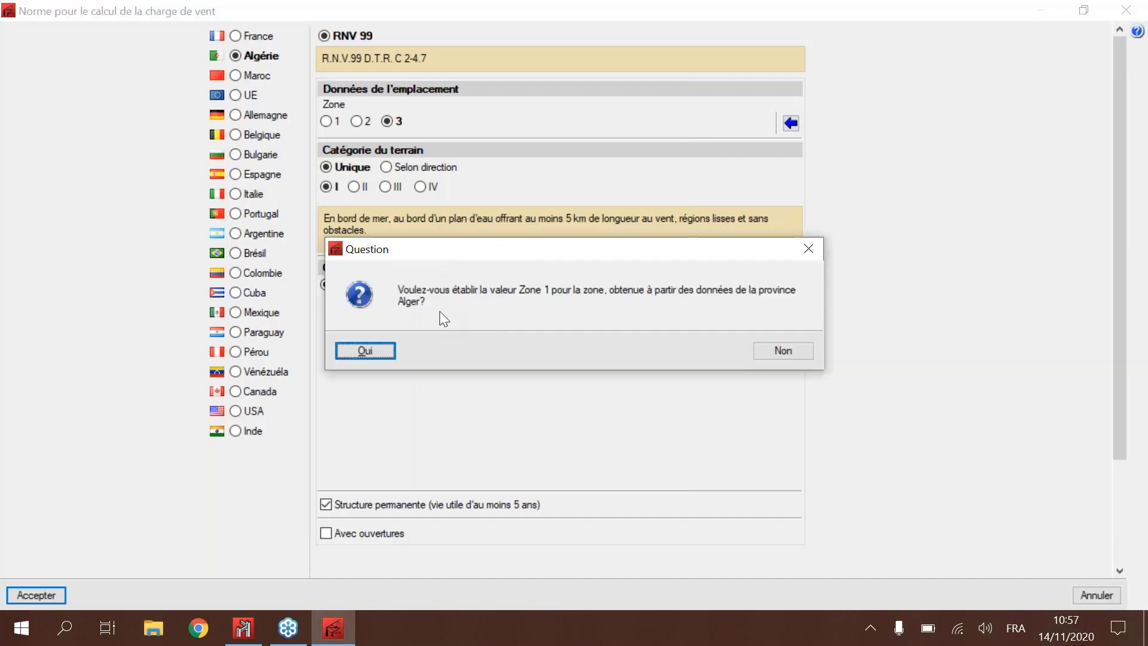
click(363, 350)
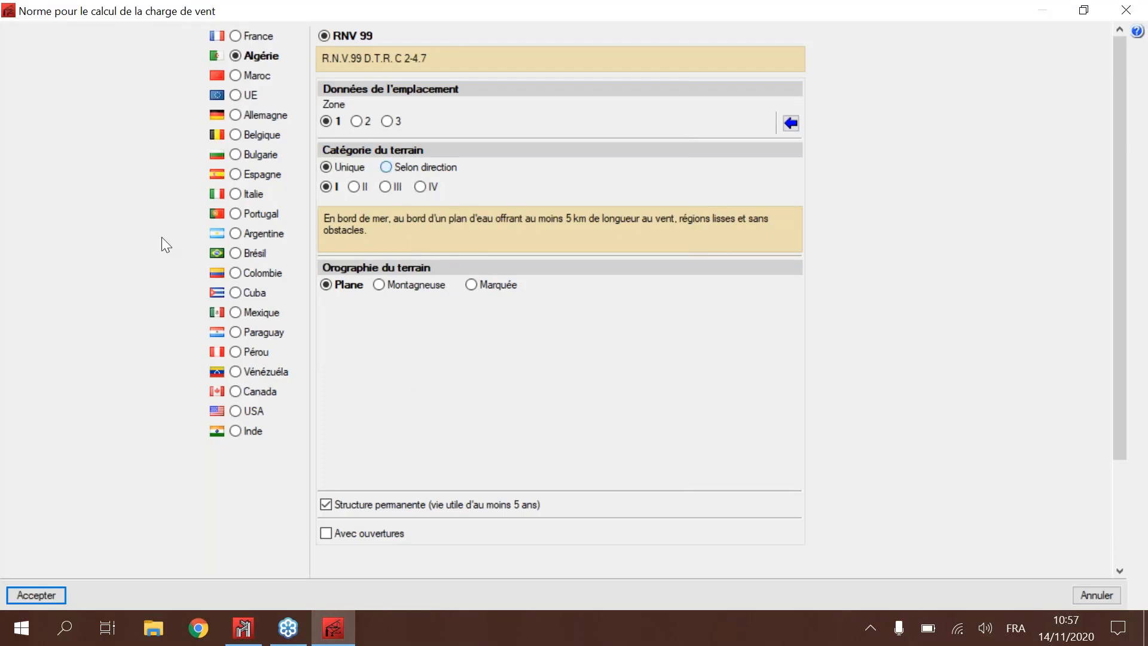
Step: Examine the terrain categories by wind direction (0°, 90°, 180°, 270°) without changing them, and return to a single category
click(387, 168)
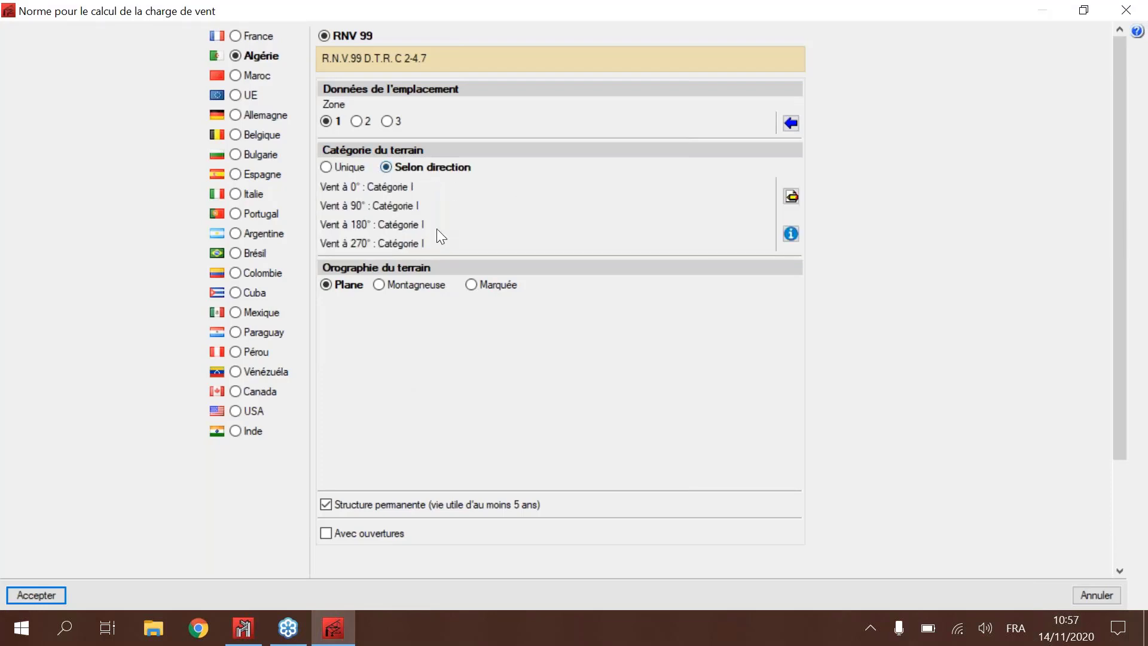
click(792, 196)
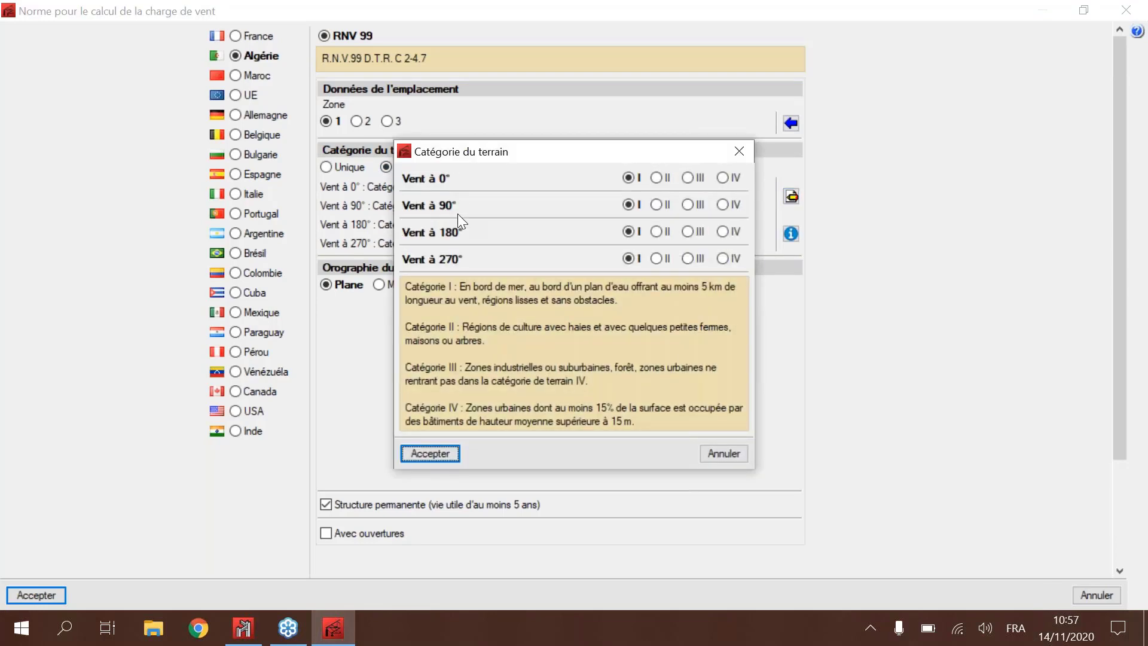
drag(458, 213, 670, 189)
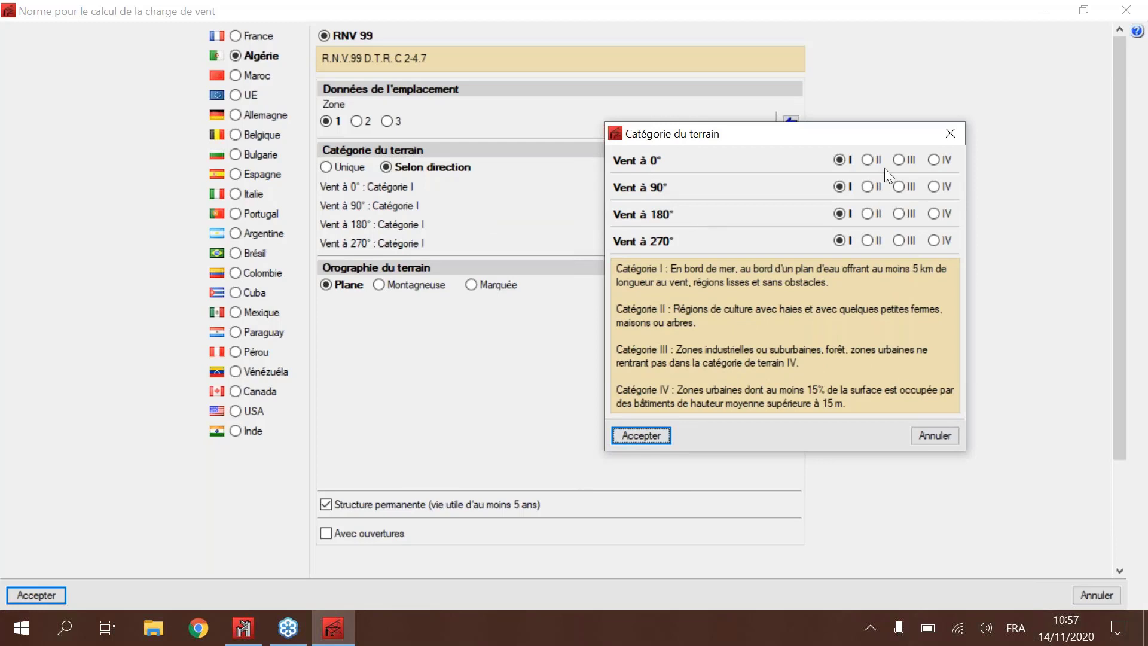
click(918, 434)
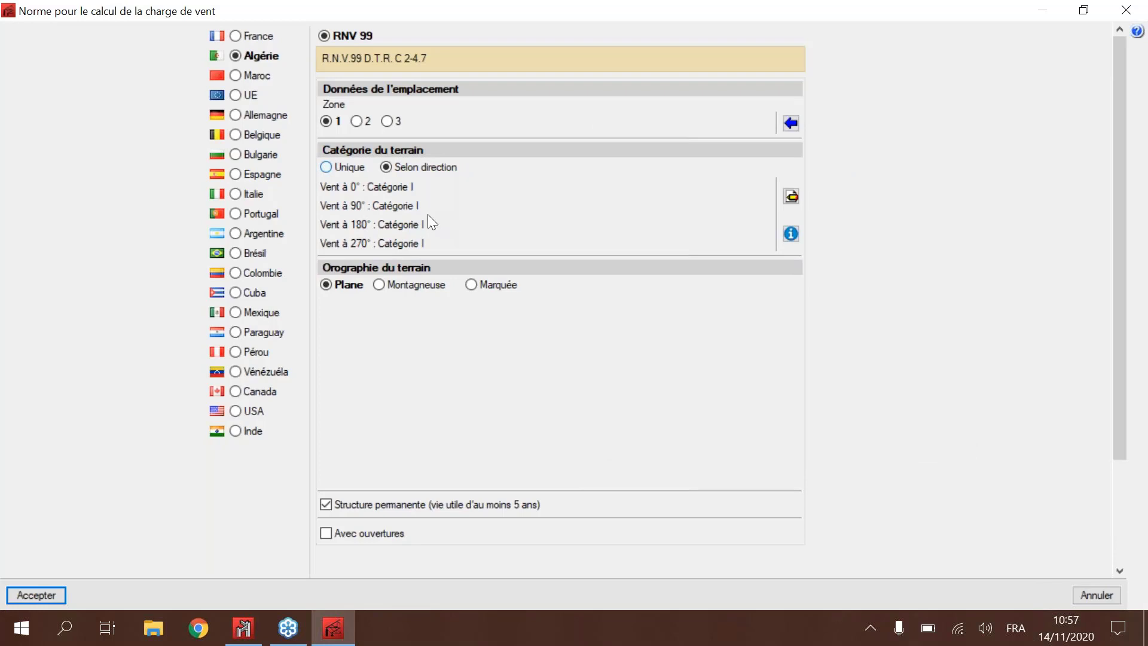
click(349, 167)
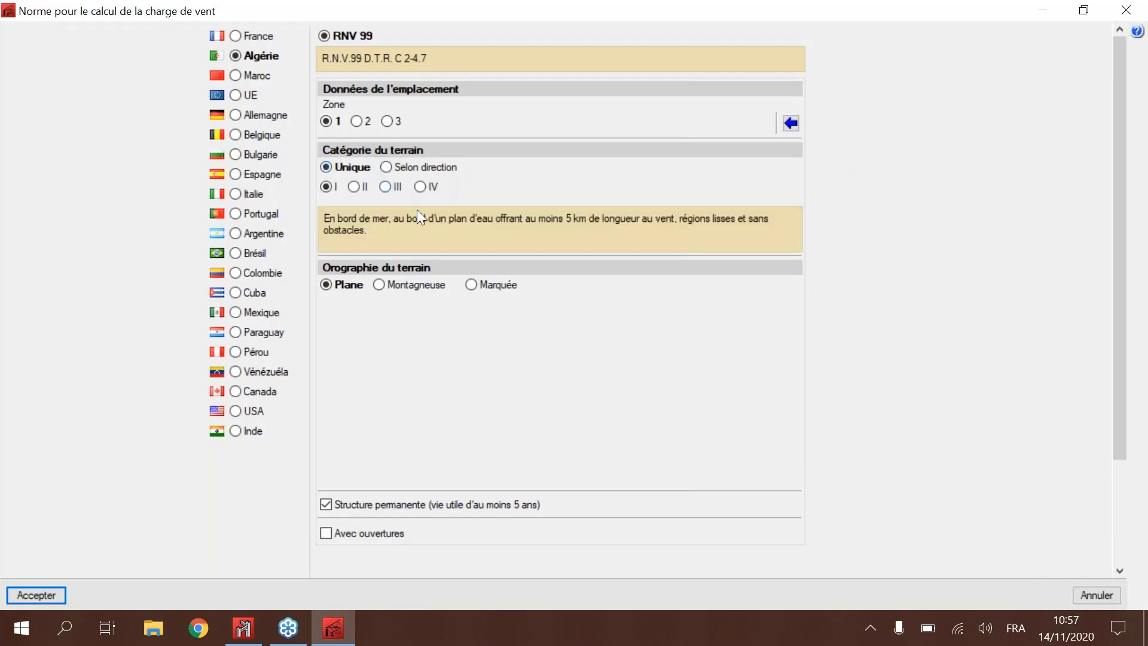
Step: Set the single terrain category to III and the terrain orography to Marquée
click(390, 187)
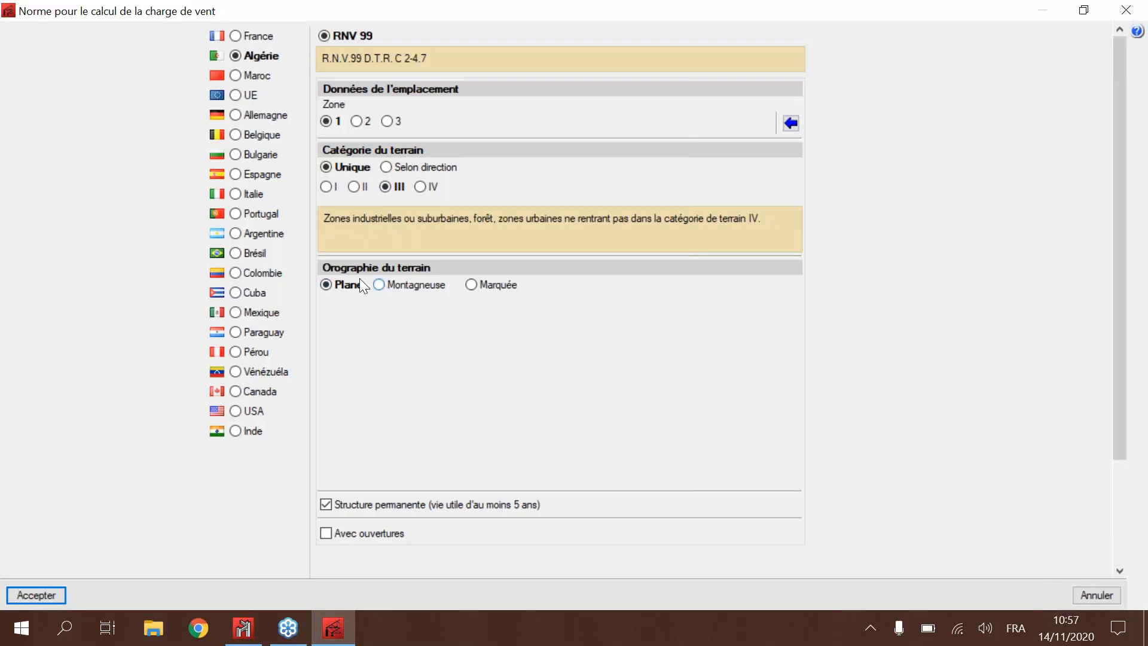
click(397, 286)
click(473, 285)
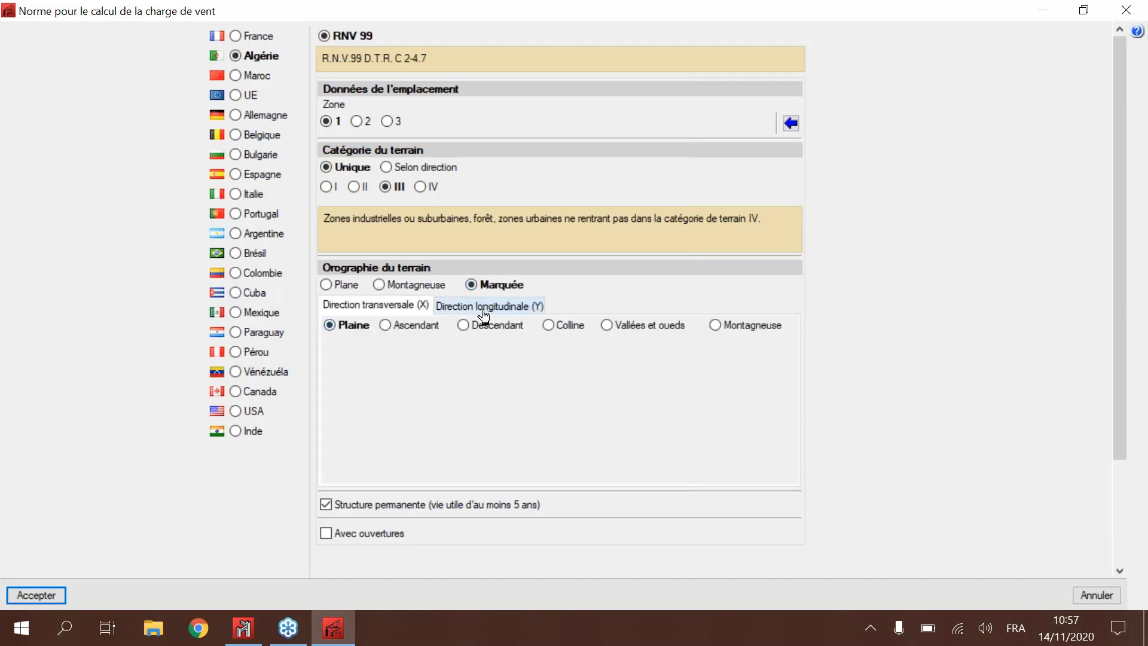
Step: Examine the Marquée relief options for the transverse (X) and longitudinal (Y) directions, and return the terrain orography to Plane
click(410, 327)
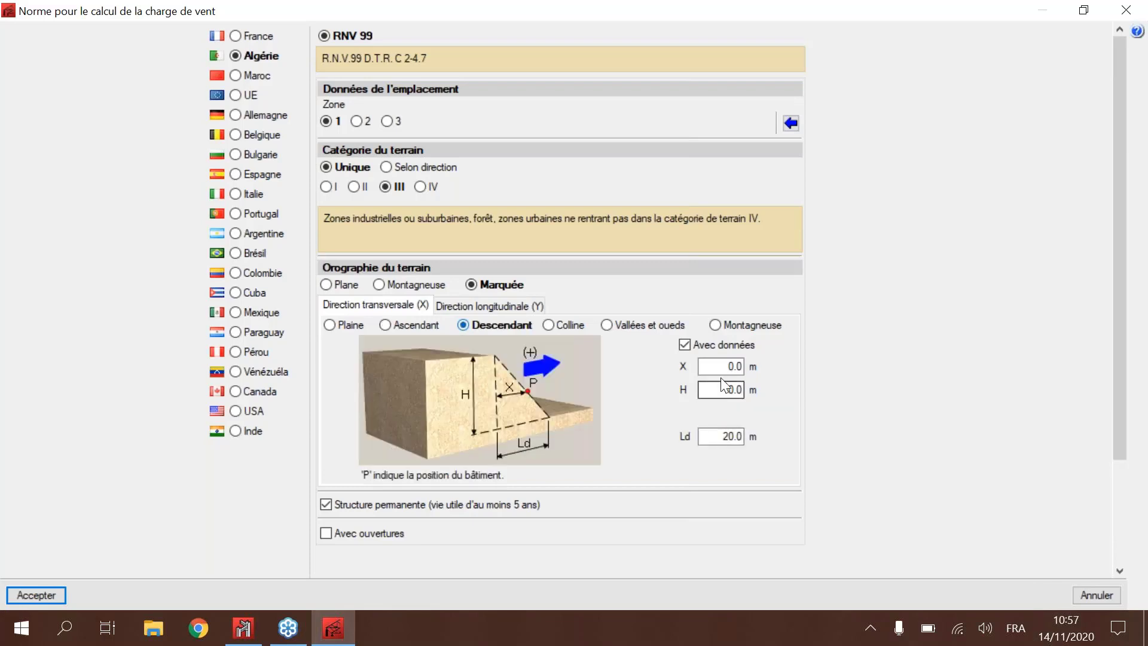
click(471, 306)
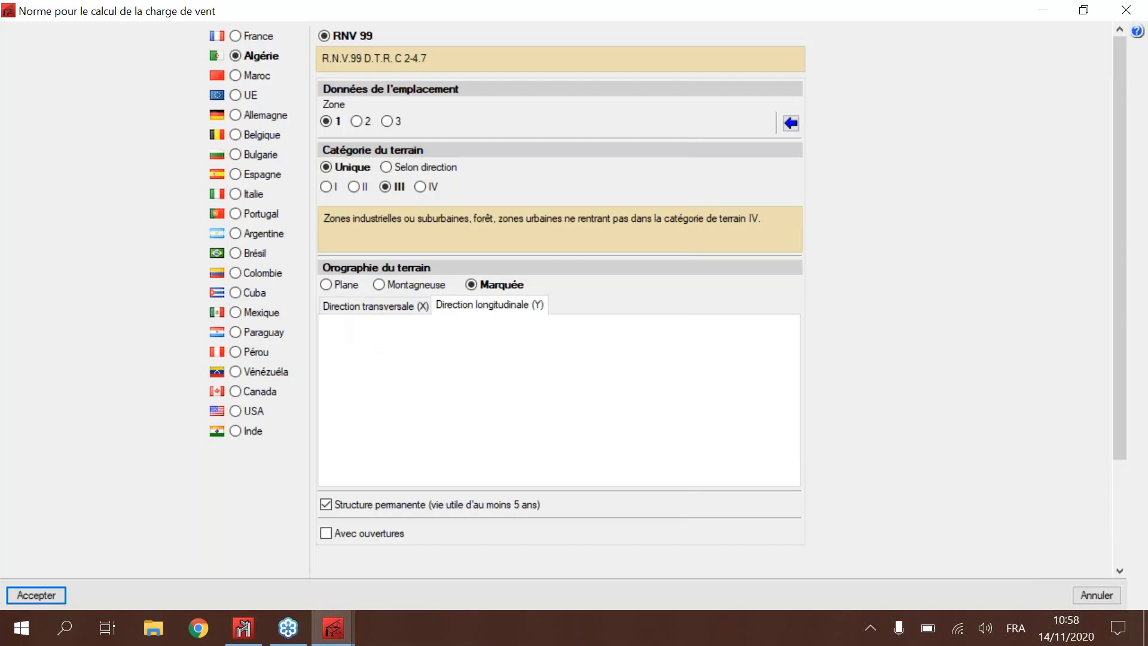
click(398, 304)
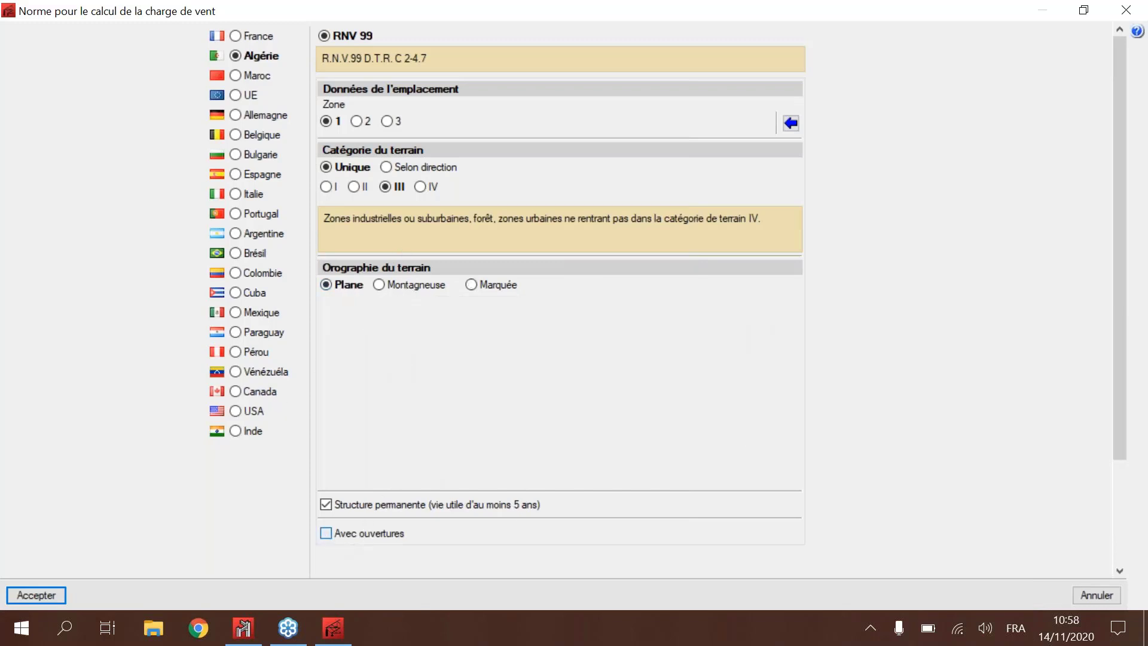
Step: Enable façade openings and add one on Frontale (4) with Dh and Dv 3.00 m, Ph and Pv 1.50 m
click(346, 534)
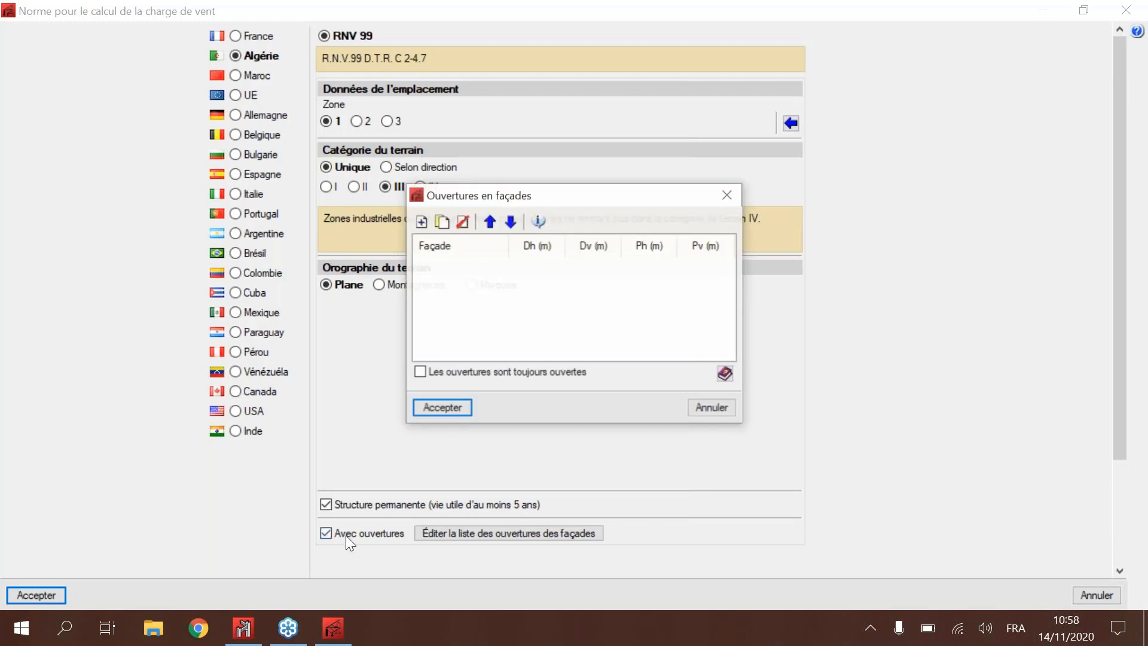
drag(485, 199, 392, 178)
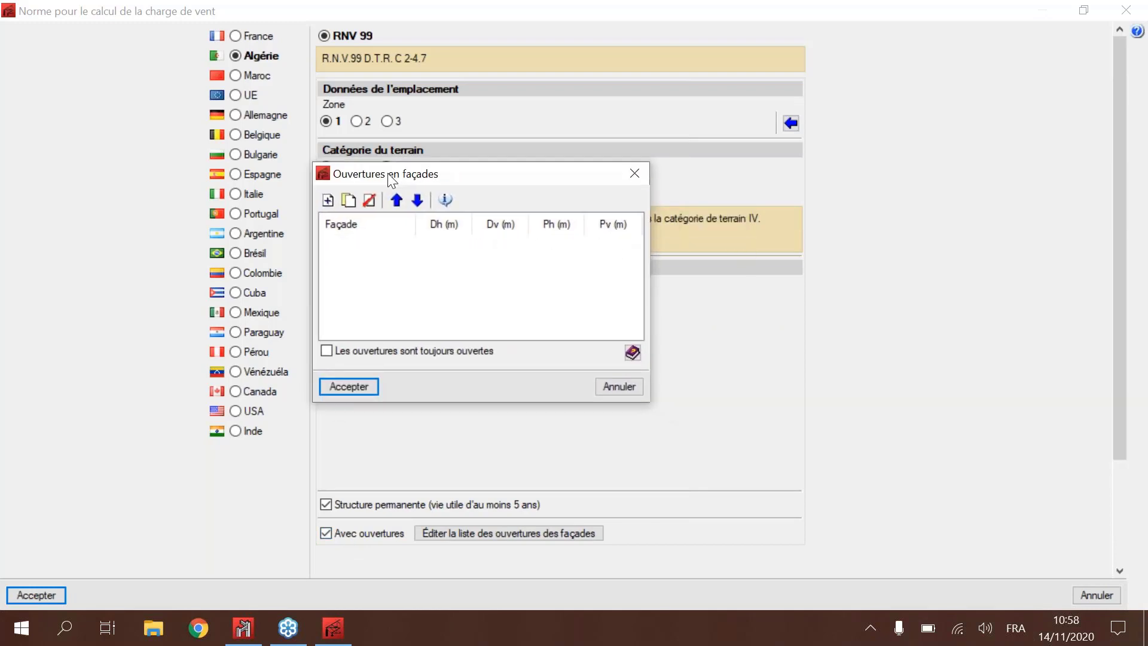
click(328, 199)
click(404, 245)
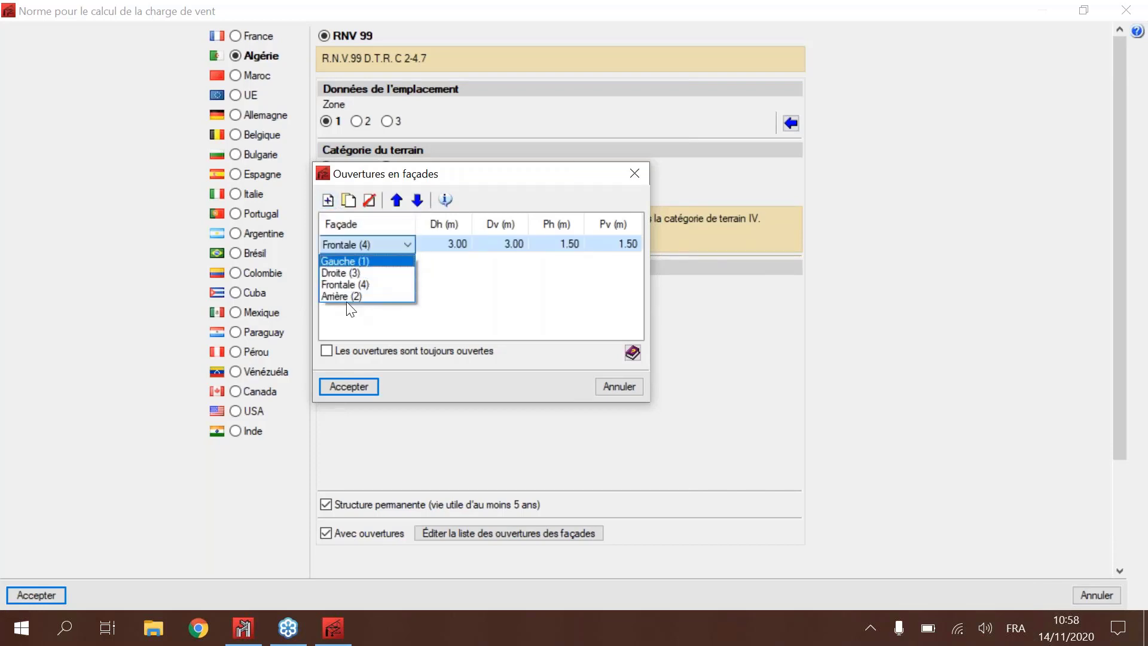
click(452, 276)
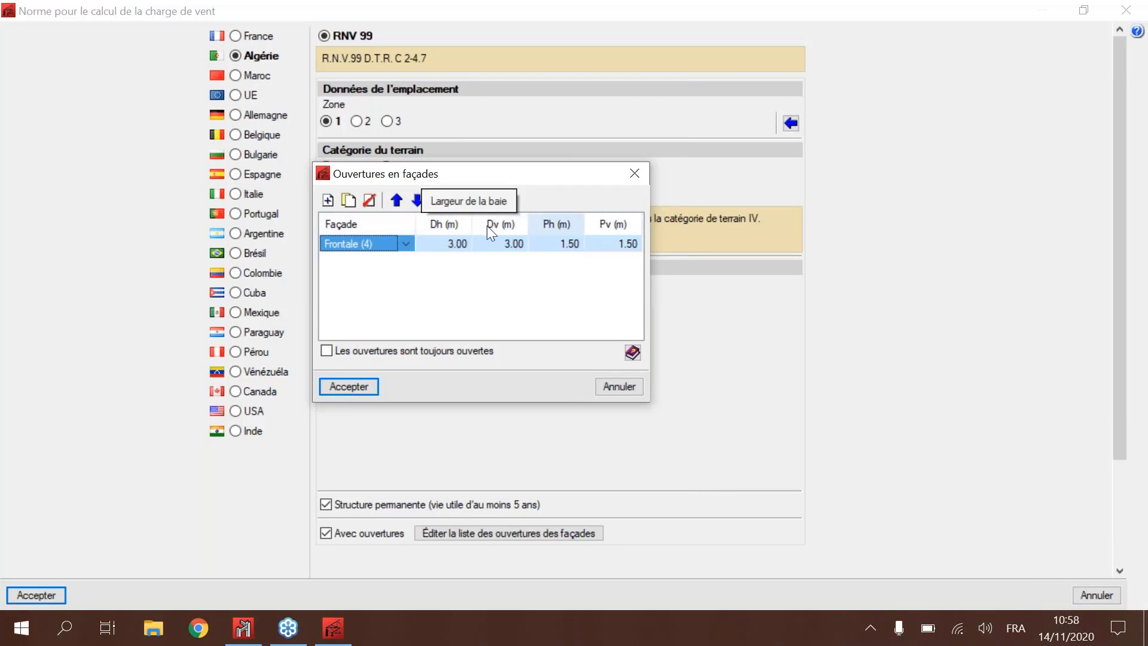
Step: Examine the diagram explaining façade numbering and the opening dimensions Dh, Dv, Ph and Pv
click(445, 199)
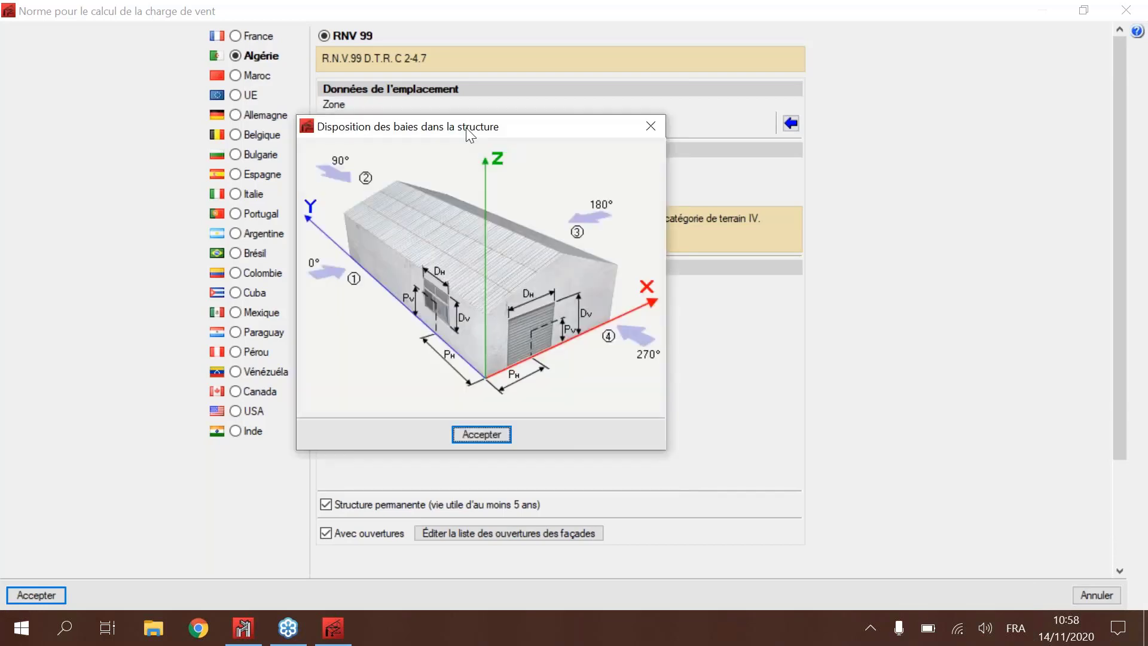
drag(468, 132, 544, 123)
drag(721, 86, 842, 97)
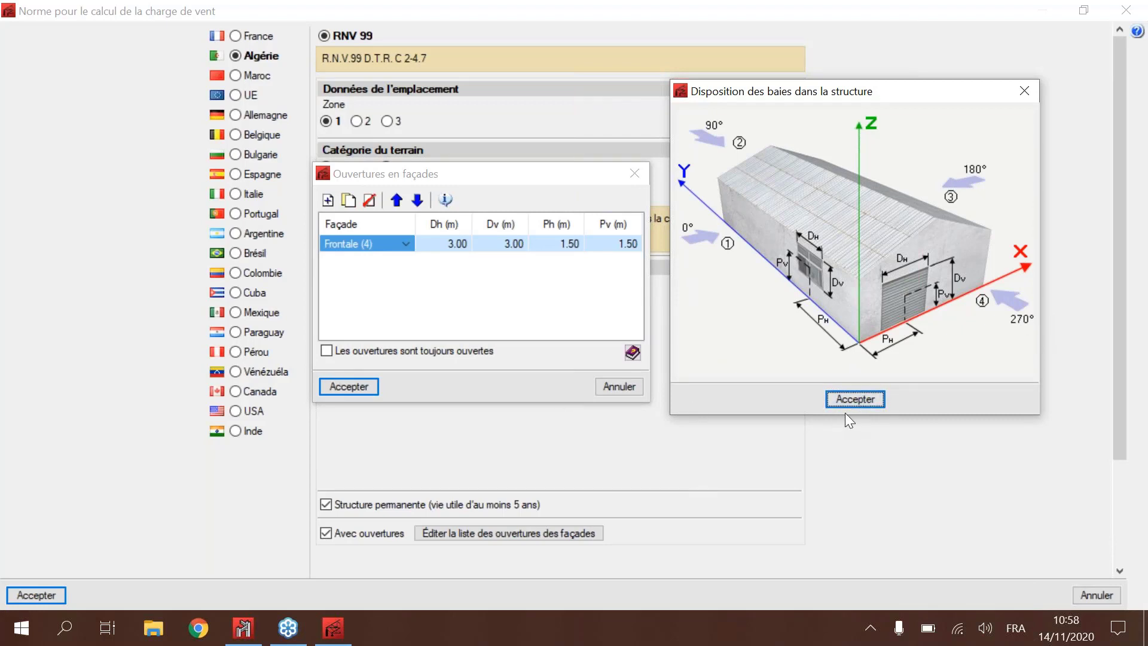
click(869, 400)
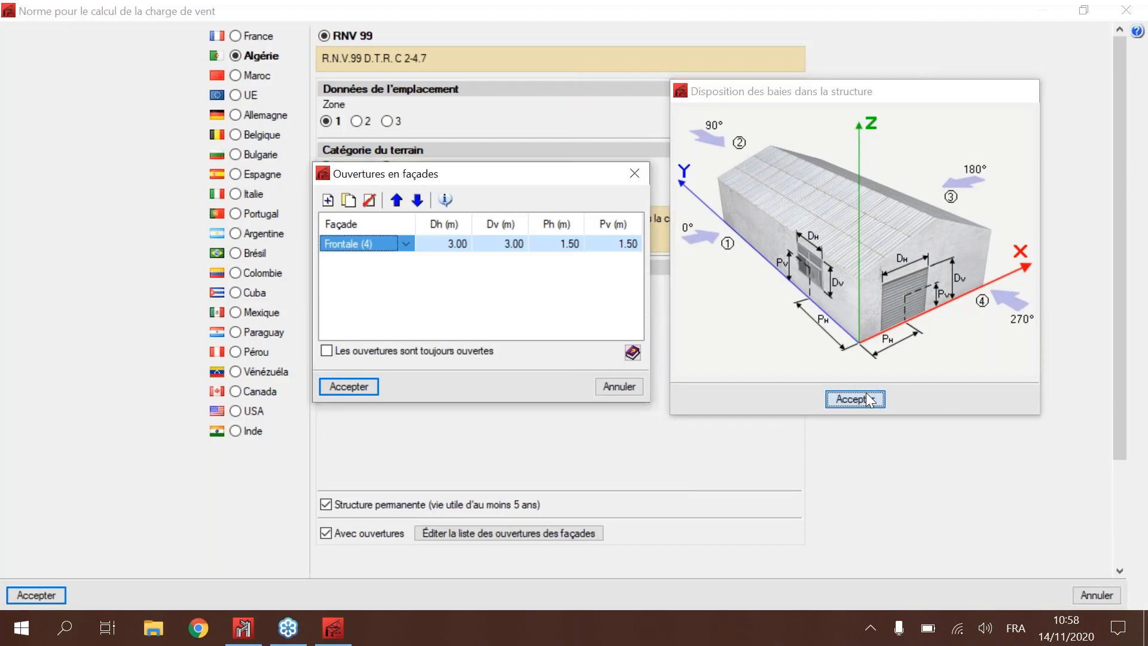
Step: Try the always-open option for the façade openings, leave it disabled, and accept the openings and the RNV 99 wind load
click(399, 353)
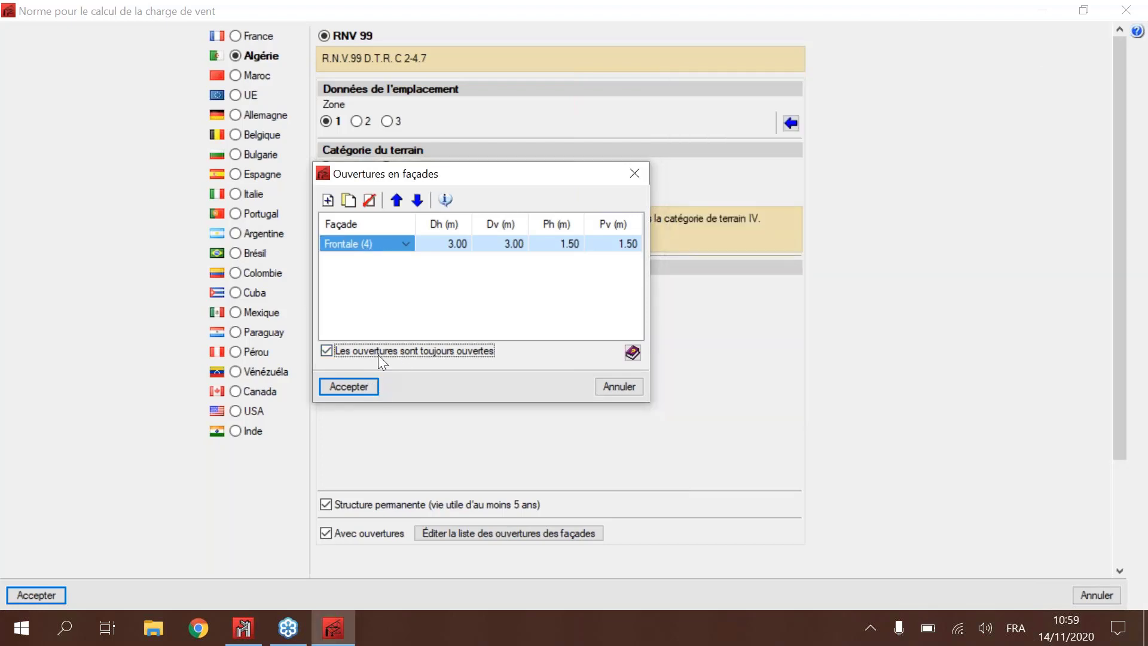
click(378, 354)
click(443, 350)
click(382, 347)
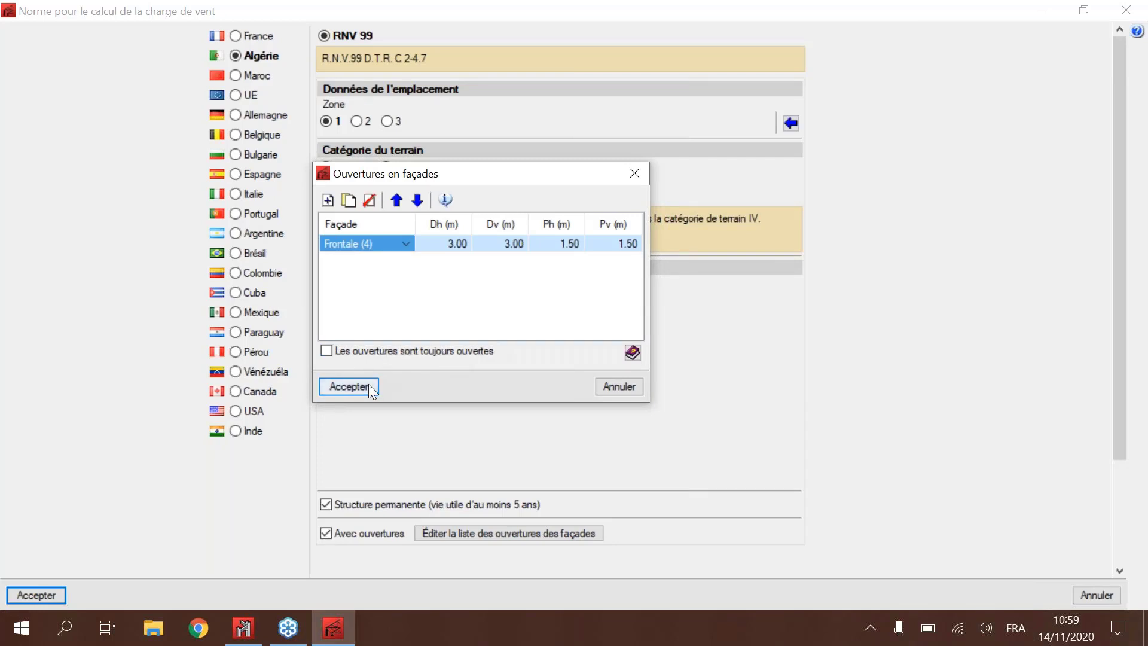
click(359, 387)
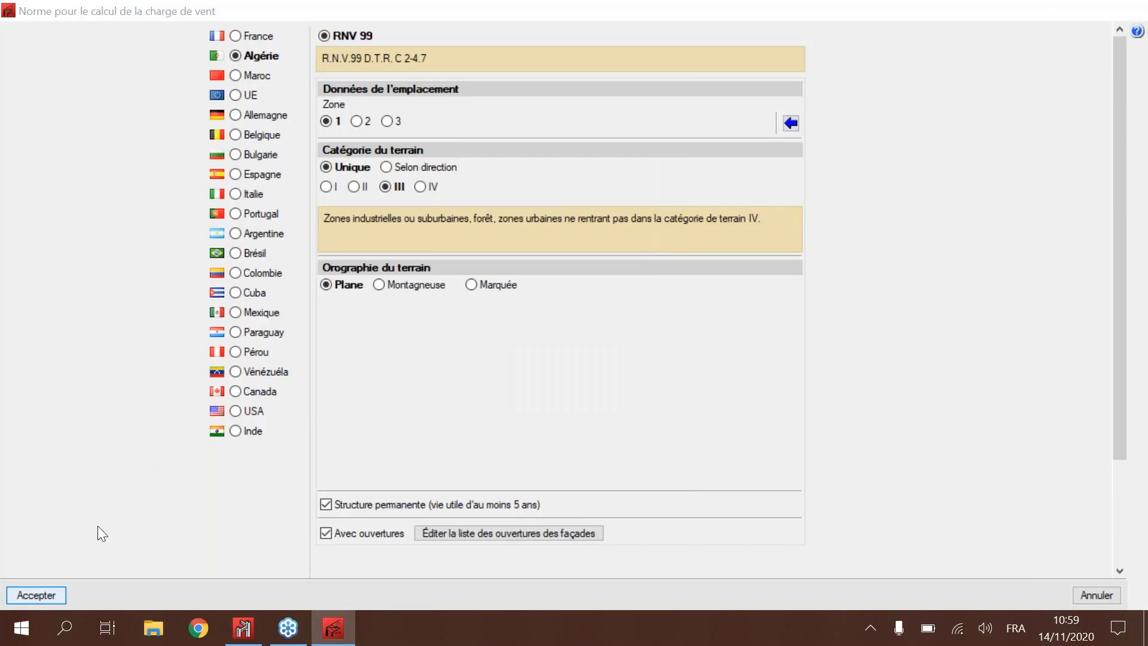
key(Return)
Step: Examine the snow load standards with Neige générique selected, and cancel so no snow load is applied
click(493, 292)
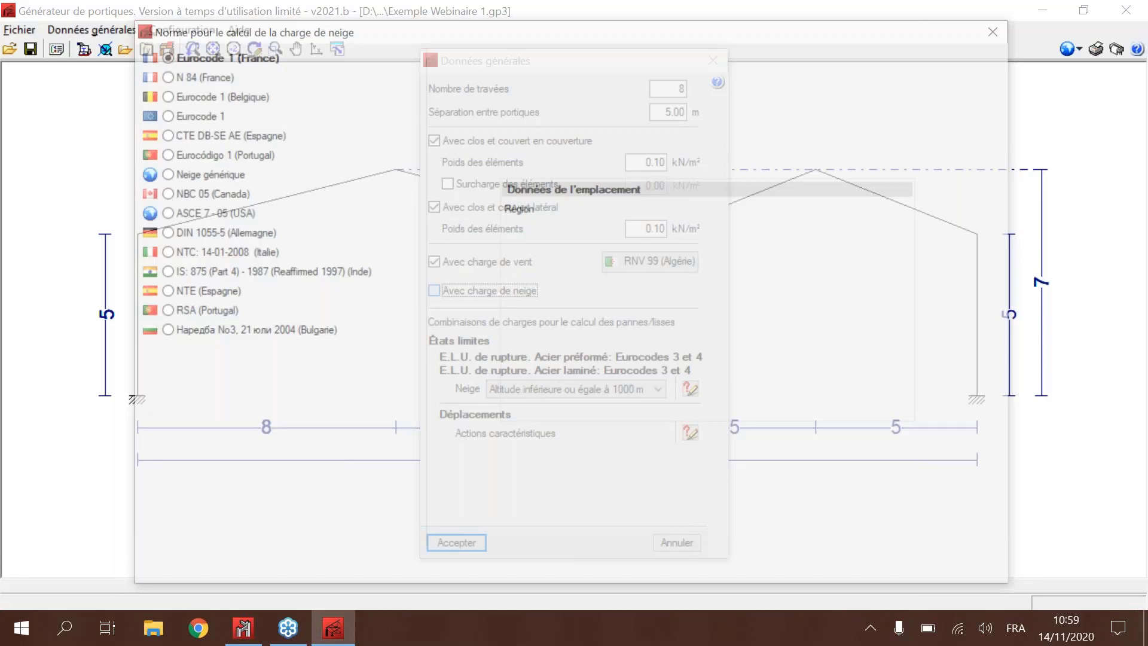
click(213, 174)
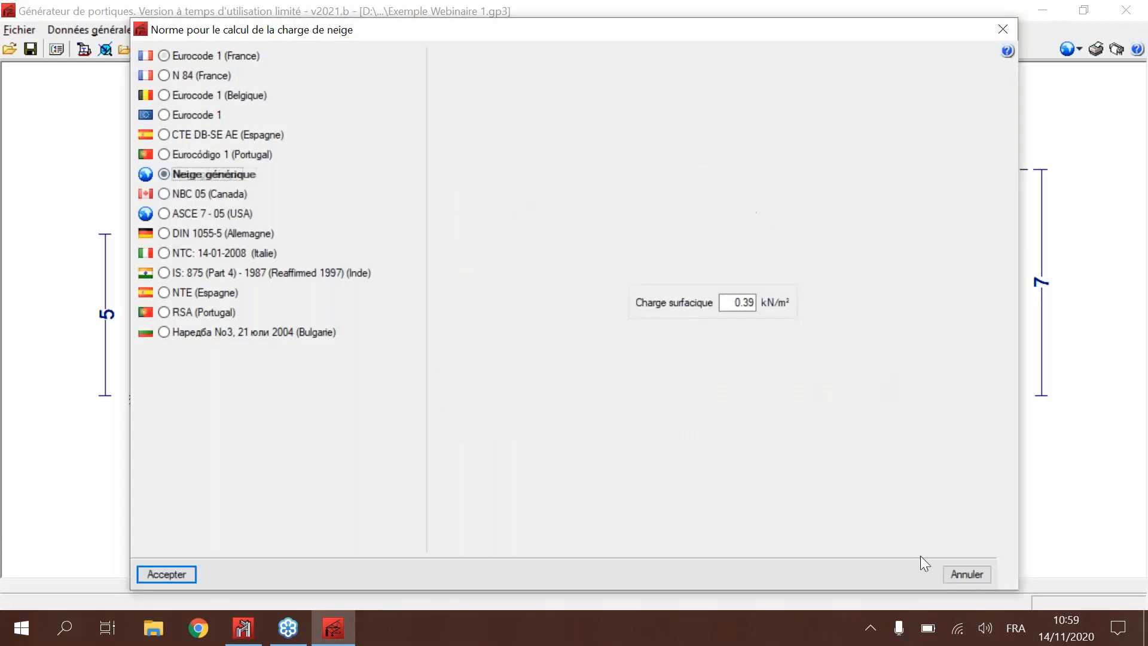
click(1003, 25)
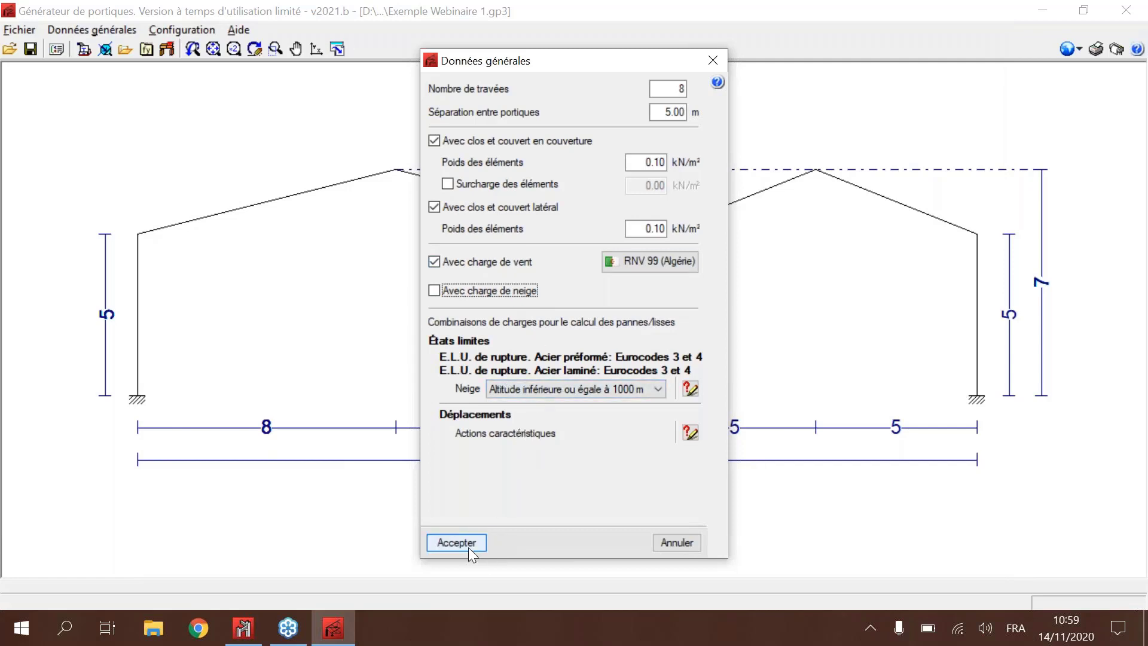
Step: Try the roof cladding surcharge option, leave it disabled, and accept the general data
click(508, 181)
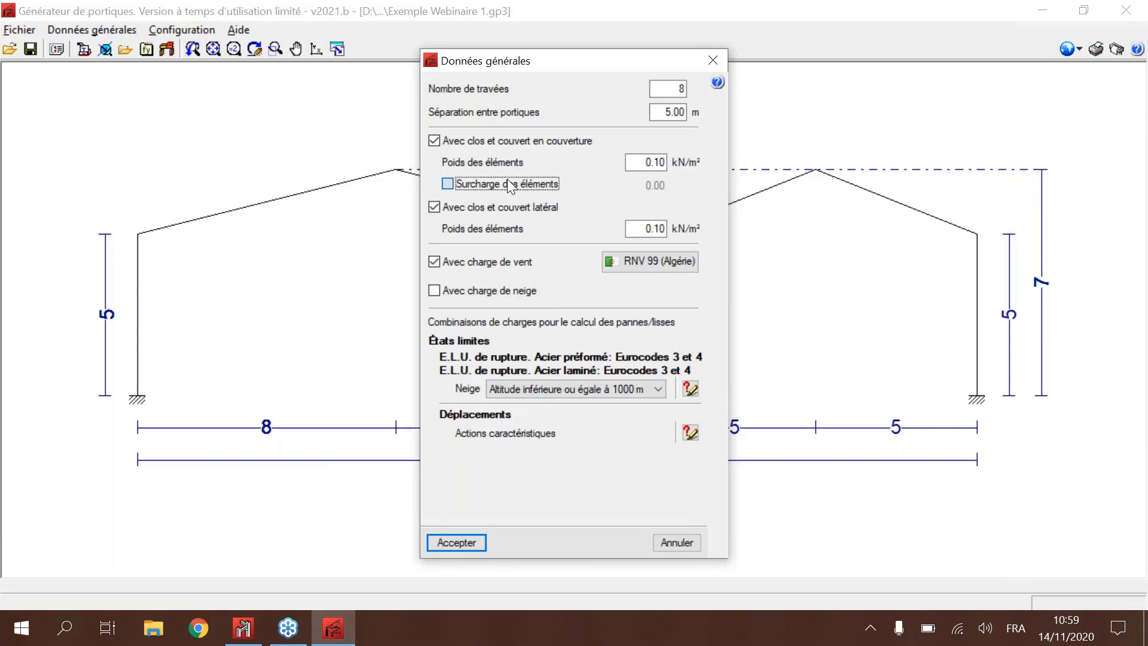
click(507, 184)
key(Return)
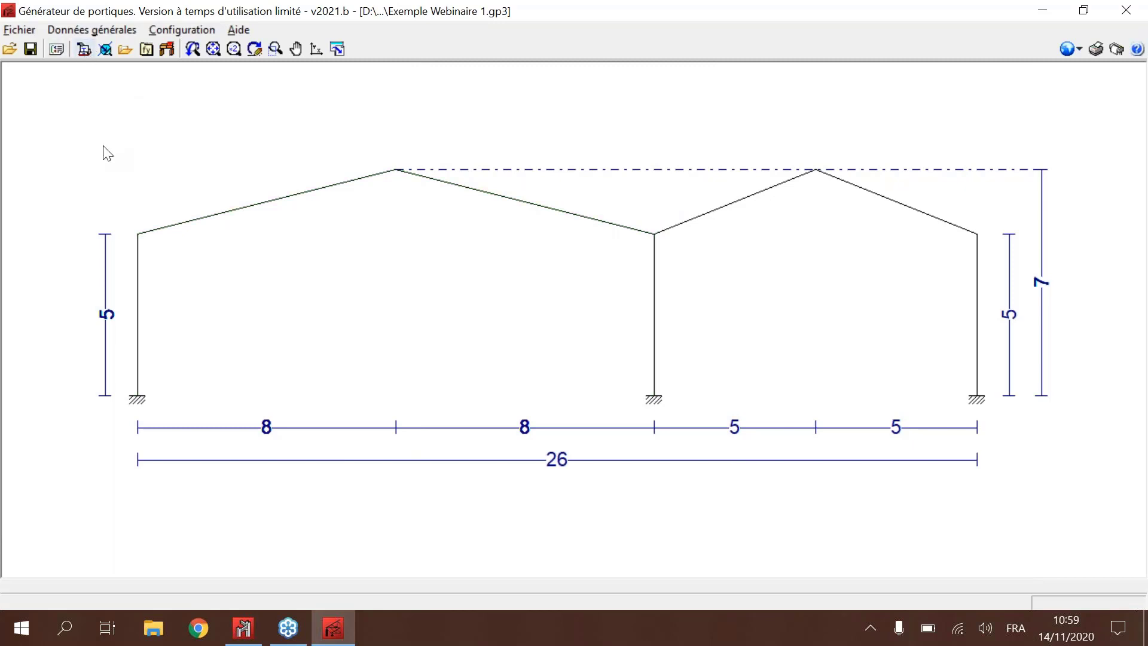
Step: Open the purlin editing and set a deflection limit of L / 250, Une travée and Fixation rigide
click(85, 49)
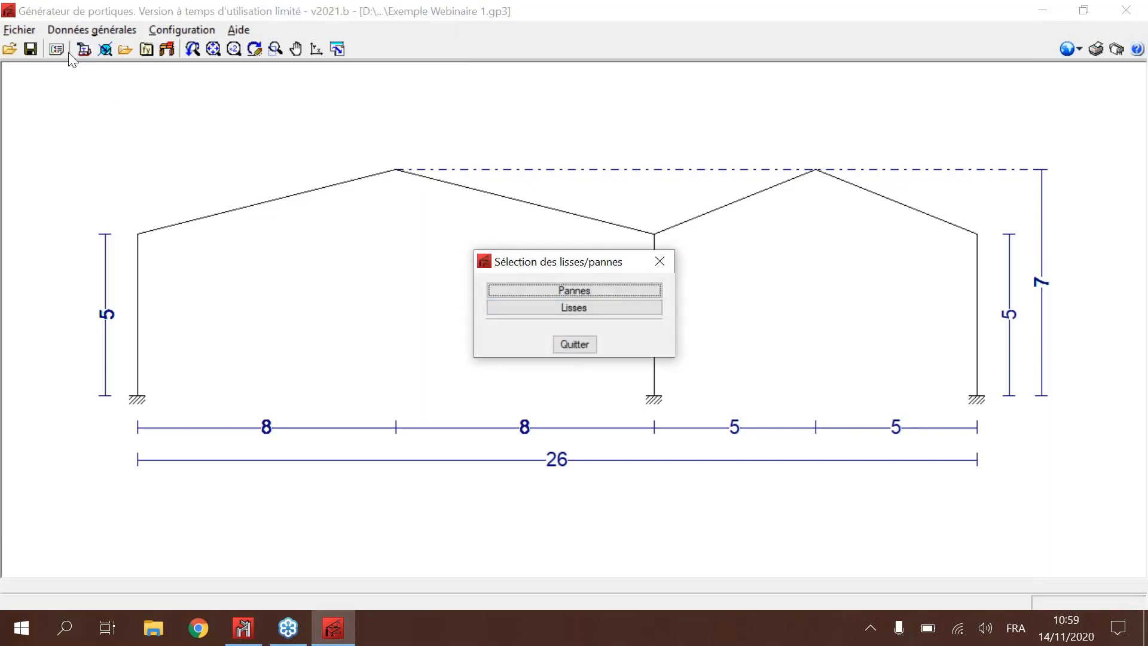
click(579, 293)
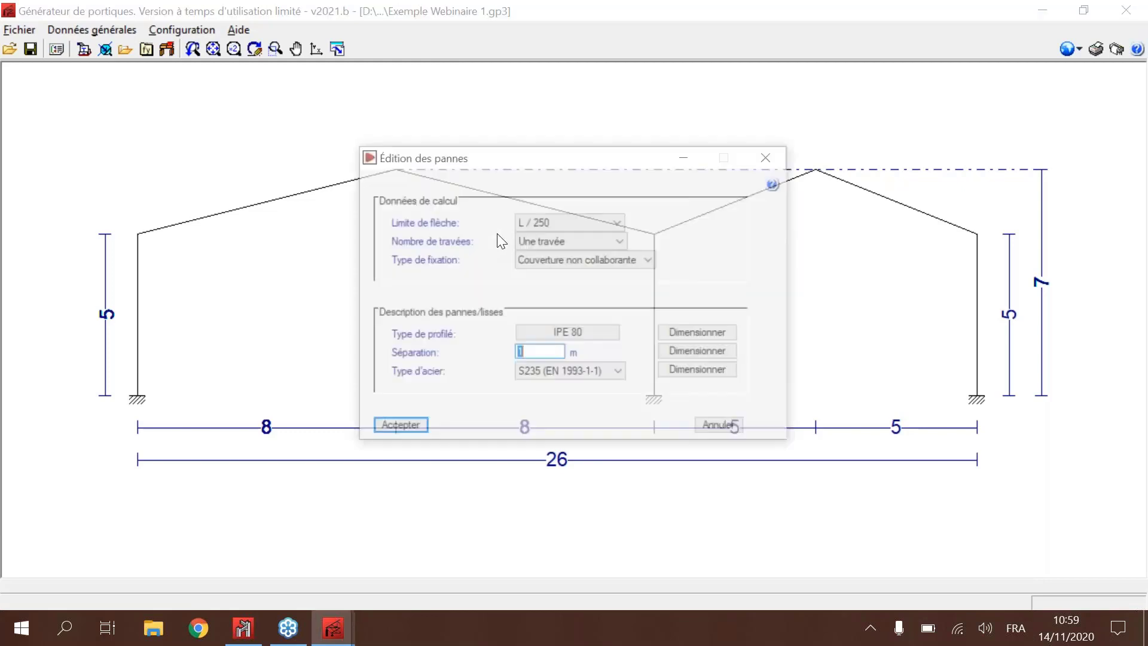
click(594, 222)
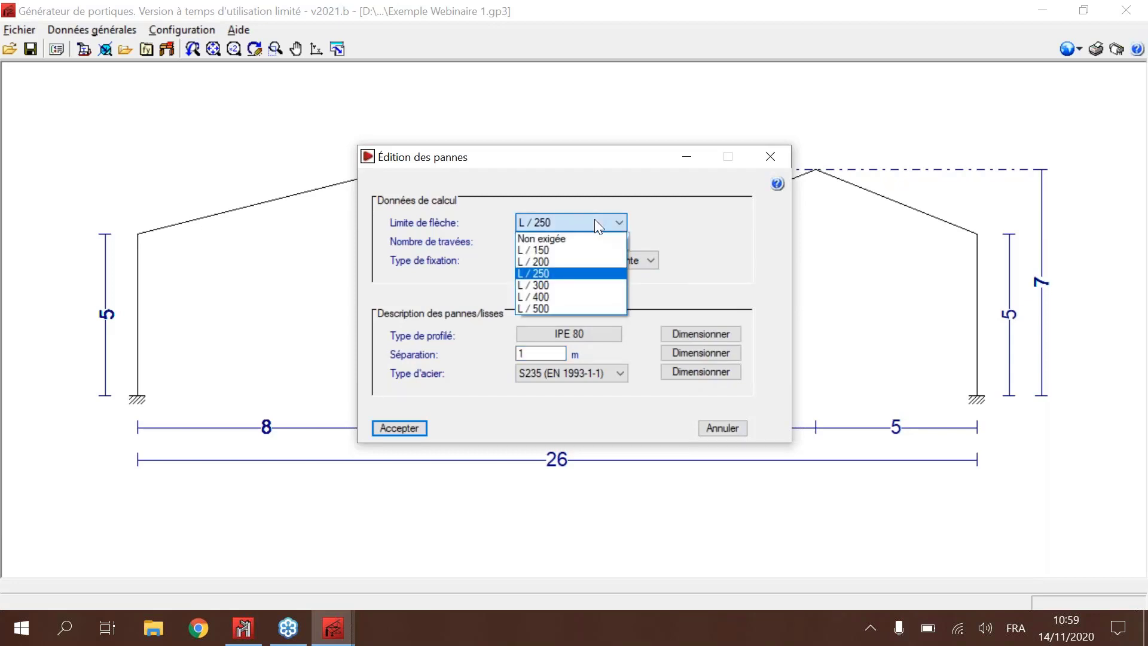
click(595, 222)
click(572, 245)
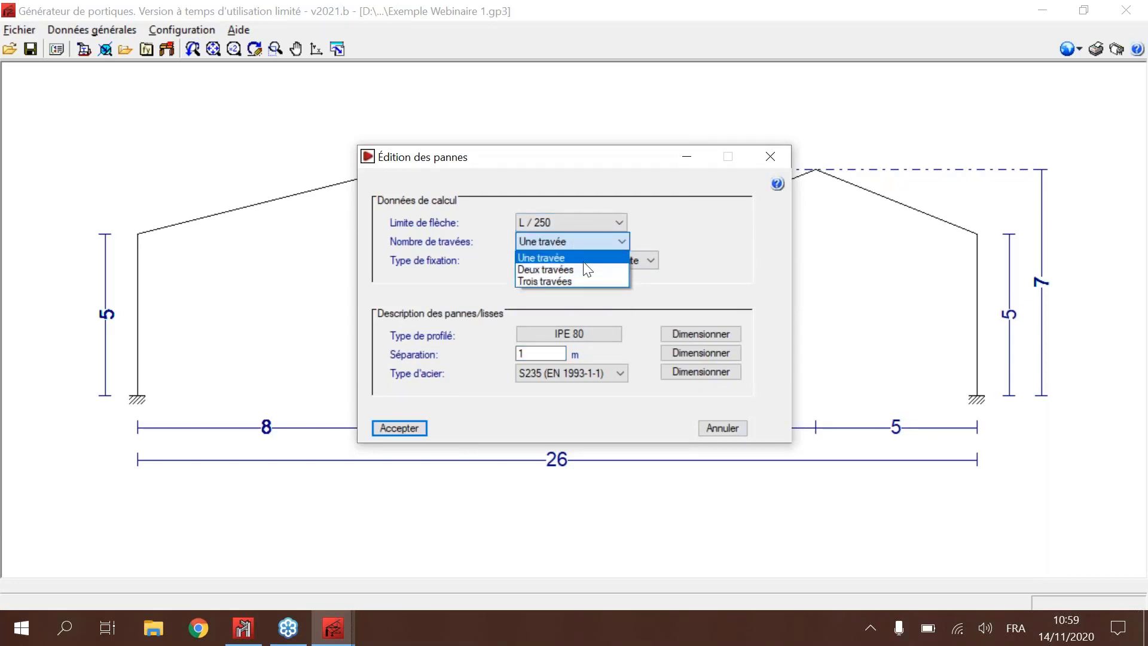
click(575, 261)
click(573, 267)
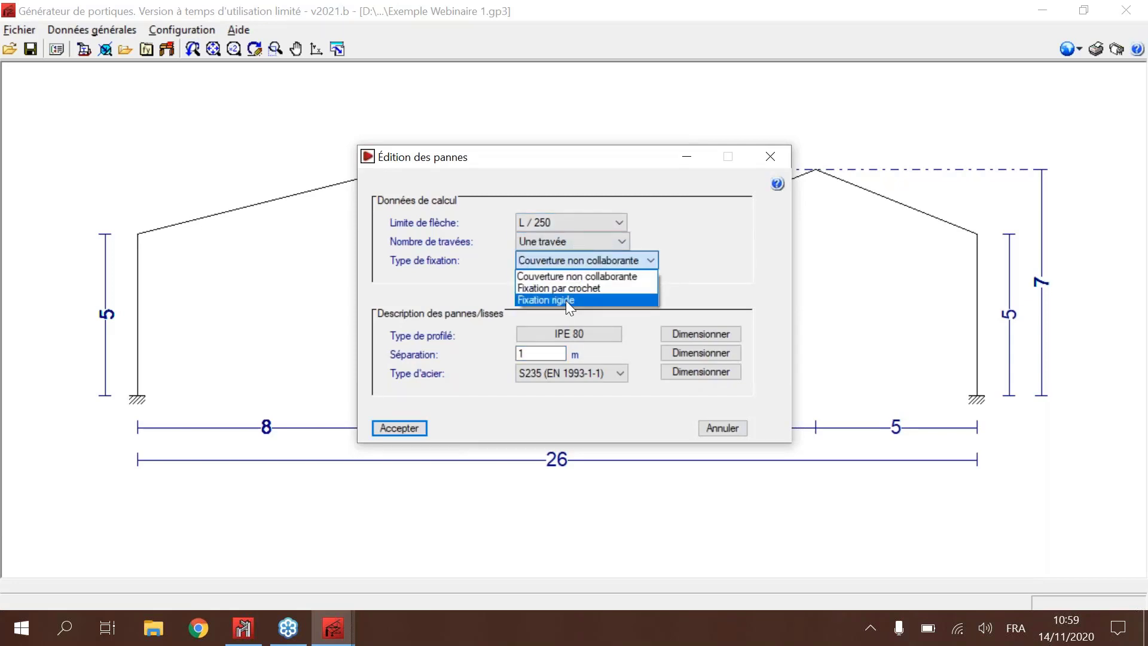
click(565, 300)
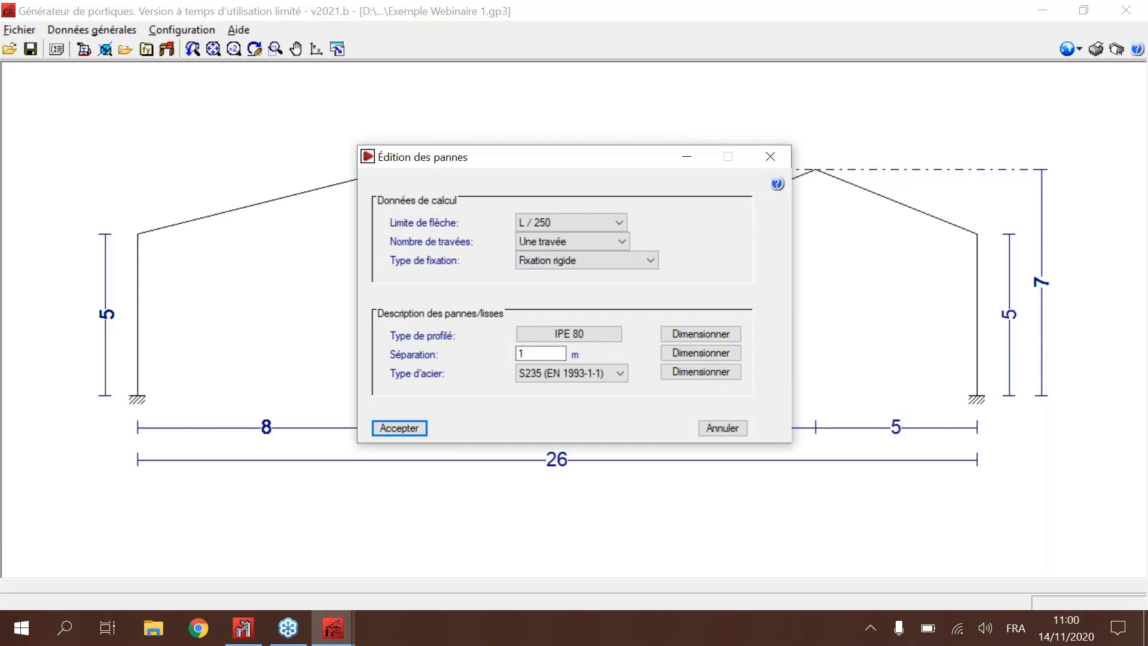
Step: Set the purlin spacing to 0.8 m
click(529, 352)
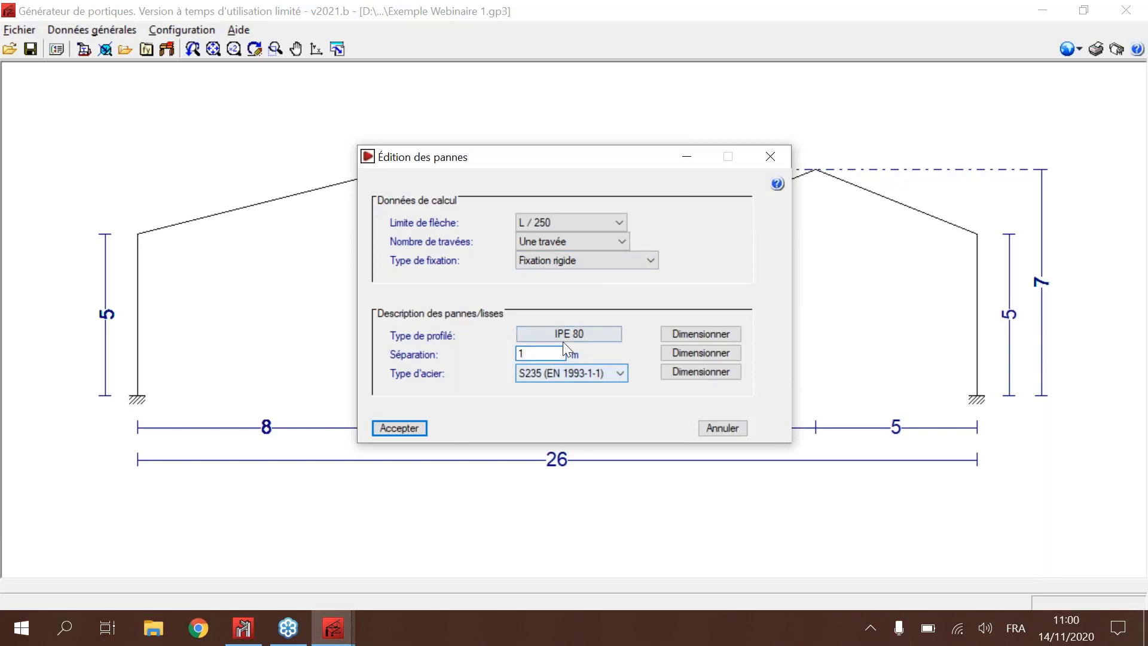
key(BackSpace)
text(0.7)
key(BackSpace)
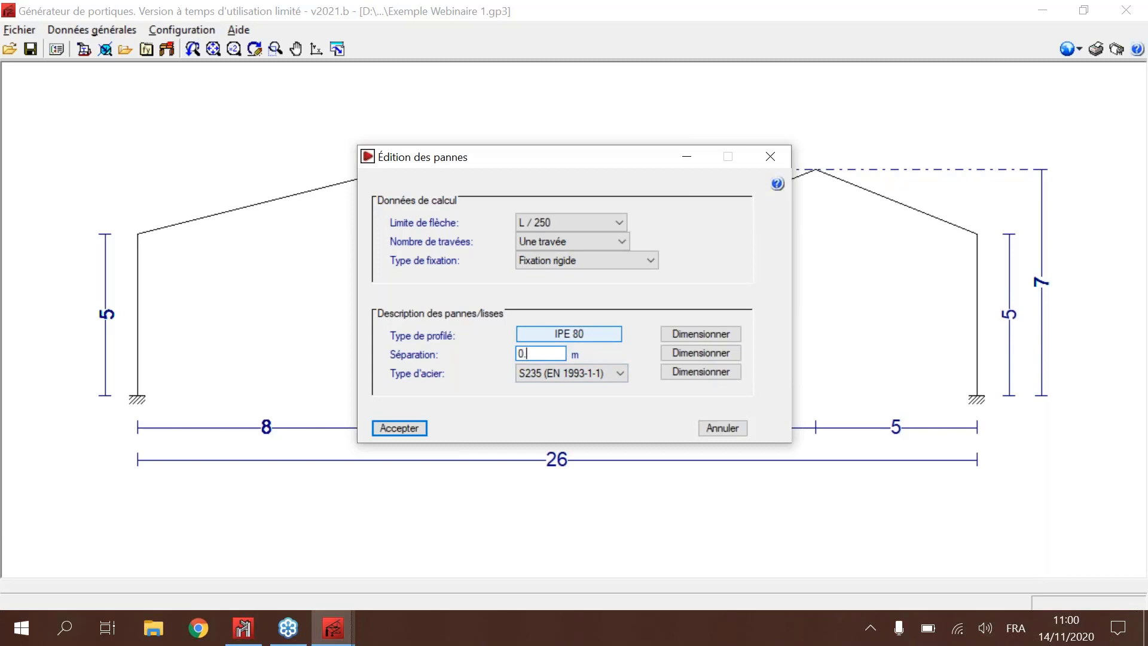
text(8)
Step: Choose the IPE 140 profile from the IPE series as a simple profile for the purlins
click(560, 335)
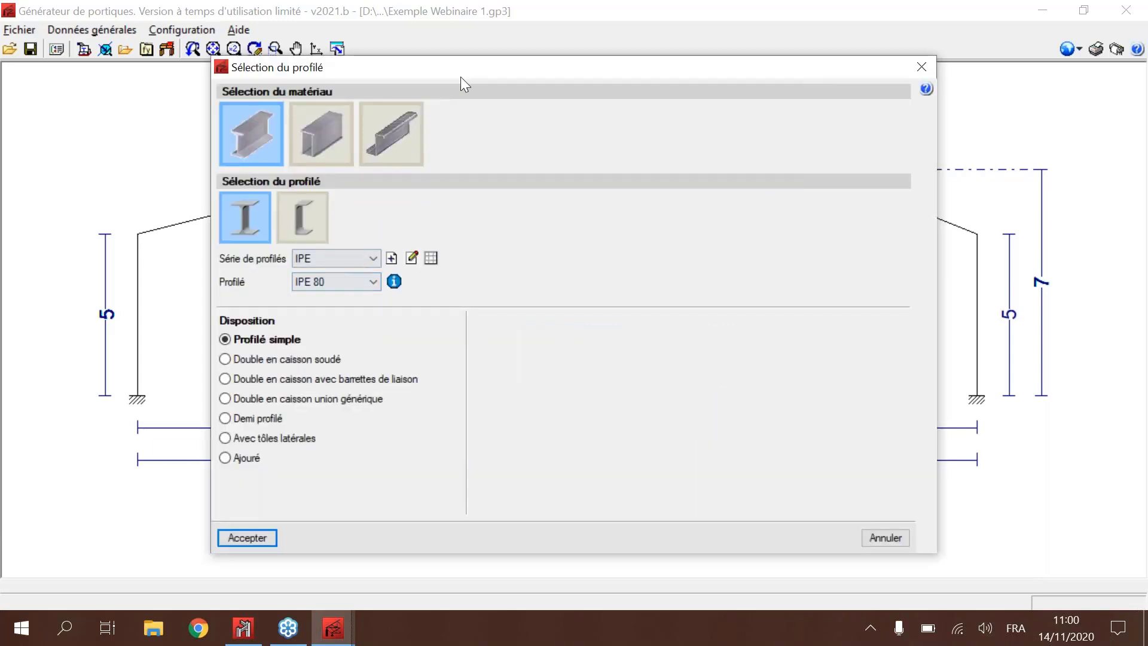
drag(461, 76, 409, 337)
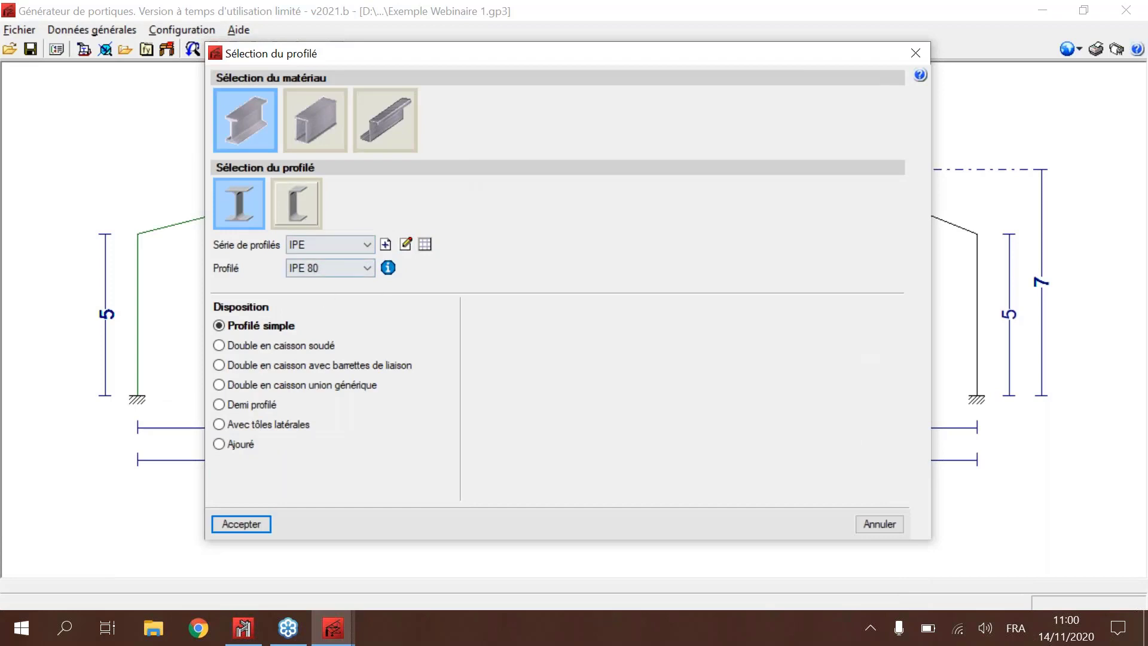
click(338, 244)
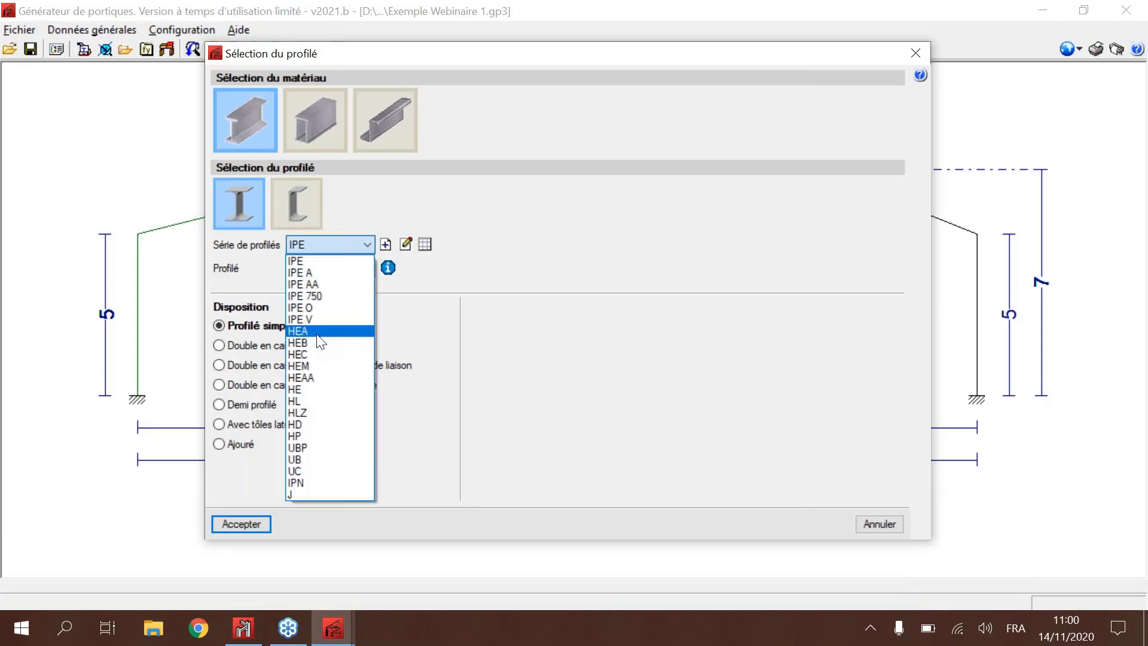
click(320, 261)
click(323, 266)
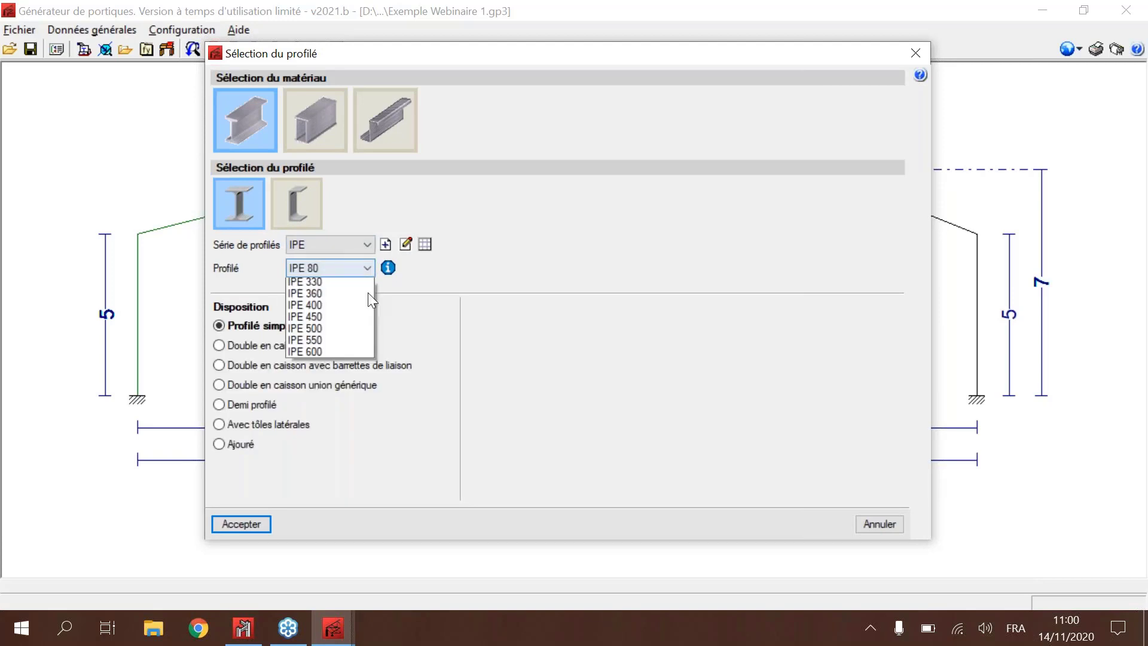
click(339, 314)
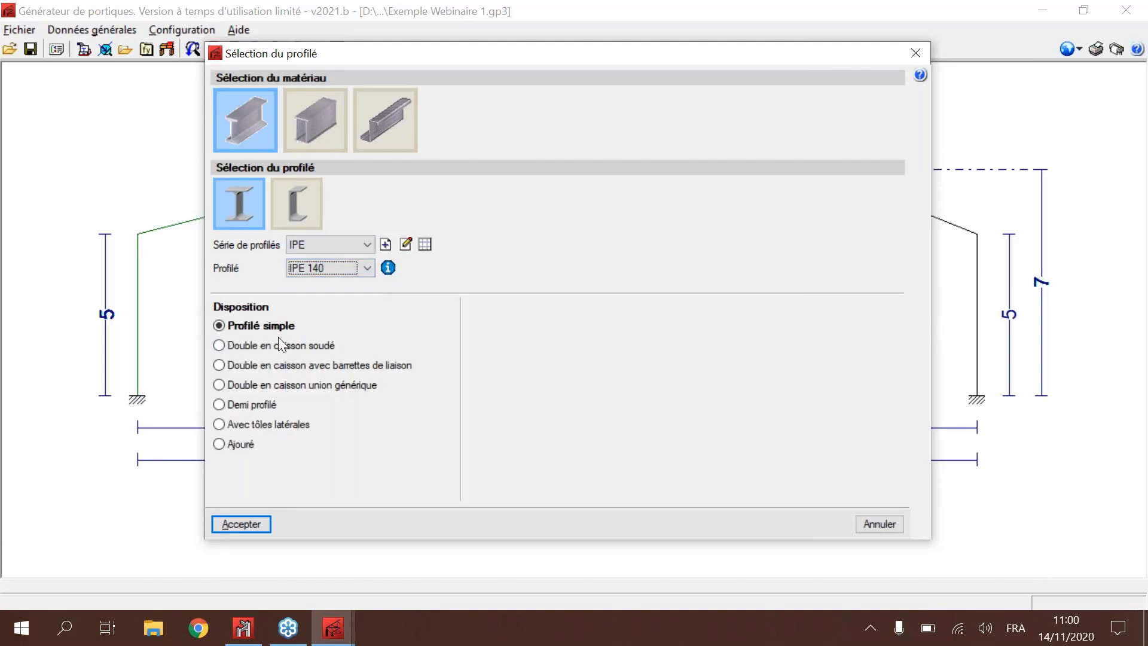
click(259, 531)
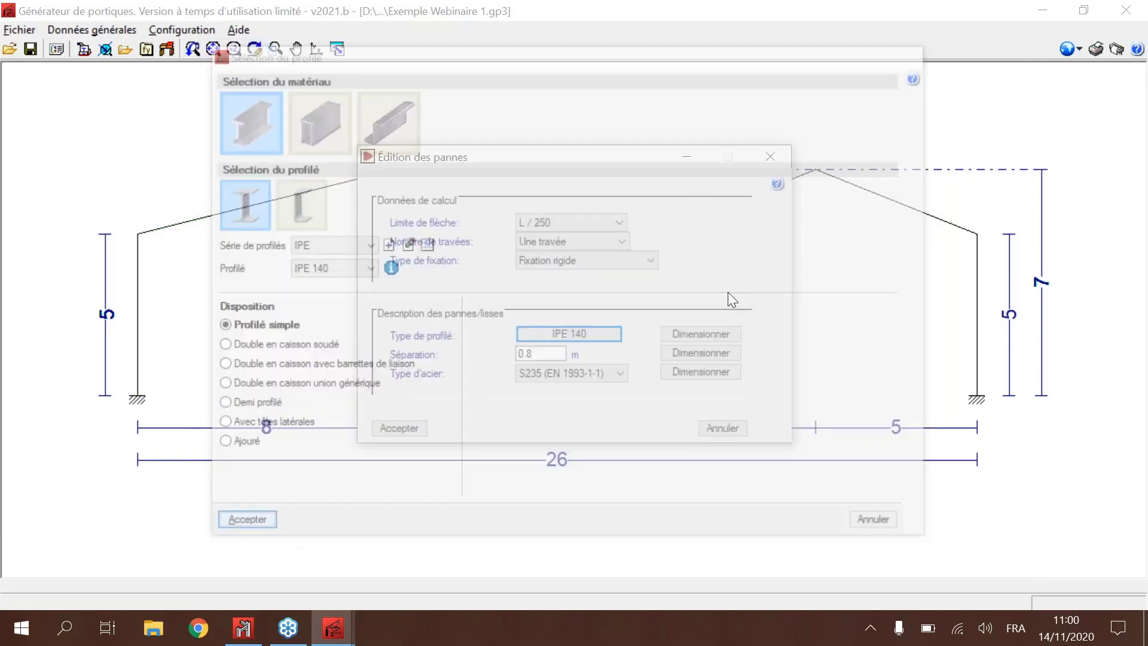
Step: Run the check of the purlins and open their detailed ultimate limit state (E.L.U.) verifications
click(412, 428)
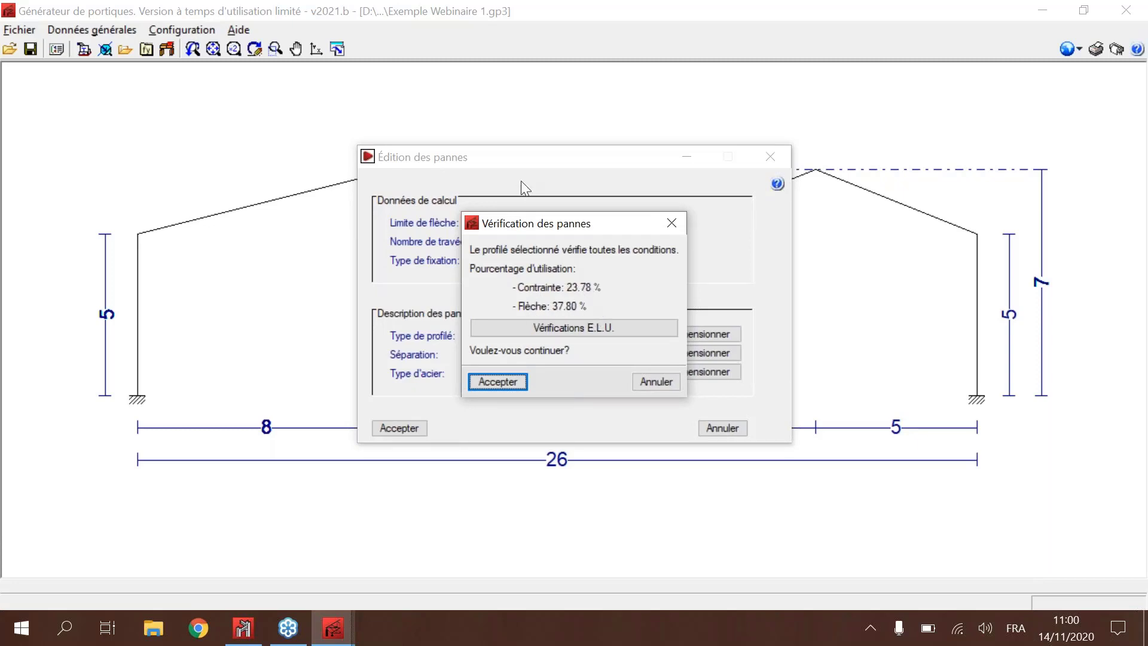
click(583, 324)
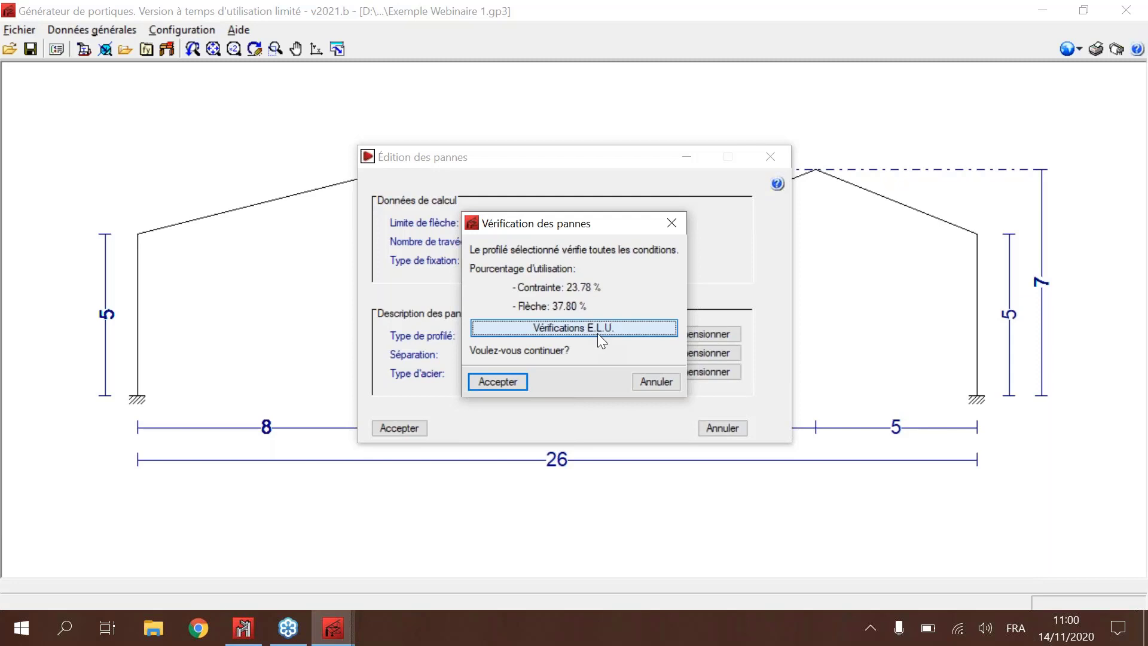
click(599, 333)
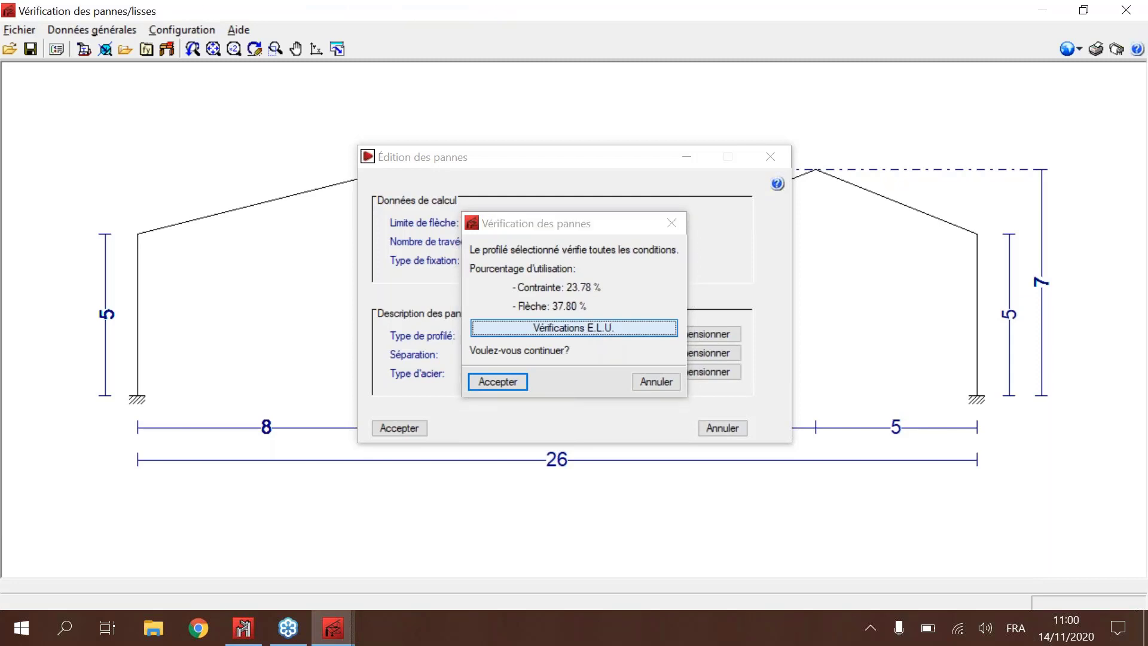
Step: Examine the purlin resistance report, covering the IPE 140 section data, the Eurocode 3 verification table and the web buckling check
scroll(513, 335, down, 2)
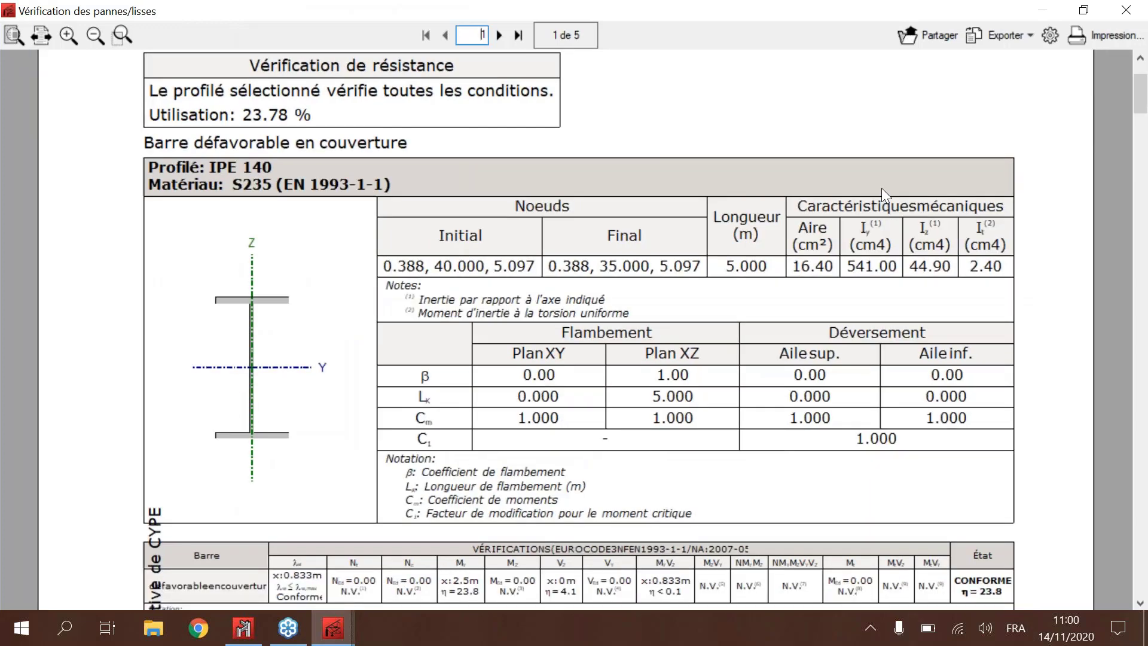
scroll(363, 321, down, 5)
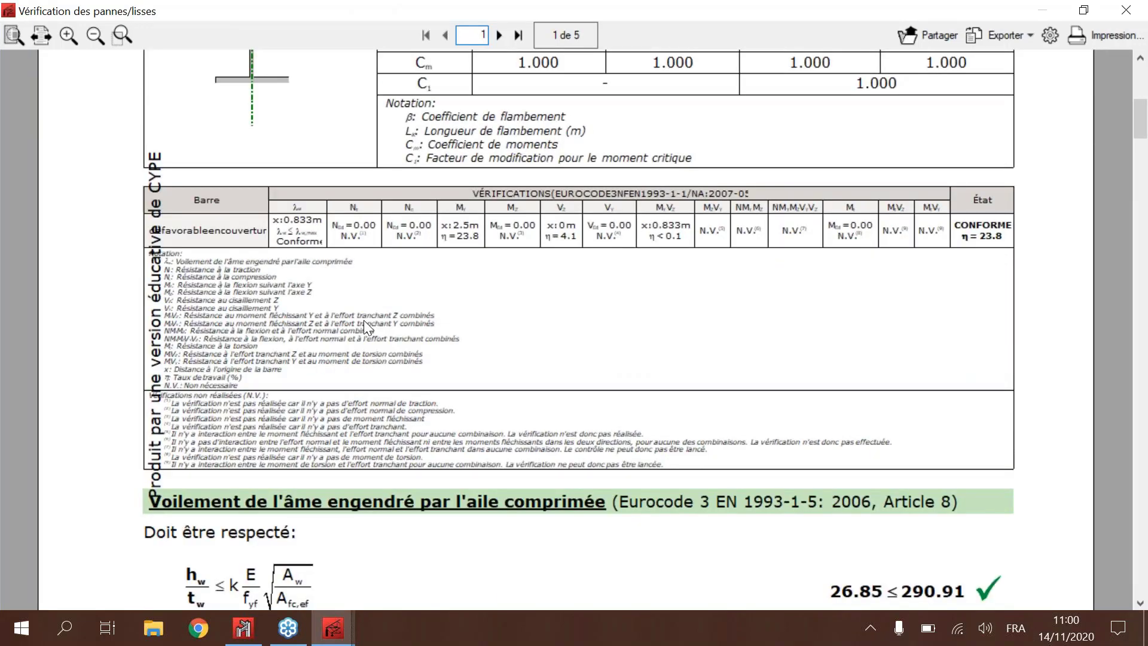
scroll(364, 321, up, 2)
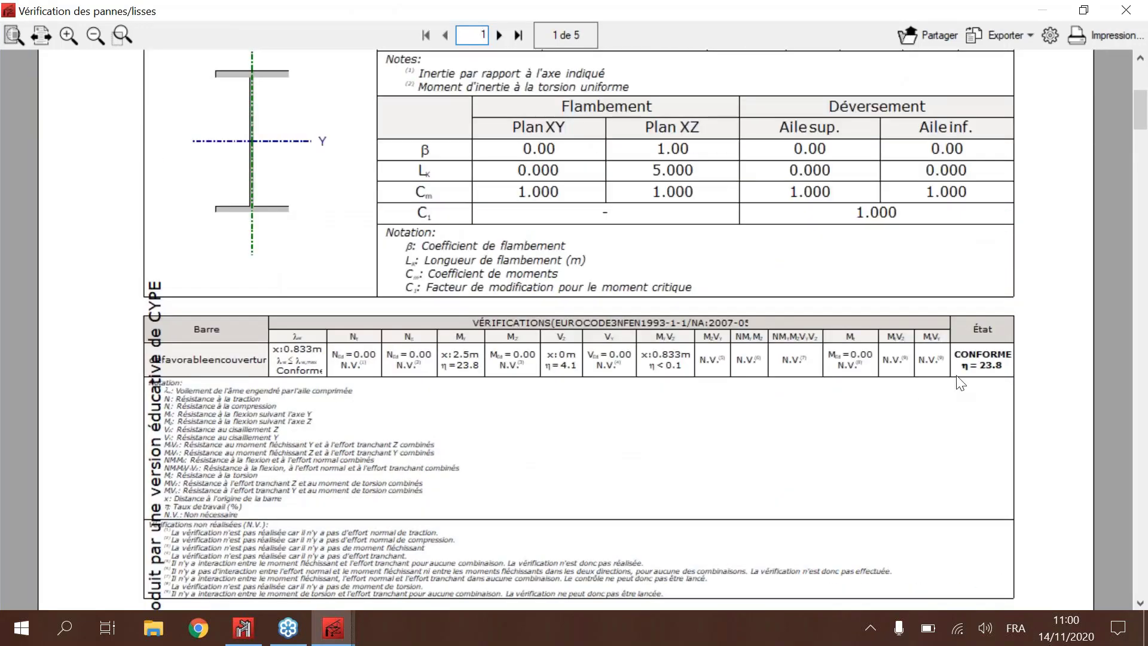
click(1146, 469)
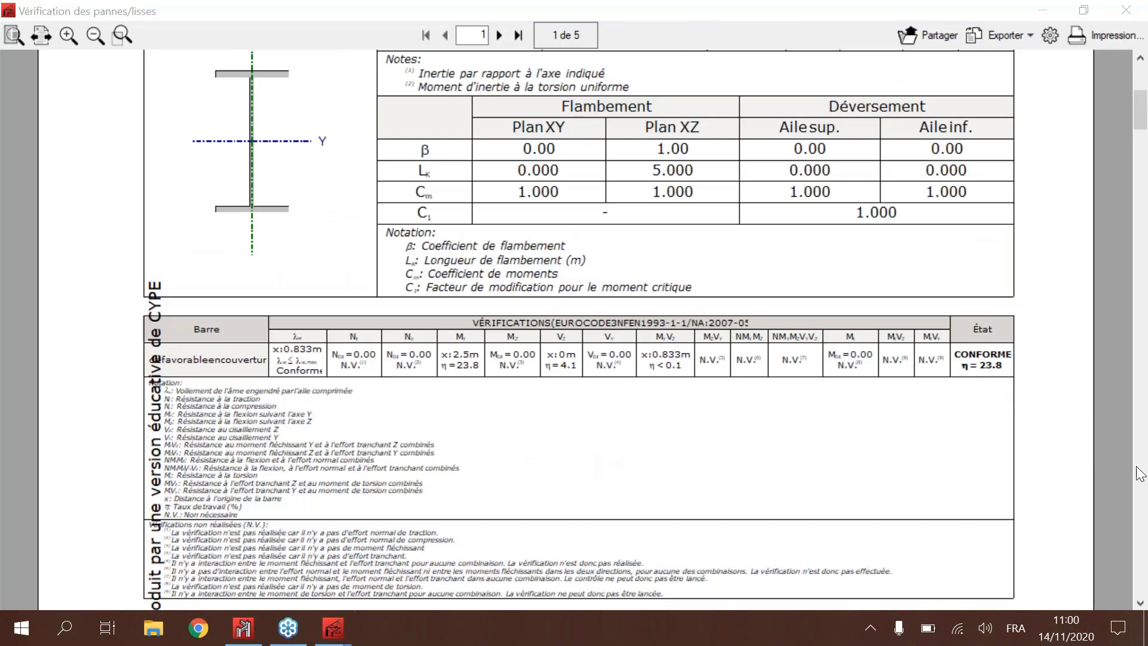
click(639, 371)
scroll(639, 370, down, 1)
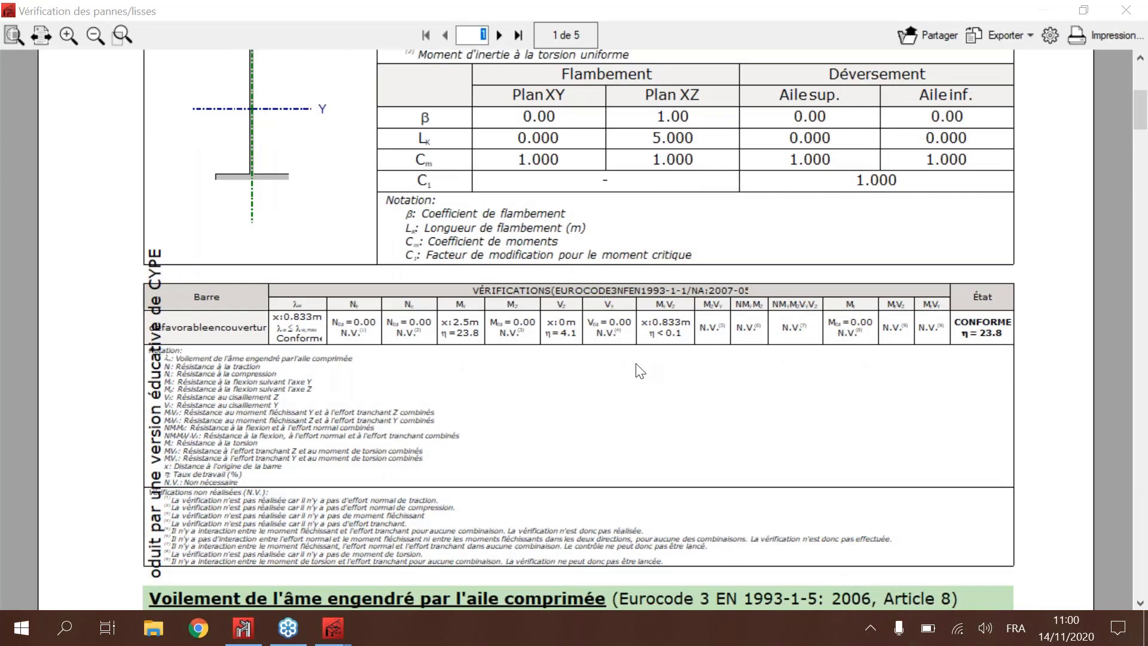
scroll(639, 371, down, 7)
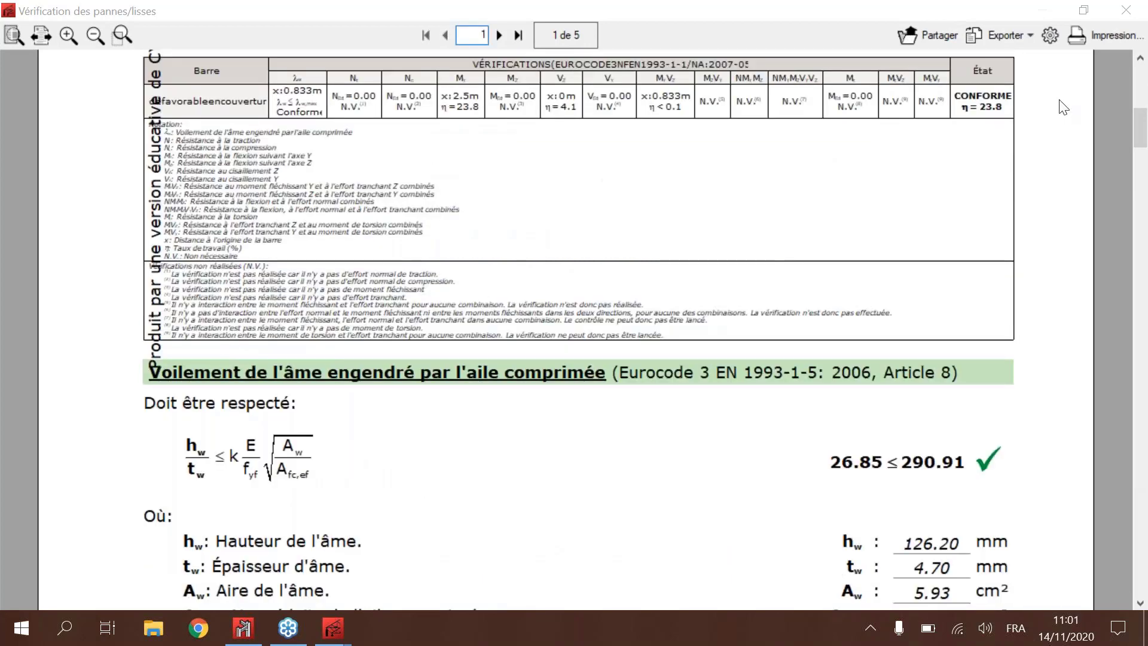
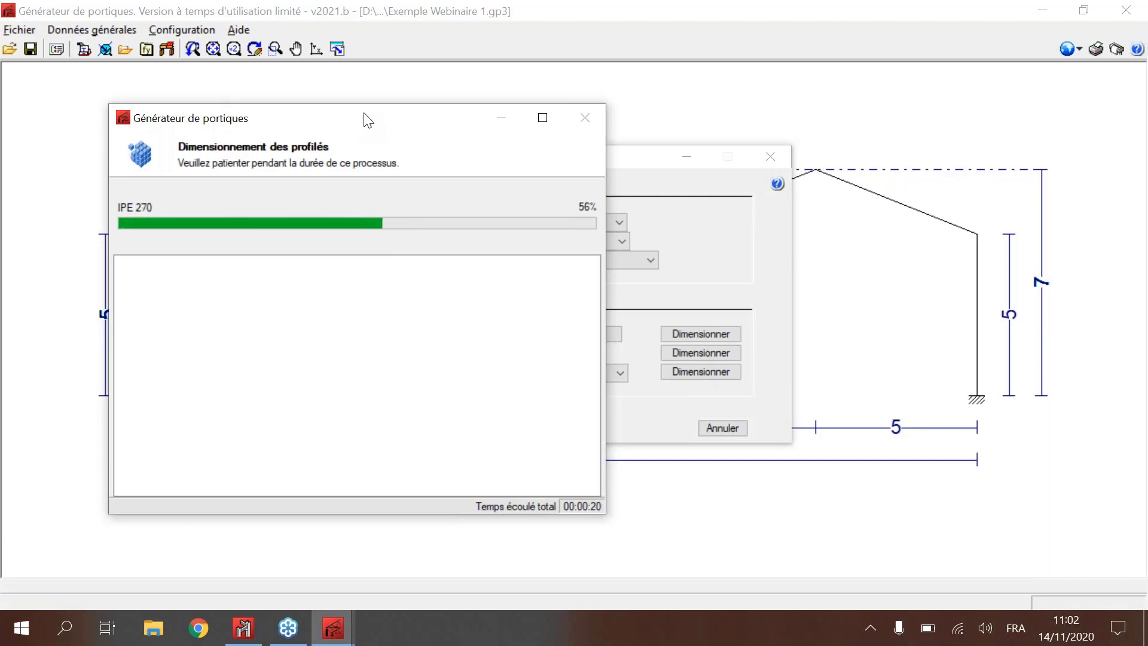
Step: Apply the IPE 140 profile from the sizing results to the purlins, run their verification and accept them
drag(376, 126, 844, 88)
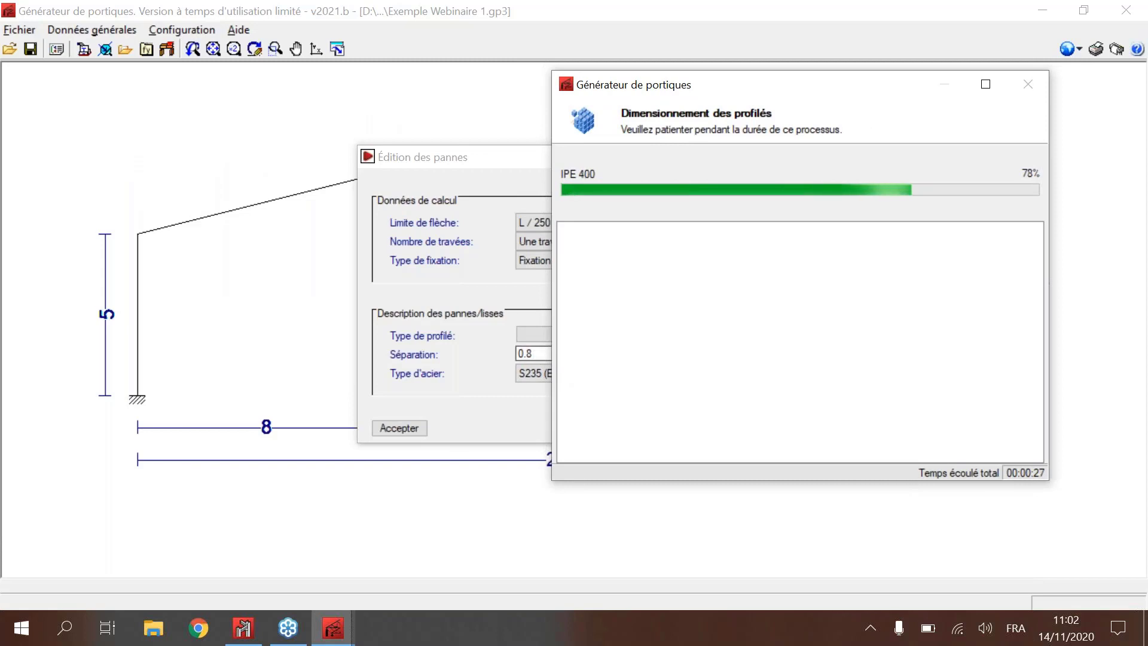
drag(694, 84, 10, 122)
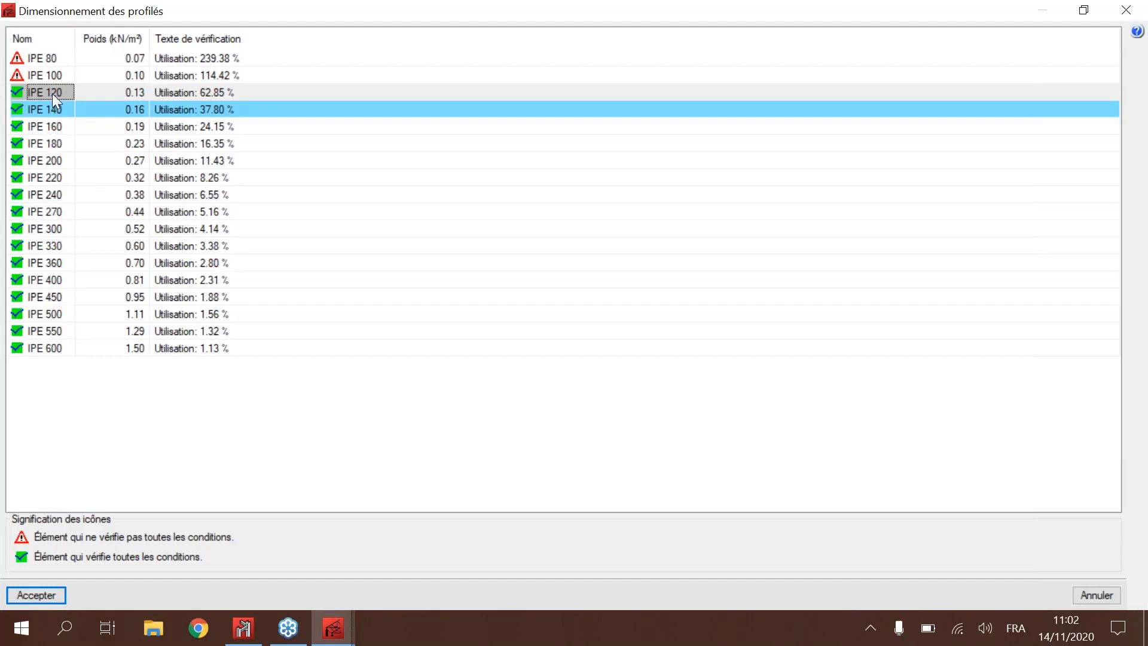
click(52, 115)
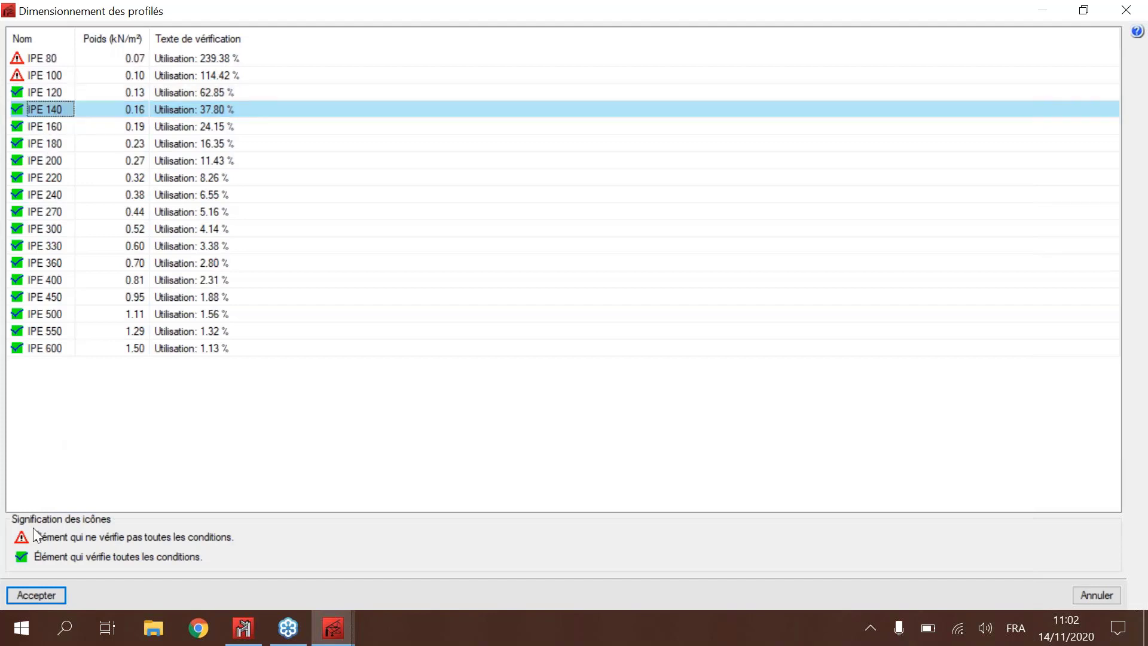
click(44, 595)
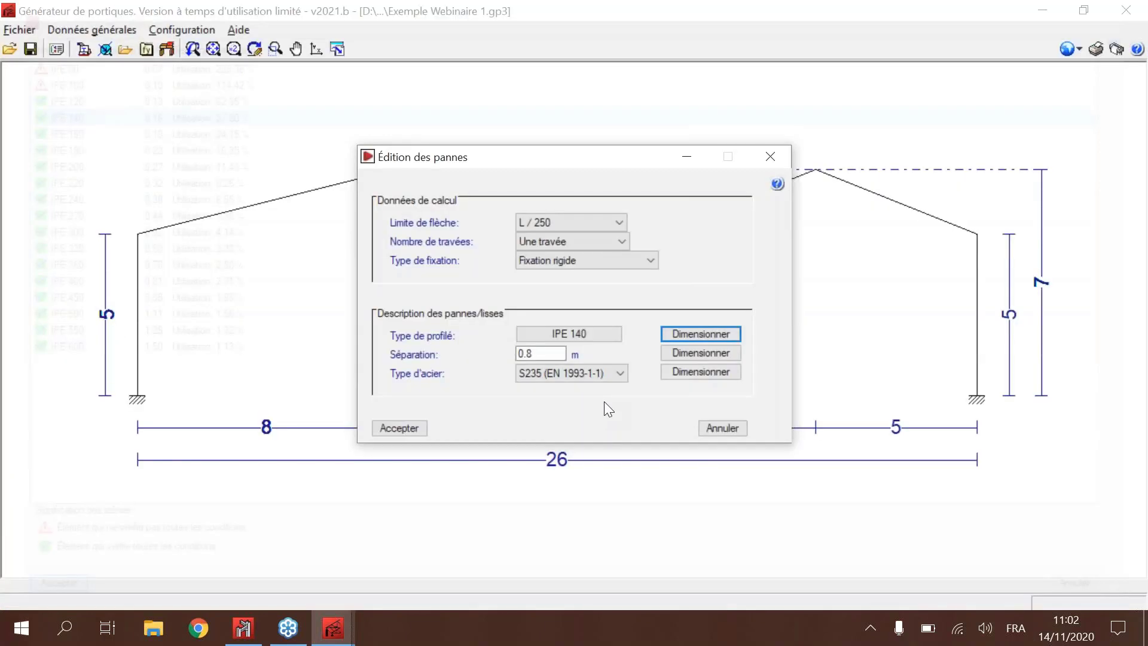
click(701, 372)
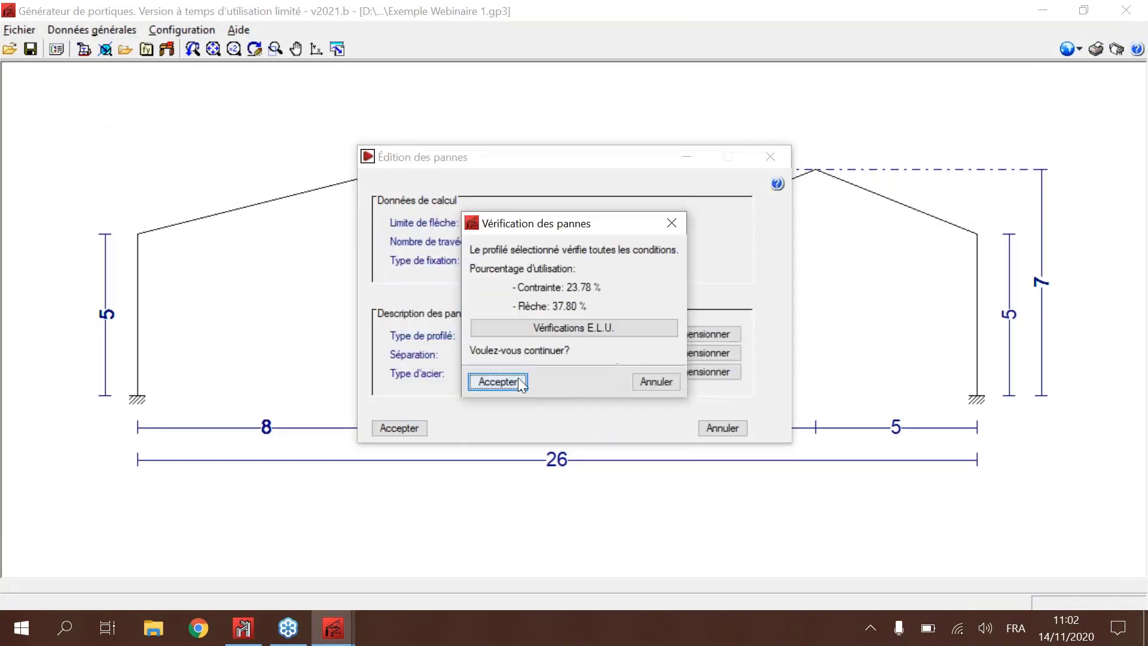
click(519, 383)
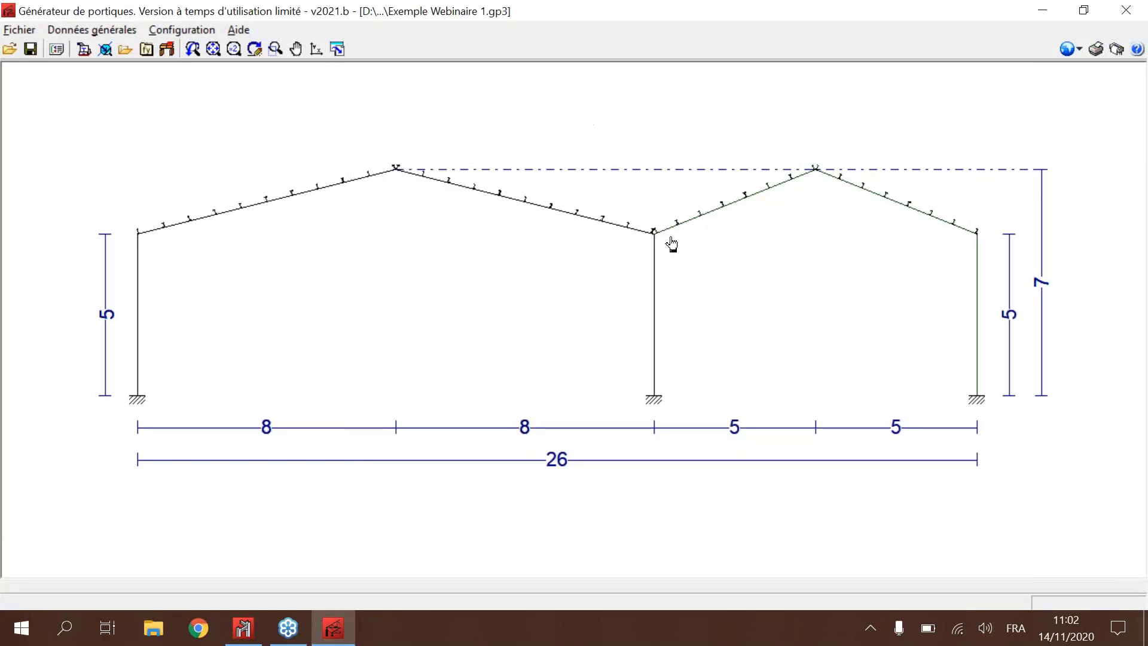
Step: Edit the side rails (lisses), setting their fixation type to Fixation rigide and keeping S235 (EN 1993-1-1) steel
scroll(671, 243, up, 5)
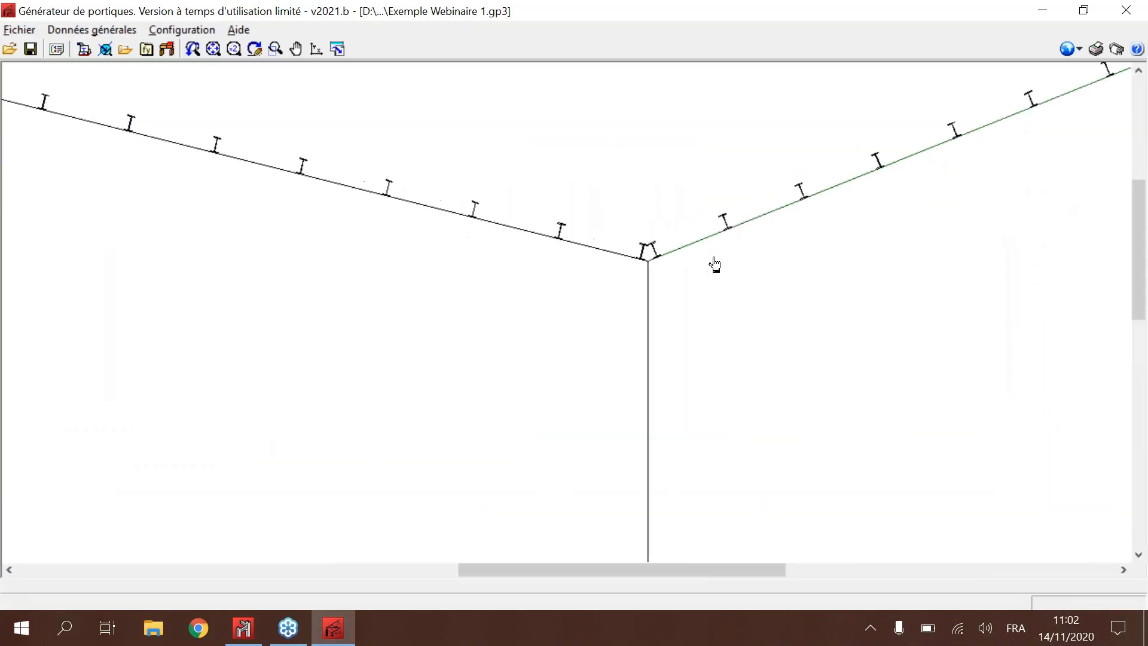
scroll(513, 289, down, 5)
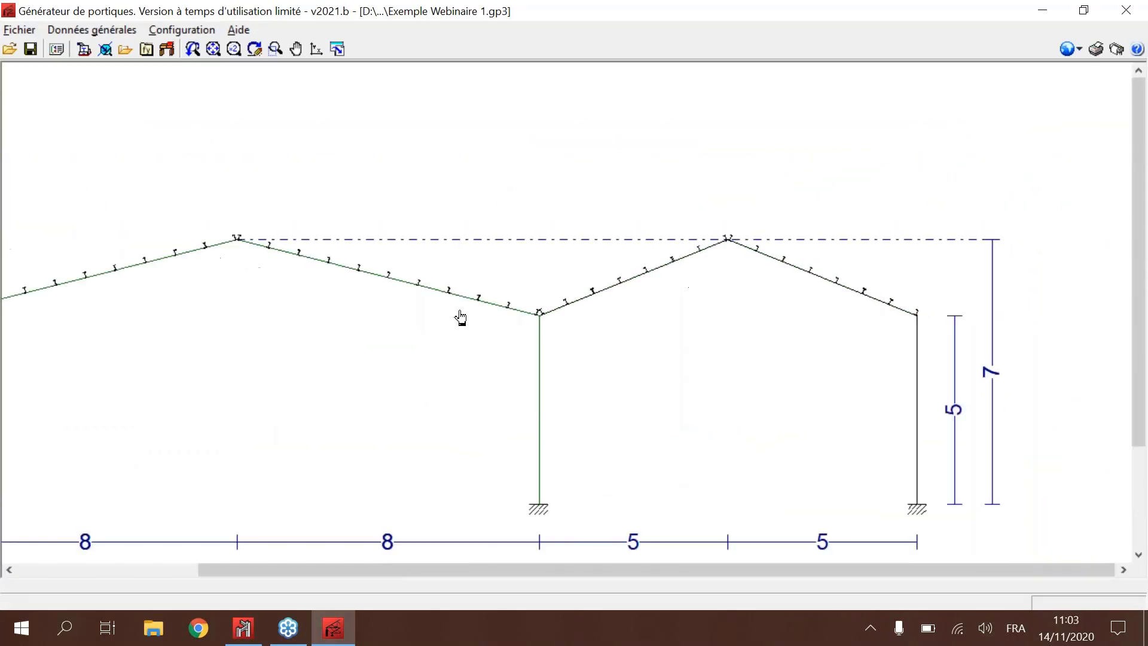
scroll(377, 293, down, 3)
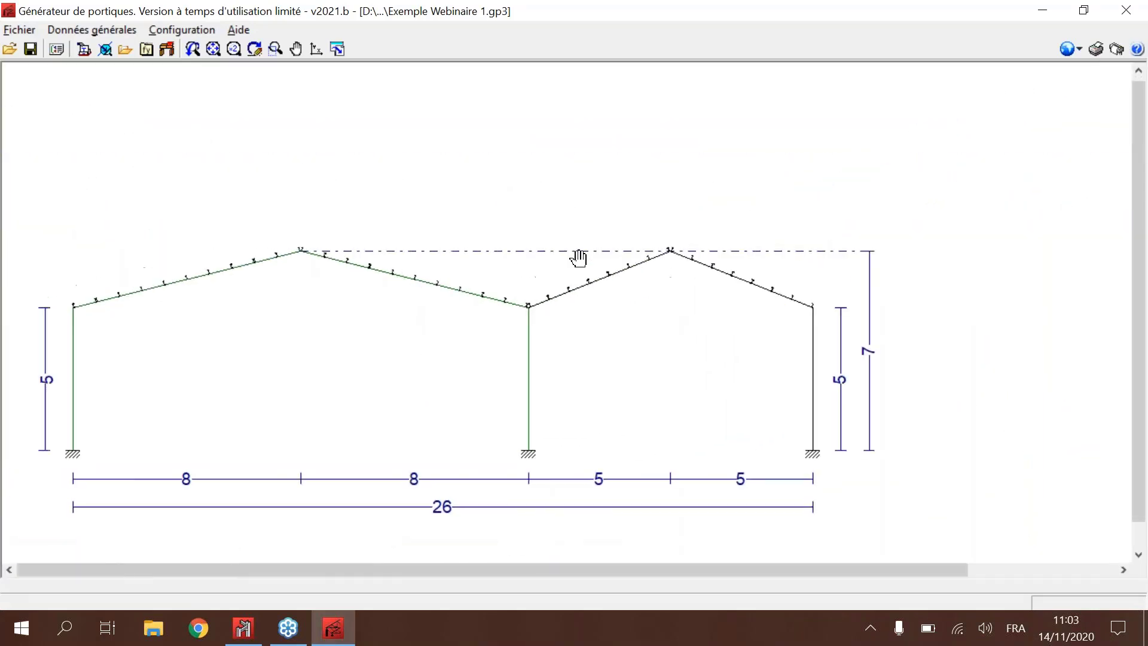
click(85, 48)
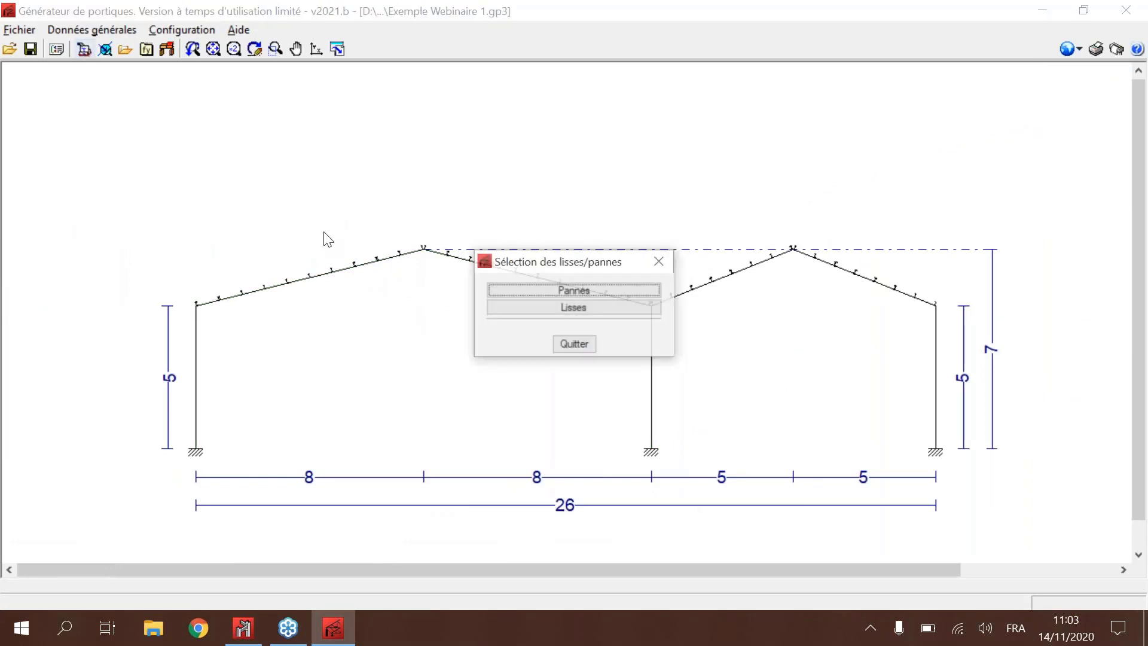
click(535, 308)
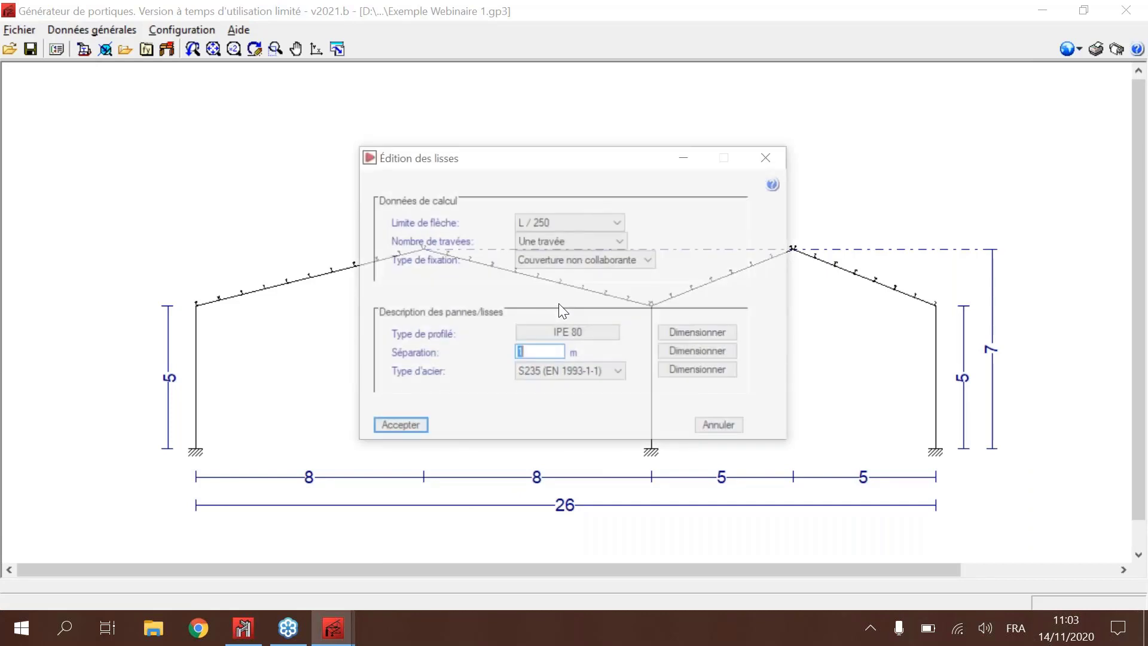
click(571, 260)
click(572, 295)
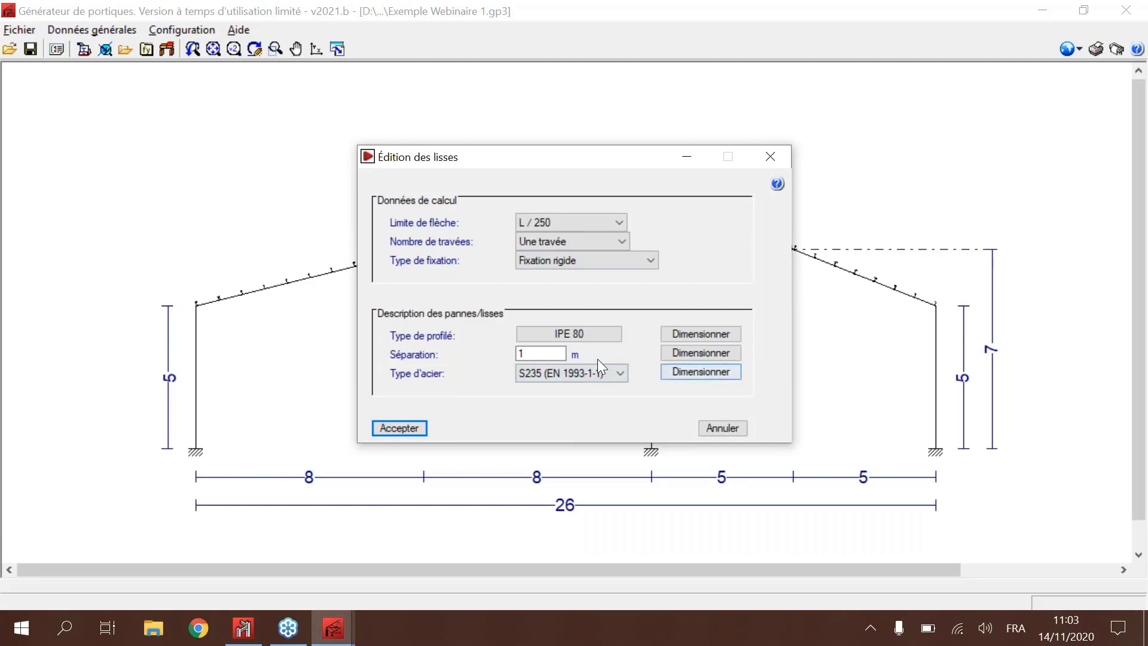
click(566, 376)
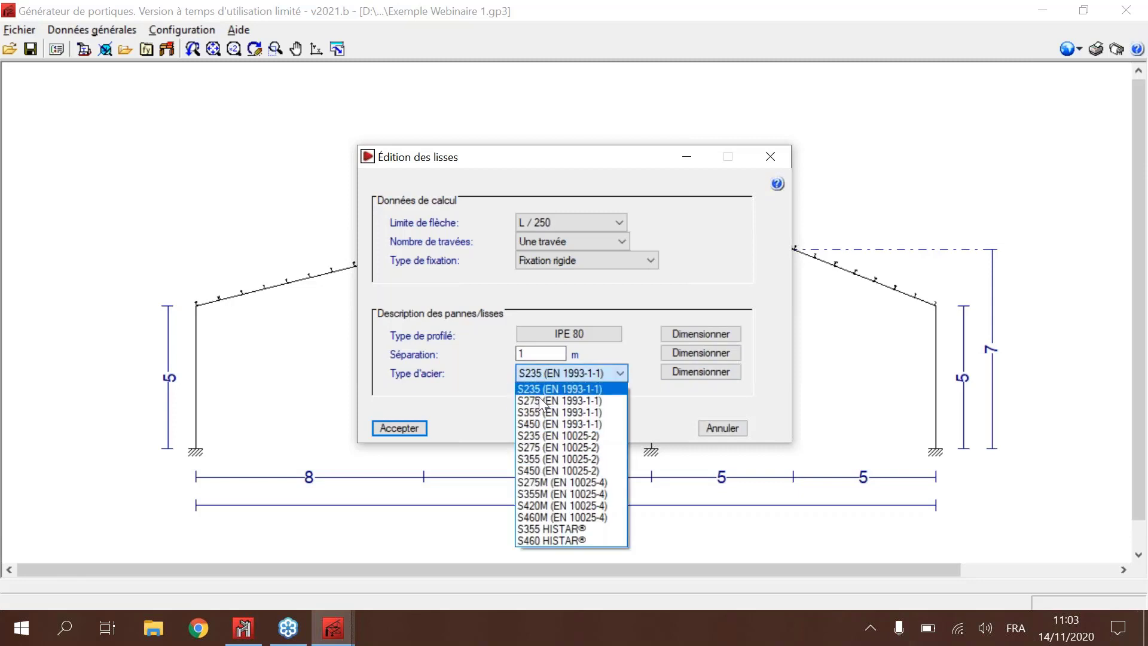
click(540, 376)
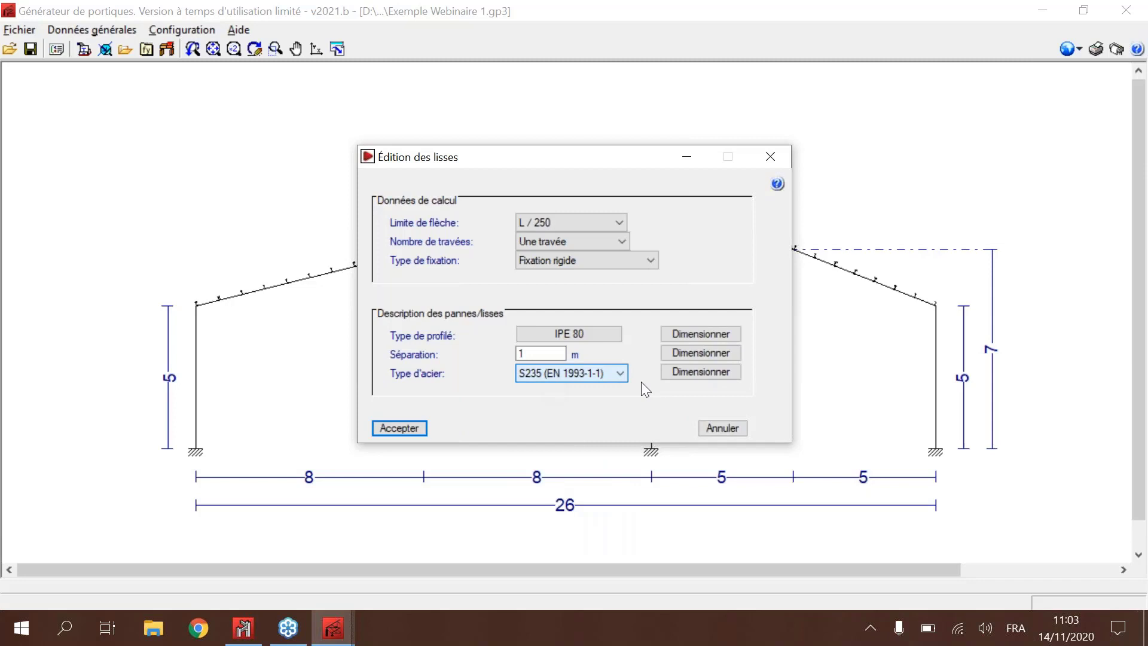
Step: Run the side rail spacing optimisation between 0.5 m and 3 m with a 0.1 m increment
click(700, 373)
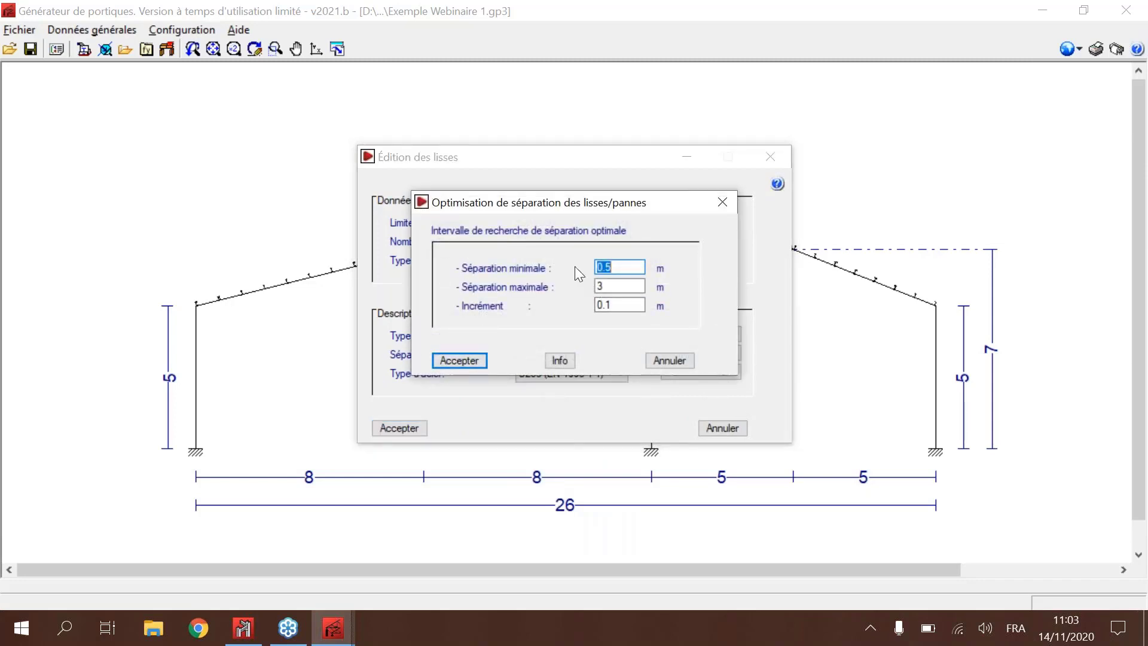
drag(511, 203, 126, 168)
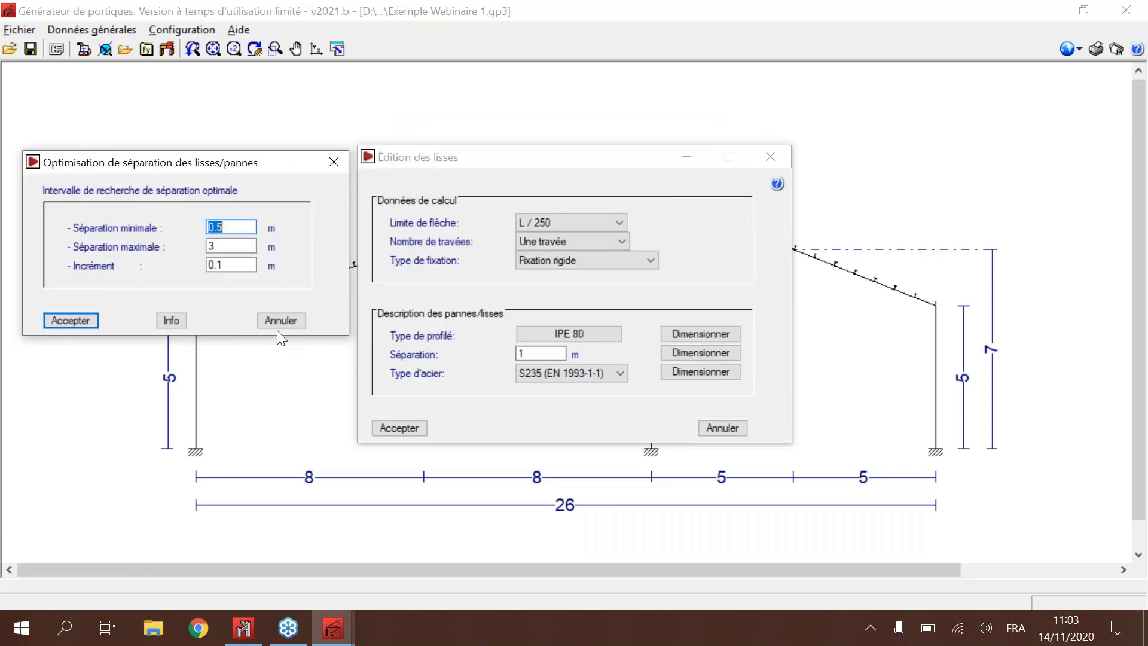
click(81, 321)
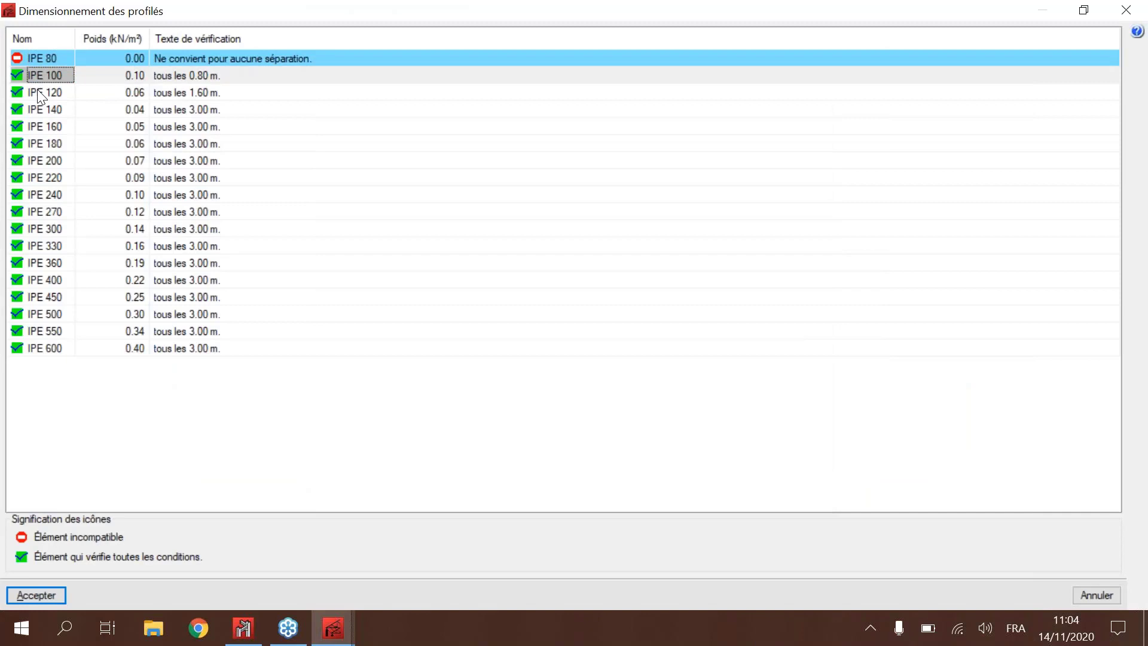
Step: Try to apply the IPE 100 and IPE 200 profiles from the spacing optimisation results to the side rails
click(53, 92)
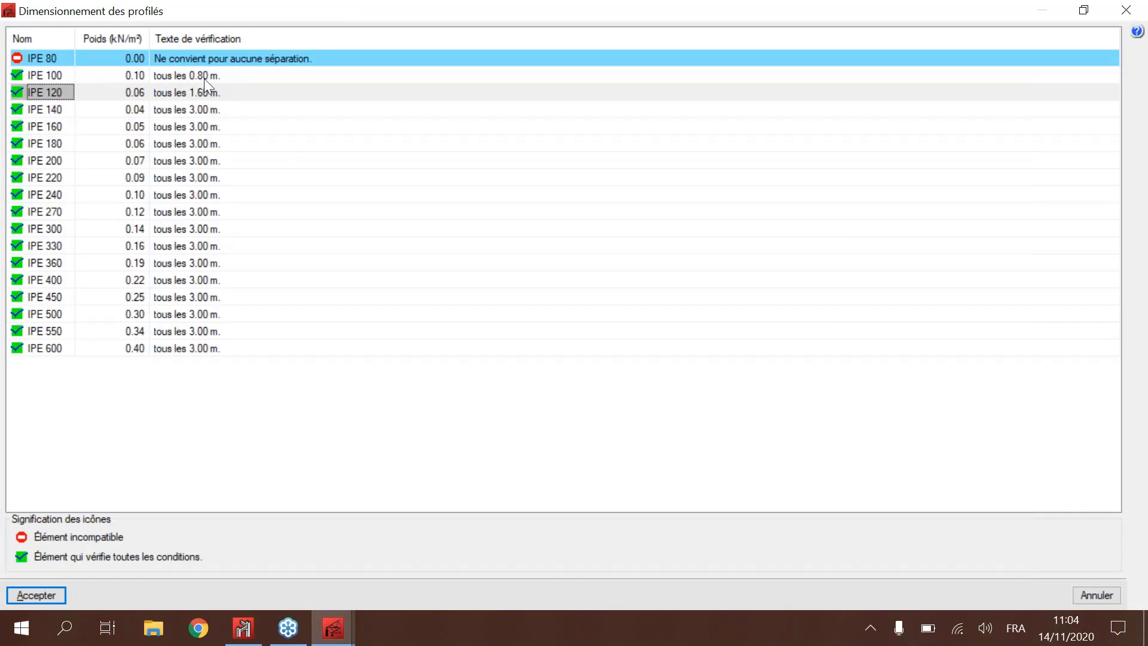
click(49, 76)
click(38, 592)
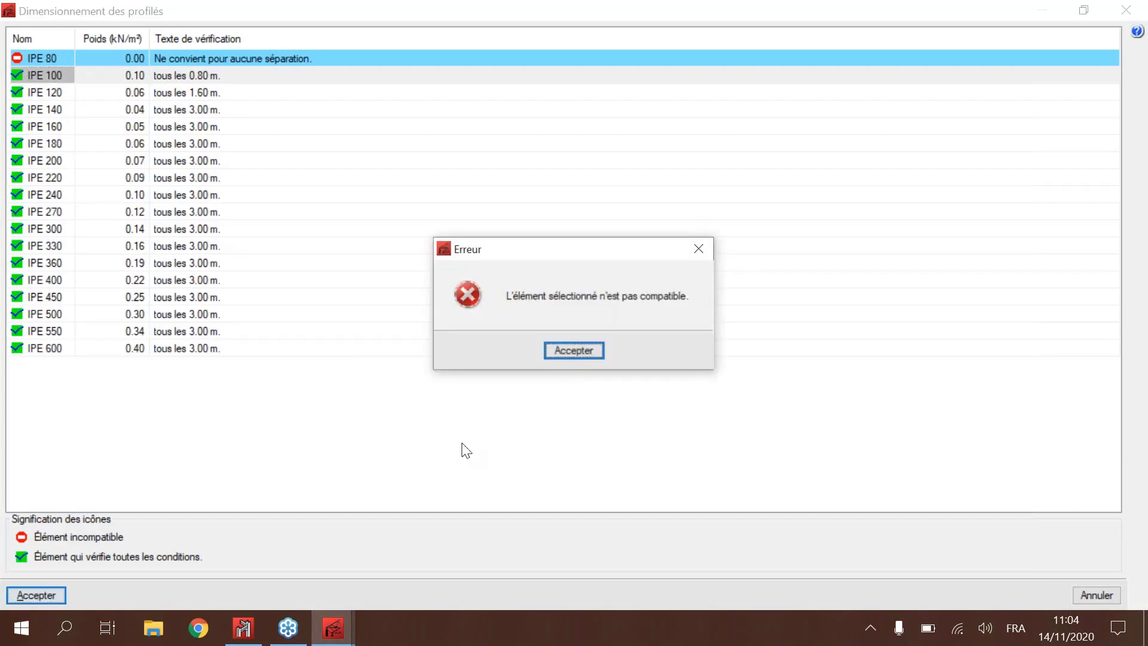
key(Return)
click(48, 160)
click(23, 596)
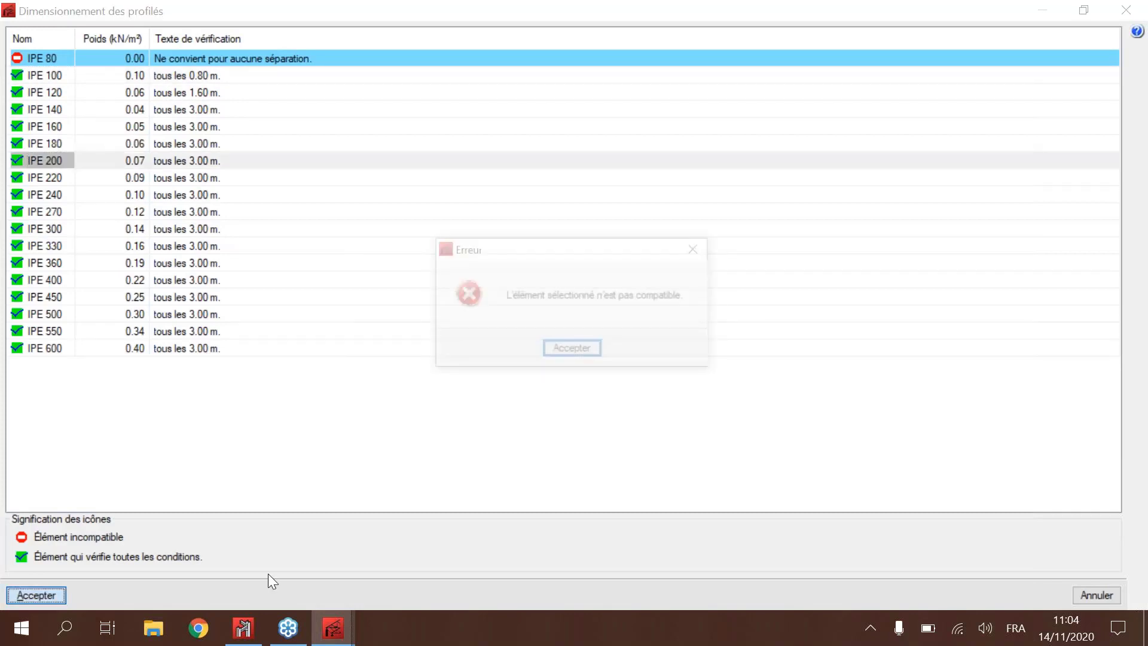
click(558, 347)
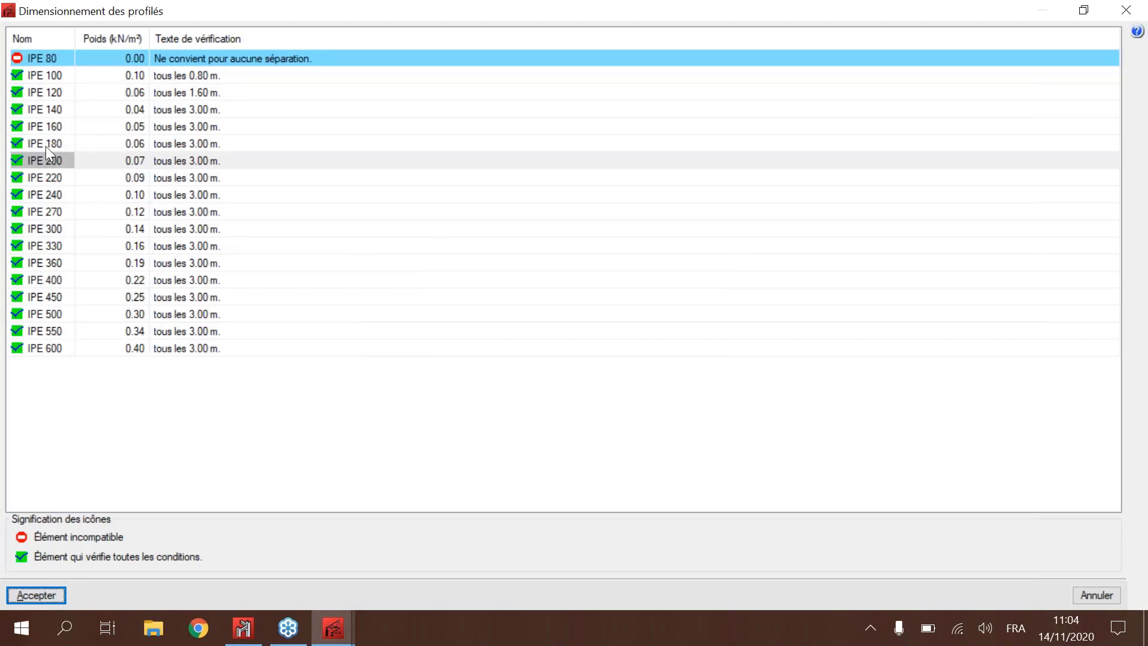
key(Escape)
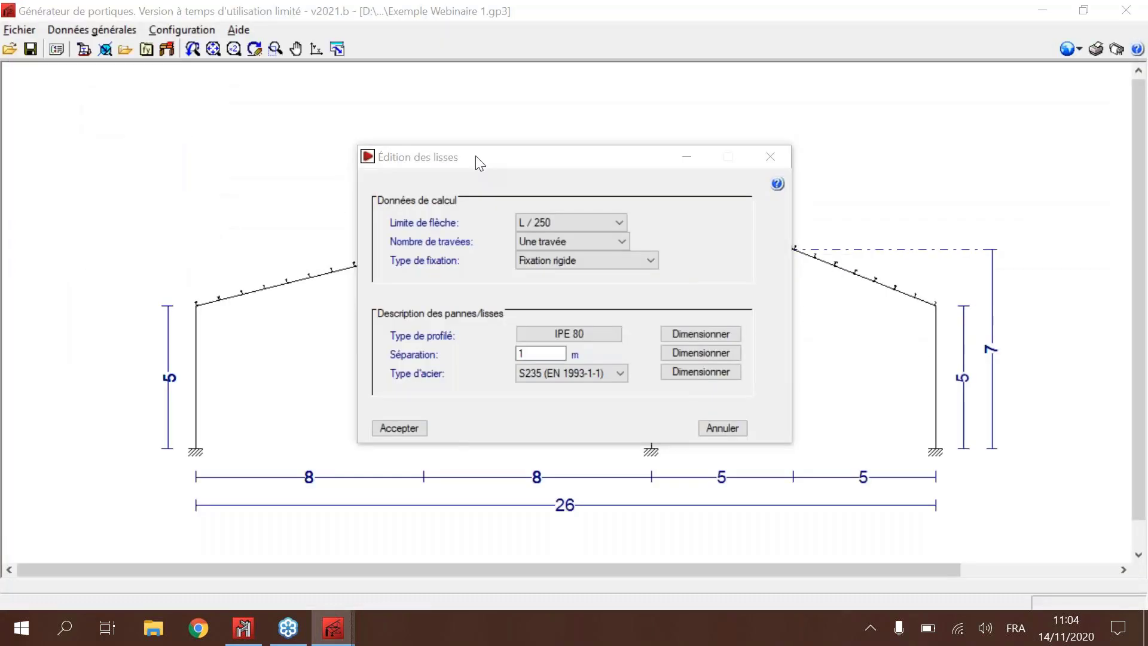
Step: Choose IPE 100 as a simple profile for the side rails and set their spacing to 0.8 m
click(569, 334)
click(336, 282)
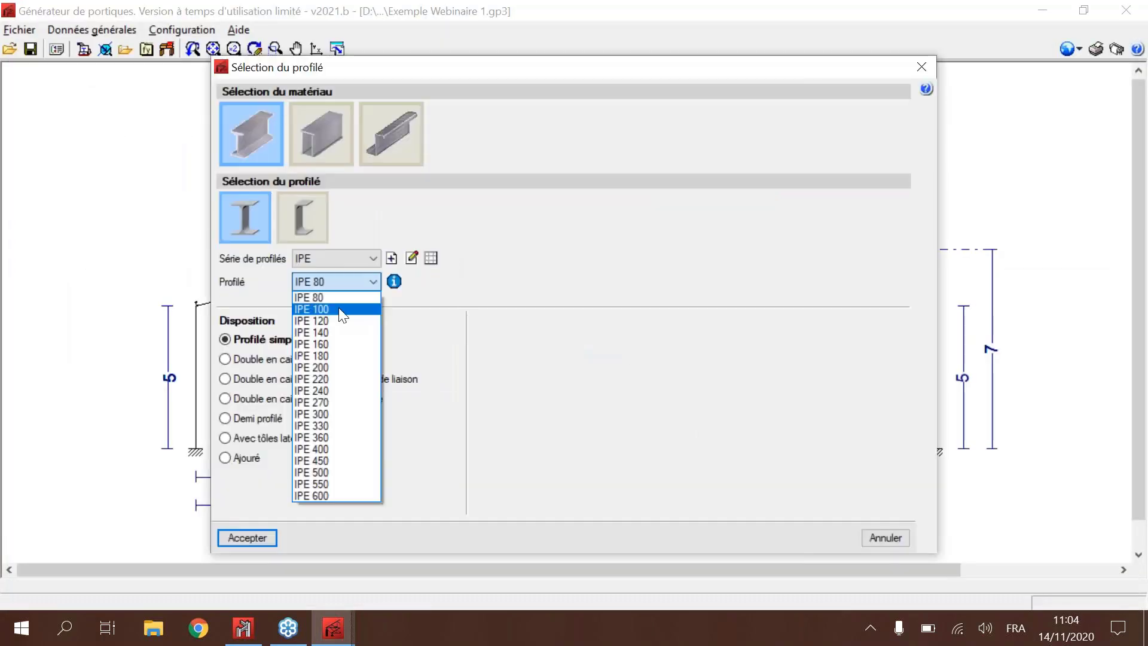
click(339, 310)
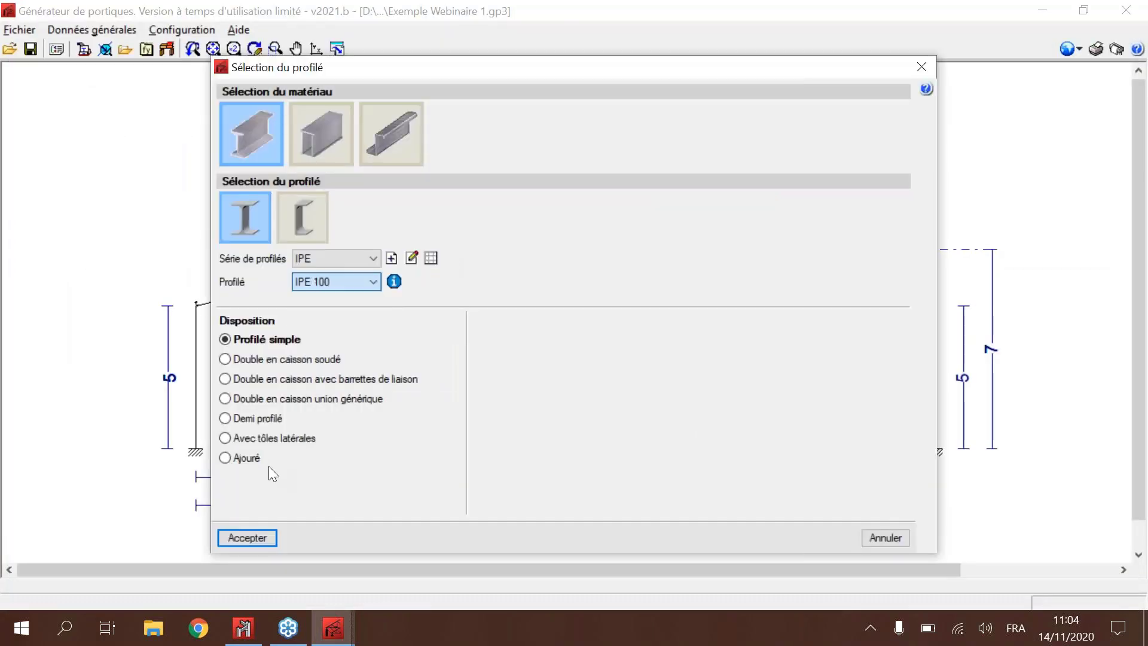
click(245, 537)
text(0.8)
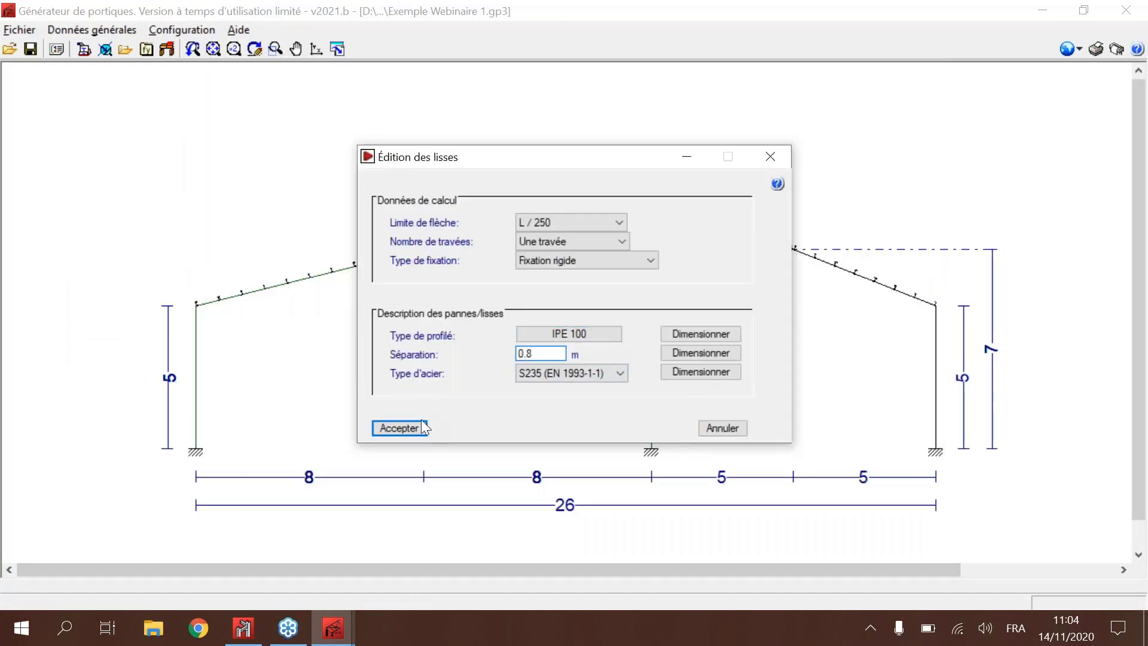
Step: Check the side rails, review their detailed E.L.U. resistance report, and accept them into the frame
click(400, 428)
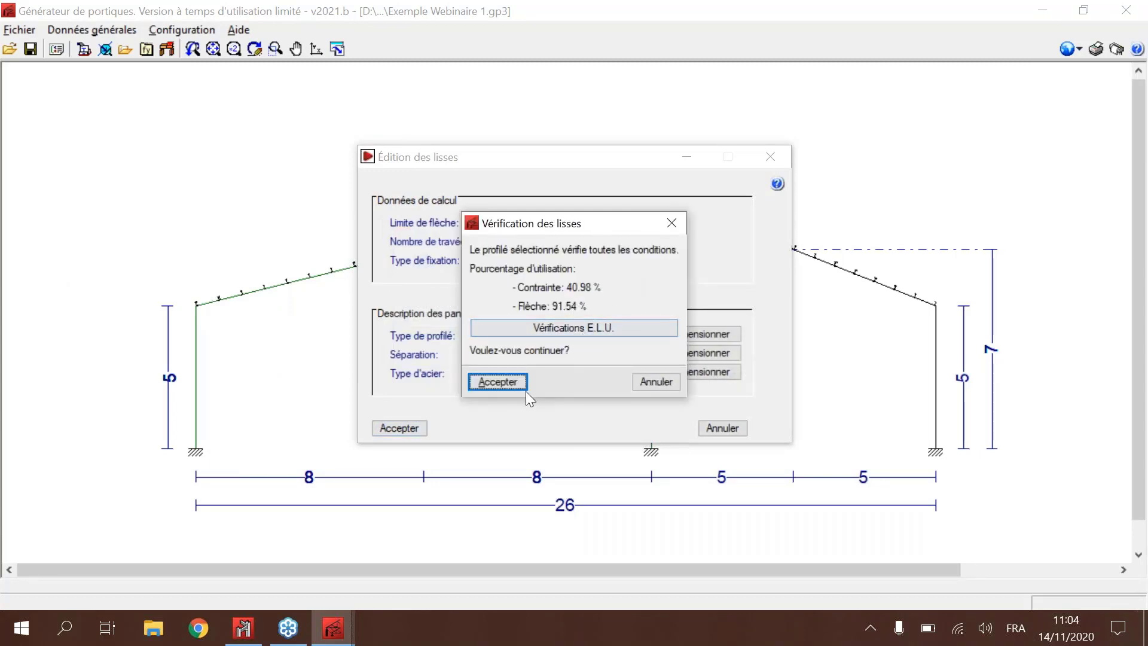
click(584, 333)
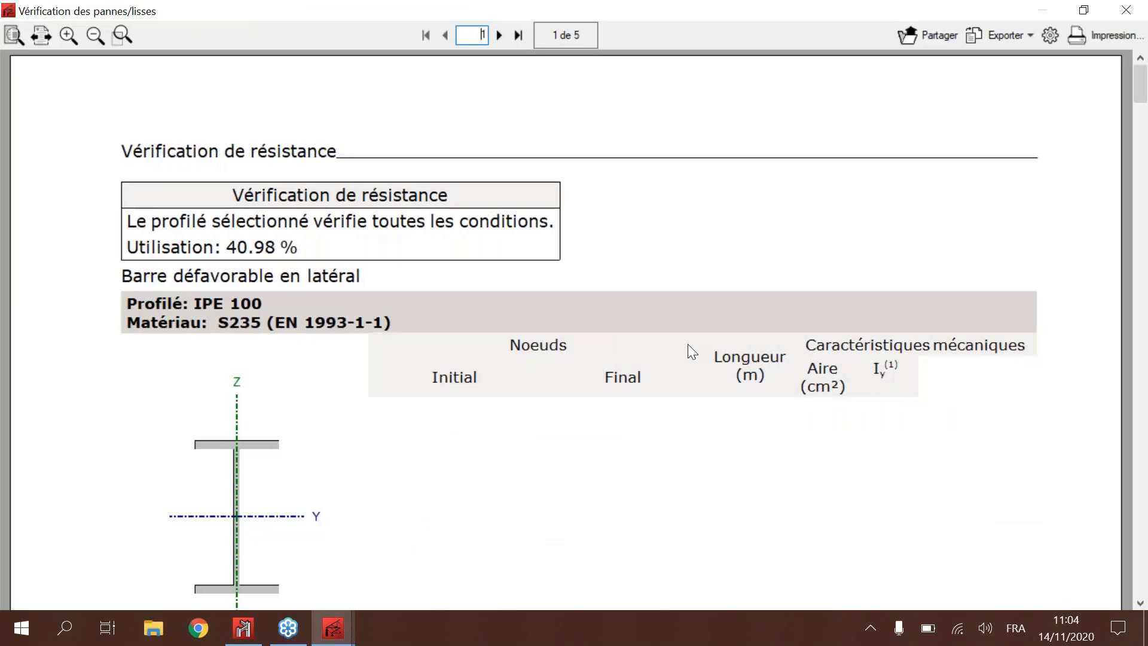
scroll(687, 343, down, 2)
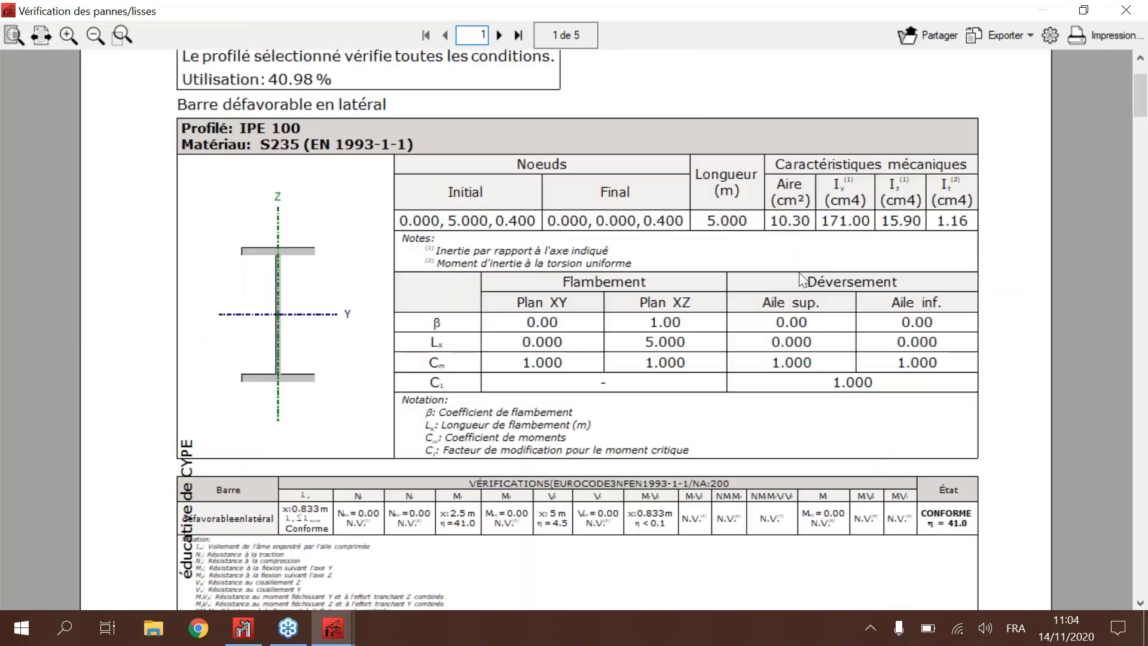
scroll(802, 275, down, 10)
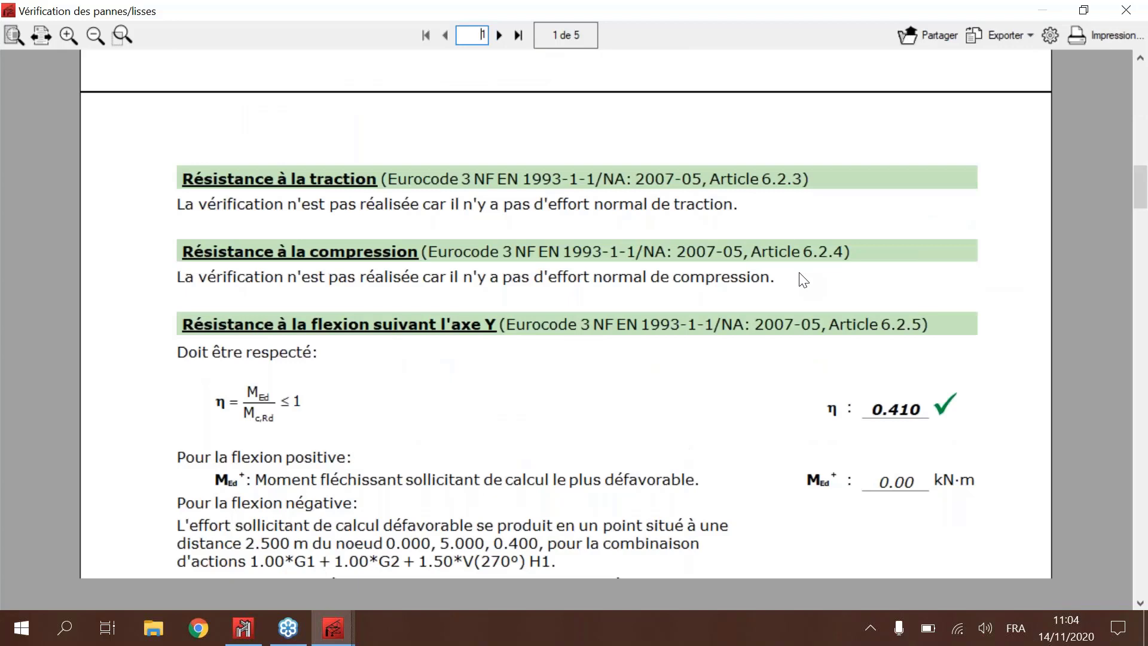
scroll(682, 311, down, 10)
scroll(558, 332, down, 5)
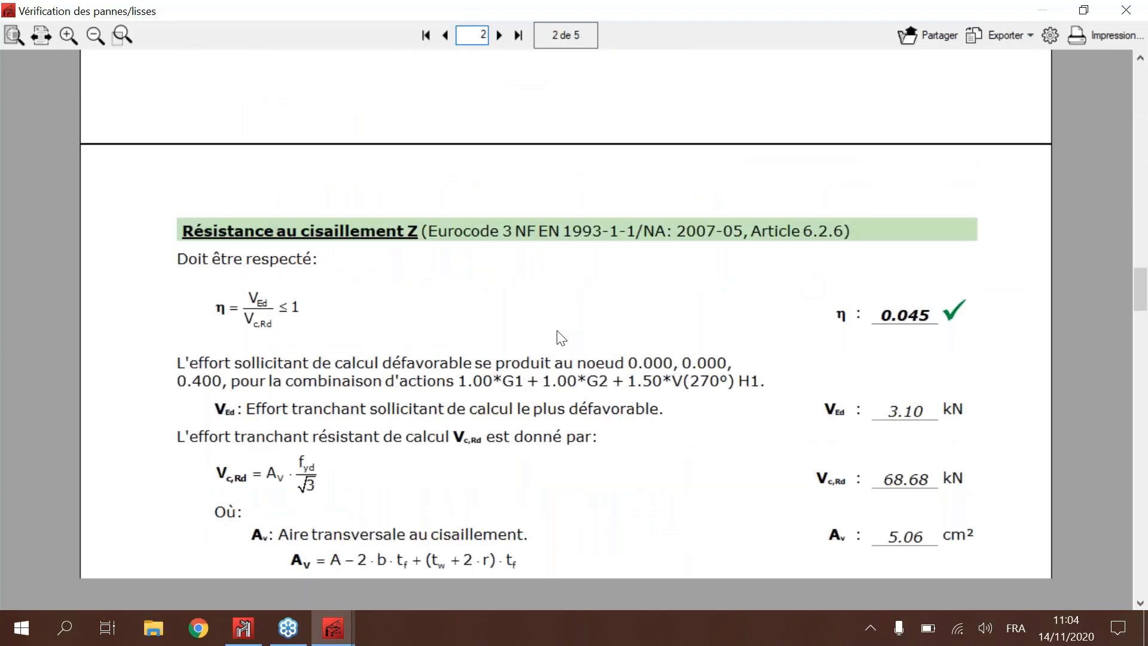
click(1127, 10)
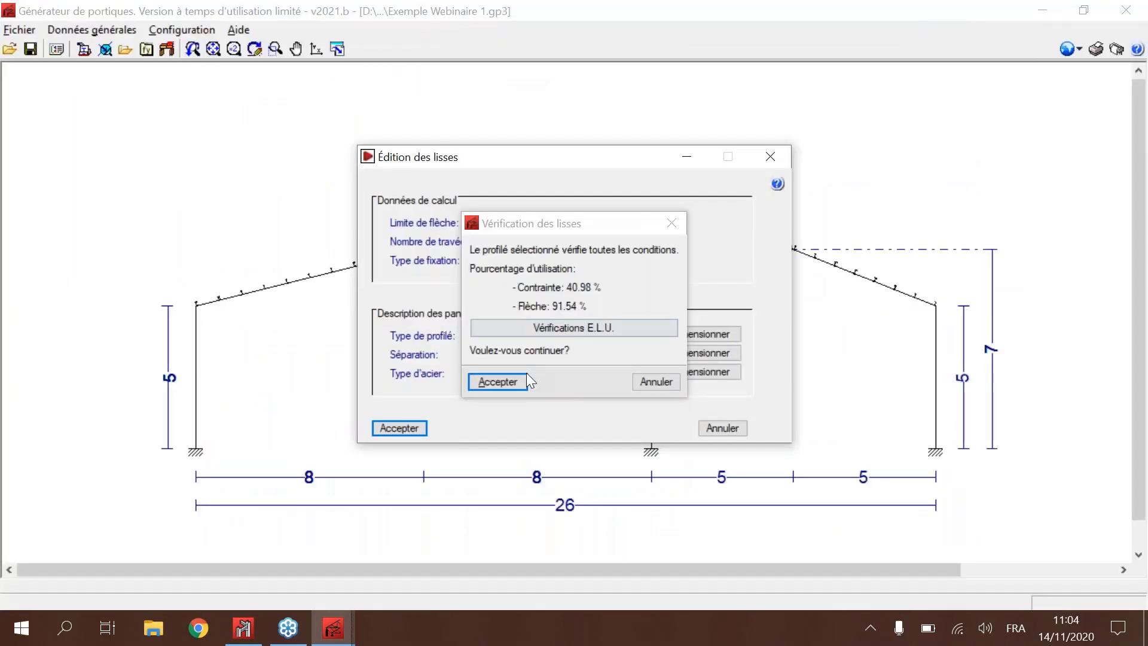
click(524, 375)
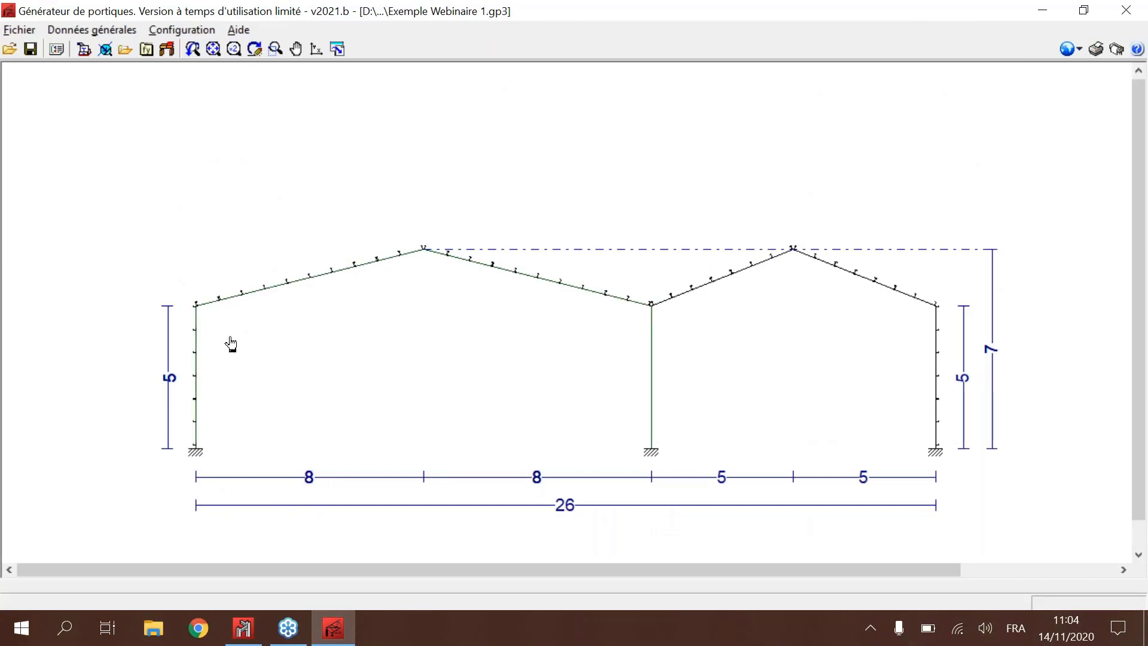
Step: Examine the purlins and side rails placed along the frame's rafters and outer columns
scroll(225, 343, up, 2)
scroll(160, 353, up, 7)
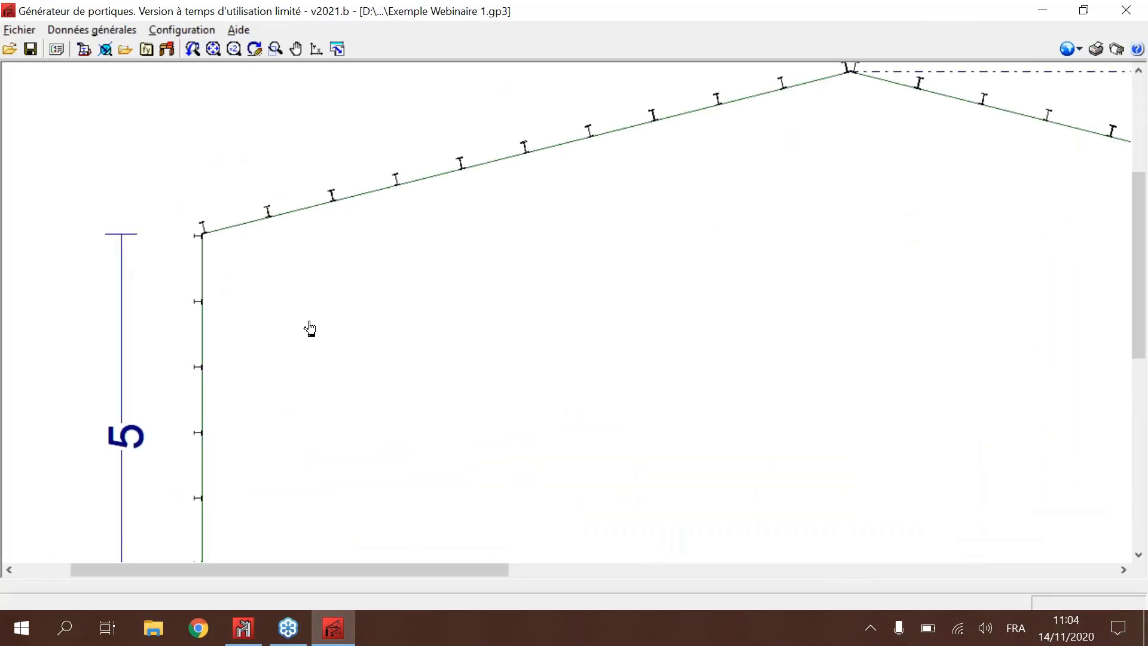
scroll(395, 346, down, 5)
scroll(428, 443, up, 5)
scroll(463, 418, down, 9)
scroll(621, 359, down, 3)
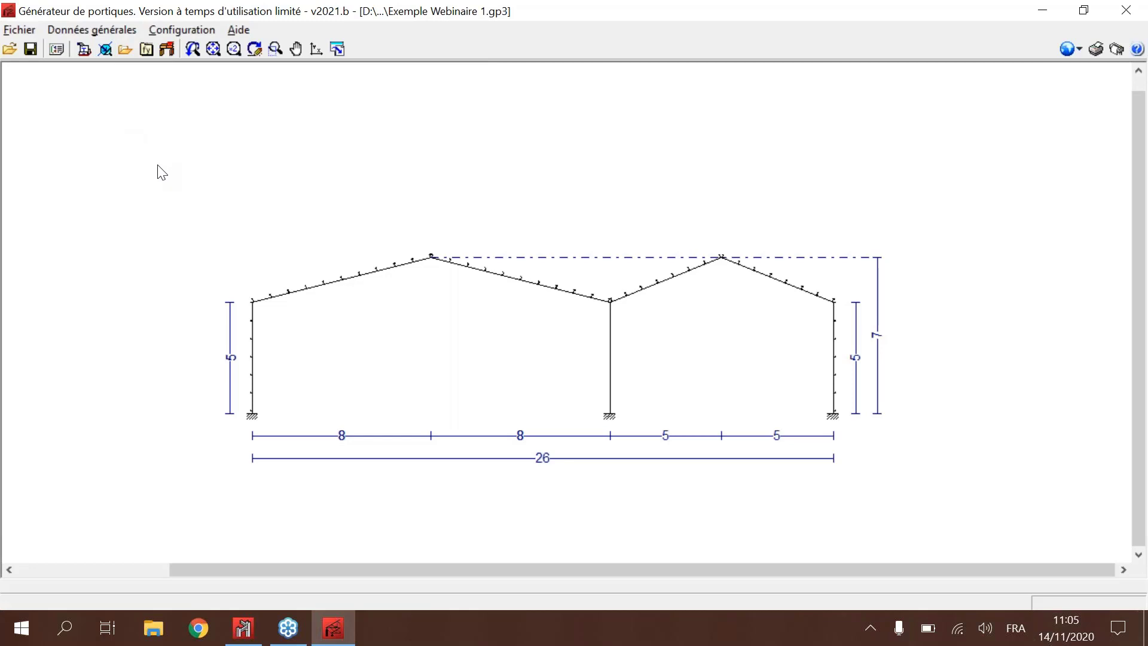
Step: Turn on the representation of loads in the display options, with portal frame 1 selected
click(105, 50)
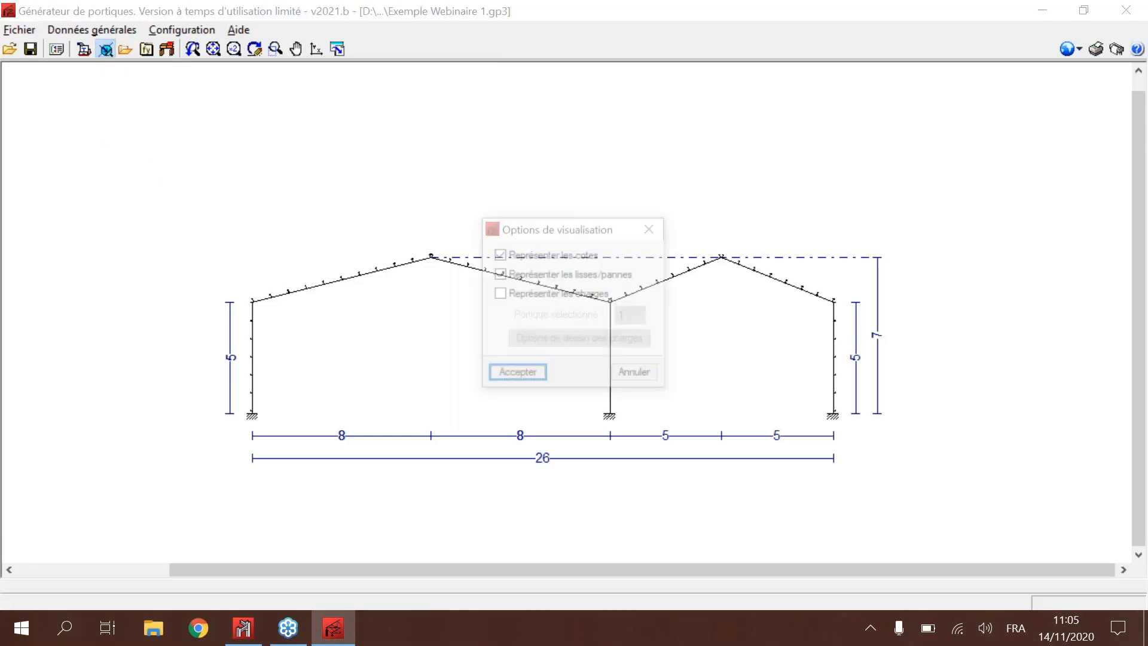
drag(538, 231, 568, 92)
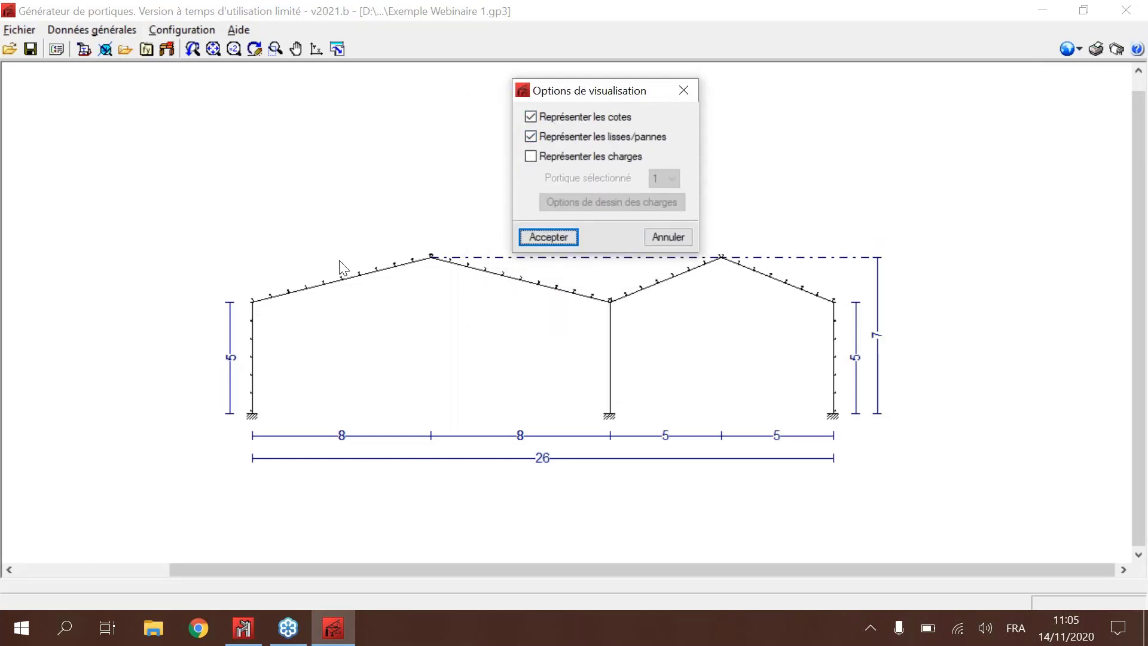
click(560, 154)
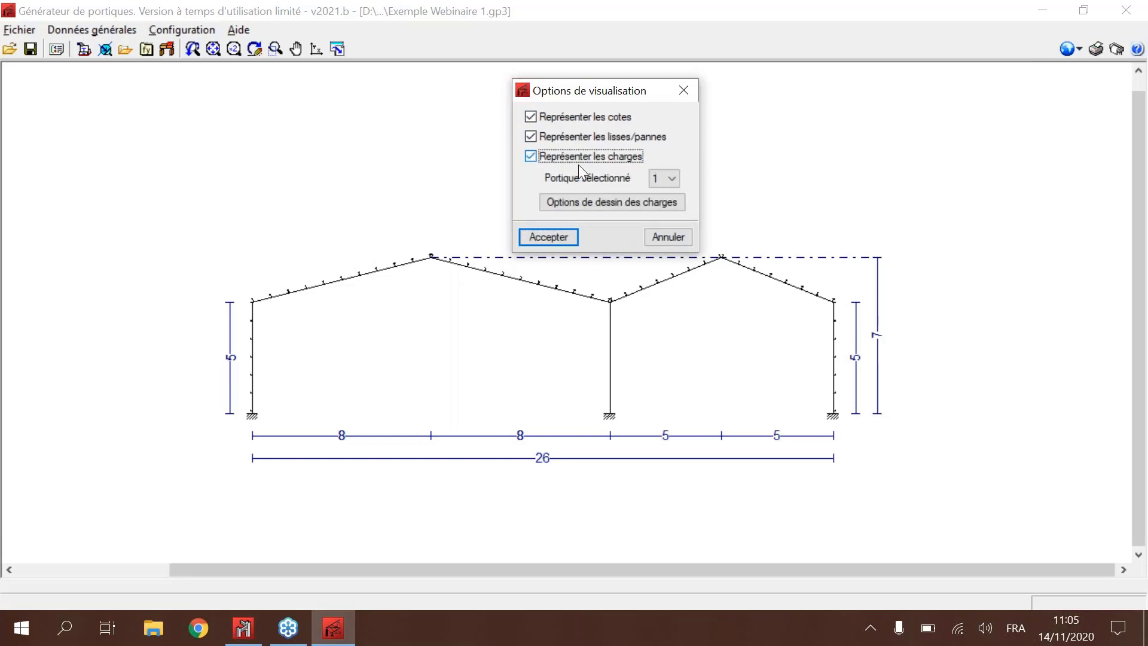
click(670, 177)
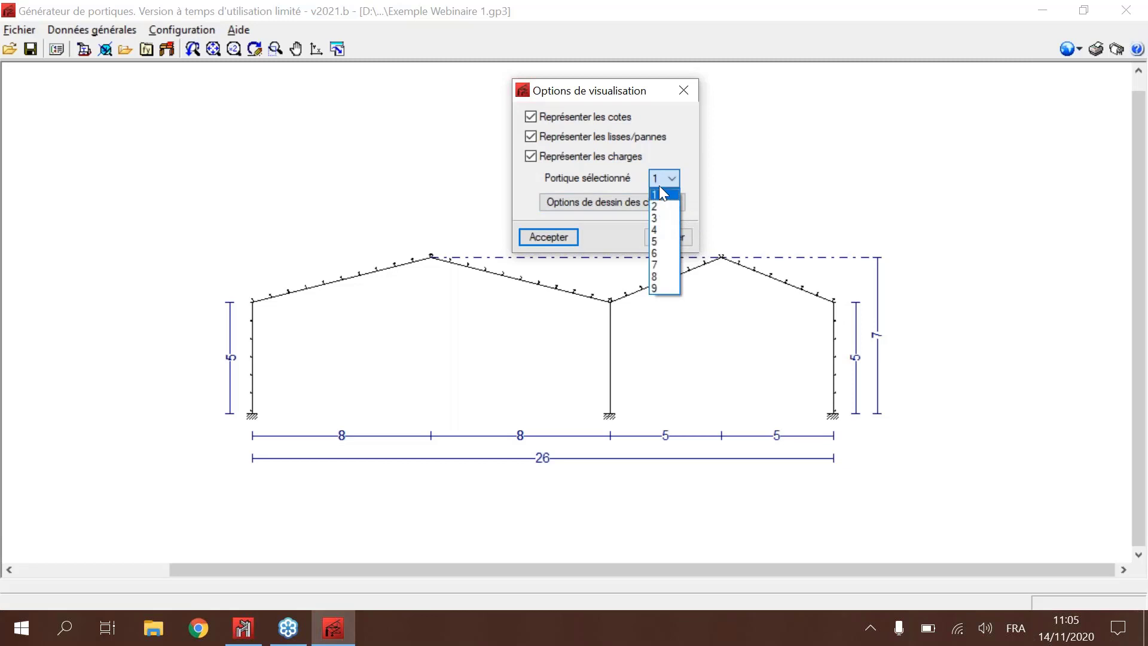
click(659, 192)
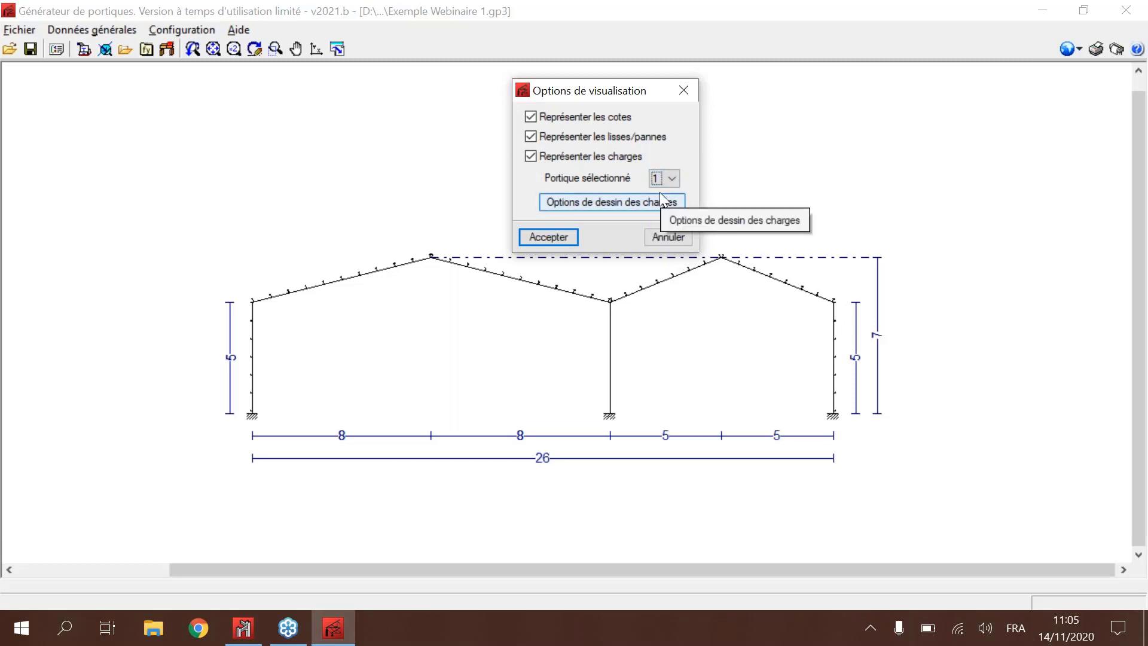
Step: Show the load hypothesis "Vent à 90°, pression extérieure type 1 Succion intérieure" on the frame
click(625, 203)
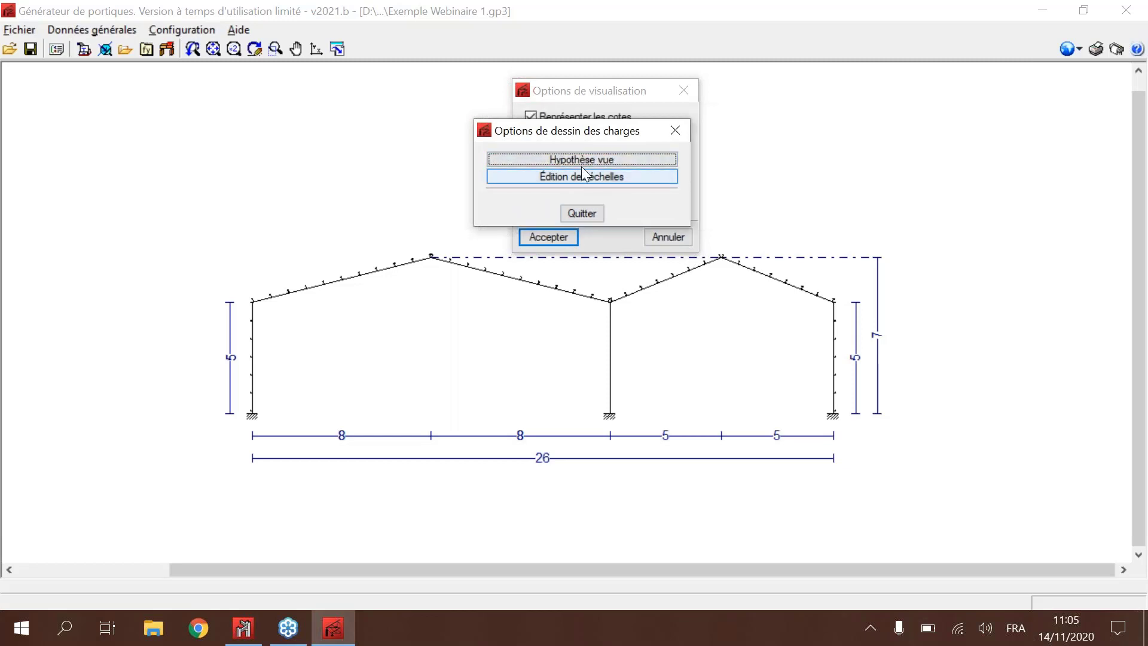
click(582, 161)
key(Return)
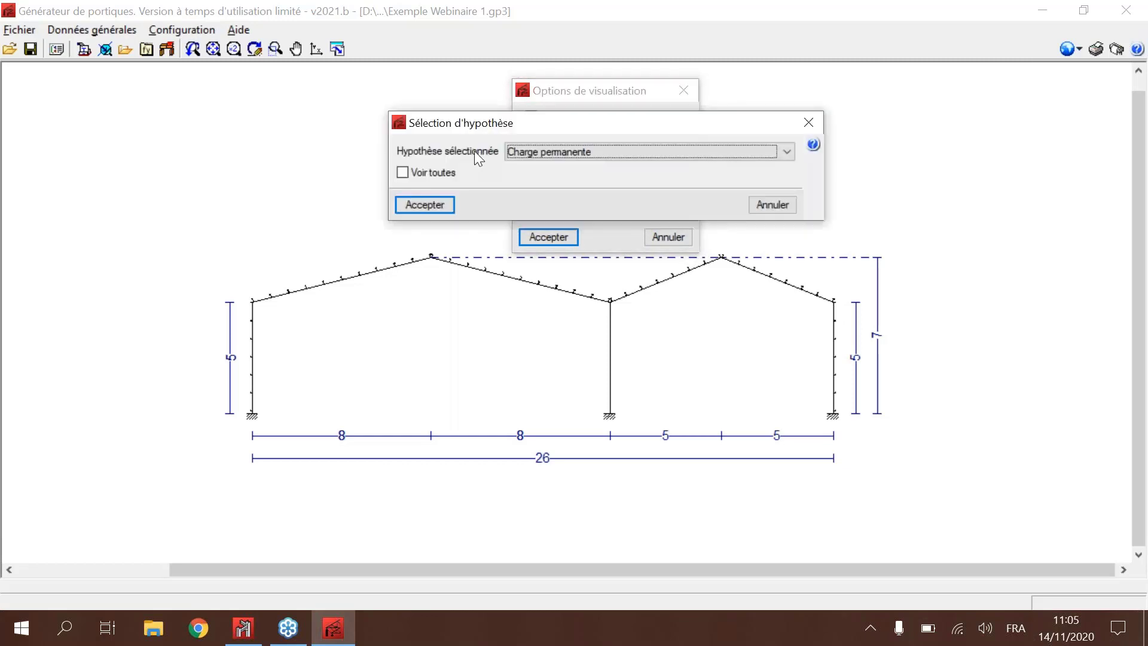
click(571, 150)
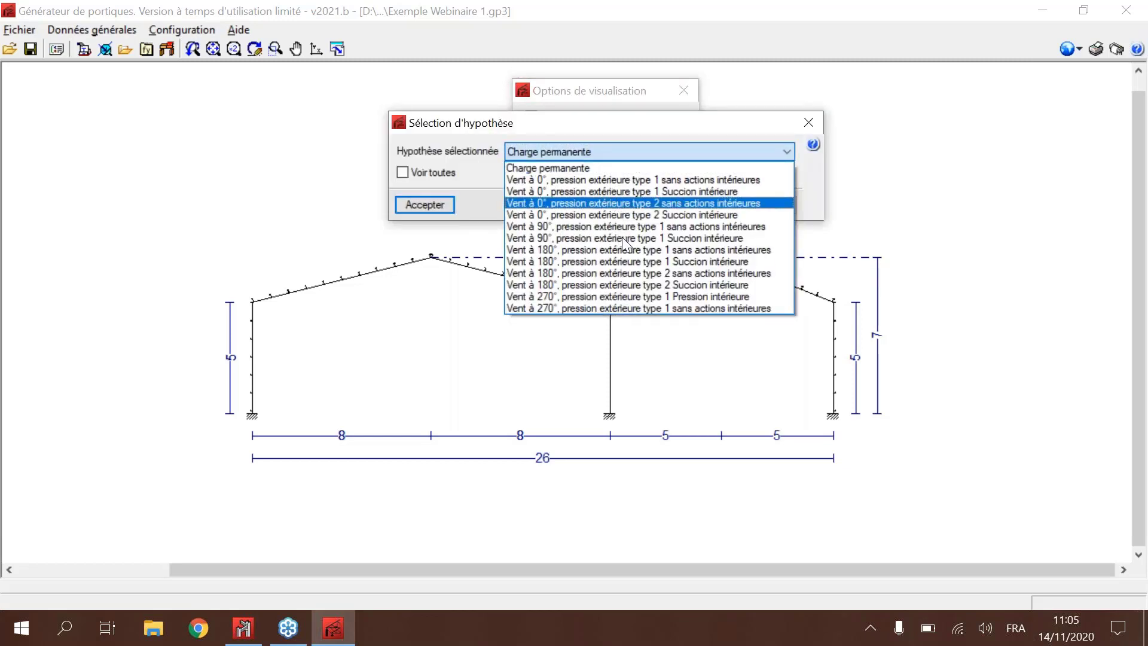
click(658, 238)
click(423, 205)
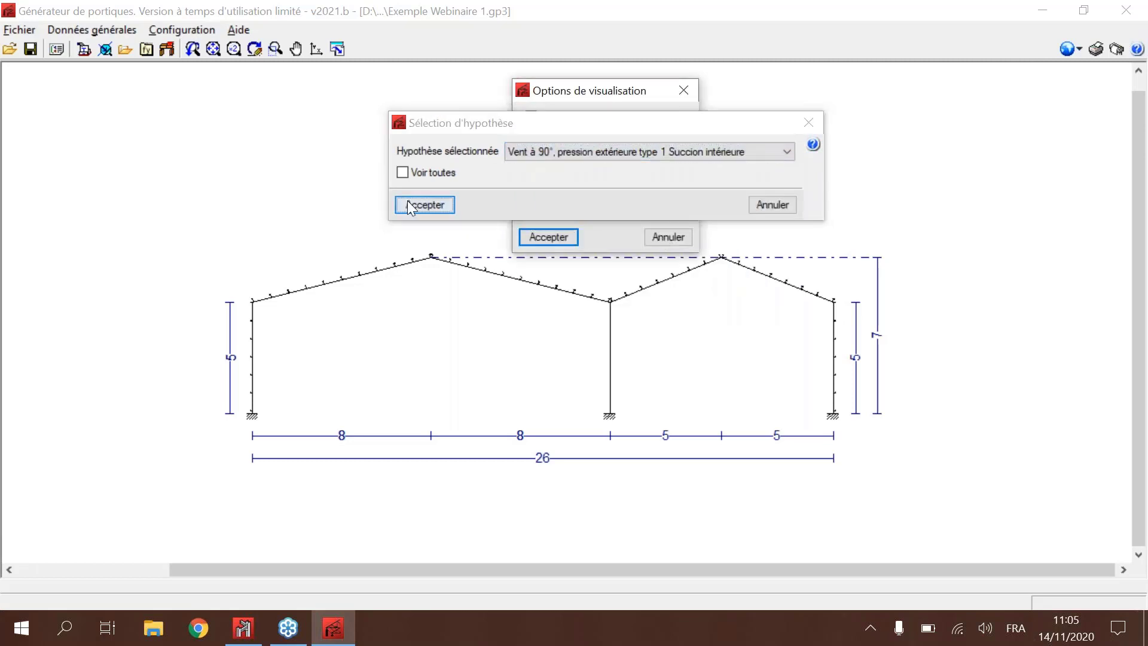
click(555, 236)
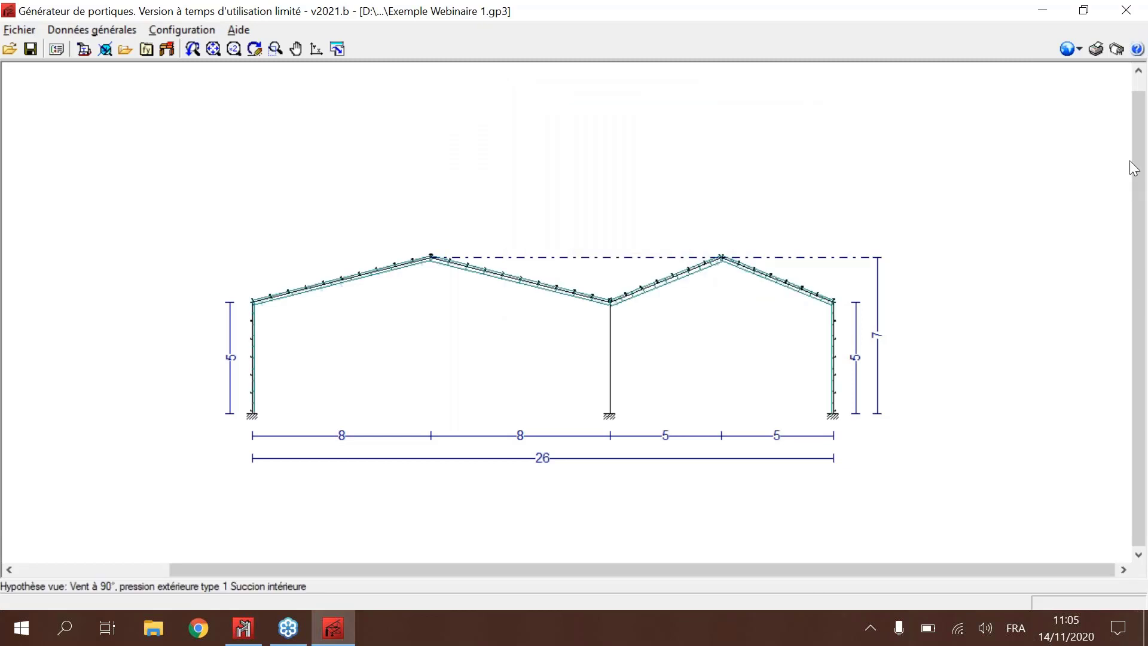
Step: Examine the 90° wind loads drawn along the rafters and columns of both bays
scroll(667, 254, up, 2)
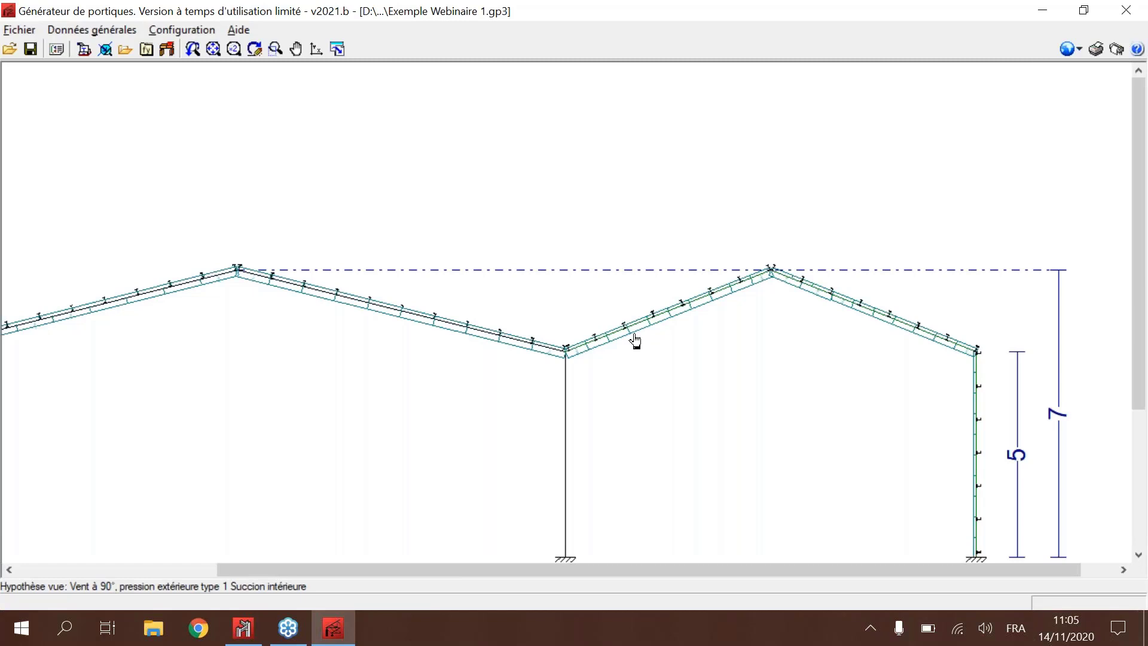
scroll(357, 289, down, 5)
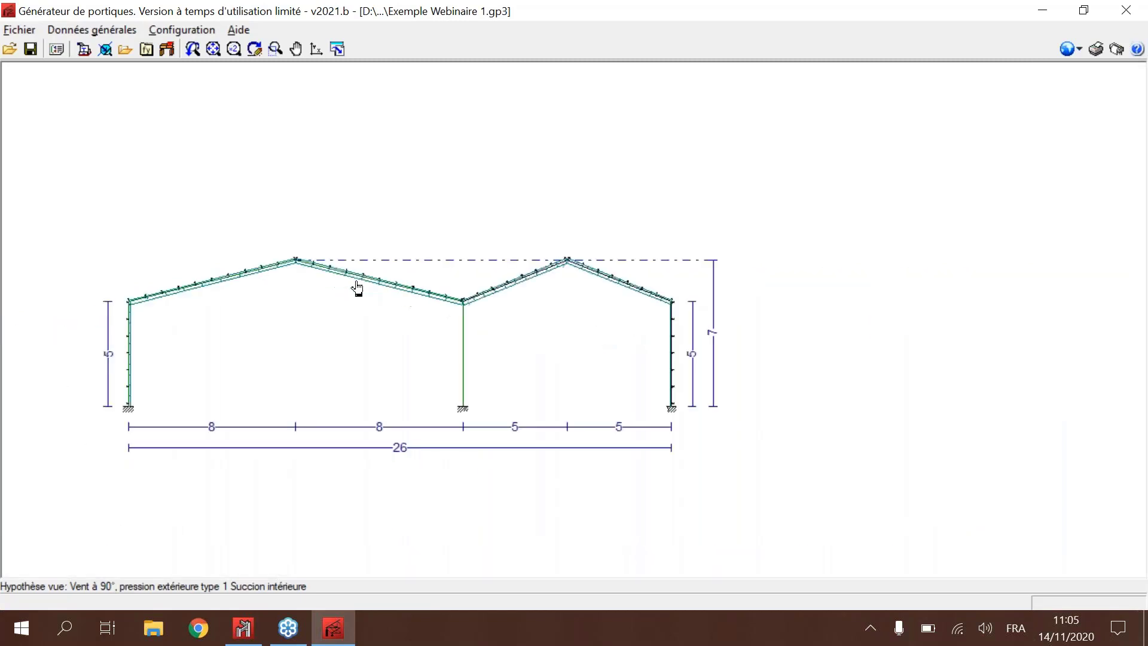
middle_drag(456, 265, 569, 263)
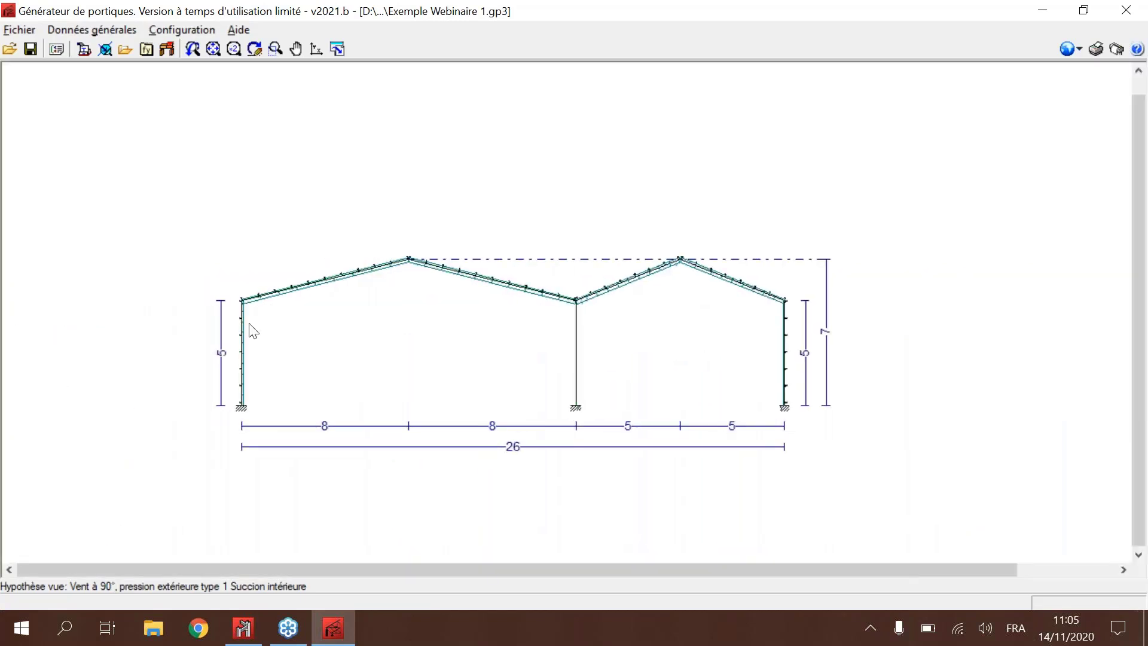
scroll(440, 256, up, 5)
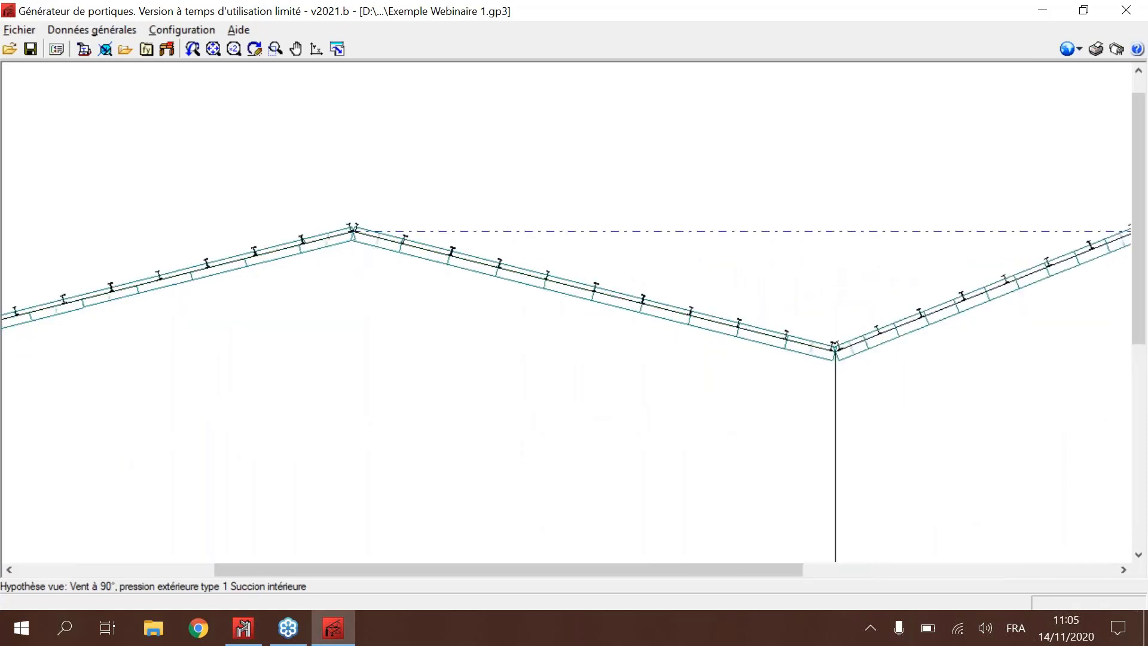
middle_drag(351, 317, 477, 267)
scroll(476, 266, up, 1)
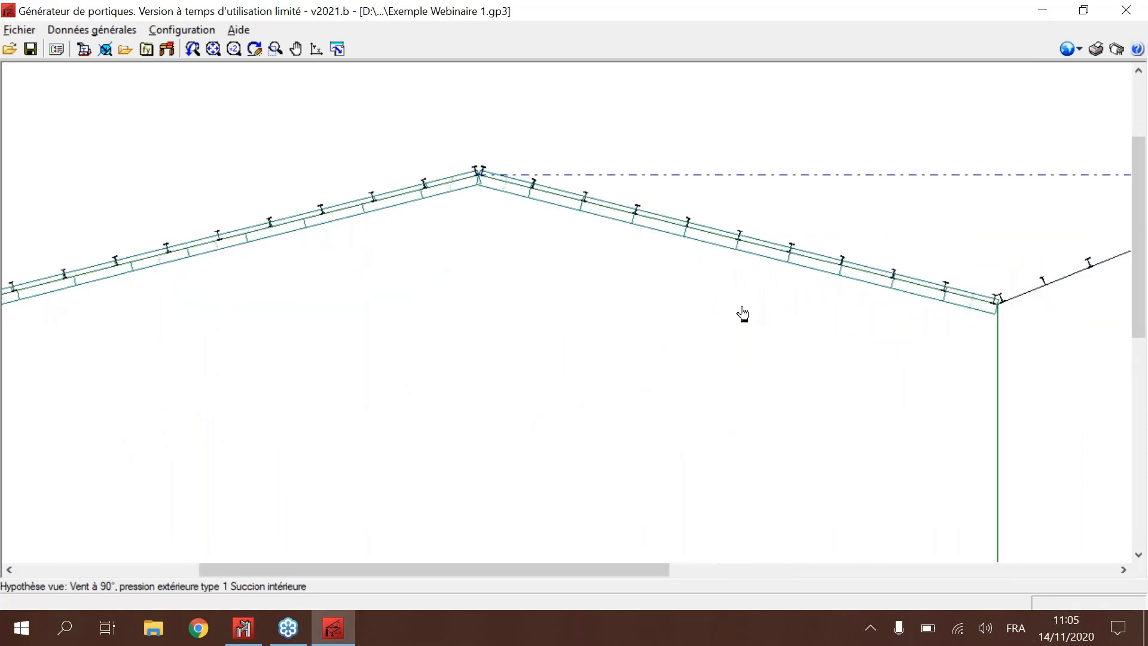
scroll(621, 236, up, 1)
scroll(584, 238, up, 4)
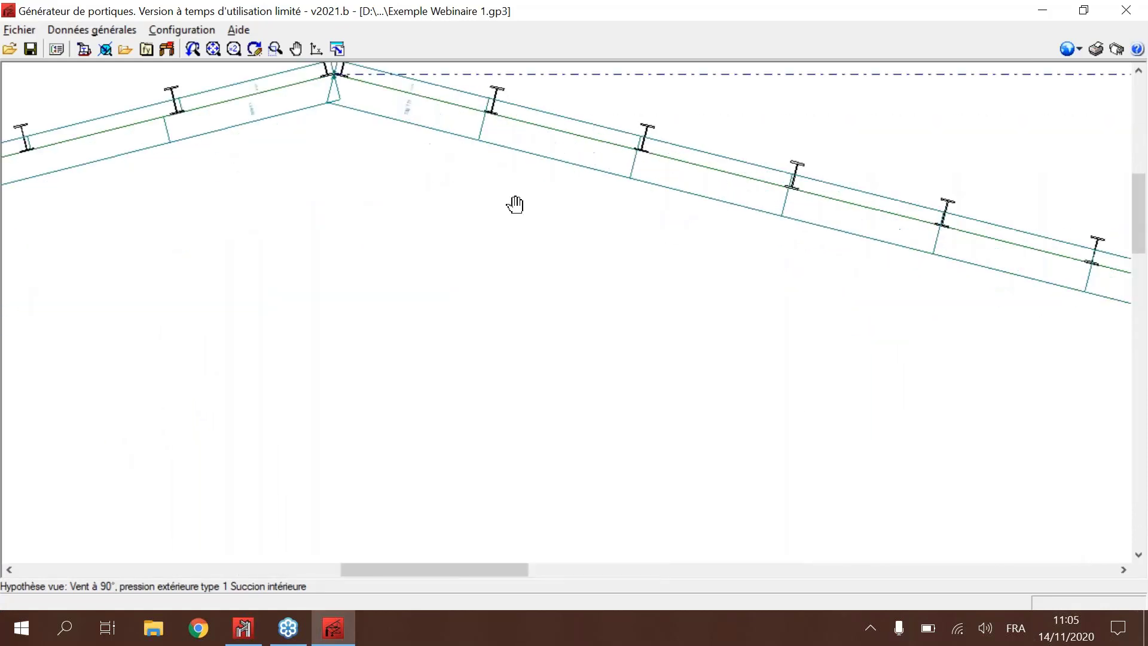
scroll(543, 232, down, 2)
scroll(543, 232, down, 5)
middle_drag(505, 272, 492, 251)
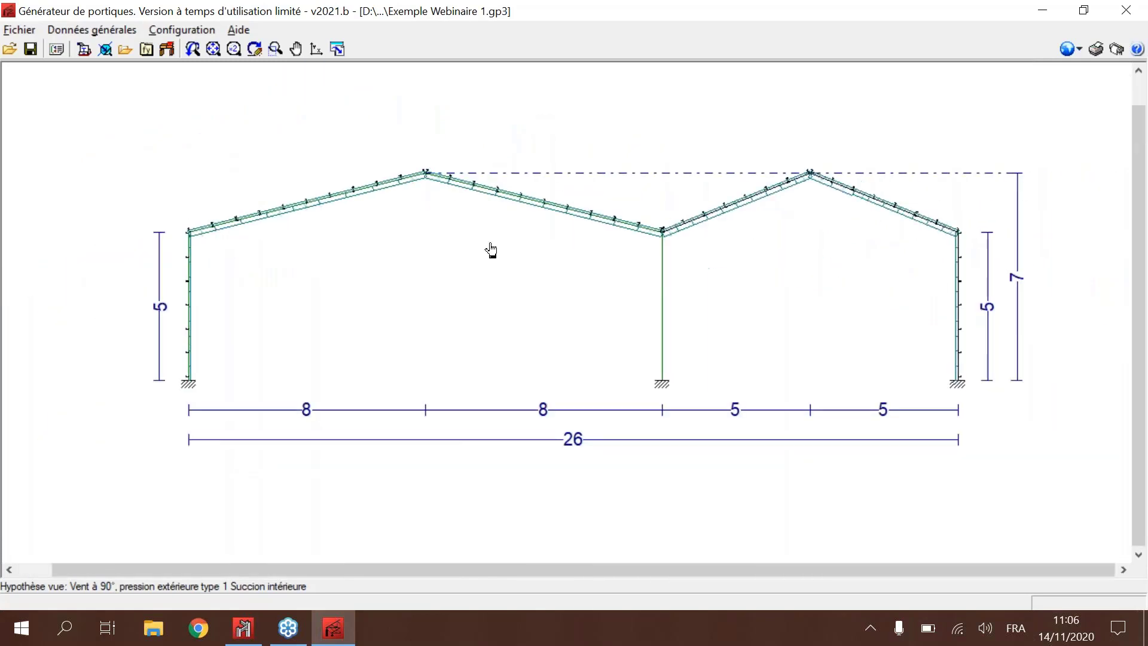
Step: Set the drawing scale of uniform loads to 10 and apply it to the frame view
click(104, 50)
click(575, 349)
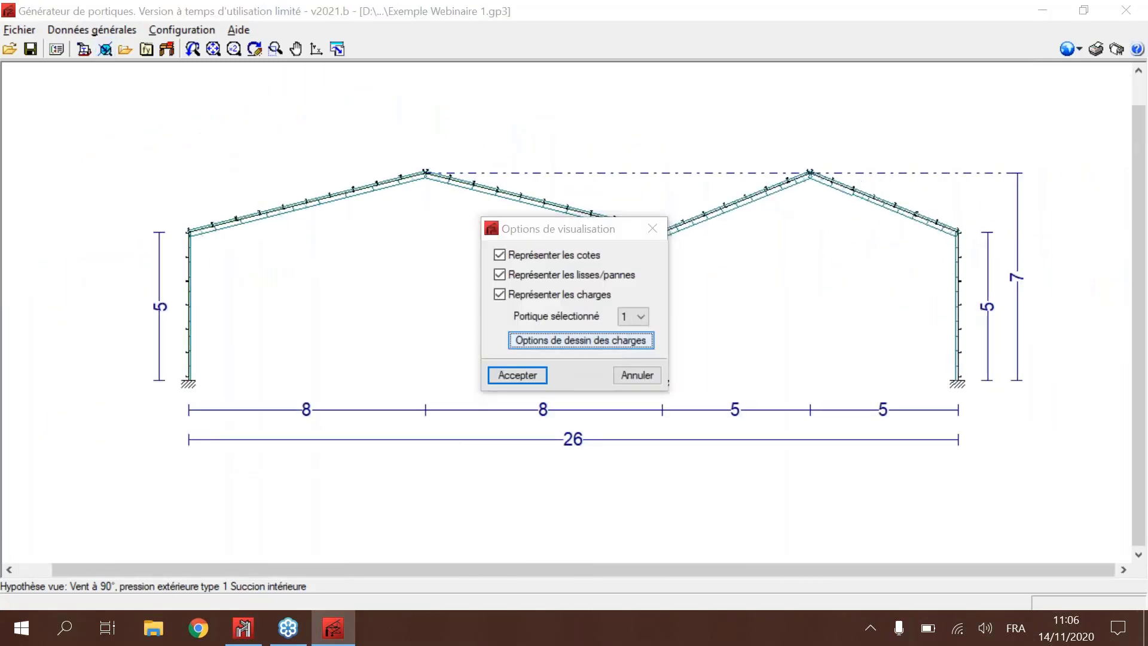
click(547, 307)
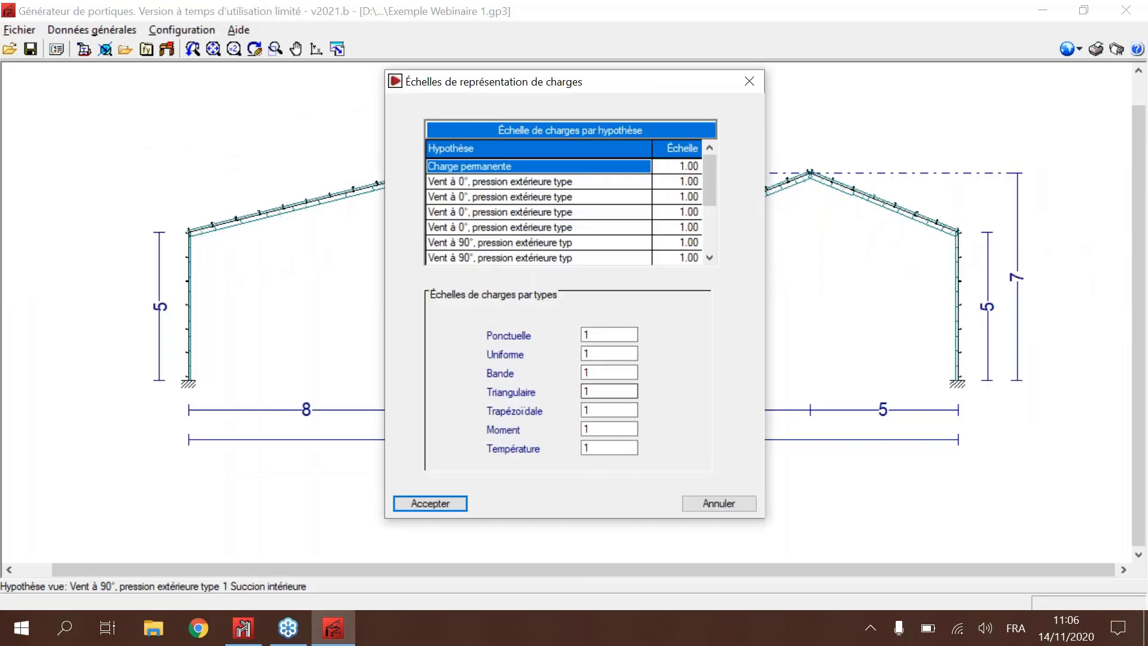
click(432, 509)
click(510, 375)
scroll(587, 231, up, 1)
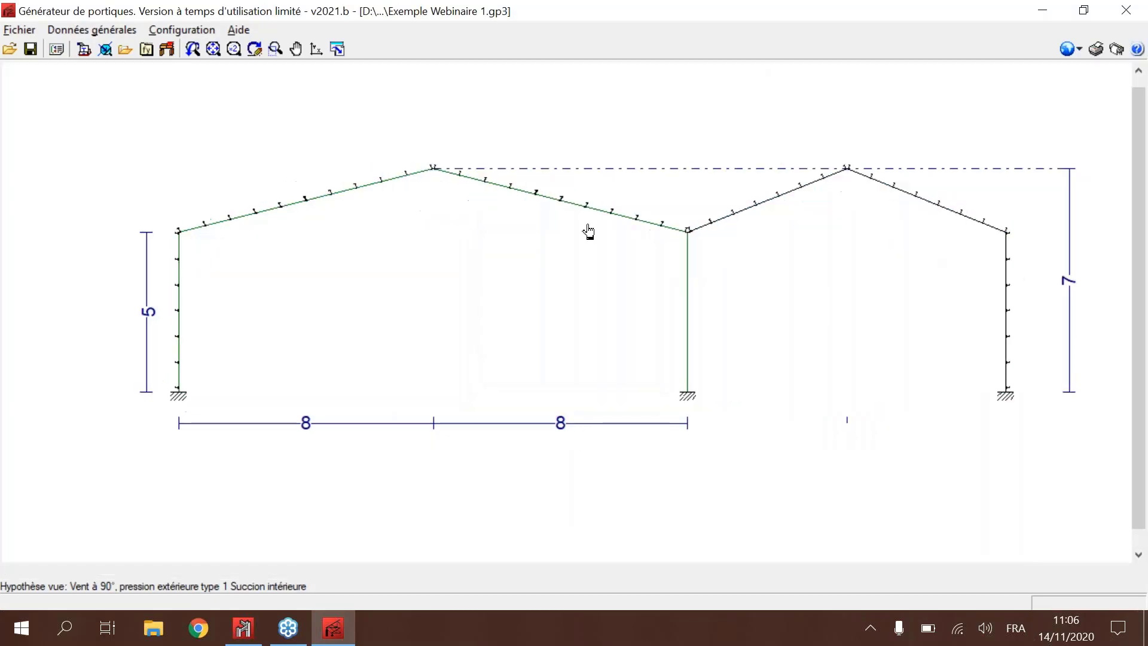
scroll(757, 236, up, 3)
scroll(756, 236, down, 3)
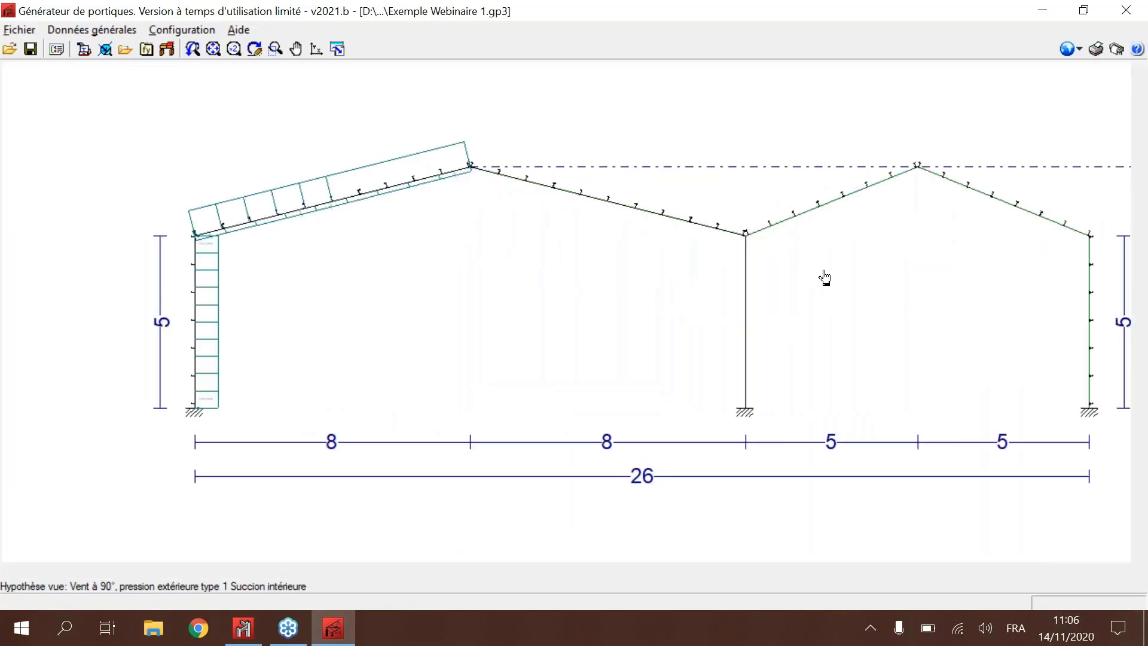
Step: Switch the load display to portal frame 3 and inspect its wind load values on both bays
click(105, 49)
click(633, 316)
click(628, 353)
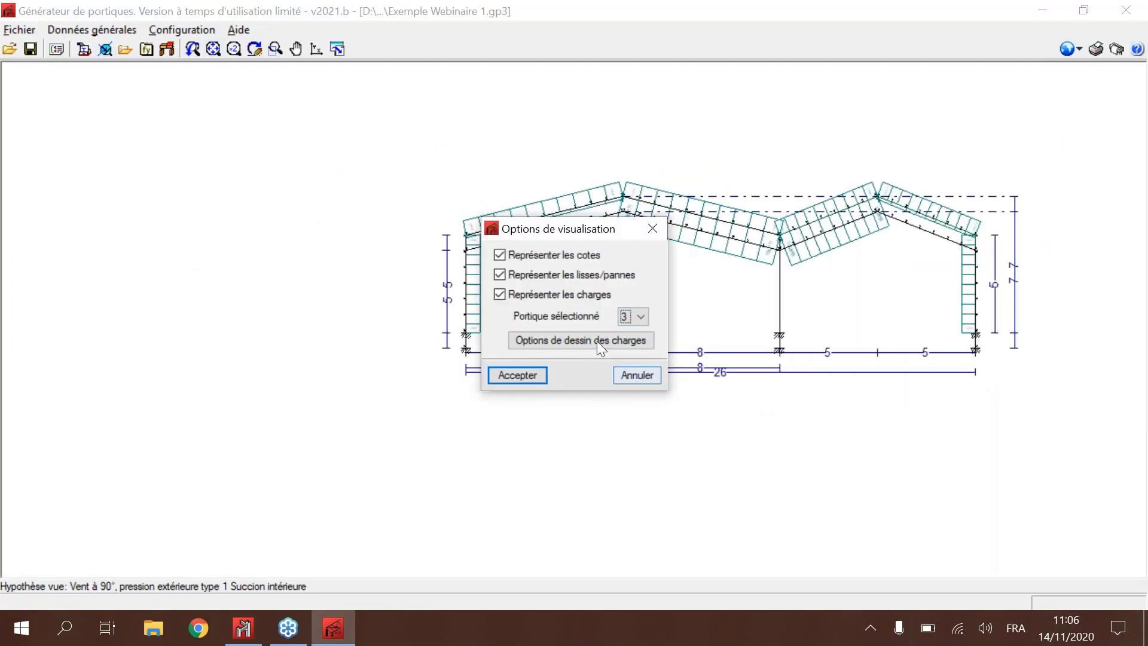
click(538, 372)
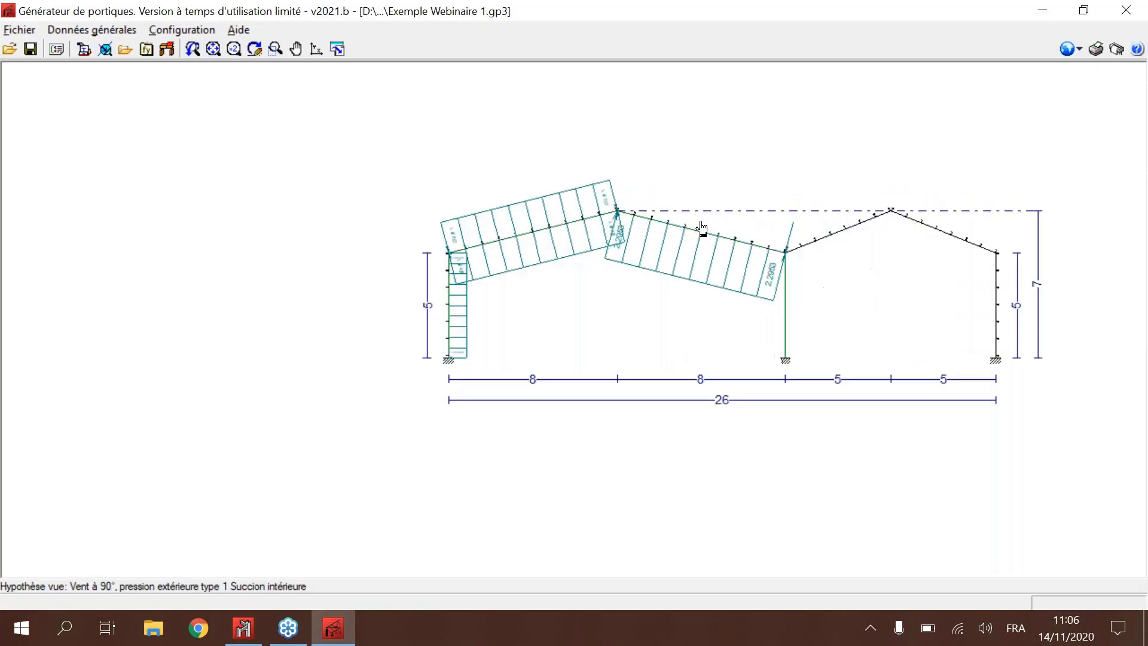
scroll(702, 228, up, 3)
scroll(738, 245, up, 1)
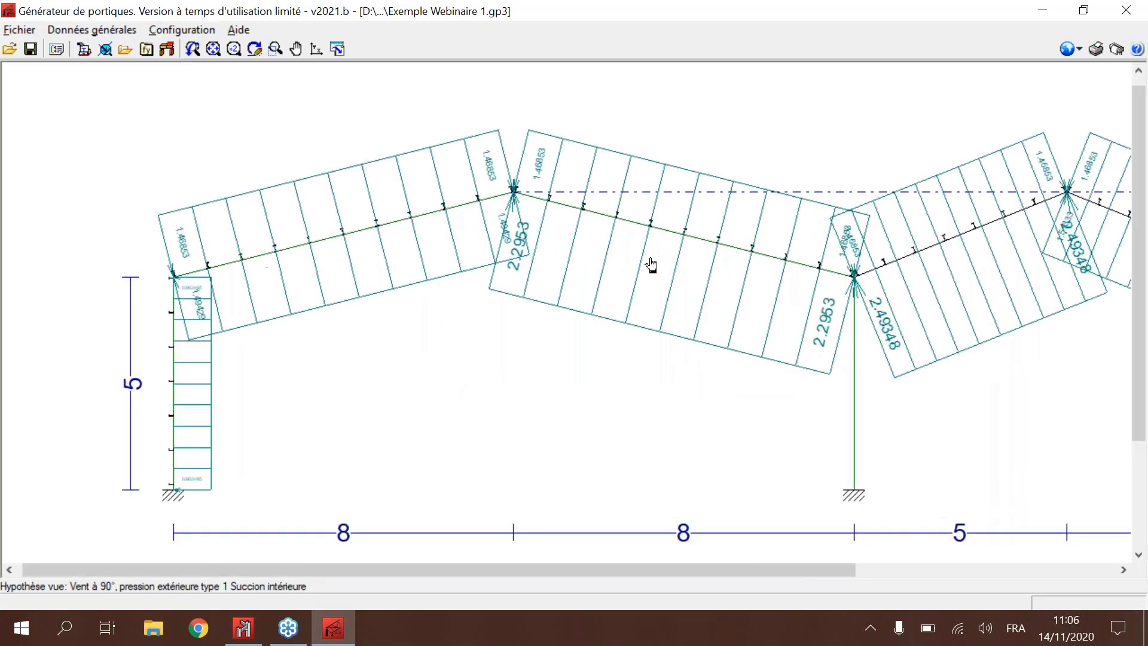
scroll(651, 263, down, 4)
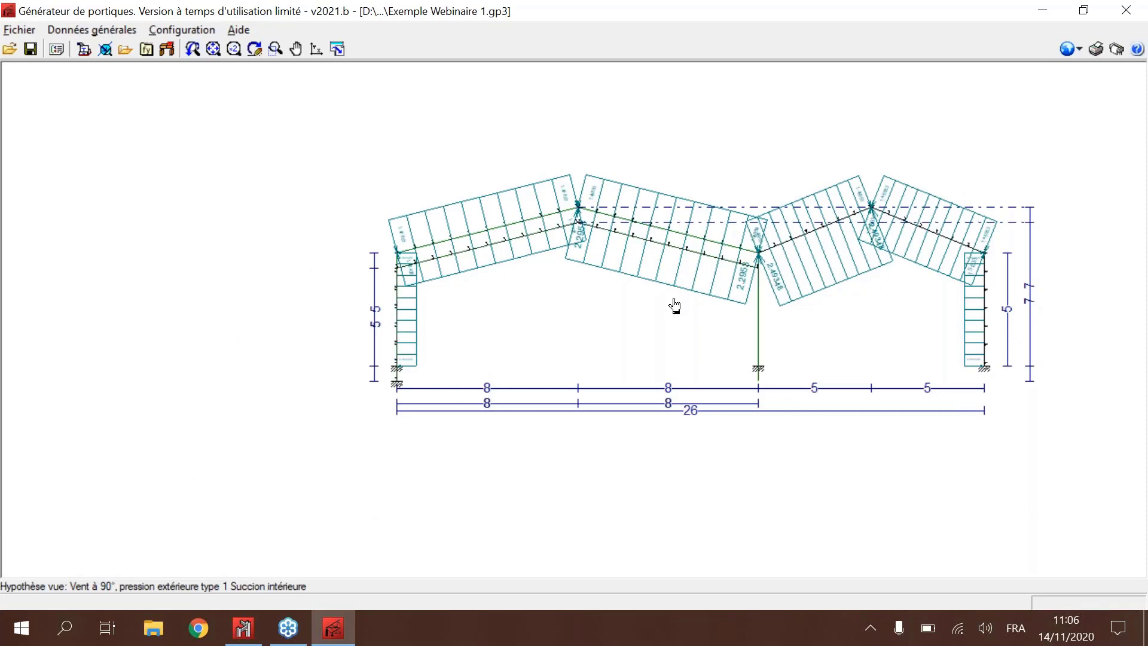
scroll(605, 227, up, 1)
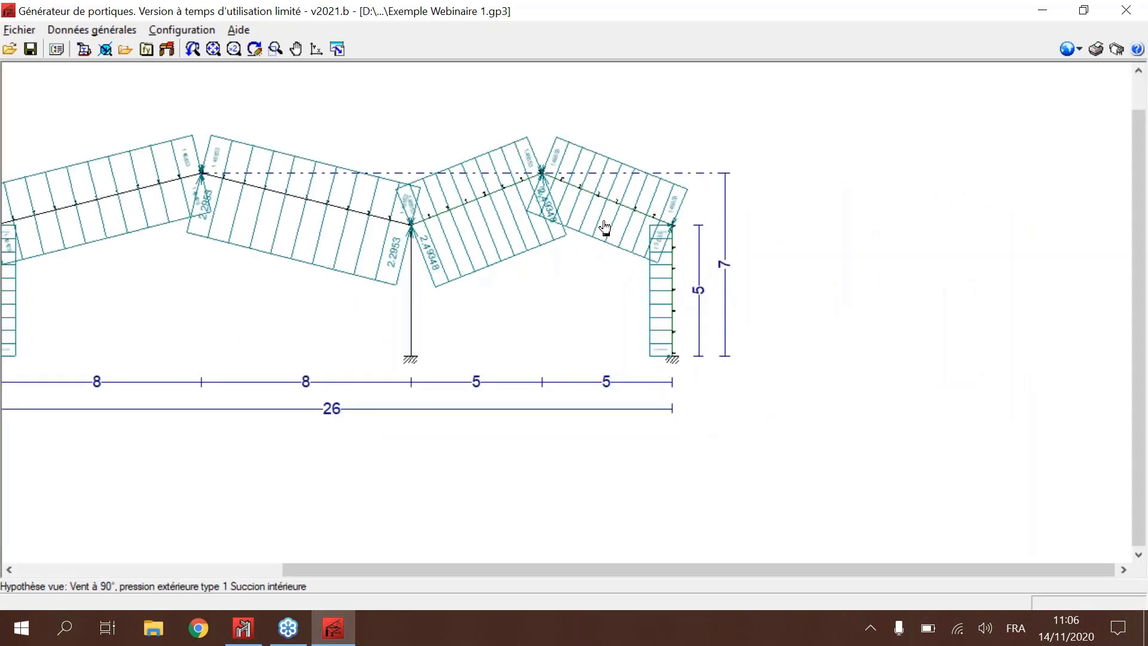
scroll(606, 228, down, 1)
Step: Display all load hypotheses together on portal frame 3 and bring the whole load drawing into view
click(105, 49)
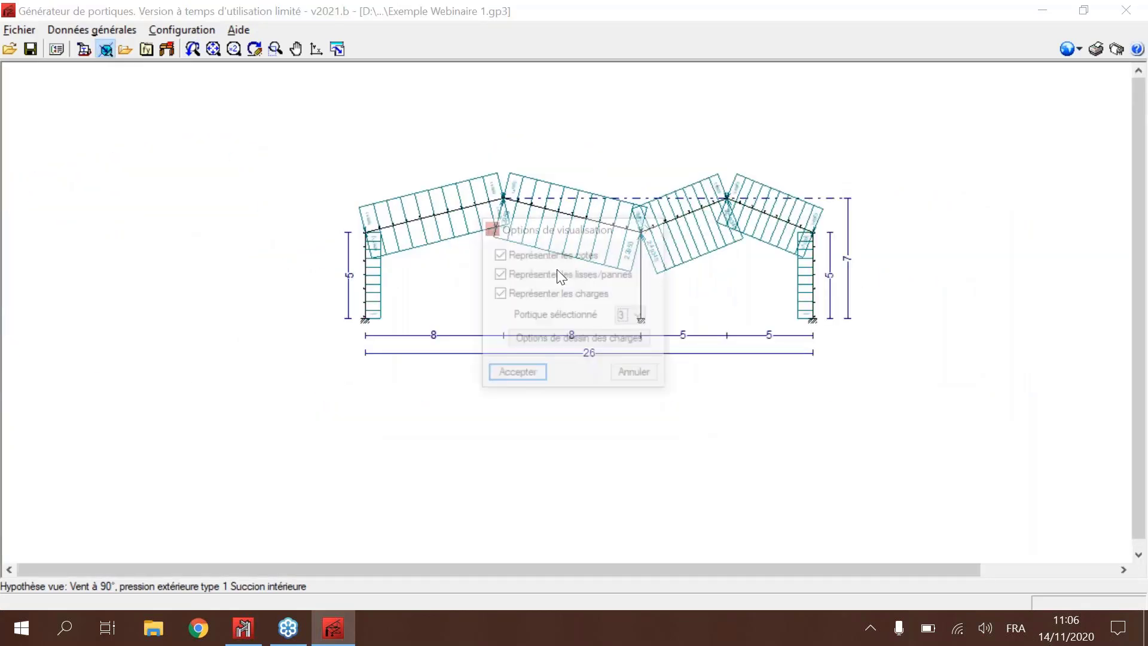
click(573, 338)
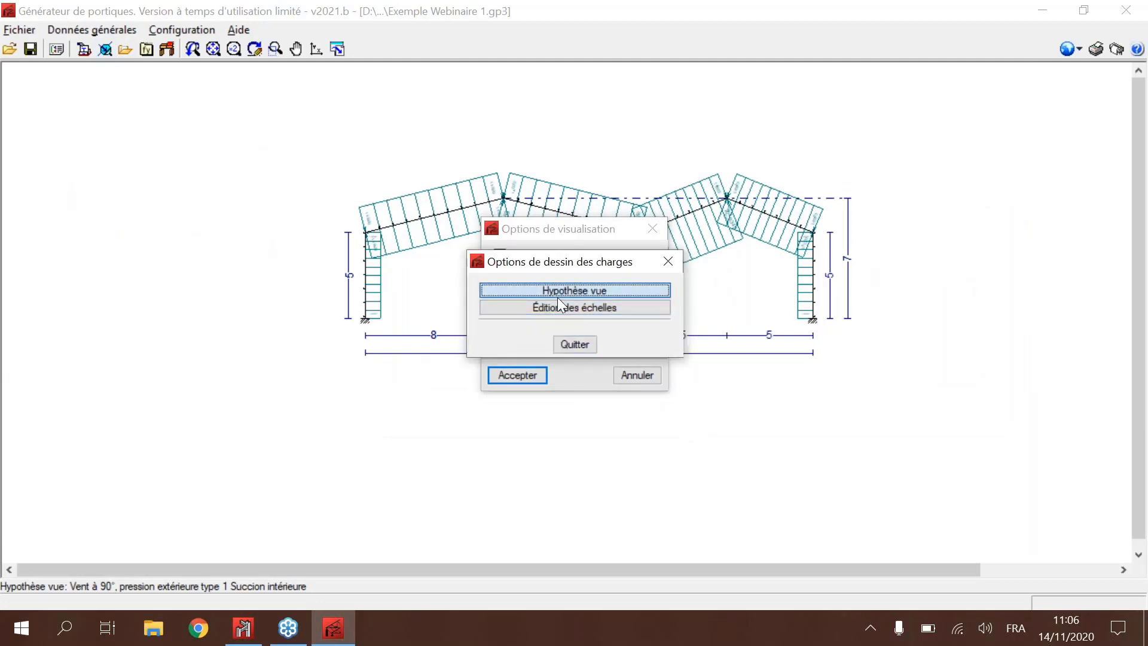
click(558, 293)
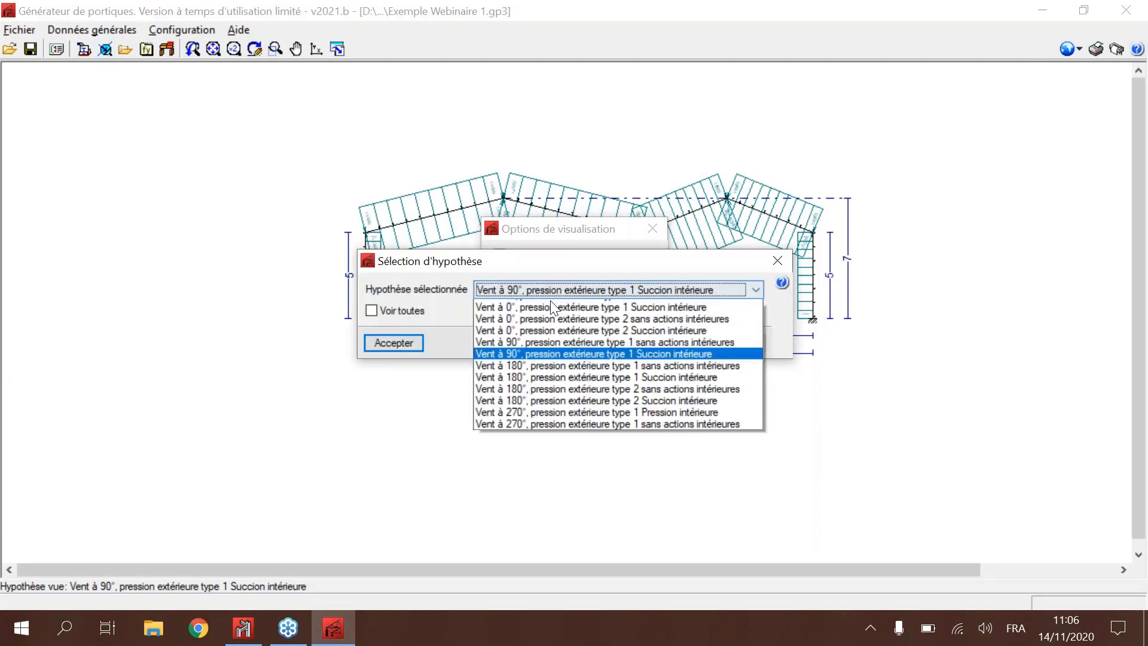
click(713, 289)
click(413, 311)
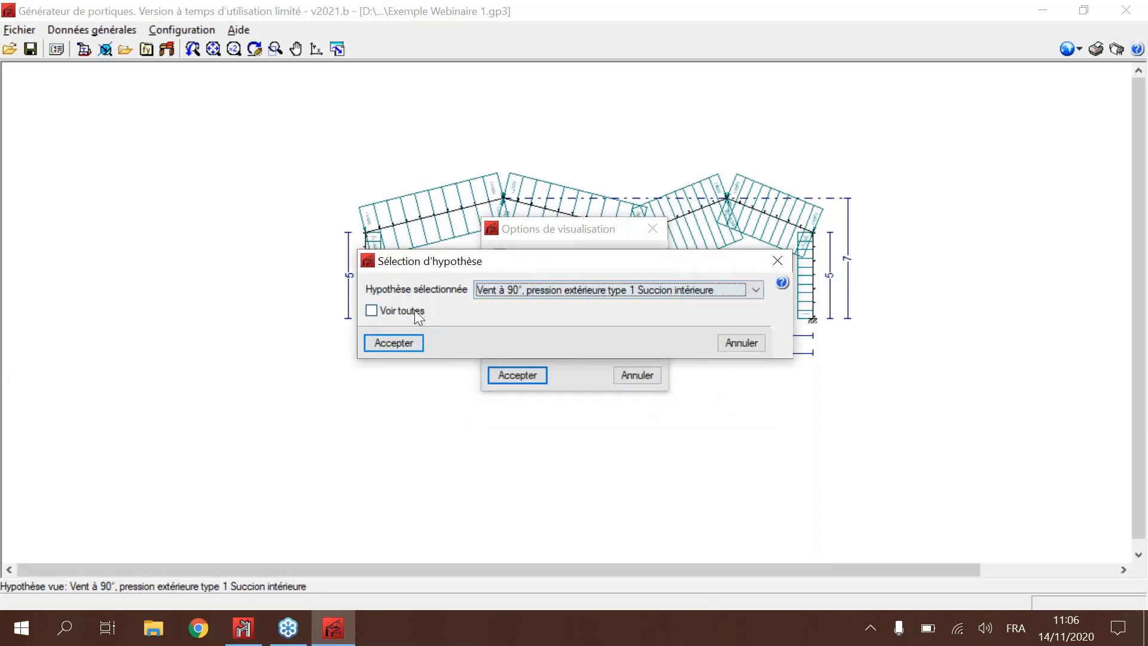
click(394, 344)
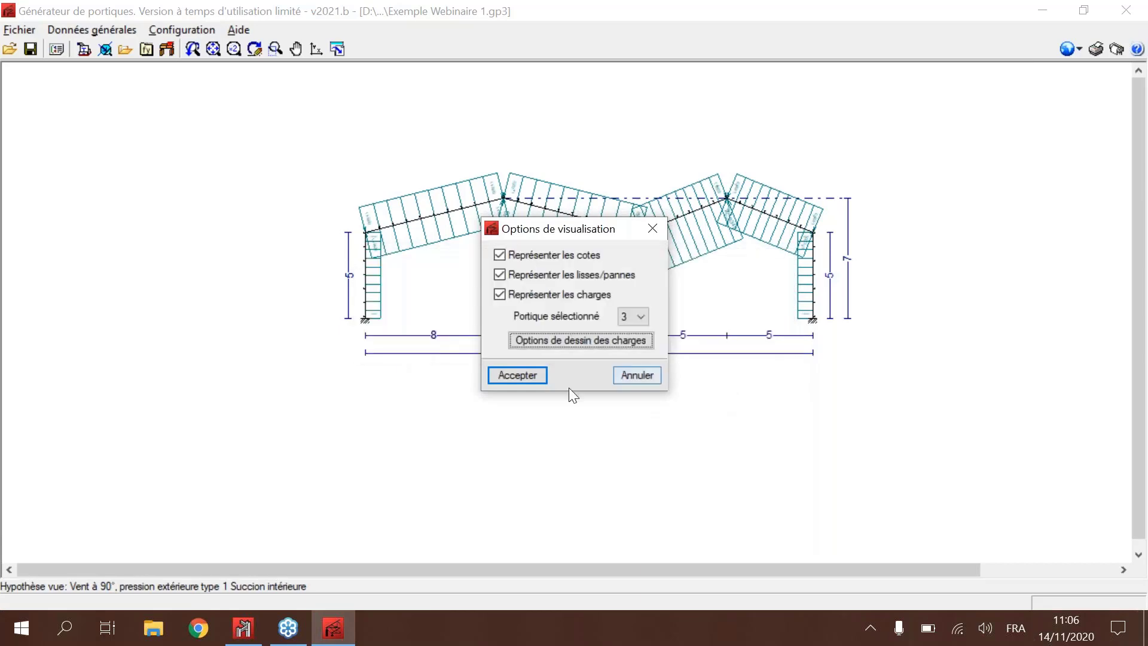
click(536, 374)
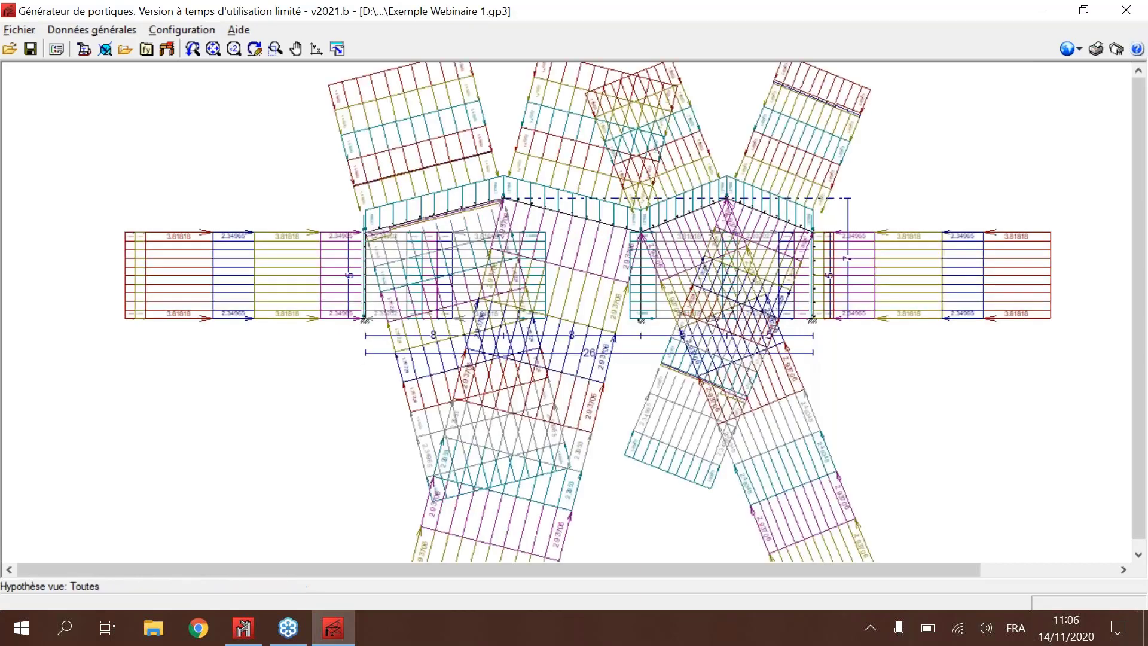
scroll(610, 282, down, 2)
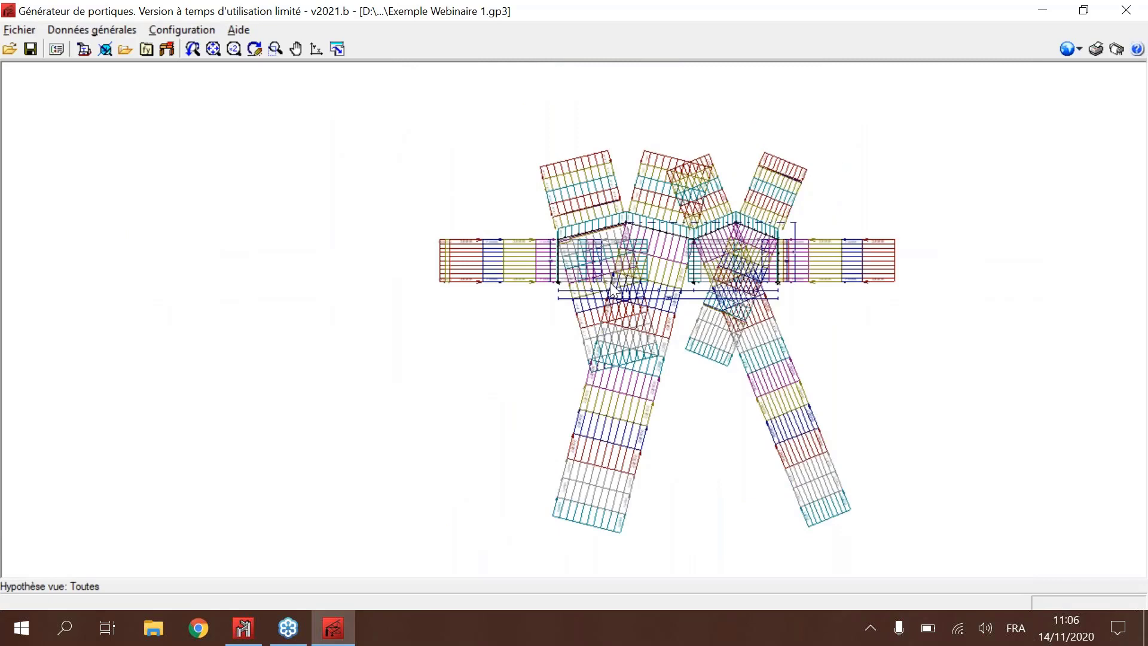
Step: Inspect the combined load values on the left bay up close, exit the load display and recentre the plain frame
scroll(610, 282, up, 3)
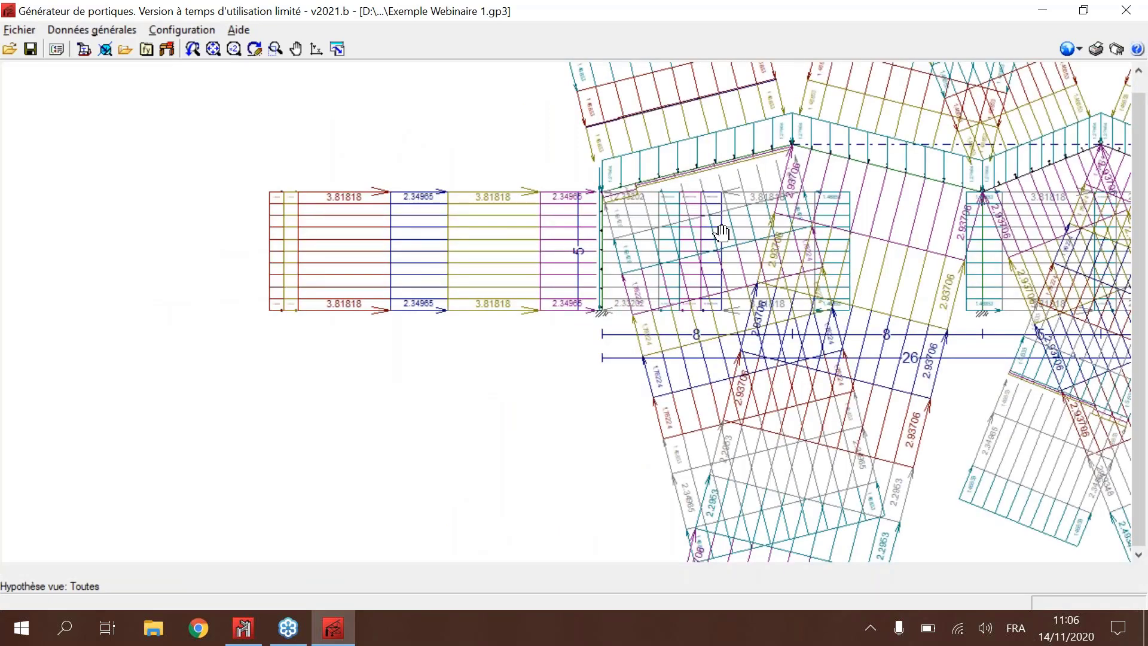
scroll(721, 232, down, 2)
right_click(556, 268)
scroll(448, 164, up, 2)
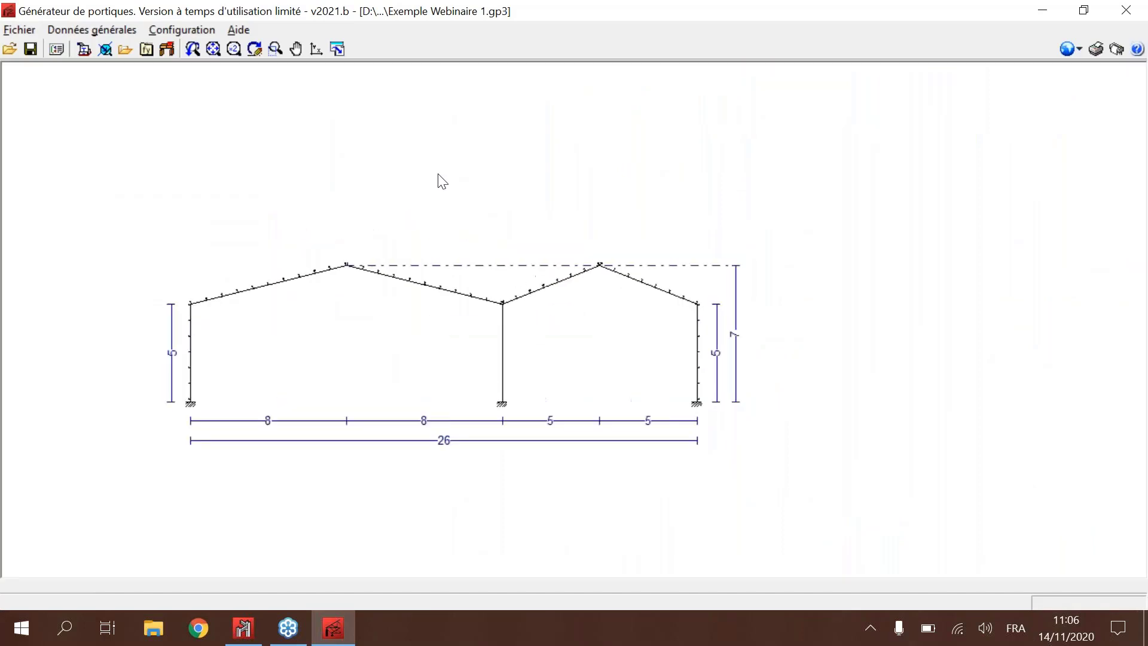
middle_drag(472, 220, 535, 205)
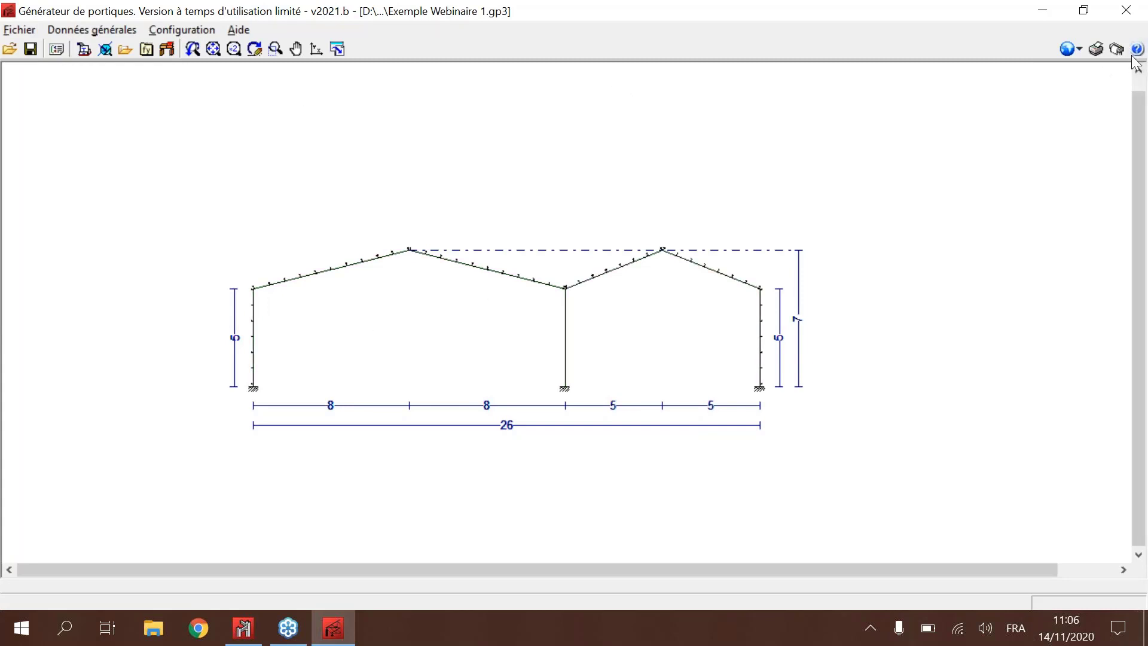
Step: Generate the portal frame report with project data, purlin and side rail verification and bar loads, and review its project data and standards
click(1098, 51)
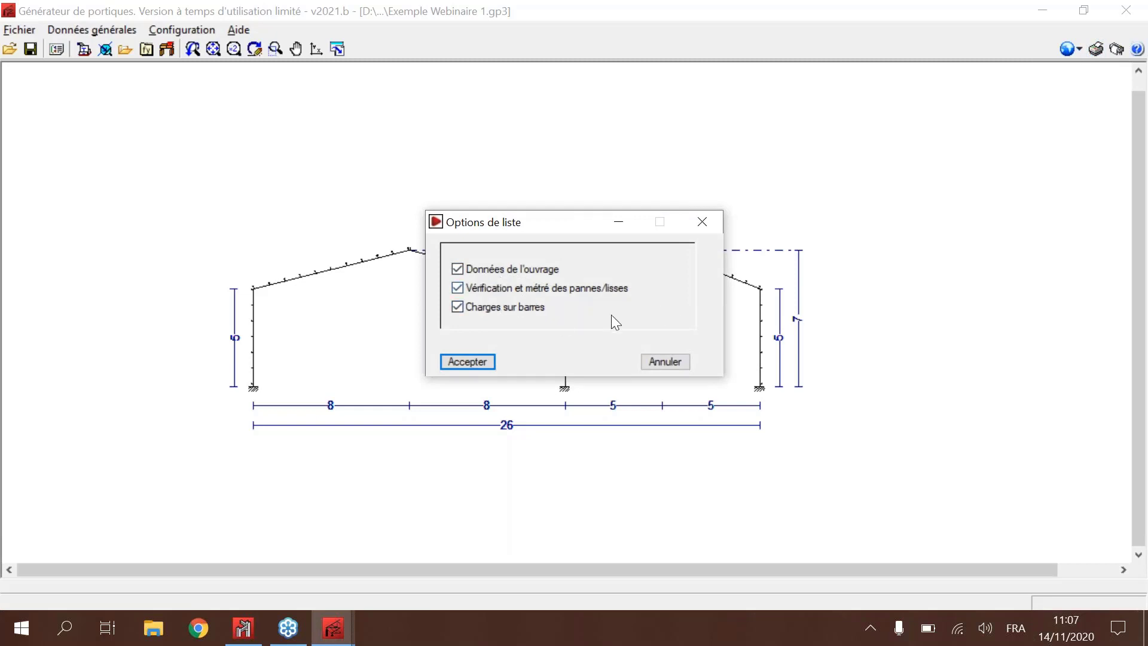
click(472, 362)
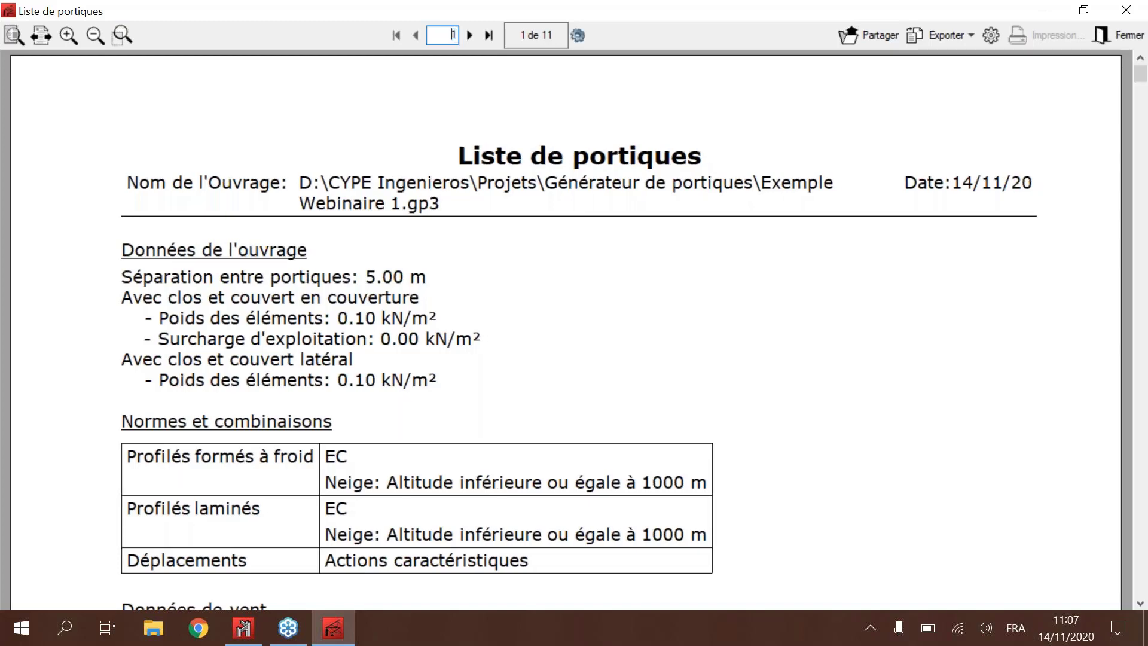
scroll(729, 356, down, 3)
scroll(729, 356, up, 1)
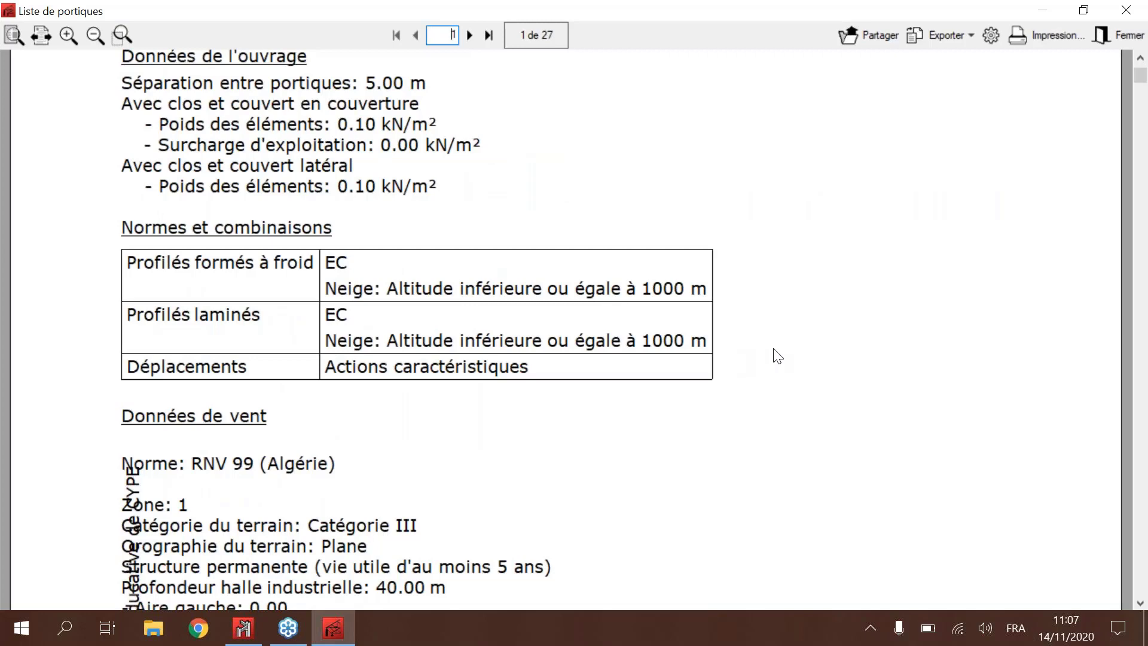
scroll(776, 357, up, 1)
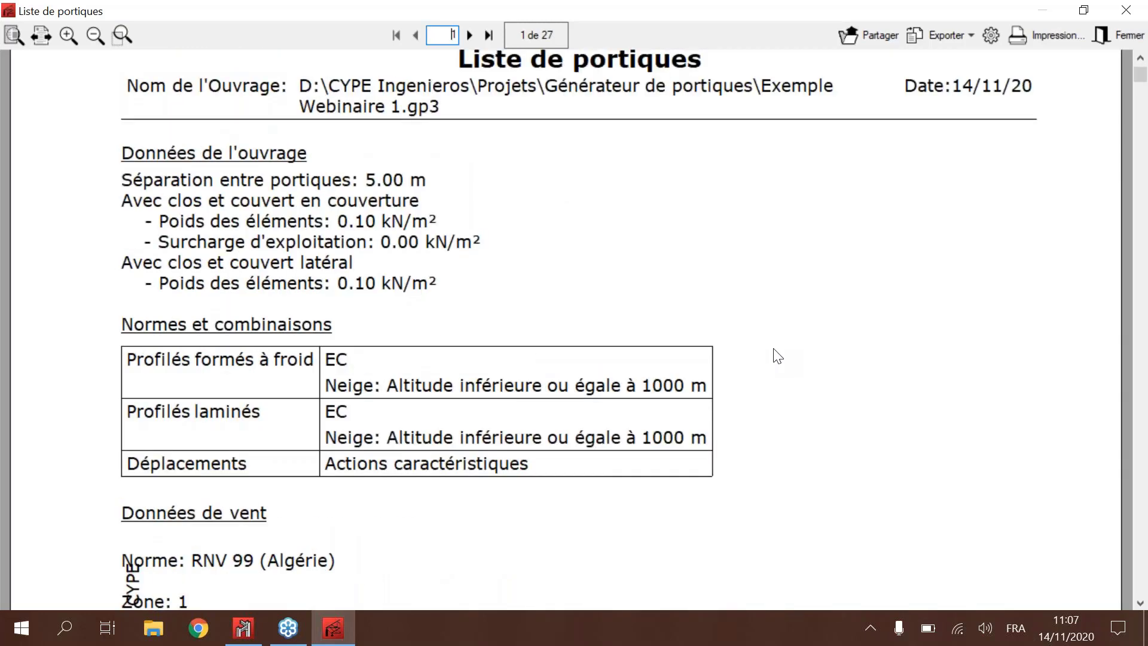
scroll(777, 357, down, 1)
scroll(776, 357, up, 1)
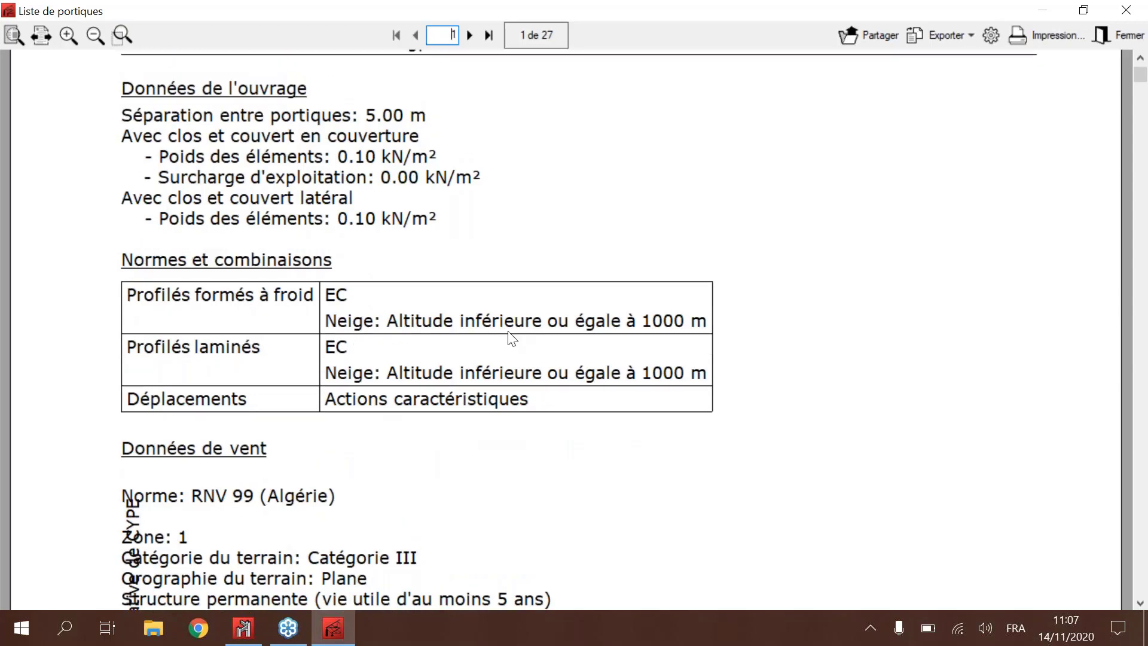
Step: Examine the report's wind data and hypotheses, snow data, profile steels and the geometry table of both portal frames
scroll(512, 337, down, 1)
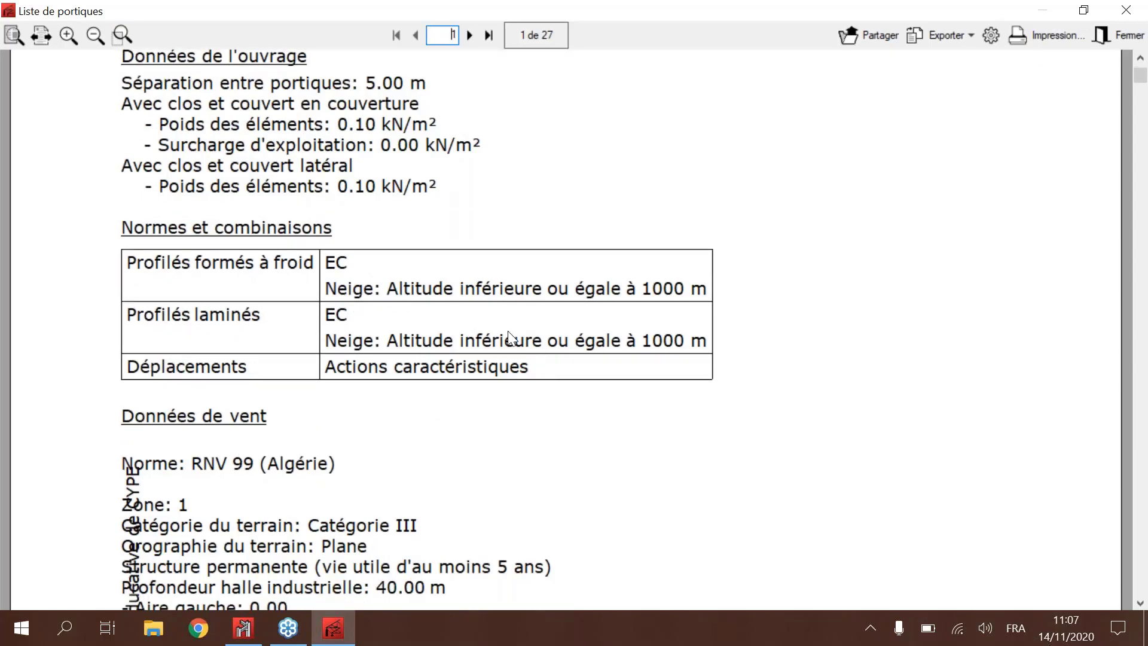
scroll(508, 332, down, 7)
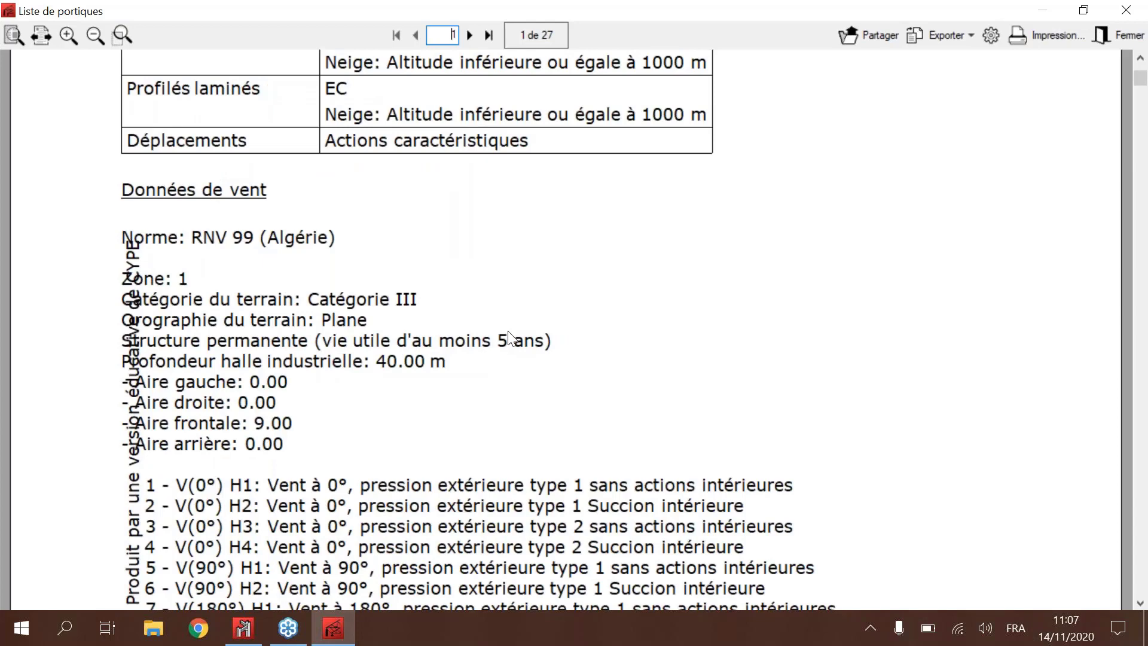
scroll(508, 332, down, 3)
scroll(511, 339, down, 17)
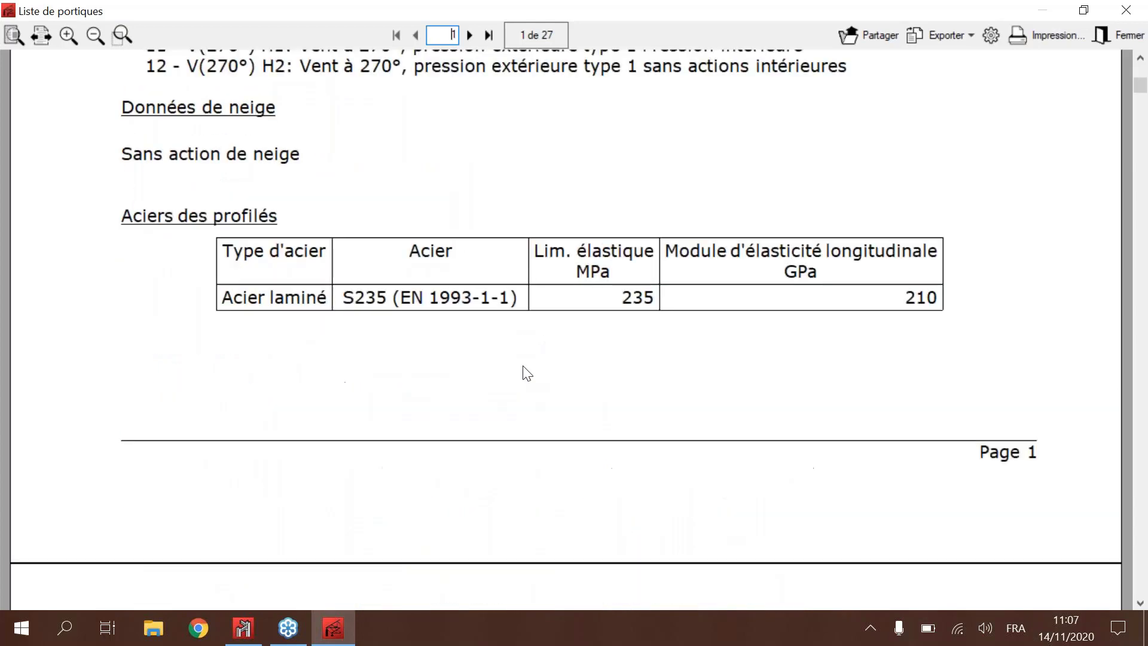
scroll(526, 373, down, 8)
scroll(552, 328, down, 4)
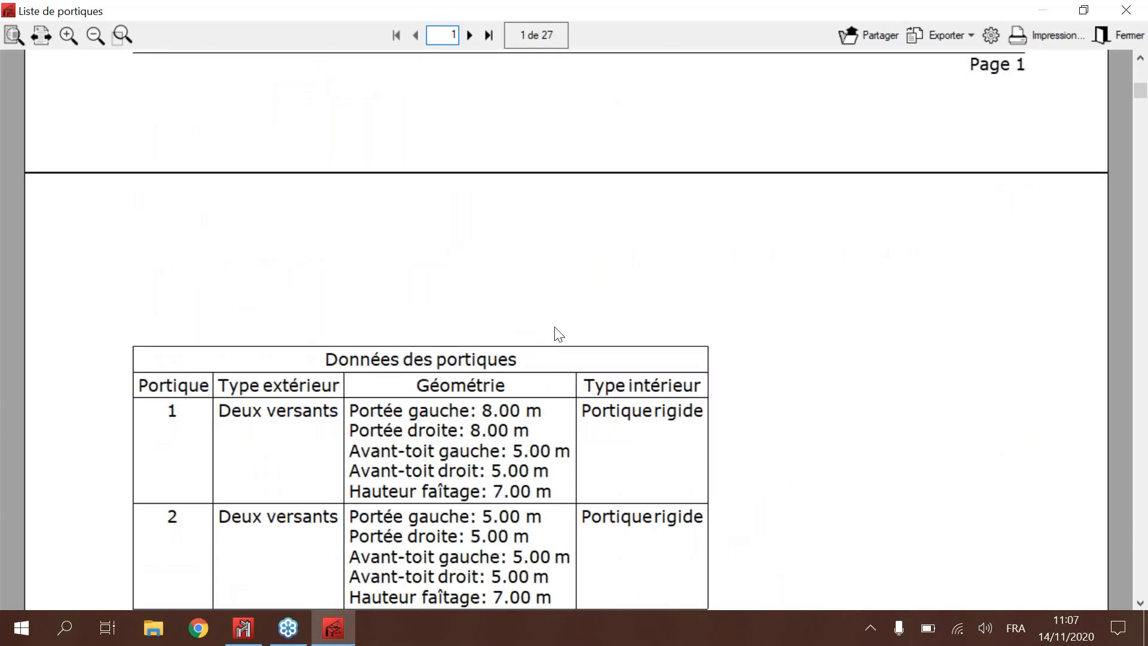
ctrl+scroll(525, 428, down, 1)
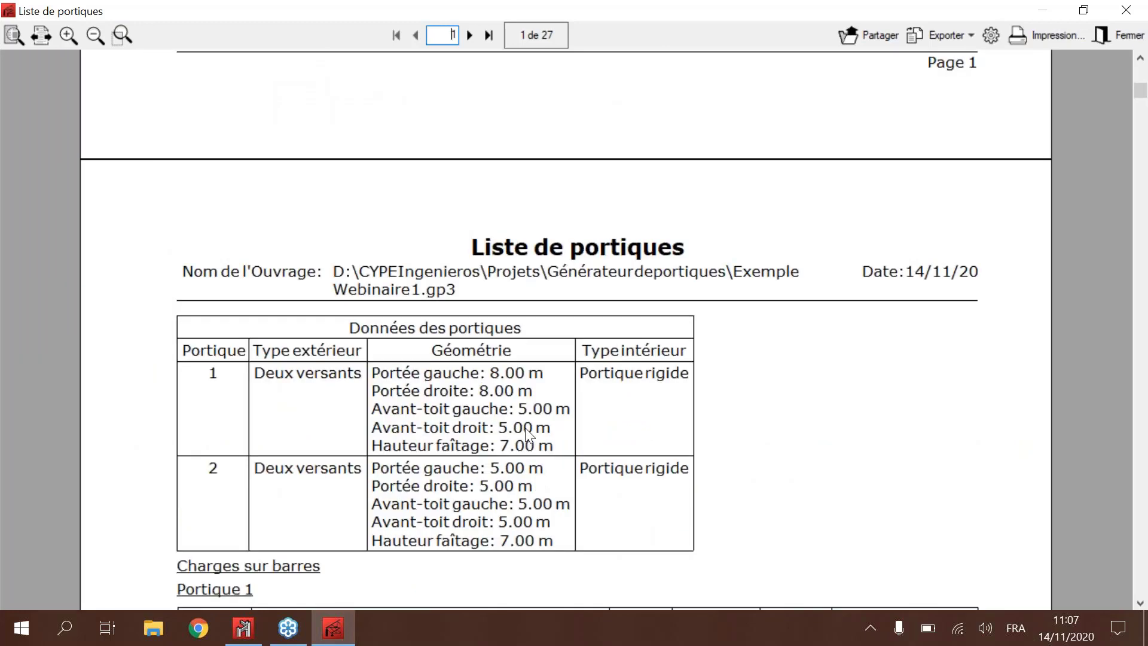
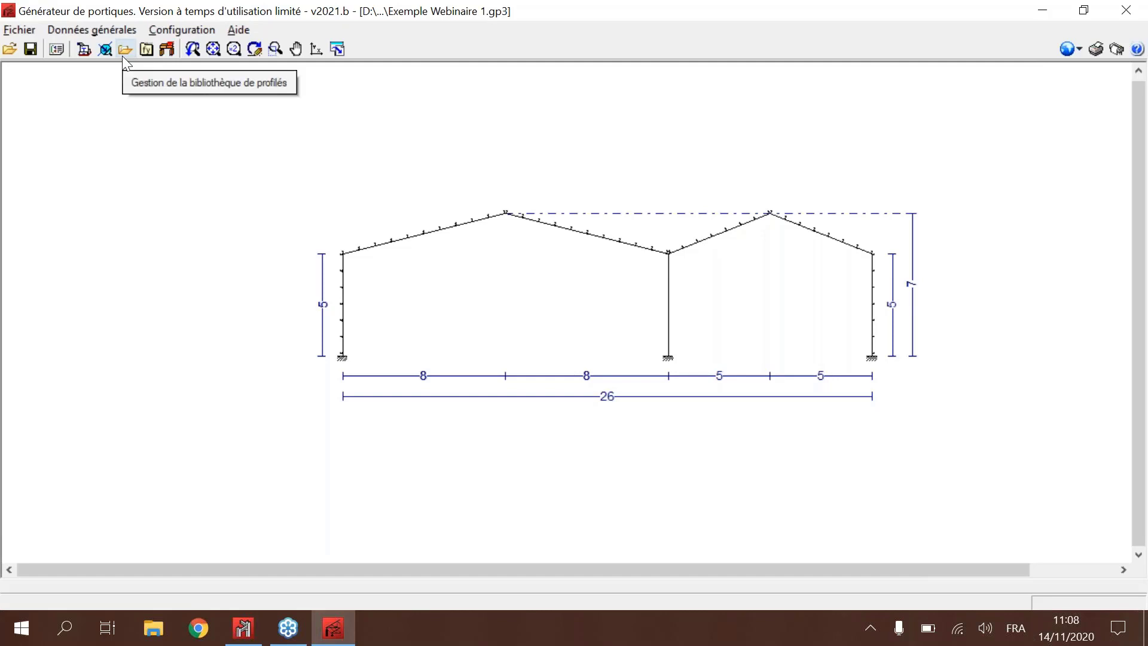
Step: Open the predefined profile series import in the profile library management and browse the available libraries, trying Condesa
click(124, 53)
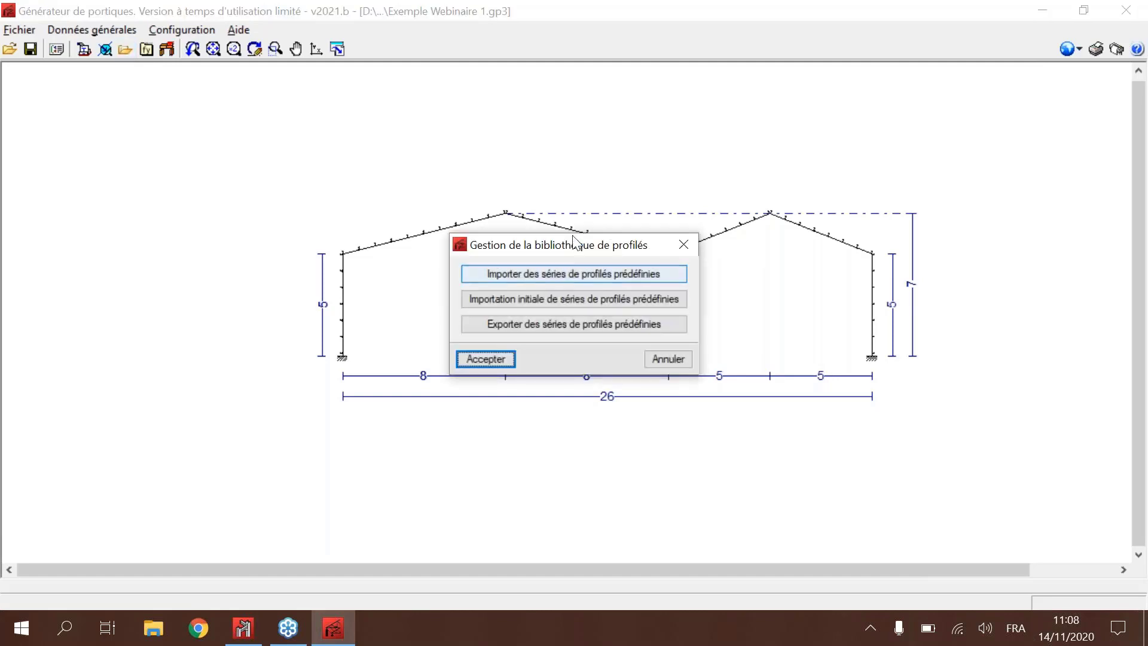
click(681, 245)
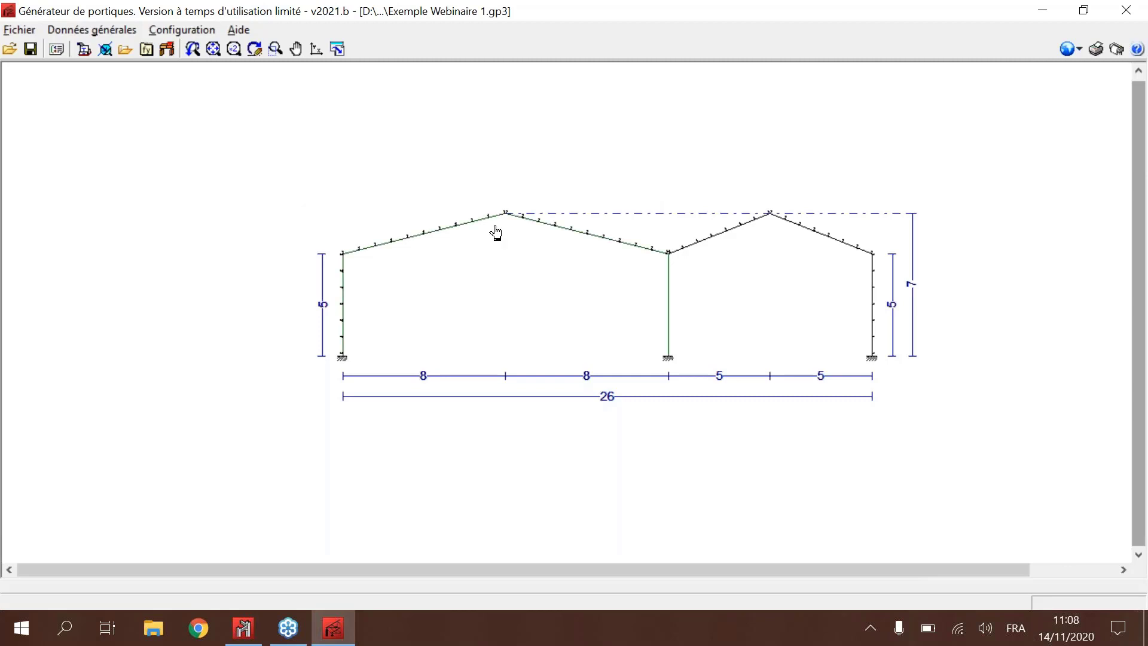
click(126, 50)
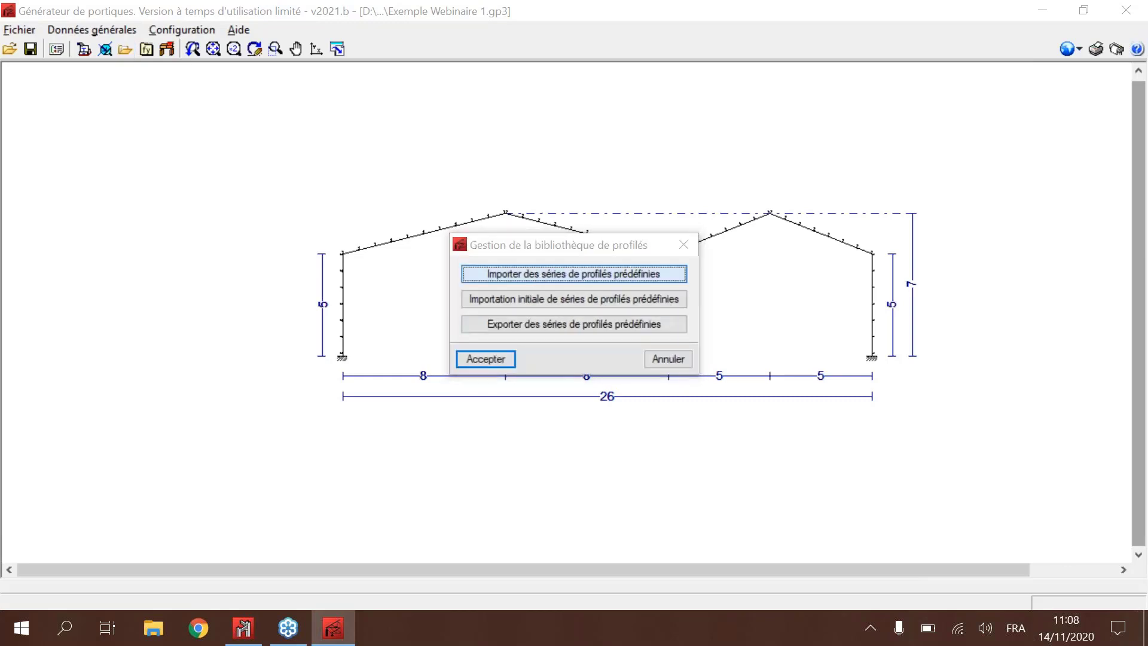
click(574, 274)
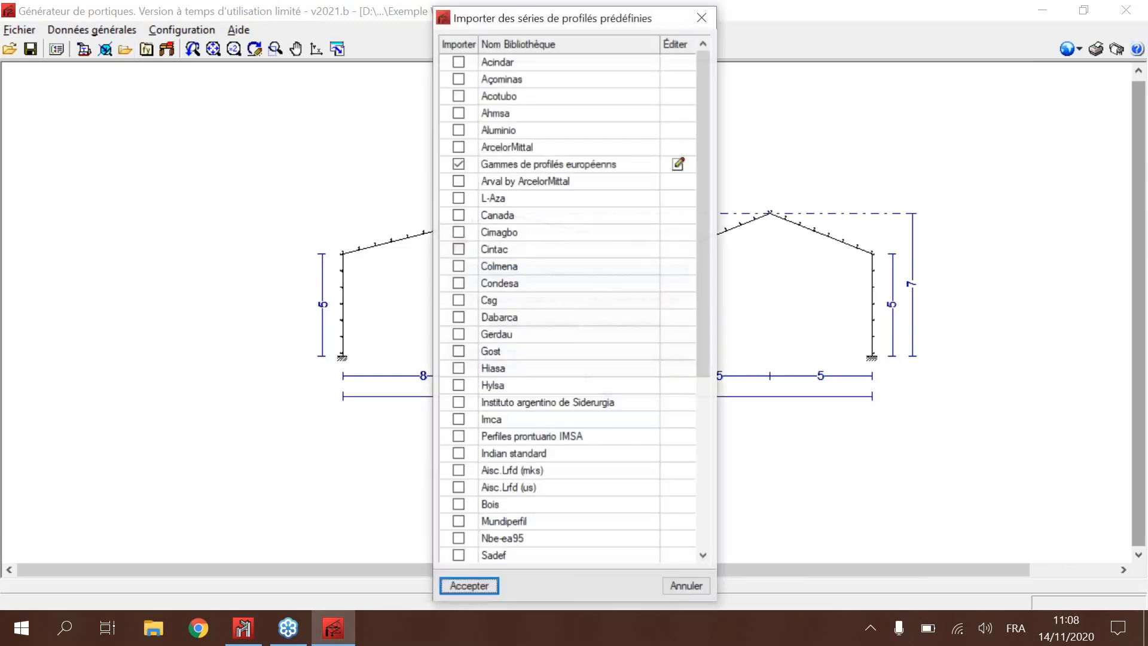
drag(548, 20, 299, 13)
scroll(256, 215, down, 2)
scroll(197, 193, up, 1)
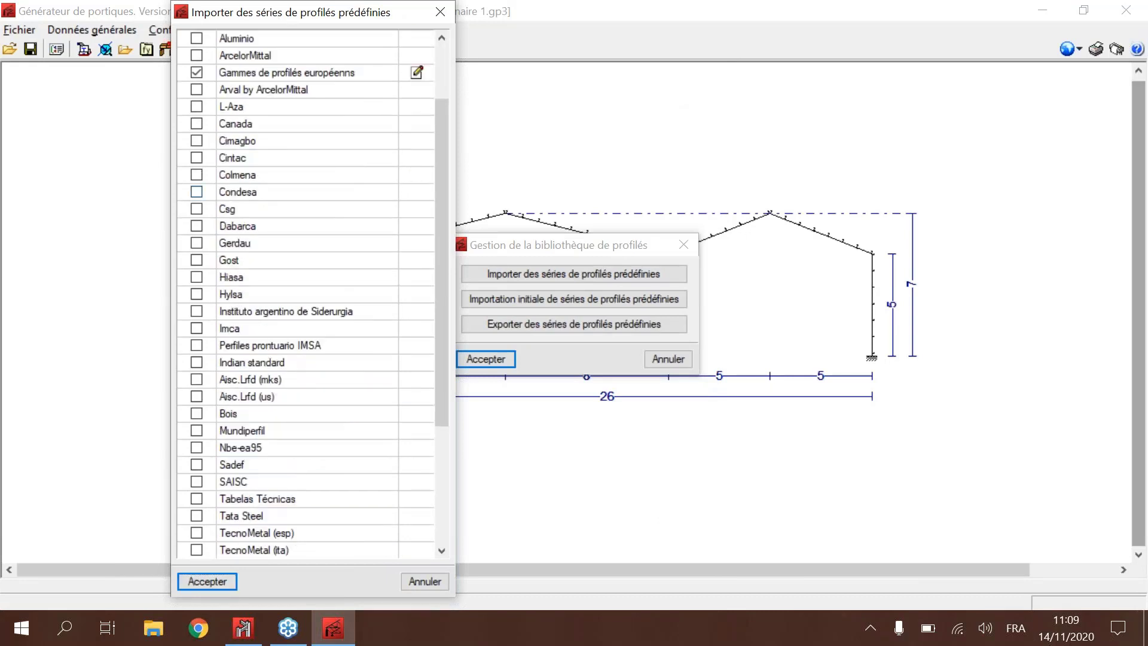
click(197, 191)
key(Escape)
scroll(205, 263, up, 2)
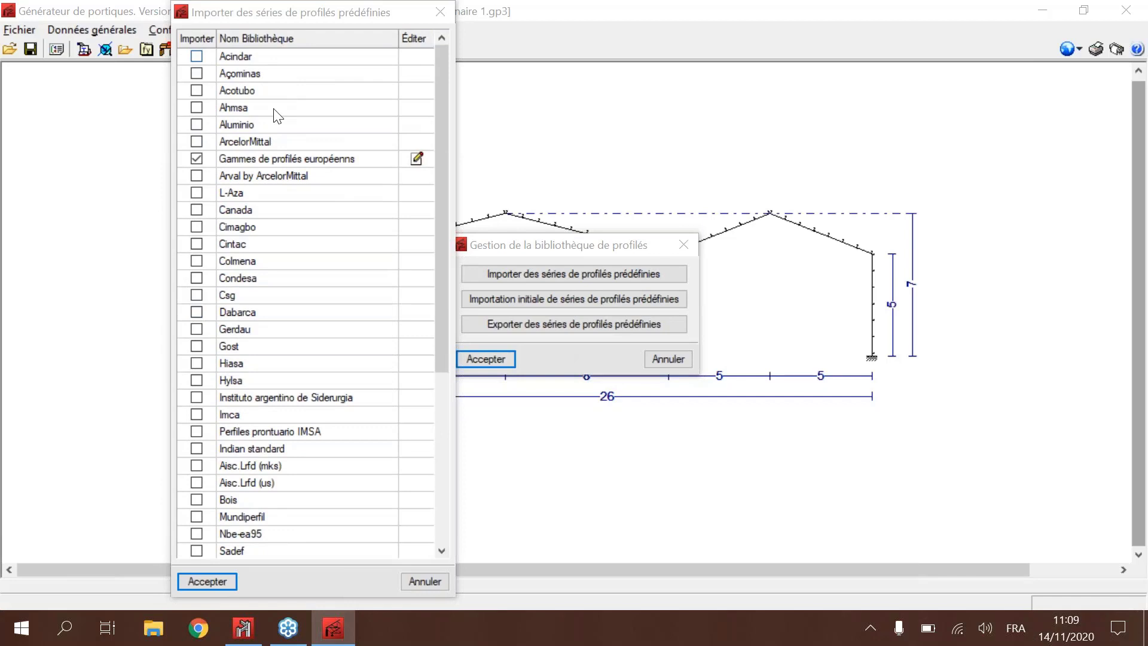
Step: Include the Acindar and Sadef libraries in the profile series import, and view the user's steel types library
click(197, 56)
key(Return)
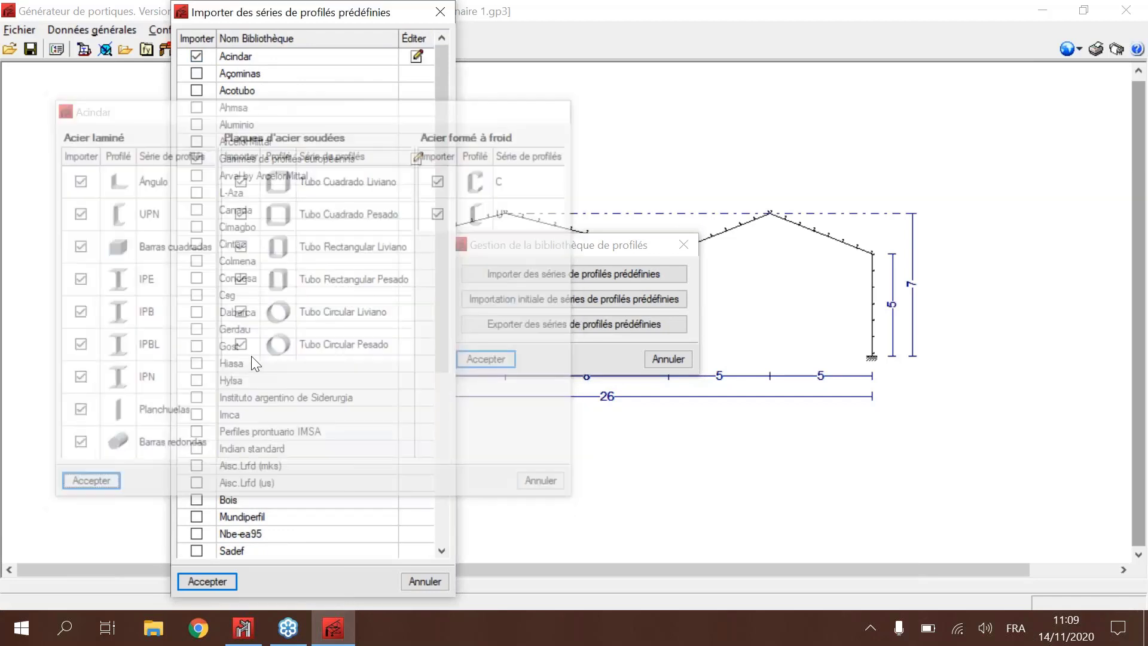
scroll(251, 356, down, 5)
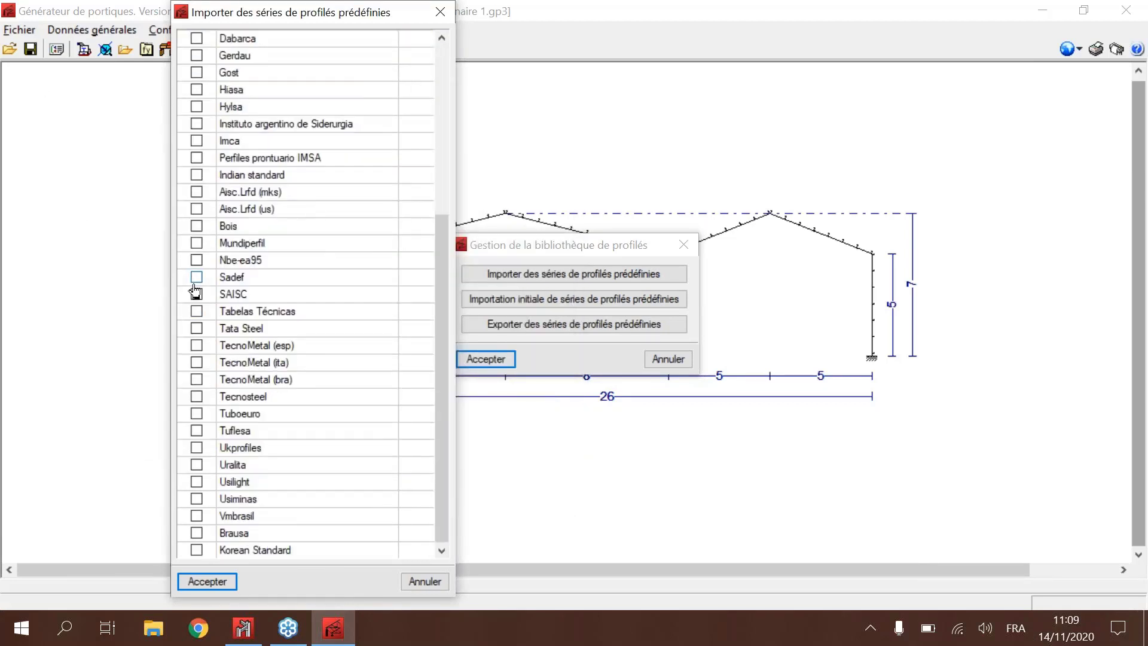
click(197, 277)
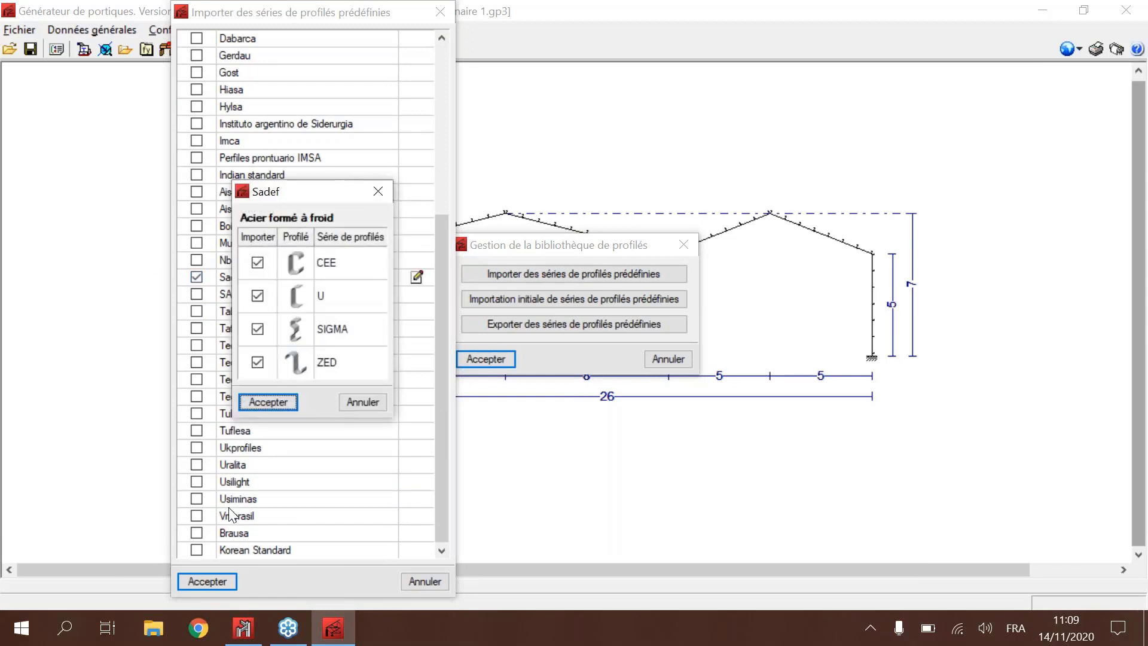
key(Return)
key(Return)
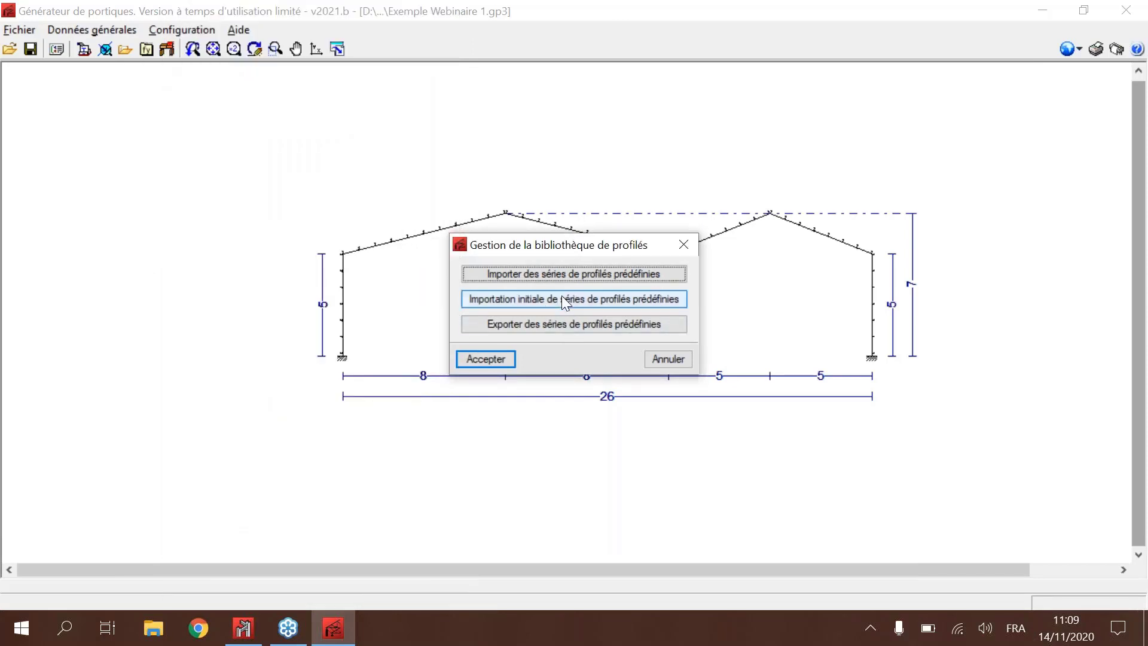
key(Return)
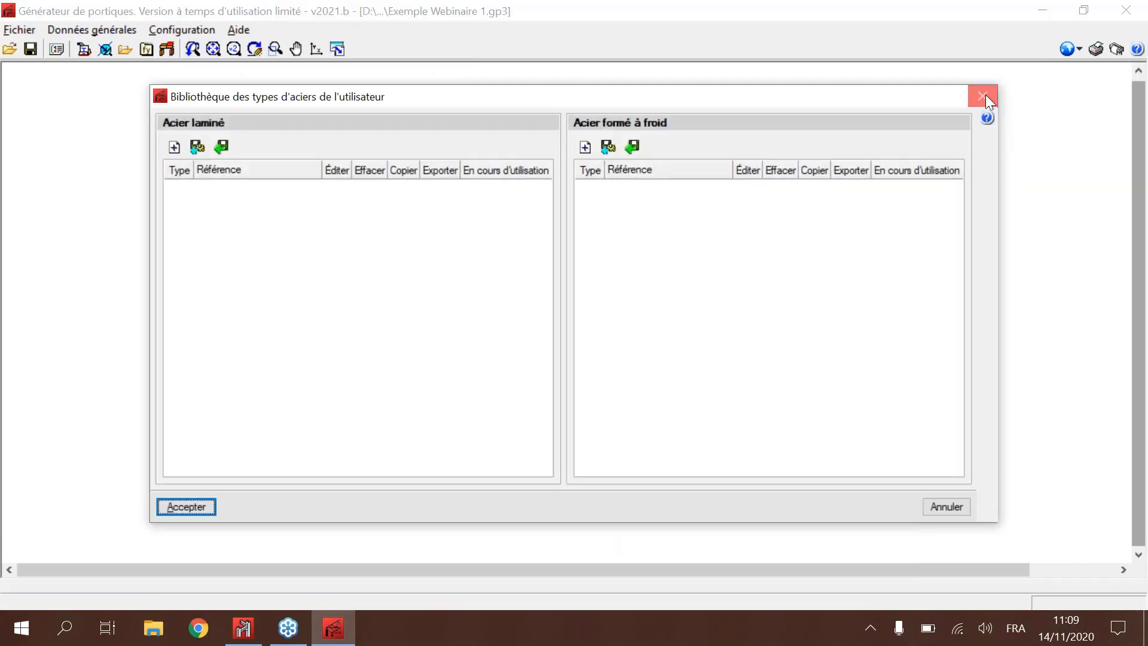
key(Return)
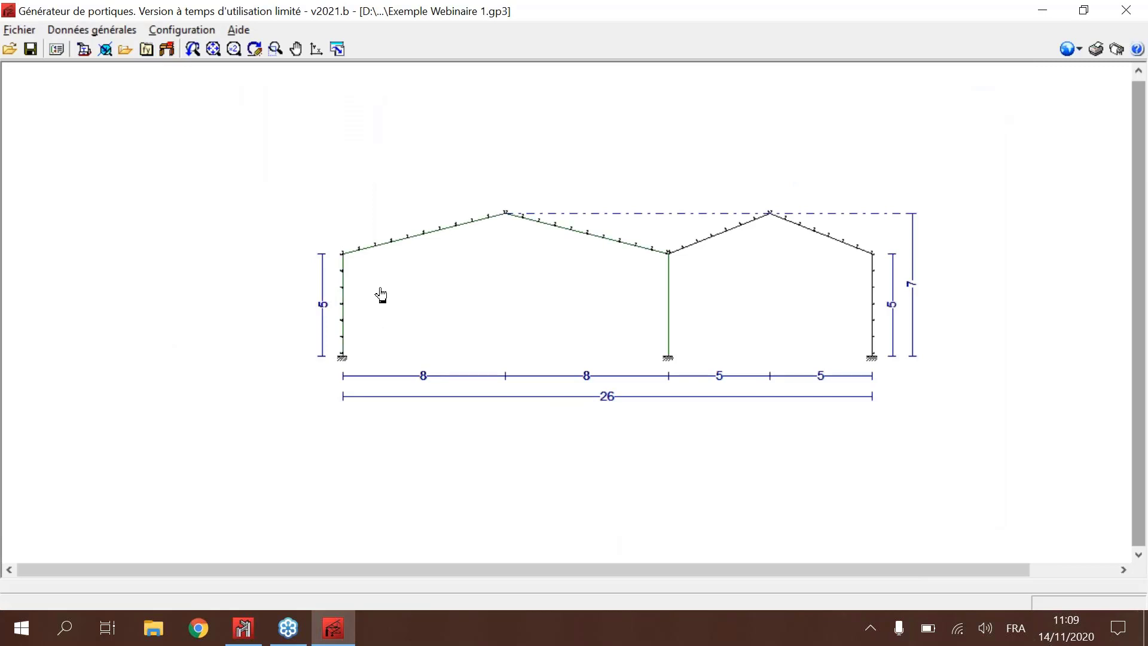
Step: Start the export to CYPE 3D, accept the purlin and side rail verifications, and bring the export options into full view
click(166, 50)
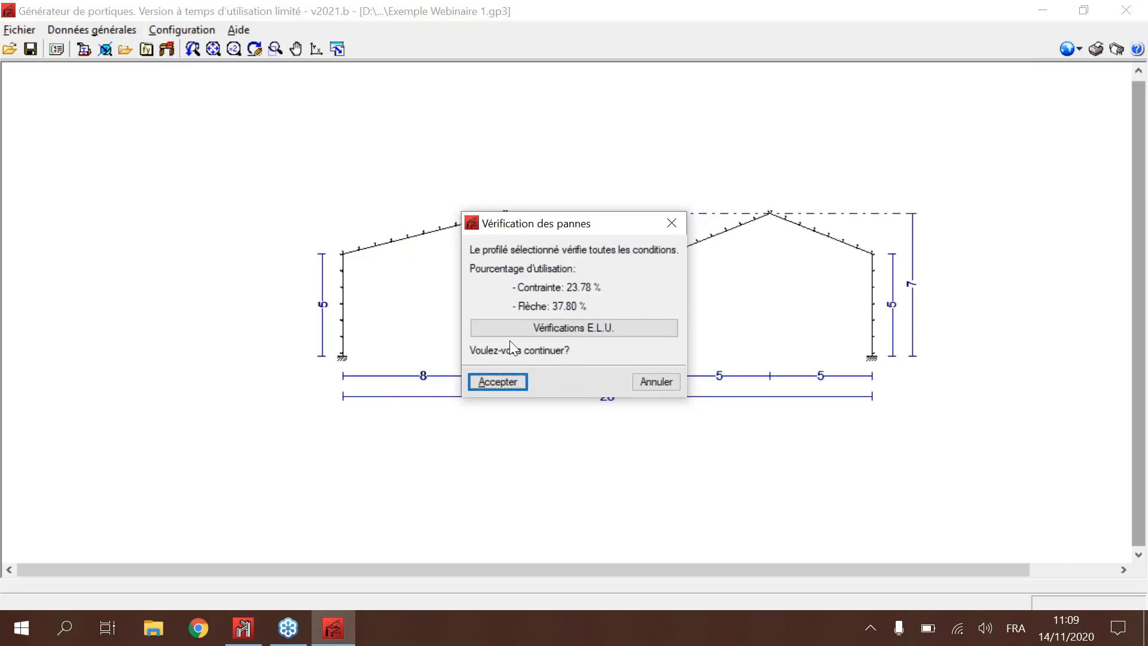
click(502, 383)
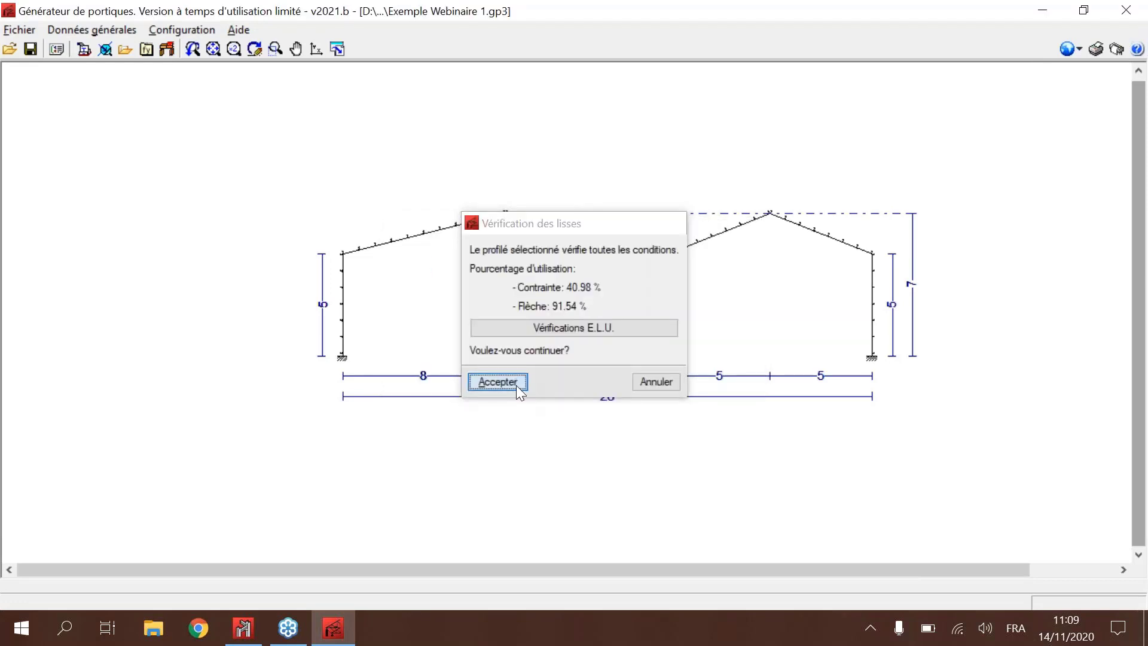
click(516, 386)
key(Escape)
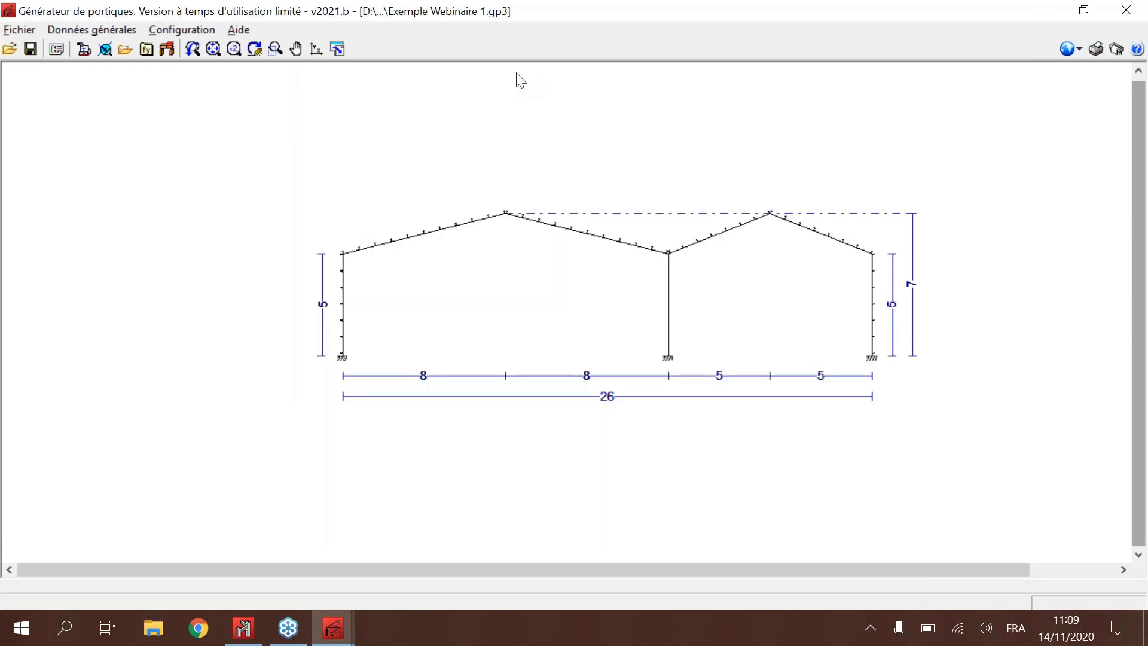
key(alt+Tab)
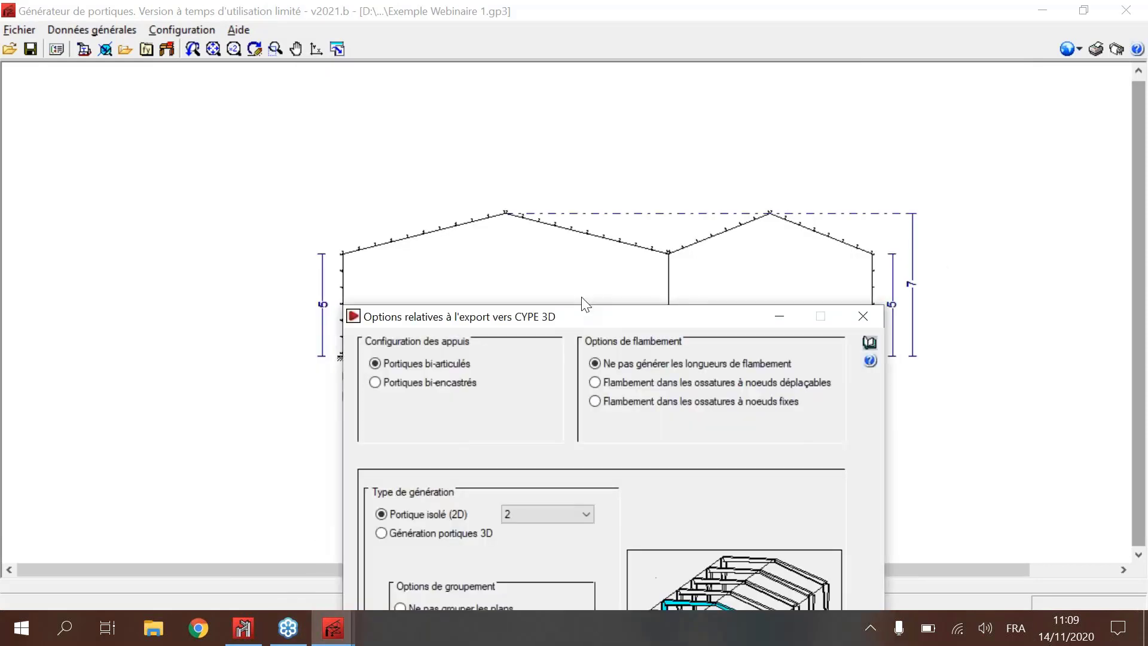
drag(582, 297, 560, 52)
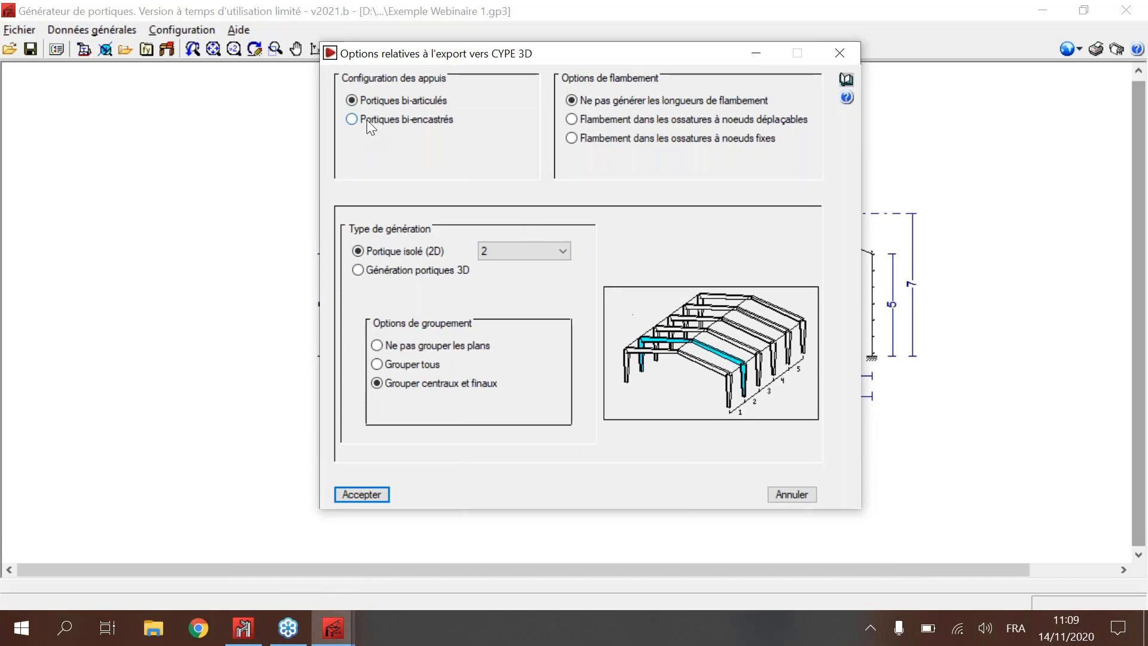
Step: Set the exported frames to Portiques bi-encastrés and the buckling option to Flambement dans les ossatures à noeuds déplaçables
click(433, 123)
click(612, 123)
click(536, 258)
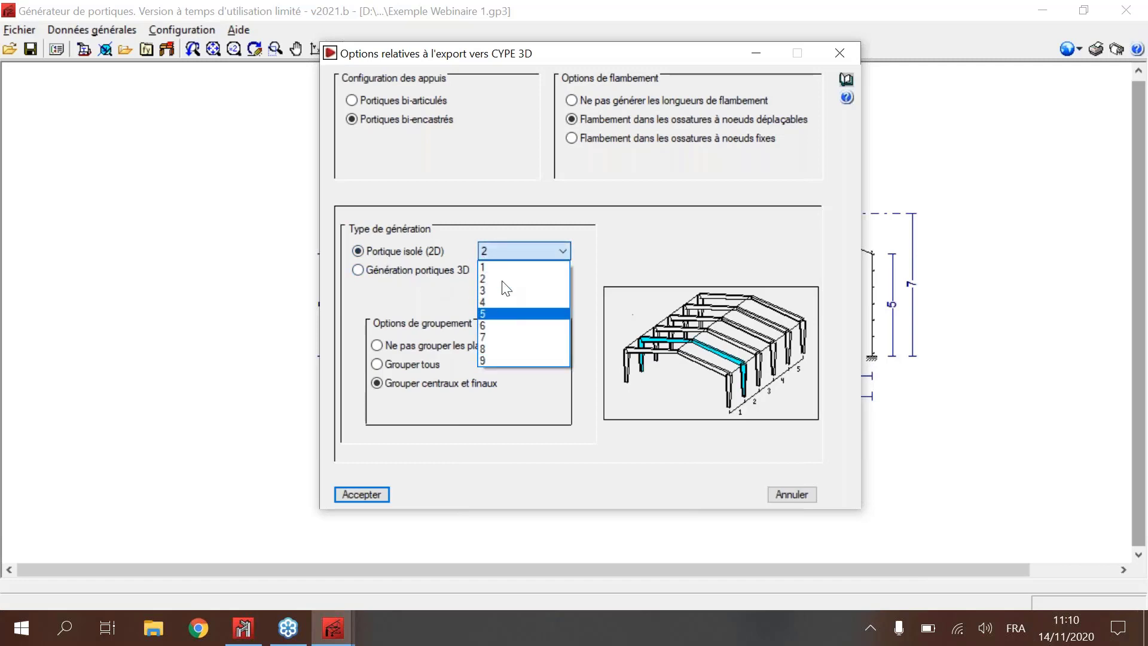
click(501, 253)
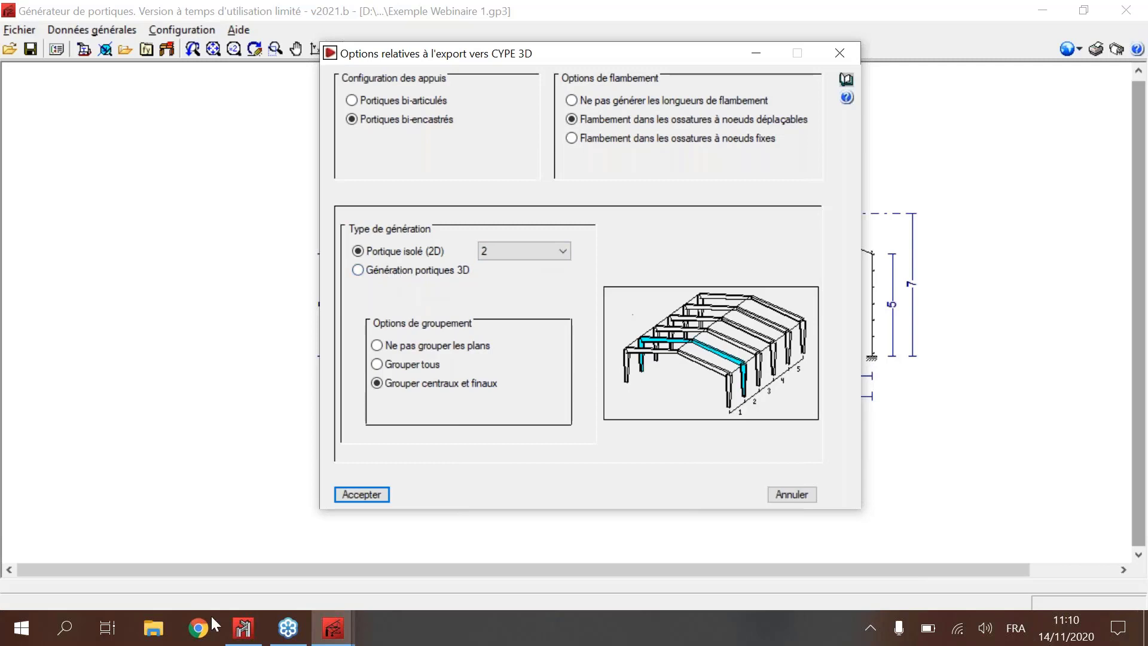
click(242, 628)
click(241, 628)
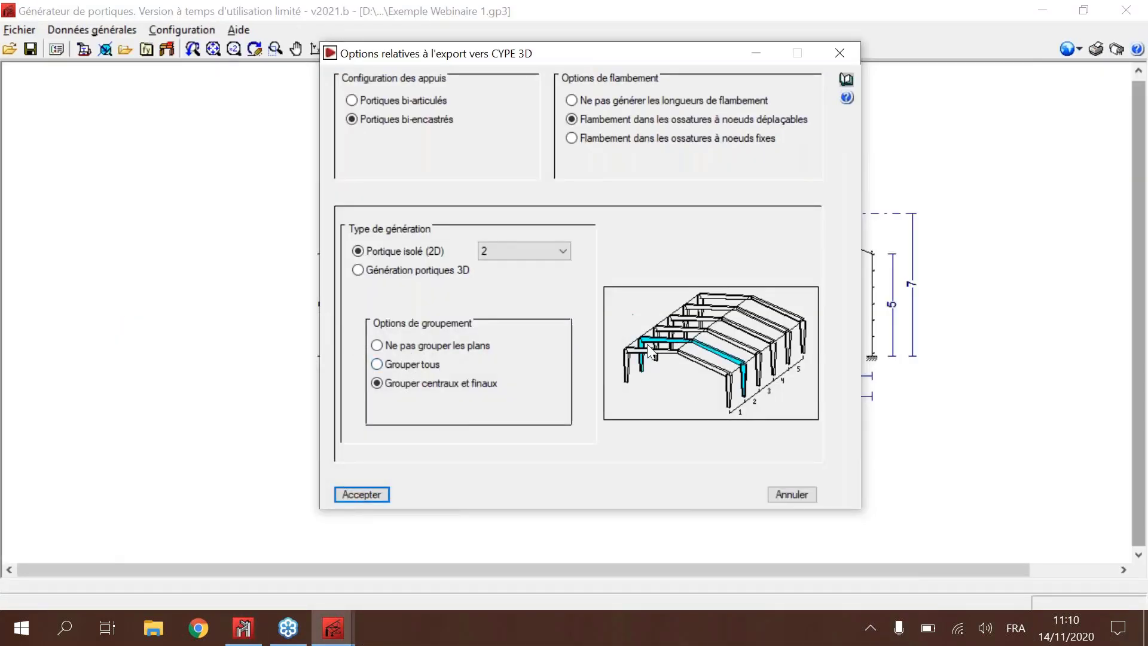
Step: Set the grouping to Ne pas grouper les plans, run the export to CYPE 3D and save the current project data
click(427, 364)
click(396, 345)
click(383, 495)
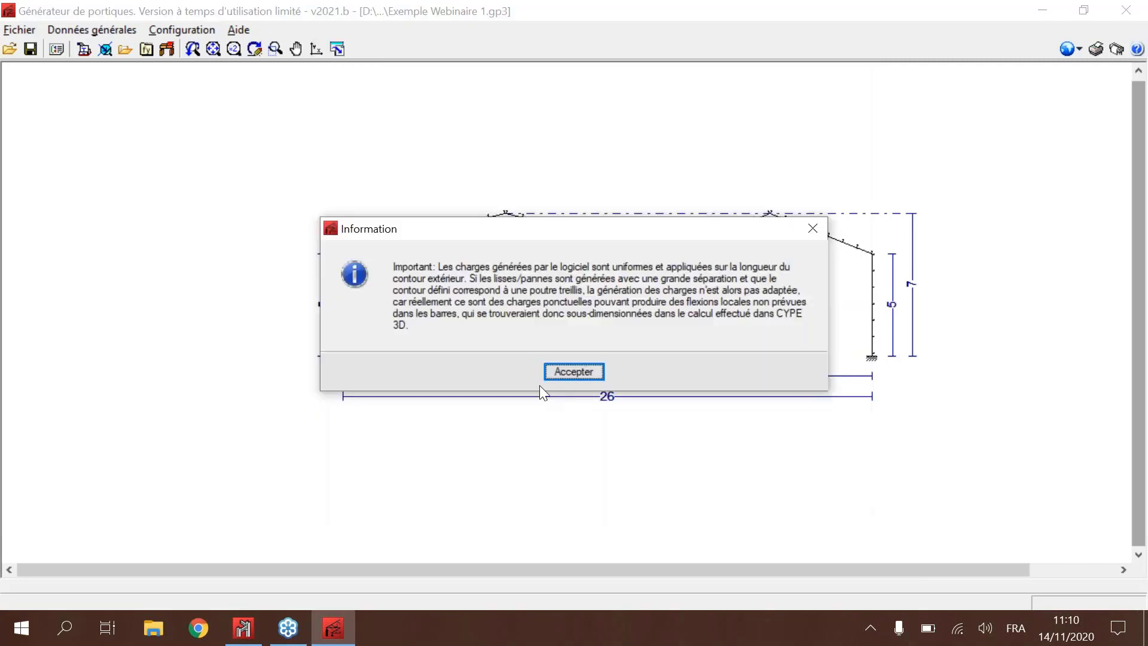
click(595, 373)
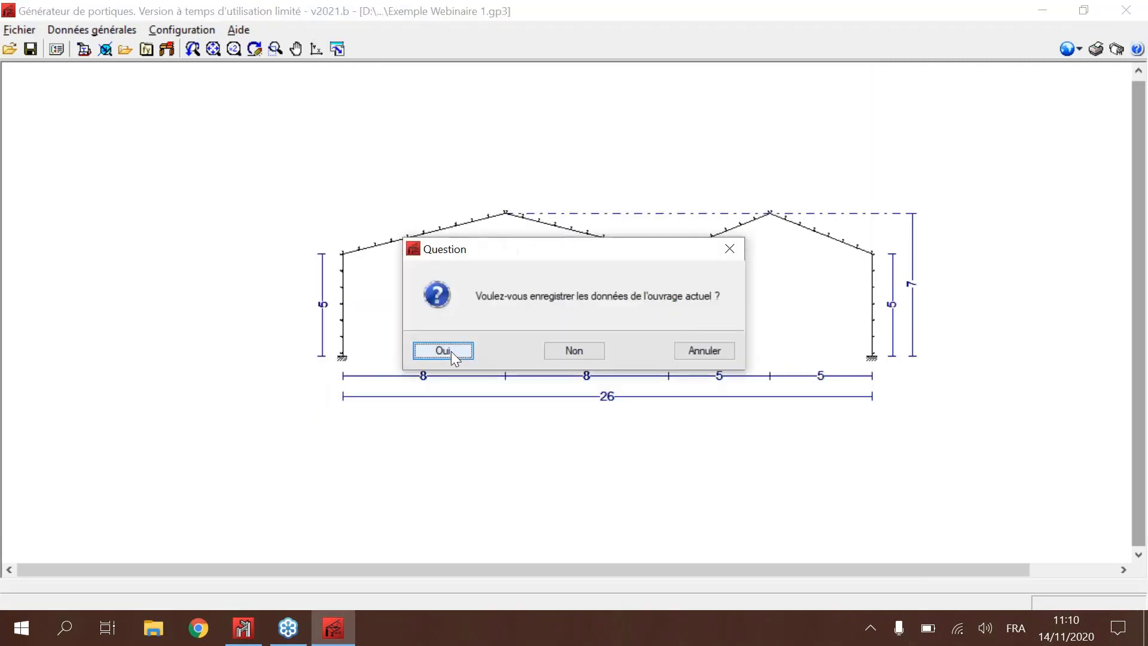
click(451, 350)
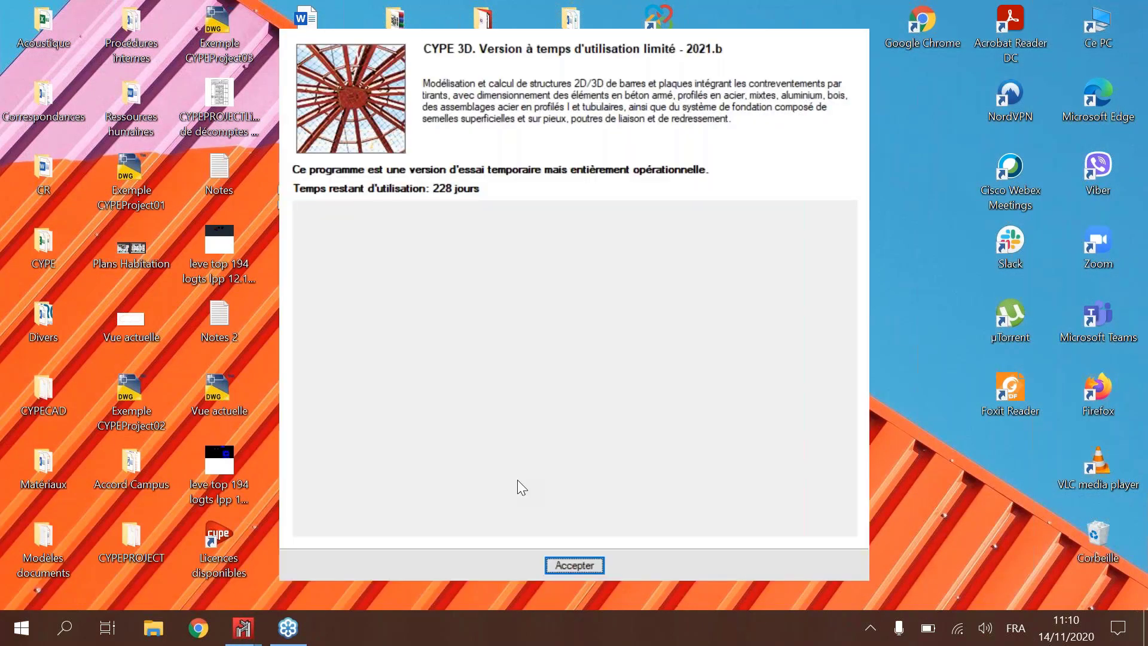
Step: Accept the CYPE 3D trial version notice and minimise the already open Exemple Webinaire model
key(Return)
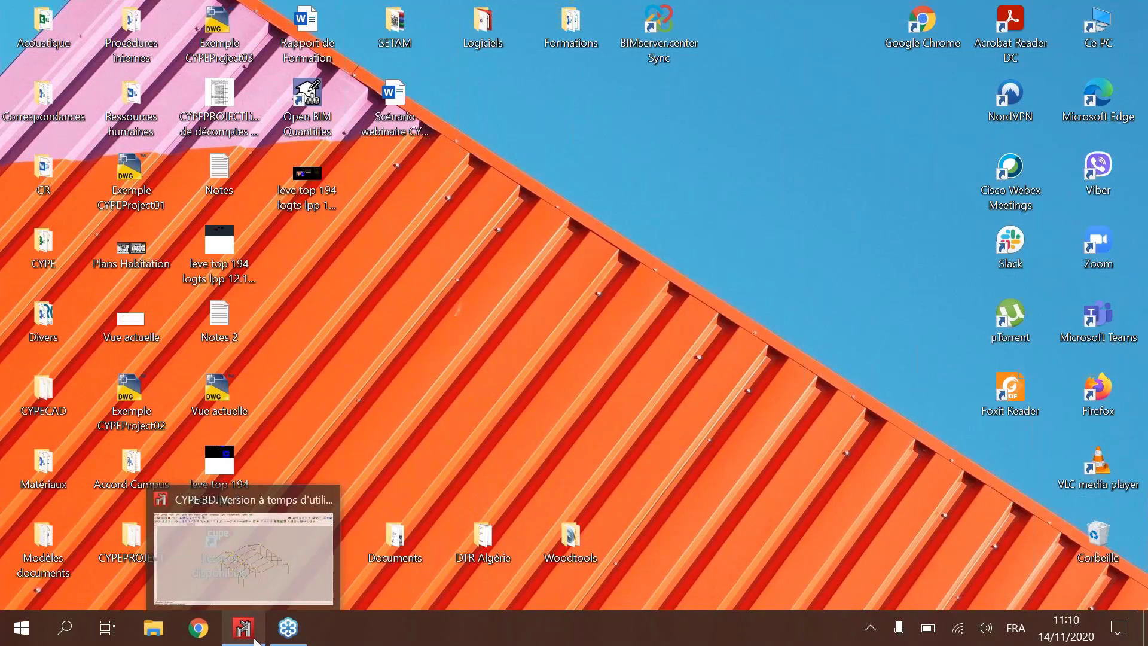
click(257, 637)
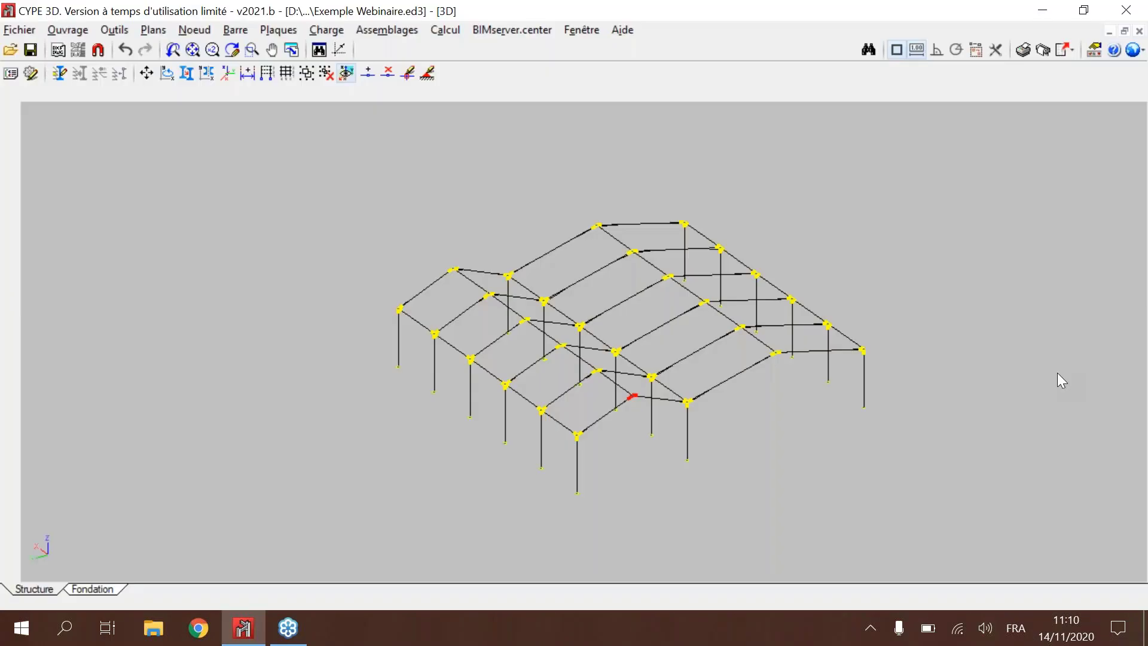
click(1041, 11)
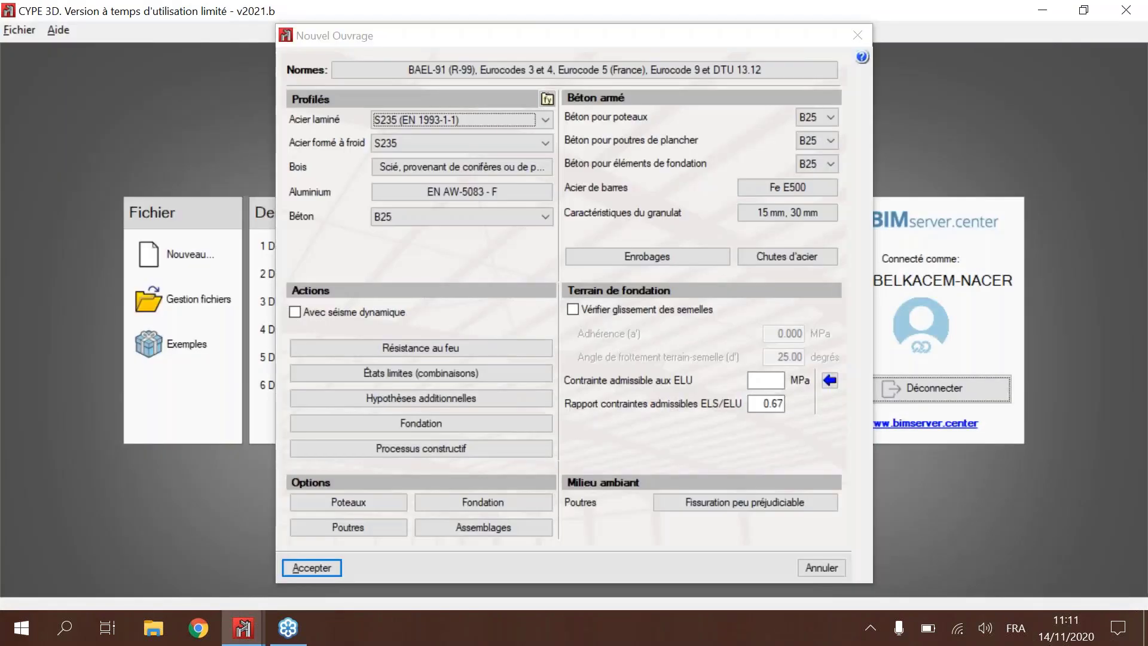
Step: Review the new project's design standards and the available rolled steel grades, keeping S235 (EN 1993-1-1)
click(482, 70)
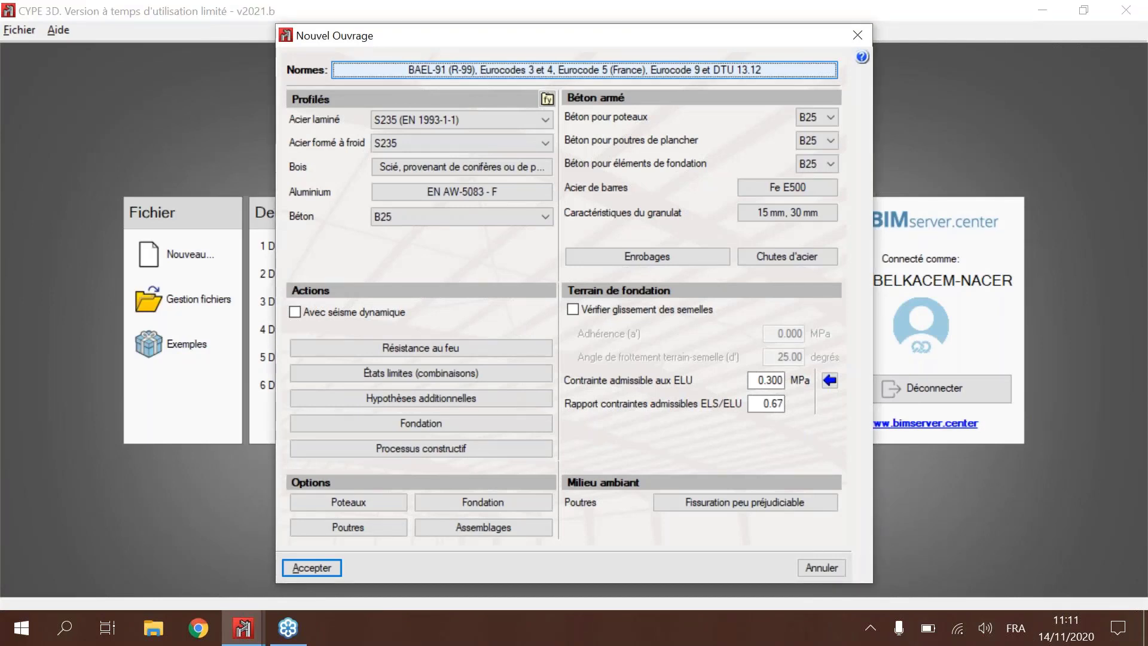
key(Escape)
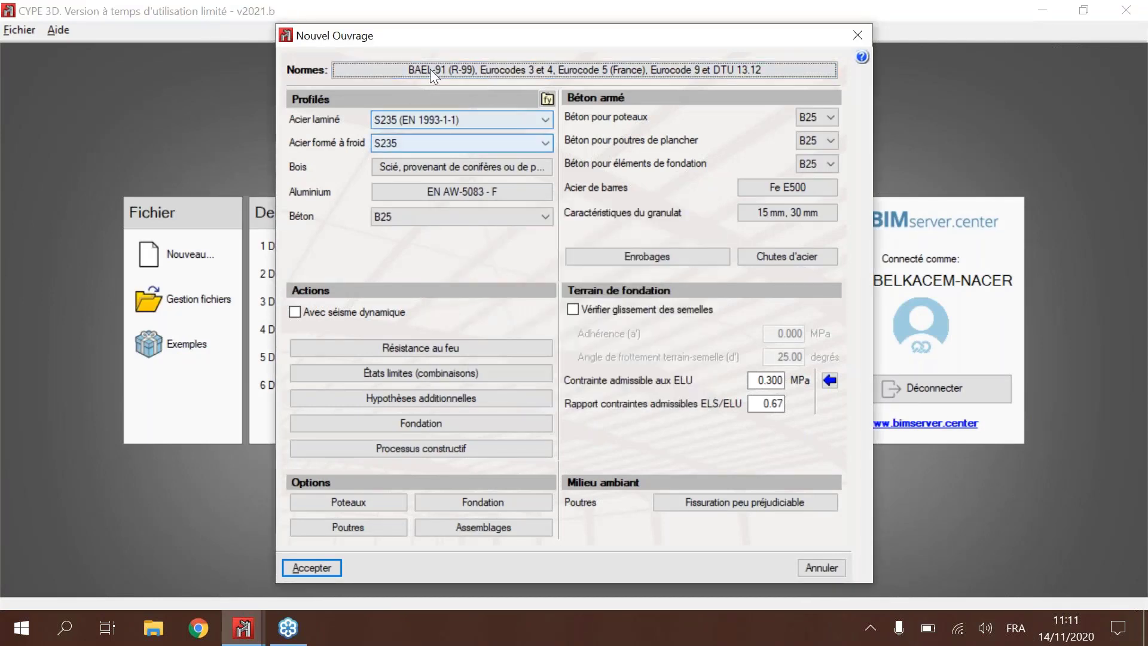
click(444, 113)
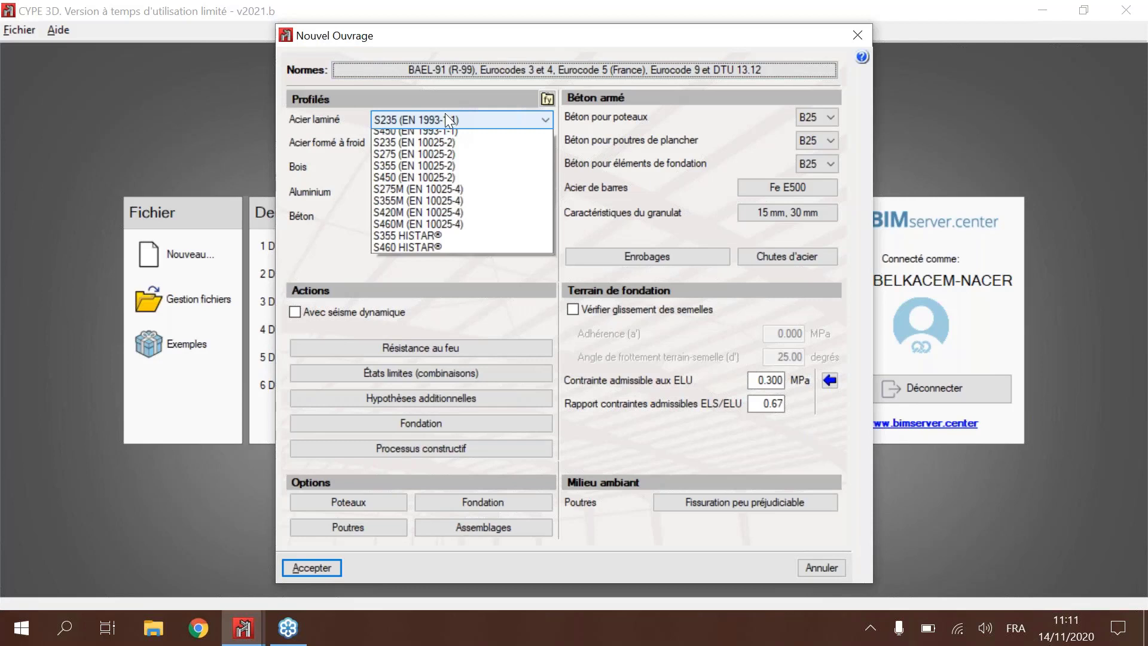
click(445, 113)
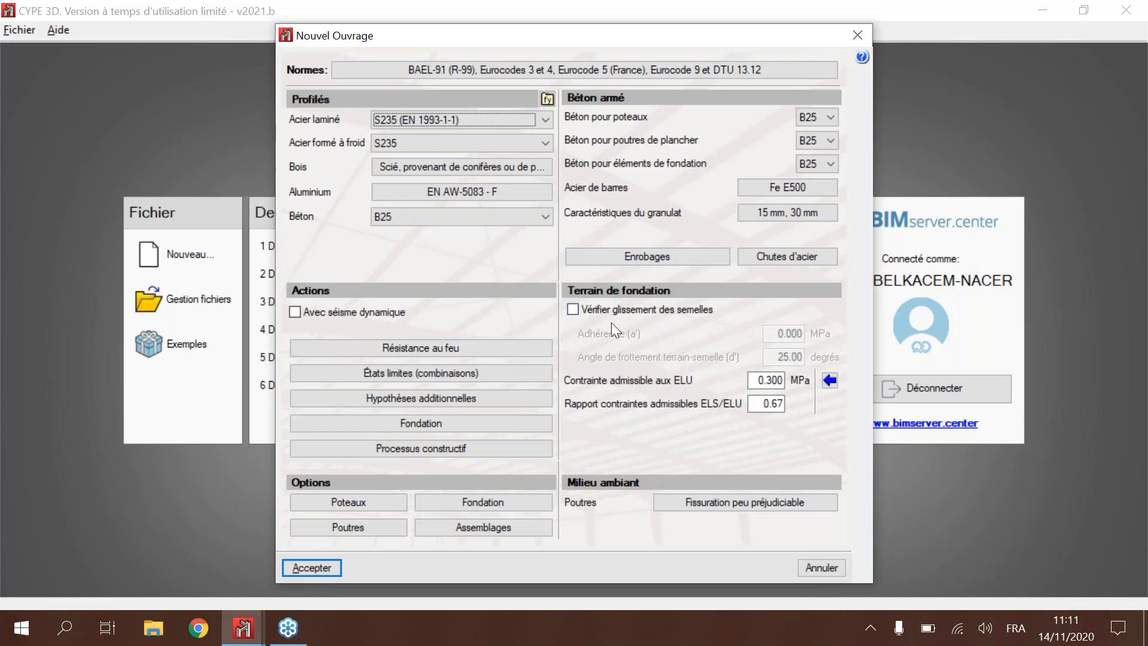
Step: Enable dynamic seismic action with Algeria's RPA 99 / v 2003 standard and accept its parameters
click(335, 312)
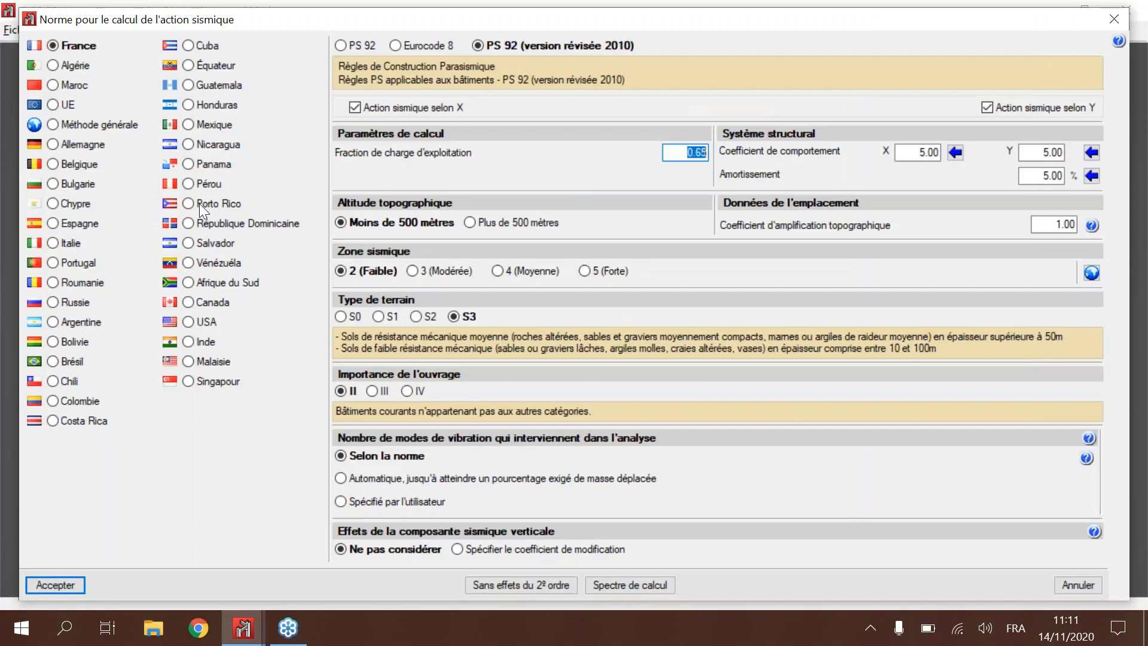
click(54, 65)
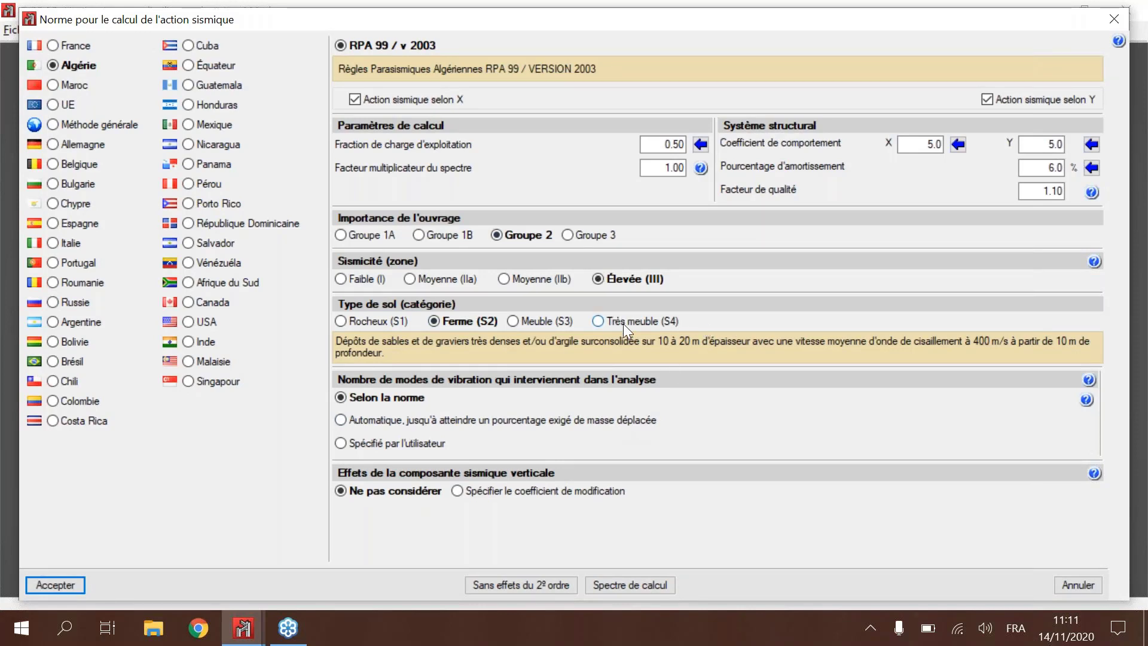
click(65, 589)
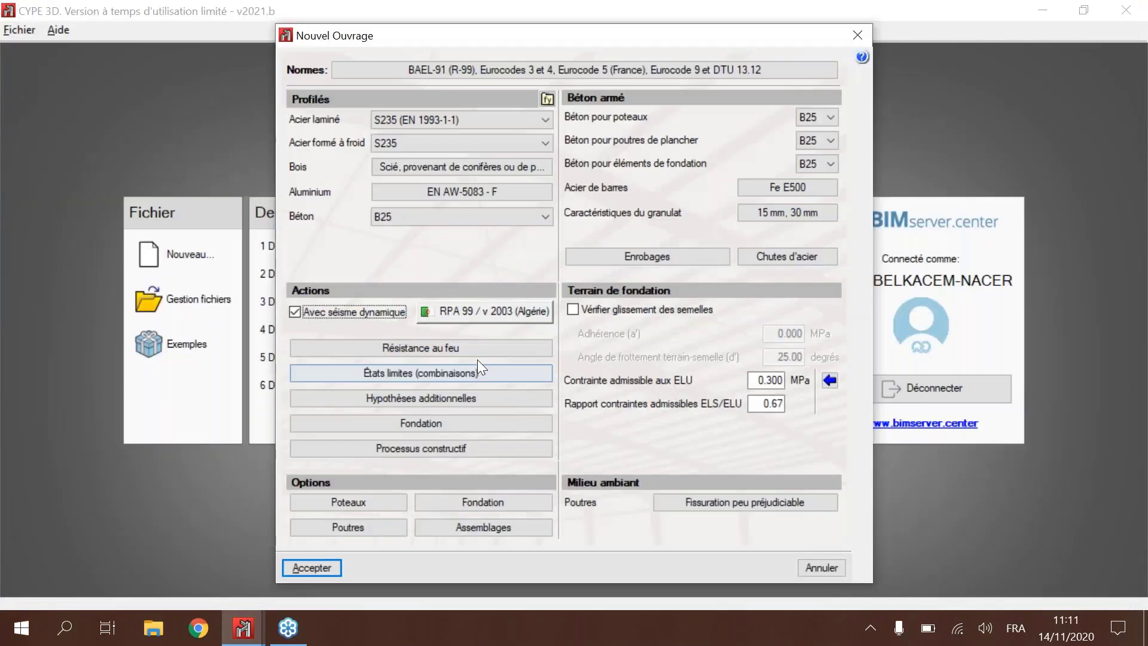
Step: Show the steel fire resistance verification options (EN1993-1-2:2005) and close them without applying
click(470, 349)
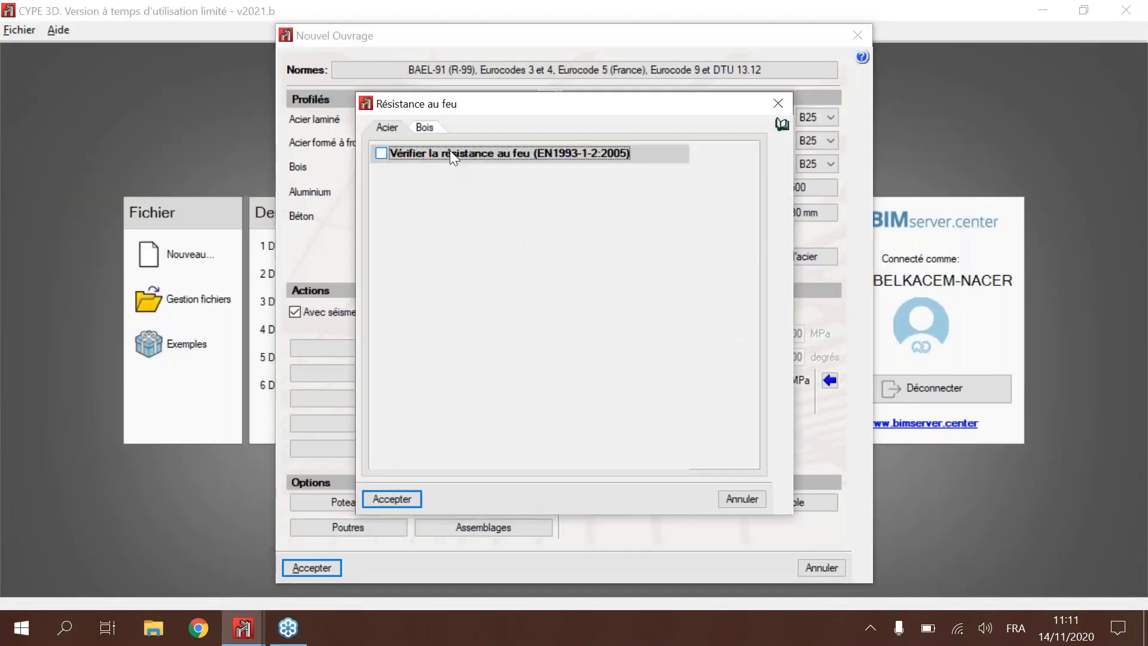
click(450, 153)
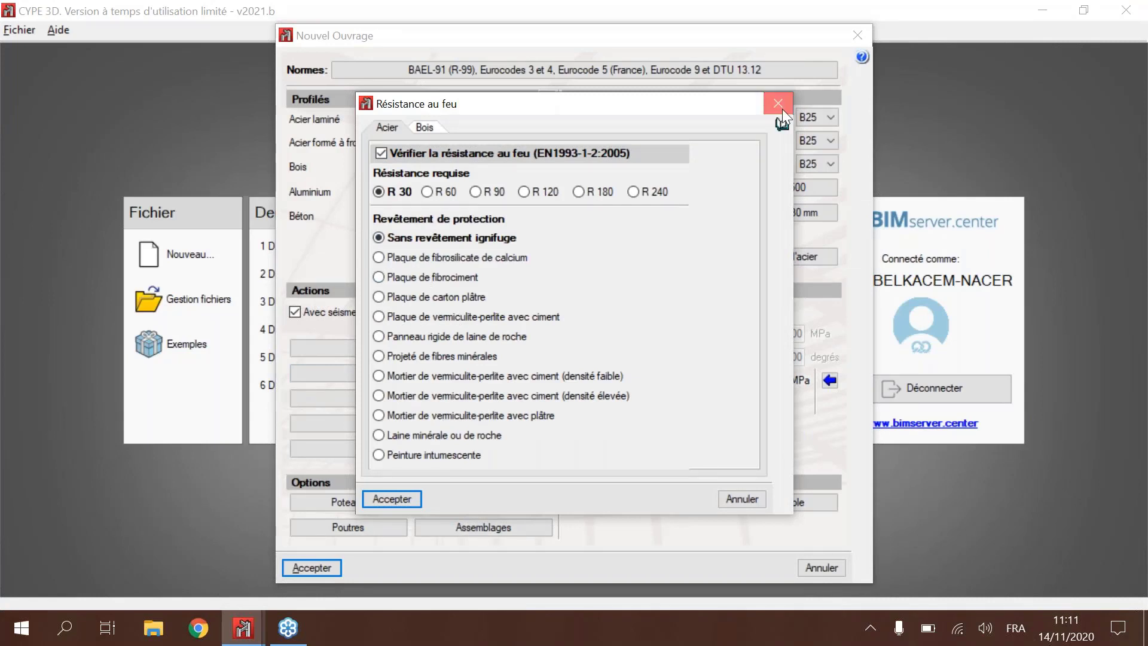
click(781, 106)
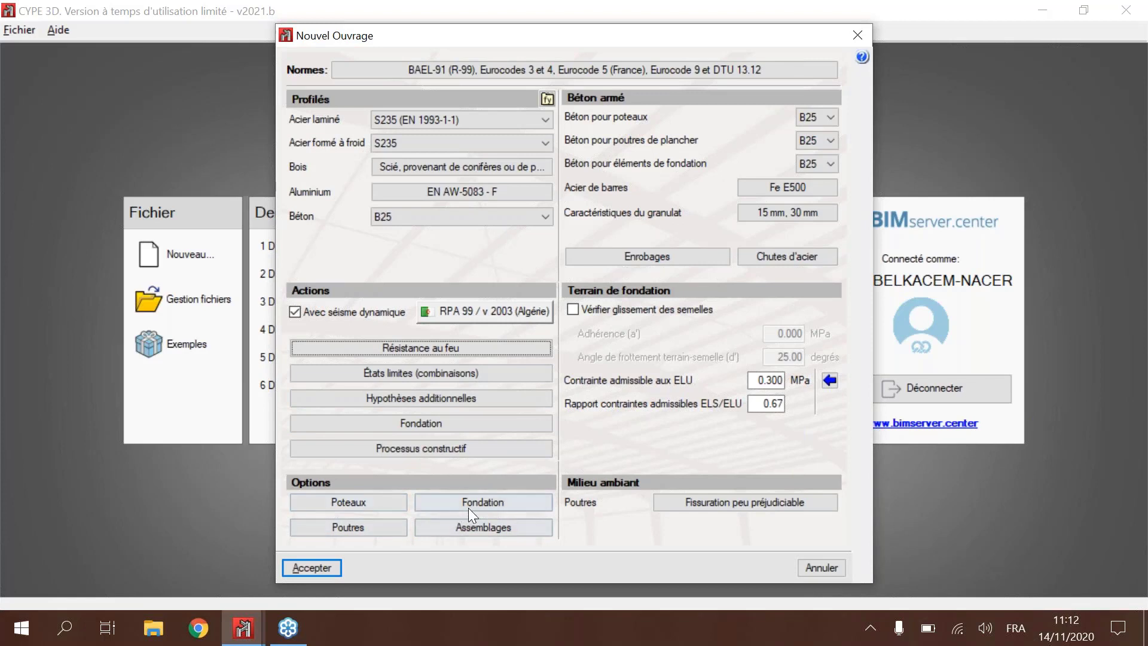
Step: Review the connection materials, including rolled steel, anchor rod steel and concrete, and close them without changes
click(494, 535)
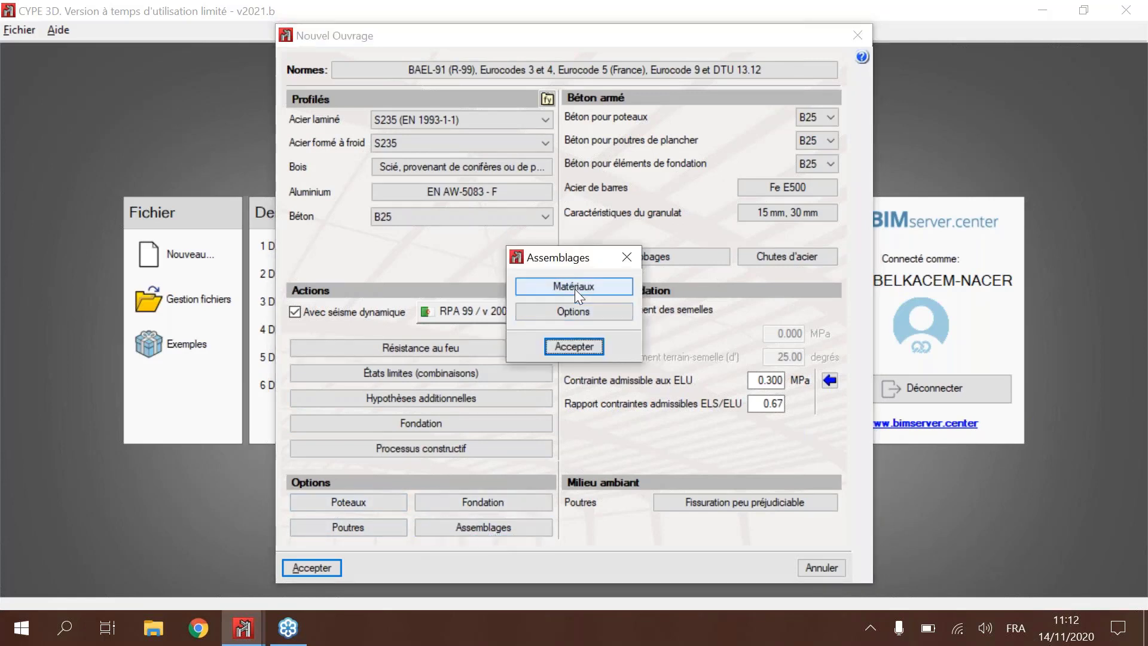
click(575, 287)
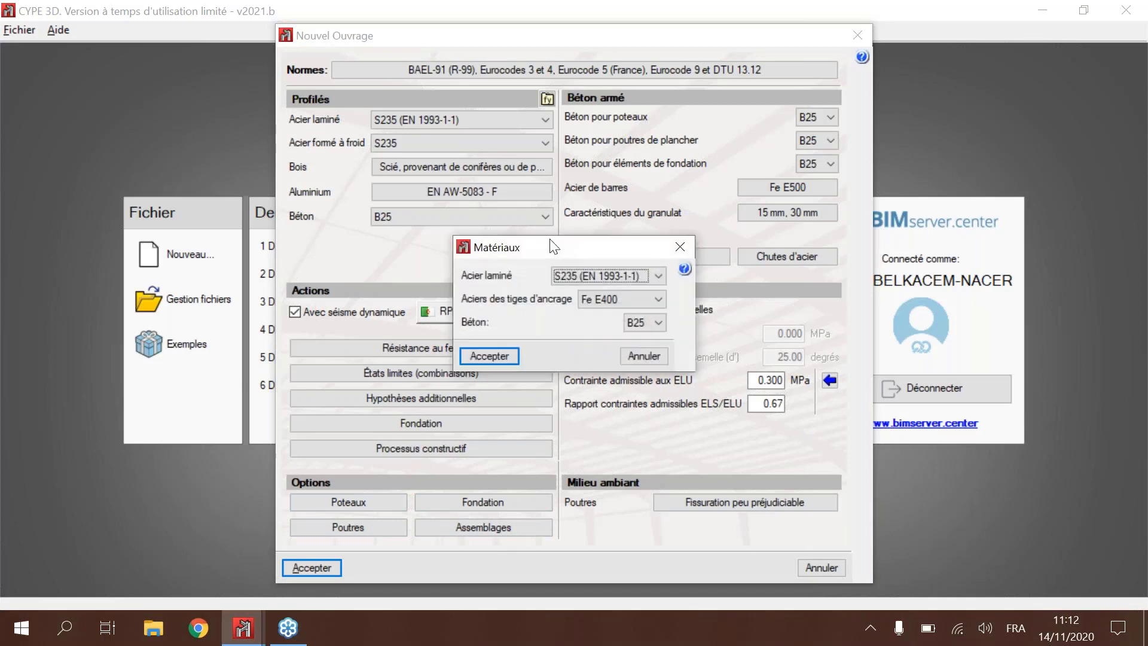
drag(553, 246, 552, 137)
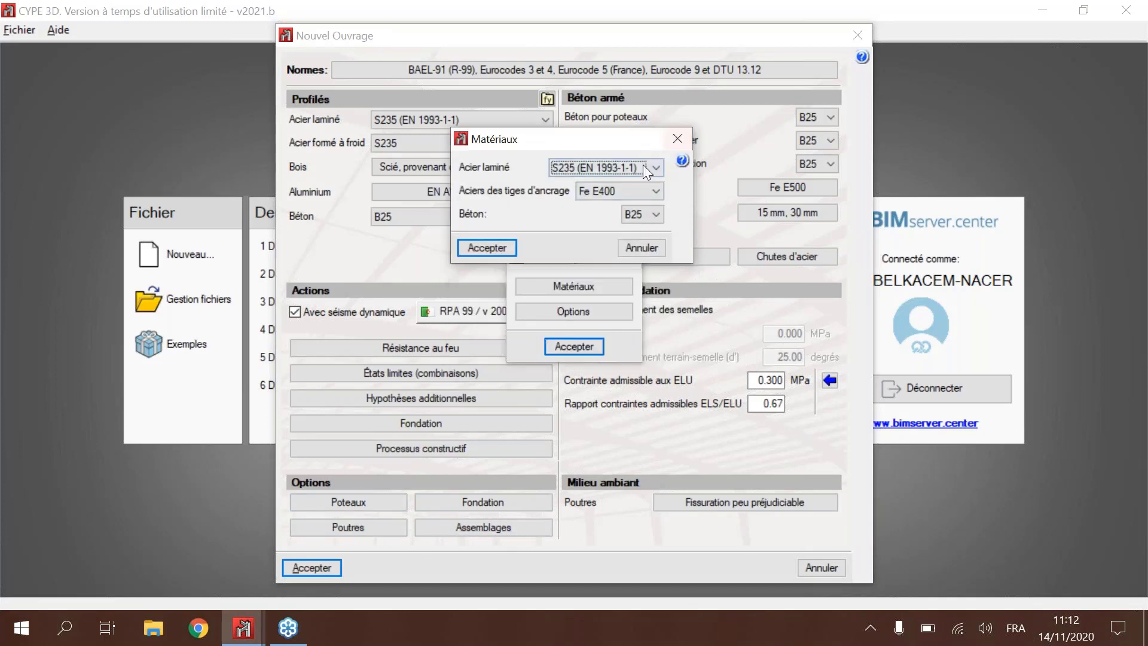
click(644, 165)
click(644, 166)
click(671, 142)
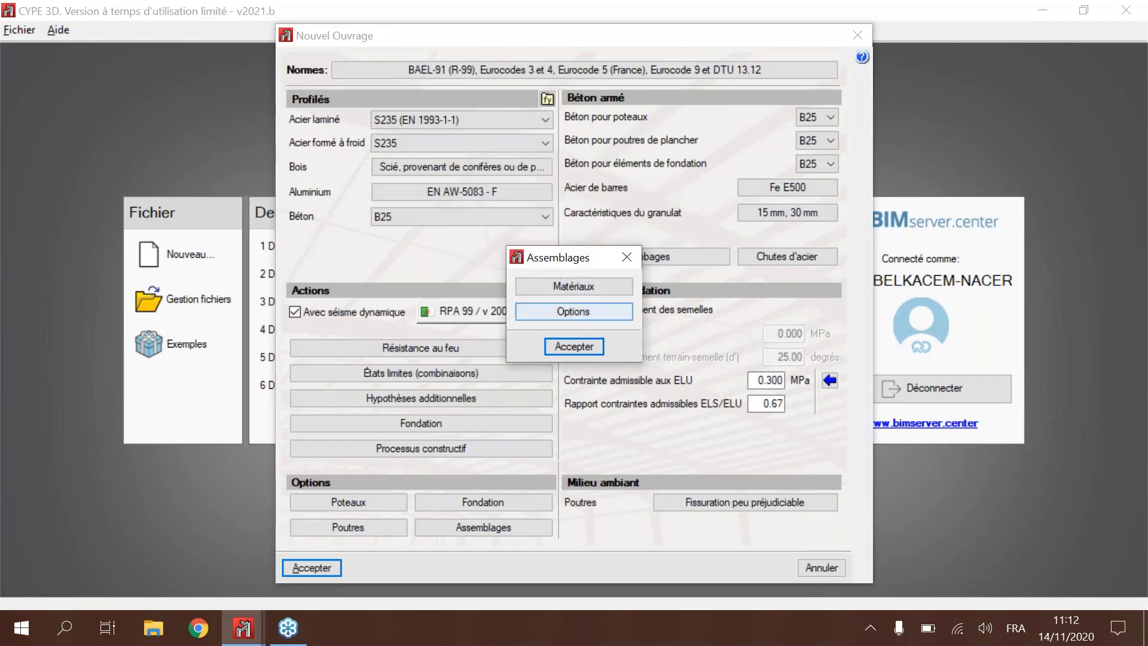
Step: Review the connection options for non-preloaded bolts, stiffeners and anchor plates, and close them without changes
click(573, 311)
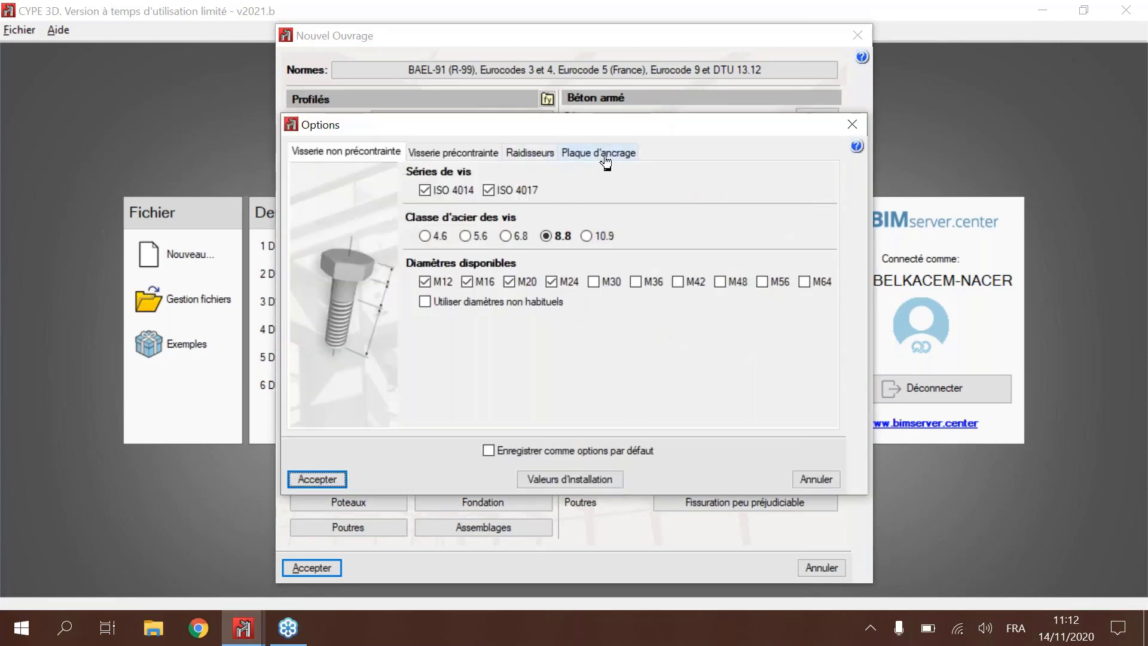
click(598, 152)
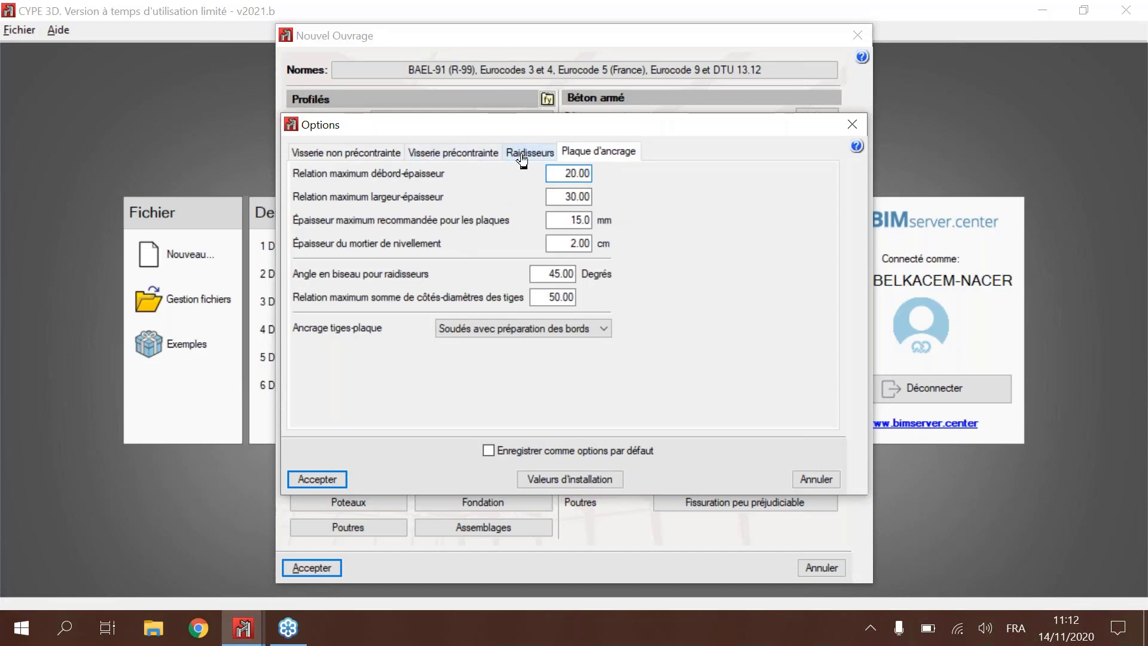
click(527, 152)
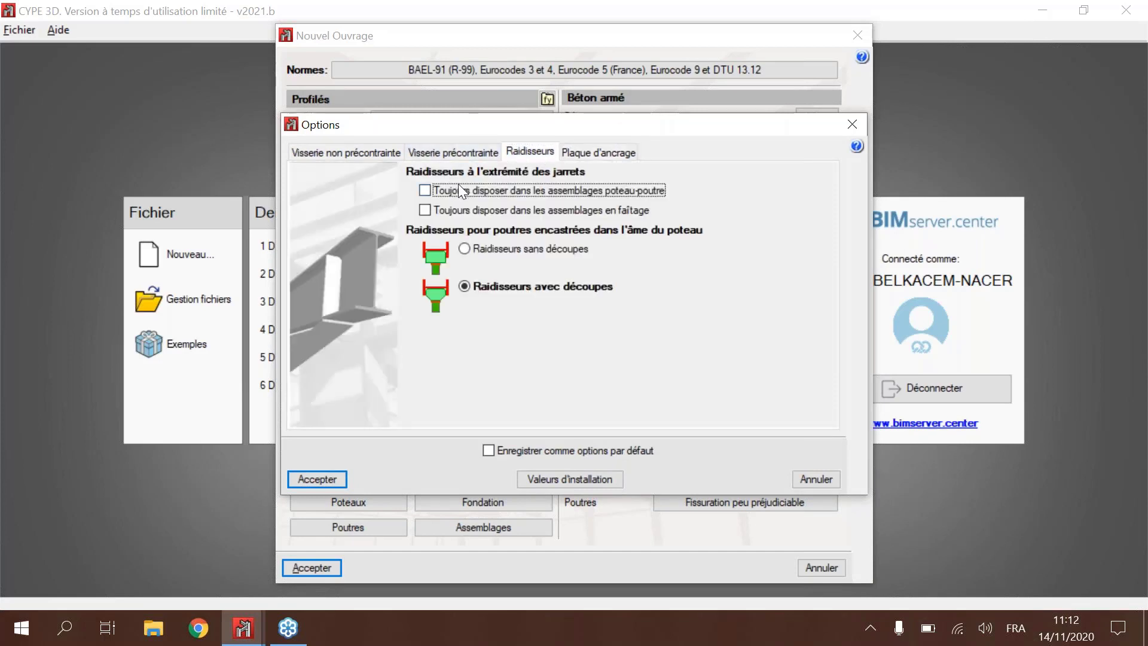
mouse_move(458, 184)
click(359, 153)
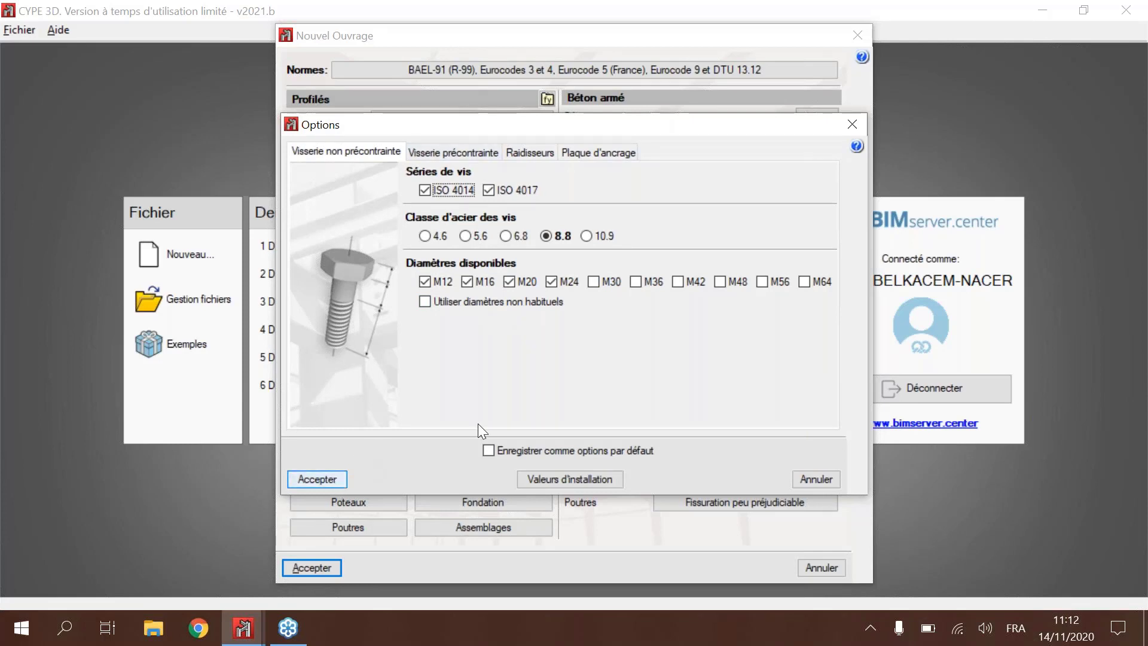
click(855, 131)
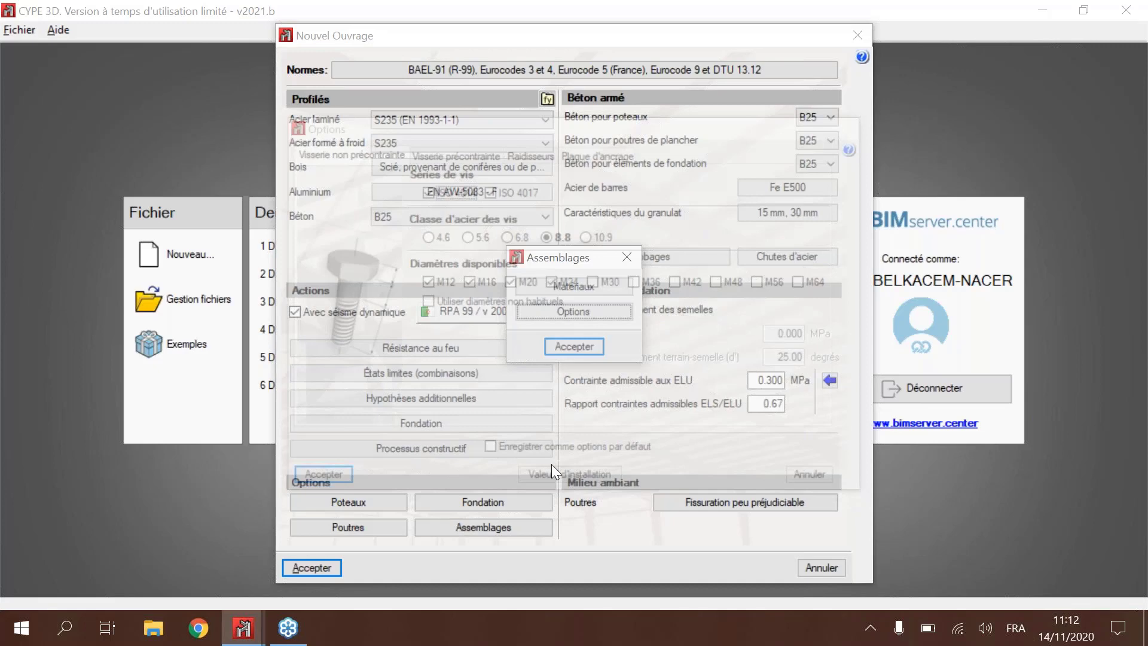
key(Return)
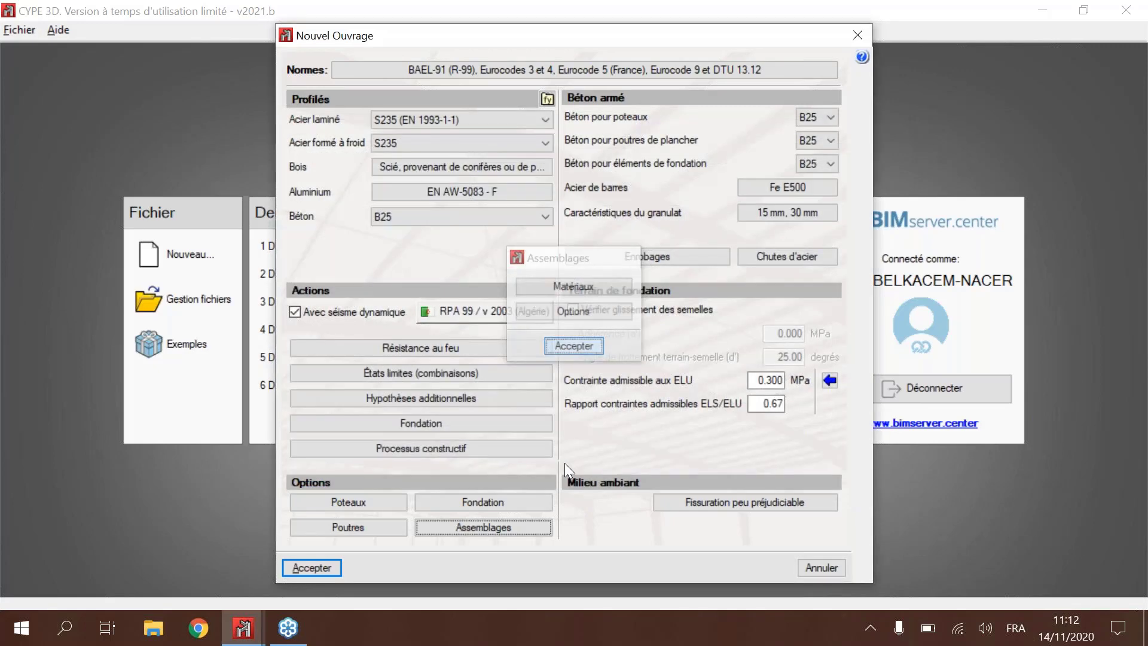
Step: Accept the new project's general data and create the file Exemple Webinaire 1 without a description
click(312, 568)
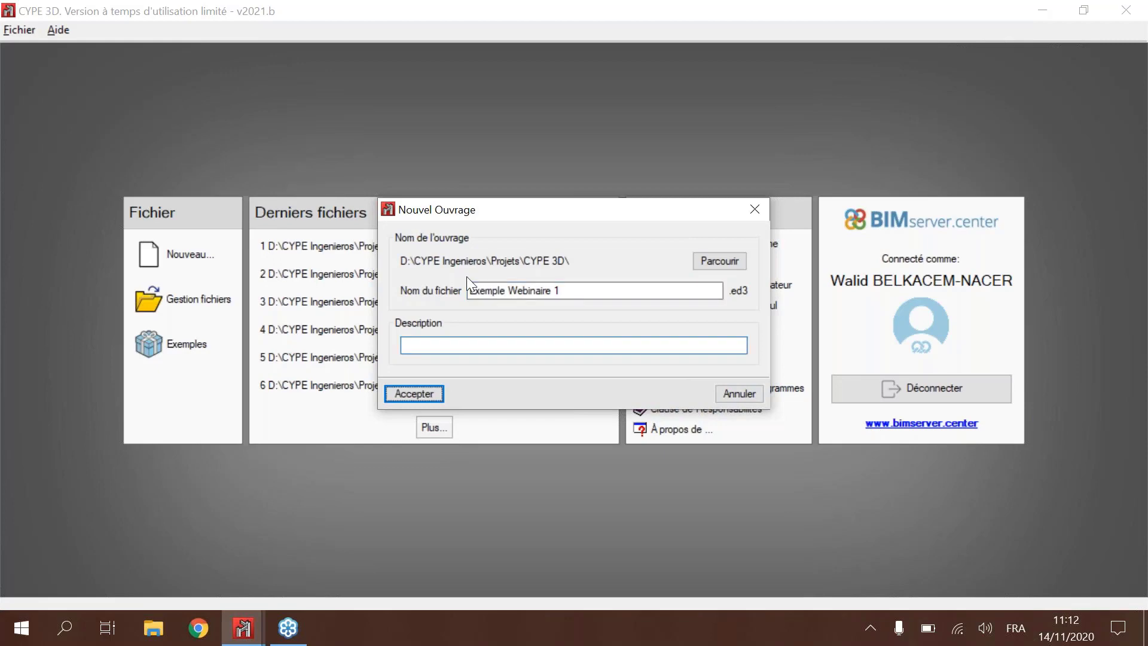
key(Return)
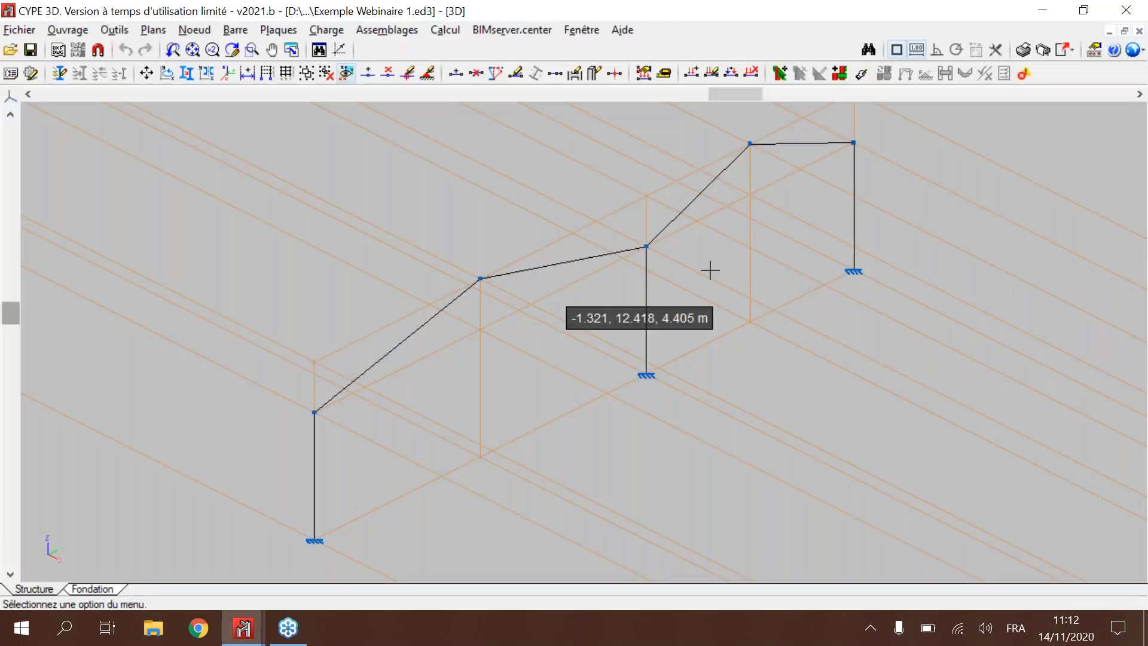
shift+middle_drag(710, 270, 682, 263)
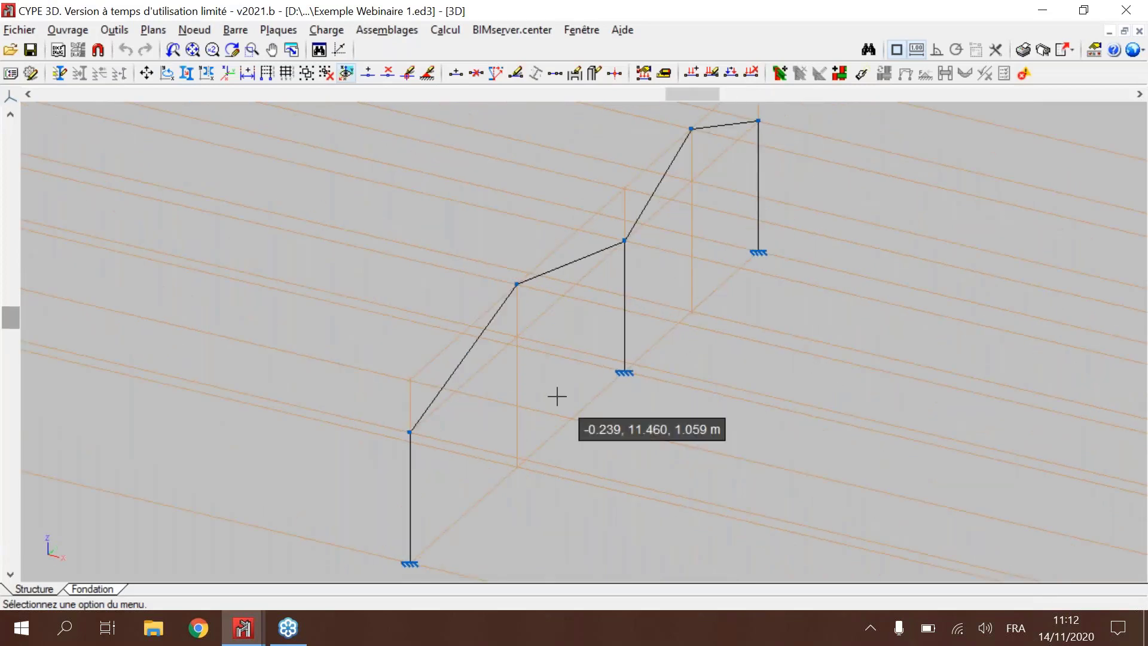
scroll(557, 396, down, 1)
shift+middle_drag(557, 396, 686, 305)
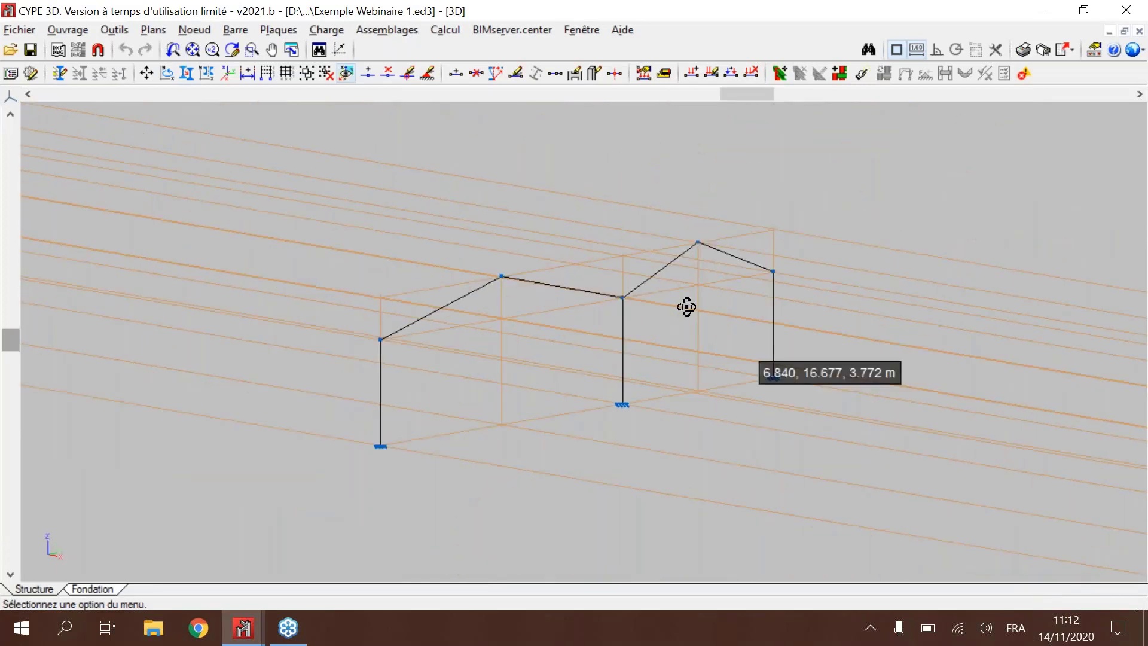
Step: Show the already prepared Exemple Webinaire model and return to Exemple Webinaire 1
click(250, 636)
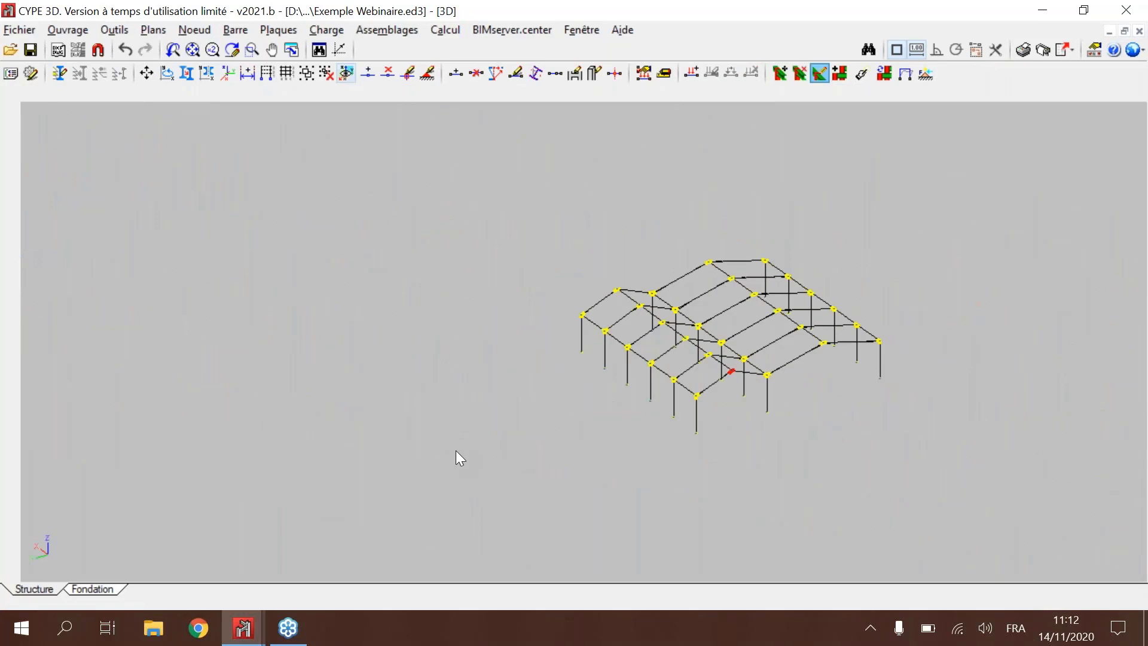
click(244, 637)
click(315, 554)
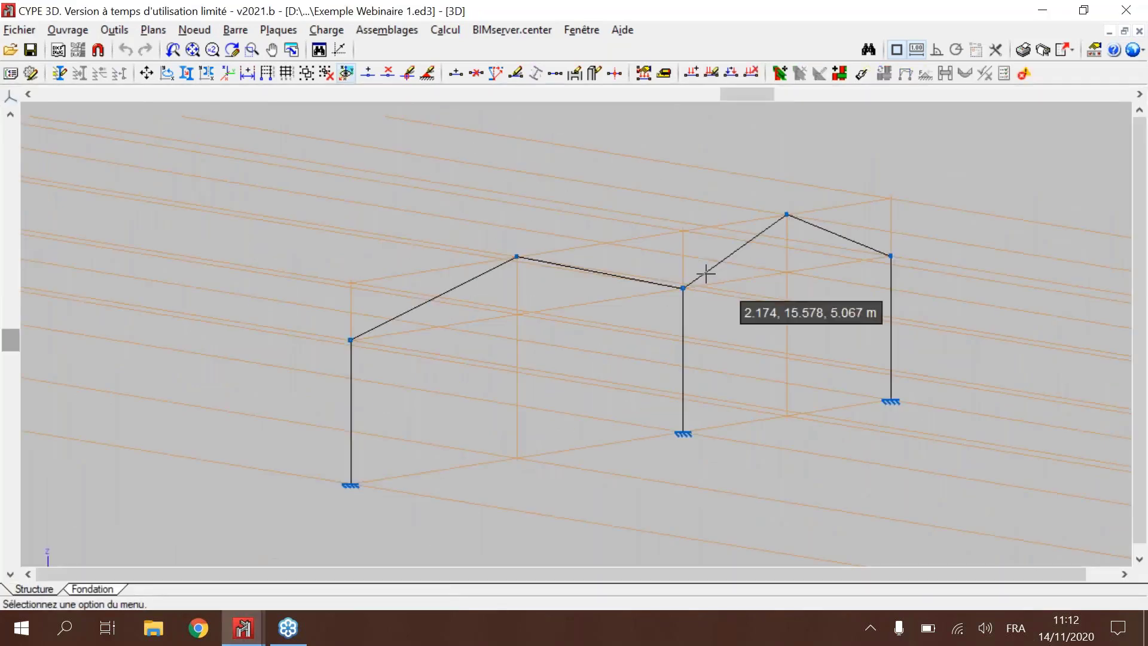
Step: Review the element type, material and profile choices for describing an outer column, and close them without applying
shift+middle_drag(706, 273, 253, 213)
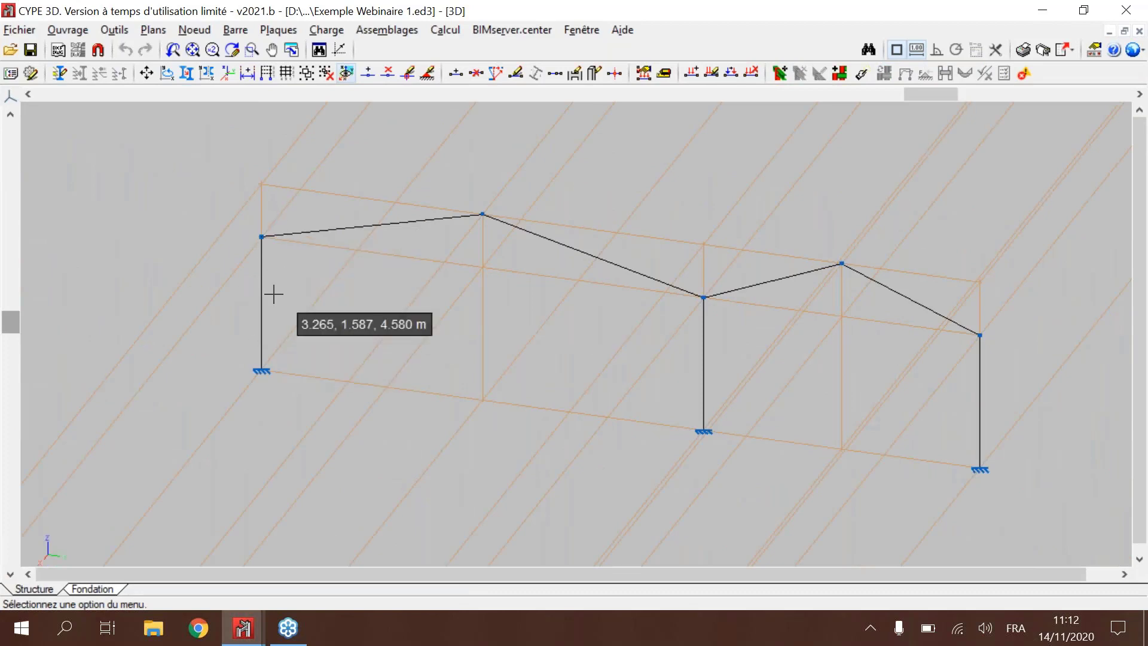
click(245, 29)
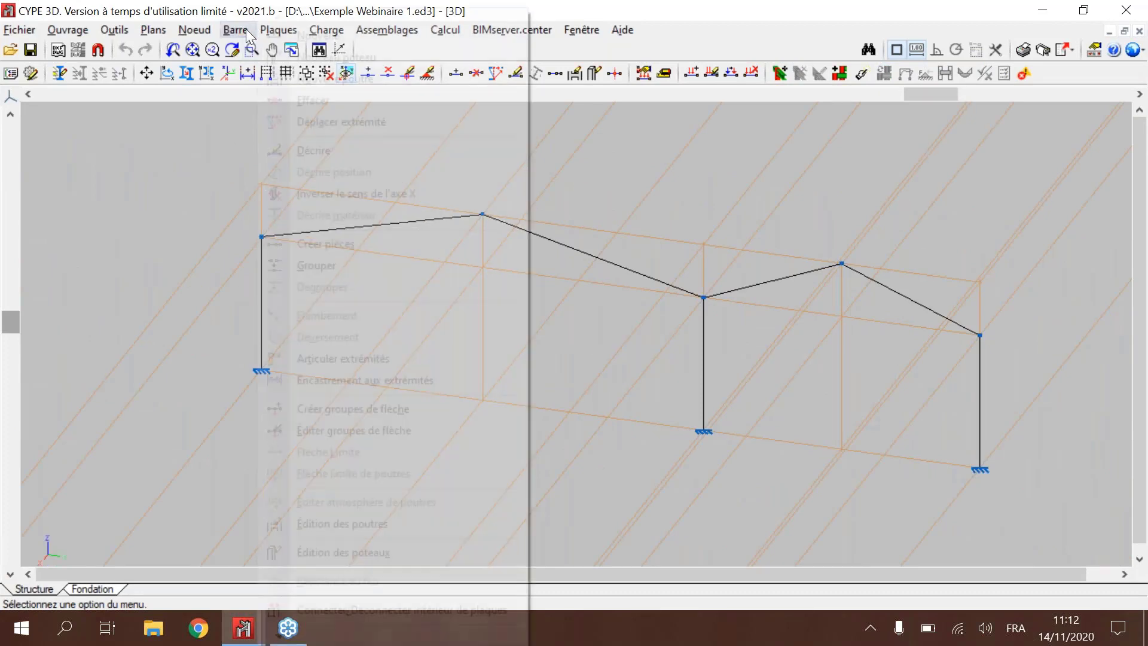
click(314, 150)
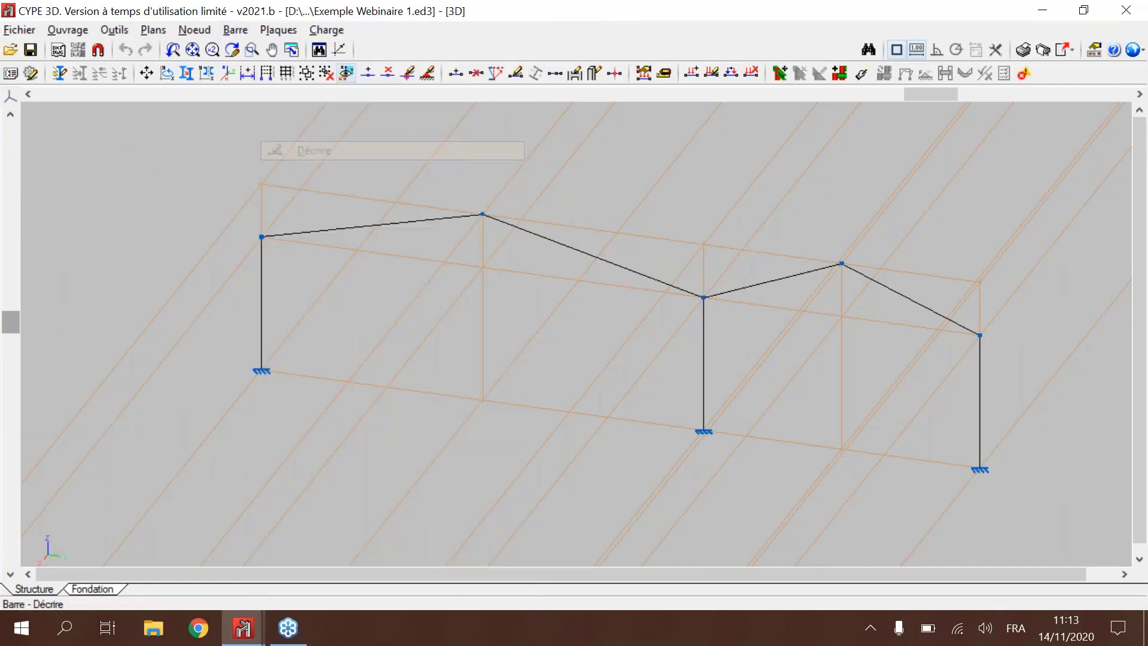
click(262, 296)
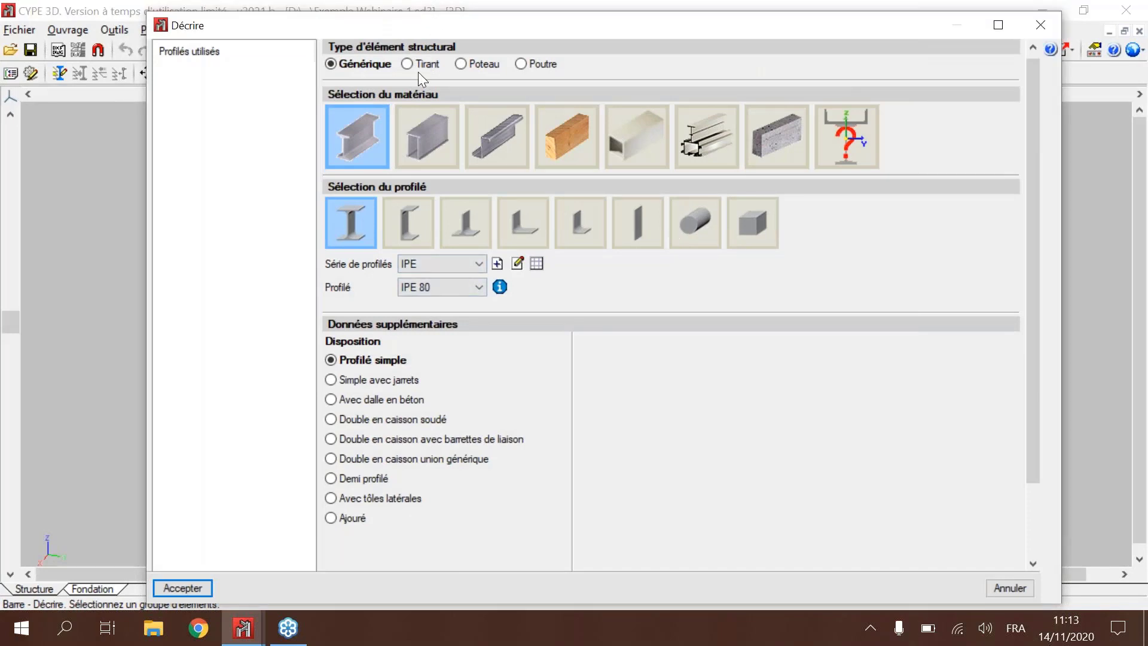
drag(433, 27, 396, 18)
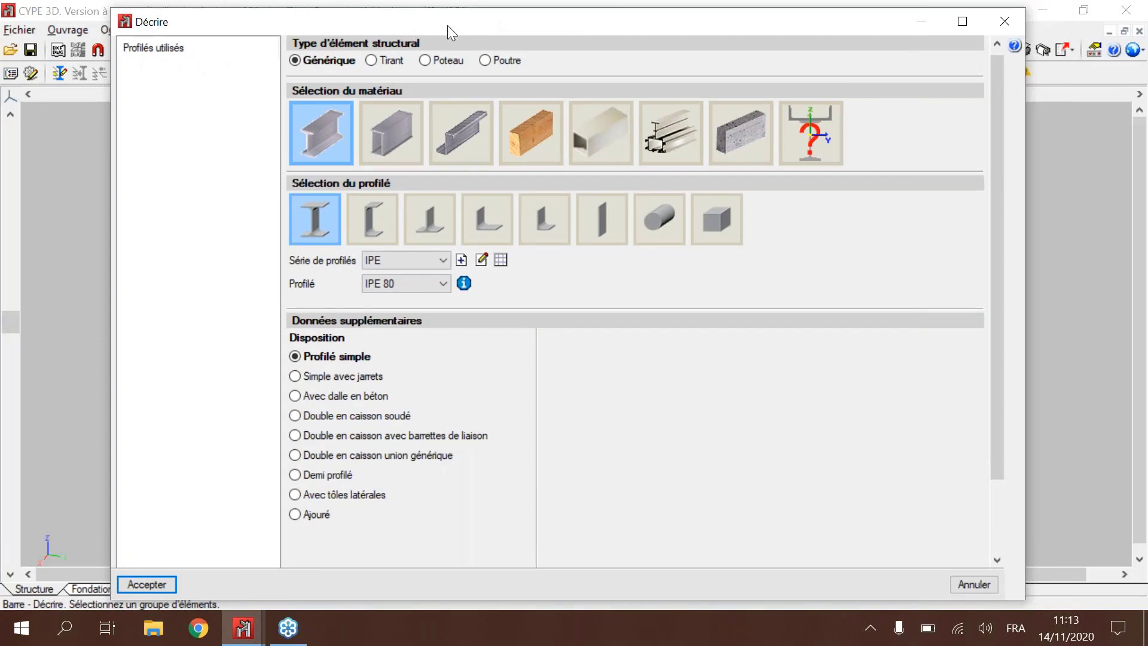
click(1010, 24)
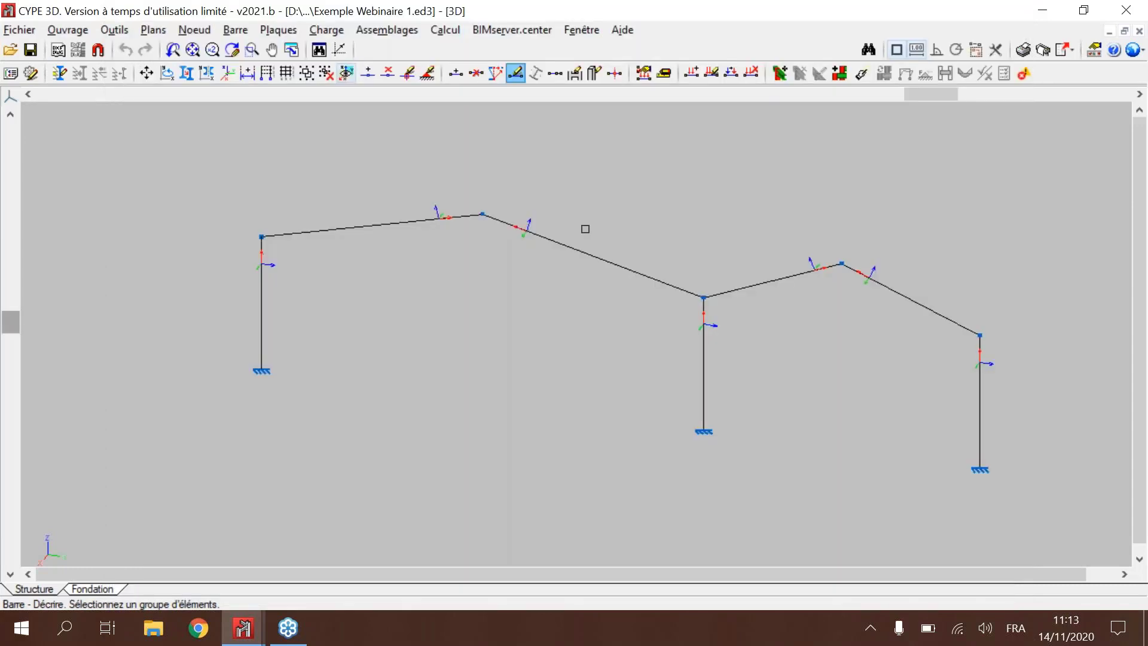
shift+middle_drag(585, 229, 486, 198)
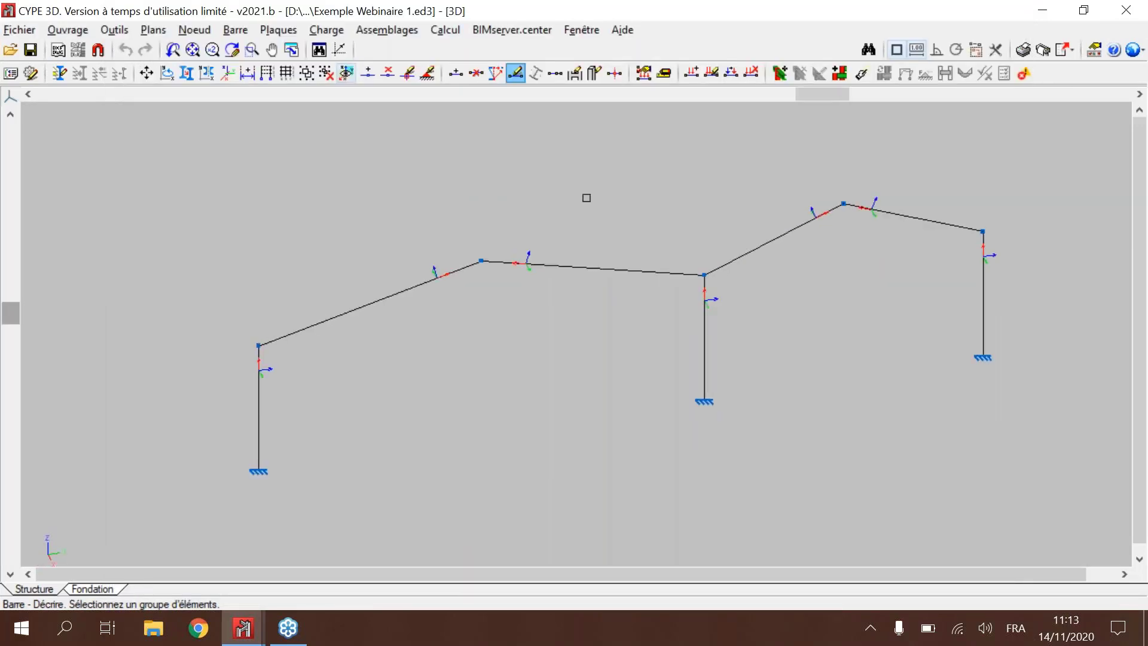
shift+middle_drag(612, 198, 607, 228)
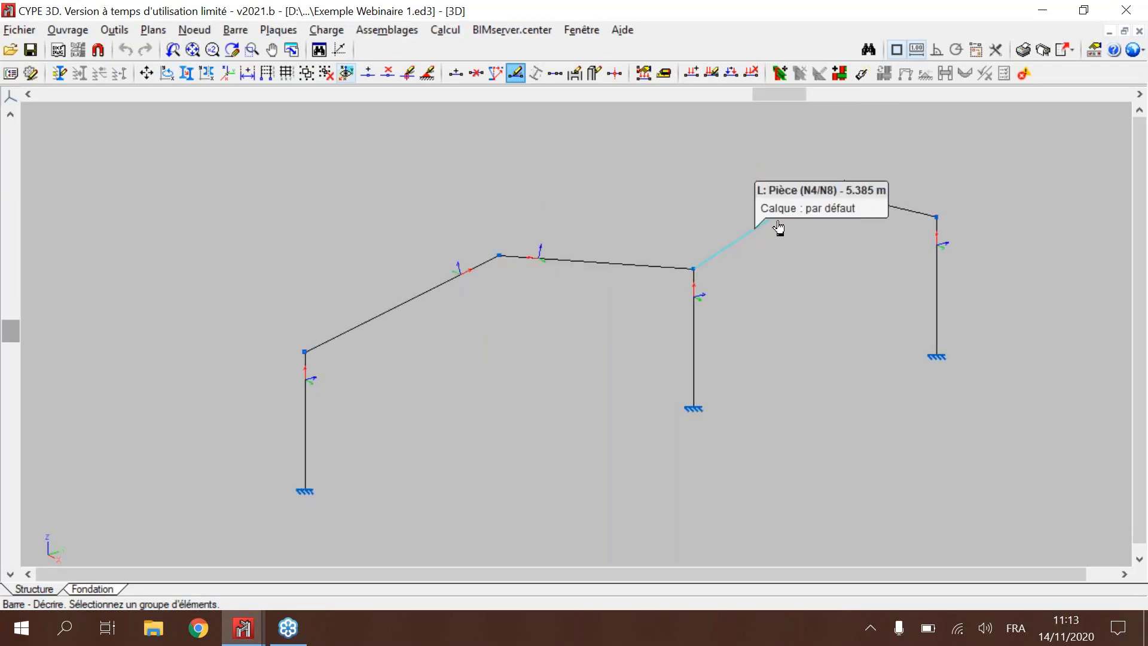
shift+middle_drag(755, 226, 827, 237)
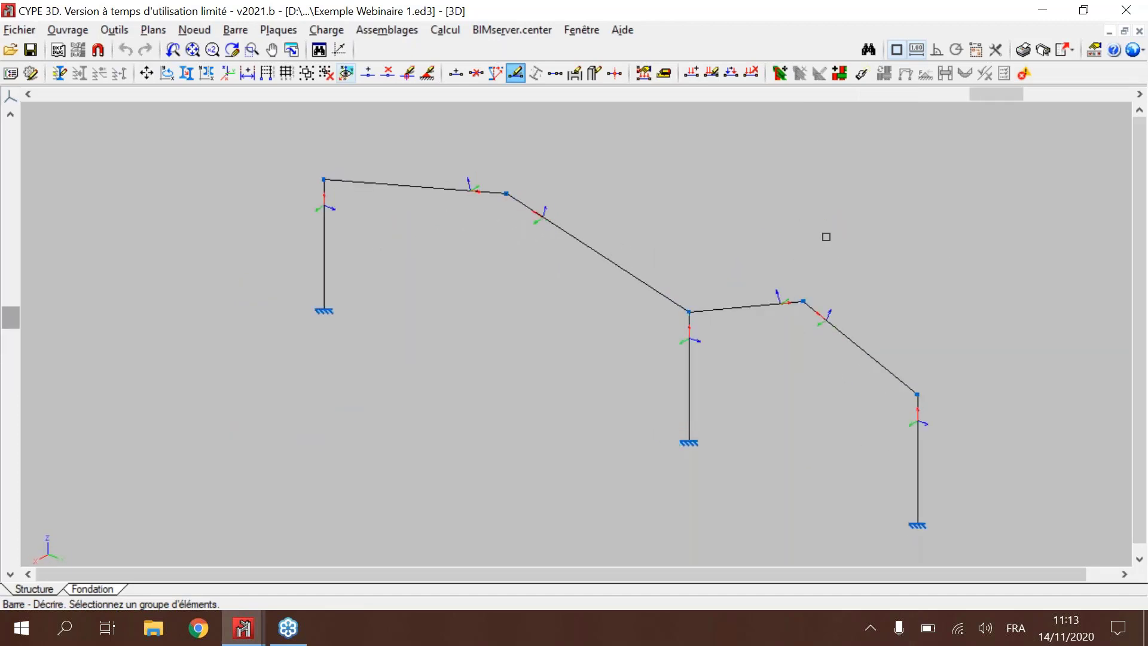
click(1130, 154)
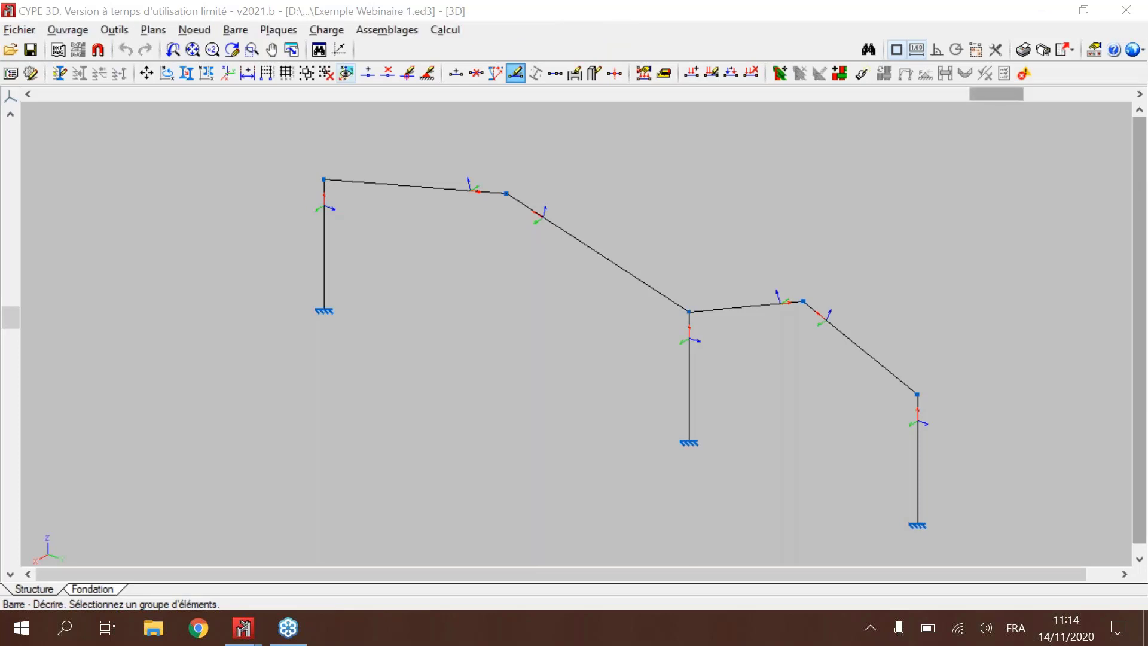
drag(996, 94, 797, 96)
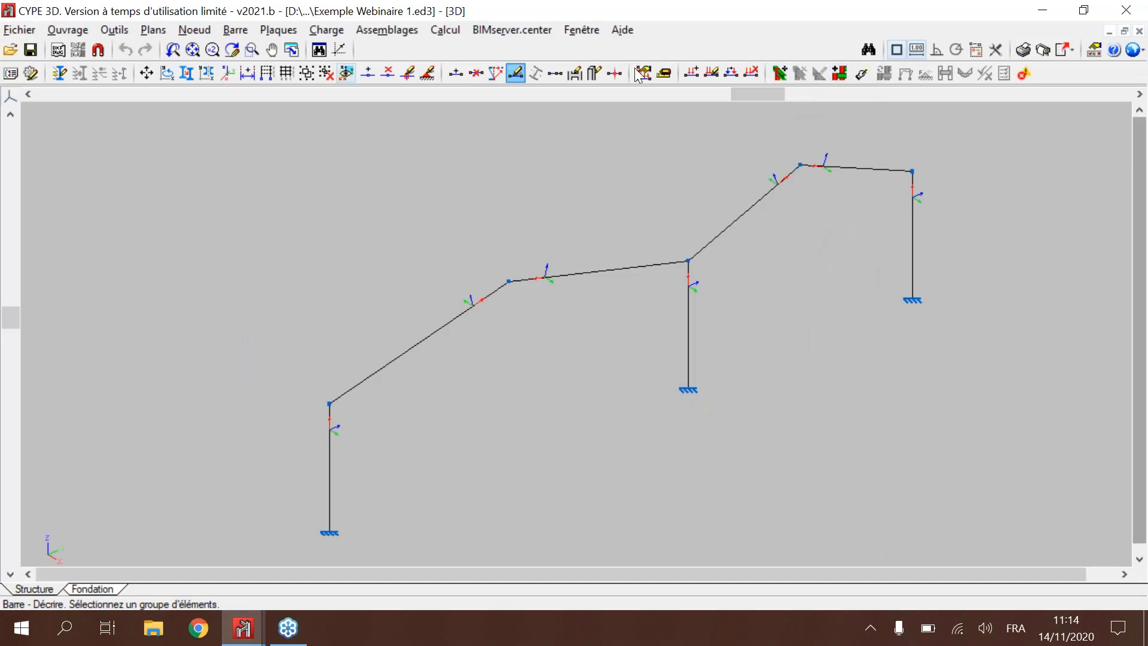
Step: Try to calculate the Exemple Webinaire 1 frame
click(445, 30)
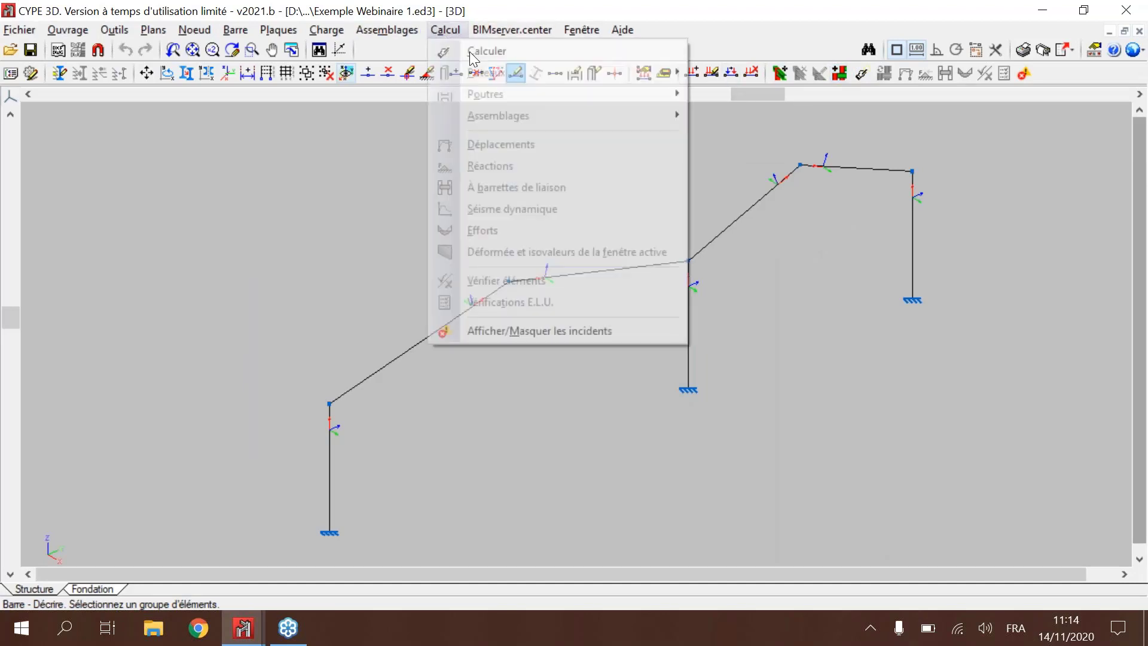
click(531, 60)
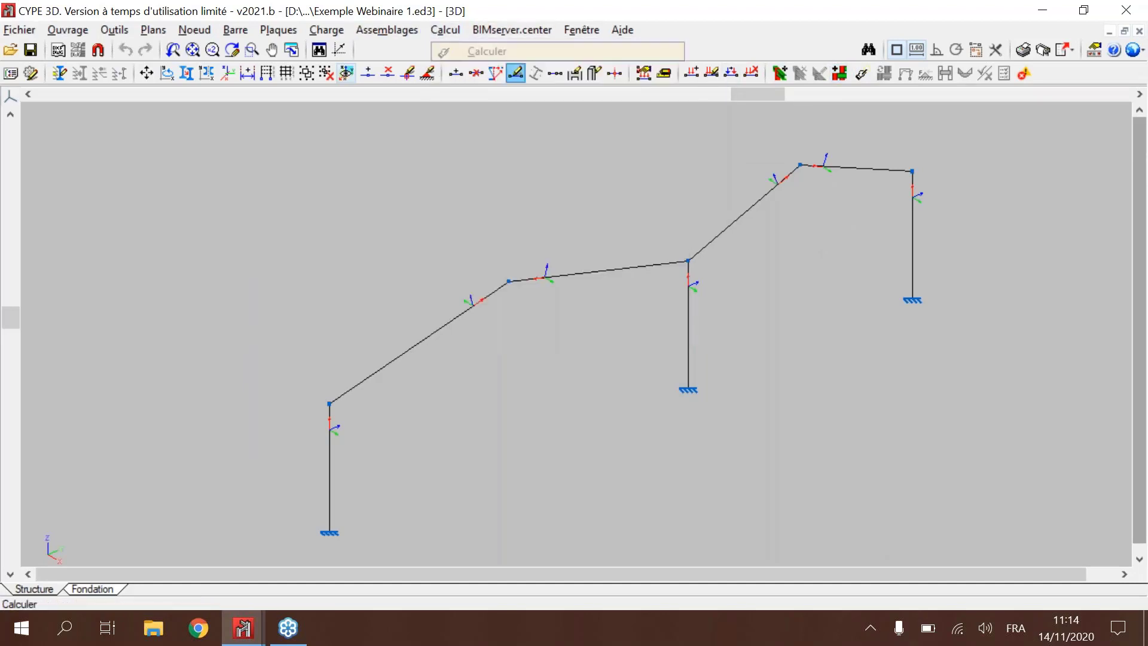
click(574, 349)
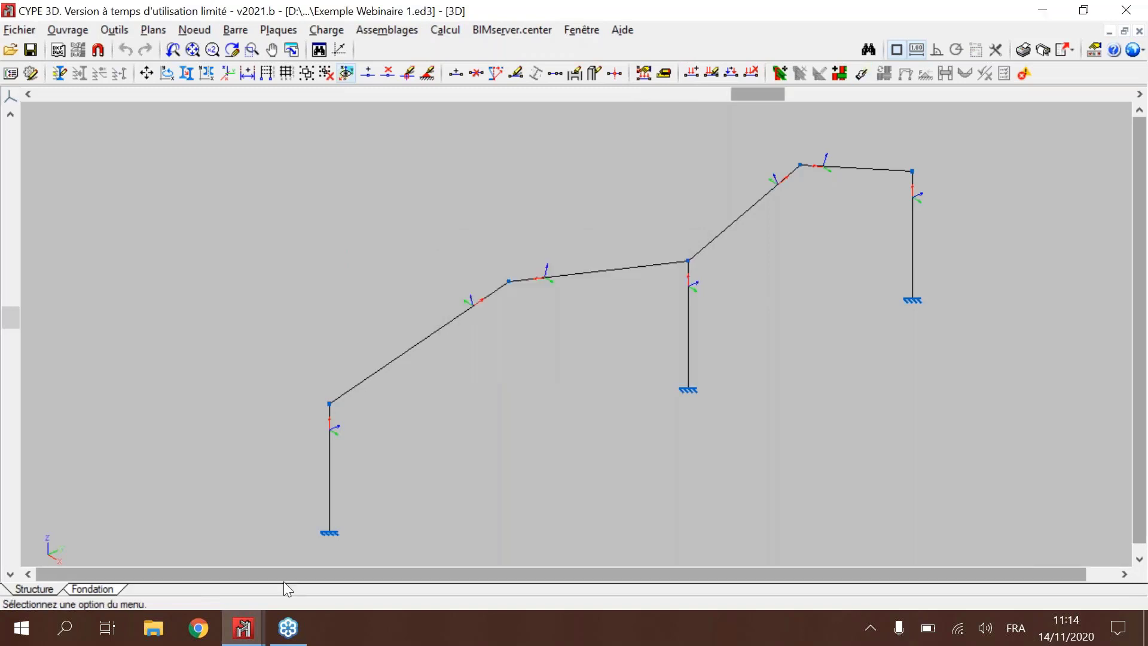
Step: Switch to the Exemple Webinaire model and review its profile and connection sizing options, closing them without calculating
click(256, 629)
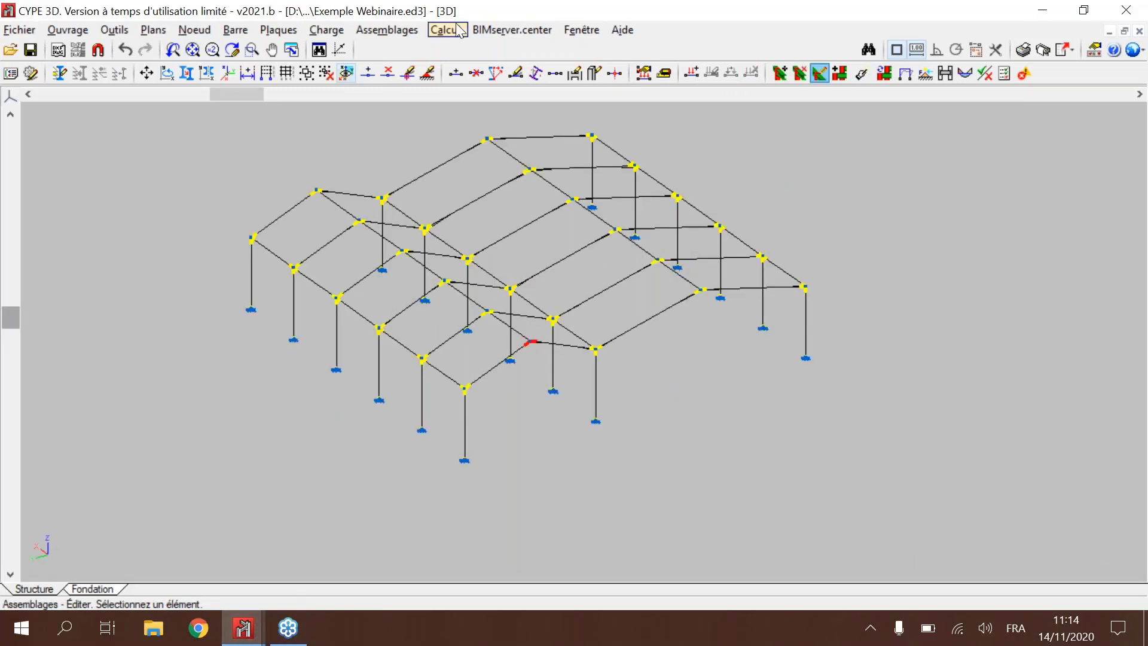
click(445, 29)
click(477, 52)
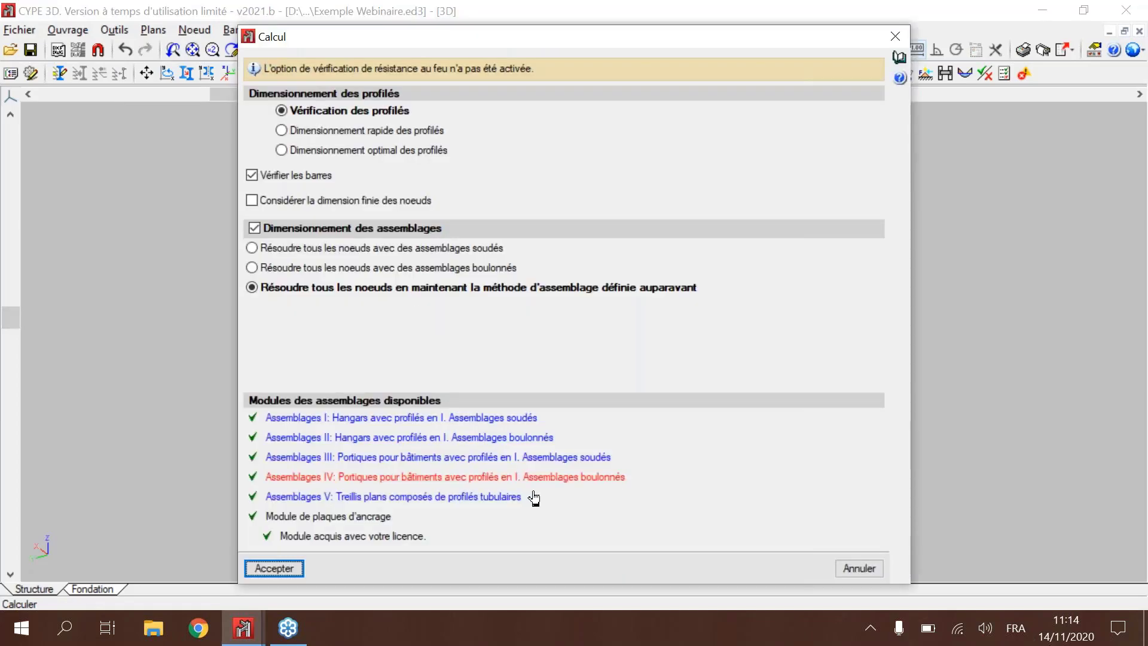
click(897, 36)
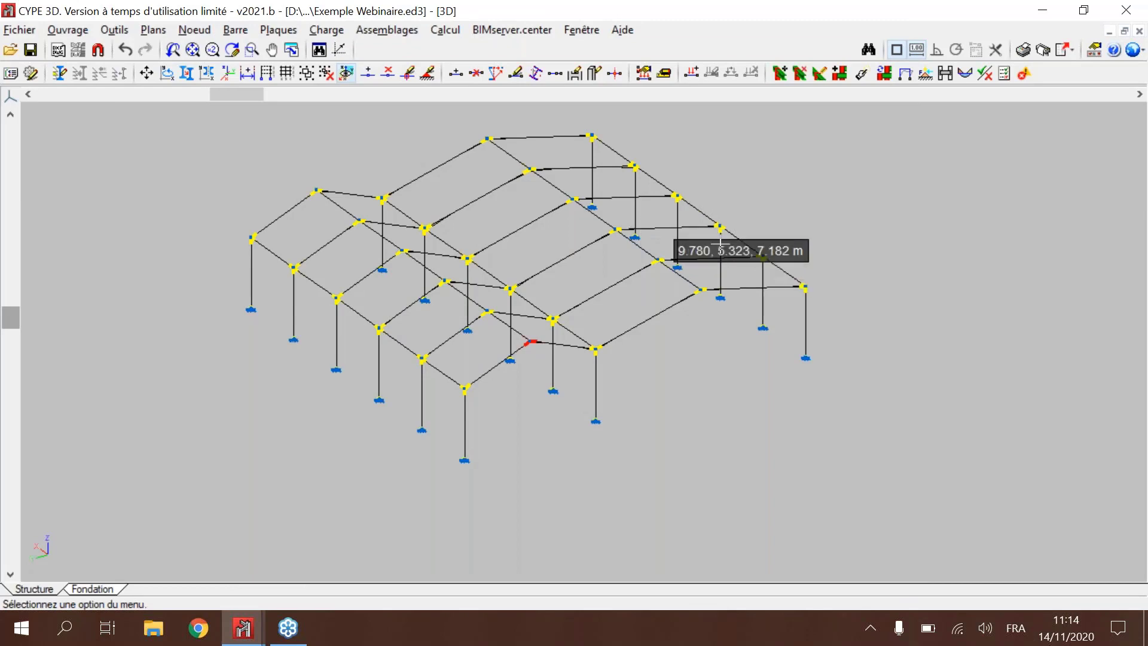
Step: Examine the complete Exemple Webinaire structure and its connection nodes from several viewing angles
shift+middle_drag(638, 220, 711, 257)
scroll(503, 281, up, 2)
scroll(503, 281, down, 3)
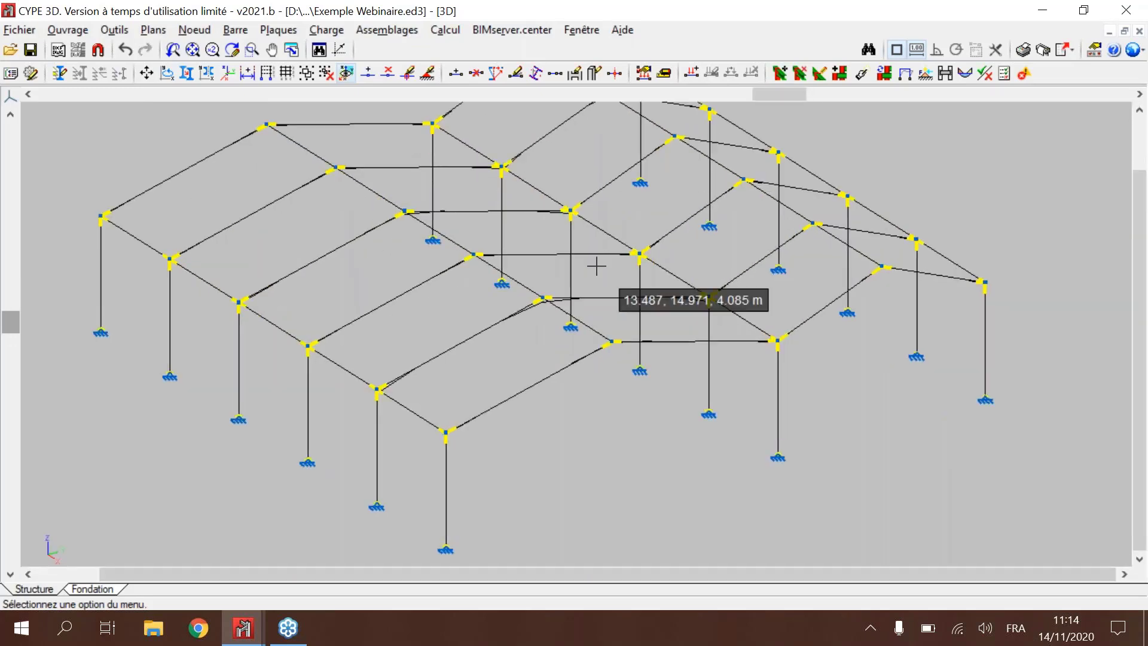
shift+middle_drag(649, 226, 688, 266)
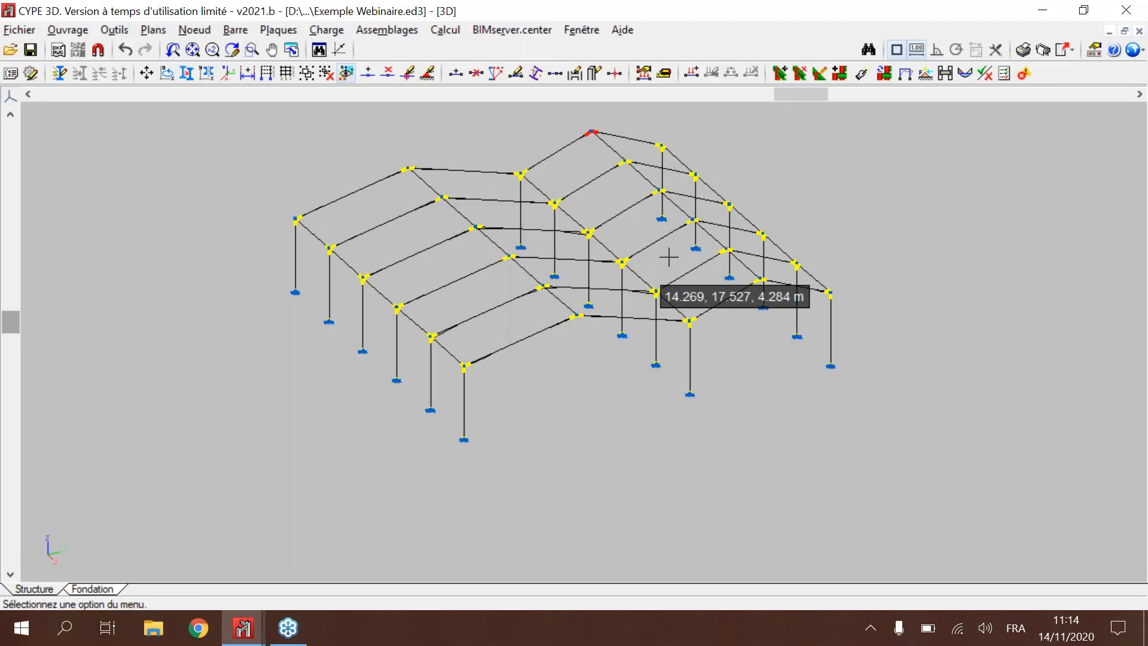
shift+middle_drag(668, 257, 684, 256)
scroll(688, 217, up, 3)
middle_drag(692, 217, 699, 249)
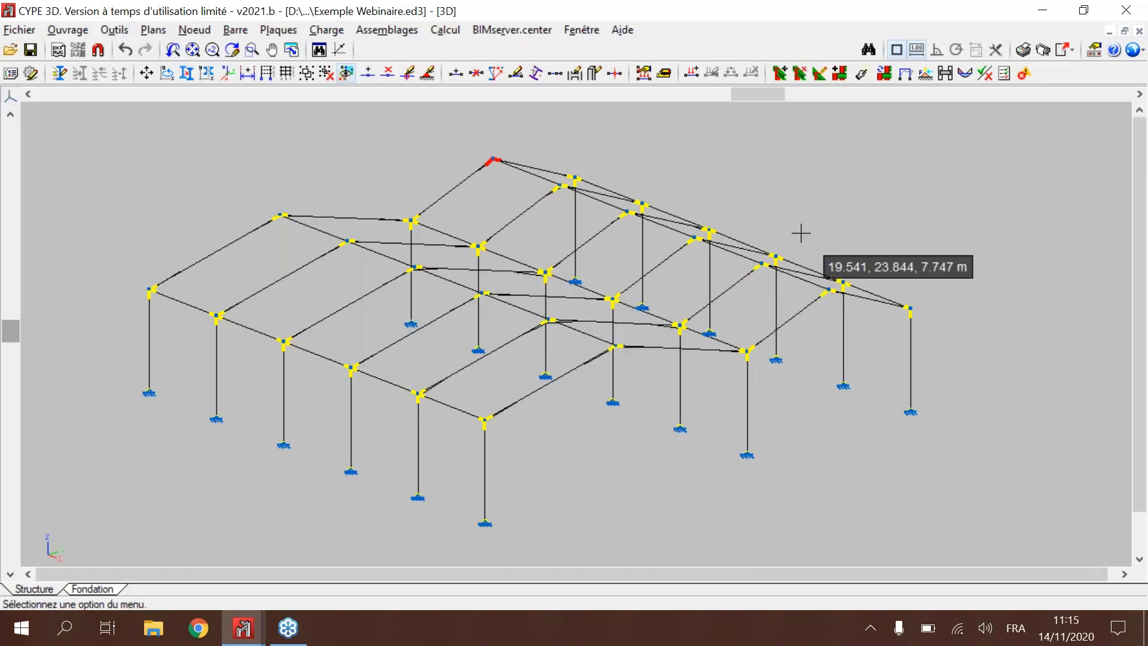
shift+middle_drag(789, 225, 851, 323)
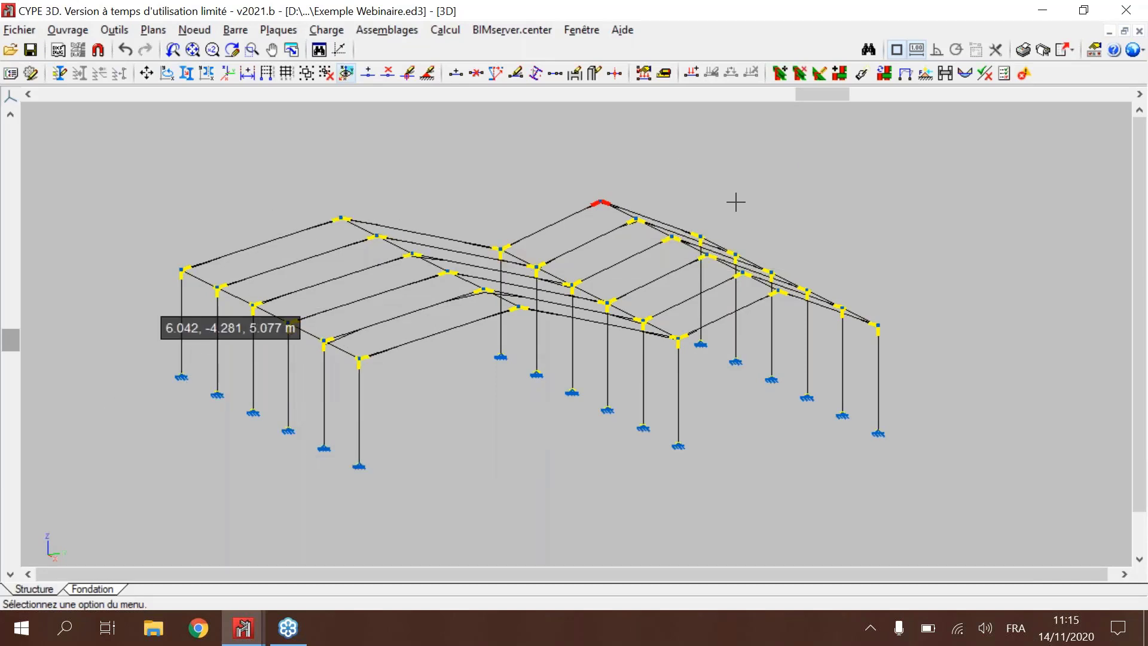
Step: Show the Tekla Structures and CIS/2 export options and close them without exporting
click(1068, 55)
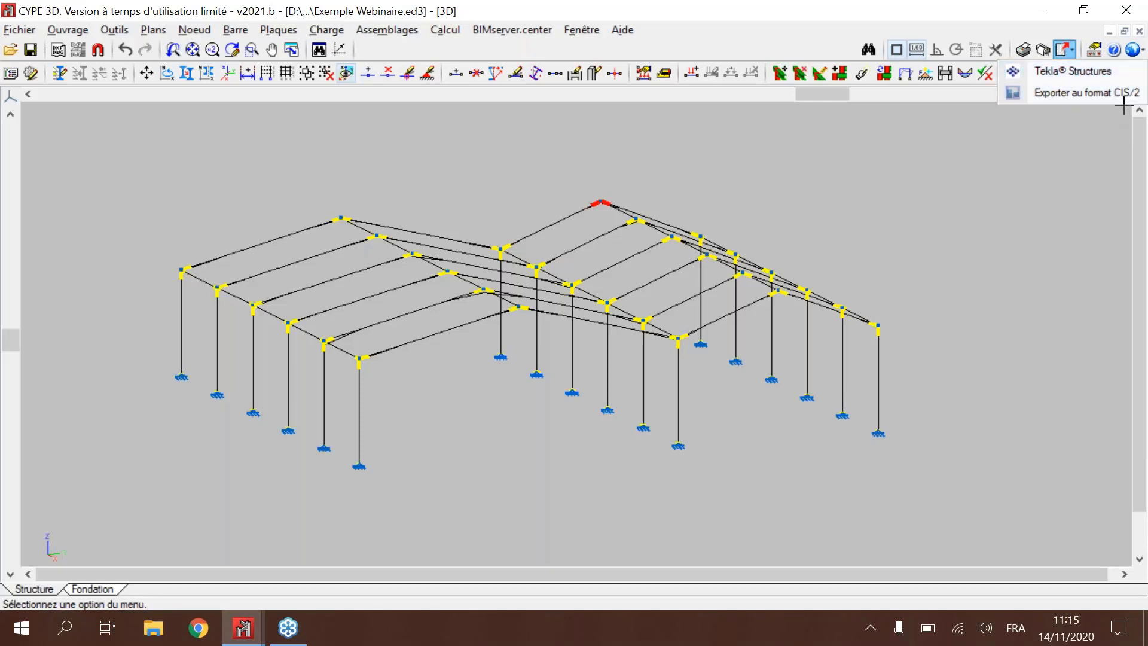
click(767, 195)
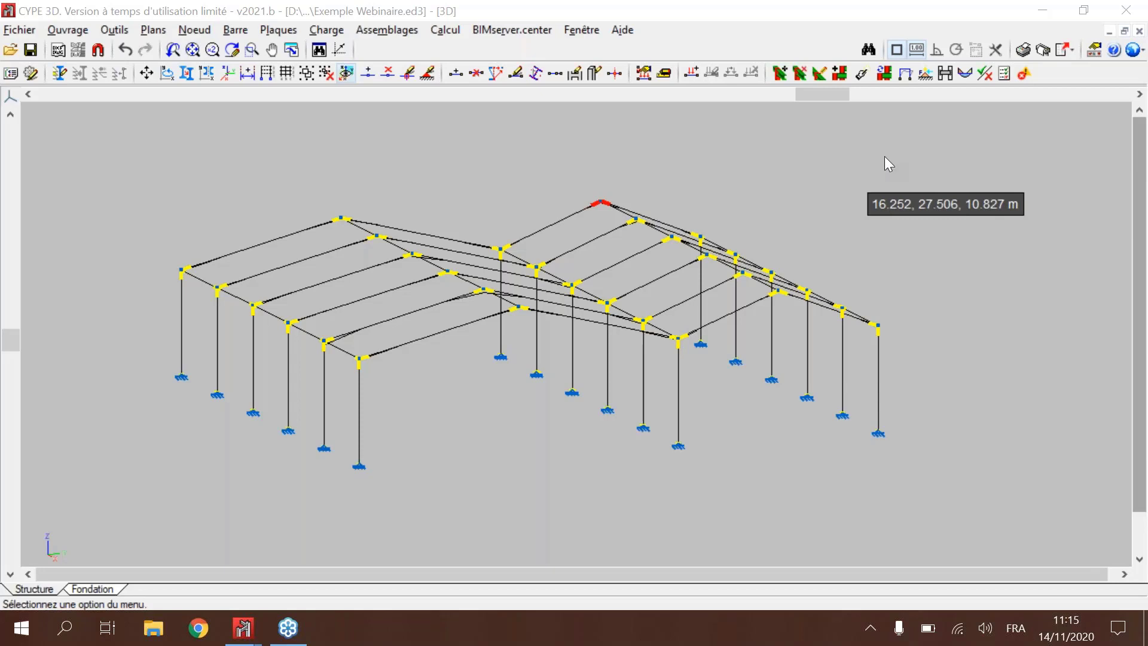
key(XF86AudioRaiseVolume)
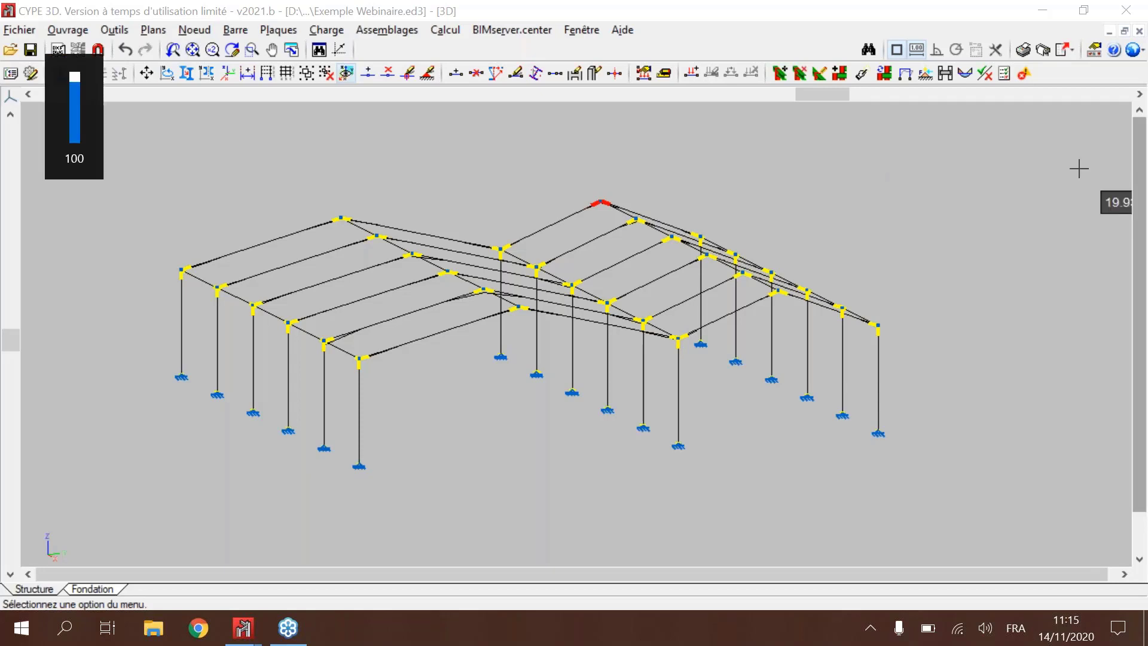